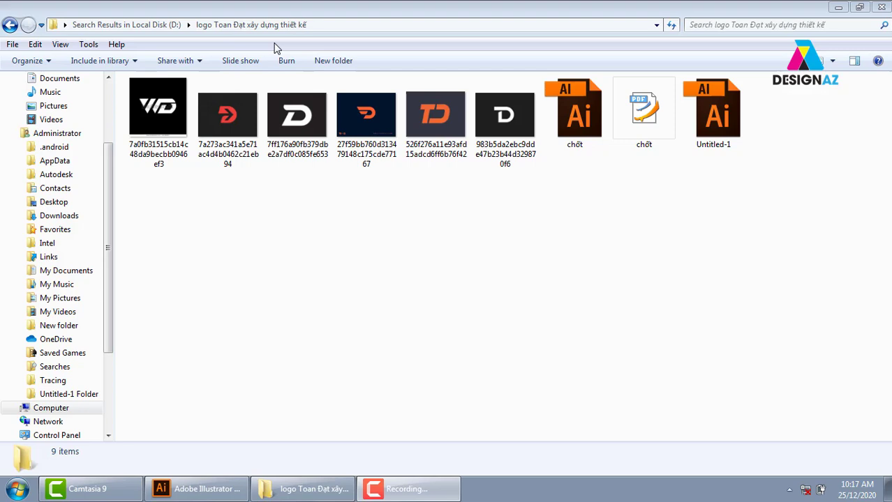
# Enable the Wireless Network Connection in Network Connections, then minimize the window.
pyautogui.click(806, 493)
pyautogui.click(792, 460)
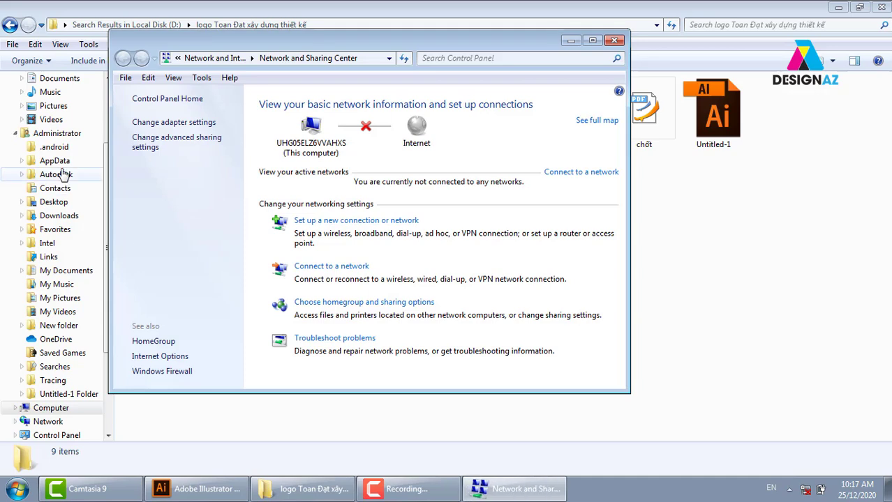
pyautogui.click(156, 122)
pyautogui.click(532, 143)
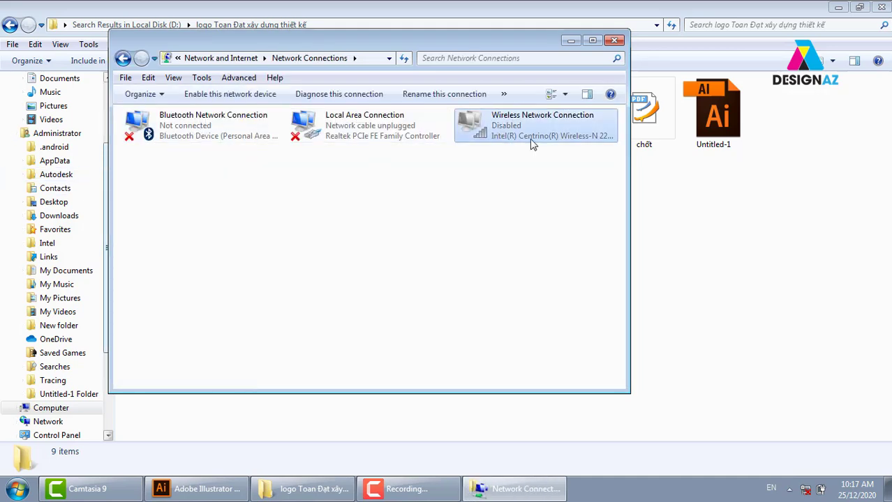
pyautogui.rightClick(532, 143)
pyautogui.click(557, 131)
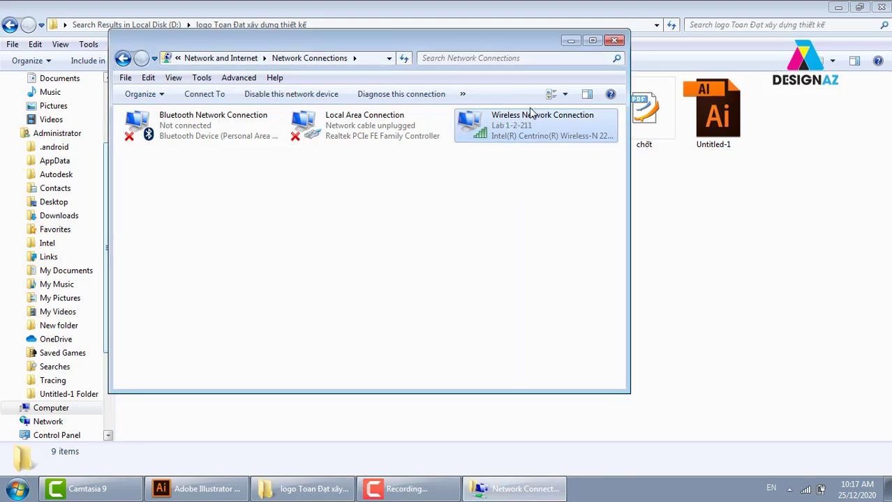
pyautogui.click(571, 40)
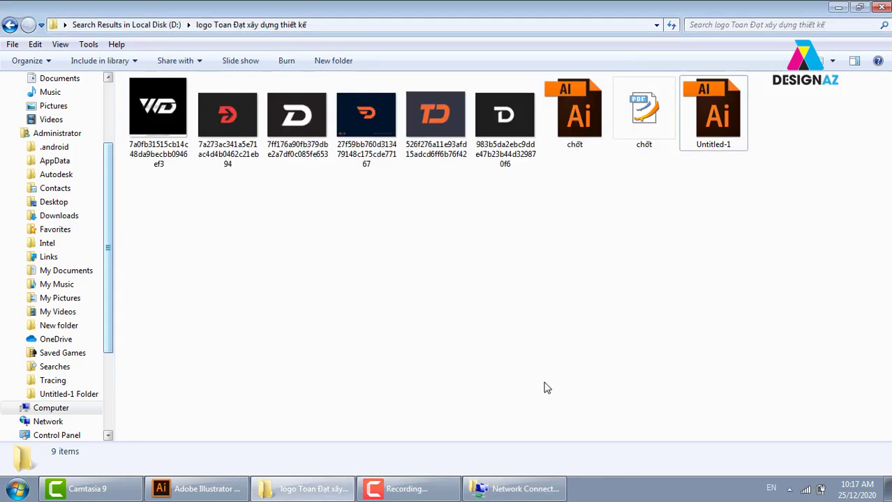
# Launch Cốc Cốc from the desktop and go to google.com.
pyautogui.press('super+d')
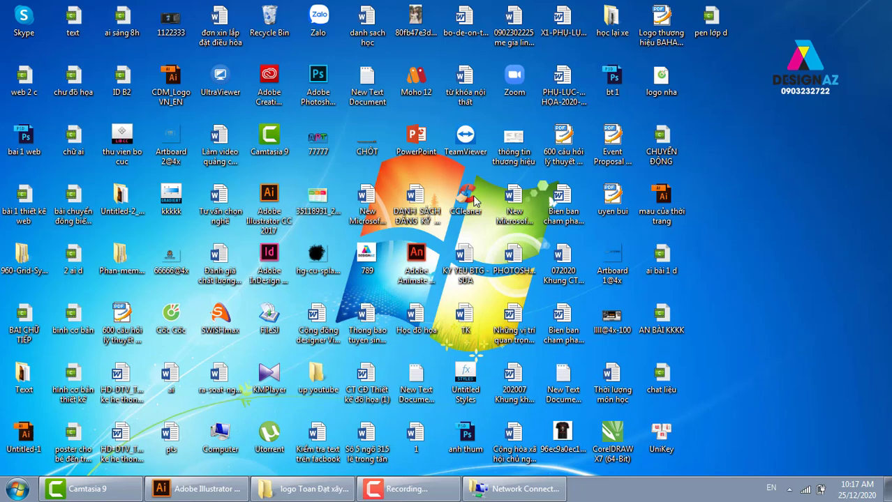
pyautogui.doubleClick(179, 316)
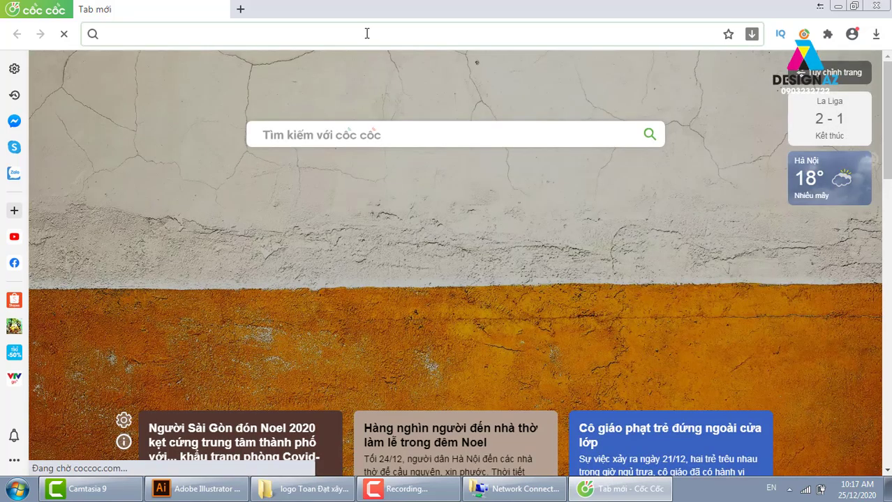
pyautogui.write('go')
pyautogui.press('Return')
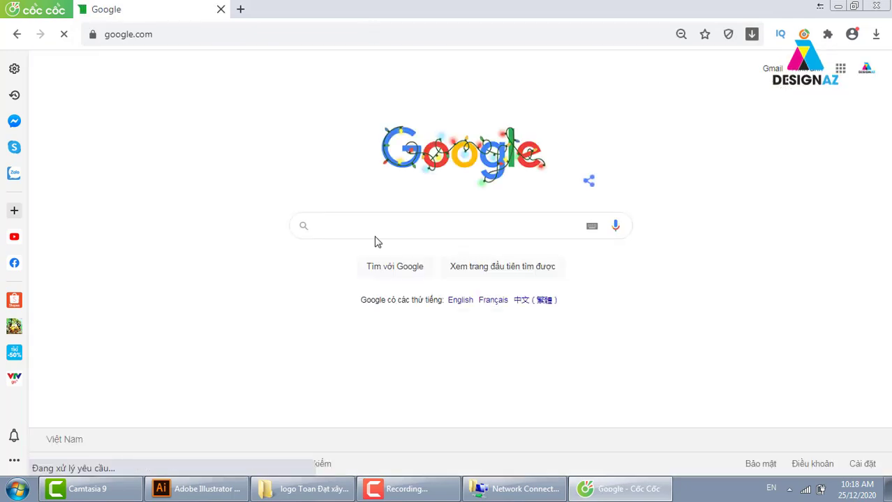
# Search Google for 'mau của mệnh năm 1985'.
pyautogui.click(380, 225)
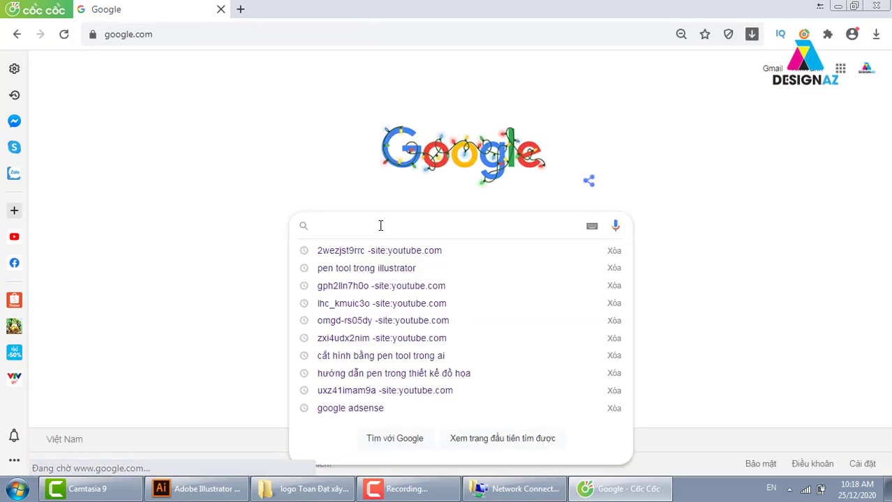
pyautogui.write('mau cua')
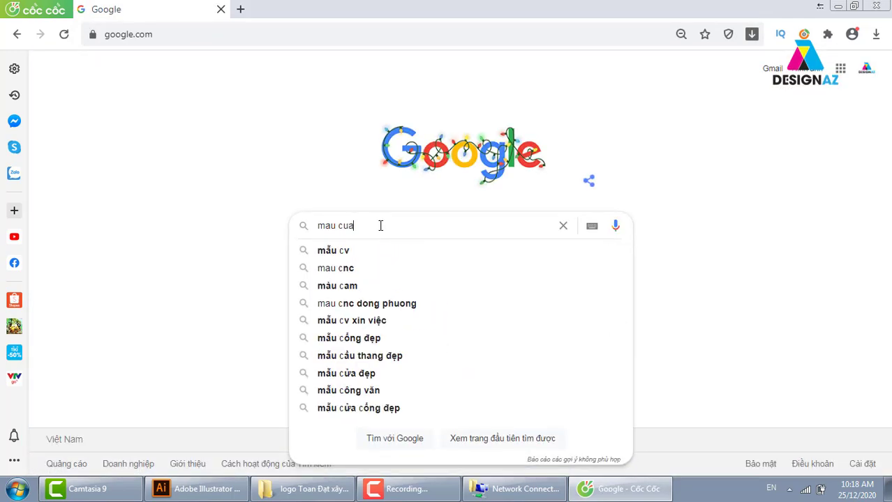
pyautogui.write('ả mênh')
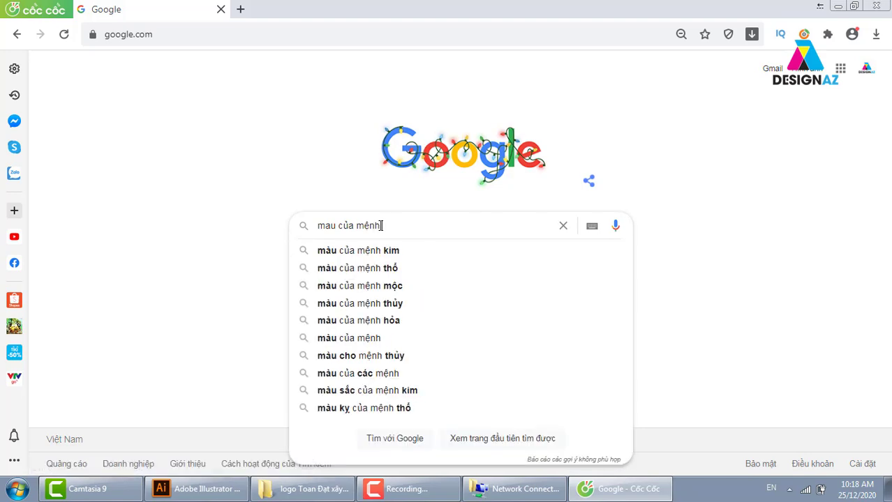
pyautogui.write(' naăm ')
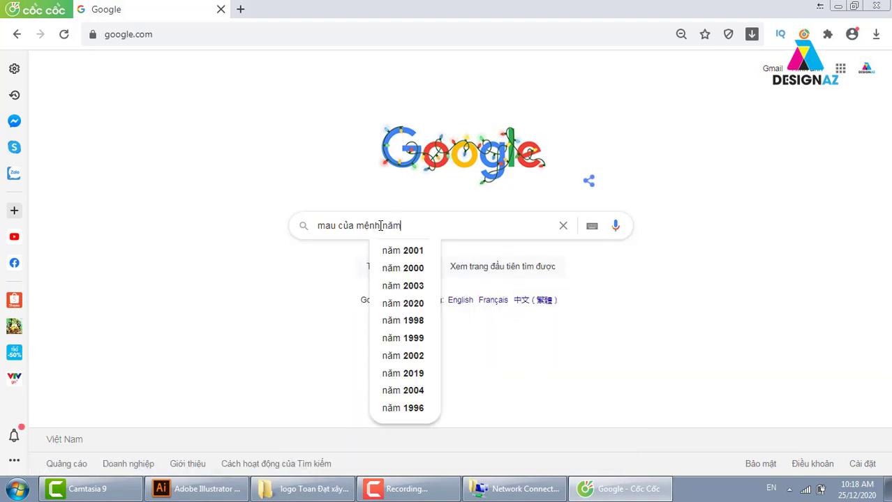
pyautogui.write('19')
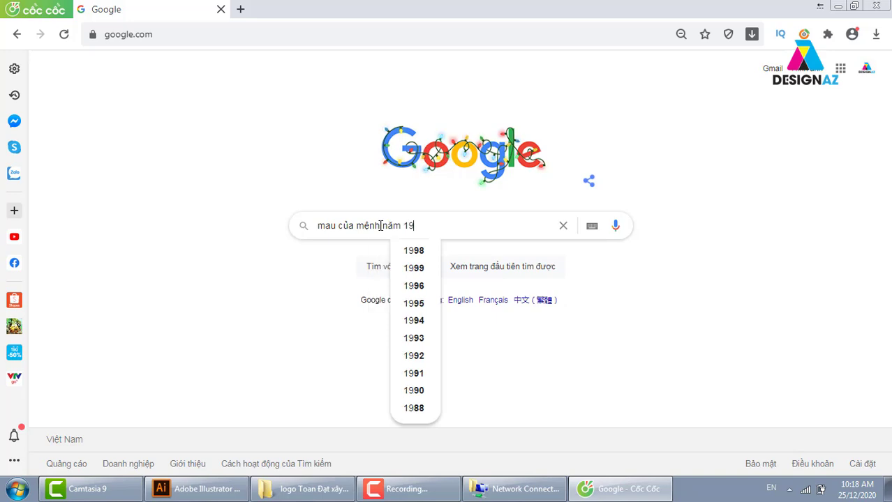
pyautogui.write('85')
pyautogui.press('Return')
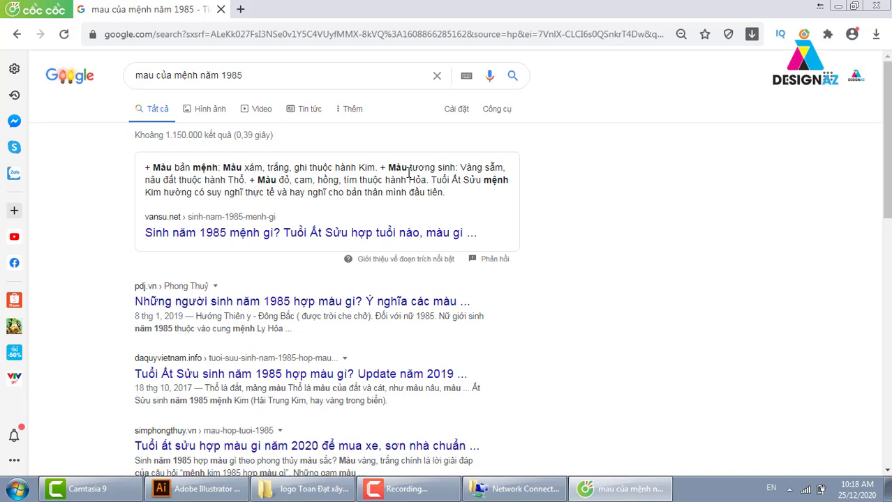
# Switch to Google Images results and preview the eva.vn image about 1985 colours.
pyautogui.click(222, 111)
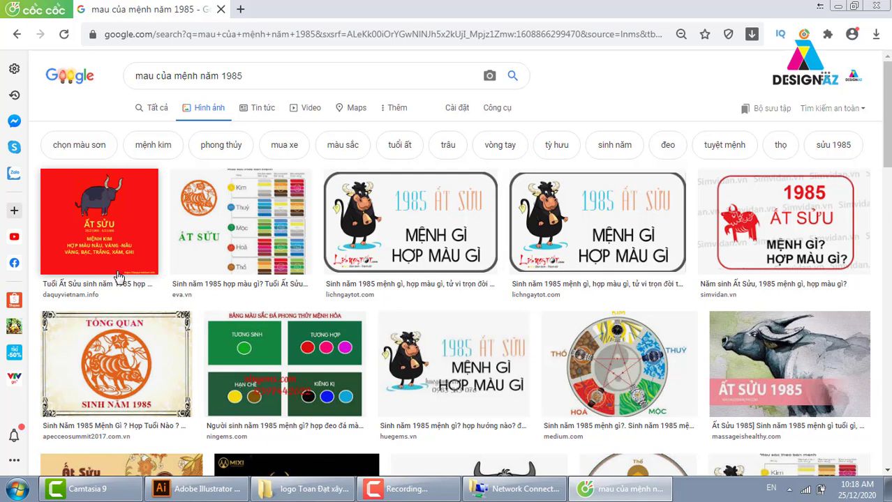
pyautogui.click(271, 213)
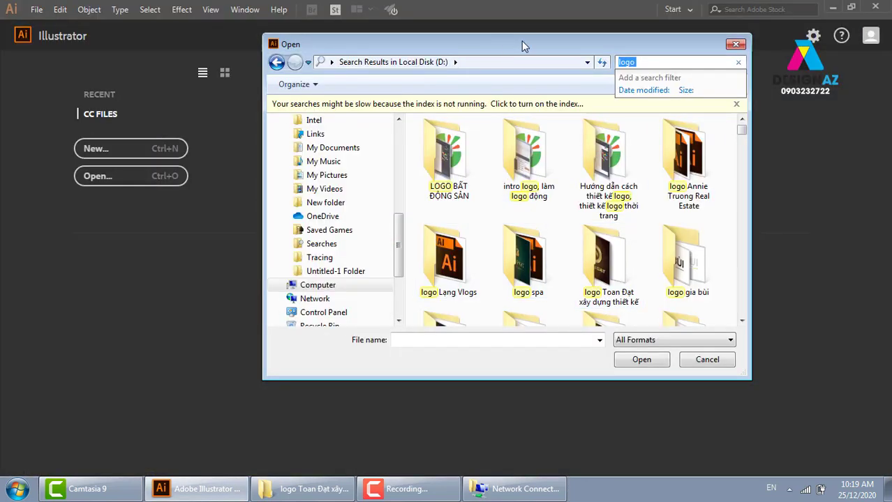
# Open the WD logo from the Toan Dat folder in Photo Viewer and advance to the red arrow D.
pyautogui.moveTo(524, 50); pyautogui.dragTo(494, 54)
pyautogui.click(310, 489)
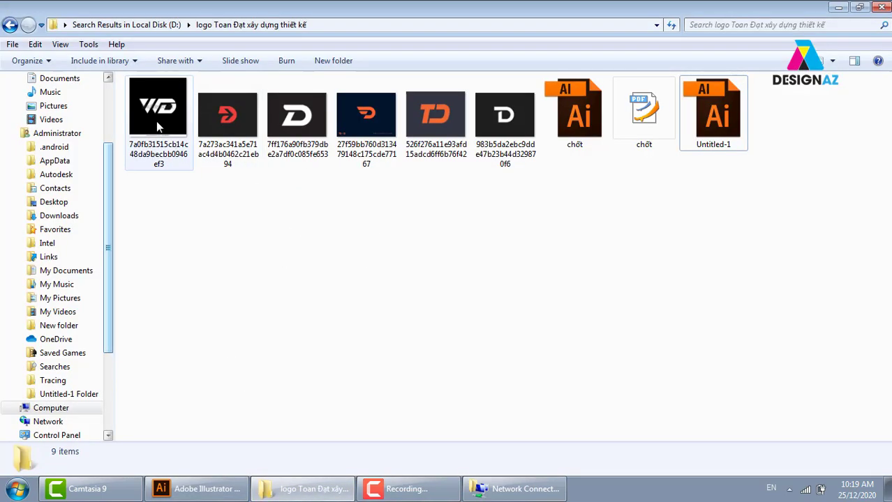
pyautogui.doubleClick(156, 121)
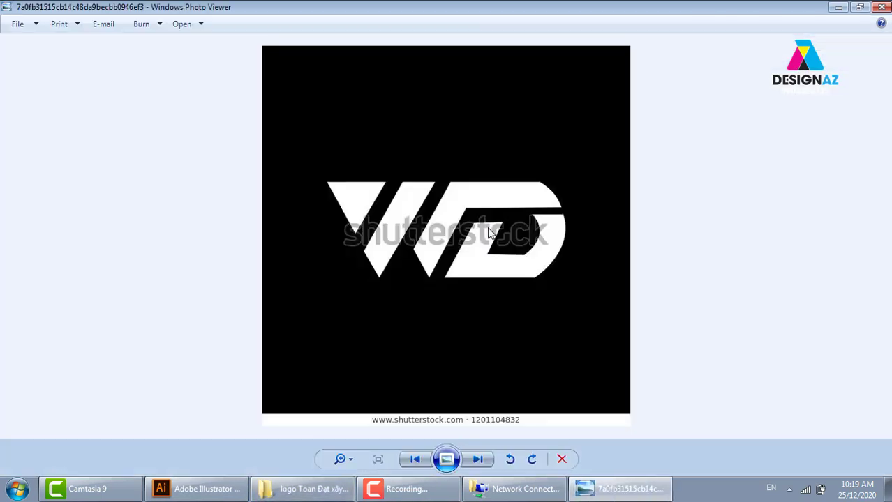
pyautogui.press('Right')
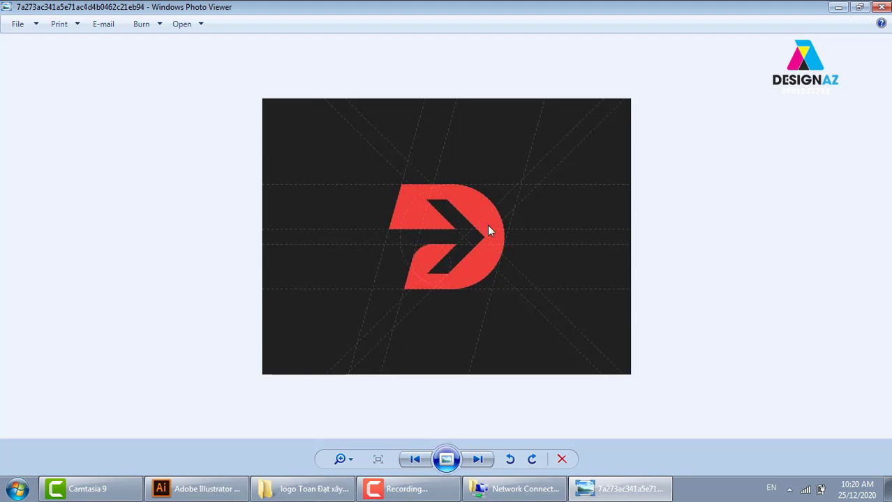
# Advance past the white D logo to the orange winged D on navy.
pyautogui.click(487, 460)
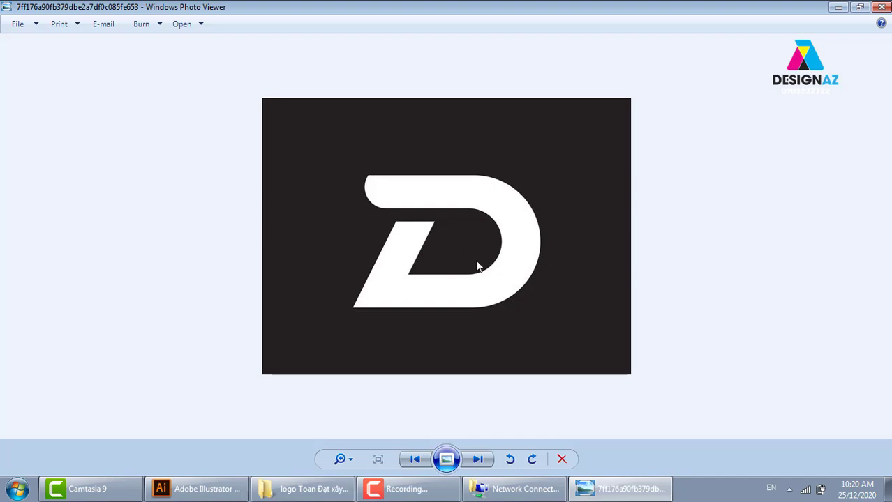
pyautogui.click(491, 461)
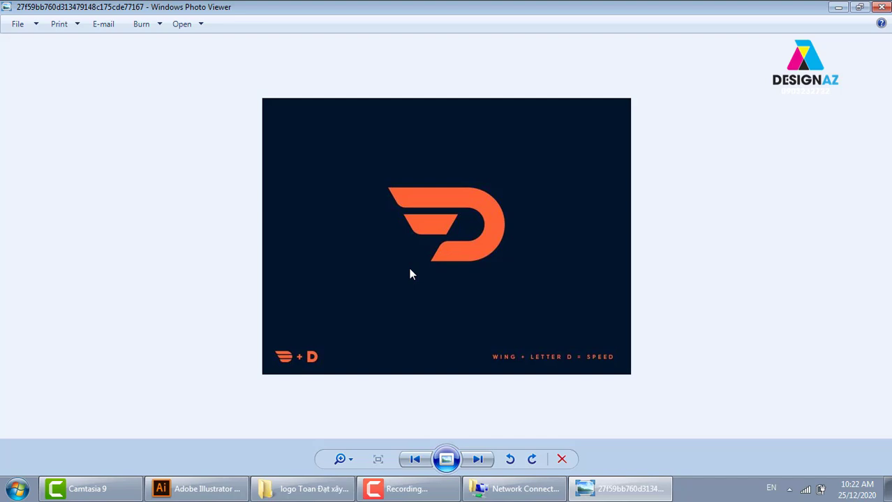
# View the orange TD and white-on-black D logos, wrap back to WD, and close Photo Viewer.
pyautogui.press('Right')
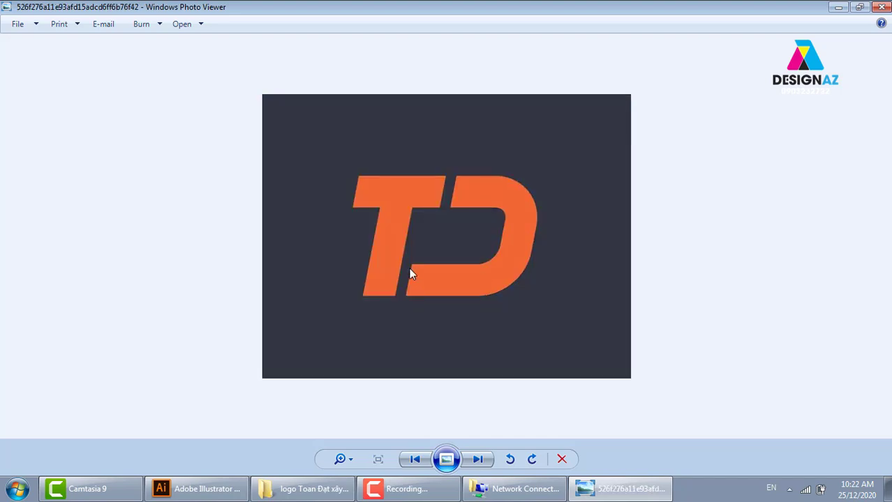
pyautogui.press('Right')
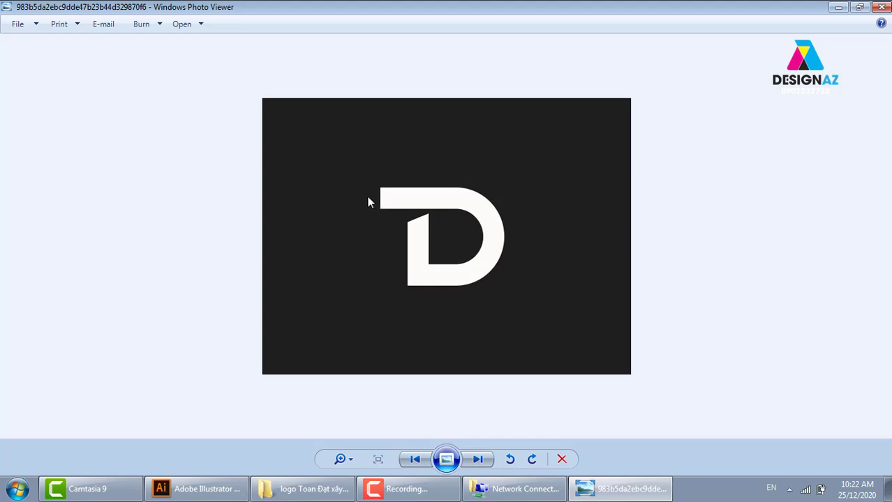
pyautogui.click(479, 460)
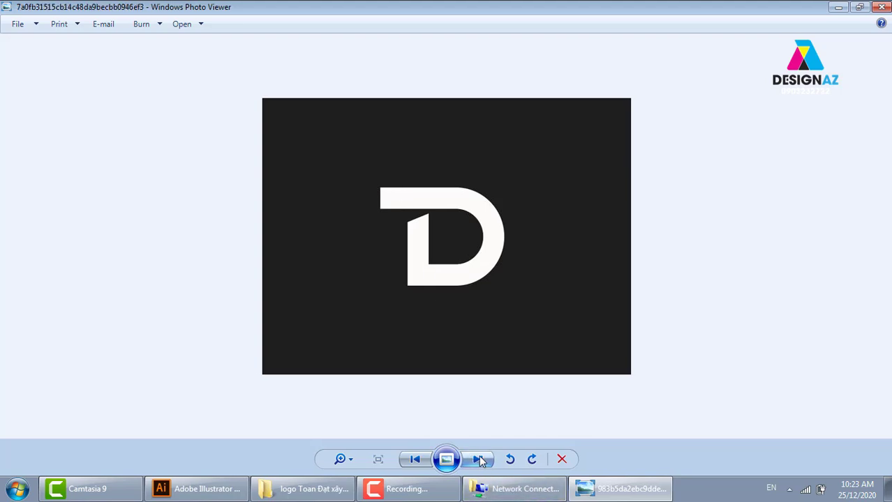
pyautogui.click(880, 5)
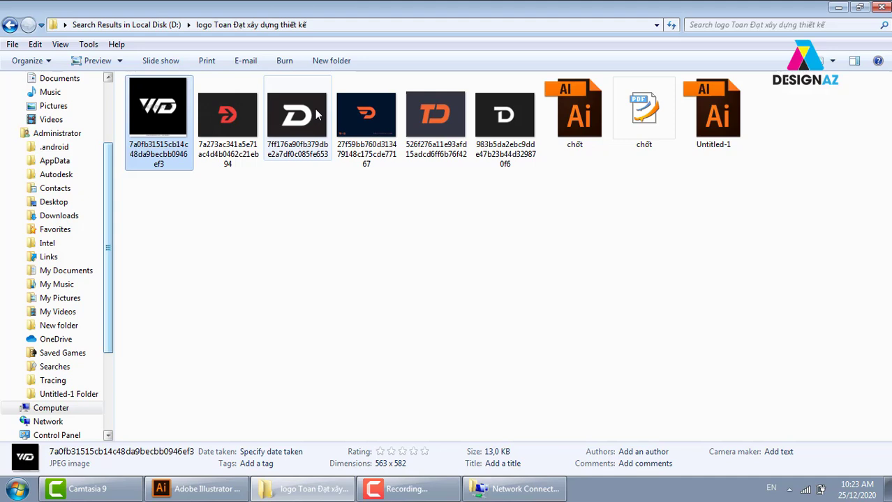
# Drag the white D logo file toward Illustrator and dismiss Illustrator's Open dialog.
pyautogui.click(505, 119)
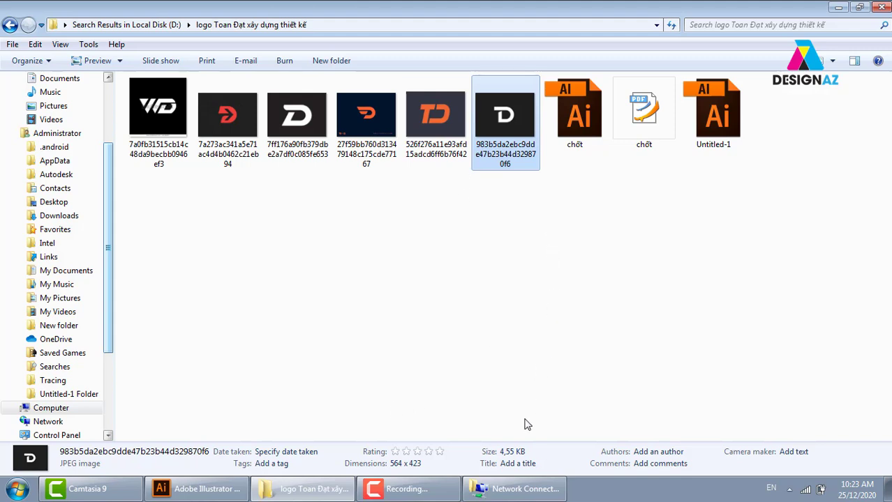
pyautogui.moveTo(514, 120)
pyautogui.mouseDown()
pyautogui.moveTo(405, 272)
pyautogui.moveTo(579, 269)
pyautogui.mouseUp()
pyautogui.click(706, 48)
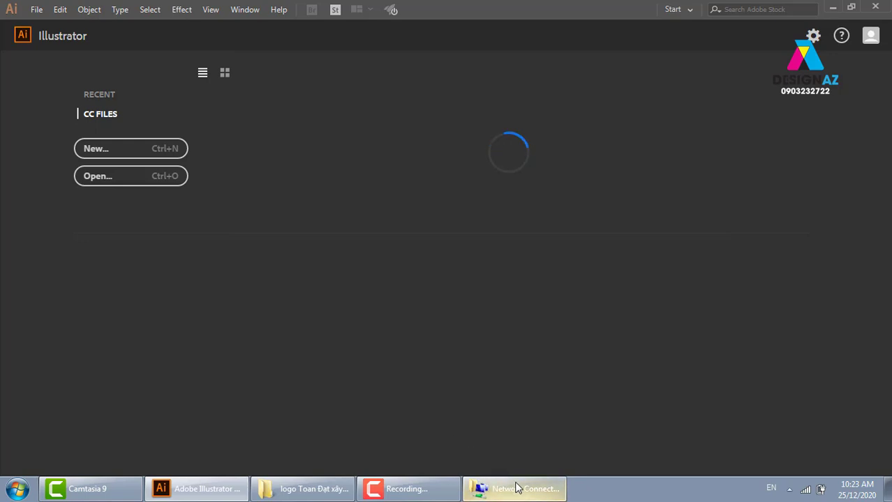
pyautogui.click(333, 494)
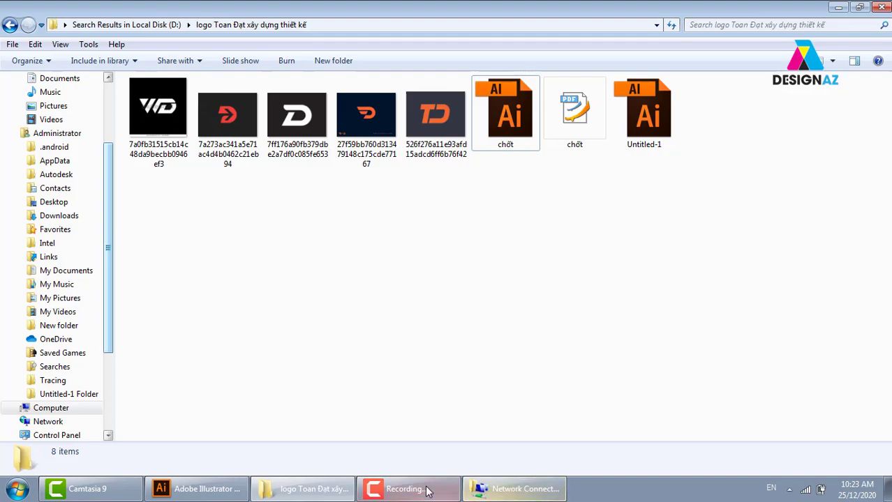
# Close Illustrator's Open dialog and Network Connections, returning to Illustrator's start screen.
pyautogui.click(202, 489)
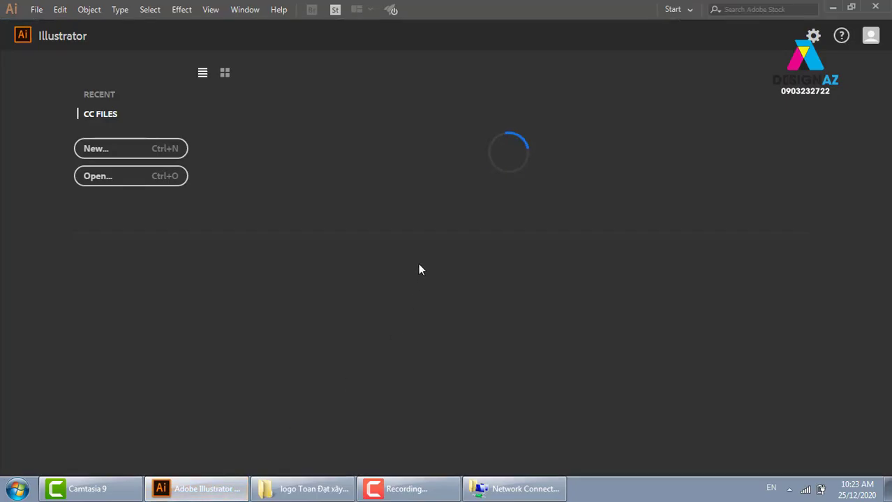
pyautogui.hotkey('ctrl', 'o')
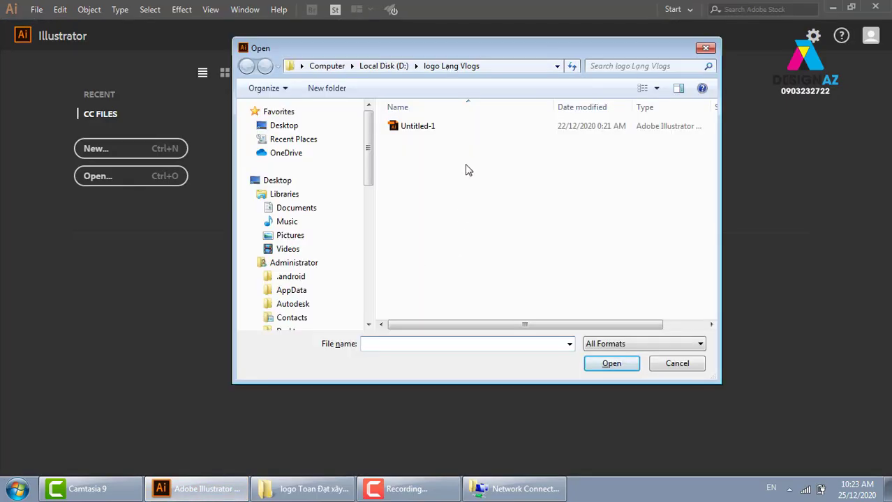
pyautogui.click(704, 47)
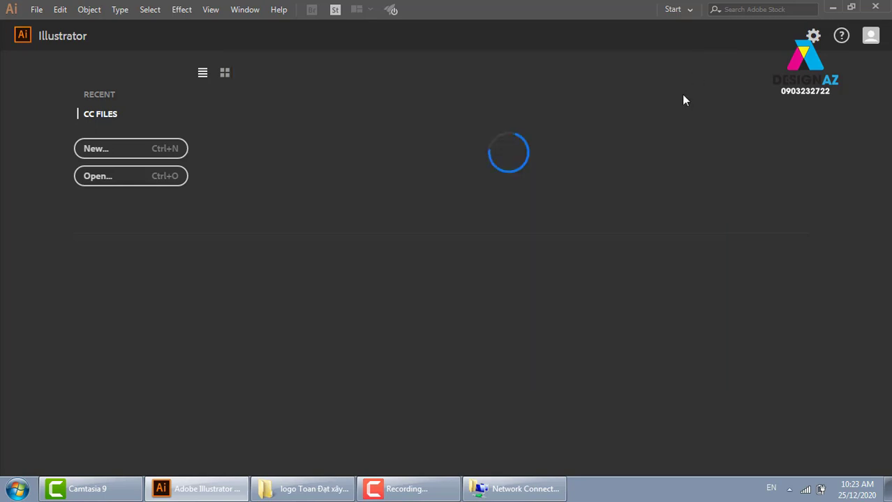
pyautogui.click(333, 493)
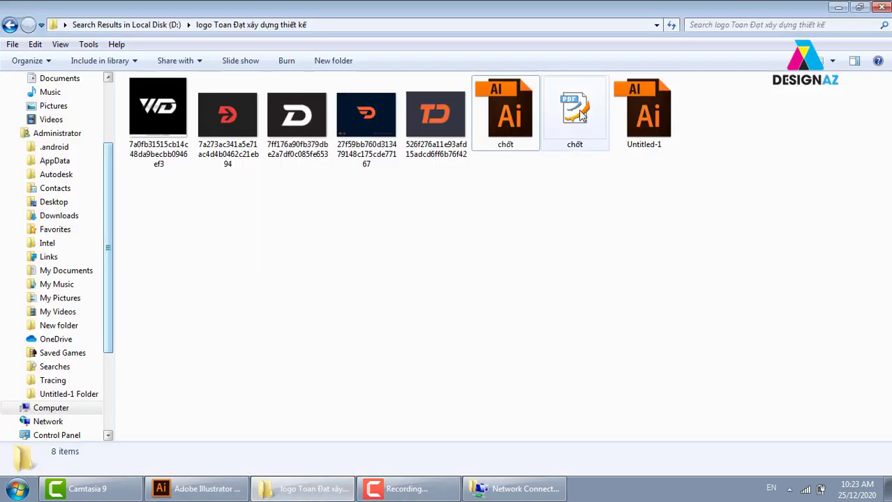
pyautogui.click(515, 489)
pyautogui.click(614, 41)
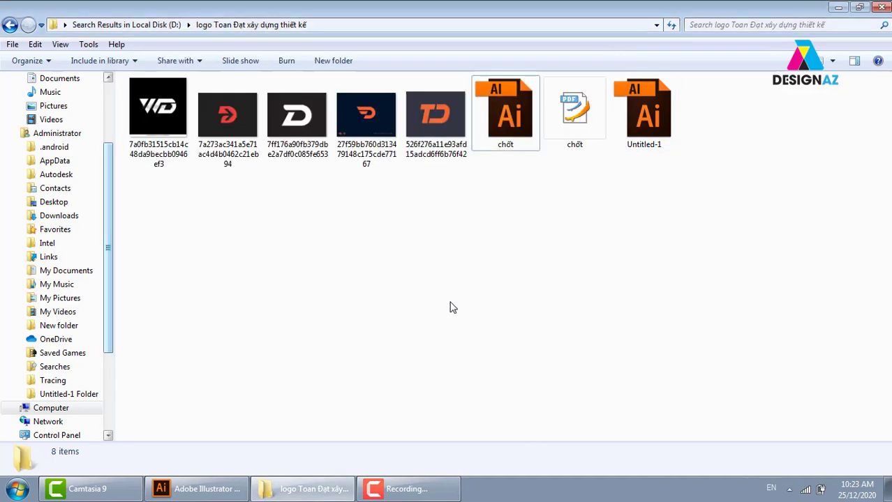
pyautogui.click(203, 489)
# In the Open dialog, show all file formats, browse to Local Disk (D:) and search 'logo'.
pyautogui.click(174, 178)
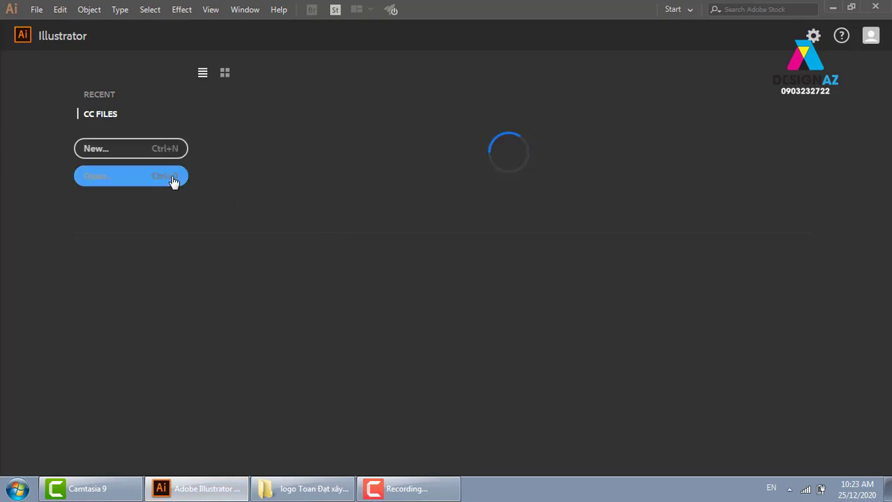
pyautogui.click(670, 344)
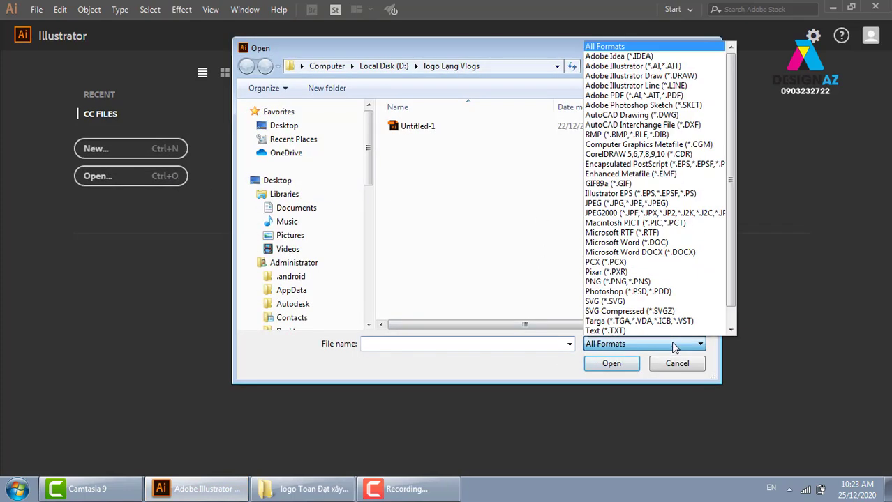
pyautogui.click(653, 46)
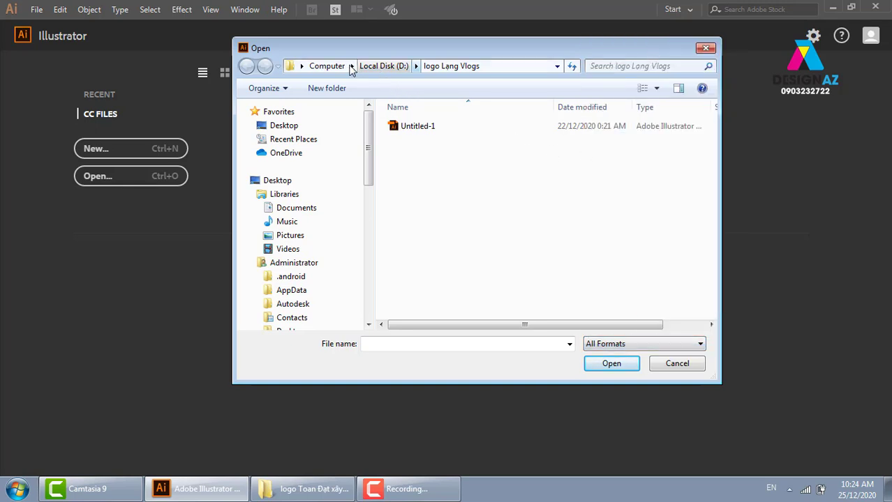
pyautogui.click(326, 66)
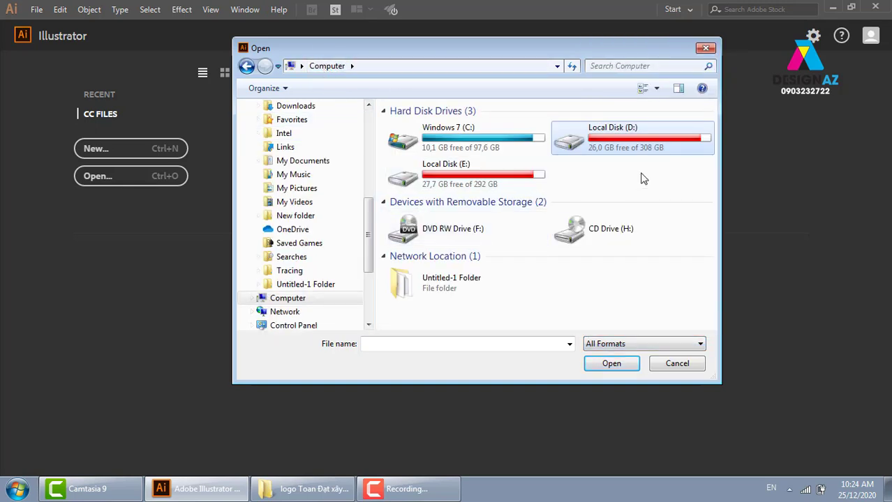
pyautogui.doubleClick(653, 140)
pyautogui.click(662, 66)
pyautogui.write('log')
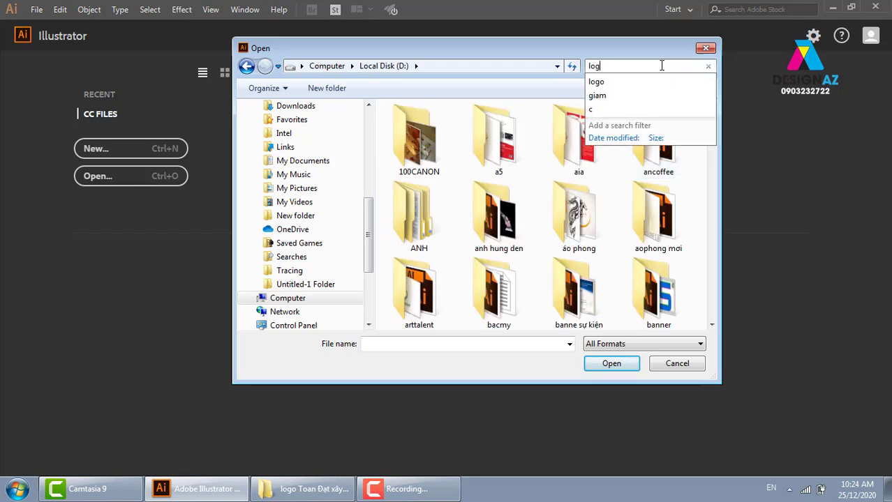
pyautogui.write('o')
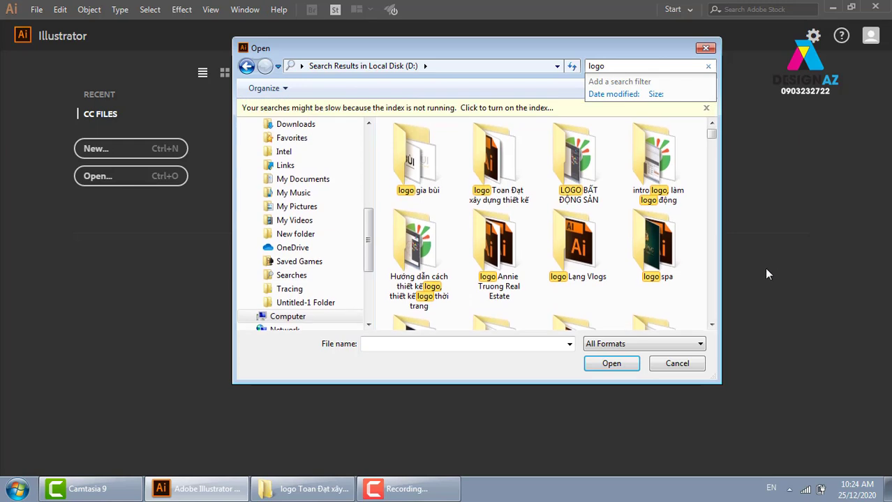
# Open the orange TD logo JPG from the Toan Đạt xây dựng thiết kế folder.
pyautogui.doubleClick(496, 143)
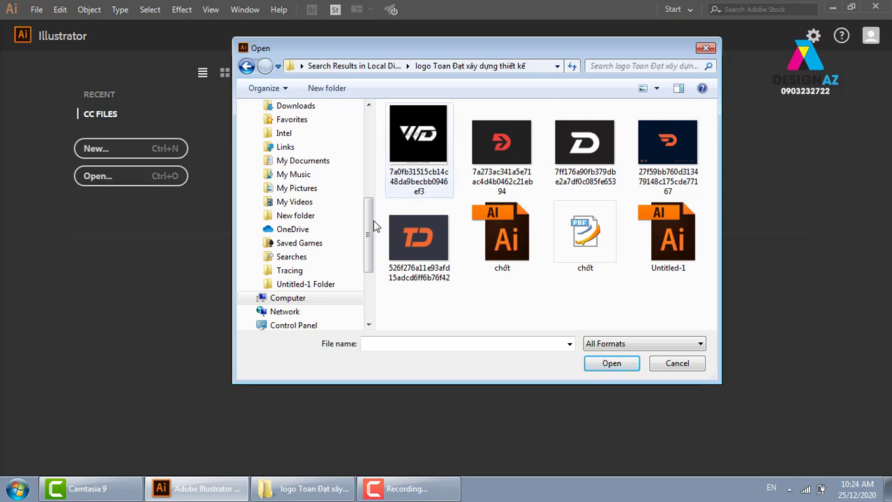
pyautogui.click(409, 241)
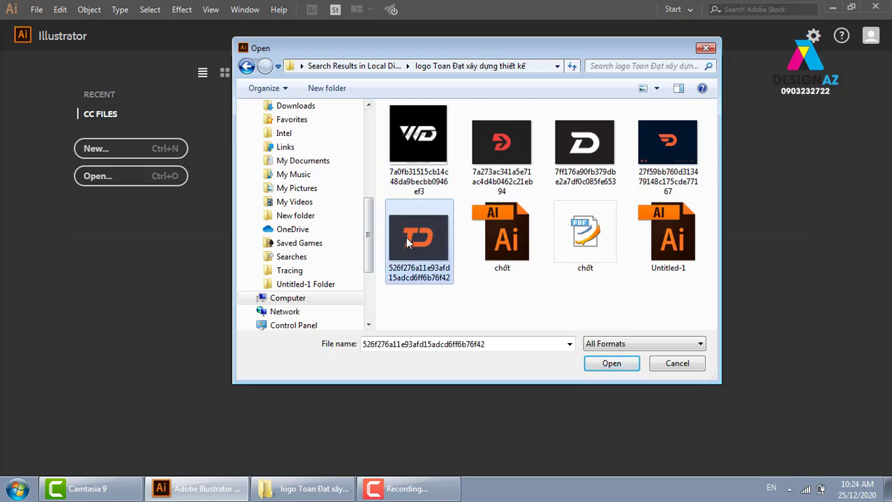
pyautogui.click(622, 365)
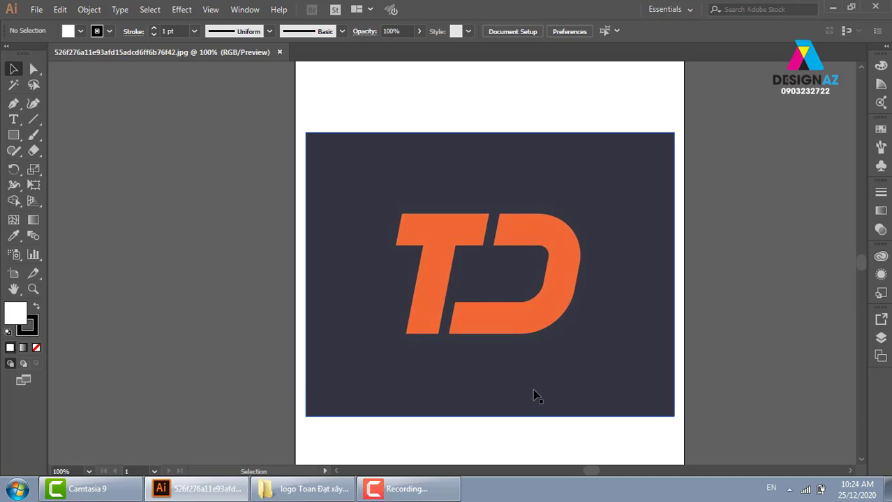
pyautogui.moveTo(768, 273)
pyautogui.mouseDown()
pyautogui.moveTo(555, 226)
pyautogui.moveTo(636, 225)
pyautogui.mouseUp()
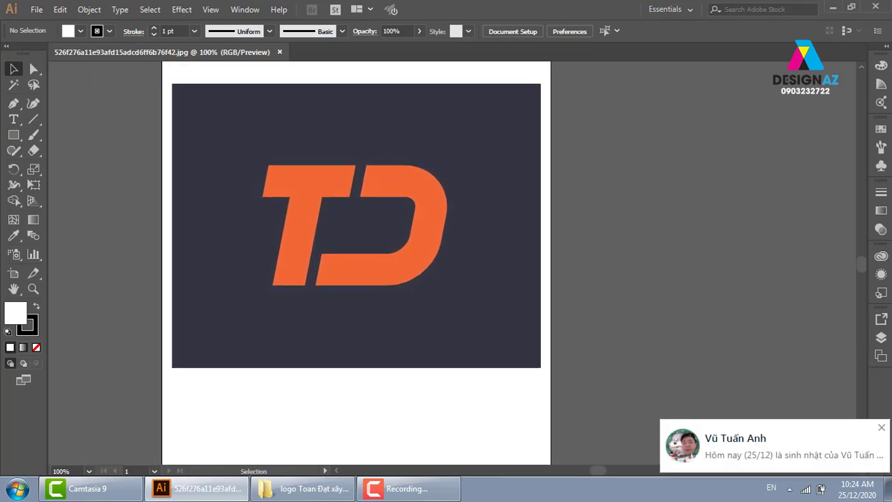
pyautogui.click(881, 430)
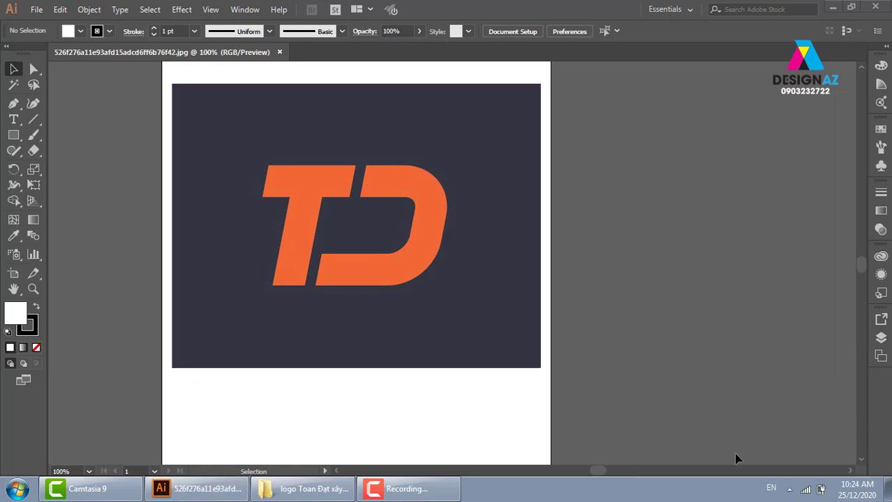
# Disable the Wireless Network Connection through Network and Sharing Center's adapter settings.
pyautogui.click(809, 490)
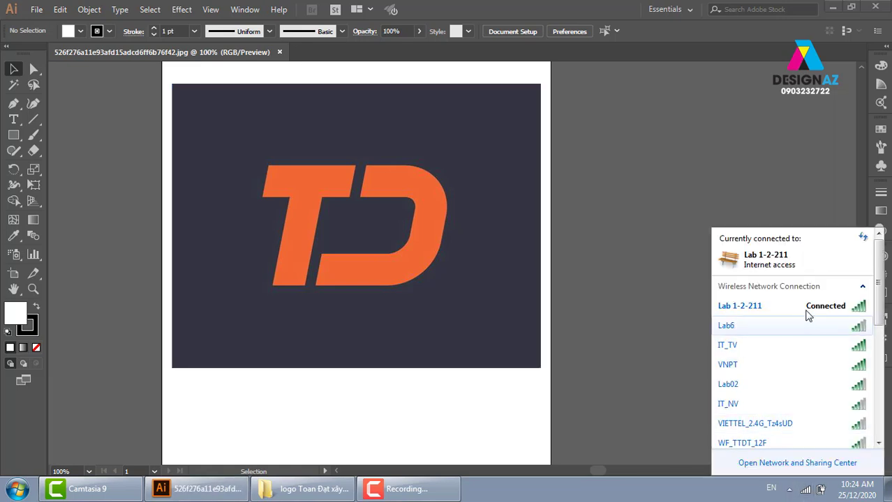
pyautogui.click(775, 463)
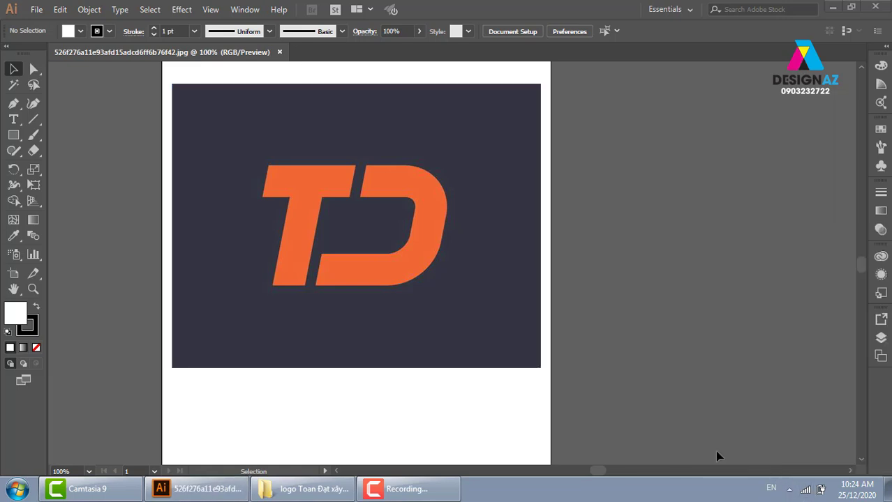
pyautogui.click(230, 137)
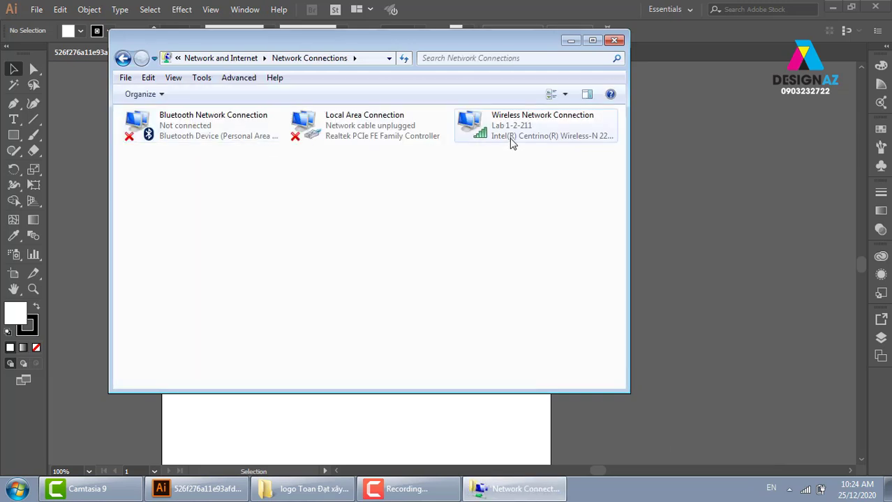
pyautogui.rightClick(562, 134)
pyautogui.click(576, 127)
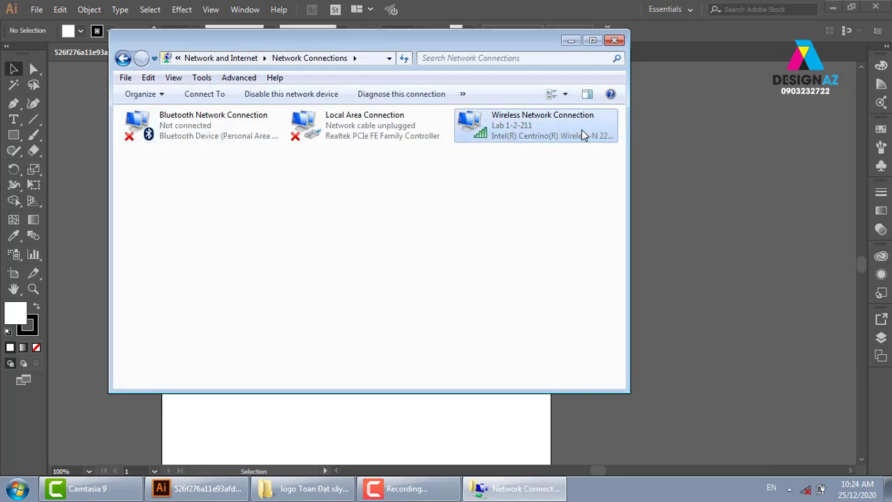
# Close Network Connections and reposition the TD image to make room beside it.
pyautogui.click(614, 40)
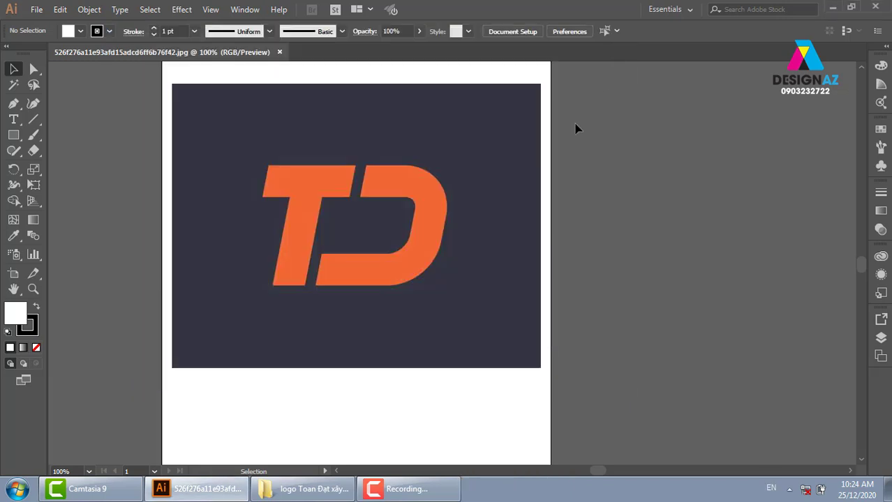
pyautogui.moveTo(623, 205)
pyautogui.mouseDown()
pyautogui.moveTo(581, 196)
pyautogui.moveTo(496, 217)
pyautogui.mouseUp()
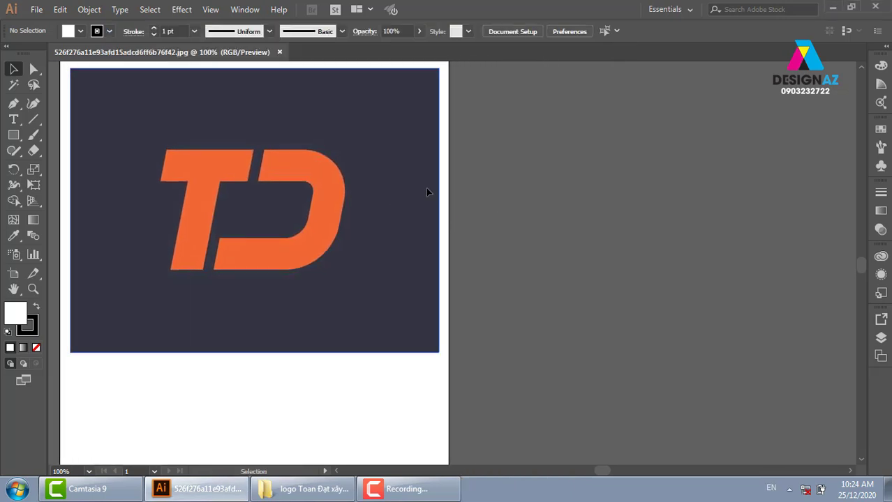
pyautogui.moveTo(428, 193); pyautogui.dragTo(482, 299)
pyautogui.moveTo(314, 282)
pyautogui.mouseDown()
pyautogui.moveTo(639, 285)
pyautogui.moveTo(540, 288)
pyautogui.moveTo(553, 262)
pyautogui.moveTo(365, 249)
pyautogui.mouseUp()
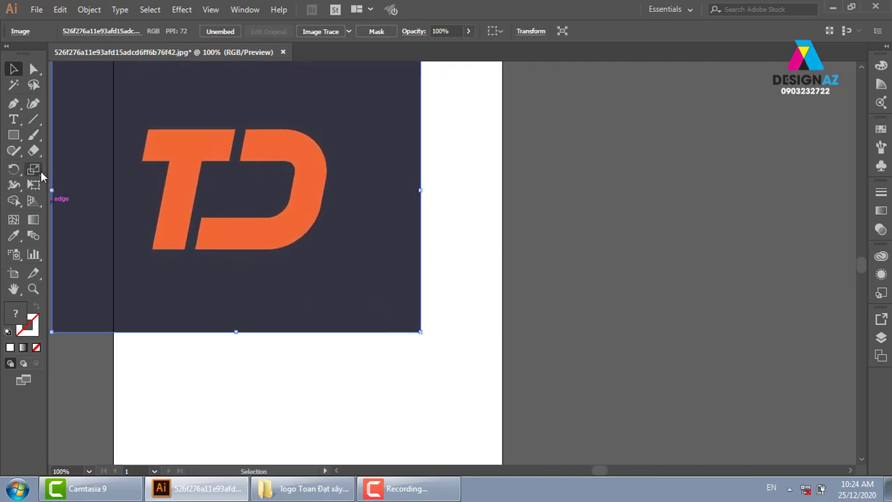
# With the Blob Brush in black, sketch a freehand D outline right of the TD logo.
pyautogui.click(33, 136)
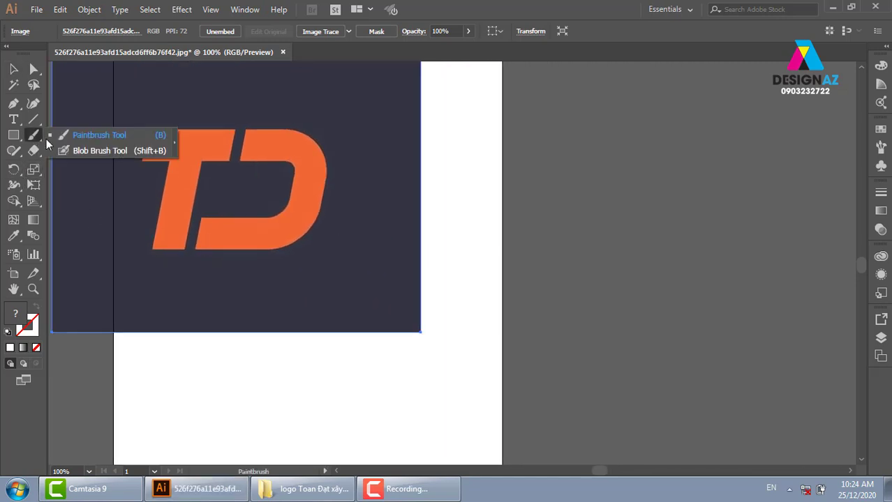
pyautogui.click(83, 151)
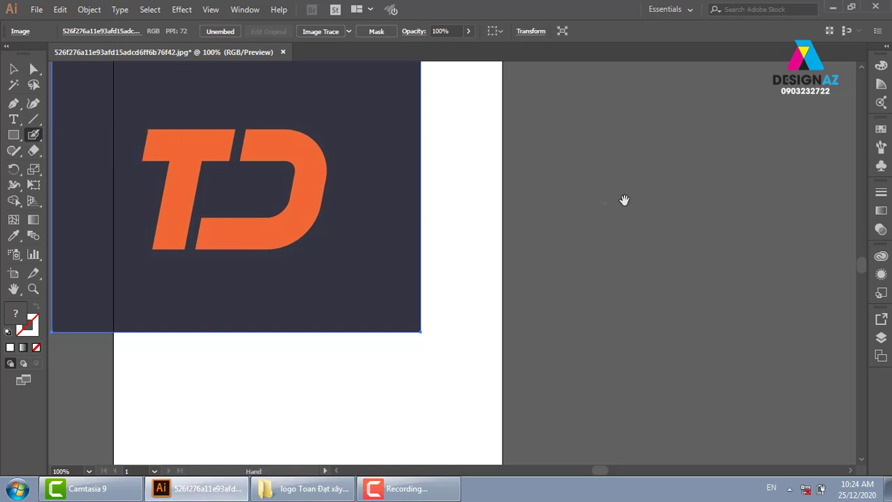
pyautogui.moveTo(623, 201); pyautogui.dragTo(514, 199)
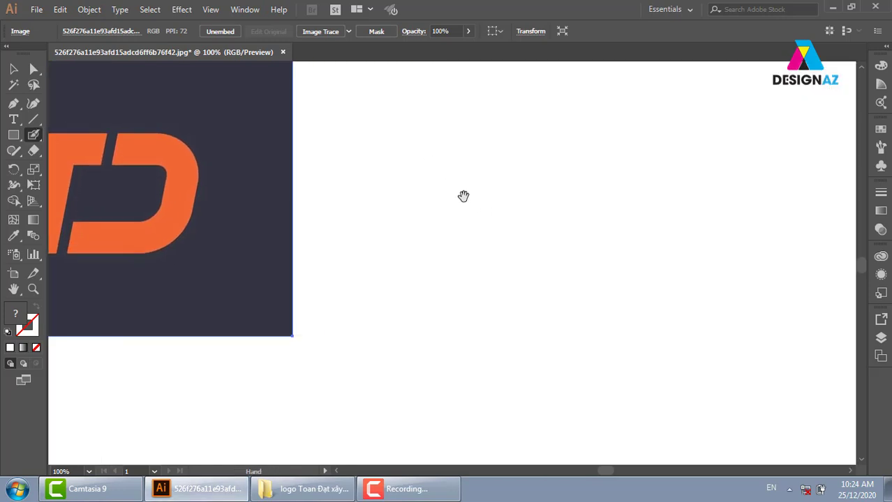
pyautogui.moveTo(444, 187); pyautogui.dragTo(477, 196)
pyautogui.doubleClick(26, 321)
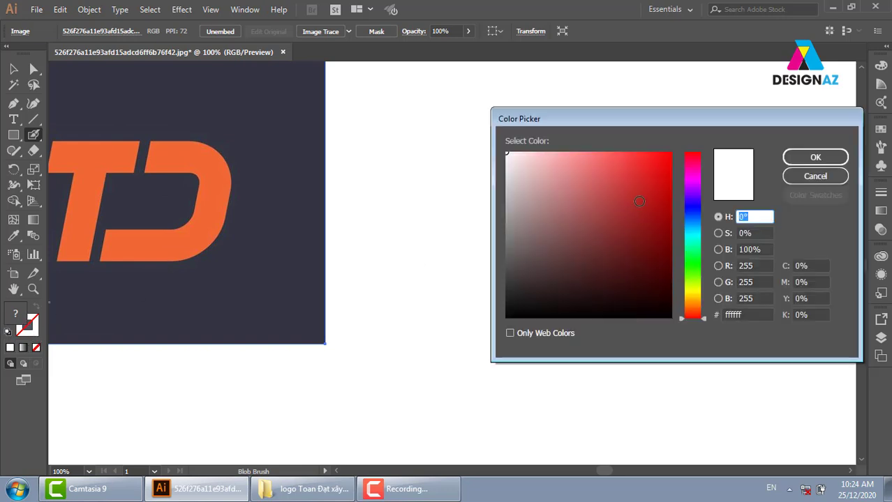
pyautogui.moveTo(639, 201); pyautogui.dragTo(500, 320)
pyautogui.click(789, 160)
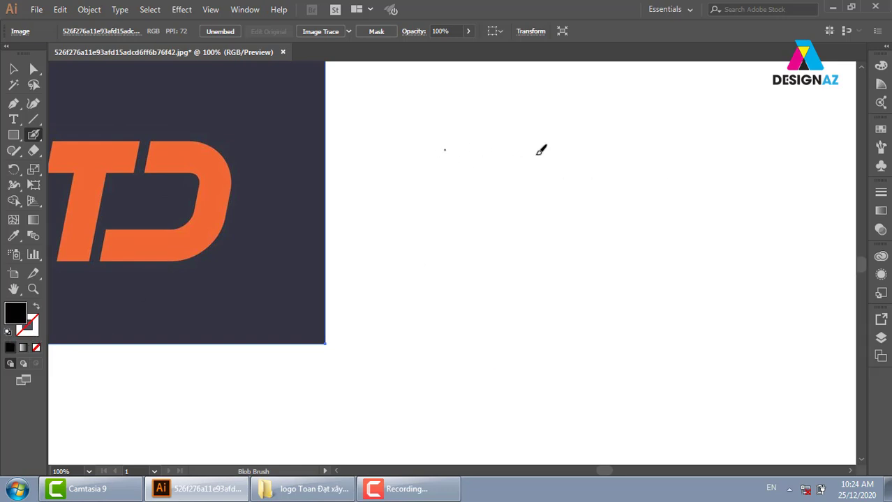
pyautogui.moveTo(456, 150)
pyautogui.mouseDown()
pyautogui.moveTo(604, 227)
pyautogui.moveTo(459, 265)
pyautogui.moveTo(598, 181)
pyautogui.moveTo(464, 157)
pyautogui.moveTo(609, 162)
pyautogui.moveTo(507, 265)
pyautogui.moveTo(534, 267)
pyautogui.moveTo(586, 158)
pyautogui.moveTo(487, 155)
pyautogui.mouseUp()
# Add a vertical stem, a top bar and hatching strokes inside the D sketch.
pyautogui.moveTo(468, 190); pyautogui.dragTo(460, 278)
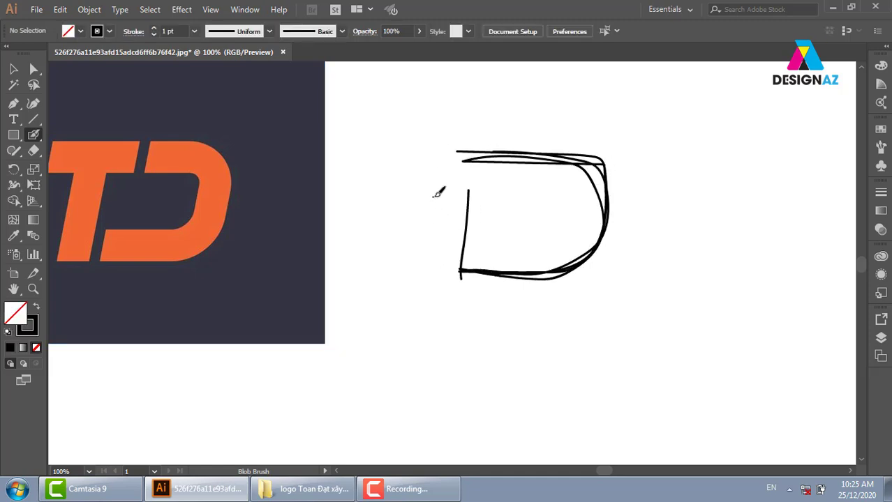
pyautogui.moveTo(437, 194)
pyautogui.mouseDown()
pyautogui.moveTo(527, 184)
pyautogui.moveTo(426, 190)
pyautogui.moveTo(541, 187)
pyautogui.mouseUp()
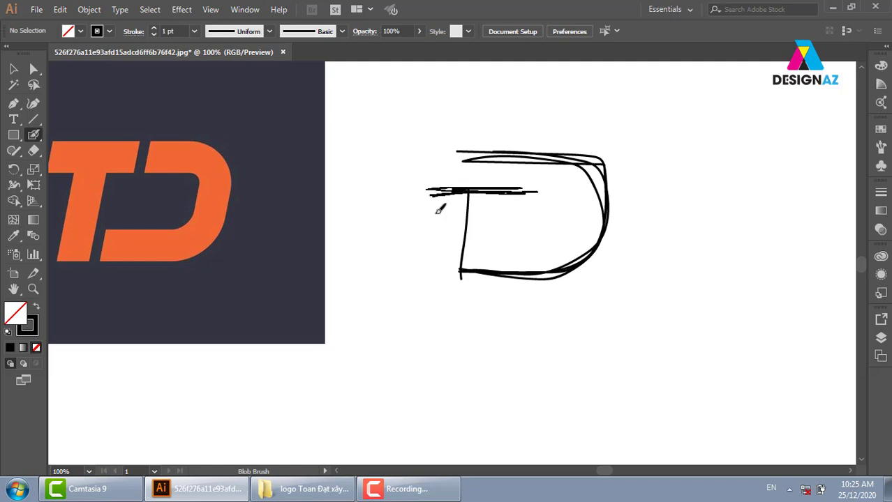
pyautogui.moveTo(473, 216)
pyautogui.mouseDown()
pyautogui.moveTo(465, 269)
pyautogui.moveTo(488, 187)
pyautogui.moveTo(480, 276)
pyautogui.moveTo(593, 254)
pyautogui.moveTo(558, 143)
pyautogui.moveTo(485, 148)
pyautogui.mouseUp()
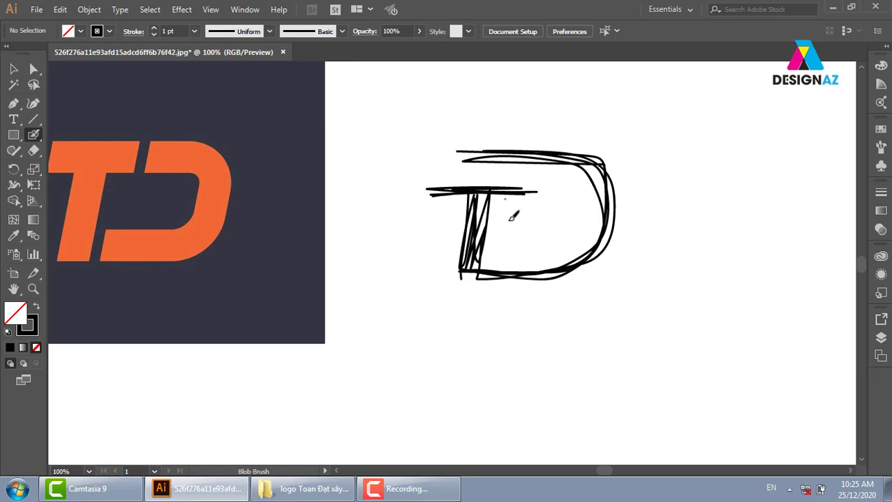
# Draw a thick sloping roof line inside the D, then start a new D outline below.
pyautogui.moveTo(548, 217); pyautogui.dragTo(614, 203)
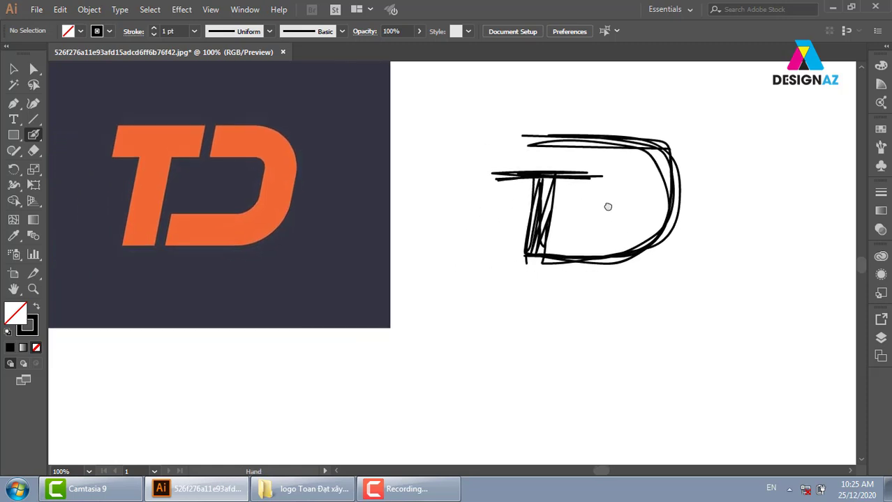
pyautogui.moveTo(576, 178)
pyautogui.mouseDown()
pyautogui.moveTo(509, 209)
pyautogui.moveTo(581, 156)
pyautogui.moveTo(493, 207)
pyautogui.moveTo(579, 162)
pyautogui.moveTo(635, 194)
pyautogui.moveTo(585, 155)
pyautogui.moveTo(633, 196)
pyautogui.moveTo(526, 203)
pyautogui.moveTo(587, 159)
pyautogui.moveTo(575, 186)
pyautogui.moveTo(506, 221)
pyautogui.moveTo(569, 177)
pyautogui.moveTo(579, 189)
pyautogui.moveTo(588, 162)
pyautogui.moveTo(582, 184)
pyautogui.moveTo(618, 202)
pyautogui.mouseUp()
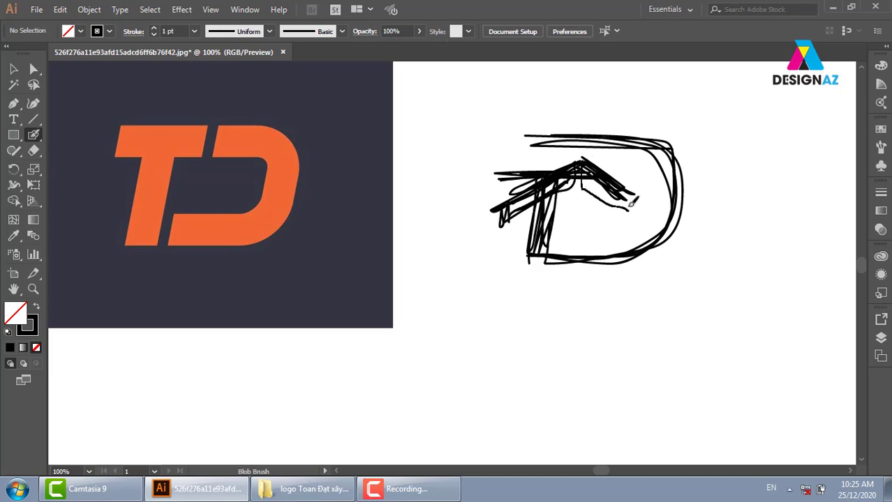
pyautogui.moveTo(588, 161)
pyautogui.mouseDown()
pyautogui.moveTo(597, 187)
pyautogui.moveTo(623, 196)
pyautogui.moveTo(591, 233)
pyautogui.moveTo(568, 208)
pyautogui.moveTo(587, 210)
pyautogui.moveTo(593, 222)
pyautogui.mouseUp()
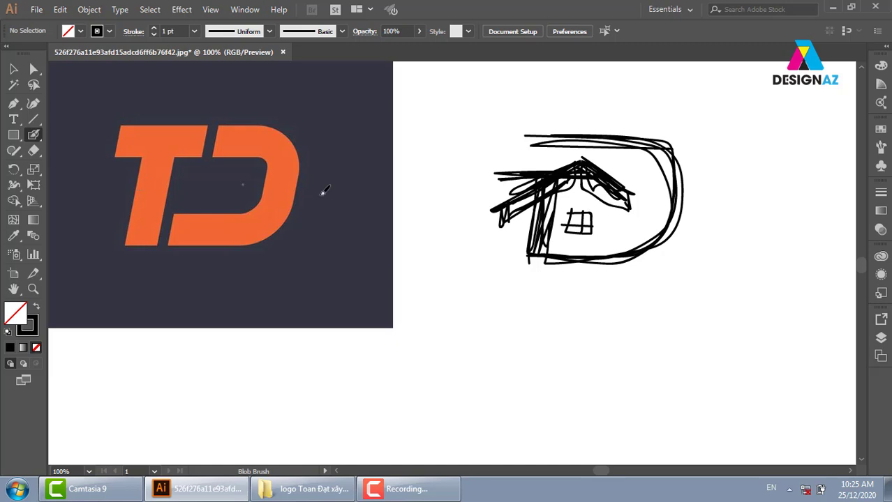
pyautogui.moveTo(656, 309)
pyautogui.mouseDown()
pyautogui.moveTo(595, 238)
pyautogui.moveTo(584, 312)
pyautogui.moveTo(565, 294)
pyautogui.mouseUp()
pyautogui.moveTo(416, 287)
pyautogui.mouseDown()
pyautogui.moveTo(575, 322)
pyautogui.moveTo(458, 408)
pyautogui.moveTo(423, 288)
pyautogui.mouseUp()
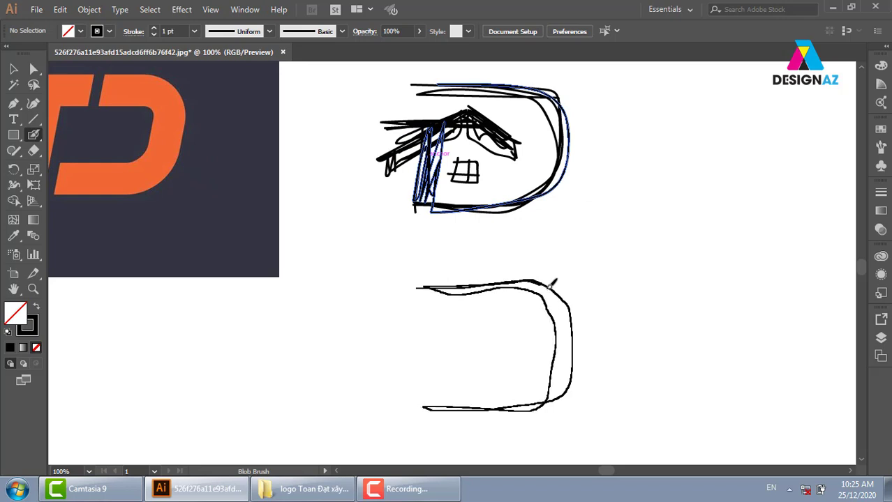
# Retrace the lower D's outline and top edge, and scribble a rough T mark beside the TD logo.
pyautogui.moveTo(553, 284)
pyautogui.mouseDown()
pyautogui.moveTo(551, 395)
pyautogui.moveTo(425, 406)
pyautogui.moveTo(551, 403)
pyautogui.moveTo(500, 274)
pyautogui.moveTo(427, 286)
pyautogui.mouseUp()
pyautogui.moveTo(332, 264); pyautogui.dragTo(513, 279)
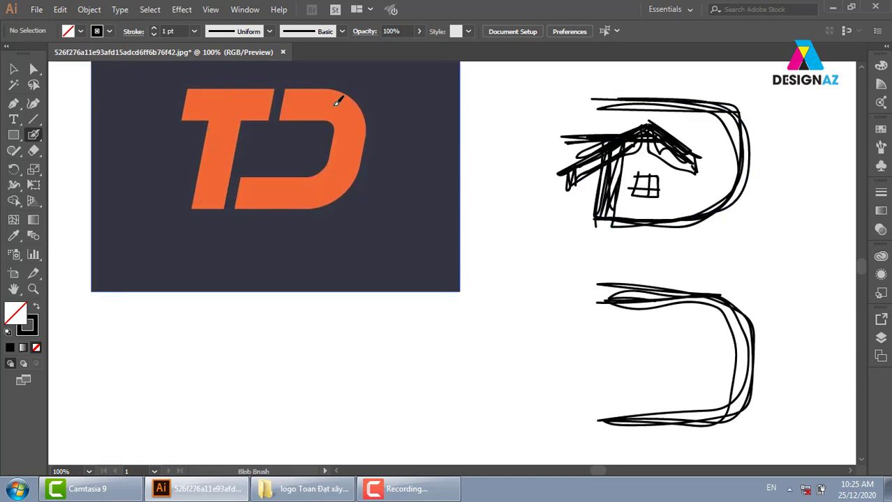
pyautogui.moveTo(183, 162)
pyautogui.mouseDown()
pyautogui.moveTo(166, 206)
pyautogui.moveTo(181, 171)
pyautogui.moveTo(175, 154)
pyautogui.moveTo(194, 145)
pyautogui.moveTo(178, 206)
pyautogui.moveTo(170, 145)
pyautogui.moveTo(166, 203)
pyautogui.mouseUp()
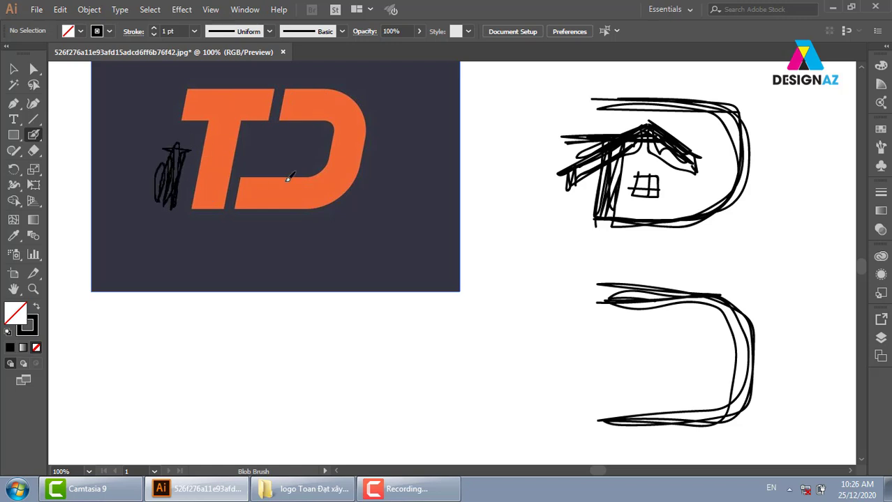
pyautogui.moveTo(264, 145)
pyautogui.mouseDown()
pyautogui.moveTo(253, 176)
pyautogui.moveTo(264, 143)
pyautogui.moveTo(248, 146)
pyautogui.moveTo(244, 197)
pyautogui.mouseUp()
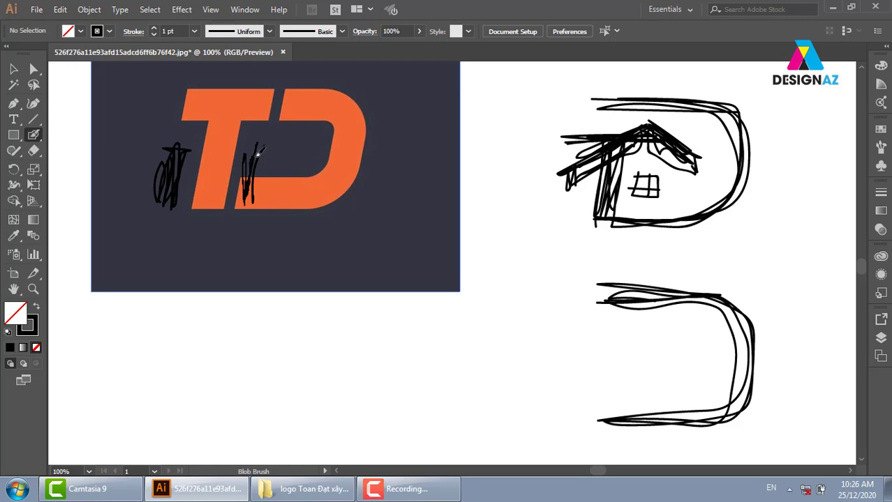
# Fill the lower D with wall strokes beneath the roof, forming a second house variant.
pyautogui.scroll(-2, 614, 372)
pyautogui.hscroll(2, 614, 372)
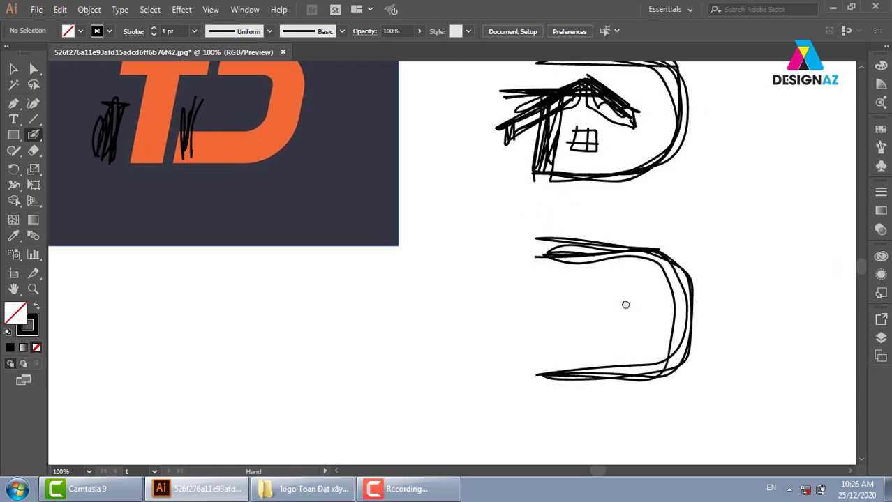
pyautogui.moveTo(575, 339)
pyautogui.mouseDown()
pyautogui.moveTo(574, 350)
pyautogui.moveTo(575, 328)
pyautogui.moveTo(576, 357)
pyautogui.mouseUp()
pyautogui.moveTo(549, 322)
pyautogui.mouseDown()
pyautogui.moveTo(550, 344)
pyautogui.moveTo(556, 311)
pyautogui.moveTo(558, 356)
pyautogui.moveTo(551, 313)
pyautogui.moveTo(520, 373)
pyautogui.mouseUp()
pyautogui.moveTo(528, 311)
pyautogui.mouseDown()
pyautogui.moveTo(525, 363)
pyautogui.moveTo(521, 315)
pyautogui.moveTo(548, 281)
pyautogui.moveTo(602, 301)
pyautogui.moveTo(564, 276)
pyautogui.moveTo(513, 309)
pyautogui.moveTo(567, 281)
pyautogui.mouseUp()
pyautogui.moveTo(560, 297)
pyautogui.mouseDown()
pyautogui.moveTo(559, 282)
pyautogui.moveTo(559, 325)
pyautogui.moveTo(551, 286)
pyautogui.moveTo(526, 360)
pyautogui.mouseUp()
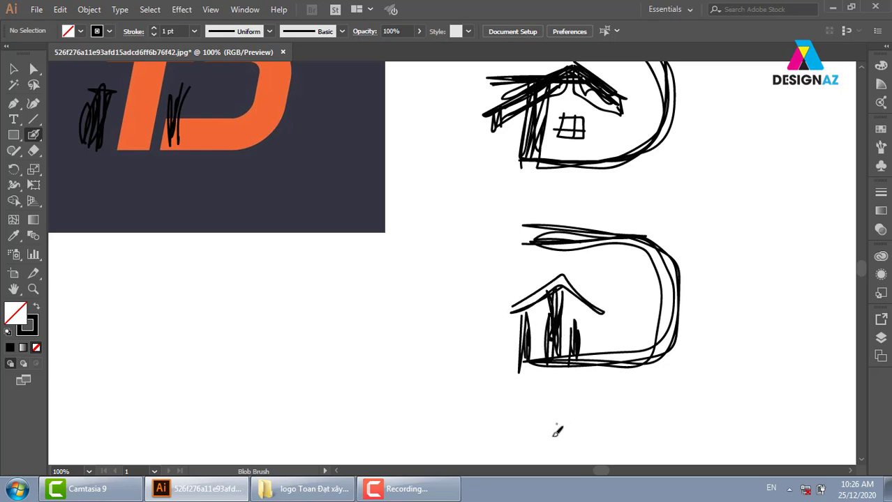
# Set the brush stroke colour to white in the Color Picker.
pyautogui.doubleClick(28, 325)
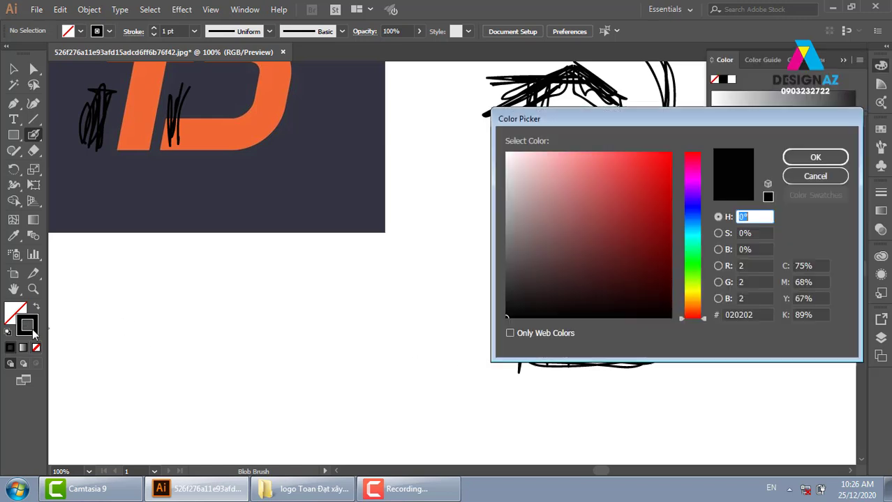
pyautogui.moveTo(557, 193); pyautogui.dragTo(489, 140)
pyautogui.click(809, 158)
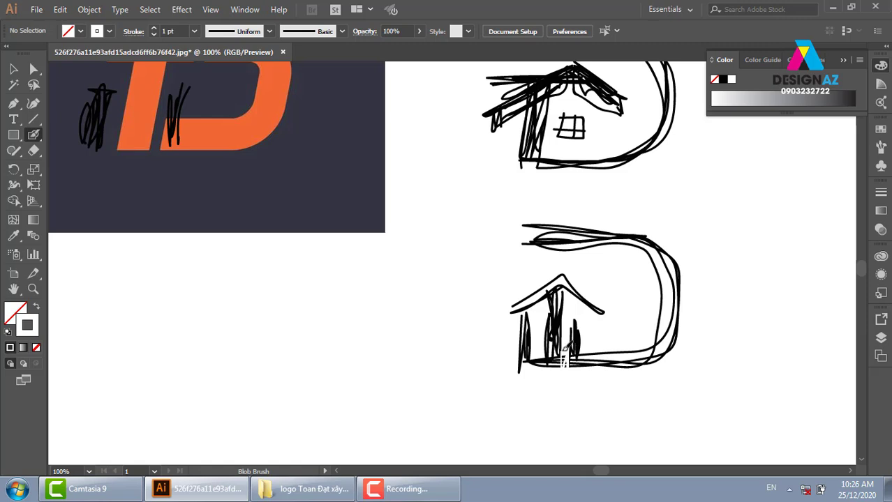
# Paint white gaps along the lower house's base line and recentre the view on both sketches.
pyautogui.moveTo(569, 361); pyautogui.dragTo(536, 361)
pyautogui.press('space')
pyautogui.moveTo(745, 311); pyautogui.dragTo(663, 330)
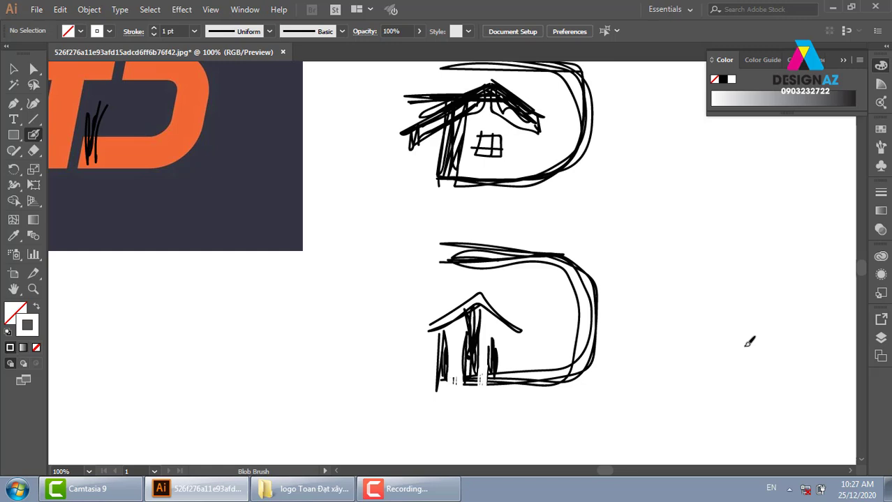
# Enable Wireless Network Connection via Change adapter settings, then show the desktop with Win+D.
pyautogui.click(744, 346)
pyautogui.click(806, 489)
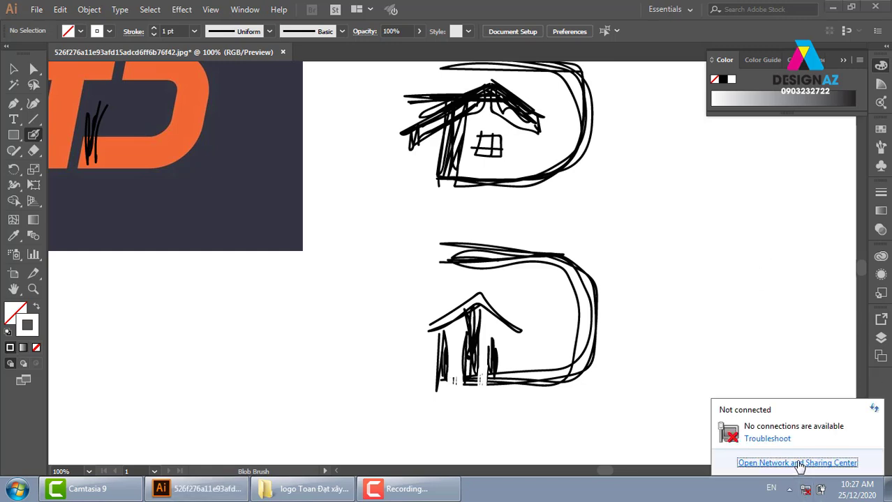
pyautogui.click(796, 464)
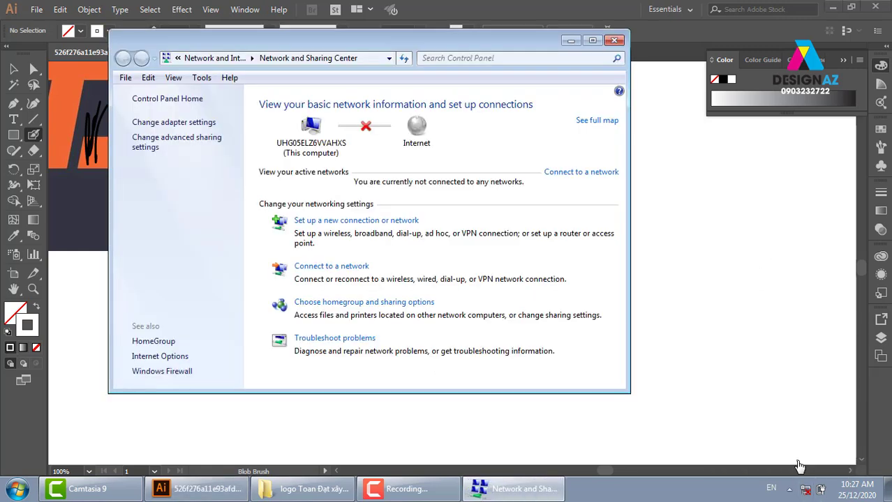
pyautogui.click(175, 123)
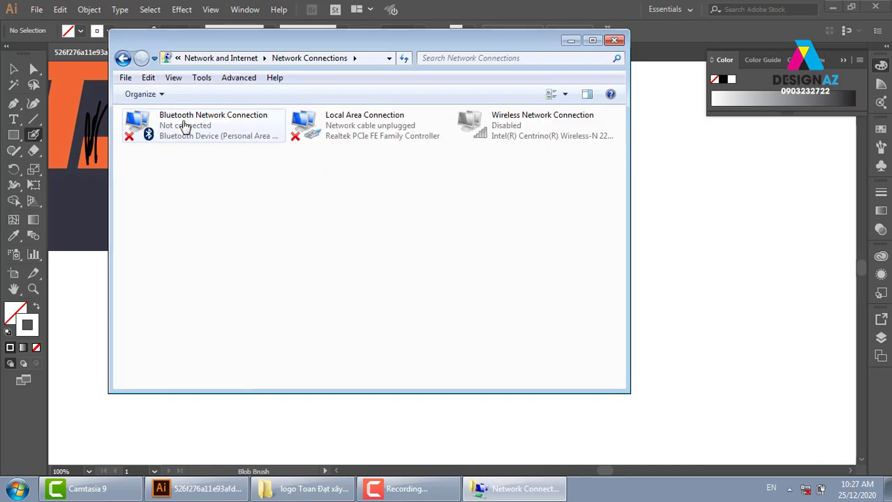
pyautogui.click(517, 133)
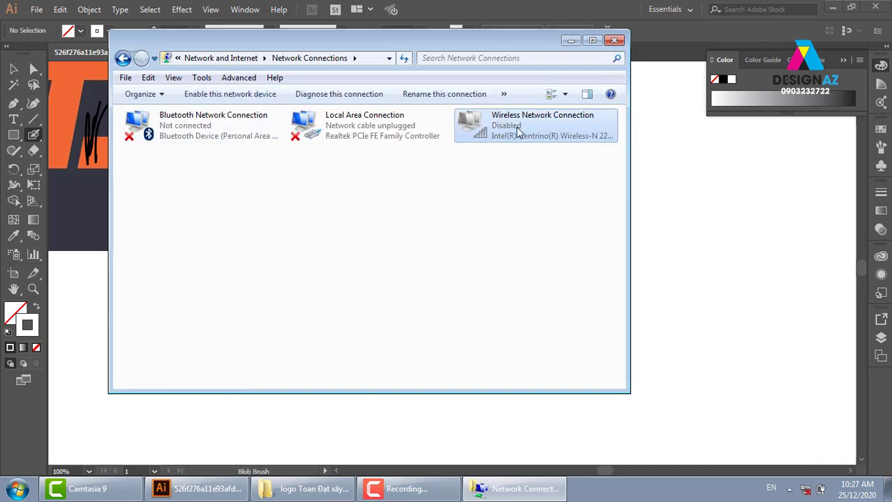
pyautogui.rightClick(517, 133)
pyautogui.click(530, 134)
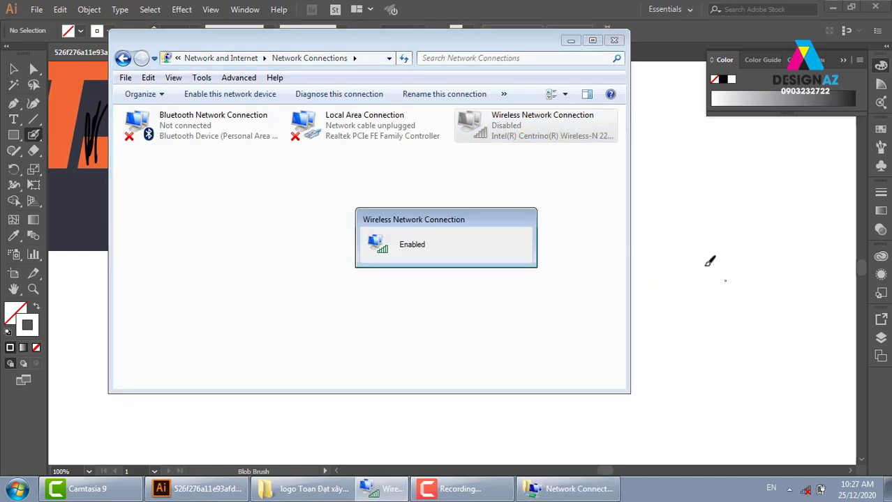
pyautogui.hotkey('alt', 'Tab')
pyautogui.press('super+d')
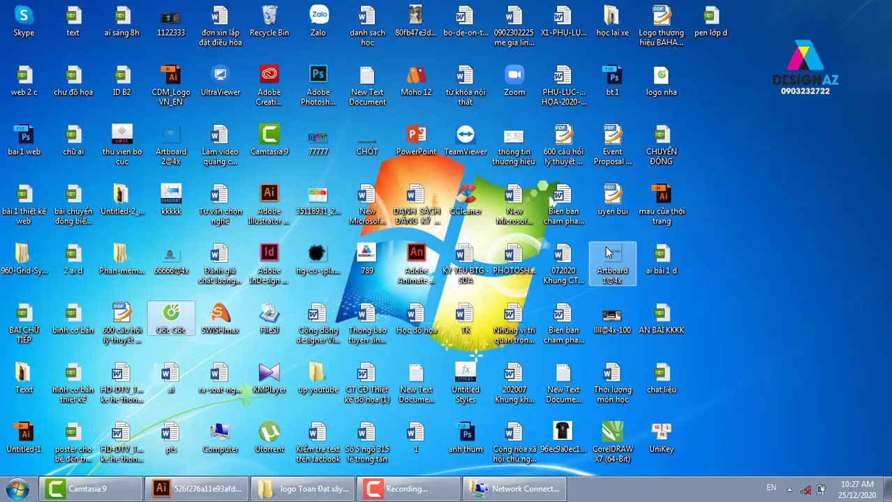
# Launch Cốc Cốc from the desktop and load google.com.
pyautogui.doubleClick(174, 315)
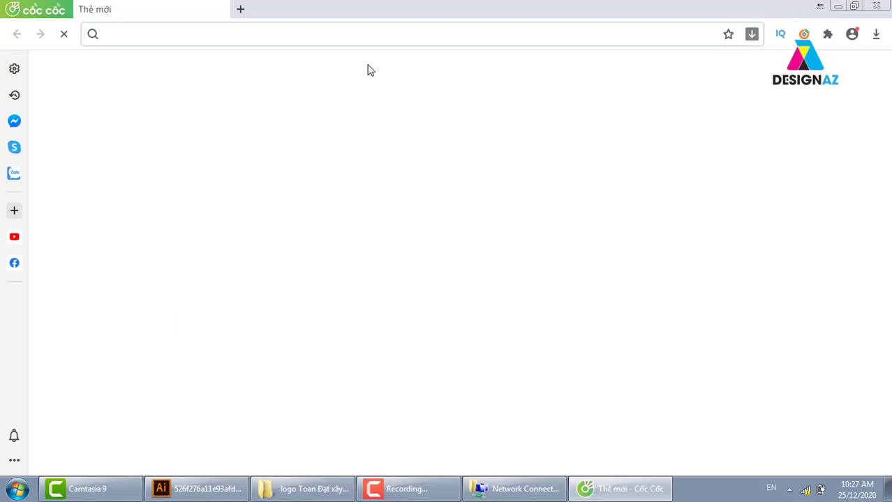
pyautogui.write('google.com')
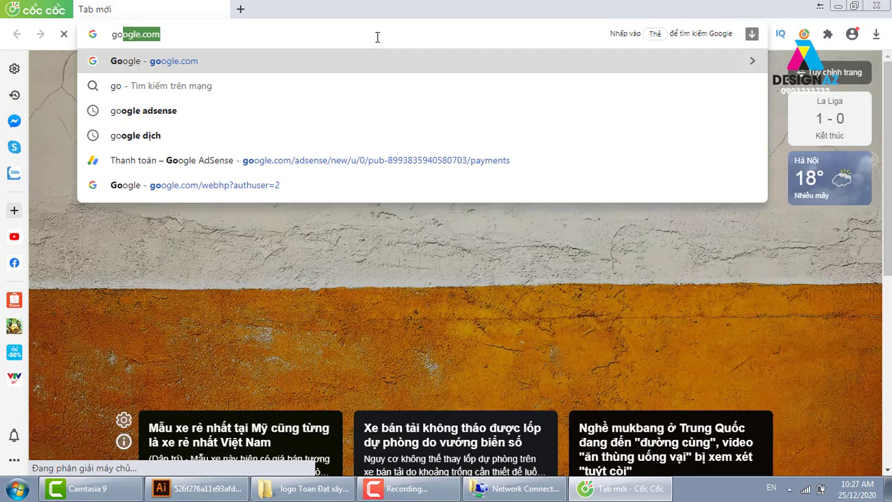
pyautogui.press('Return')
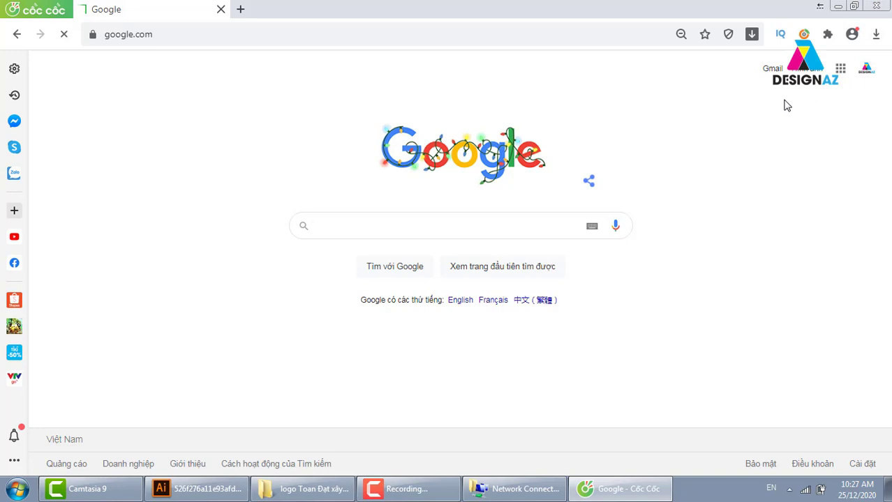
pyautogui.click(806, 493)
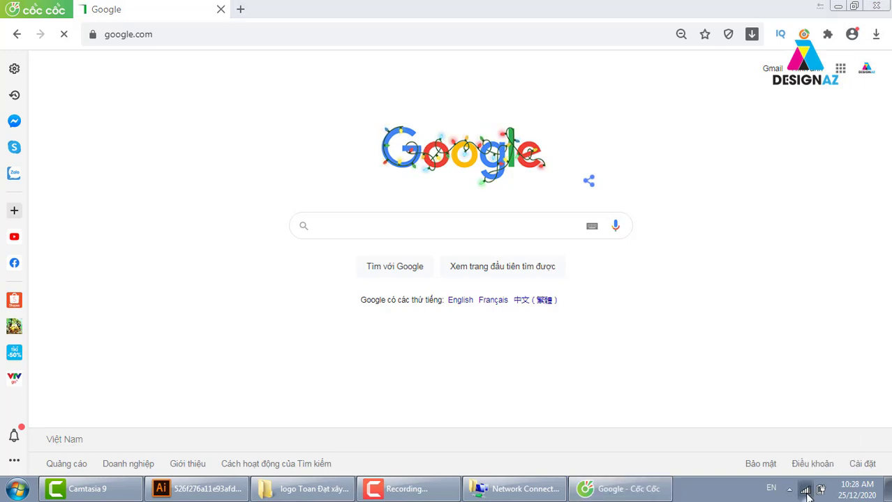
pyautogui.click(796, 463)
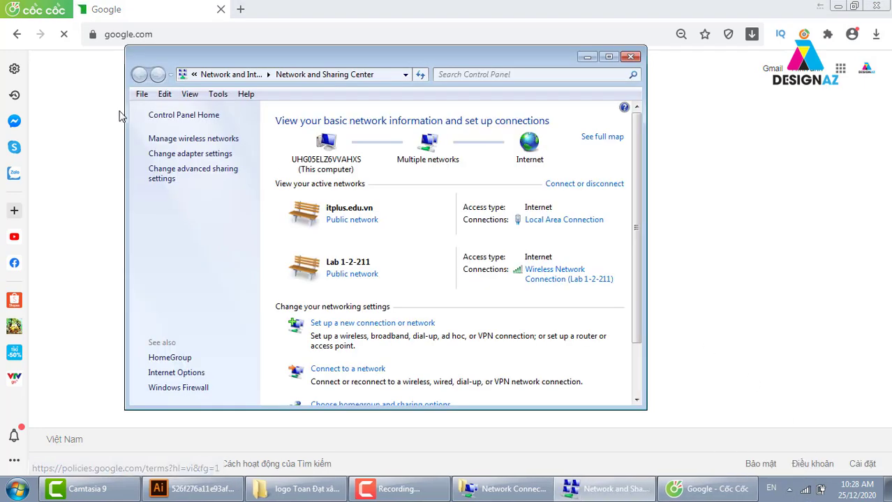
pyautogui.click(190, 154)
pyautogui.rightClick(505, 143)
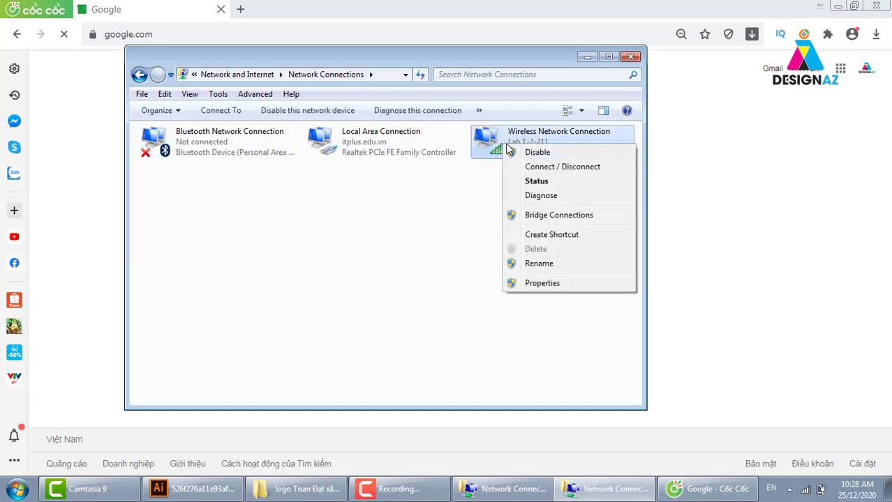
pyautogui.press('Escape')
pyautogui.click(587, 57)
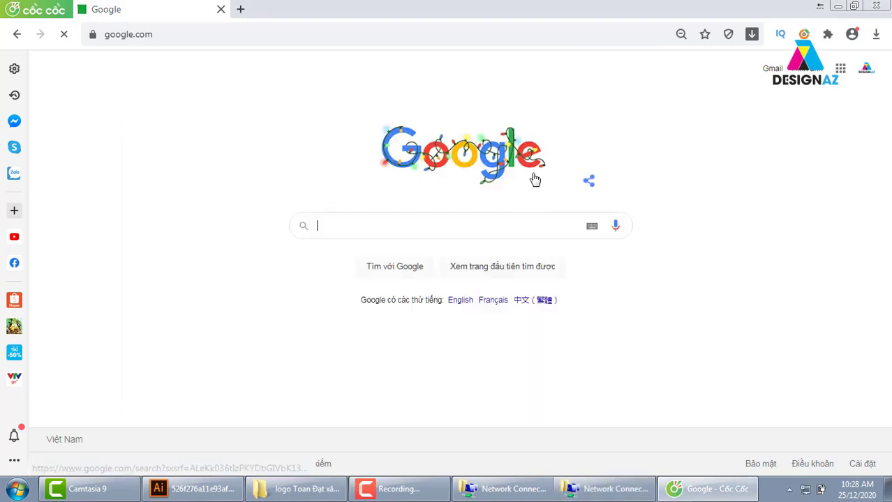
# Search Google for 'logo td' and switch to the Images results.
pyautogui.click(478, 227)
pyautogui.write('logo ')
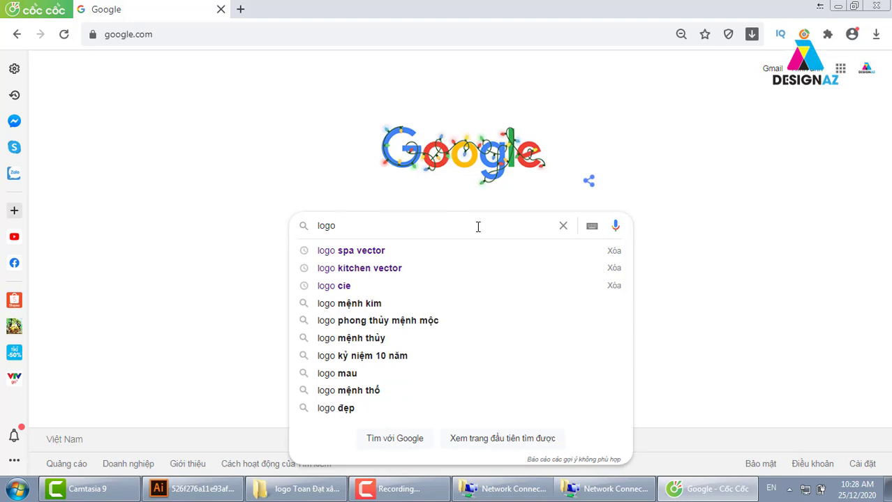
pyautogui.write('to')
pyautogui.press('Return')
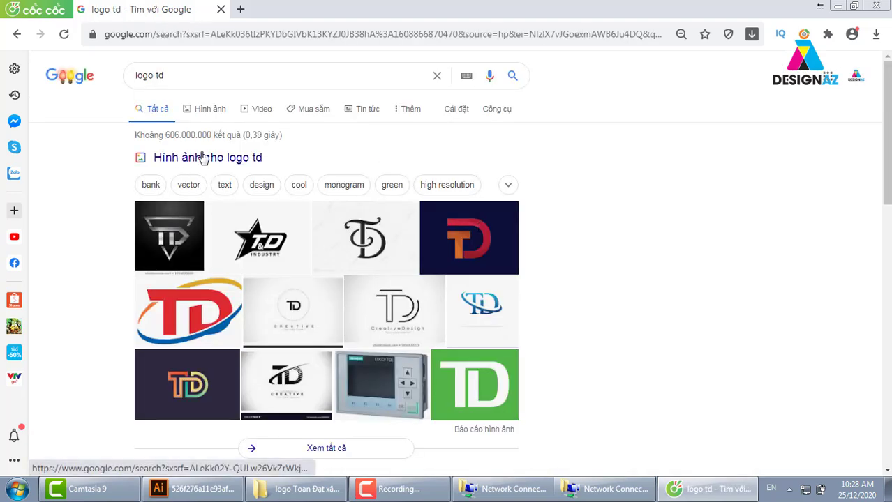
pyautogui.click(210, 114)
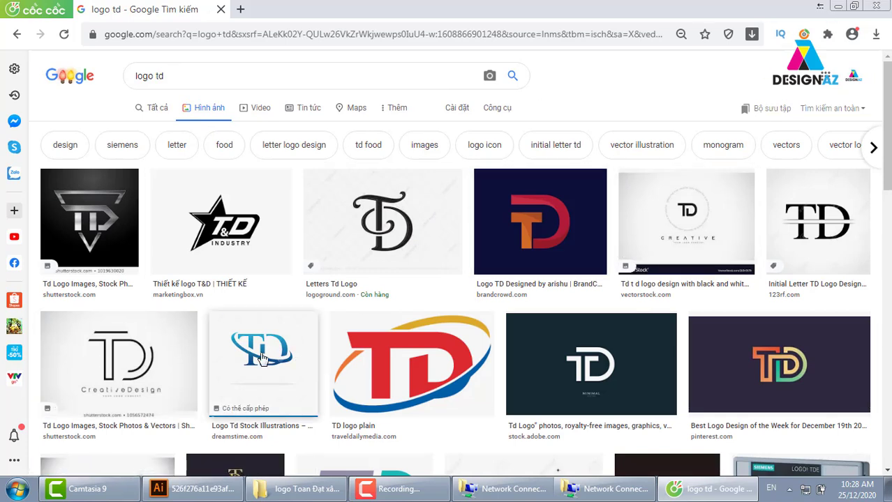
# Scroll through the TD logo image results and back up to the search box.
pyautogui.scroll(-1, 620, 328)
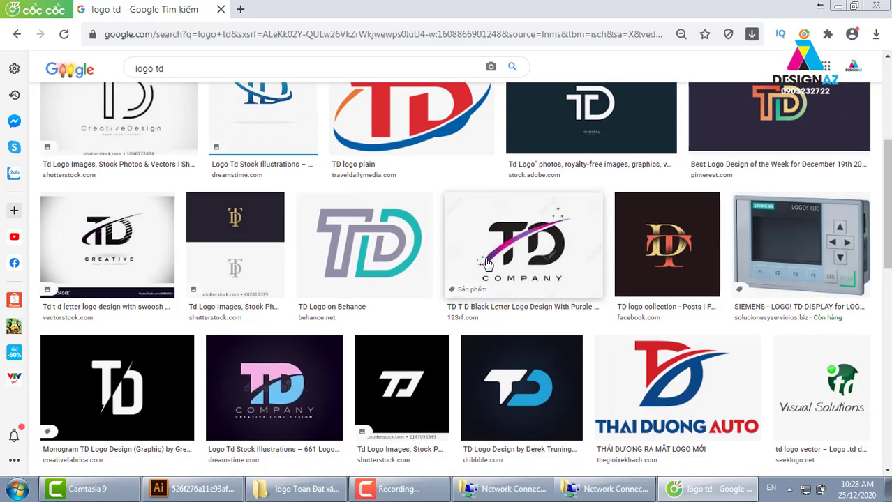
pyautogui.scroll(-3, 478, 268)
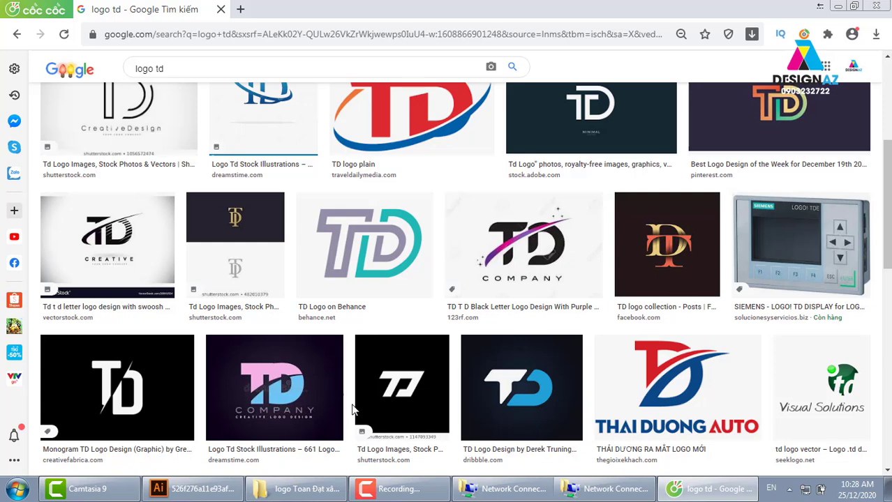
pyautogui.scroll(-2, 352, 410)
pyautogui.scroll(-3, 353, 411)
pyautogui.scroll(-1, 352, 410)
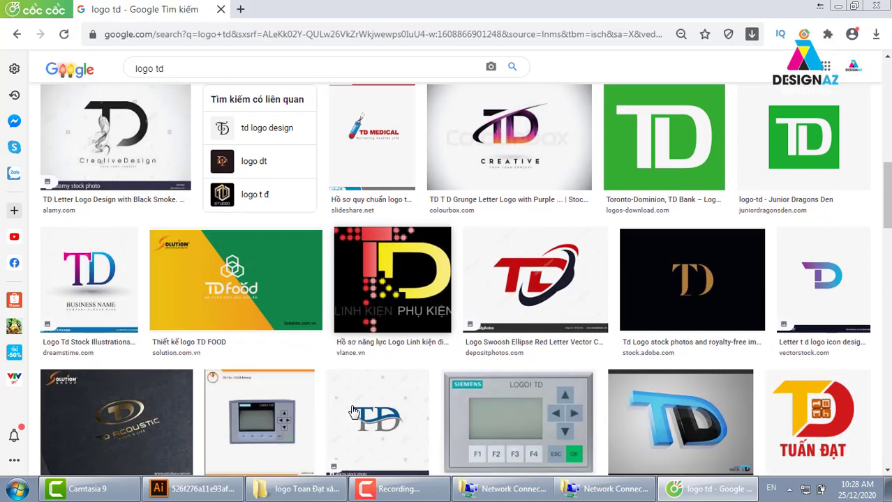
pyautogui.scroll(3, 352, 411)
pyautogui.scroll(3, 352, 411)
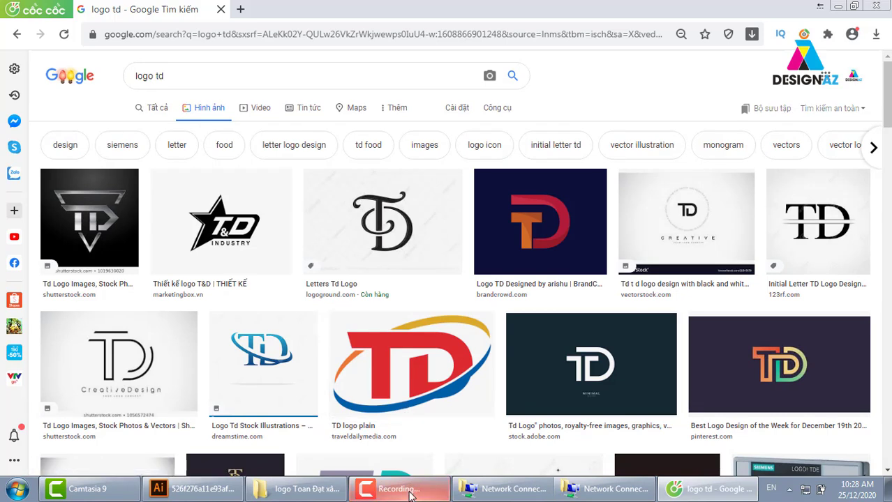
pyautogui.click(198, 78)
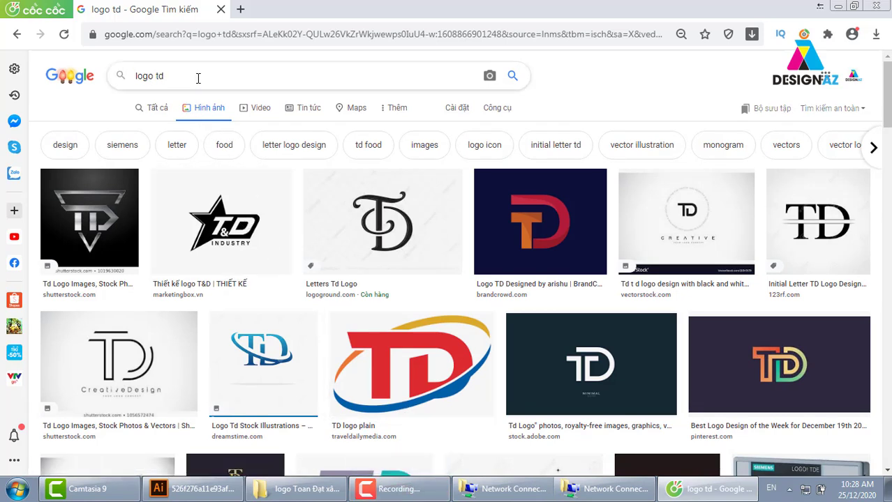
# Change the image search to 'logo home' and scroll through the house logo results.
pyautogui.press('BackSpace')
pyautogui.press('BackSpace')
pyautogui.write('hom')
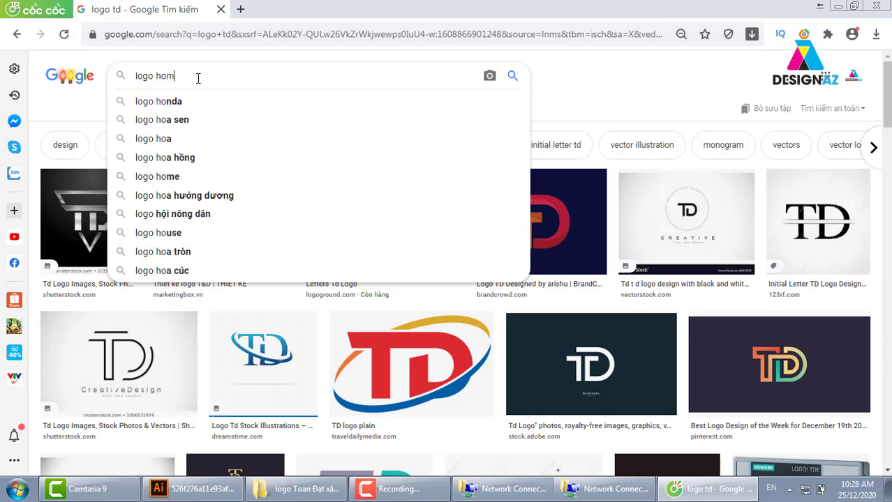
pyautogui.write('e')
pyautogui.press('Return')
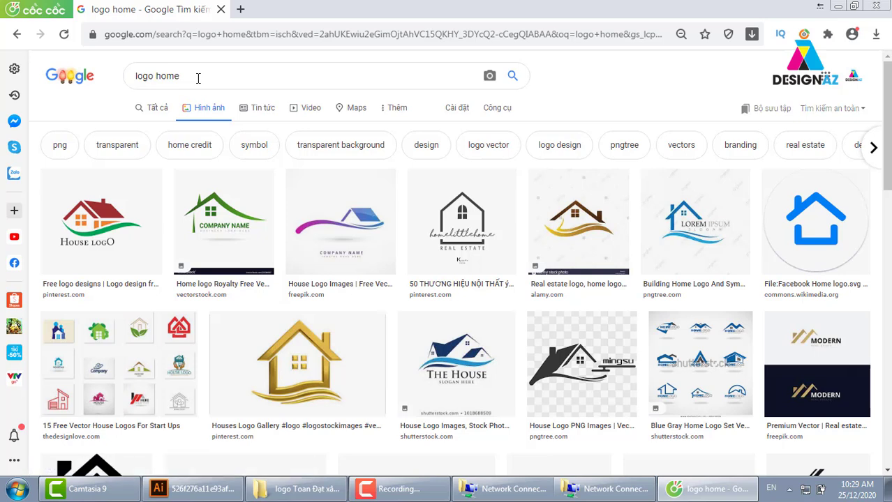
pyautogui.scroll(-2, 223, 122)
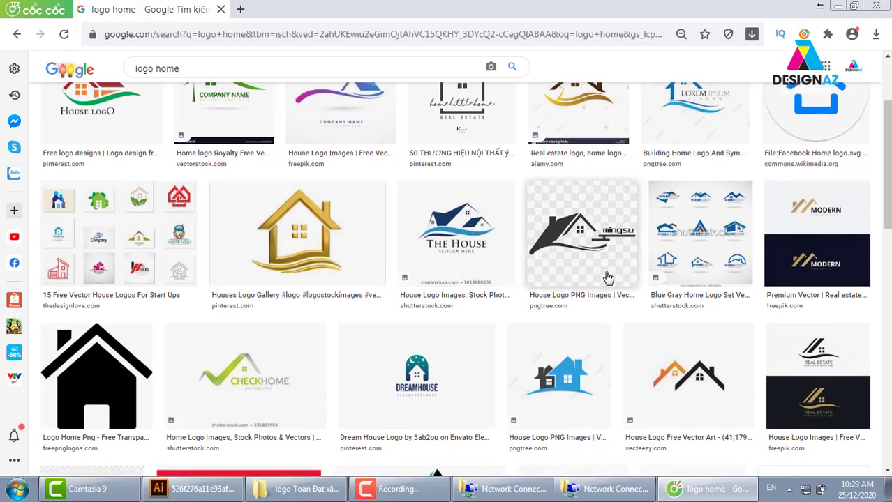
pyautogui.scroll(-2, 608, 277)
pyautogui.scroll(-2, 608, 278)
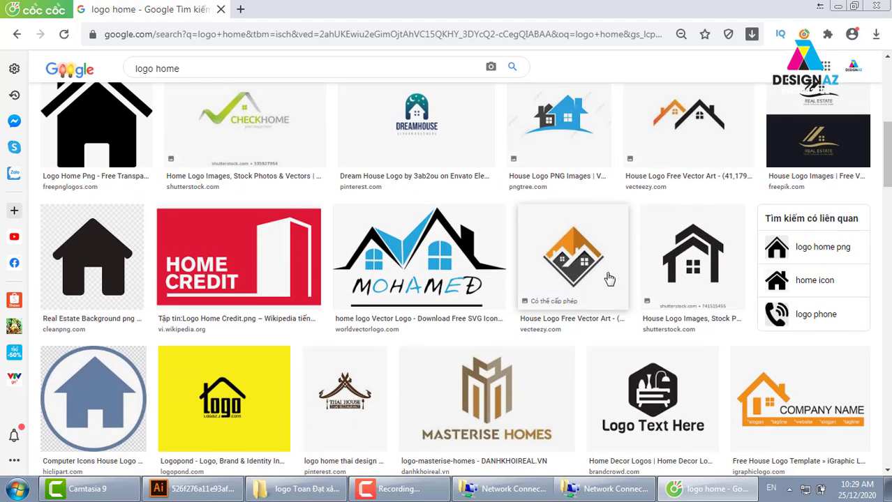
pyautogui.scroll(3, 166, 253)
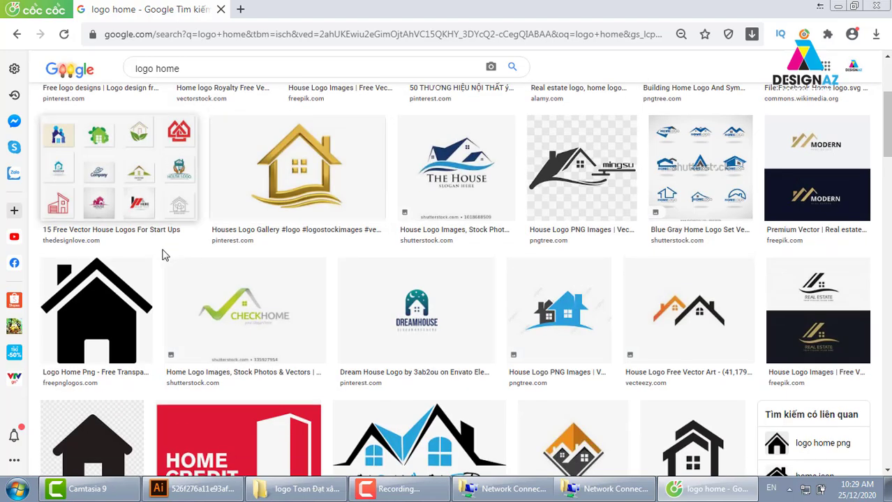
pyautogui.scroll(-4, 241, 314)
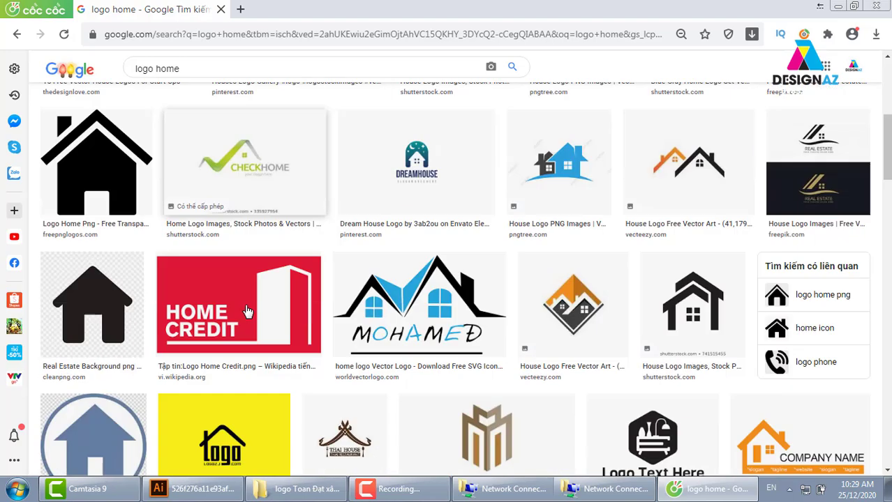
pyautogui.scroll(-1, 376, 266)
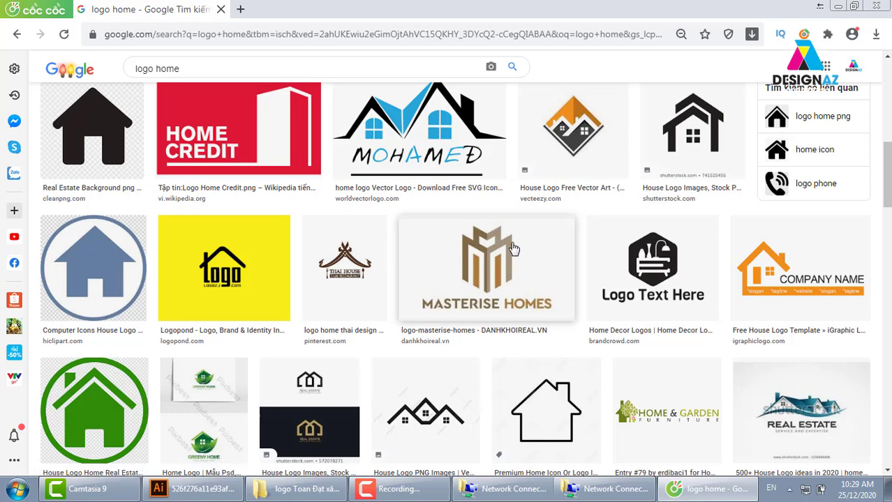
pyautogui.scroll(-1, 440, 281)
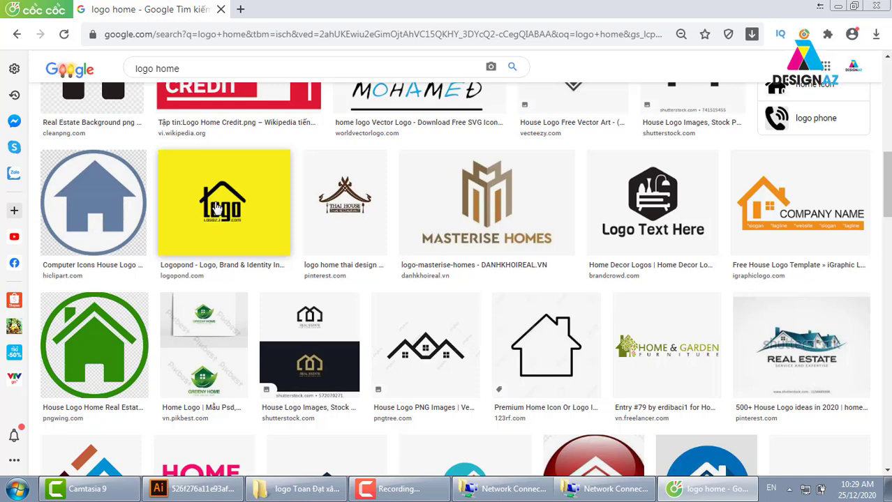
# Preview the yellow Logopond house logo and copy the image.
pyautogui.click(227, 206)
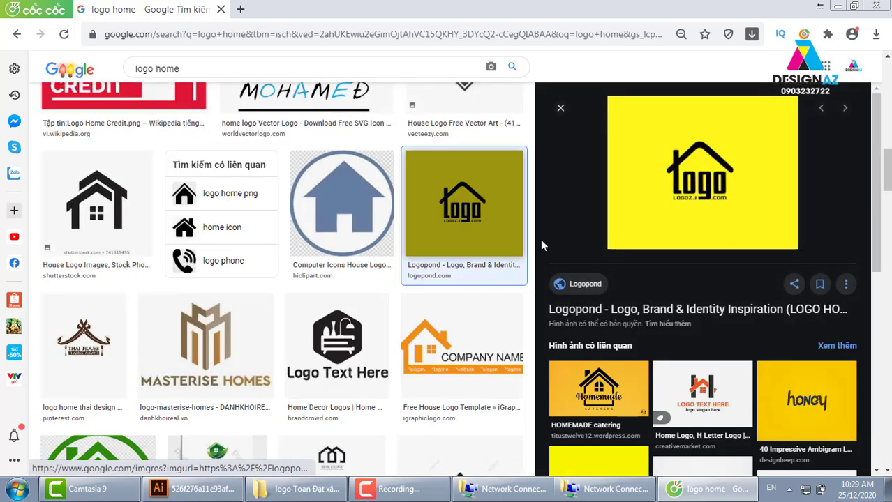
pyautogui.rightClick(720, 153)
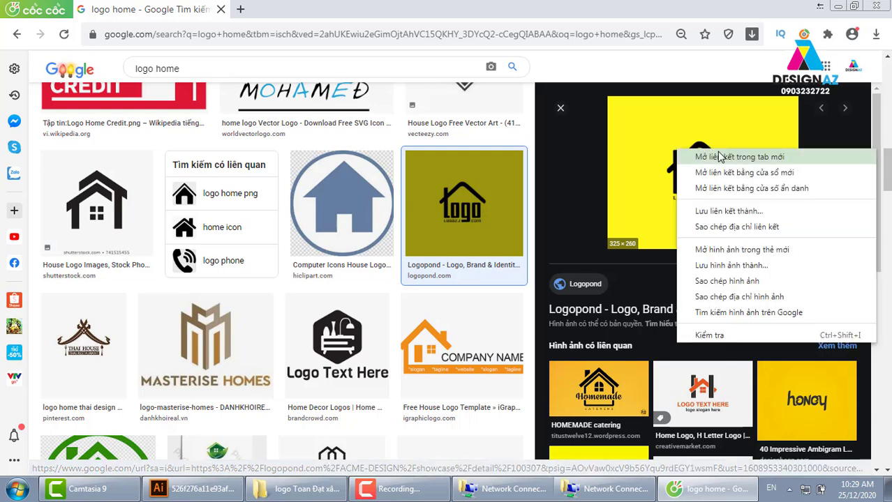
pyautogui.click(726, 281)
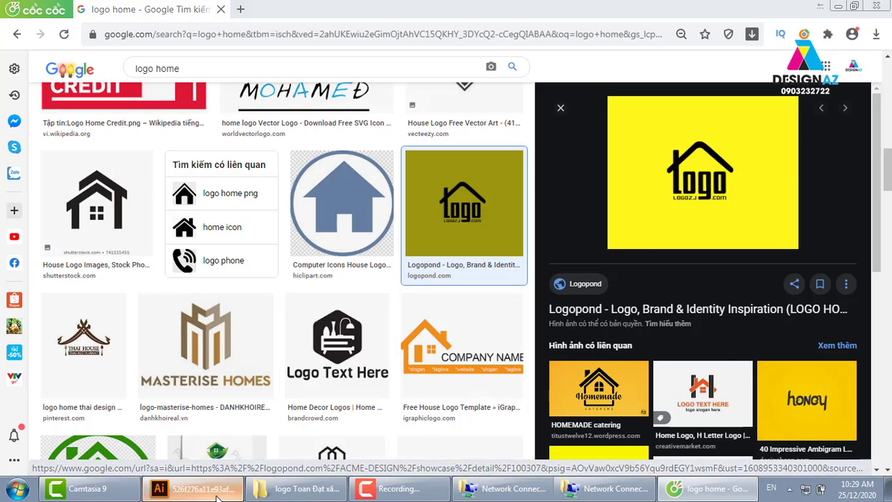
# Back in Illustrator, pan to clear space beside the sketches and paste the house logo.
pyautogui.hotkey('alt', 'Tab')
pyautogui.moveTo(401, 387); pyautogui.dragTo(195, 345)
pyautogui.moveTo(541, 261); pyautogui.dragTo(318, 310)
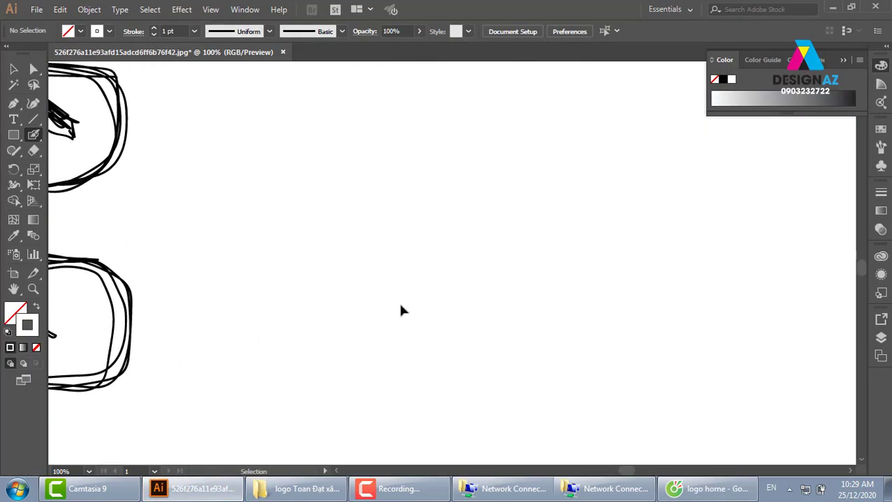
pyautogui.hotkey('ctrl', 'v')
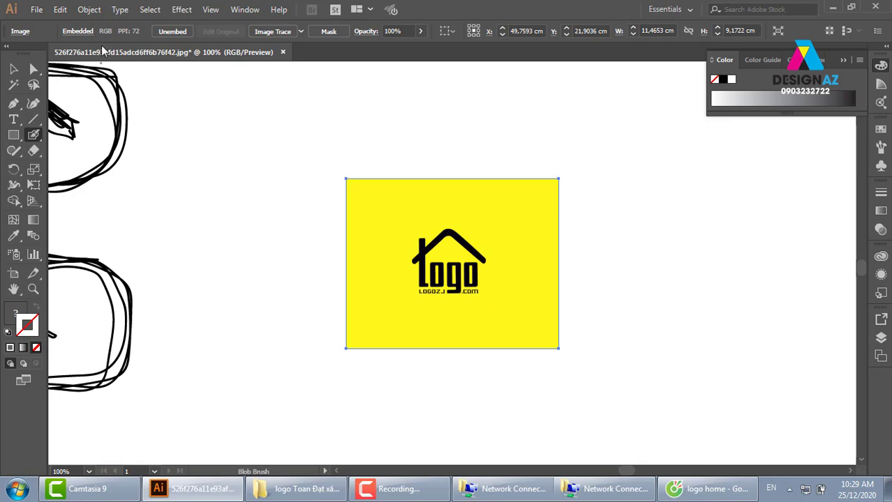
# Select the pasted logo image and lock it with Object > Lock > Selection.
pyautogui.click(13, 69)
pyautogui.moveTo(310, 145); pyautogui.dragTo(616, 365)
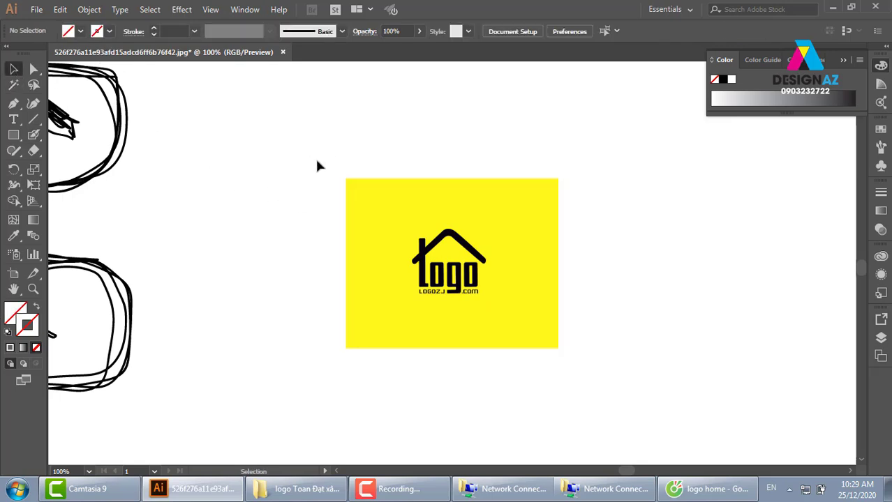
pyautogui.press('z')
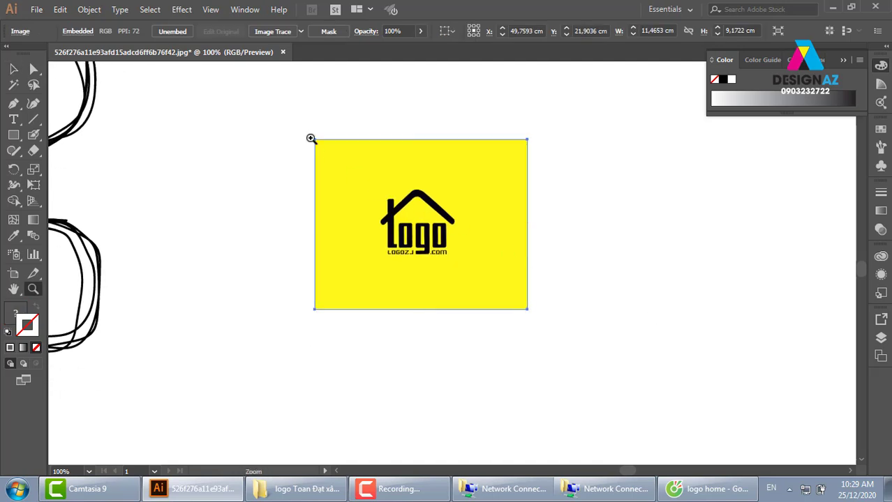
pyautogui.moveTo(298, 130); pyautogui.dragTo(686, 387)
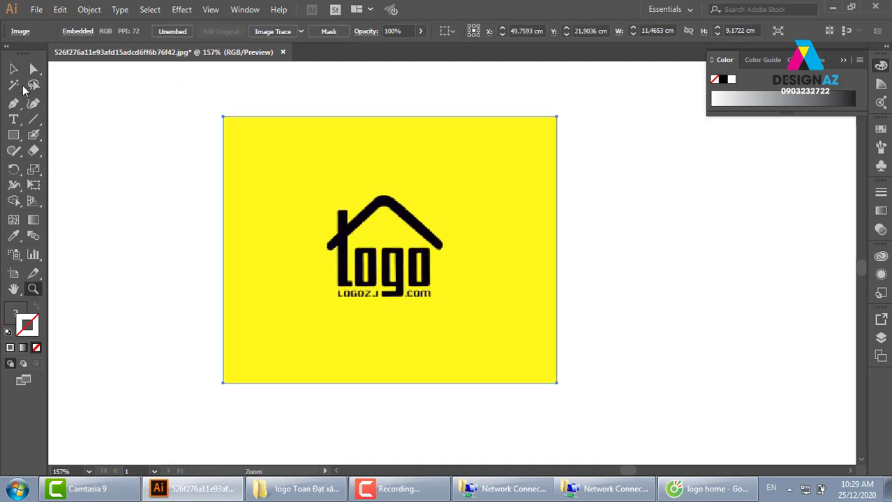
pyautogui.click(13, 84)
pyautogui.click(14, 69)
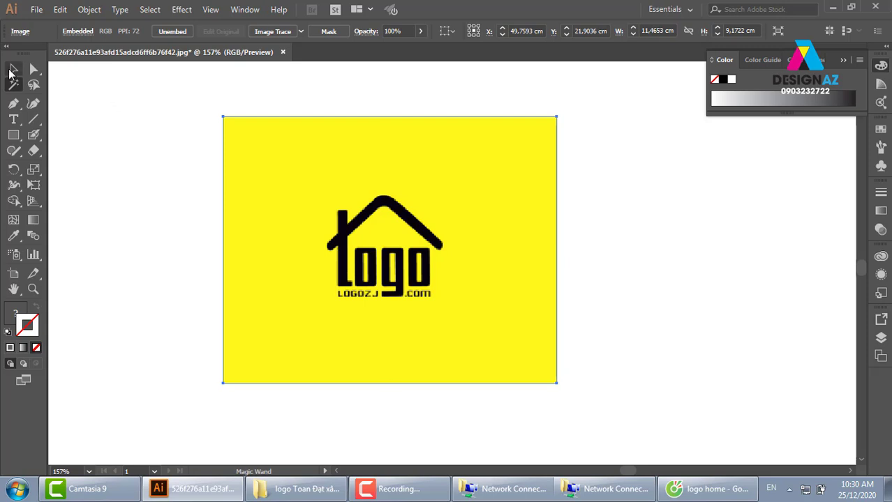
pyautogui.click(89, 10)
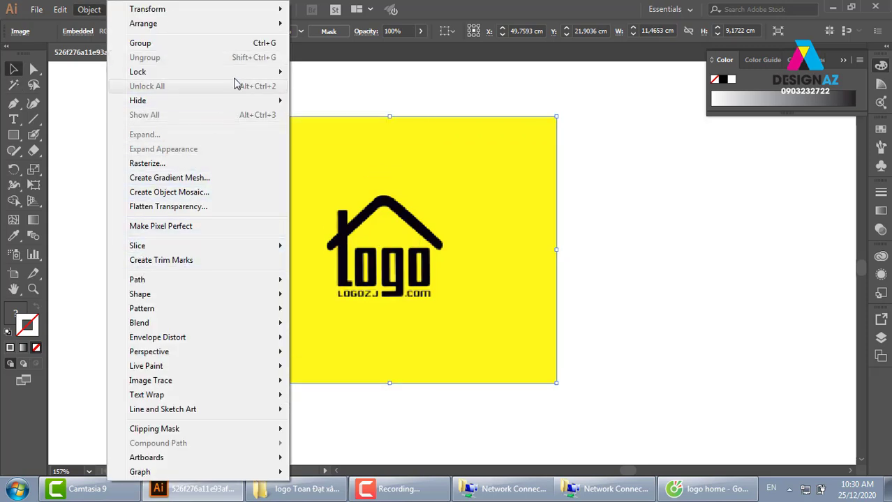
pyautogui.moveTo(138, 72)
pyautogui.click(359, 72)
# Zoom in closer on the locked house logo and centre it in view.
pyautogui.press('z')
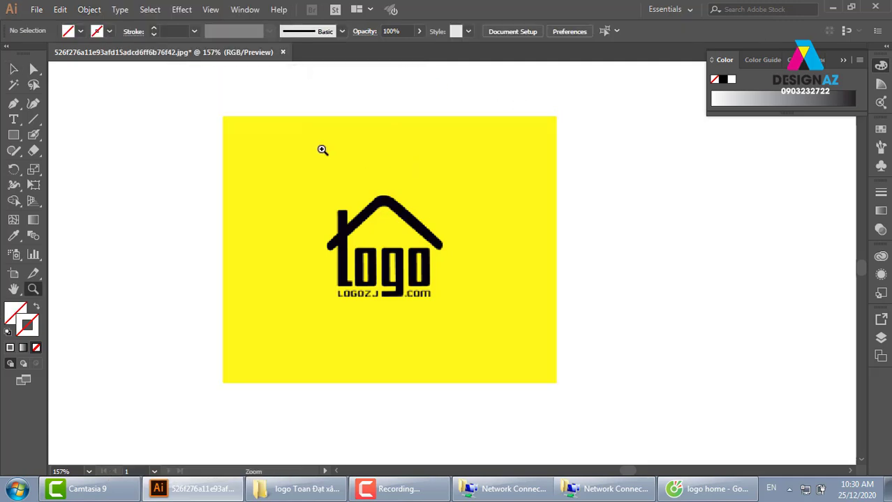
pyautogui.moveTo(255, 124); pyautogui.dragTo(548, 393)
pyautogui.moveTo(544, 324); pyautogui.dragTo(528, 315)
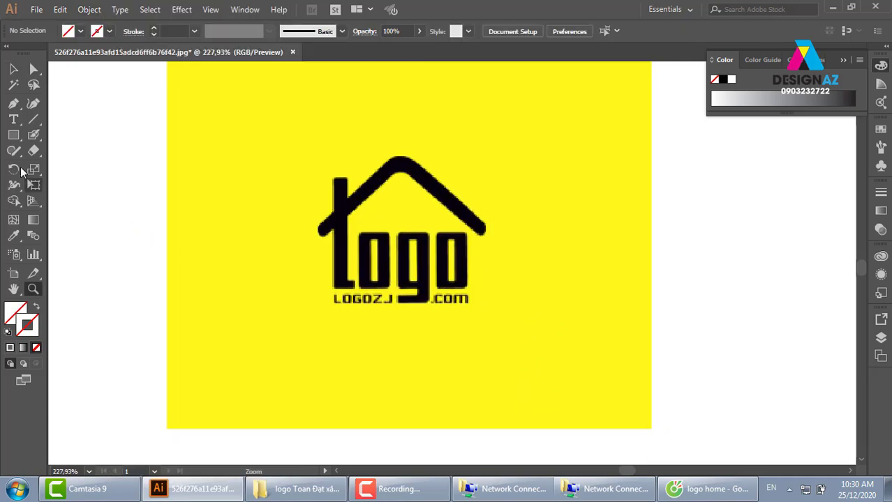
# Trace a rectangle over the logo's l stem and give it a red stroke.
pyautogui.click(14, 137)
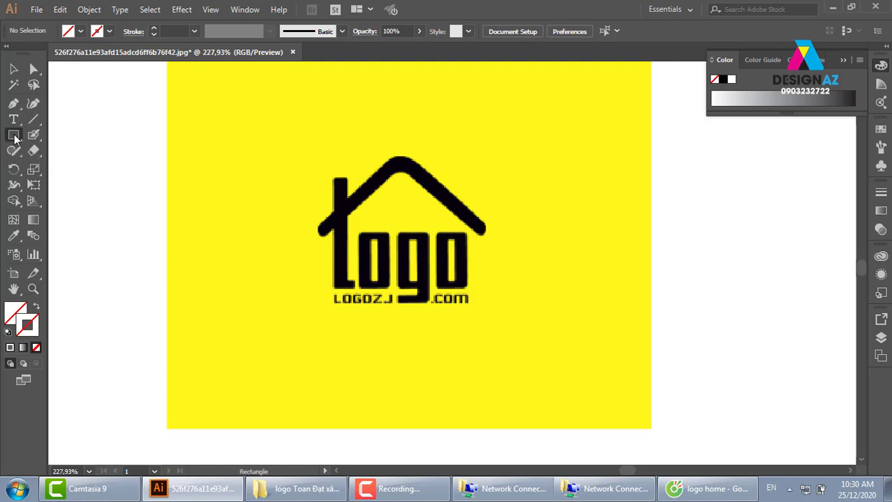
pyautogui.click(43, 135)
pyautogui.moveTo(333, 179); pyautogui.dragTo(352, 286)
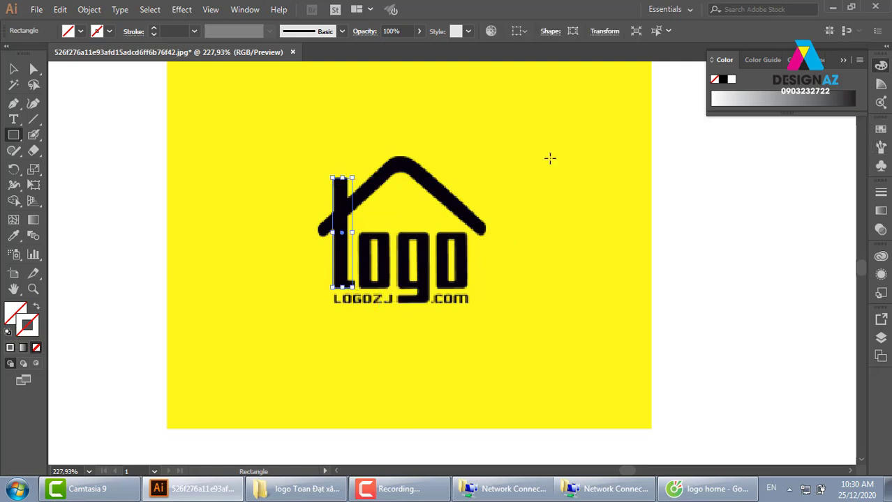
pyautogui.doubleClick(26, 328)
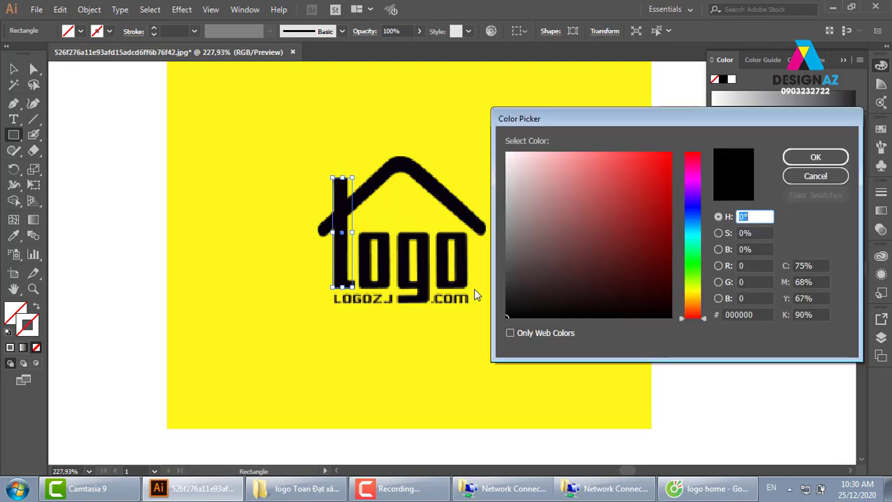
pyautogui.click(633, 201)
pyautogui.click(815, 157)
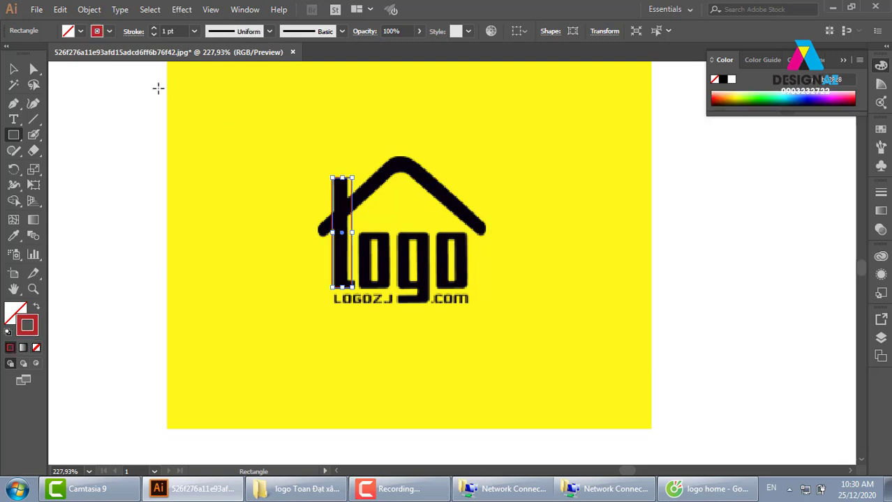
# Deselect the rectangle and zoom in closer on the house logo.
pyautogui.click(13, 69)
pyautogui.click(113, 160)
pyautogui.moveTo(608, 231); pyautogui.dragTo(575, 222)
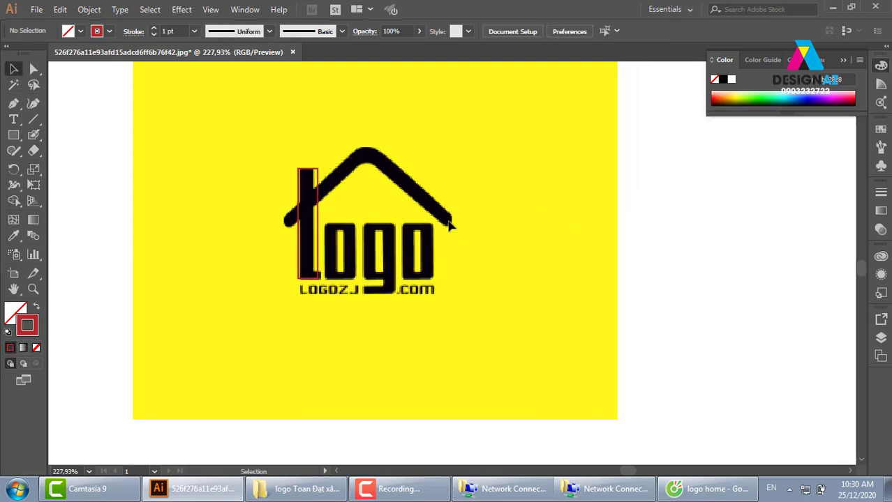
pyautogui.press('z')
pyautogui.moveTo(487, 305); pyautogui.dragTo(504, 339)
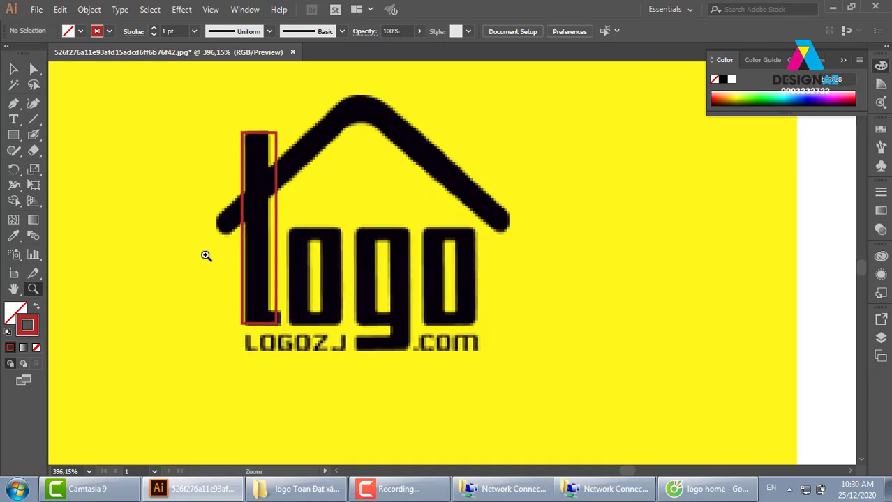
# Draw a hexagon, rotate it point-up and scale it to enclose the whole logo.
pyautogui.click(11, 138)
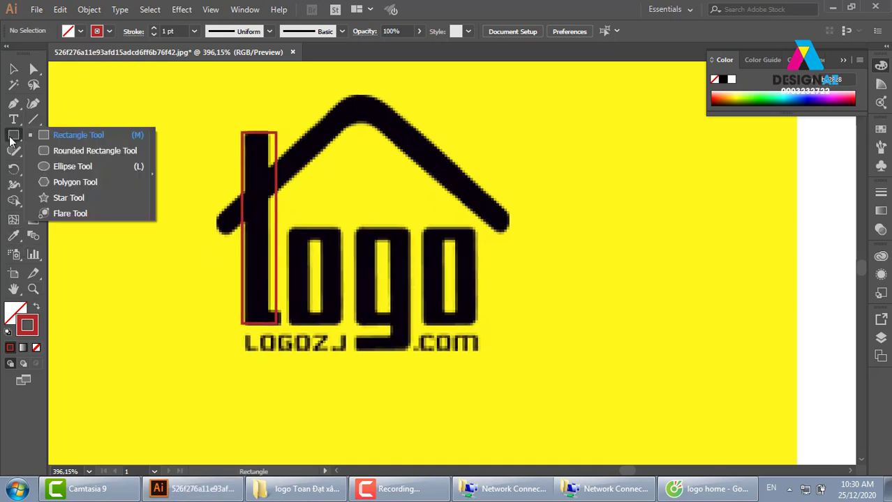
pyautogui.click(53, 183)
pyautogui.moveTo(296, 149); pyautogui.dragTo(392, 209)
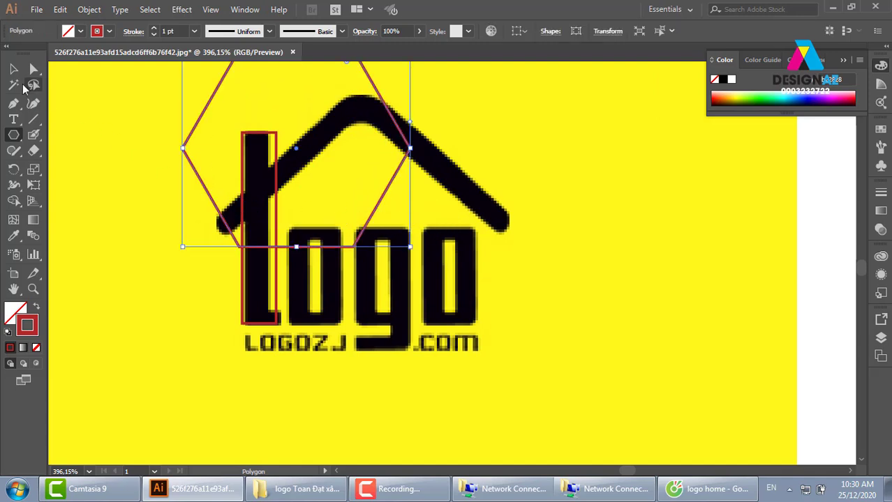
pyautogui.click(14, 69)
pyautogui.moveTo(415, 239); pyautogui.dragTo(234, 273)
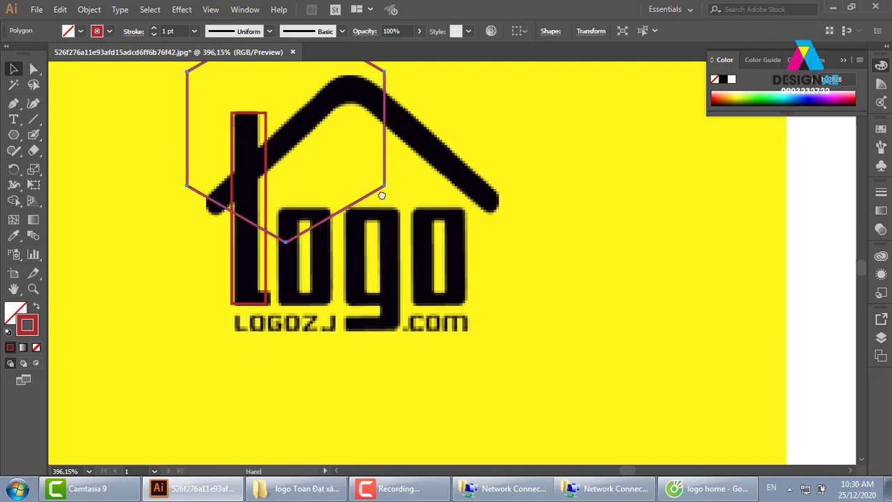
pyautogui.moveTo(377, 150)
pyautogui.mouseDown()
pyautogui.moveTo(421, 228)
pyautogui.moveTo(421, 285)
pyautogui.mouseUp()
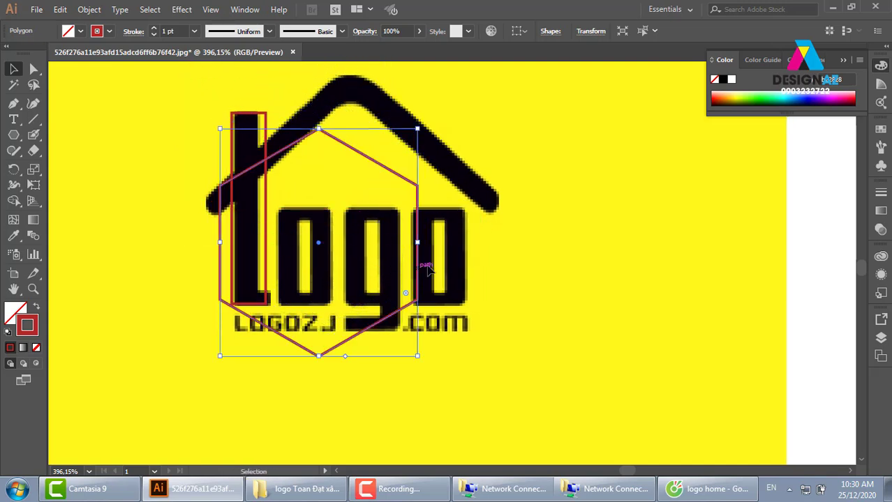
pyautogui.moveTo(419, 131); pyautogui.dragTo(459, 82)
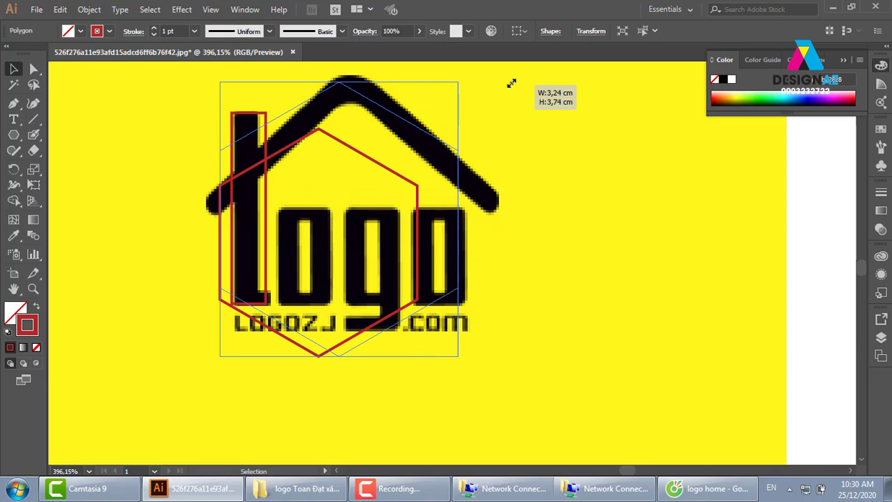
pyautogui.moveTo(462, 189); pyautogui.dragTo(449, 238)
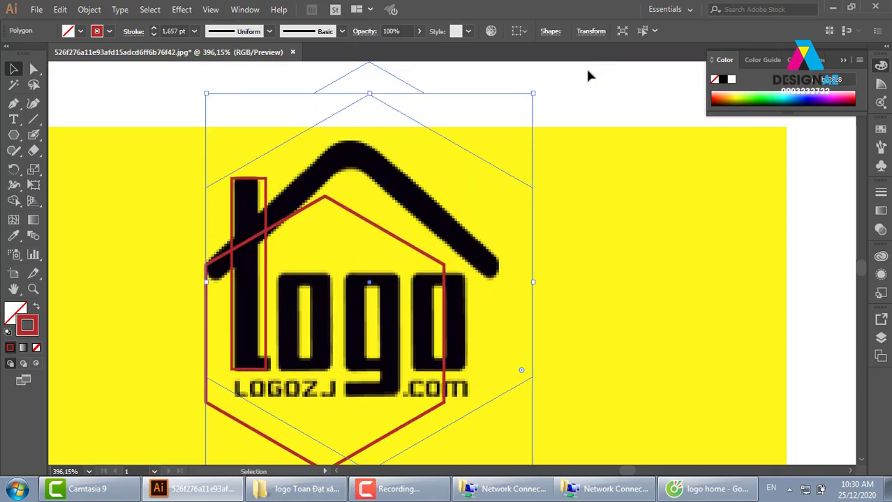
pyautogui.moveTo(446, 130); pyautogui.dragTo(533, 70)
pyautogui.moveTo(488, 183); pyautogui.dragTo(478, 231)
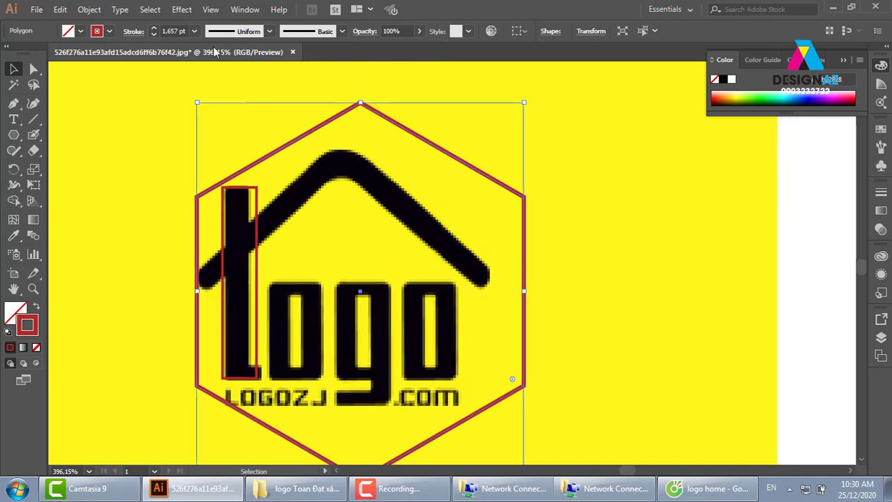
# Set the hexagon stroke to 1 pt, settle it around the roof and copy it slightly lower.
pyautogui.click(194, 30)
pyautogui.click(210, 87)
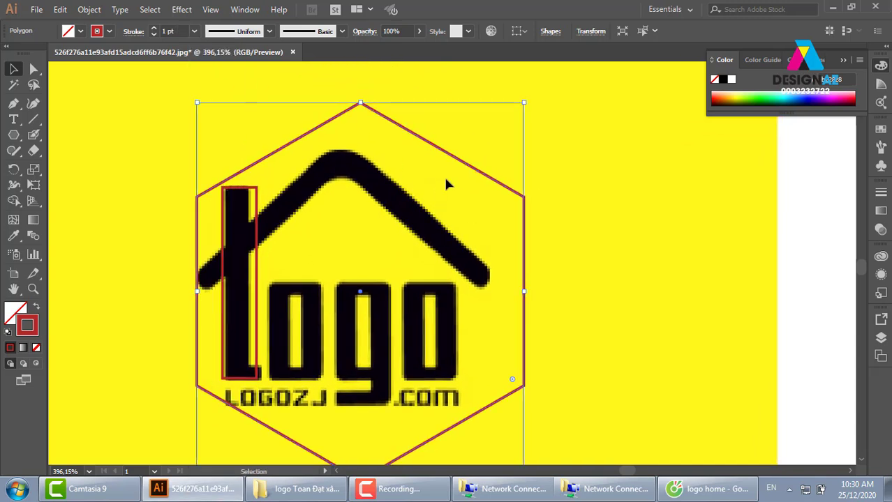
pyautogui.moveTo(467, 165); pyautogui.dragTo(469, 244)
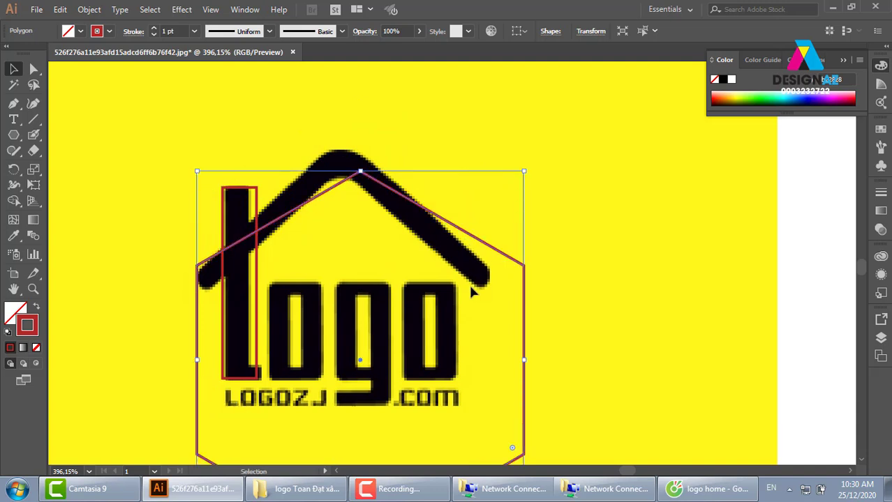
pyautogui.moveTo(468, 283); pyautogui.dragTo(473, 224)
pyautogui.scroll(-1, 473, 225)
pyautogui.scroll(-1, 454, 275)
pyautogui.scroll(1, 448, 225)
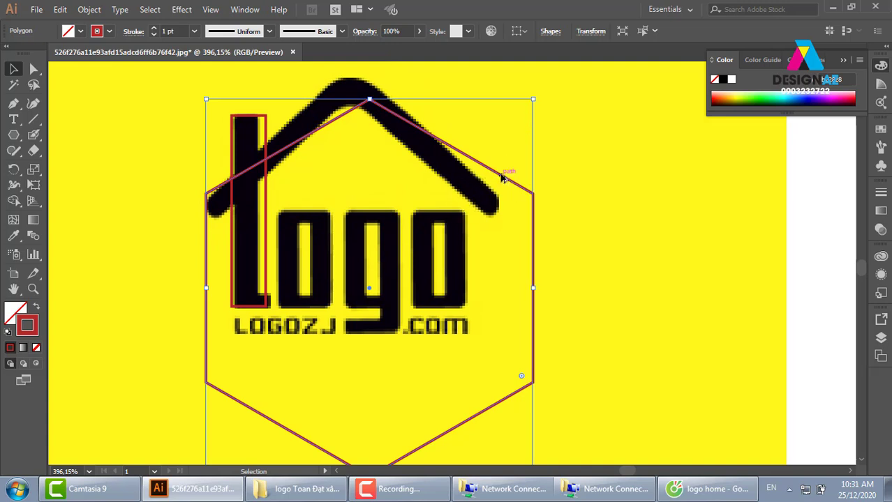
pyautogui.moveTo(501, 178); pyautogui.dragTo(504, 209)
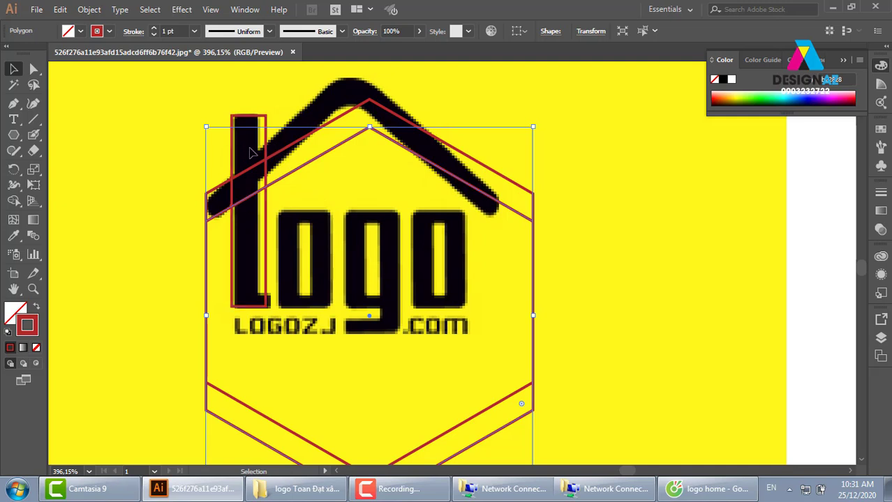
# Use Shape Builder on both hexagons to remove the middle and bottom bands, leaving the roof band.
pyautogui.click(500, 172)
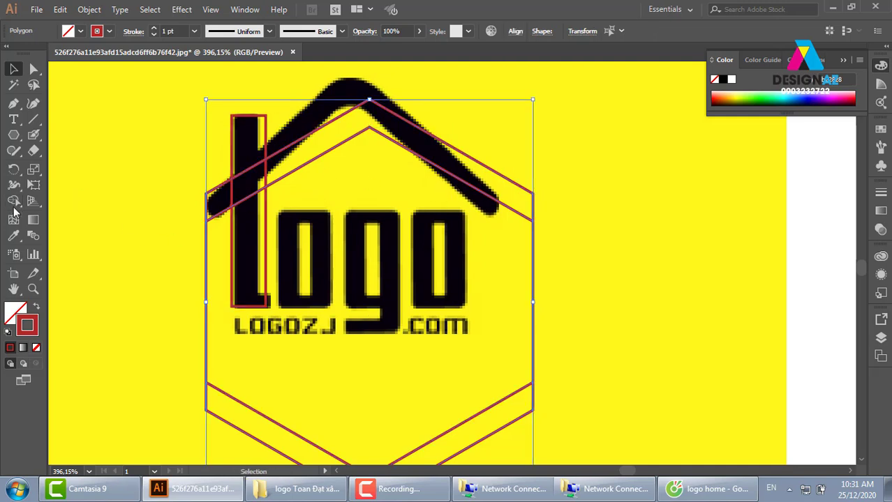
pyautogui.click(13, 201)
pyautogui.moveTo(199, 275); pyautogui.dragTo(497, 309)
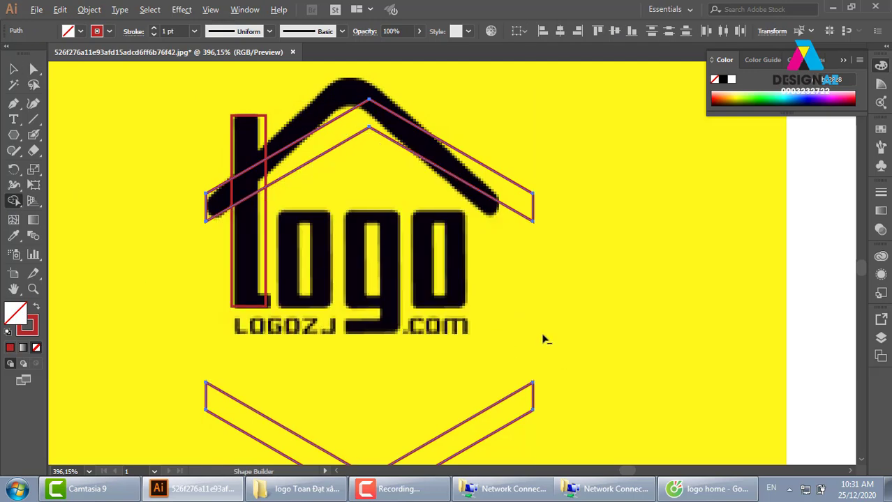
pyautogui.keyDown('alt'); pyautogui.click(528, 401); pyautogui.keyUp('alt')
pyautogui.click(14, 69)
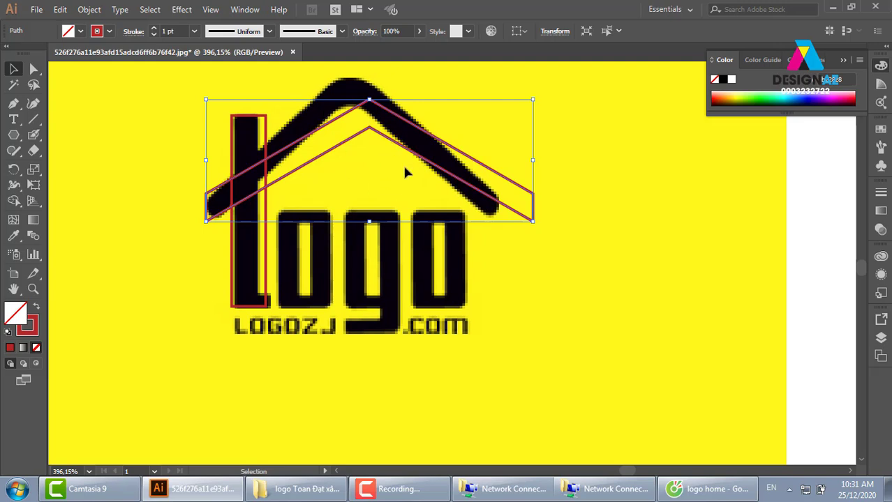
pyautogui.click(365, 146)
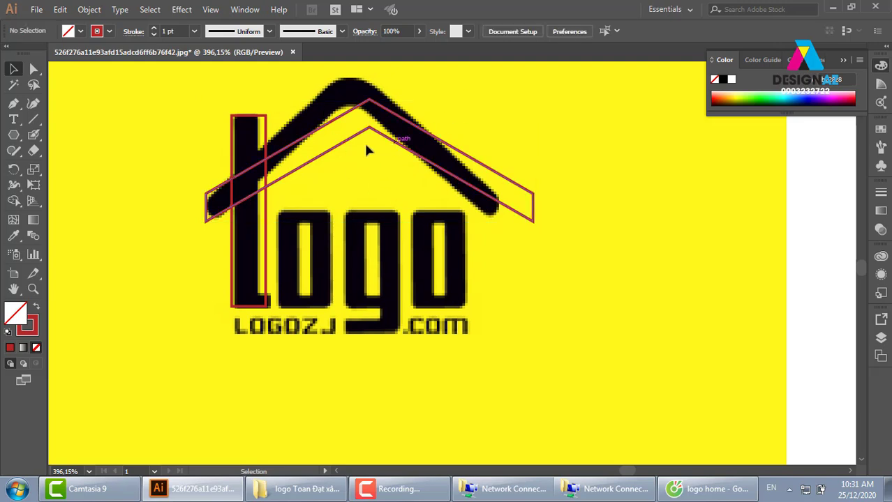
# Draw a thin rectangle down from the roof peak and Shape Builder-cut the roof into two halves.
pyautogui.click(33, 121)
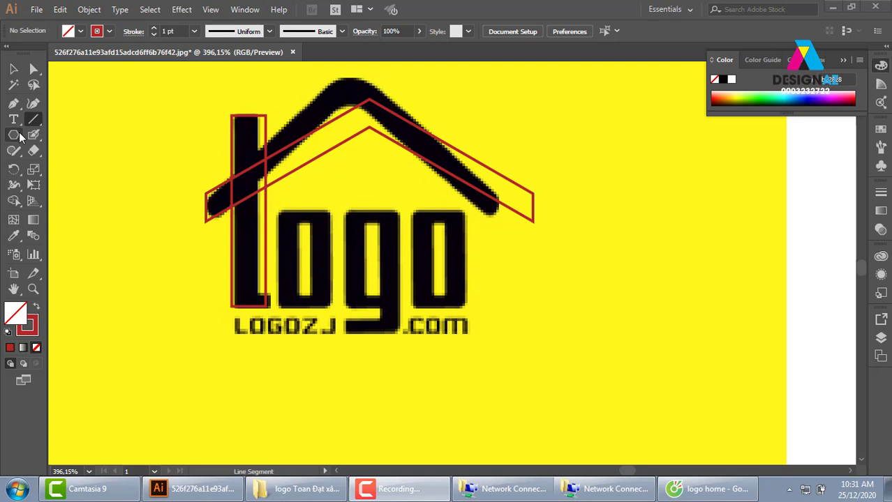
pyautogui.moveTo(14, 138); pyautogui.dragTo(66, 133)
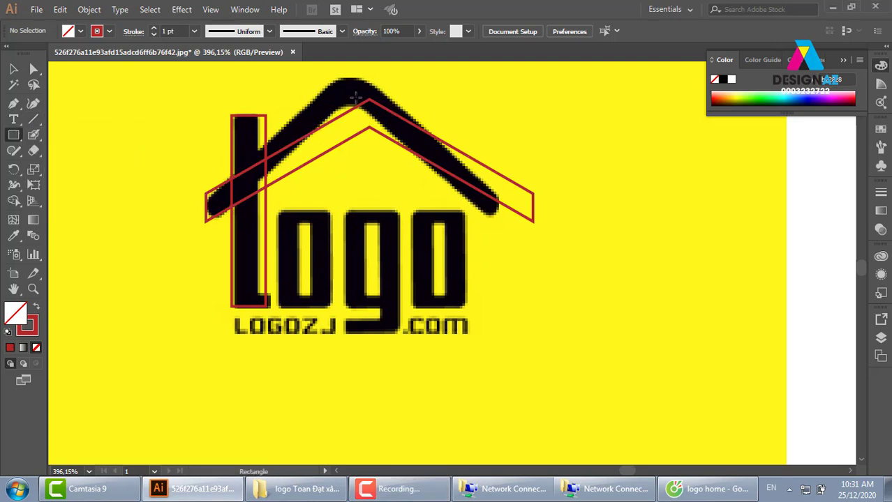
pyautogui.moveTo(369, 91); pyautogui.dragTo(373, 167)
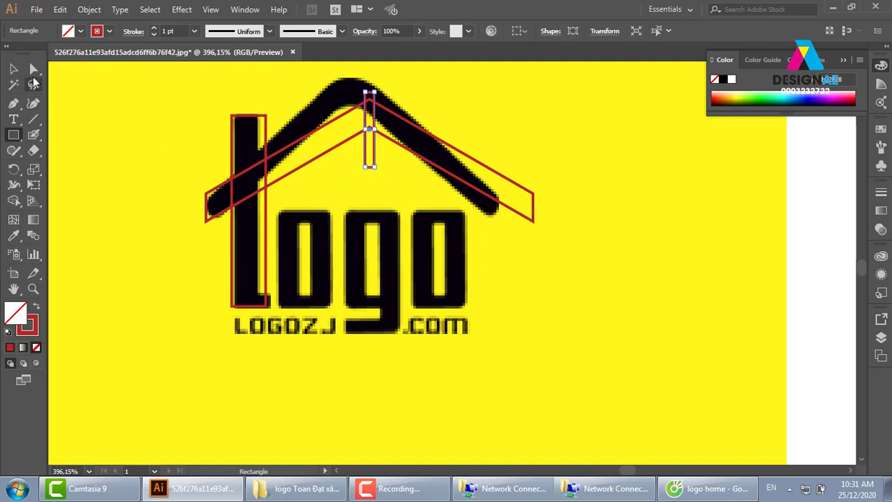
pyautogui.press('v')
pyautogui.click(417, 133)
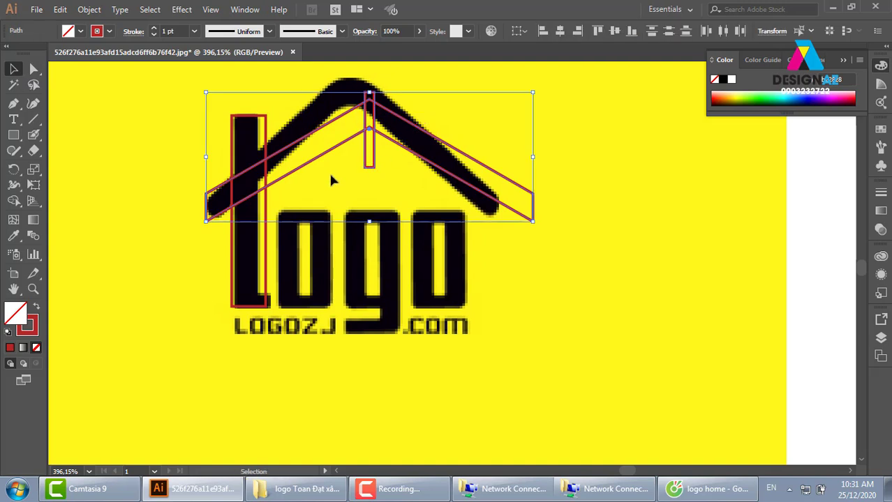
pyautogui.click(13, 200)
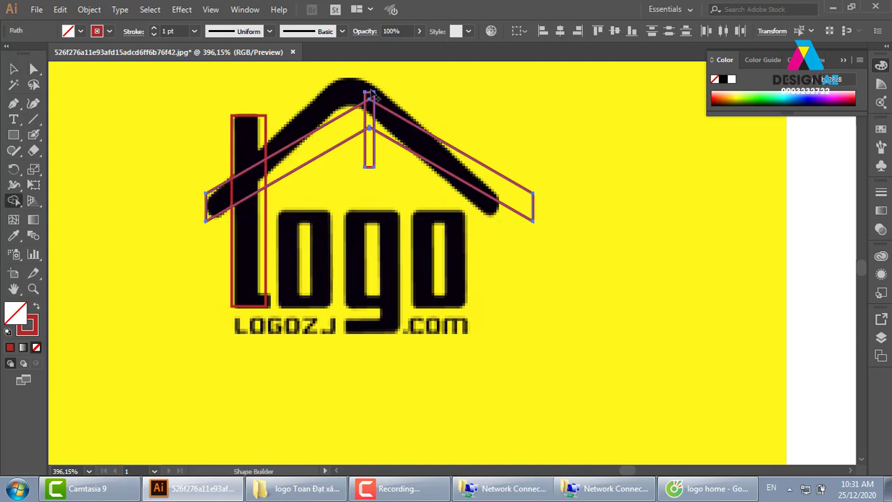
pyautogui.moveTo(372, 120); pyautogui.dragTo(371, 187)
pyautogui.click(13, 68)
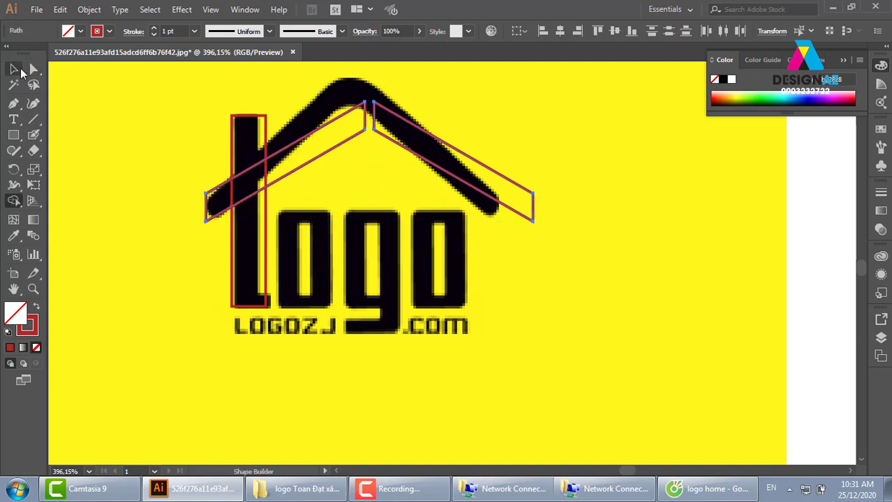
pyautogui.click(408, 87)
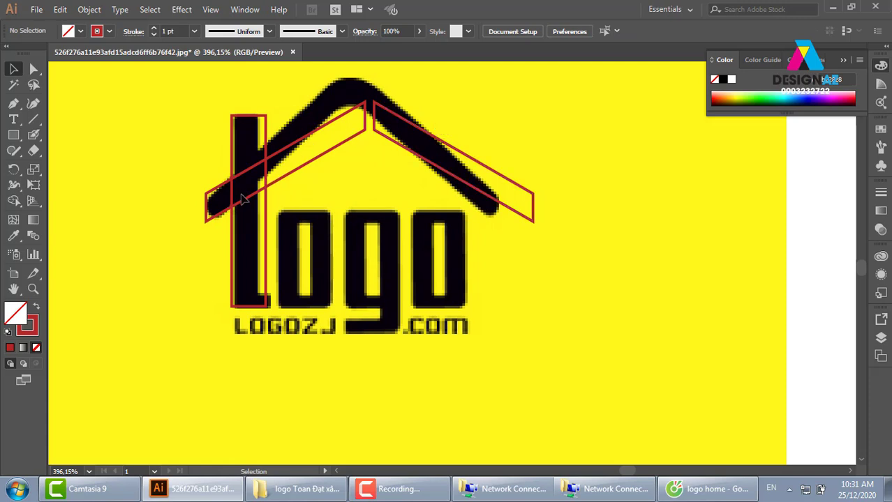
# Nudge the right roof half into place and copy the left vertical bar to the right side.
pyautogui.click(442, 142)
pyautogui.press('Left')
pyautogui.press('Left')
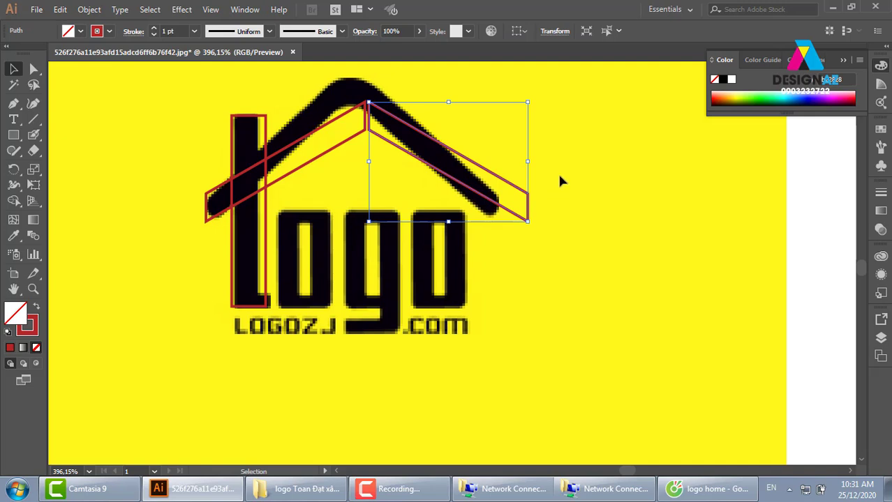
pyautogui.press('Right')
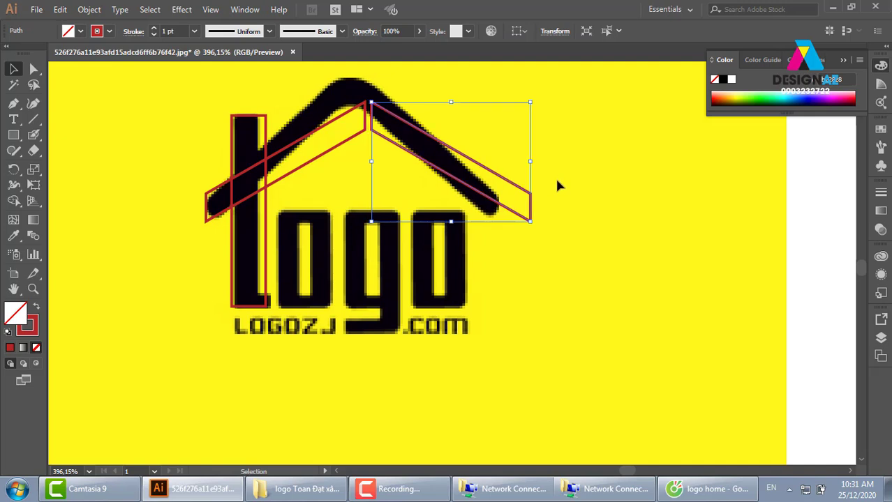
pyautogui.moveTo(266, 244); pyautogui.dragTo(526, 274)
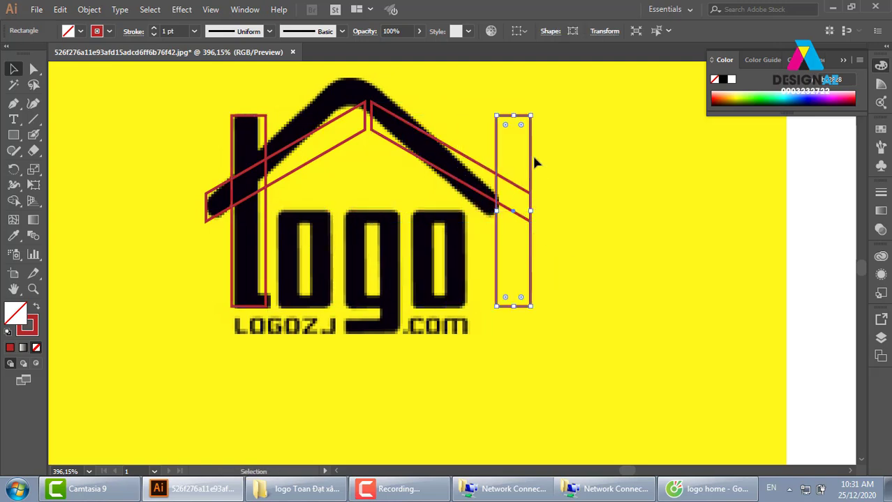
# Shorten the right bar from the top and draw a thin base bar along the letters' bottom.
pyautogui.moveTo(513, 115); pyautogui.dragTo(514, 194)
pyautogui.click(588, 194)
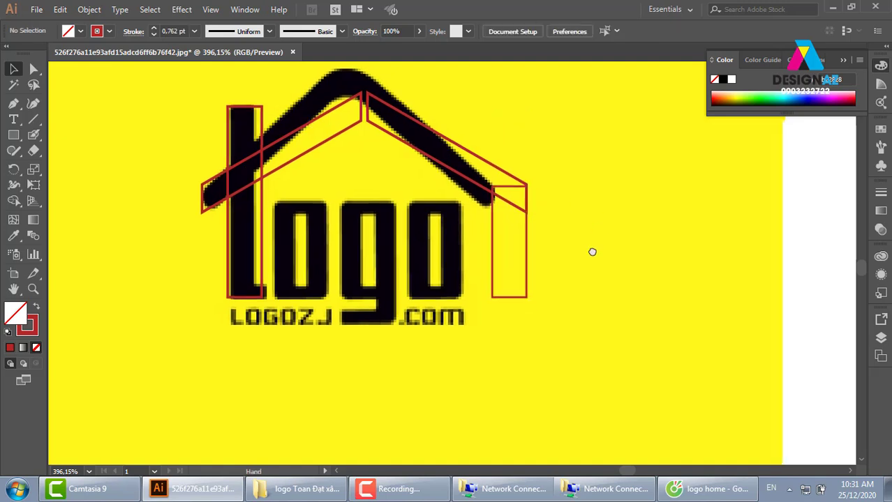
pyautogui.scroll(-1, 591, 250)
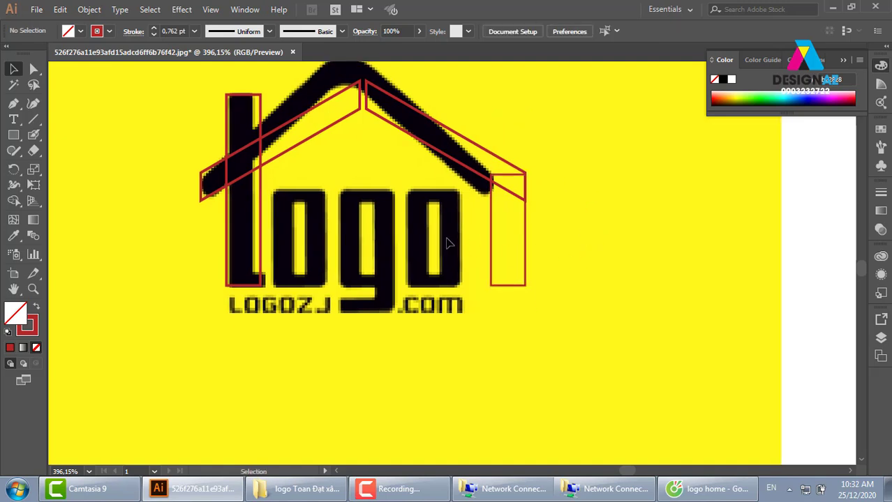
pyautogui.click(14, 135)
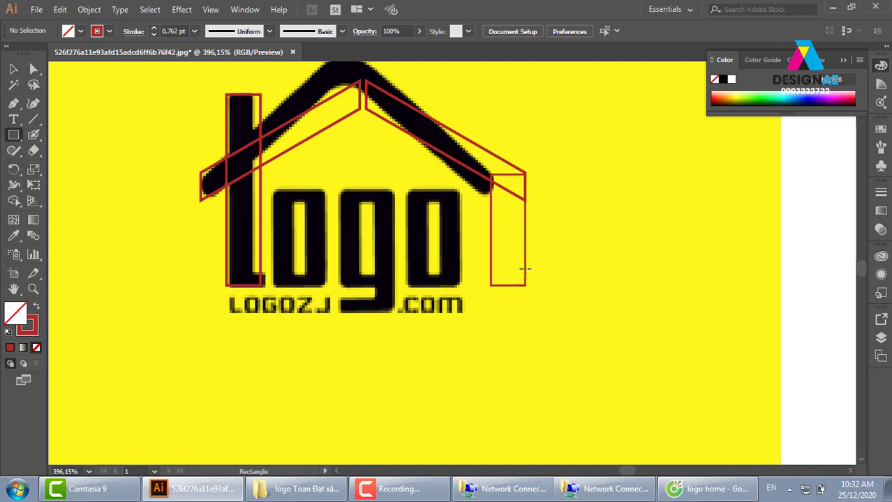
pyautogui.moveTo(525, 264); pyautogui.dragTo(291, 283)
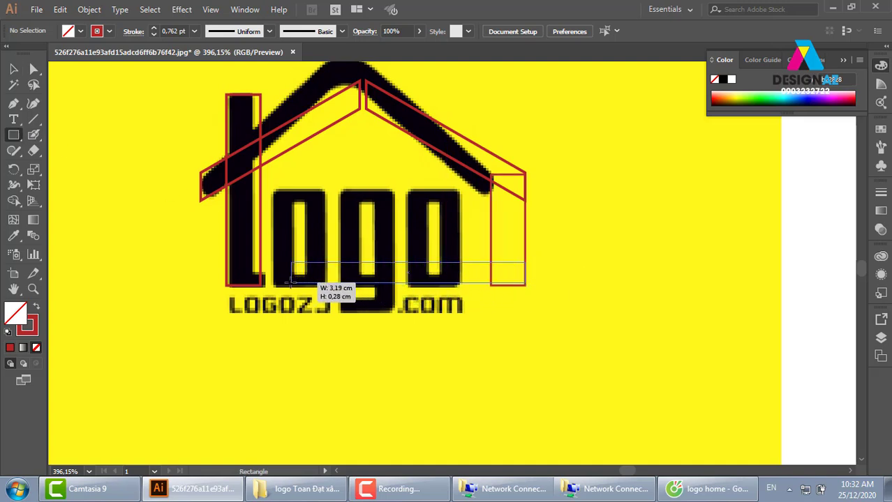
pyautogui.moveTo(291, 283); pyautogui.dragTo(307, 287)
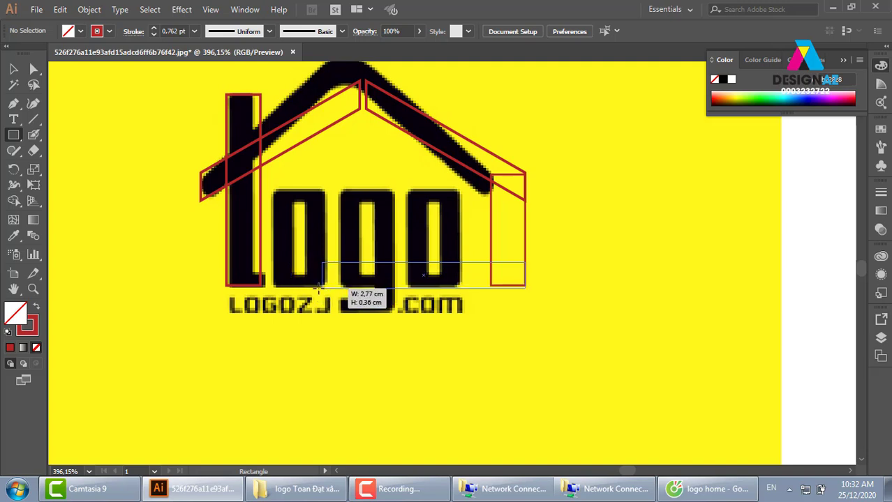
pyautogui.moveTo(307, 286); pyautogui.dragTo(325, 285)
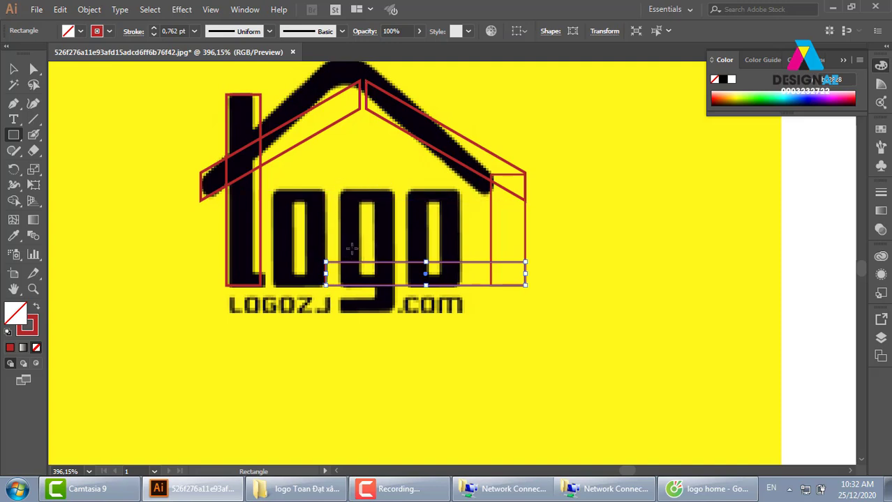
# Copy the right bar over the g, shorten it, and narrow the base bar's left end.
pyautogui.click(14, 68)
pyautogui.moveTo(491, 224); pyautogui.dragTo(314, 227)
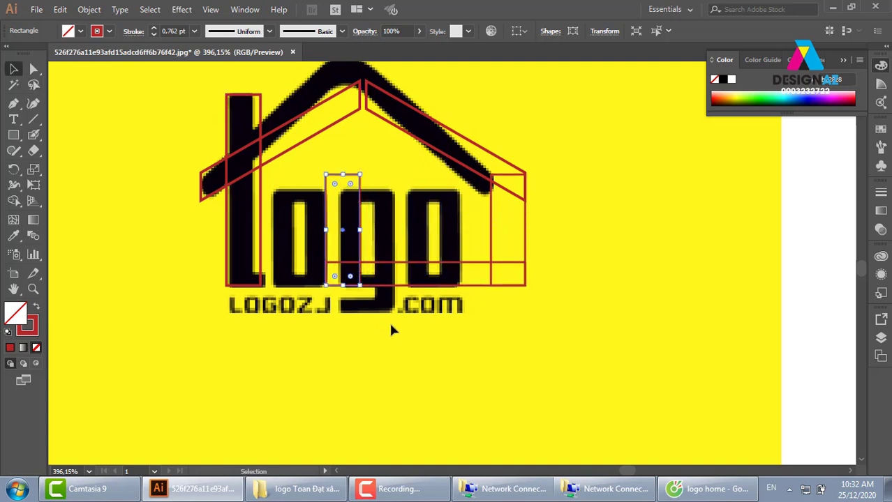
pyautogui.moveTo(342, 174); pyautogui.dragTo(342, 186)
pyautogui.moveTo(363, 217); pyautogui.dragTo(379, 217)
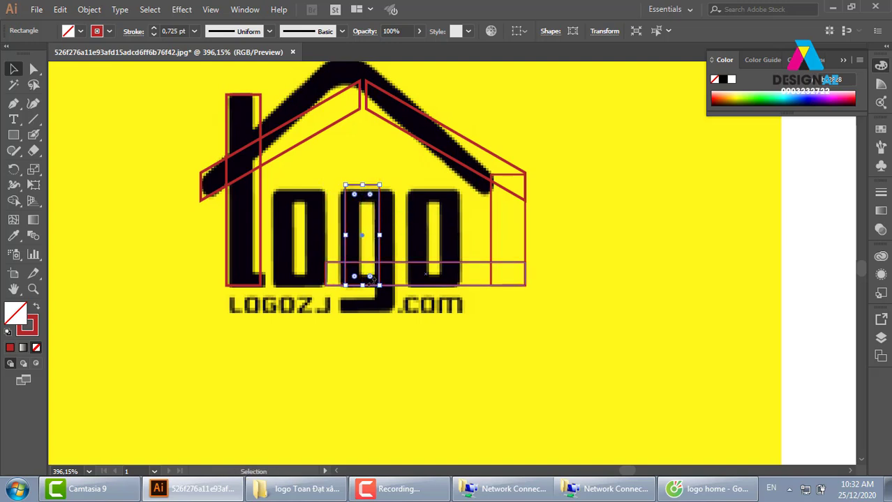
pyautogui.click(326, 275)
pyautogui.moveTo(326, 275); pyautogui.dragTo(351, 274)
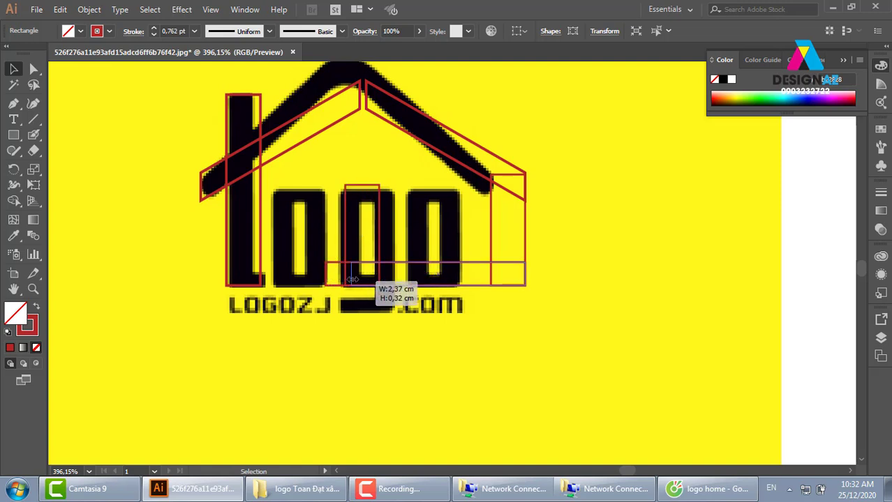
pyautogui.click(555, 272)
# Move the house shapes off the reference image, show them in Preview with red fill, and zoom in.
pyautogui.hotkey('ctrl', '-')
pyautogui.hotkey('ctrl', '-')
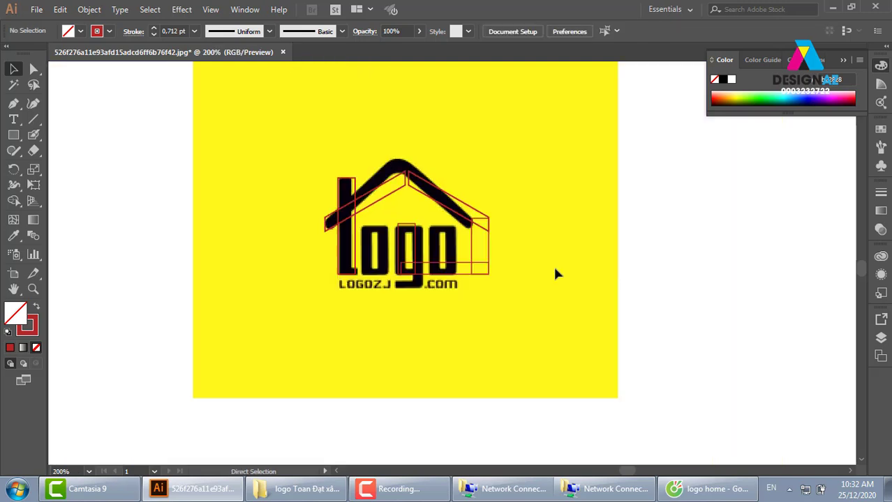
pyautogui.hotkey('ctrl', '-')
pyautogui.moveTo(559, 240); pyautogui.dragTo(307, 323)
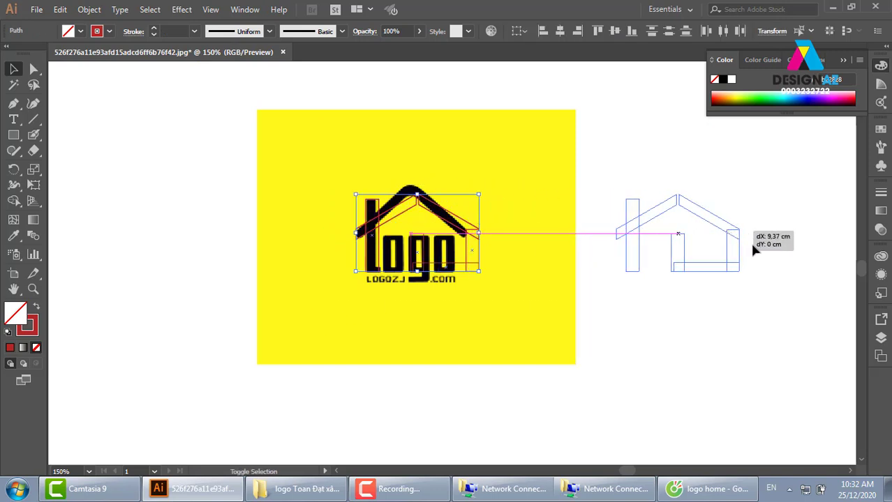
pyautogui.moveTo(473, 234); pyautogui.dragTo(736, 239)
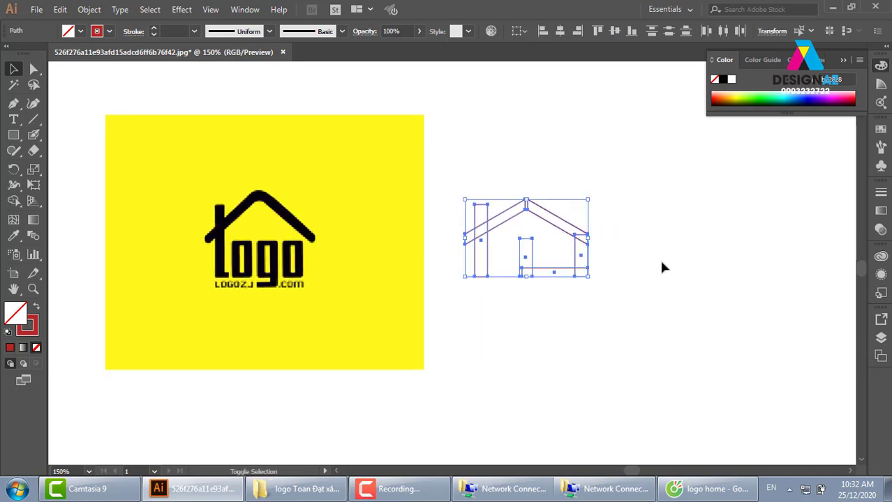
pyautogui.hotkey('ctrl', 'y')
pyautogui.click(663, 276)
pyautogui.press('z')
pyautogui.moveTo(452, 171); pyautogui.dragTo(686, 345)
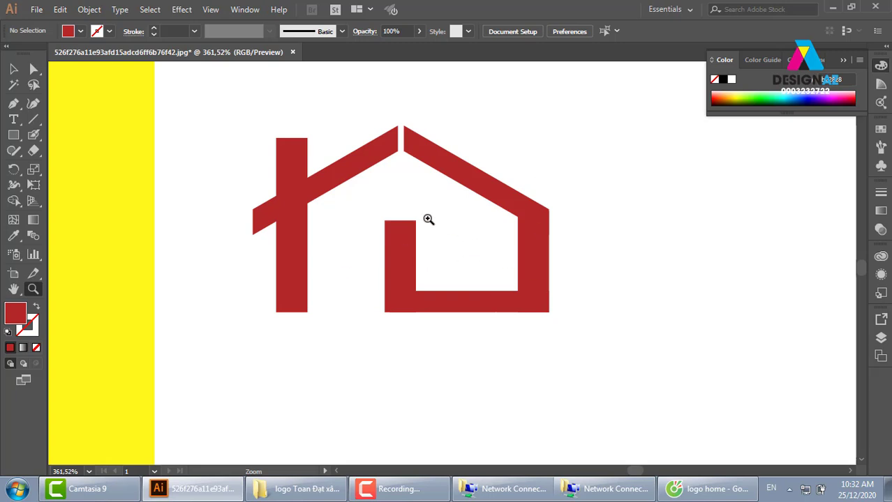
# Shorten the inner vertical red bar from its top into a short stub.
pyautogui.click(13, 68)
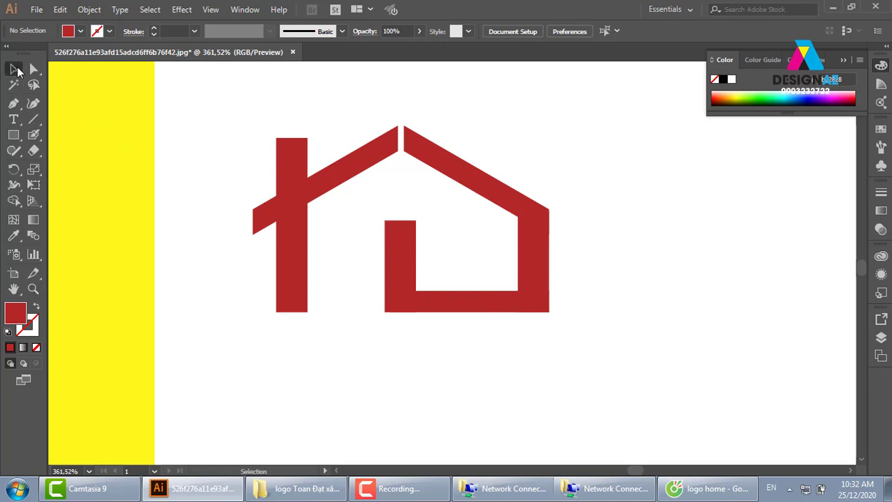
pyautogui.click(404, 261)
pyautogui.moveTo(396, 222); pyautogui.dragTo(402, 286)
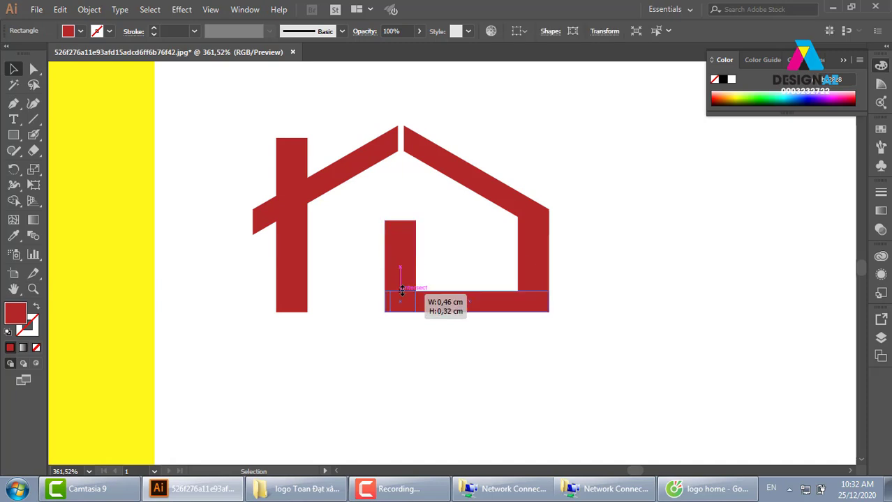
pyautogui.click(427, 259)
pyautogui.moveTo(402, 286); pyautogui.dragTo(409, 231)
pyautogui.click(446, 254)
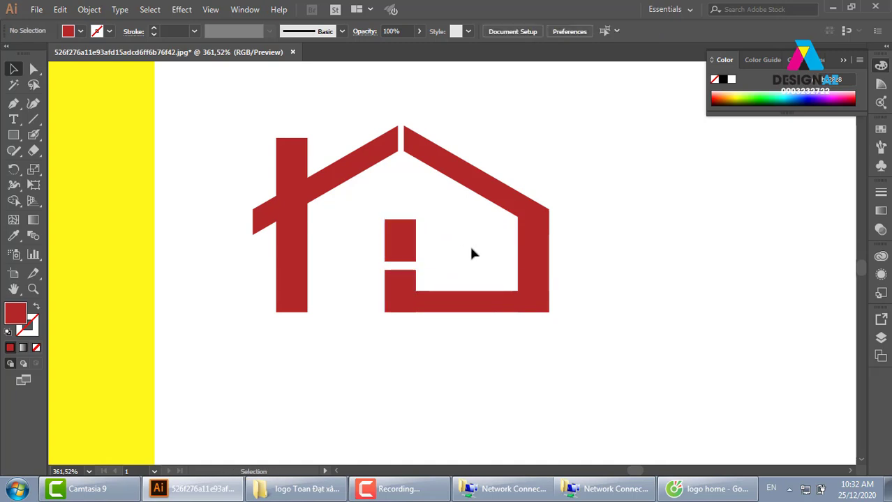
# Raise the square window block higher and make the lower stub taller from its top.
pyautogui.click(403, 286)
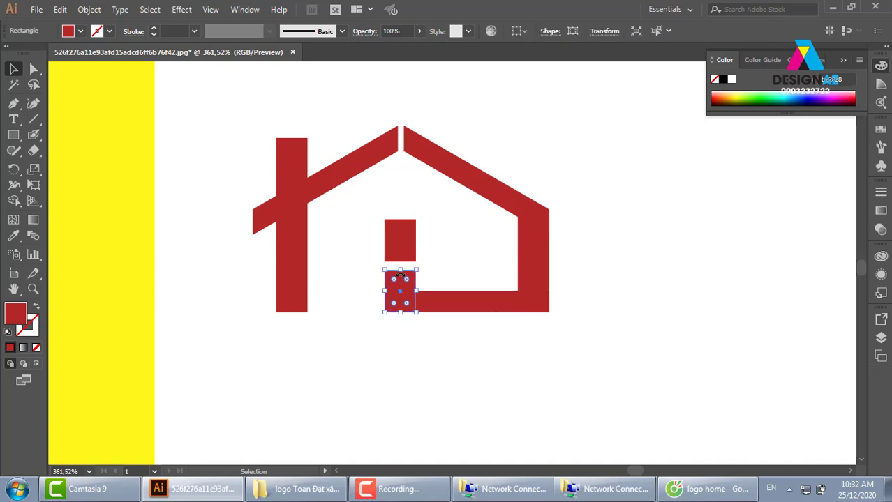
pyautogui.moveTo(406, 247); pyautogui.dragTo(406, 226)
pyautogui.click(446, 231)
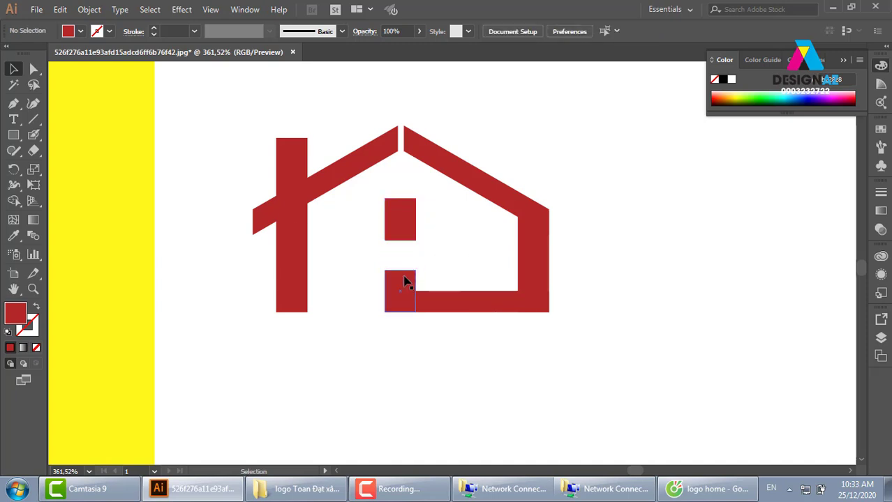
pyautogui.click(403, 281)
pyautogui.moveTo(400, 270); pyautogui.dragTo(406, 260)
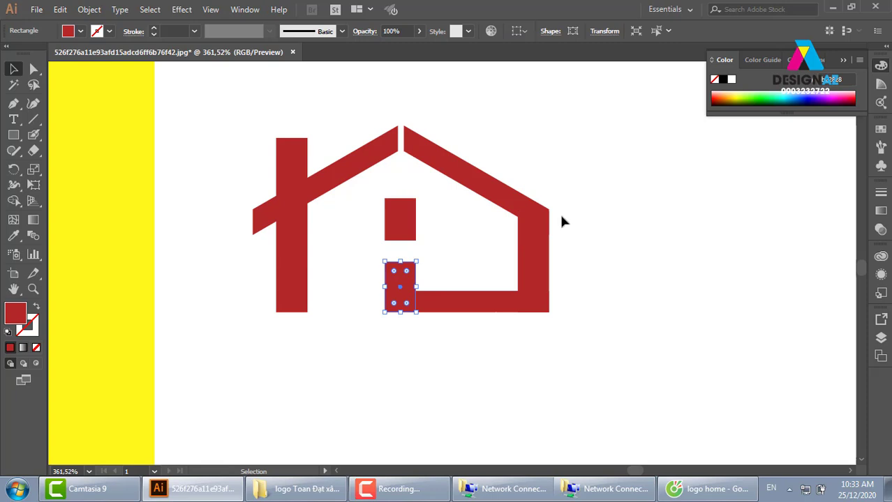
pyautogui.click(671, 241)
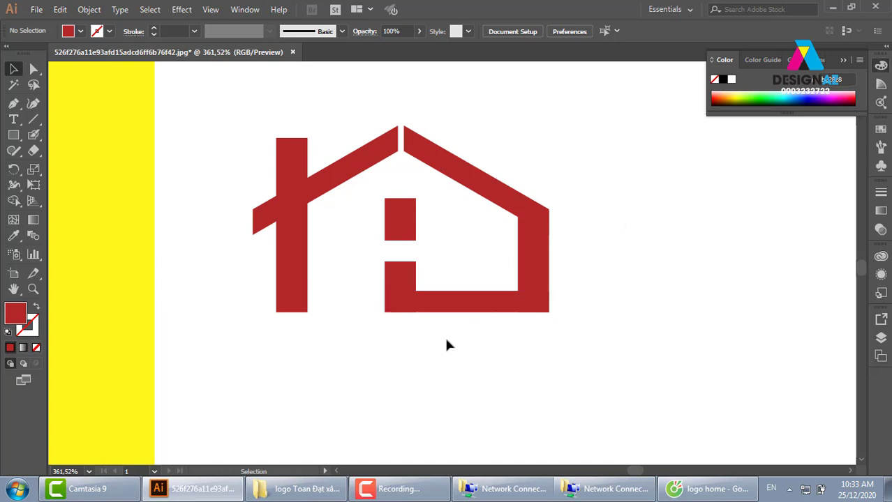
# Add a text line reading 'toan Đức' below the house, fixing the accented letters.
pyautogui.press('t')
pyautogui.click(307, 403)
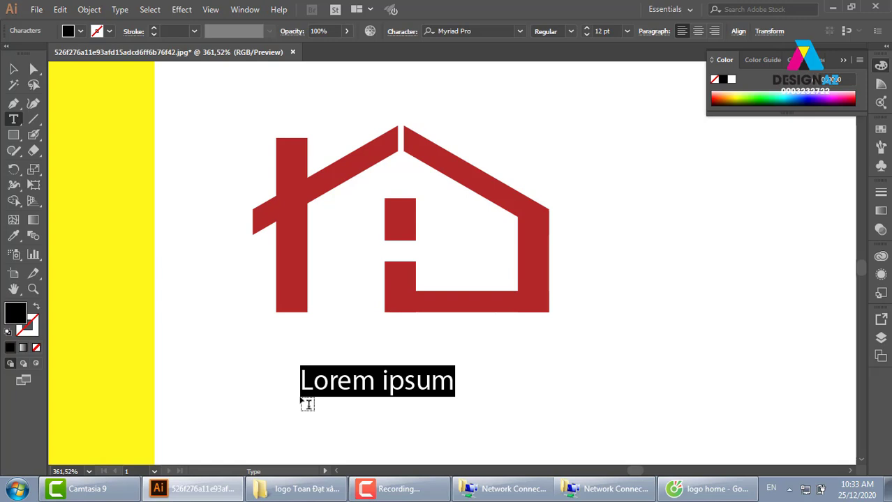
pyautogui.press('BackSpace')
pyautogui.write('t')
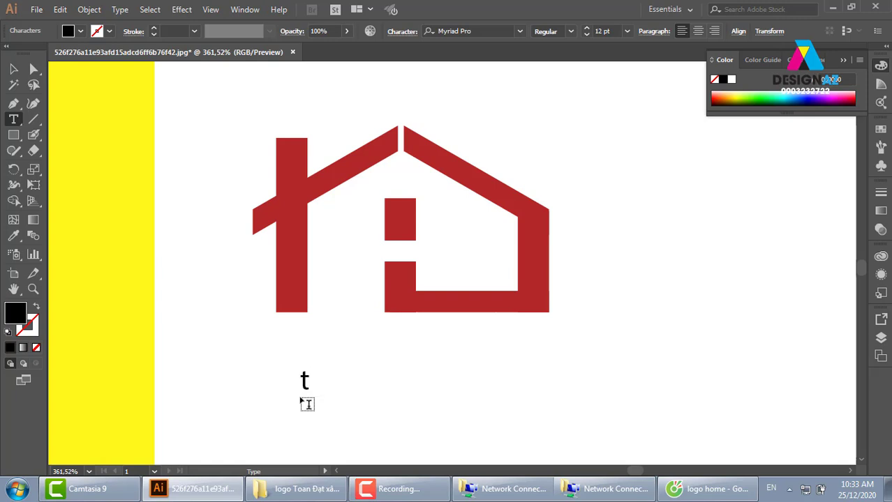
pyautogui.write('oan dạ')
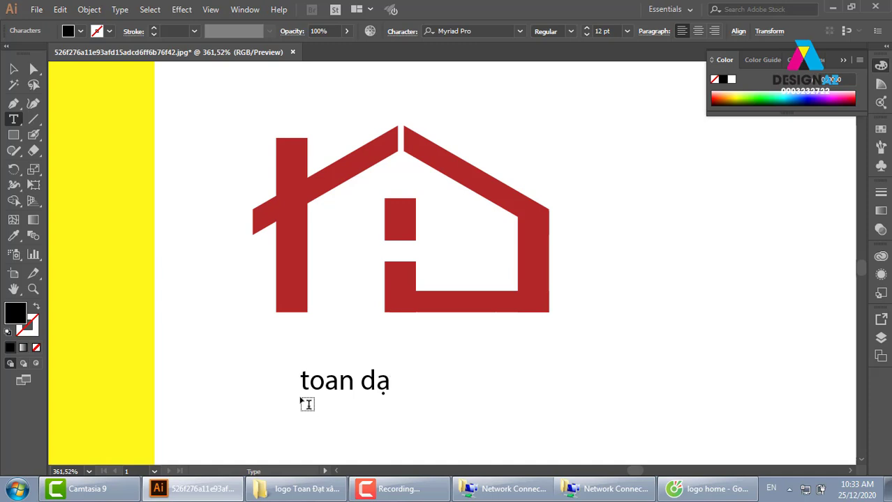
pyautogui.press('BackSpace')
pyautogui.write('ư')
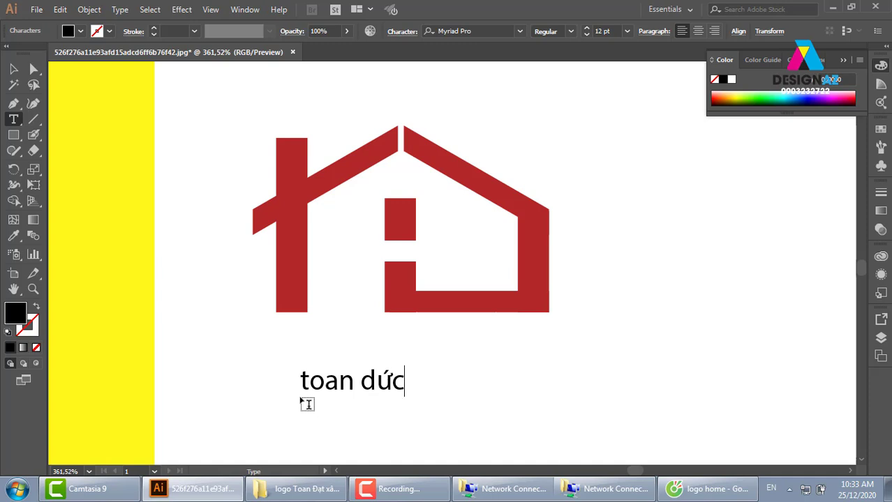
pyautogui.moveTo(360, 381); pyautogui.dragTo(377, 381)
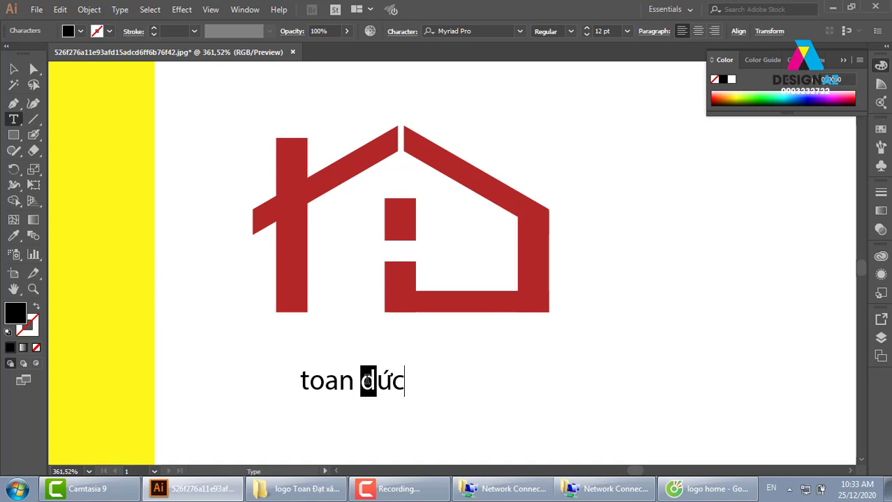
pyautogui.write('Đ')
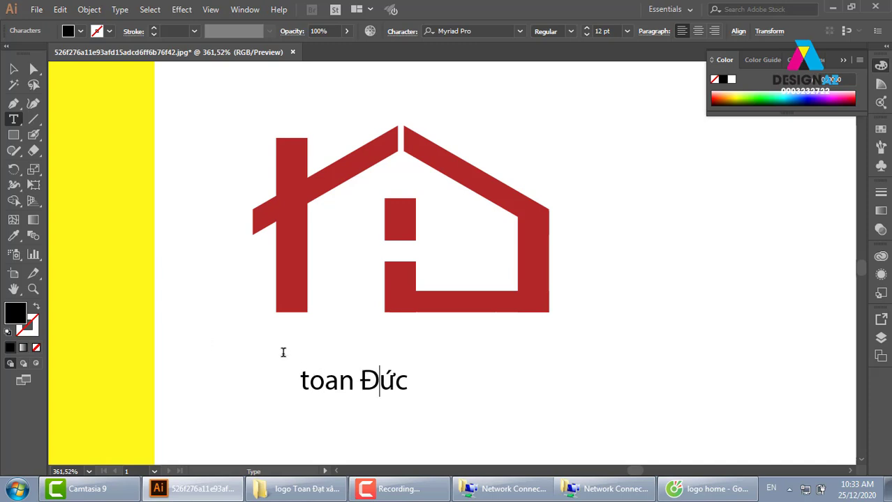
# Enlarge the 'toan Đức' text to about logo width and move it beneath the house.
pyautogui.click(14, 70)
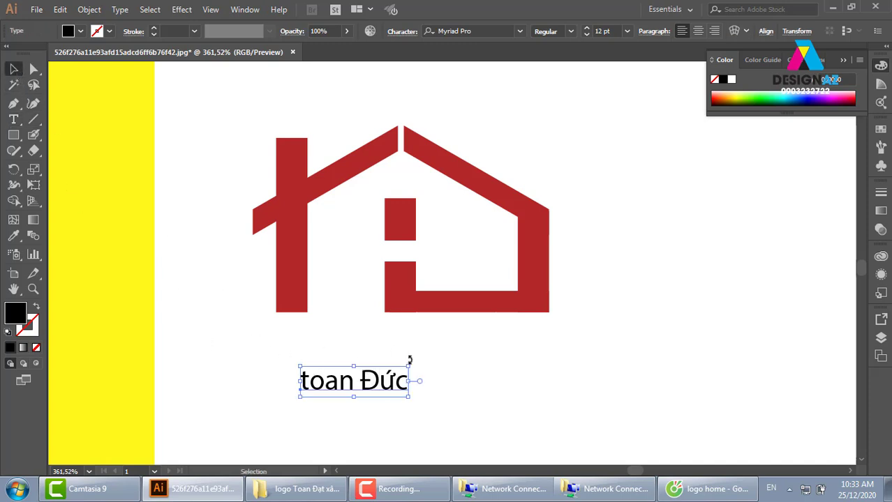
pyautogui.moveTo(408, 366); pyautogui.dragTo(594, 314)
pyautogui.moveTo(512, 339)
pyautogui.mouseDown()
pyautogui.moveTo(469, 347)
pyautogui.moveTo(485, 347)
pyautogui.mouseUp()
pyautogui.click(120, 9)
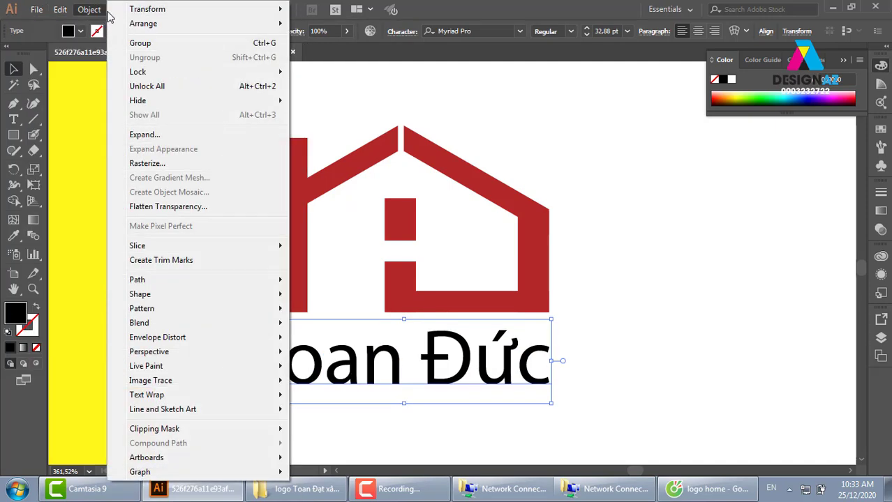
pyautogui.moveTo(147, 9)
pyautogui.click(566, 7)
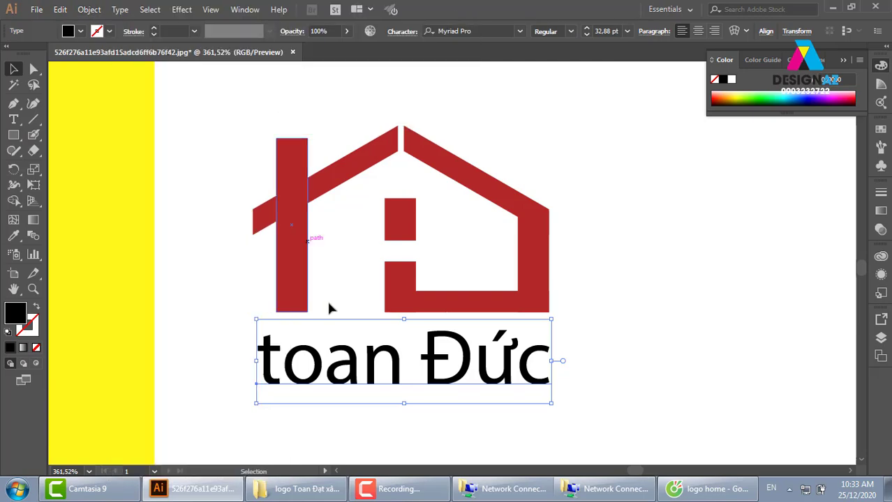
pyautogui.click(120, 10)
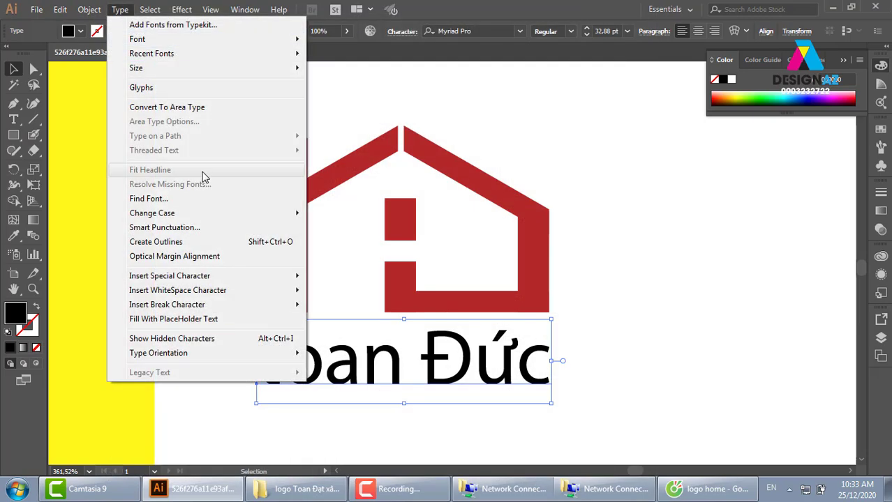
# Make the text all uppercase, apply the first 'utm' font match, and shift it left and down.
pyautogui.click(370, 216)
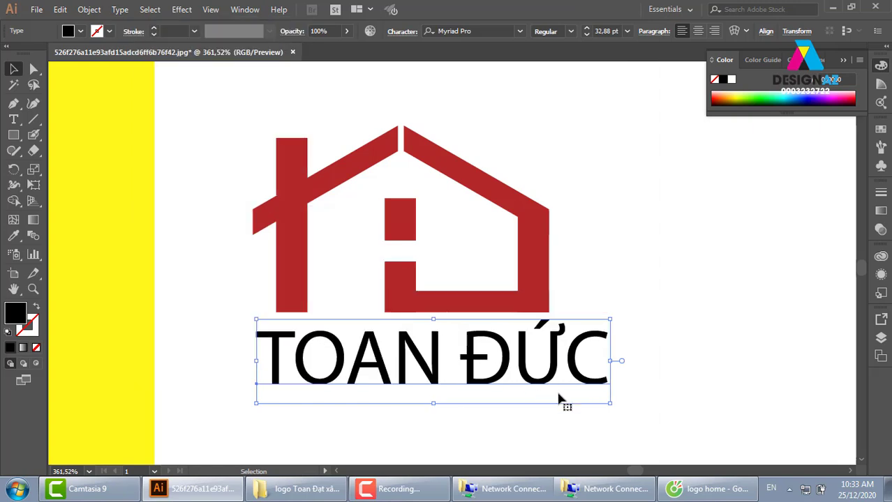
pyautogui.click(485, 31)
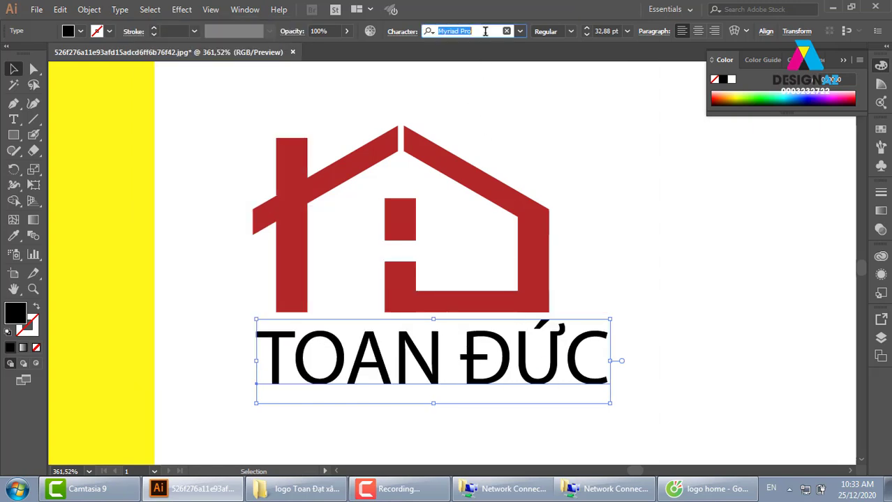
pyautogui.press('BackSpace')
pyautogui.write('u')
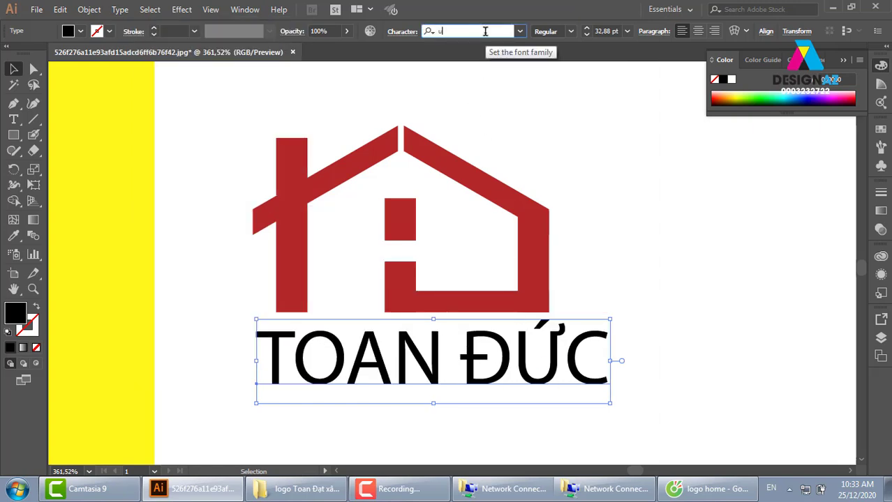
pyautogui.write('tm')
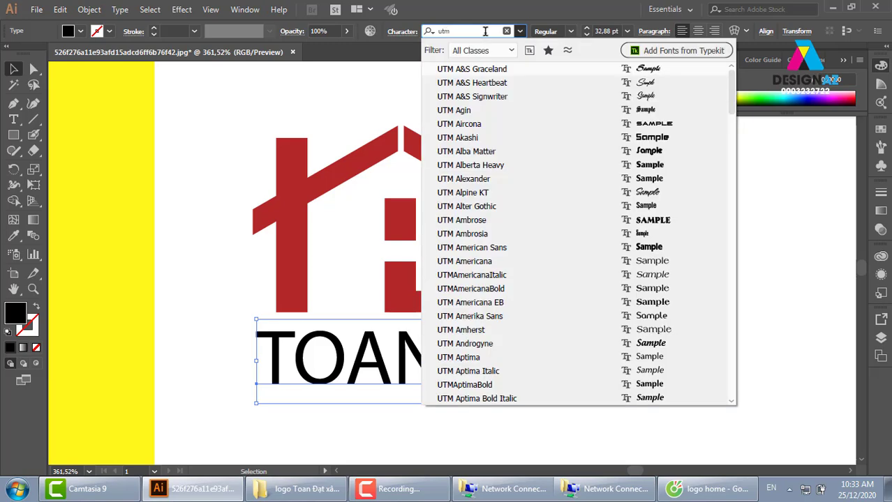
pyautogui.press('Return')
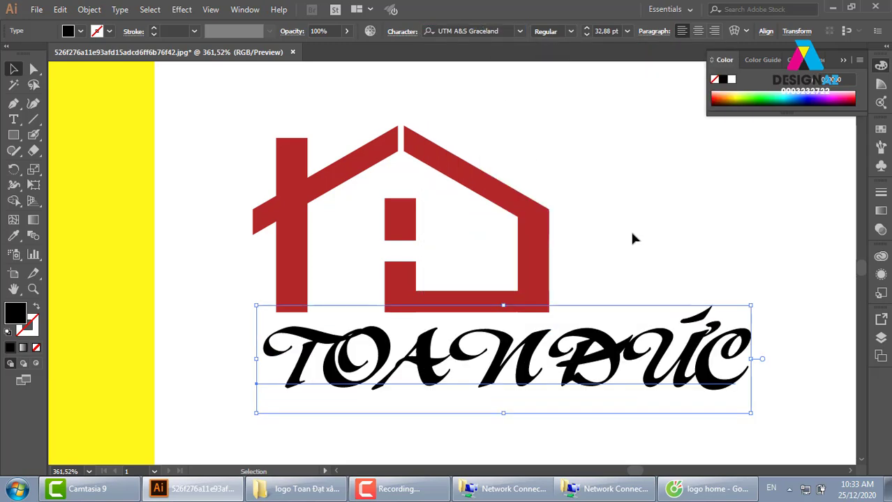
pyautogui.moveTo(630, 356); pyautogui.dragTo(548, 367)
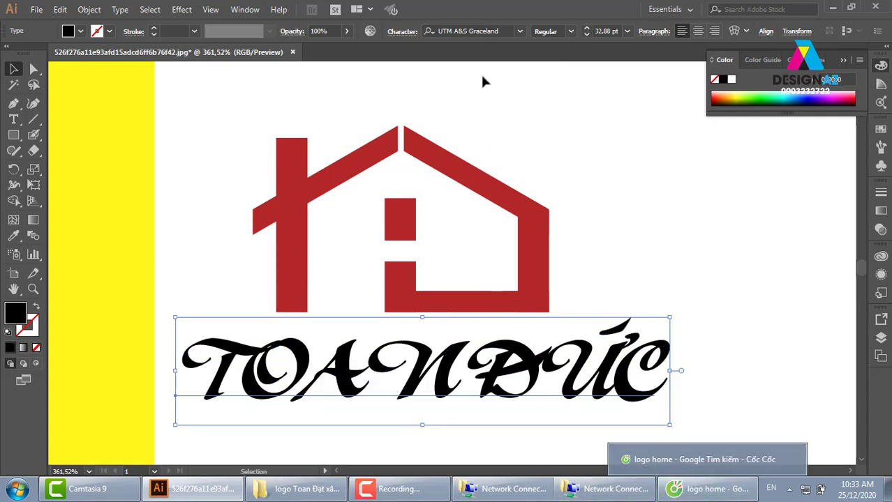
# Step through the UTM fonts until UTM Banque is applied, then open its weight list.
pyautogui.click(494, 30)
pyautogui.press('Down')
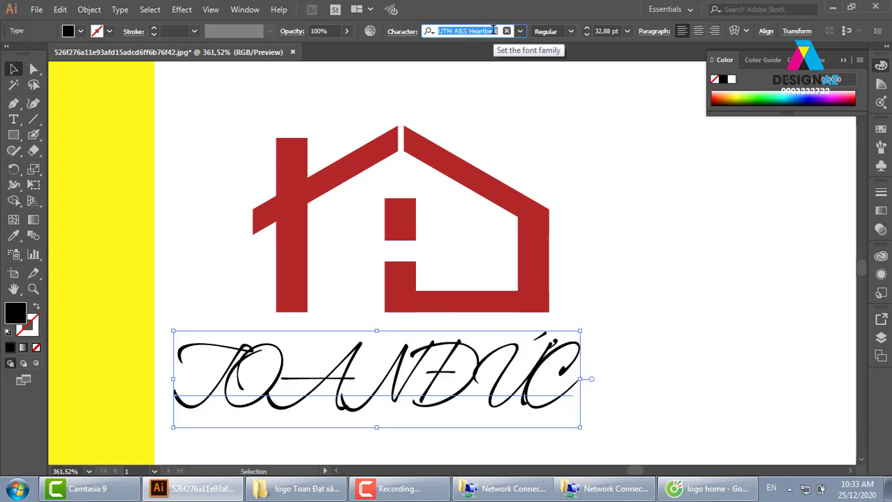
pyautogui.press('Down')
pyautogui.press('Down')
pyautogui.press('Down')
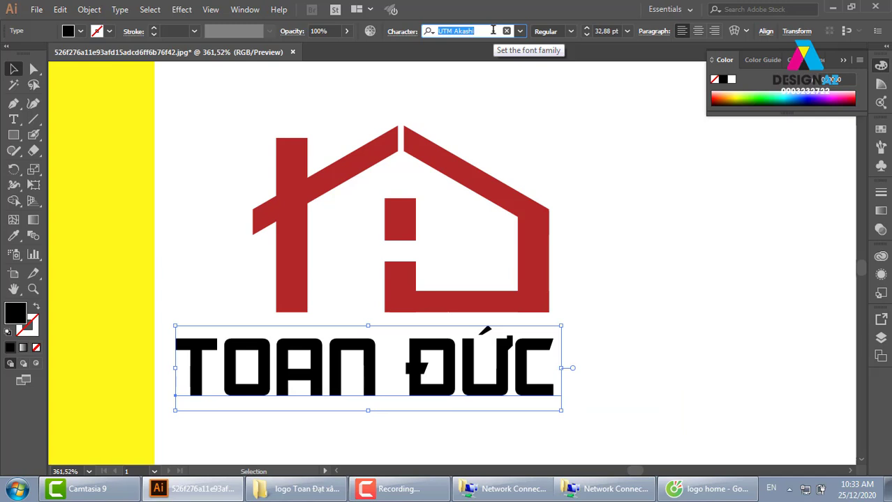
pyautogui.press('Down')
pyautogui.press('Down')
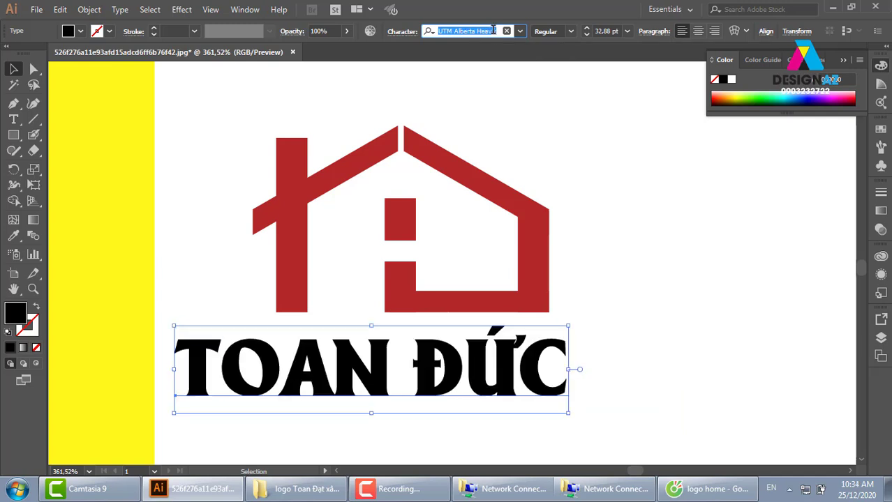
pyautogui.press('Down')
pyautogui.press('Down')
pyautogui.press('Down')
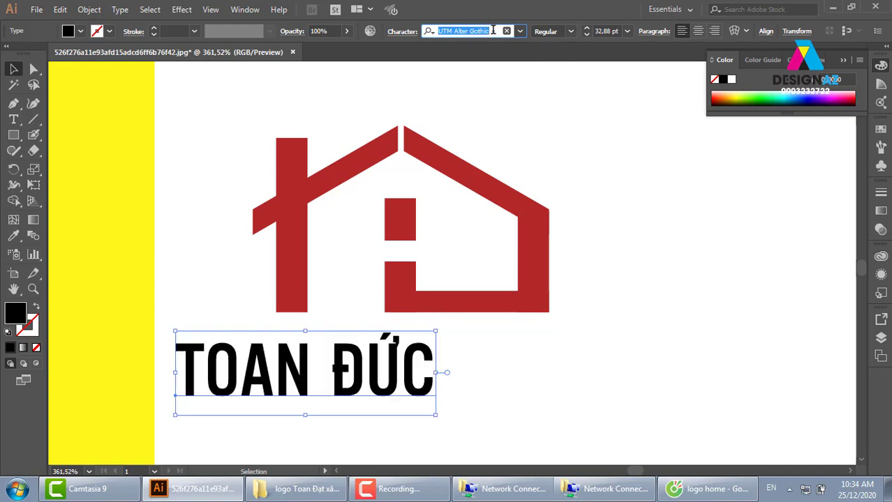
pyautogui.press('Down')
pyautogui.press('Down')
pyautogui.press('Down')
pyautogui.press('Down')
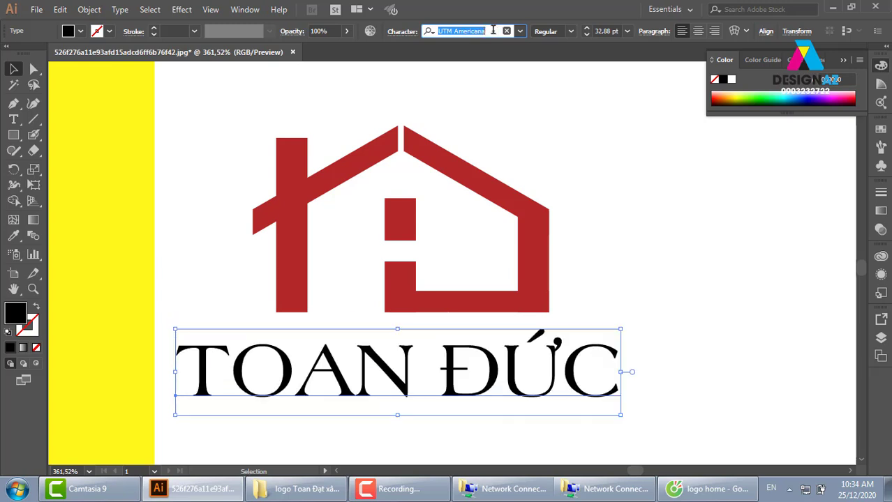
pyautogui.press('Down')
pyautogui.press('Down')
pyautogui.press('Down')
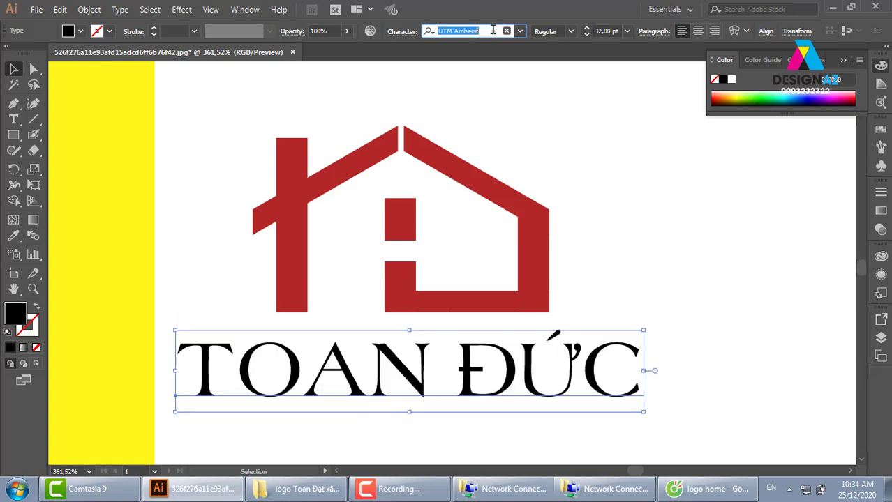
pyautogui.press('Down')
pyautogui.press('Down')
pyautogui.press('Down')
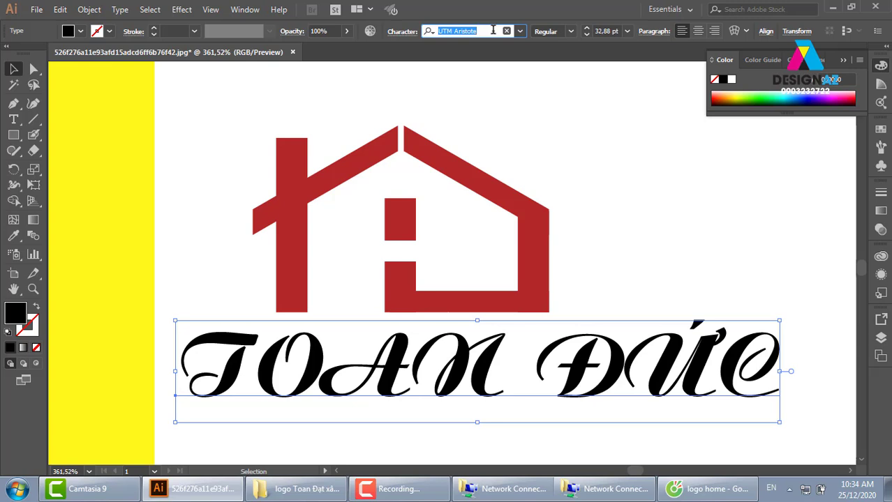
pyautogui.press('Down')
pyautogui.press('Down')
pyautogui.press('Down')
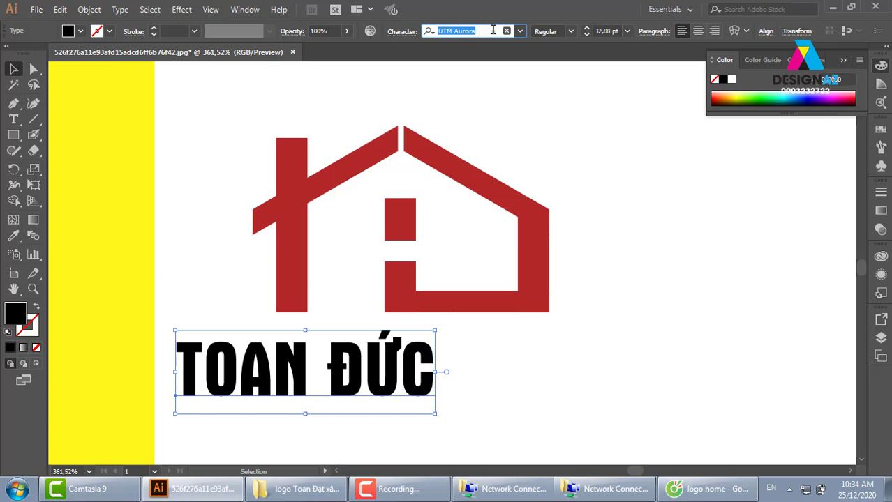
pyautogui.press('Down')
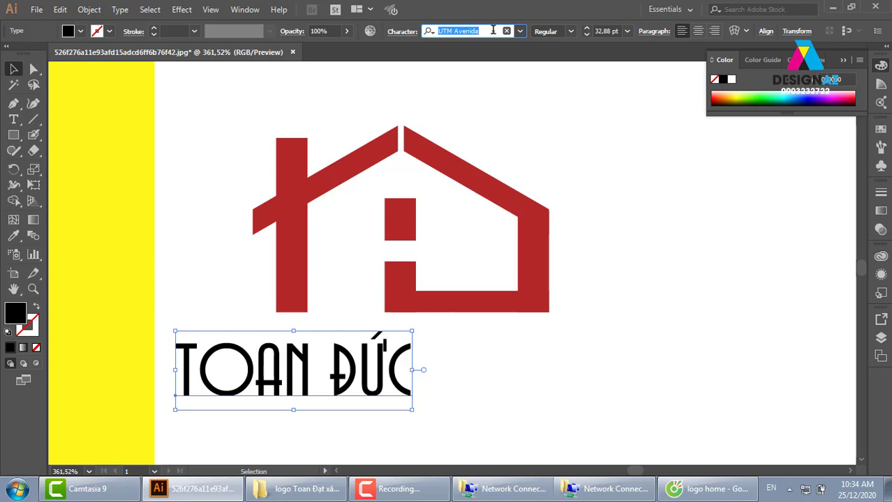
pyautogui.press('Down')
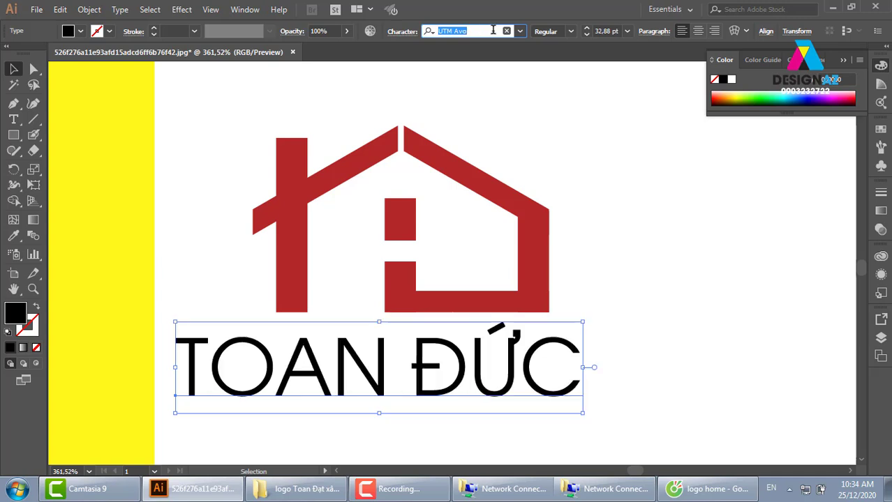
pyautogui.press('Down')
pyautogui.press('Down')
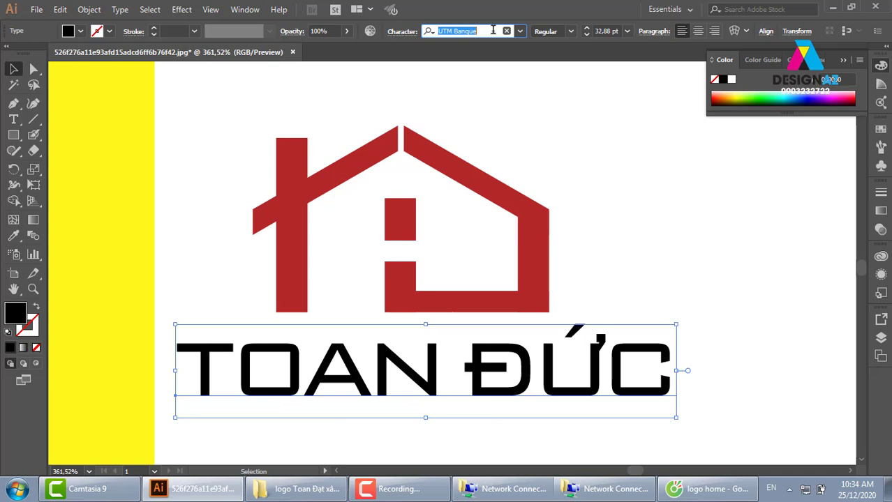
pyautogui.click(571, 31)
# Set the TOAN ĐỨC text to Bold, shrink it slightly, and place it under the house.
pyautogui.click(553, 60)
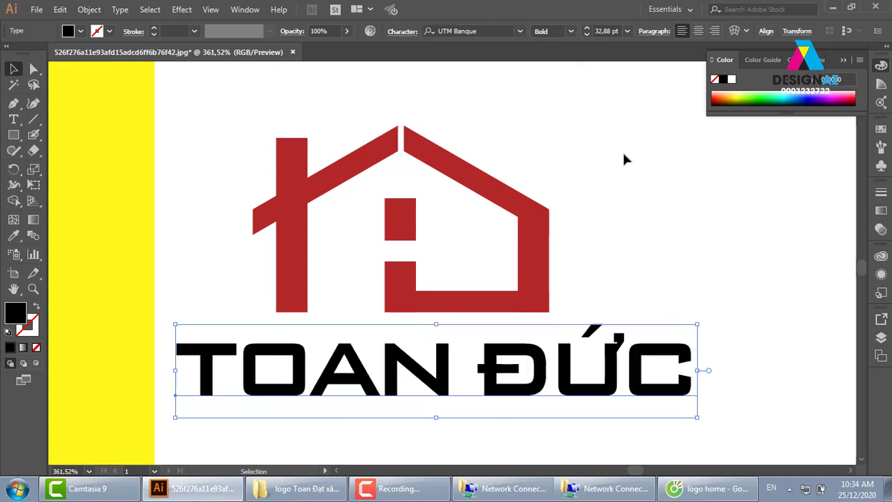
pyautogui.moveTo(697, 325); pyautogui.dragTo(586, 344)
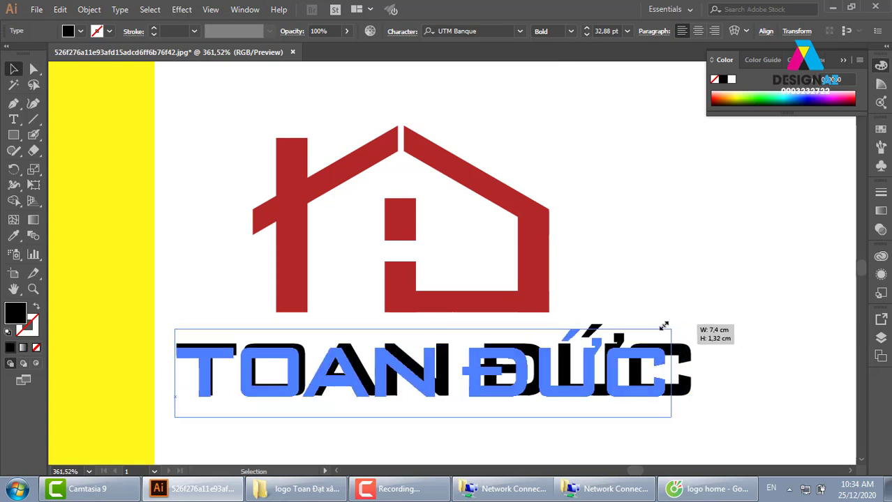
pyautogui.moveTo(460, 378); pyautogui.dragTo(491, 367)
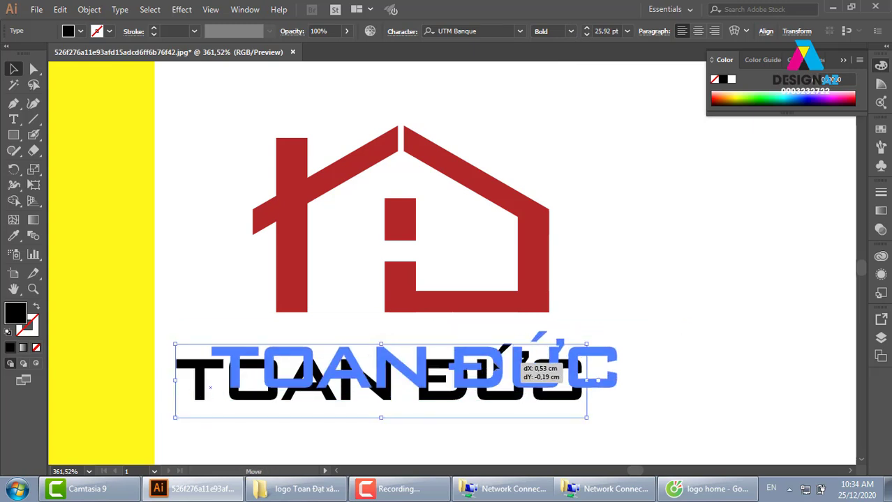
pyautogui.click(653, 299)
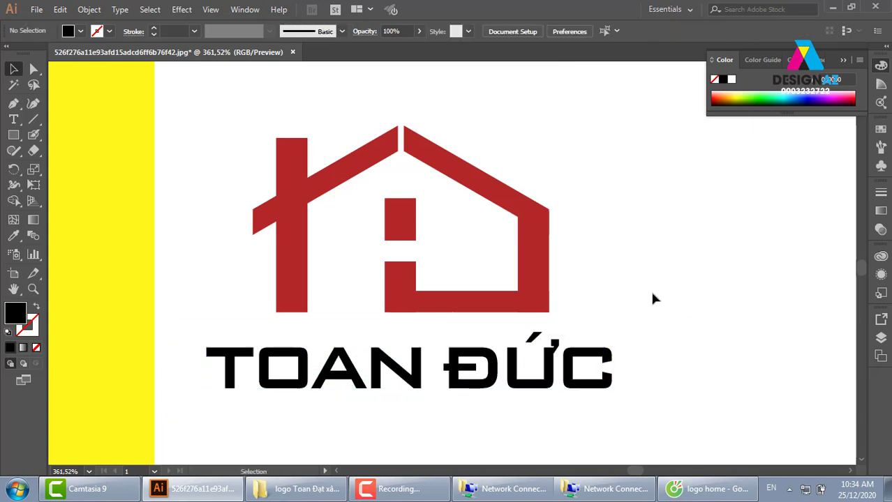
pyautogui.click(555, 367)
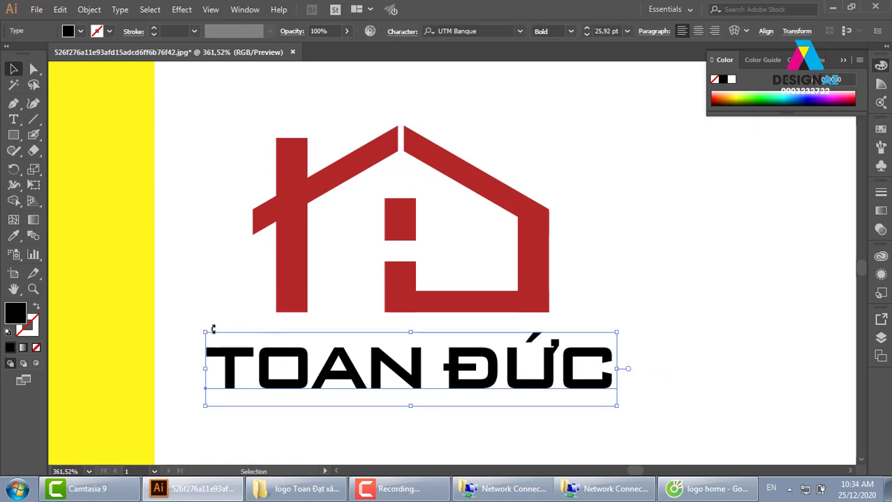
# Centre the TOAN ĐỨC text horizontally on the bottom red bar as key object.
pyautogui.moveTo(189, 101); pyautogui.dragTo(603, 292)
pyautogui.press('a')
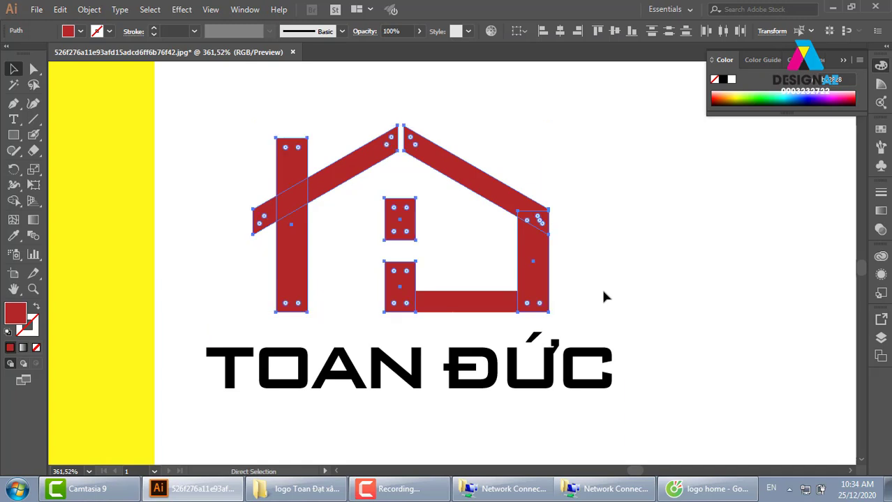
pyautogui.press('v')
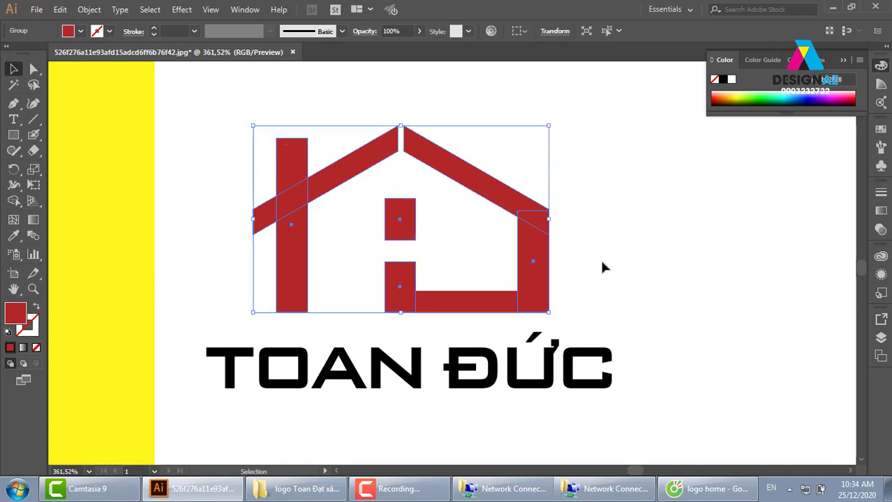
pyautogui.click(572, 307)
pyautogui.click(517, 370)
pyautogui.keyDown('shift'); pyautogui.click(518, 307); pyautogui.keyUp('shift')
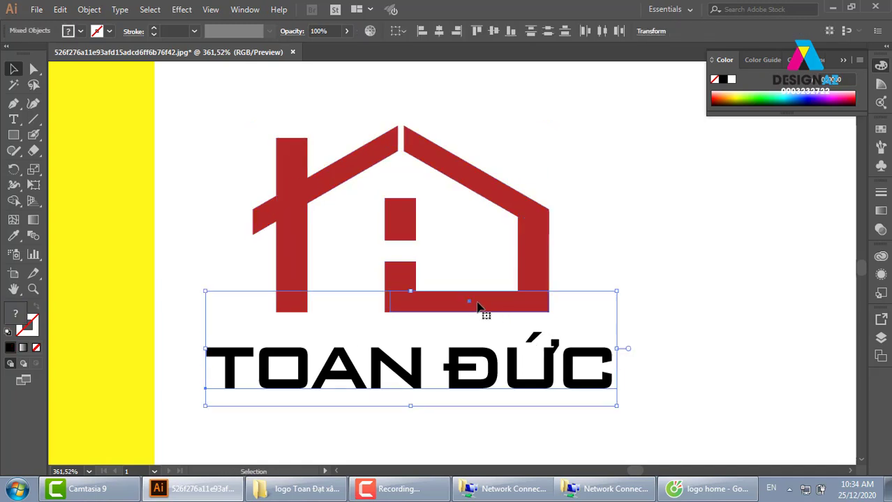
pyautogui.click(480, 307)
pyautogui.click(439, 31)
pyautogui.click(626, 197)
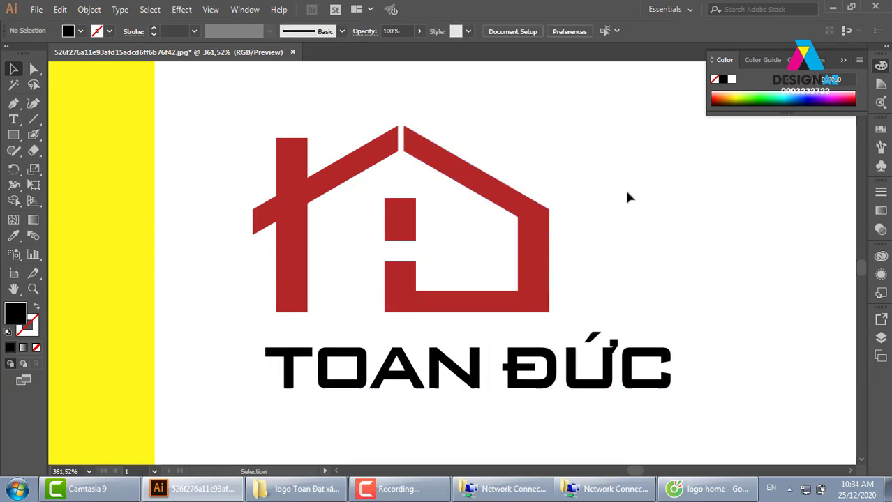
# Centre the TOAN ĐỨC text horizontally under the whole red house as key object.
pyautogui.moveTo(597, 140); pyautogui.dragTo(242, 285)
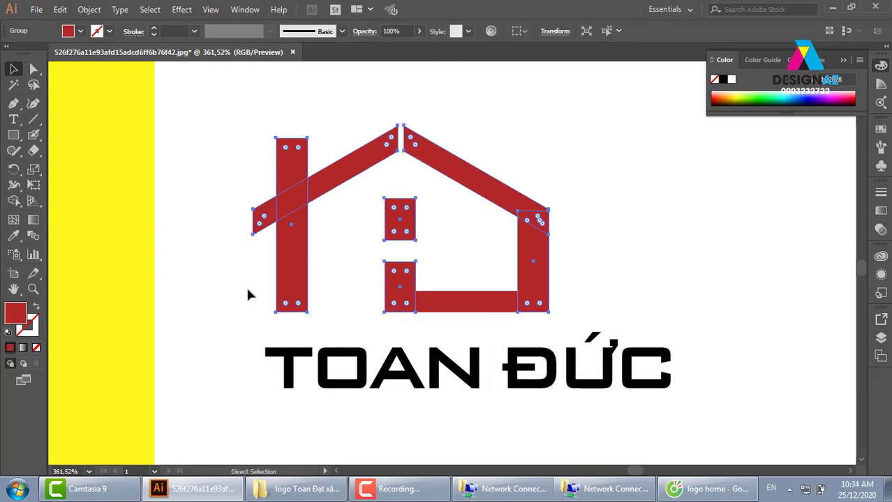
pyautogui.click(570, 259)
pyautogui.moveTo(559, 418); pyautogui.dragTo(549, 293)
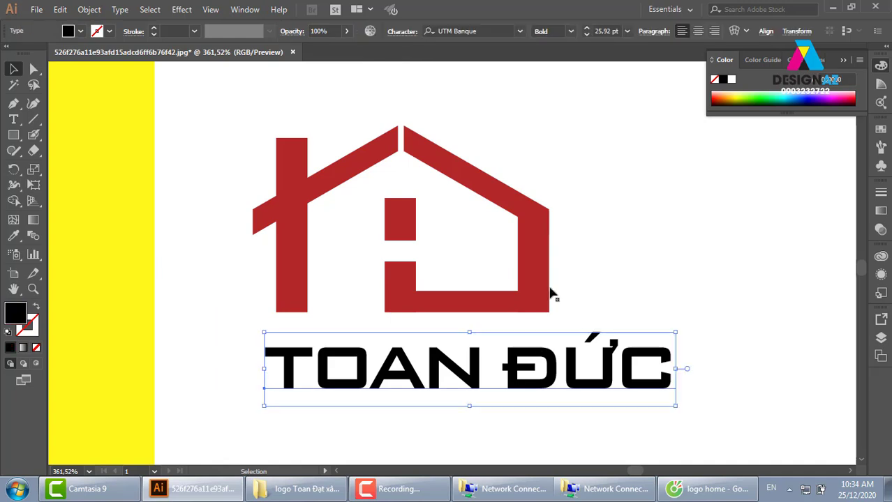
pyautogui.keyDown('shift'); pyautogui.click(538, 275); pyautogui.keyUp('shift')
pyautogui.click(534, 255)
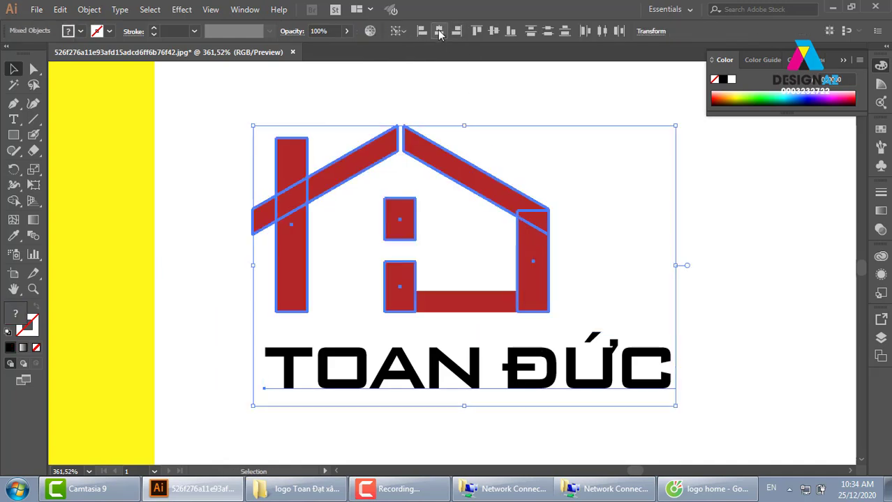
pyautogui.click(439, 30)
pyautogui.click(650, 181)
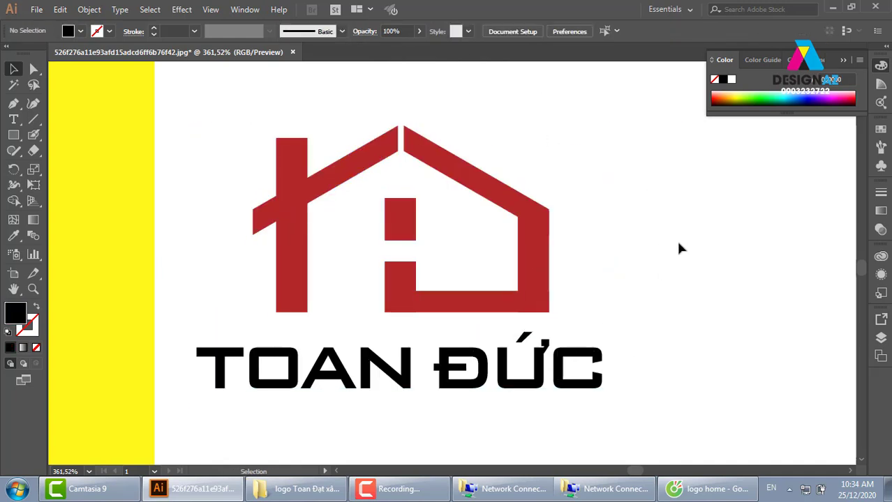
pyautogui.click(593, 363)
pyautogui.click(659, 237)
# Ungroup the red house and delete the small square inside it.
pyautogui.click(405, 230)
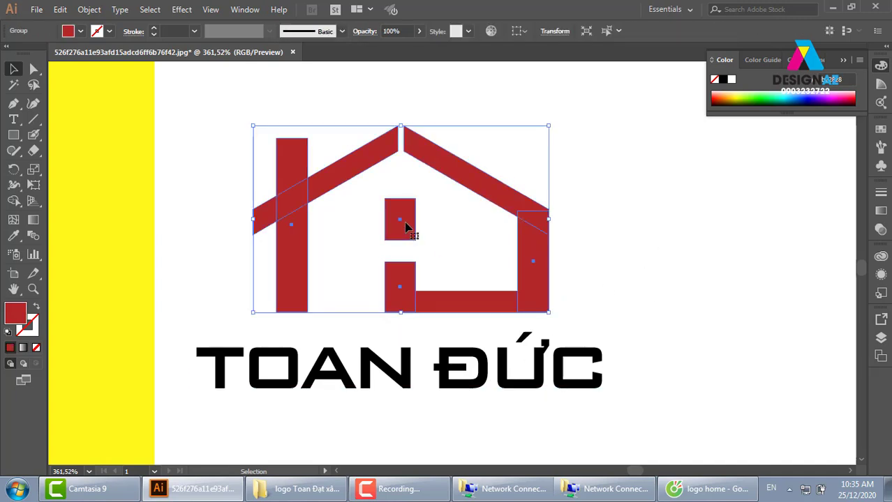
pyautogui.rightClick(406, 224)
pyautogui.click(431, 314)
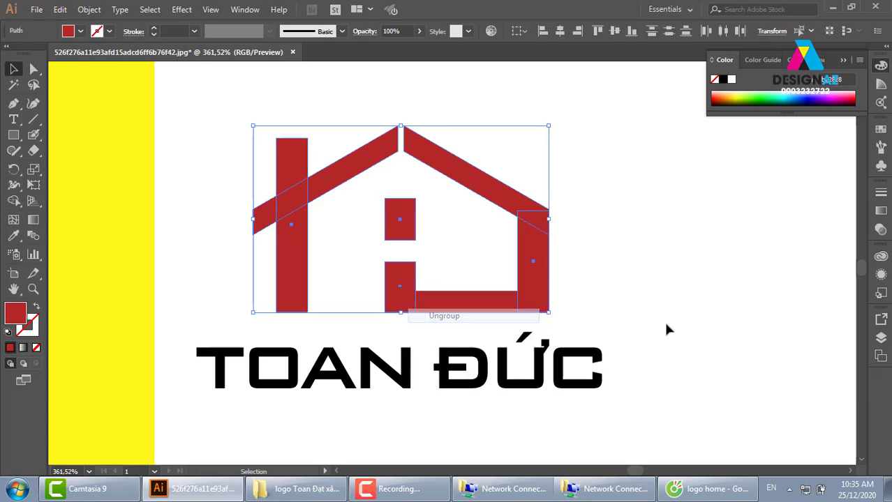
pyautogui.click(664, 329)
pyautogui.click(408, 225)
pyautogui.press('Delete')
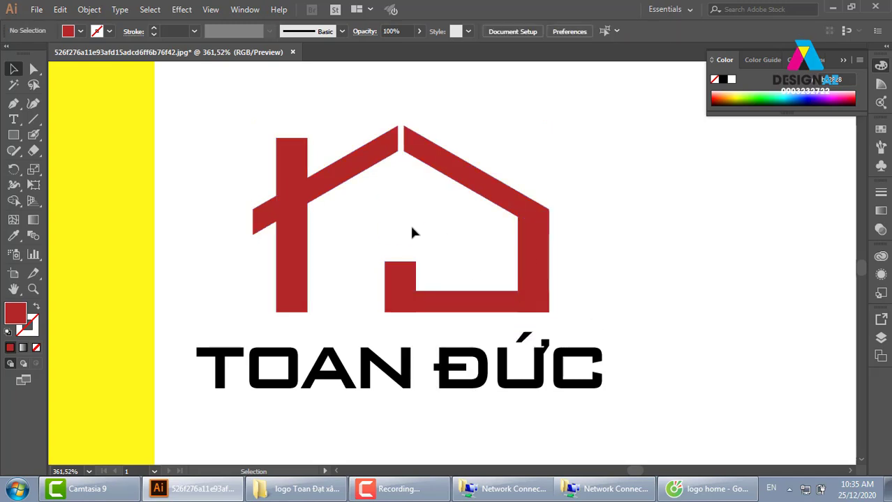
pyautogui.click(404, 281)
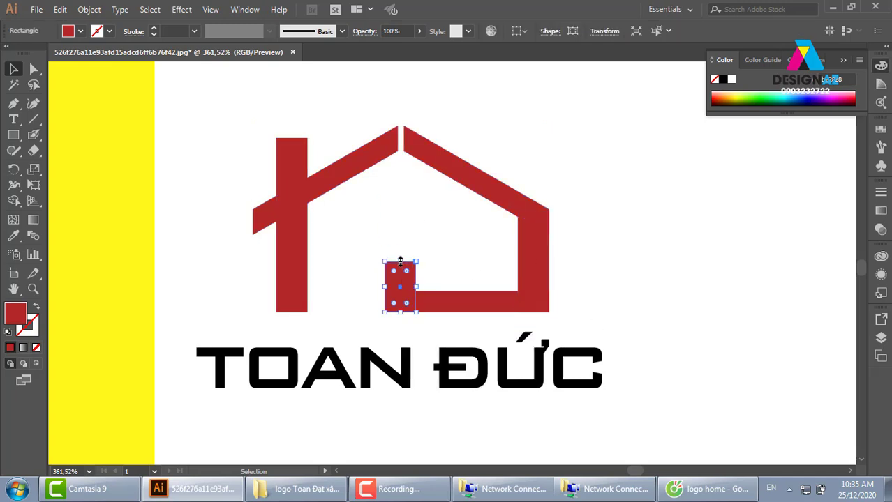
# Draw the first small red window square above the inner bar.
pyautogui.click(542, 152)
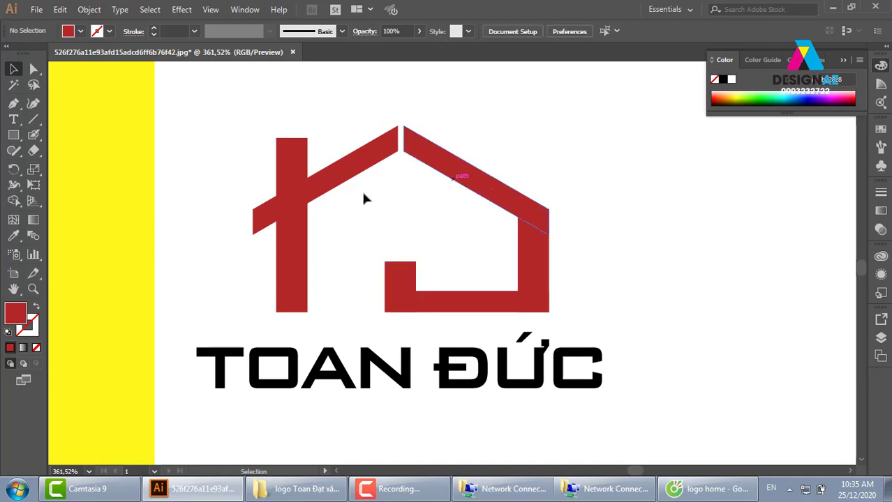
pyautogui.click(14, 136)
pyautogui.moveTo(383, 222); pyautogui.dragTo(398, 234)
pyautogui.press('z')
pyautogui.moveTo(350, 192); pyautogui.dragTo(468, 271)
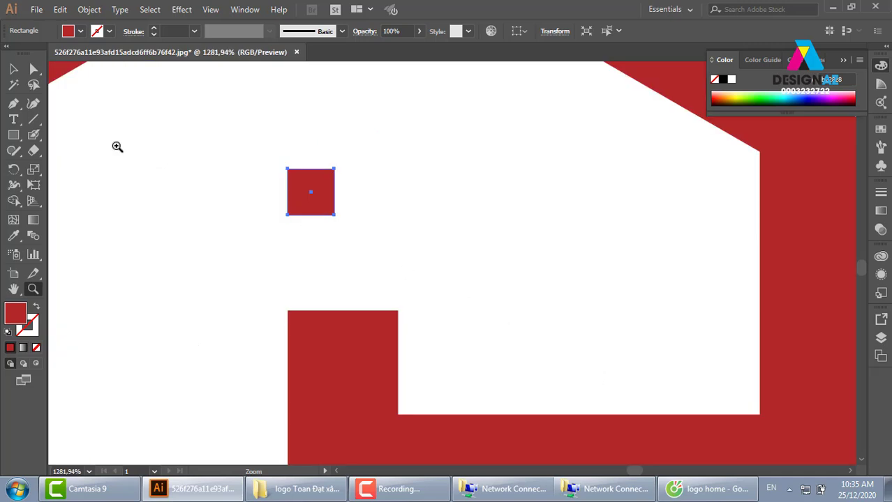
# Duplicate the square into a 2×2 grid of window panes.
pyautogui.click(14, 69)
pyautogui.moveTo(311, 214)
pyautogui.mouseDown()
pyautogui.moveTo(401, 214)
pyautogui.moveTo(354, 207)
pyautogui.mouseUp()
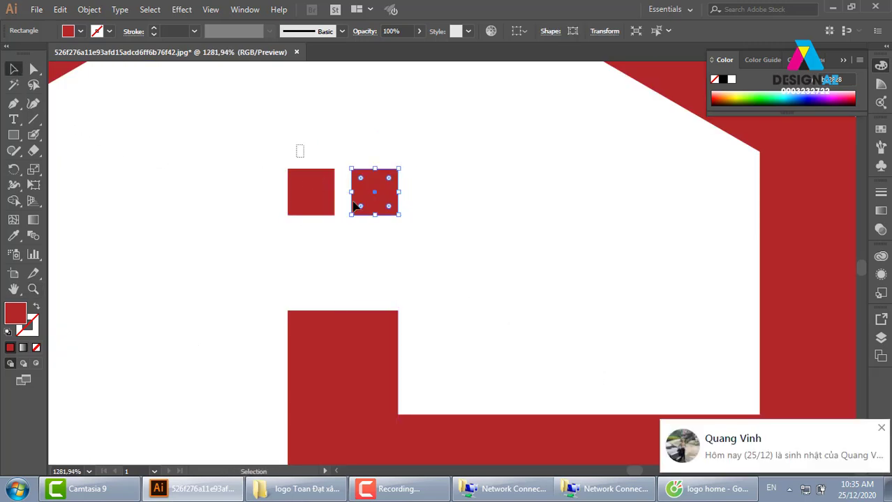
pyautogui.moveTo(294, 143)
pyautogui.mouseDown()
pyautogui.moveTo(403, 230)
pyautogui.moveTo(378, 279)
pyautogui.mouseUp()
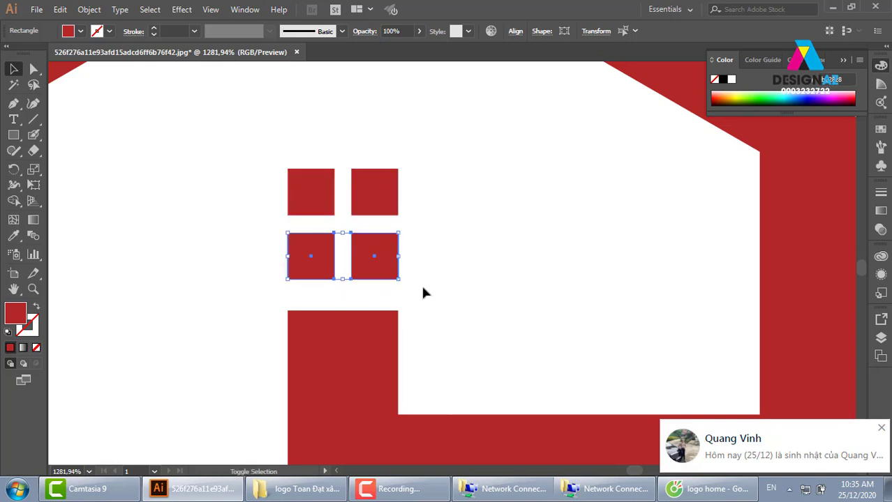
pyautogui.click(446, 279)
# Centre the four panes horizontally on the inner bar, then zoom out to the full logo.
pyautogui.press('a')
pyautogui.moveTo(275, 136); pyautogui.dragTo(402, 278)
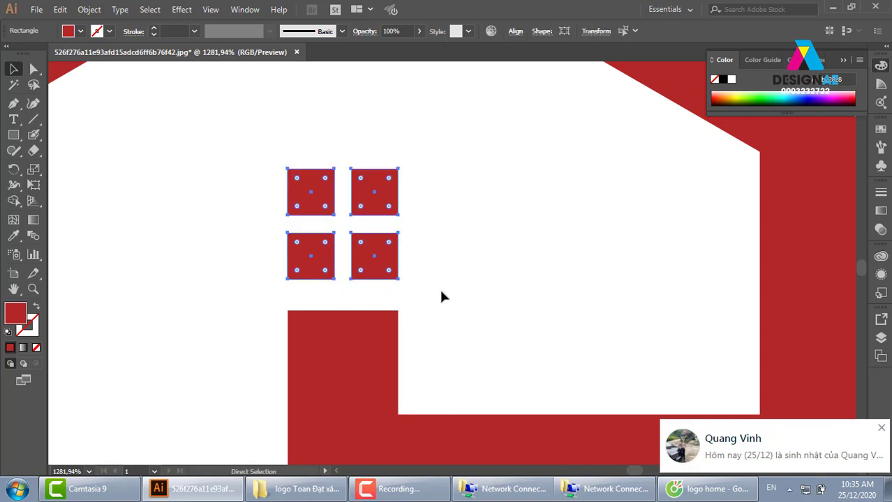
pyautogui.press('v')
pyautogui.keyDown('shift'); pyautogui.click(368, 349); pyautogui.keyUp('shift')
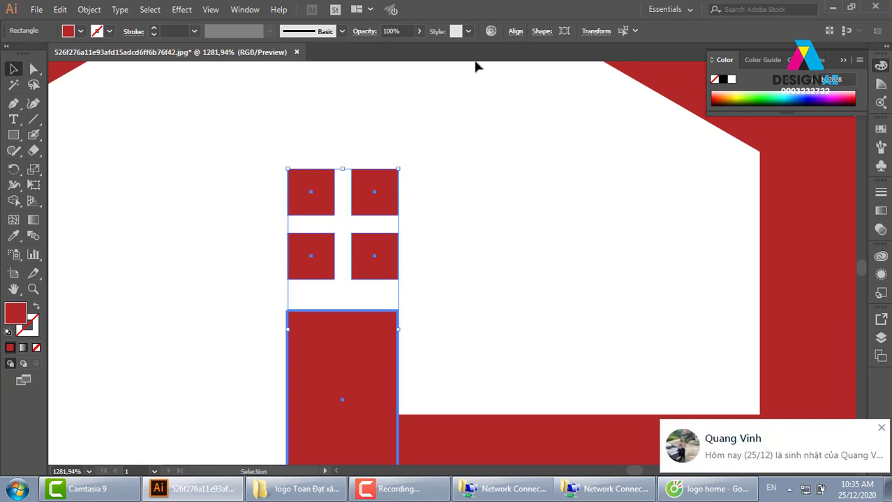
pyautogui.click(515, 32)
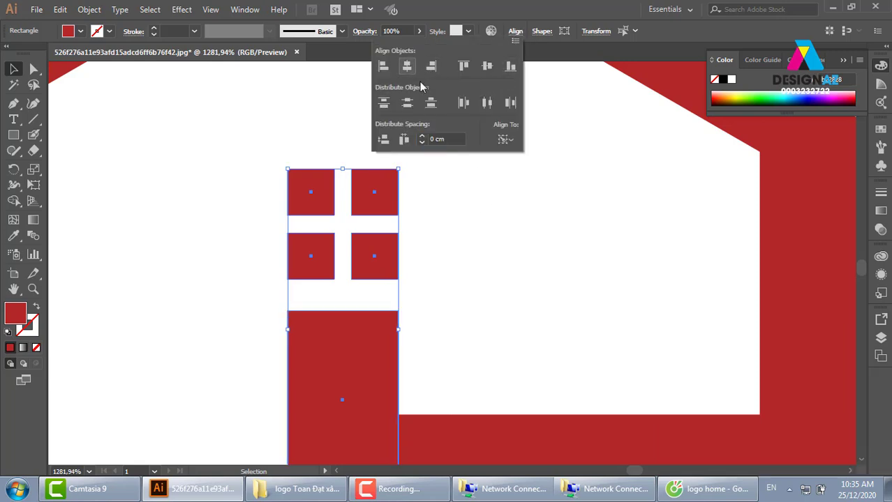
pyautogui.click(541, 235)
pyautogui.click(570, 269)
pyautogui.hotkey('ctrl', '-')
pyautogui.hotkey('ctrl', '-')
pyautogui.hotkey('ctrl', '-')
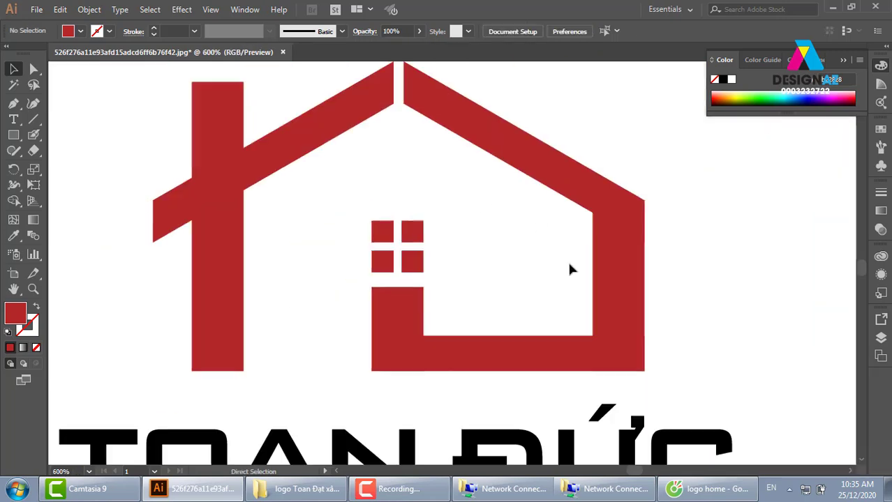
pyautogui.hotkey('ctrl', '-')
pyautogui.moveTo(691, 276)
pyautogui.mouseDown()
pyautogui.moveTo(661, 253)
pyautogui.moveTo(647, 269)
pyautogui.mouseUp()
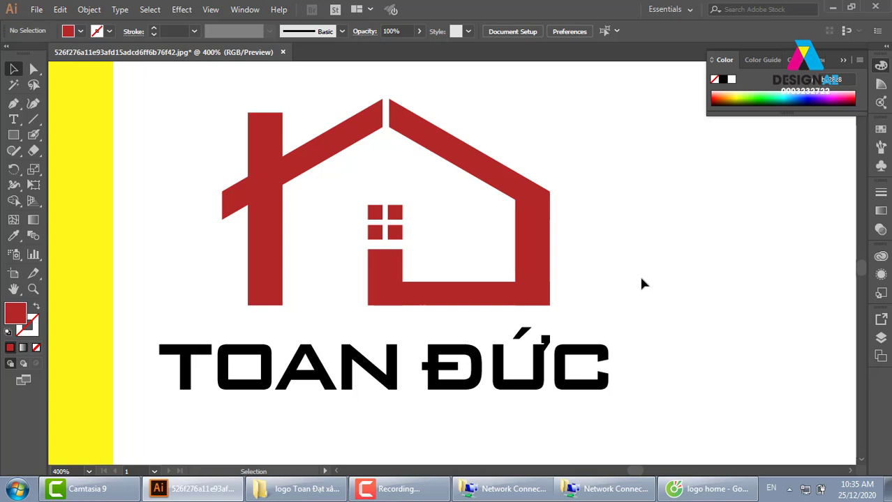
# Give the TOAN ĐỨC text a dark red fill (7a0000).
pyautogui.click(581, 359)
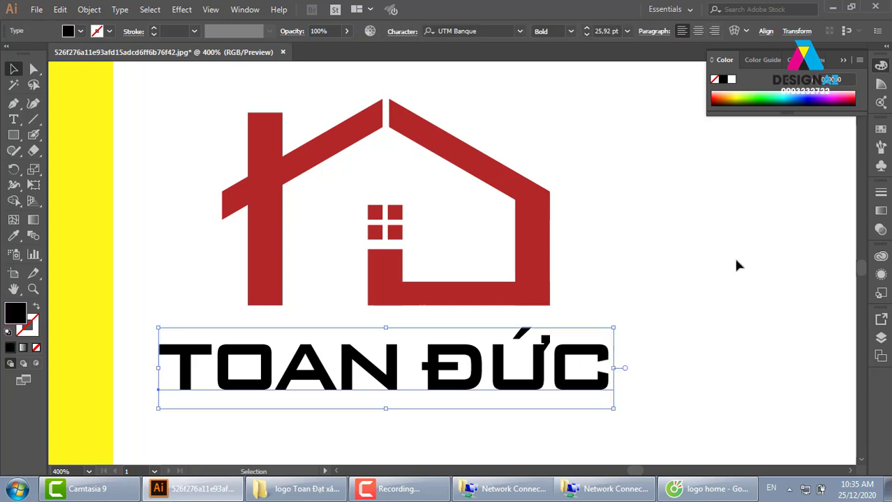
pyautogui.click(882, 131)
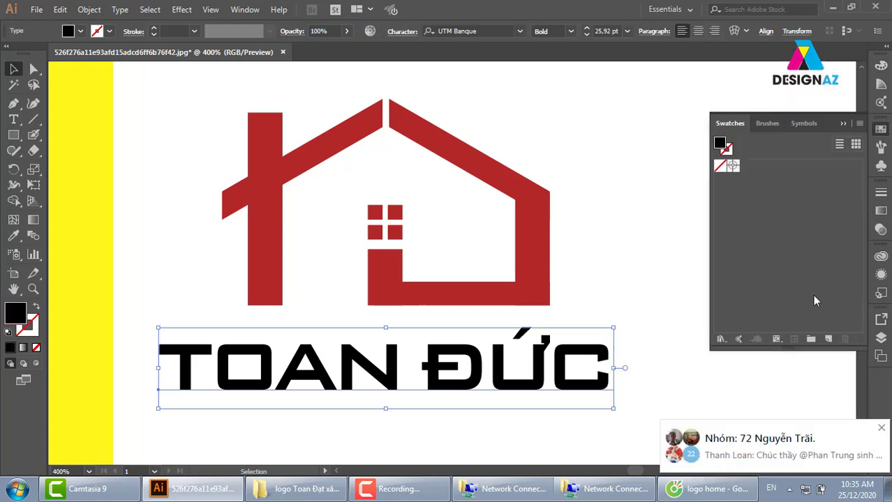
pyautogui.click(881, 428)
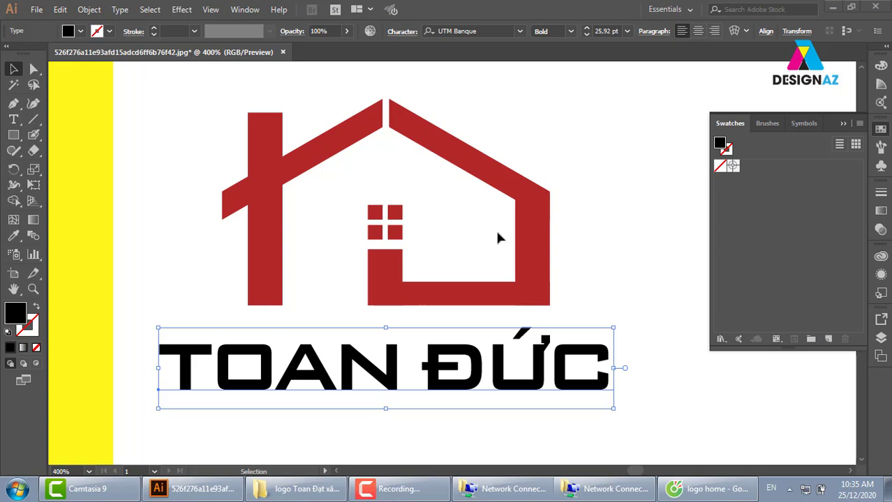
pyautogui.doubleClick(17, 314)
pyautogui.click(670, 238)
pyautogui.press('Return')
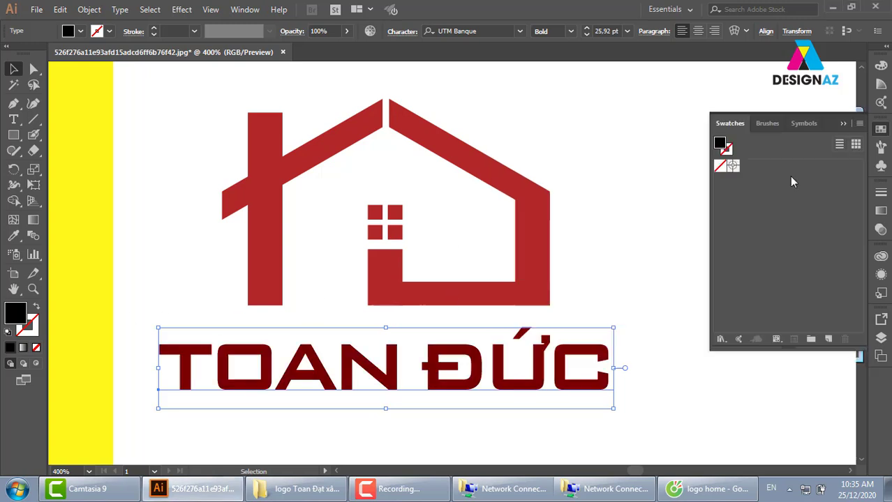
pyautogui.click(630, 286)
pyautogui.scroll(-2, 621, 231)
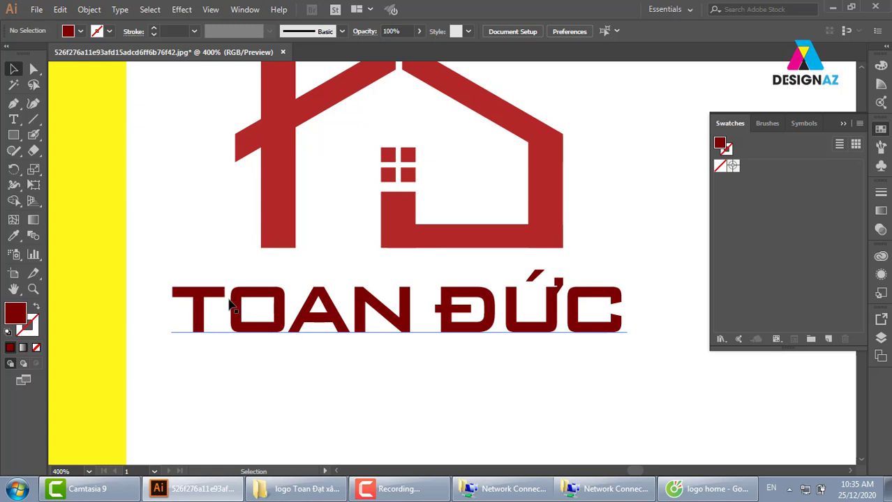
# Kern the gaps between N, Đ, Ứ and C tighter with Alt+Arrow keys.
pyautogui.doubleClick(428, 320)
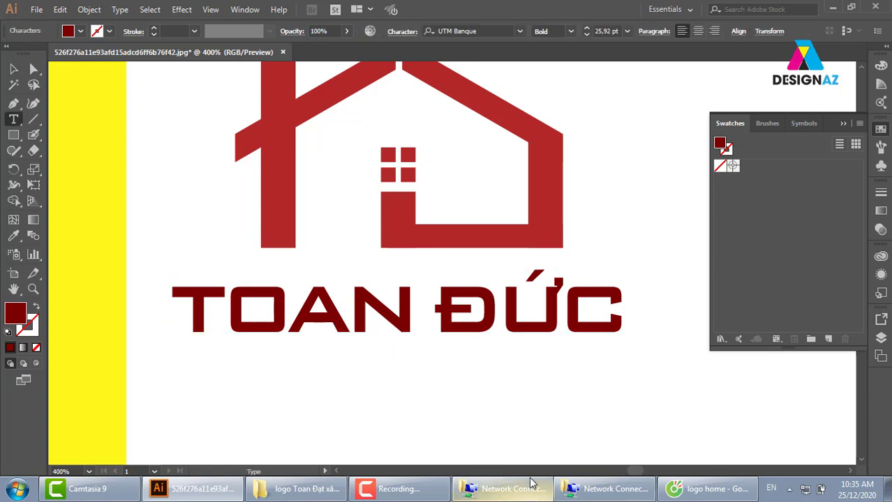
pyautogui.hotkey('alt', 'Left')
pyautogui.hotkey('alt', 'Left')
pyautogui.hotkey('alt', 'Left')
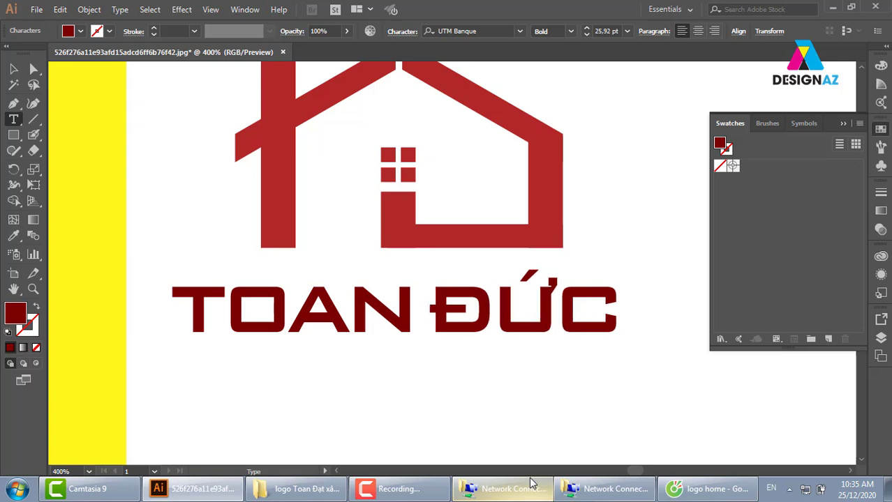
pyautogui.hotkey('alt', 'Left')
pyautogui.hotkey('alt', 'Left')
pyautogui.hotkey('alt', 'Left')
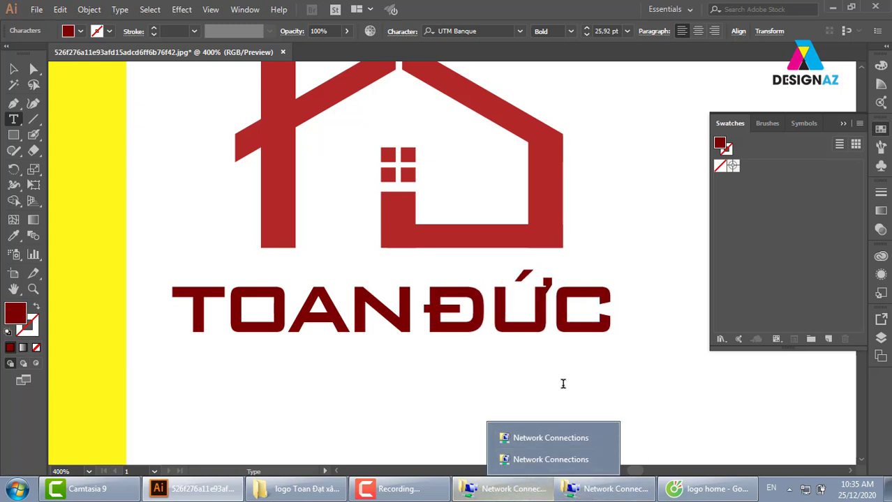
pyautogui.press('Right')
pyautogui.hotkey('alt', 'Left')
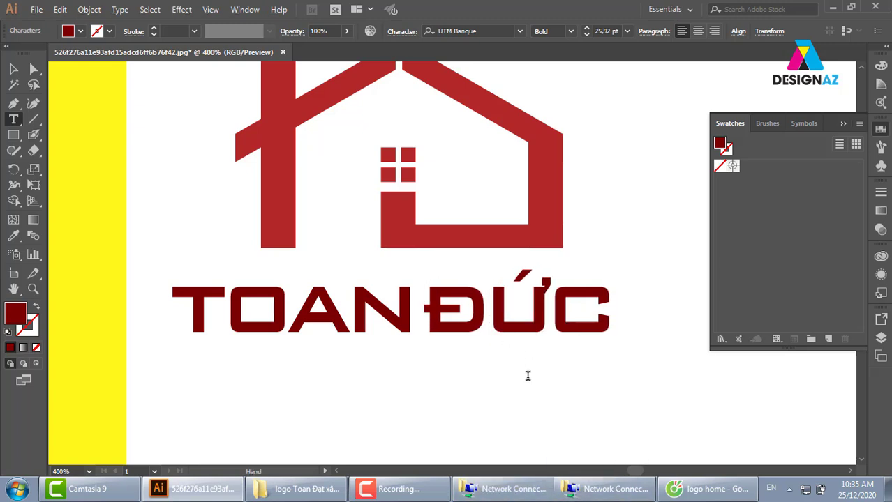
pyautogui.hotkey('alt', 'Left')
pyautogui.hotkey('alt', 'Left')
pyautogui.hotkey('alt', 'Left')
pyautogui.hotkey('alt', 'Left')
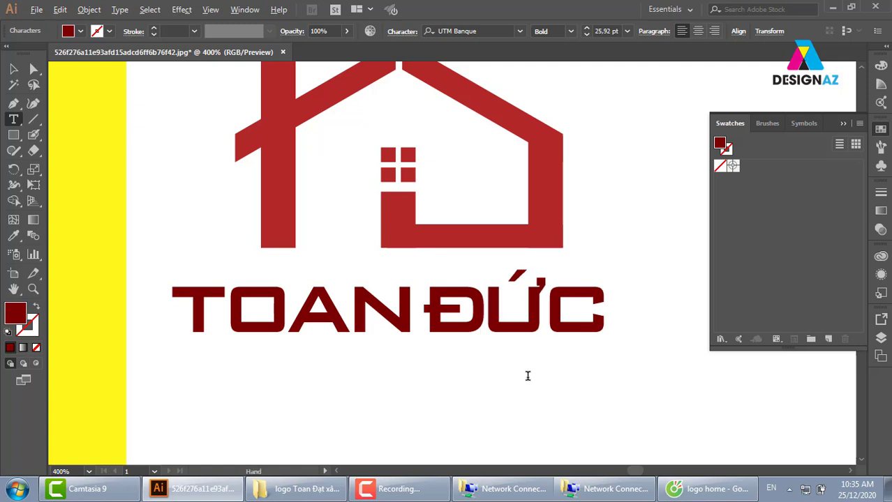
pyautogui.hotkey('alt', 'Right')
pyautogui.press('Right')
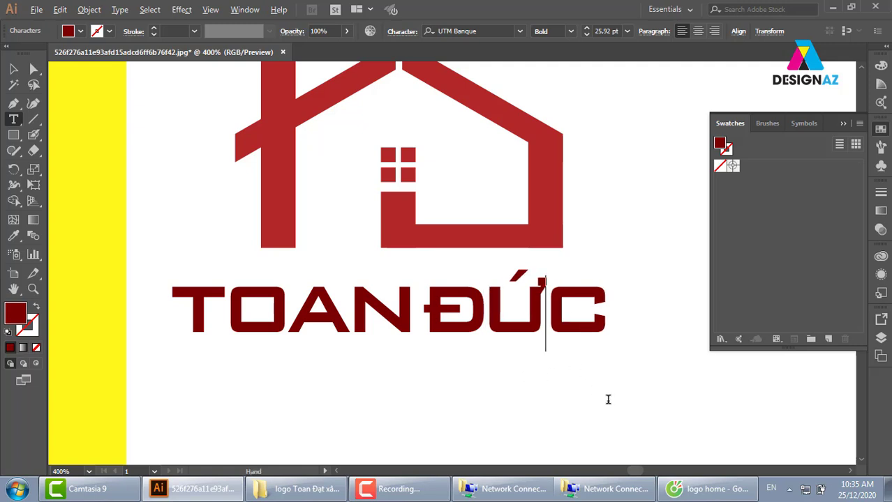
pyautogui.hotkey('alt', 'Left')
pyautogui.hotkey('alt', 'Left')
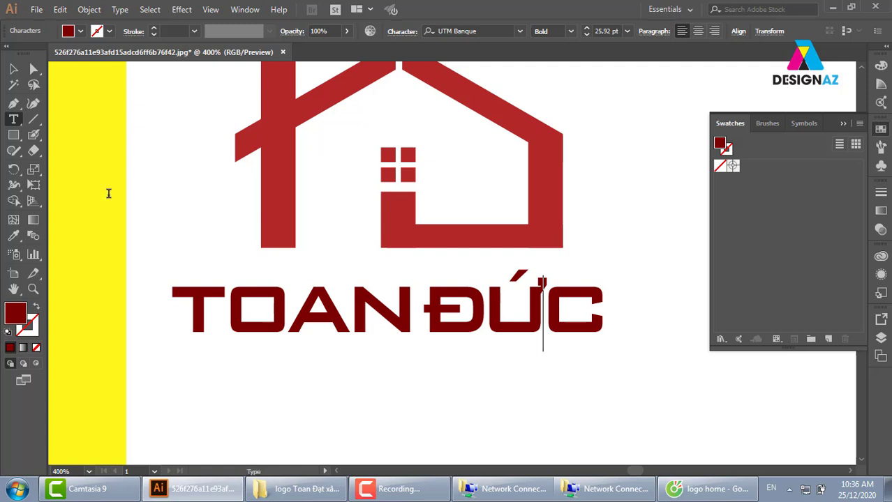
pyautogui.click(13, 68)
pyautogui.click(624, 215)
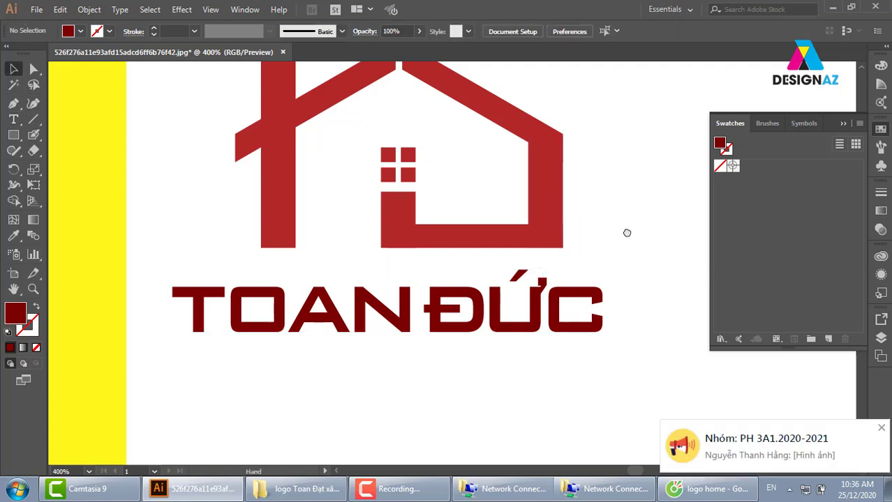
# Select TOAN ĐỨC with the house and horizontally centre them.
pyautogui.moveTo(626, 230); pyautogui.dragTo(589, 265)
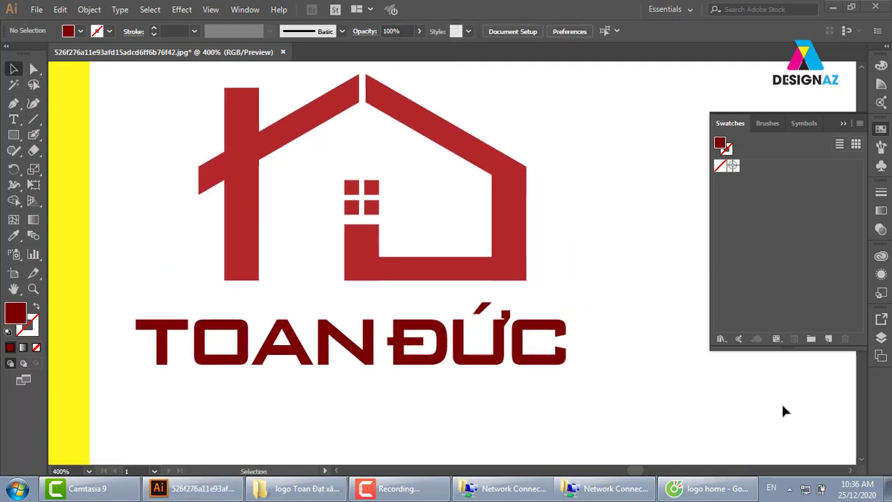
pyautogui.click(527, 338)
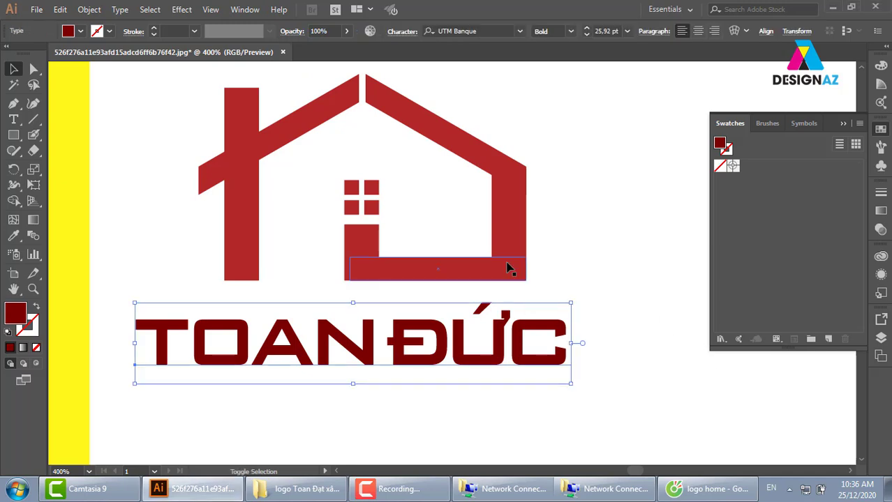
pyautogui.keyDown('shift'); pyautogui.click(509, 265); pyautogui.keyUp('shift')
pyautogui.click(567, 206)
pyautogui.click(510, 336)
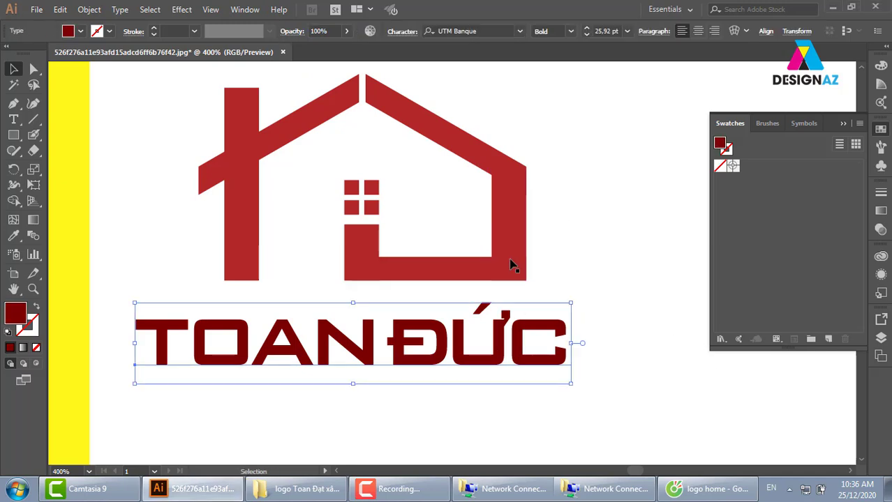
pyautogui.keyDown('shift'); pyautogui.click(436, 134); pyautogui.keyUp('shift')
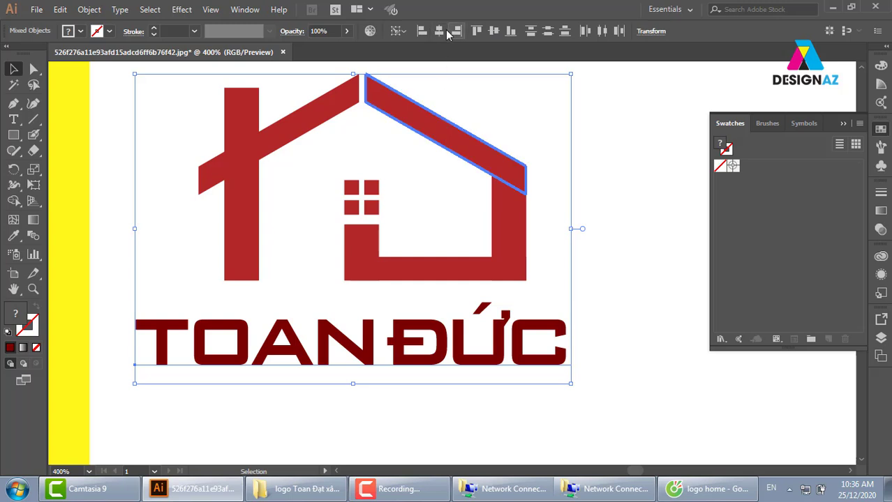
pyautogui.click(439, 31)
# Reselect the text with all house shapes and re-centre it horizontally under the house.
pyautogui.click(579, 210)
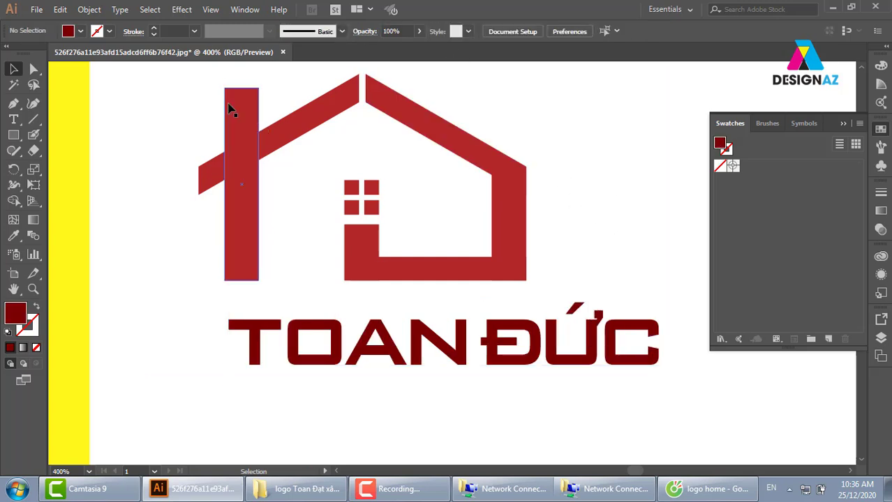
pyautogui.moveTo(170, 89)
pyautogui.mouseDown()
pyautogui.moveTo(494, 219)
pyautogui.moveTo(585, 275)
pyautogui.mouseUp()
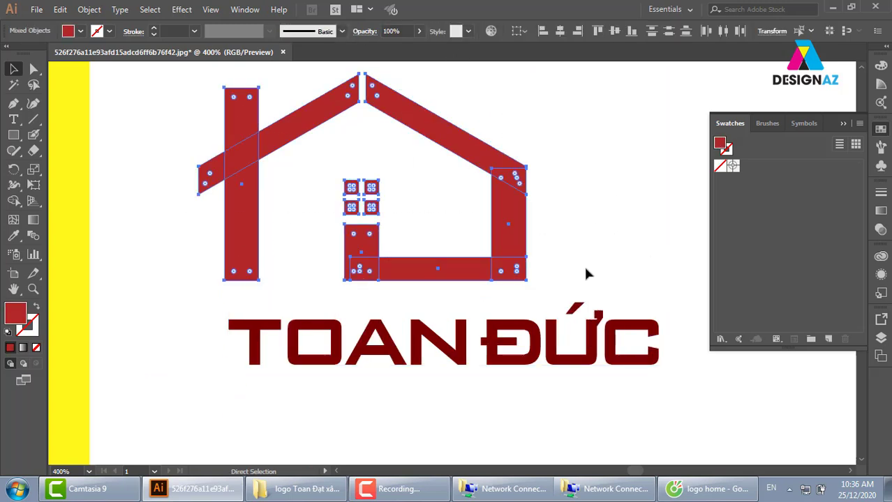
pyautogui.click(617, 193)
pyautogui.click(541, 342)
pyautogui.keyDown('shift'); pyautogui.click(463, 163); pyautogui.keyUp('shift')
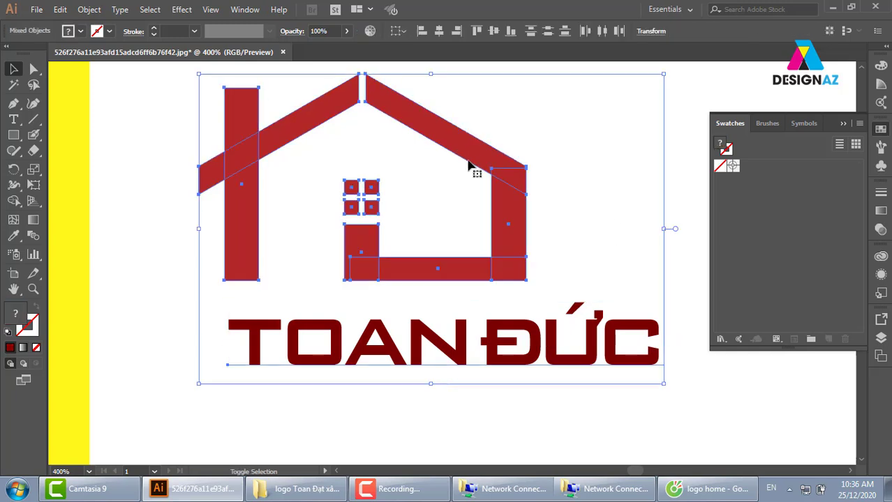
pyautogui.click(438, 32)
pyautogui.click(616, 223)
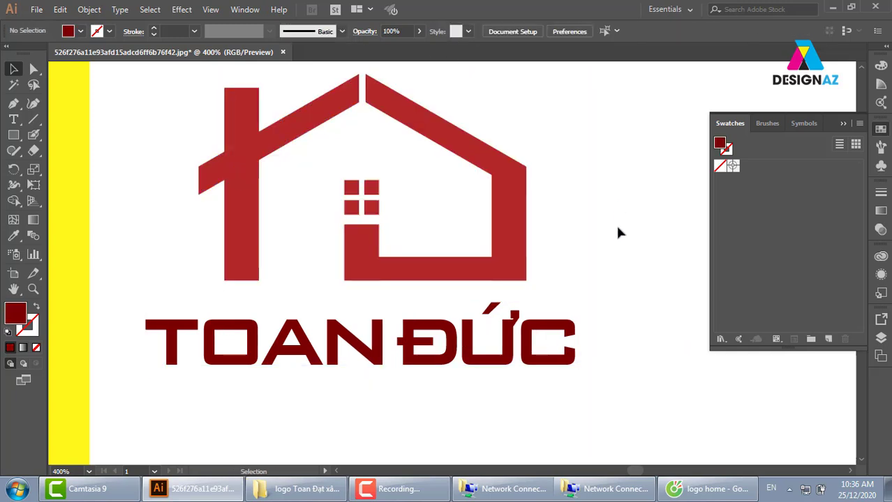
# Zoom in on the red house logo and dismiss the chat notification.
pyautogui.hotkey('ctrl', '-')
pyautogui.hotkey('ctrl', '-')
pyautogui.press('z')
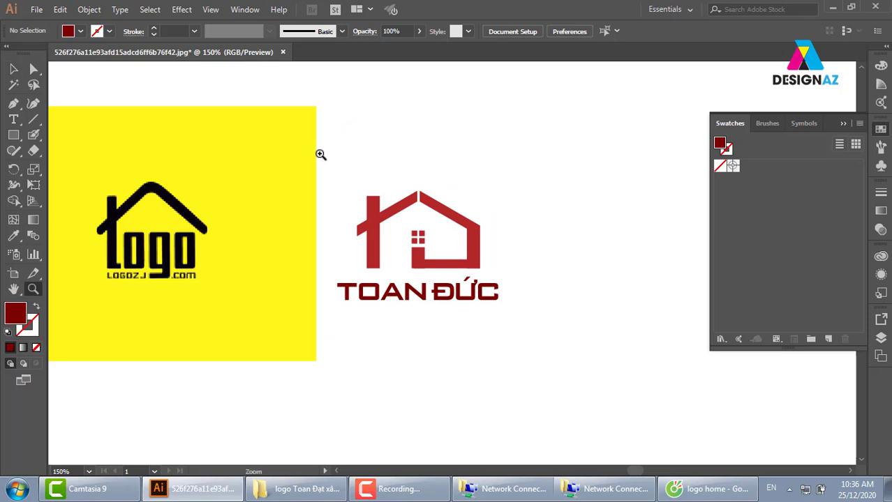
pyautogui.moveTo(318, 154); pyautogui.dragTo(590, 351)
pyautogui.moveTo(458, 289); pyautogui.dragTo(461, 283)
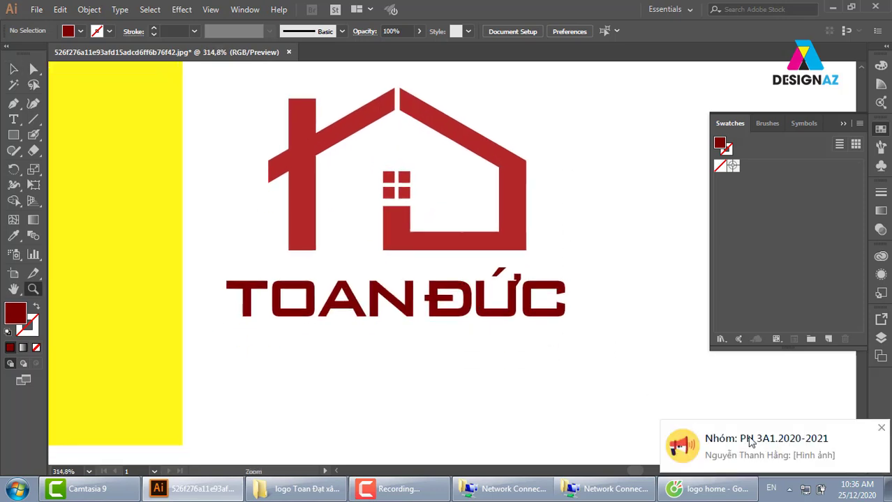
pyautogui.click(881, 426)
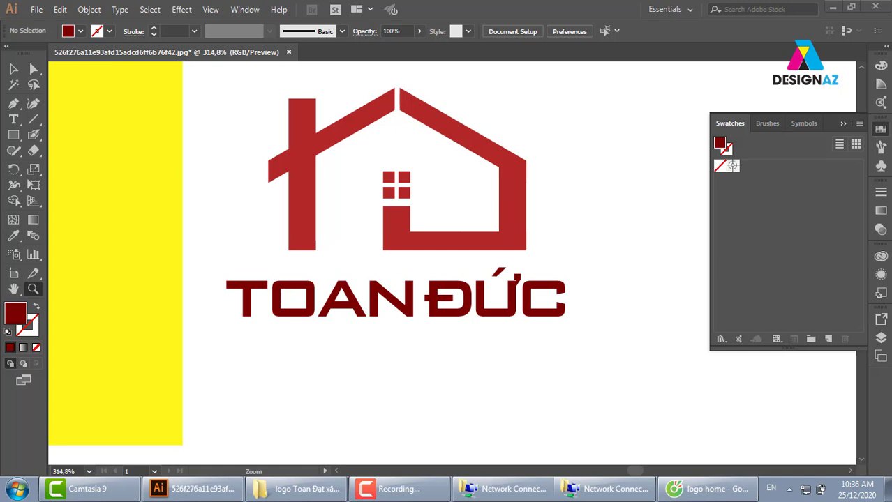
pyautogui.click(13, 120)
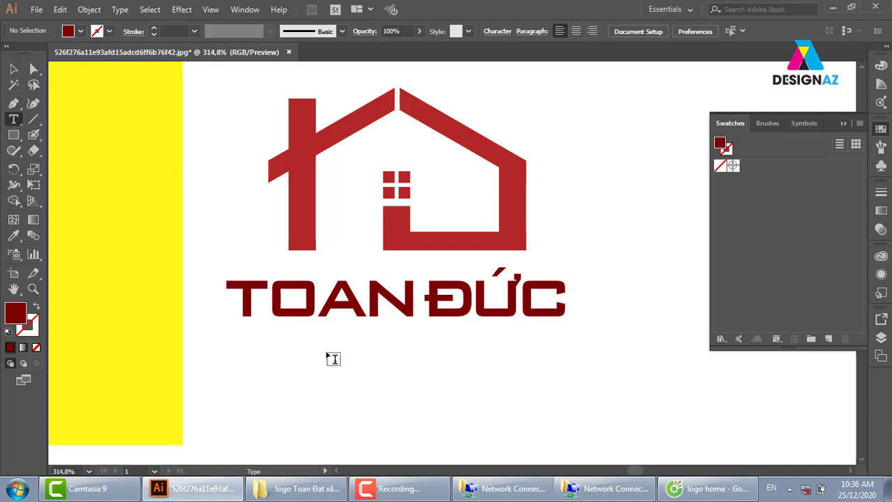
# Add a 'Lorem ipsum' tagline below TOAN ĐỨC and set it to Roboto Regular.
pyautogui.click(326, 355)
pyautogui.click(13, 68)
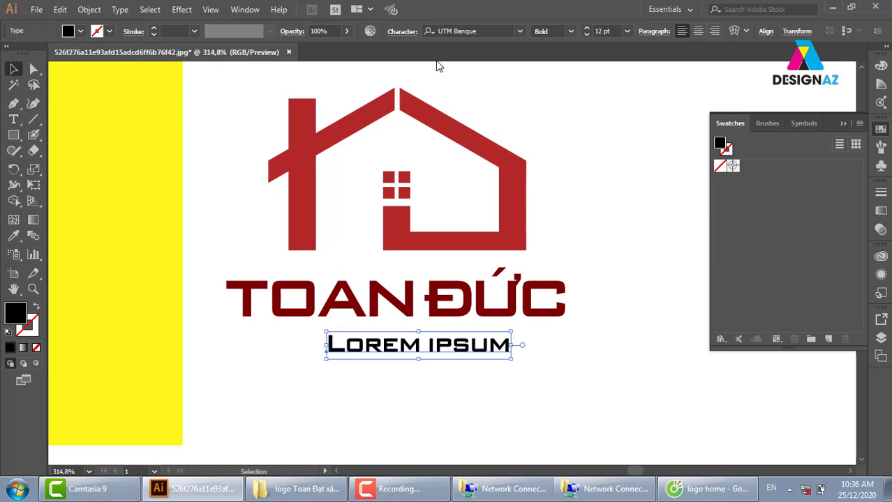
pyautogui.click(480, 31)
pyautogui.write('r')
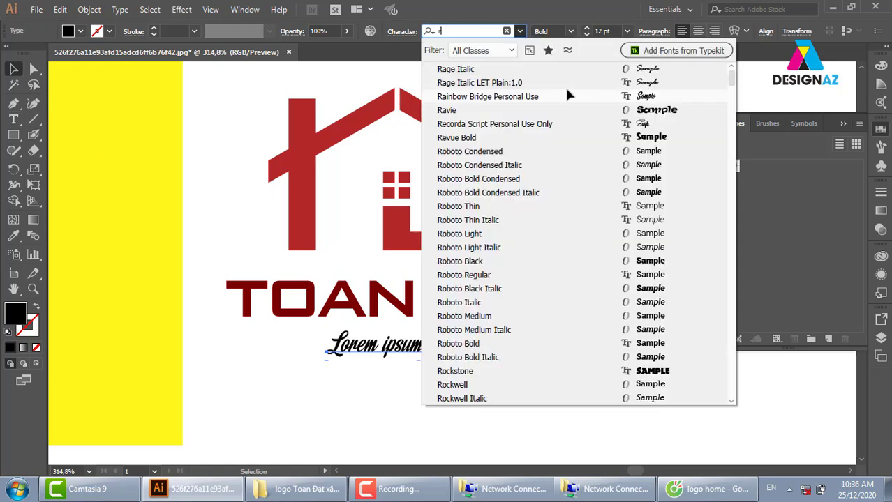
pyautogui.write('o')
pyautogui.click(567, 96)
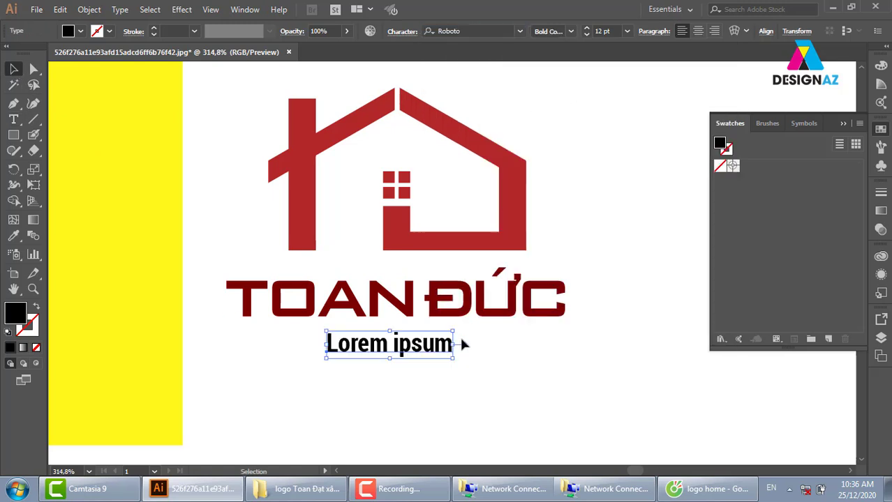
pyautogui.moveTo(453, 332); pyautogui.dragTo(474, 326)
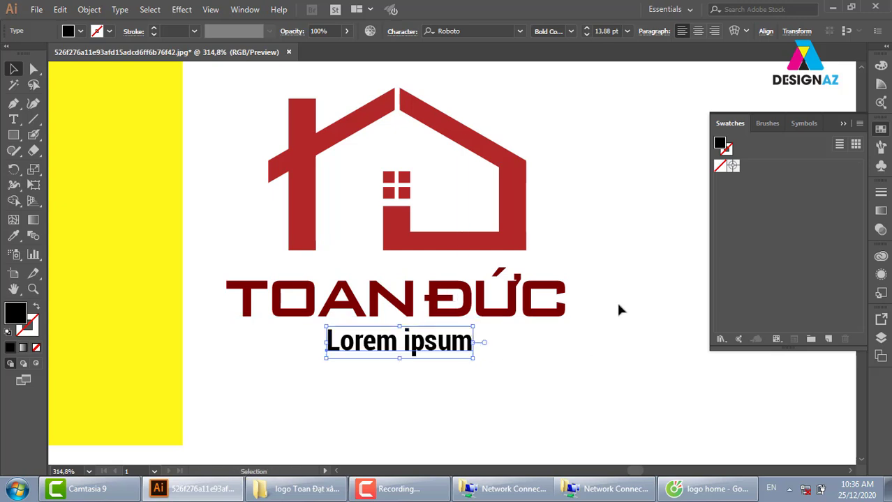
pyautogui.click(570, 32)
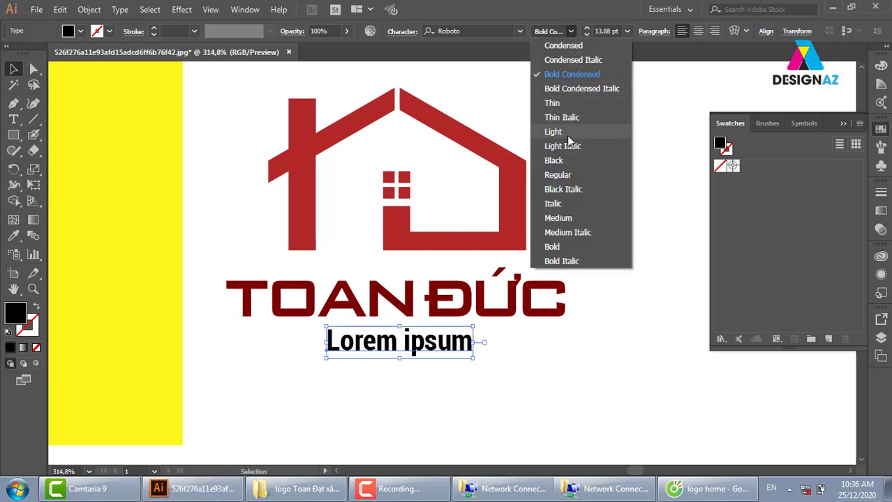
pyautogui.click(568, 173)
# Shrink the tagline slightly and centre it horizontally under TOAN ĐỨC.
pyautogui.click(573, 196)
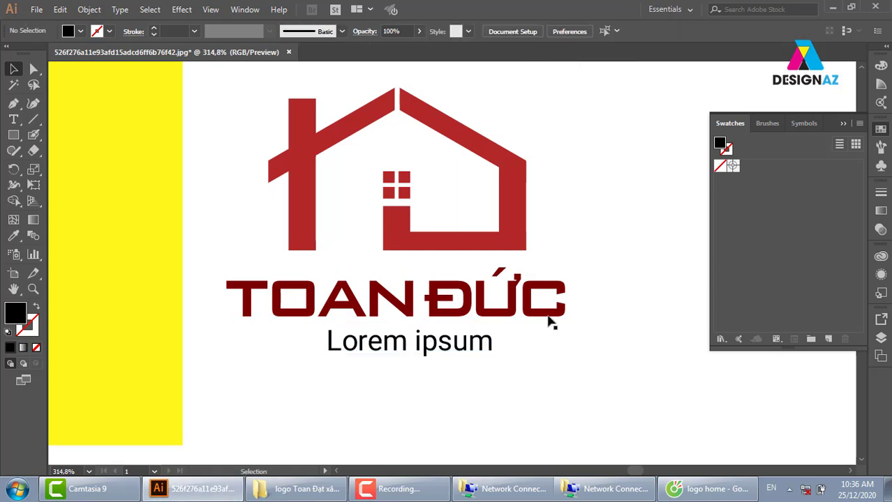
pyautogui.click(471, 350)
pyautogui.moveTo(493, 327); pyautogui.dragTo(480, 329)
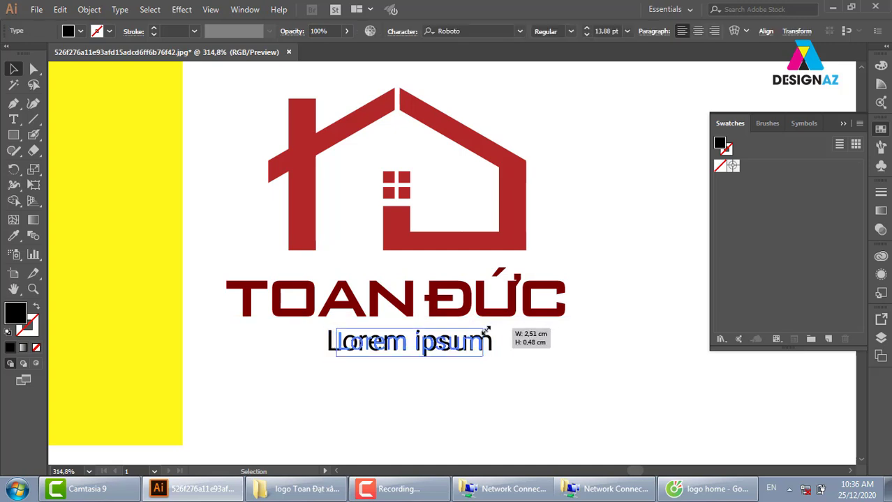
pyautogui.keyDown('shift'); pyautogui.click(464, 319); pyautogui.keyUp('shift')
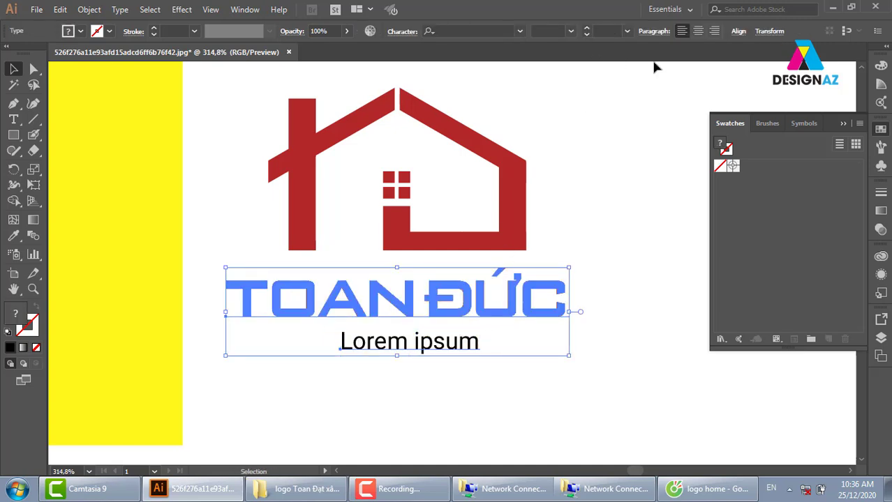
pyautogui.click(738, 32)
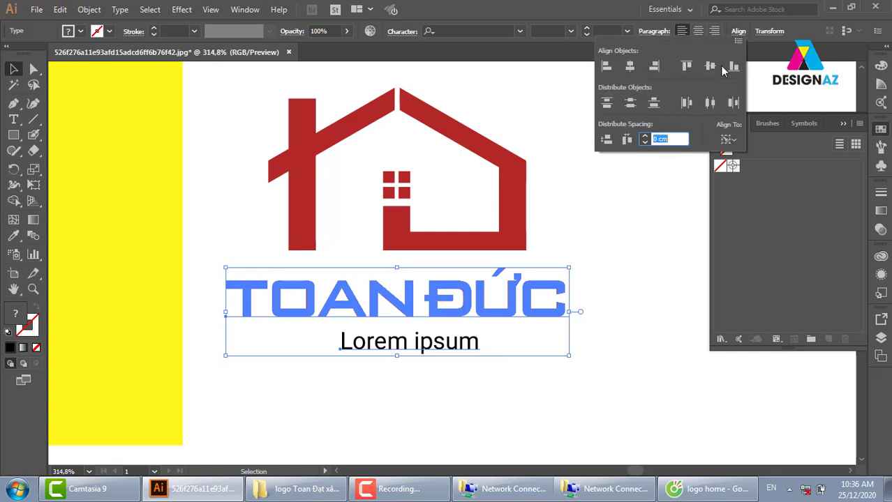
pyautogui.click(635, 68)
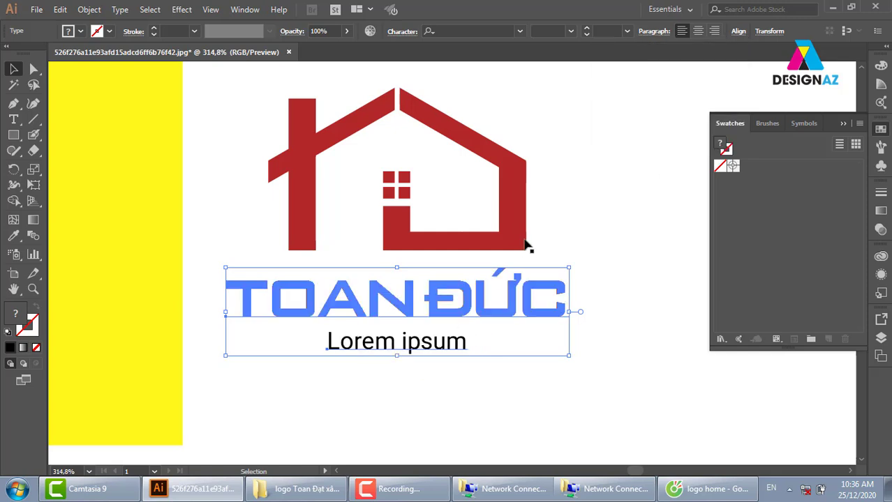
# Nudge the tagline up closer to TOAN ĐỨC.
pyautogui.click(644, 231)
pyautogui.moveTo(438, 353); pyautogui.dragTo(462, 340)
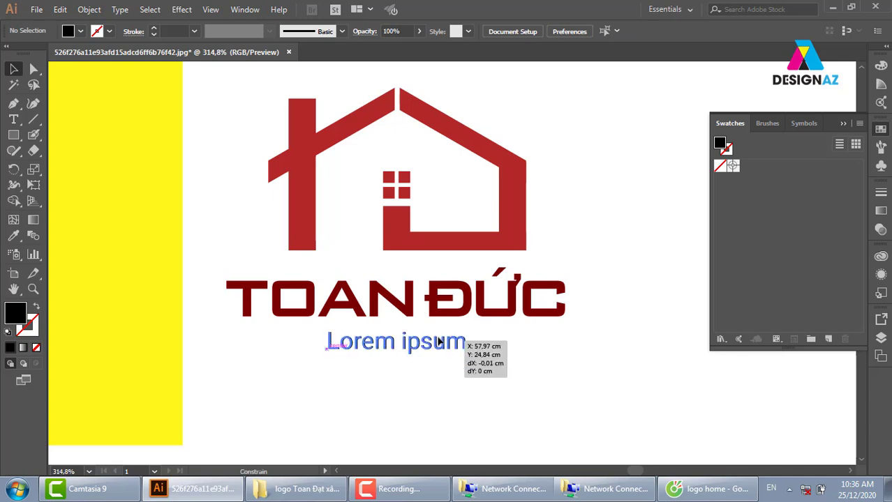
pyautogui.click(593, 335)
pyautogui.hscroll(-3, 567, 356)
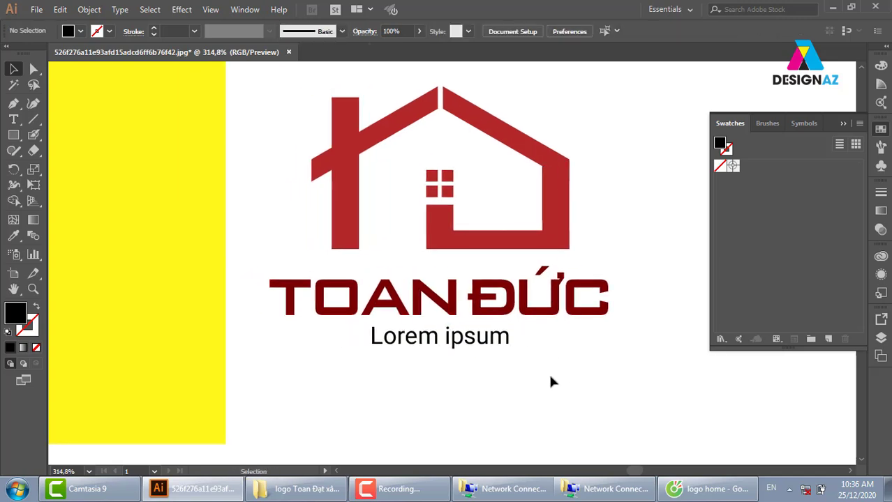
pyautogui.hscroll(-10, 226, 201)
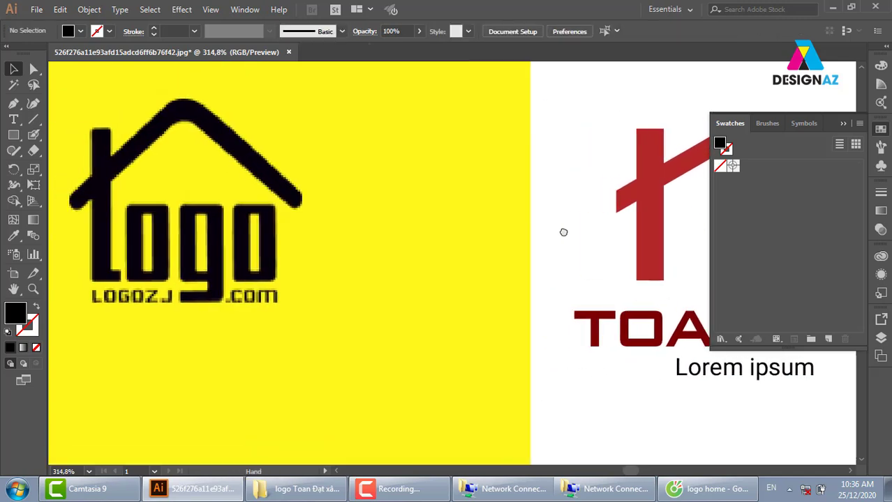
pyautogui.hscroll(-2, 300, 241)
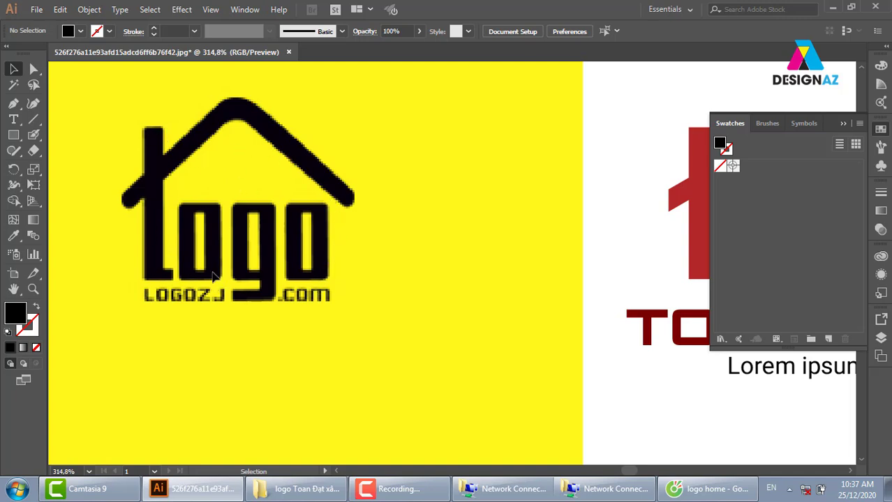
# Recolour the Lorem ipsum tagline grey.
pyautogui.hscroll(10, 414, 285)
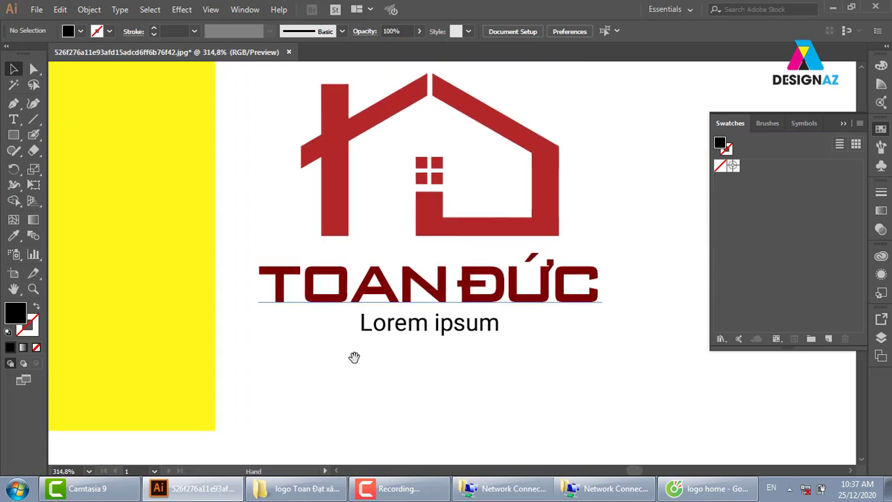
pyautogui.click(413, 334)
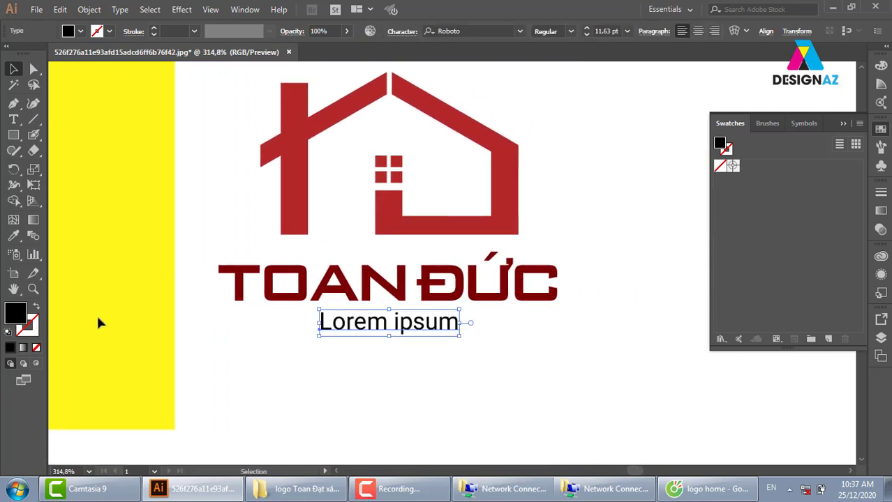
pyautogui.doubleClick(20, 316)
pyautogui.click(514, 263)
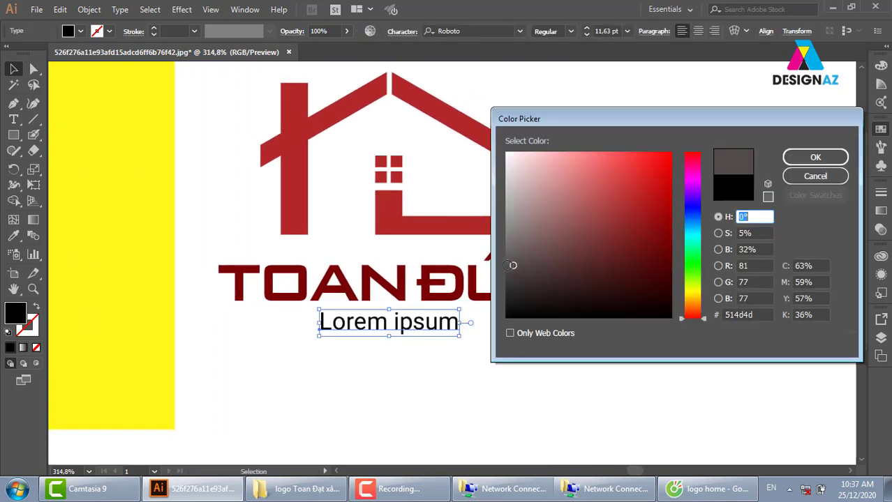
pyautogui.click(814, 157)
pyautogui.click(599, 313)
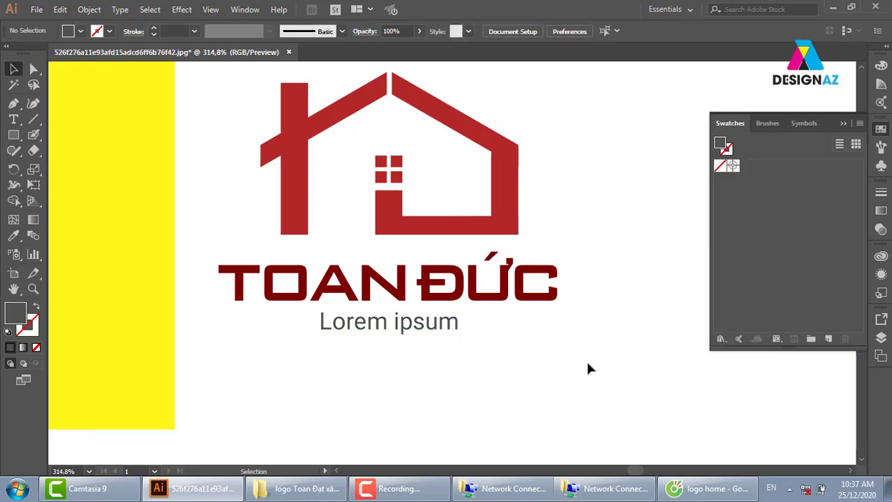
# Draw a thin horizontal line left of the tagline, stroked with the tagline's grey.
pyautogui.moveTo(581, 368); pyautogui.dragTo(605, 360)
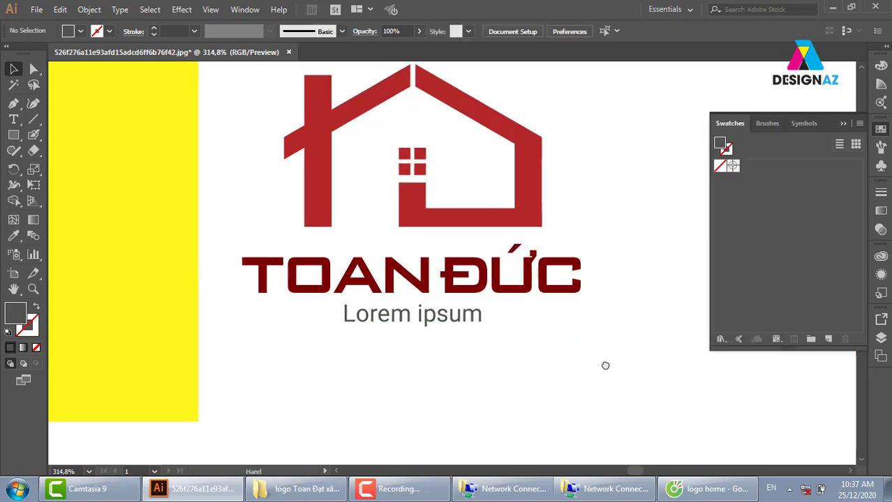
pyautogui.click(33, 119)
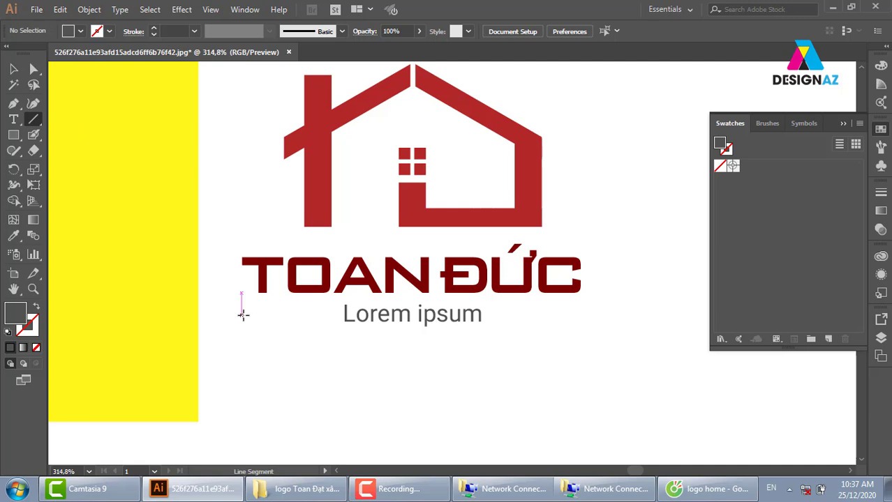
pyautogui.moveTo(241, 315); pyautogui.dragTo(332, 326)
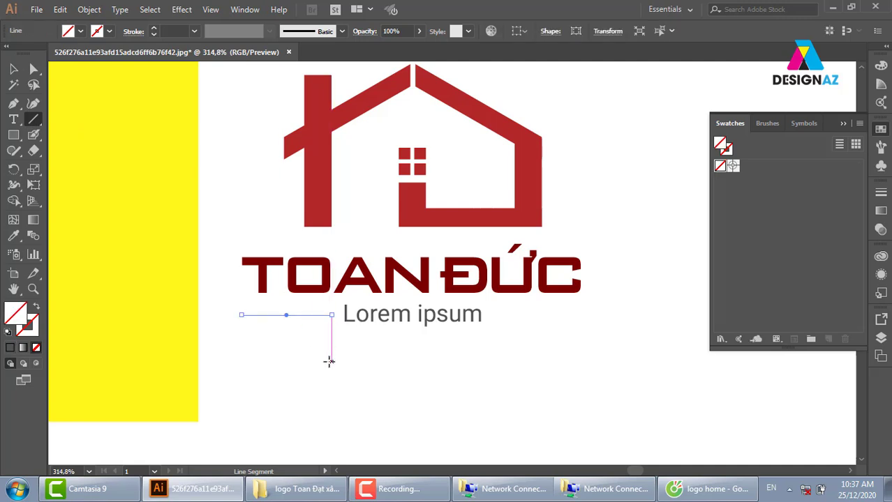
pyautogui.press('i')
pyautogui.click(395, 314)
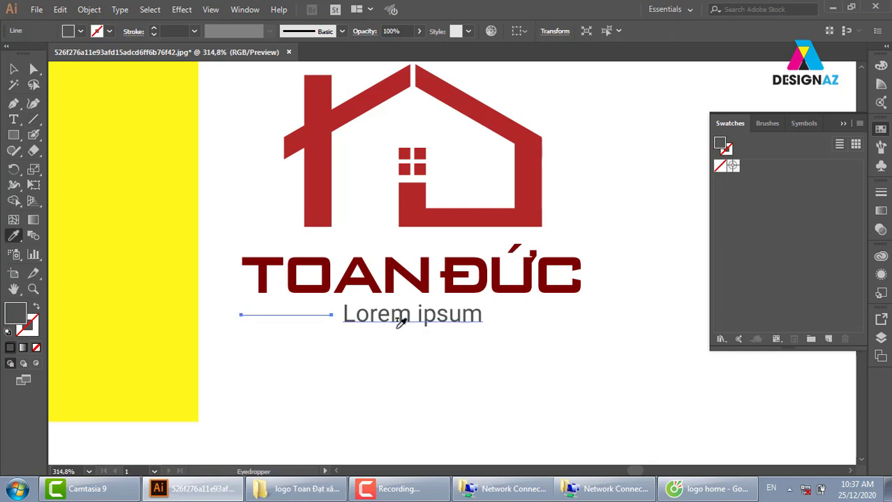
pyautogui.hotkey('shift', 'x')
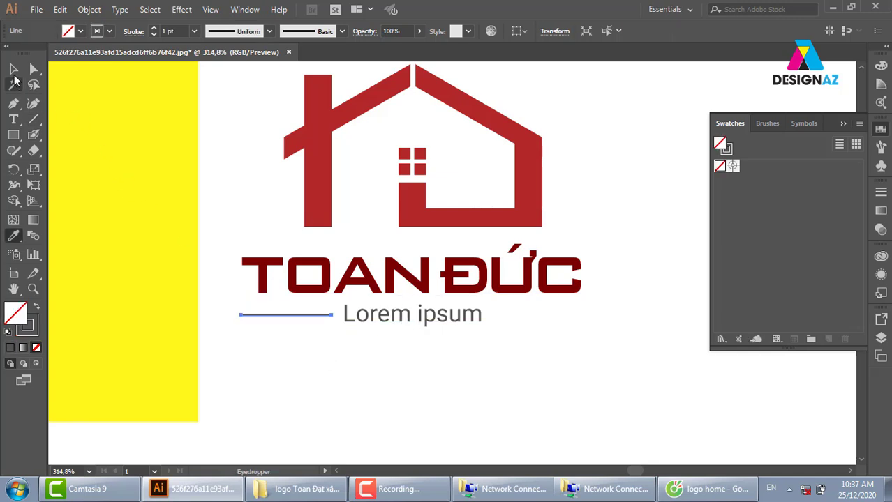
pyautogui.click(13, 69)
pyautogui.click(372, 392)
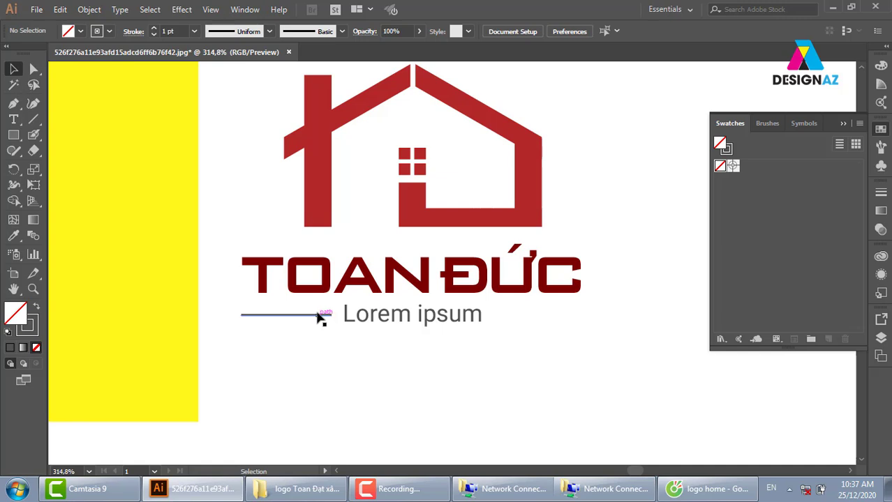
# Duplicate the grey line to the right side of the tagline.
pyautogui.moveTo(321, 317); pyautogui.dragTo(572, 332)
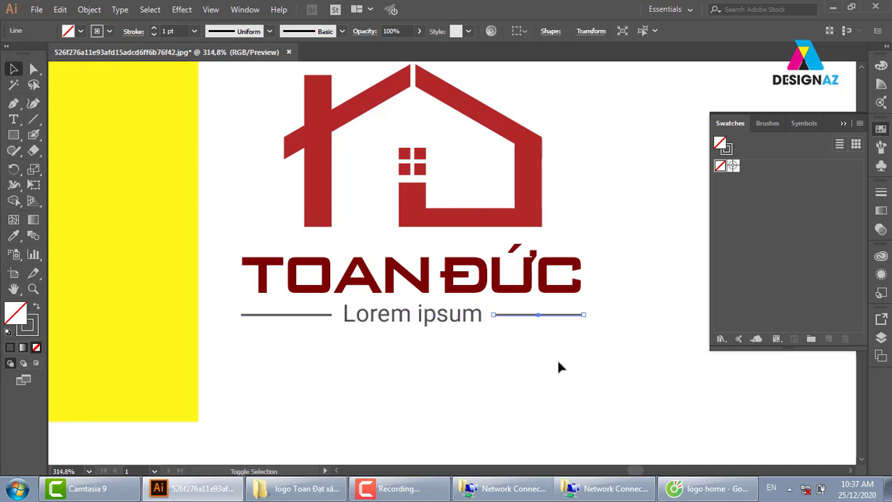
pyautogui.click(561, 401)
pyautogui.press('space')
pyautogui.moveTo(572, 407); pyautogui.dragTo(569, 421)
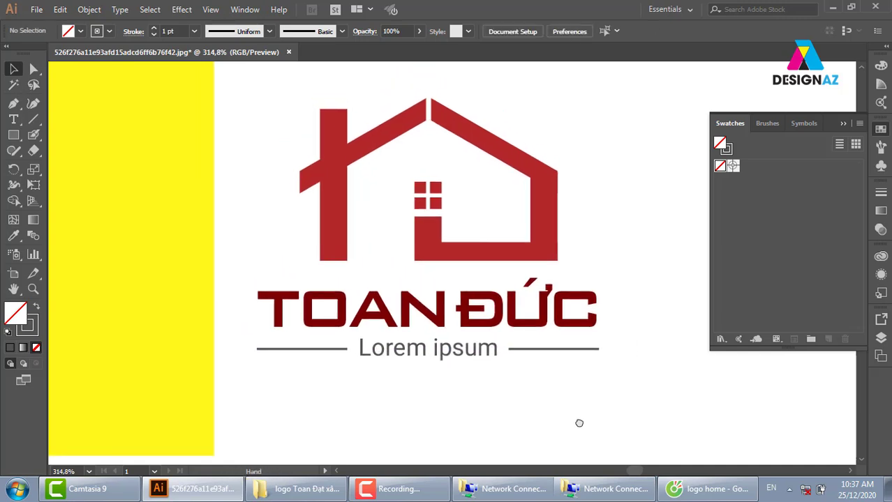
pyautogui.hotkey('ctrl', '-')
pyautogui.hotkey('ctrl', '-')
pyautogui.hotkey('ctrl', '-')
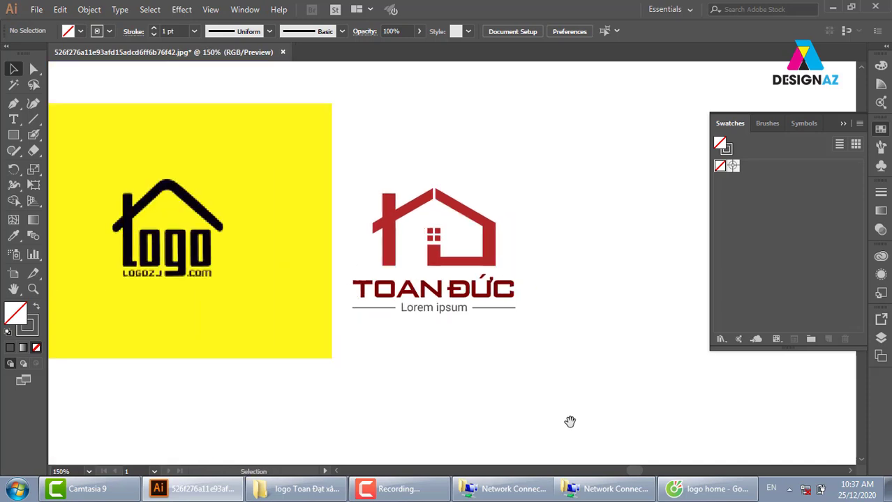
# Zoom in on the TOAN ĐỨC logo and ungroup the house icon's shapes.
pyautogui.press('z')
pyautogui.moveTo(315, 156); pyautogui.dragTo(612, 387)
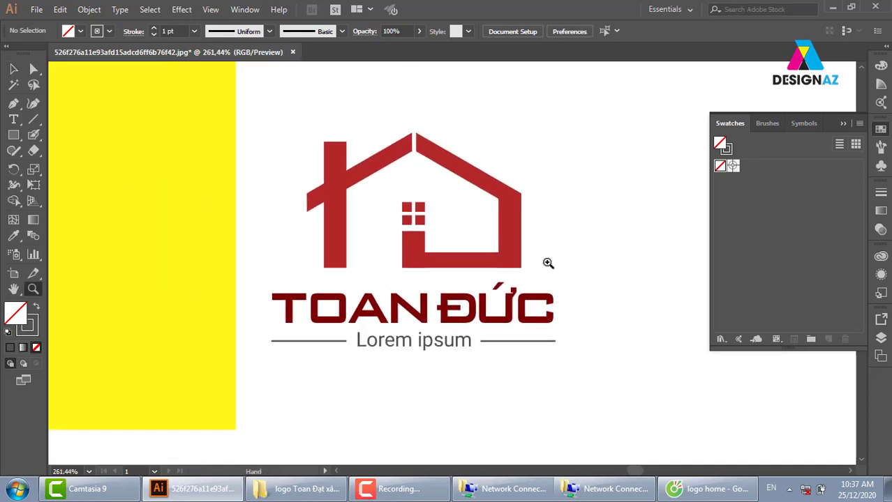
pyautogui.press('v')
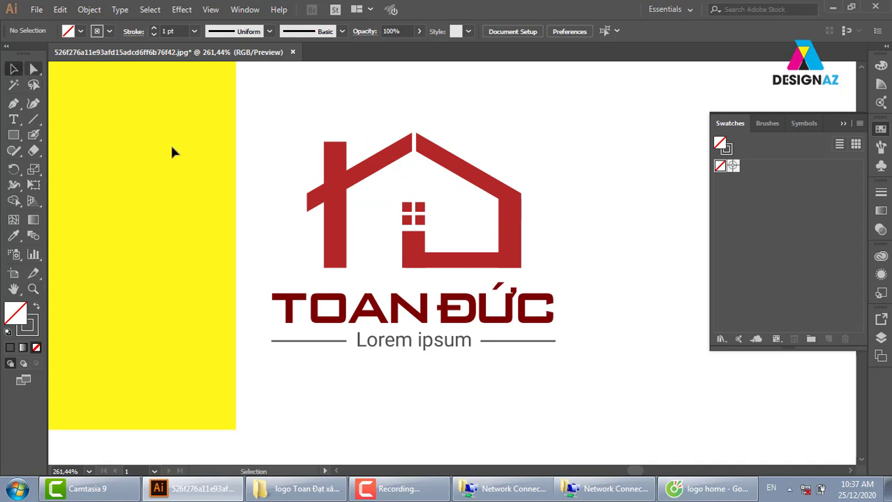
pyautogui.moveTo(525, 137)
pyautogui.mouseDown()
pyautogui.moveTo(472, 230)
pyautogui.moveTo(408, 259)
pyautogui.mouseUp()
pyautogui.rightClick(485, 170)
pyautogui.click(525, 269)
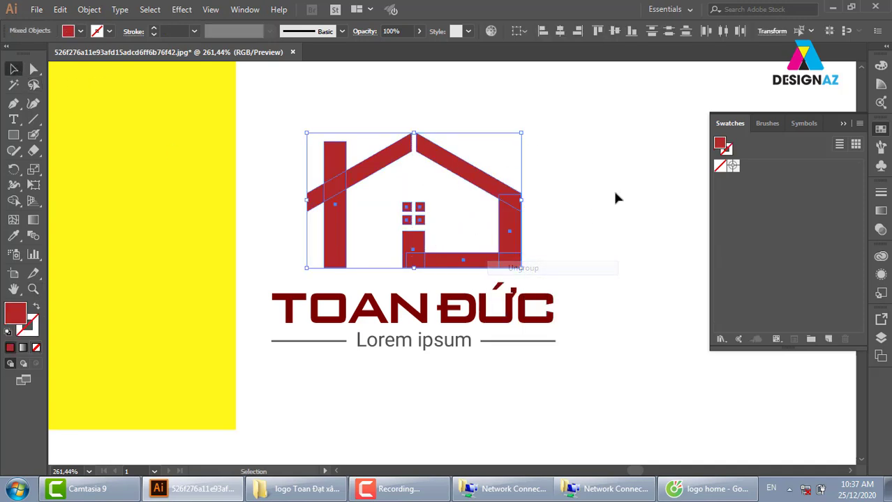
pyautogui.moveTo(607, 145); pyautogui.dragTo(413, 270)
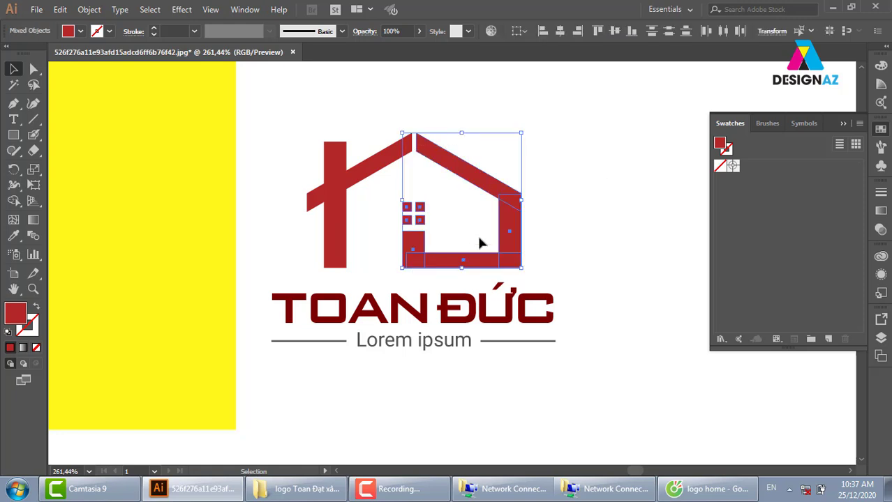
# Try the wordmark's dark red on the house's right part, then undo it.
pyautogui.press('i')
pyautogui.click(430, 307)
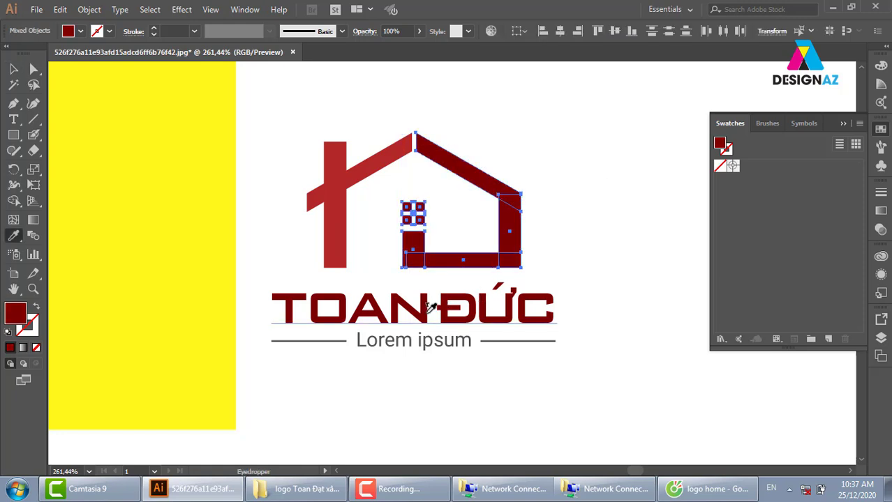
pyautogui.click(17, 71)
pyautogui.click(567, 145)
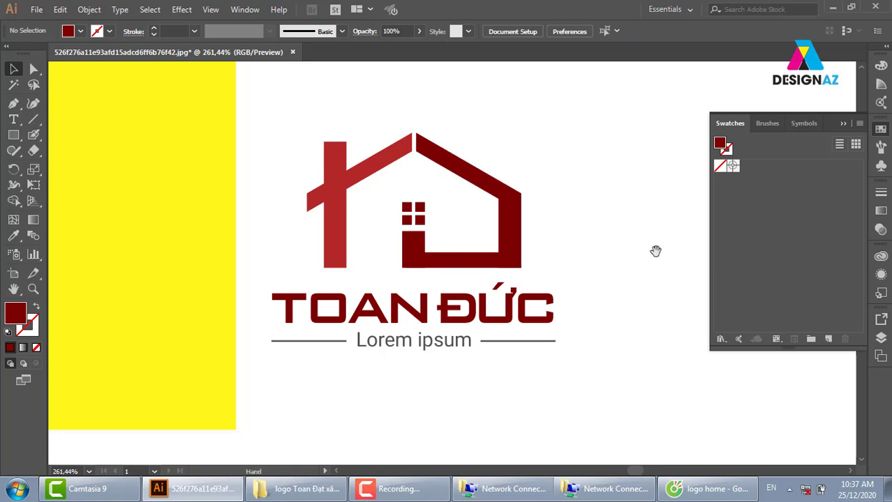
pyautogui.moveTo(656, 250); pyautogui.dragTo(631, 252)
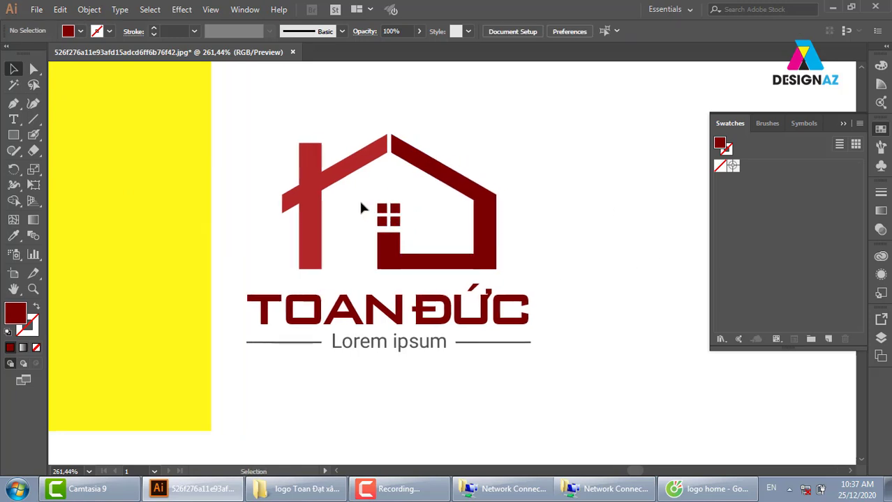
pyautogui.hotkey('ctrl', 'z')
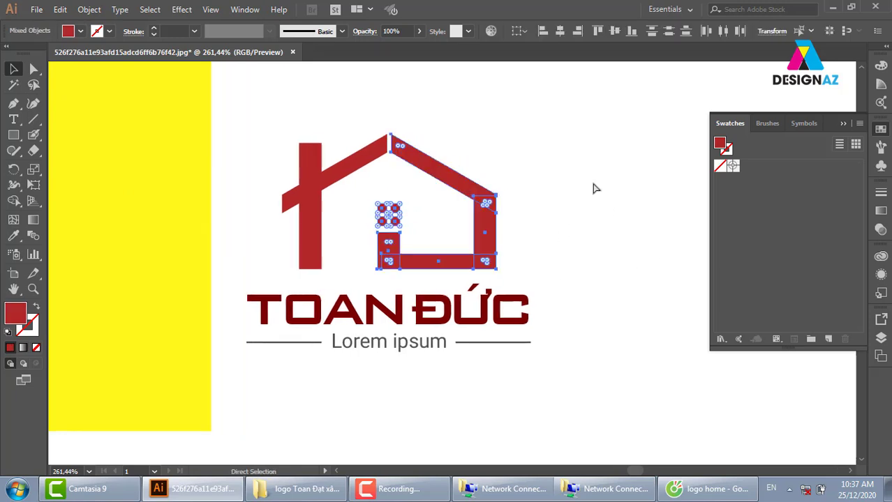
# Apply the house's bright red to the TOAN ĐỨC wordmark.
pyautogui.press('v')
pyautogui.click(590, 173)
pyautogui.moveTo(259, 111); pyautogui.dragTo(571, 313)
pyautogui.press('i')
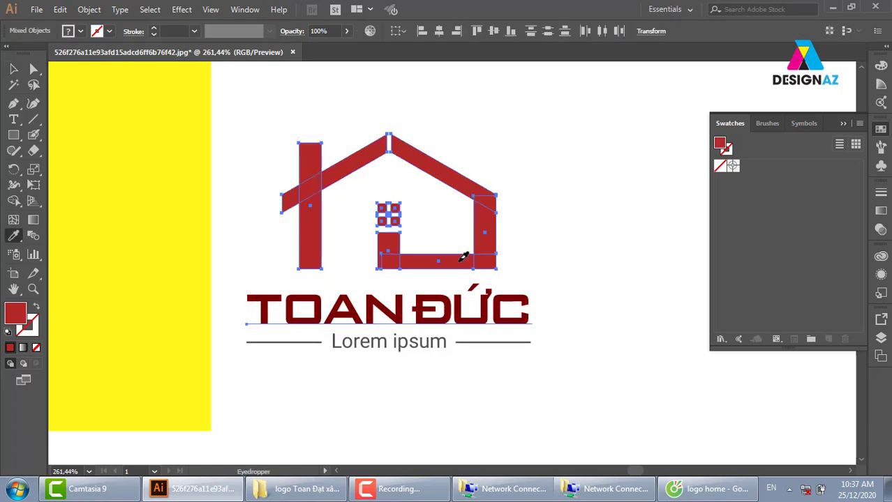
pyautogui.click(463, 257)
pyautogui.press('v')
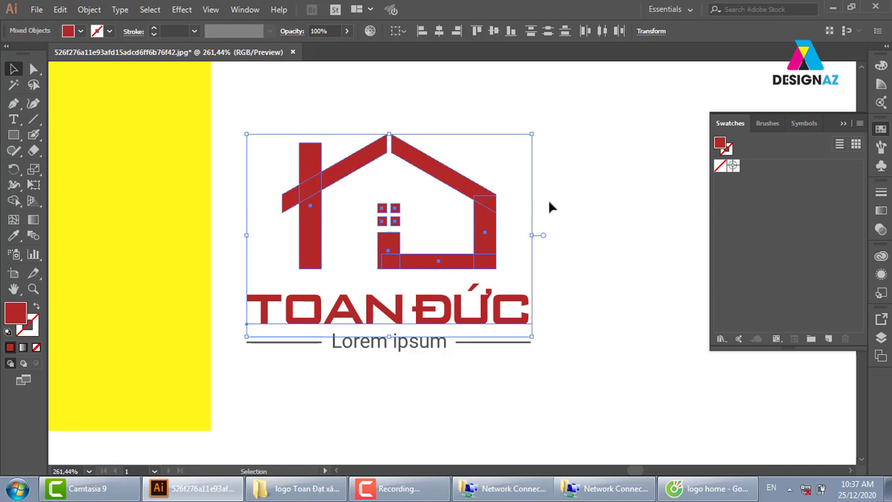
pyautogui.click(614, 298)
pyautogui.moveTo(614, 298); pyautogui.dragTo(612, 278)
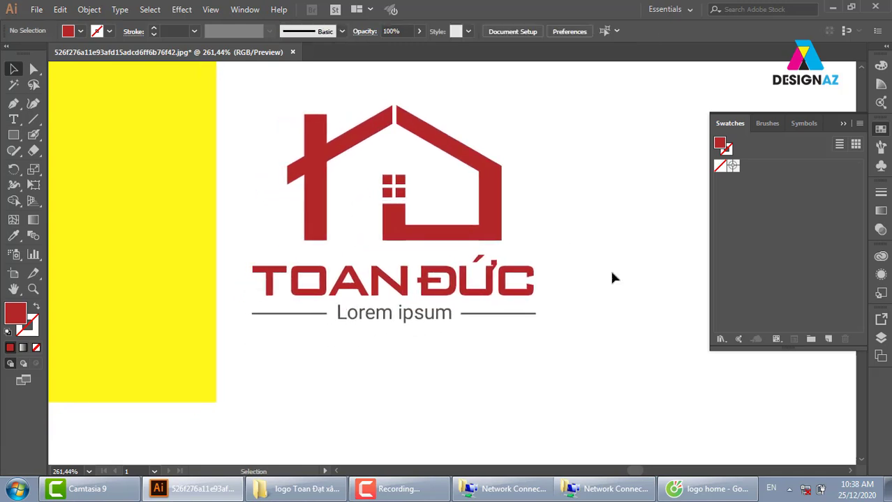
# Zoom in closely on the house icon and inspect the tall bar's top corner.
pyautogui.click(451, 283)
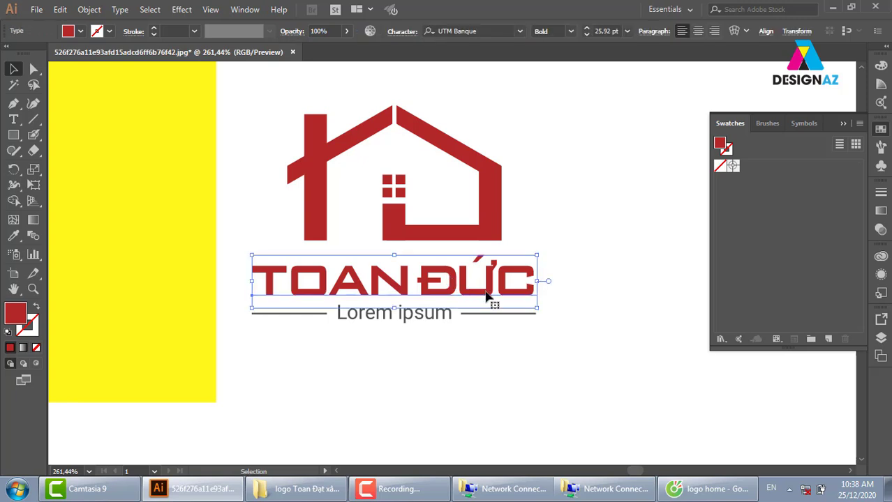
pyautogui.click(586, 256)
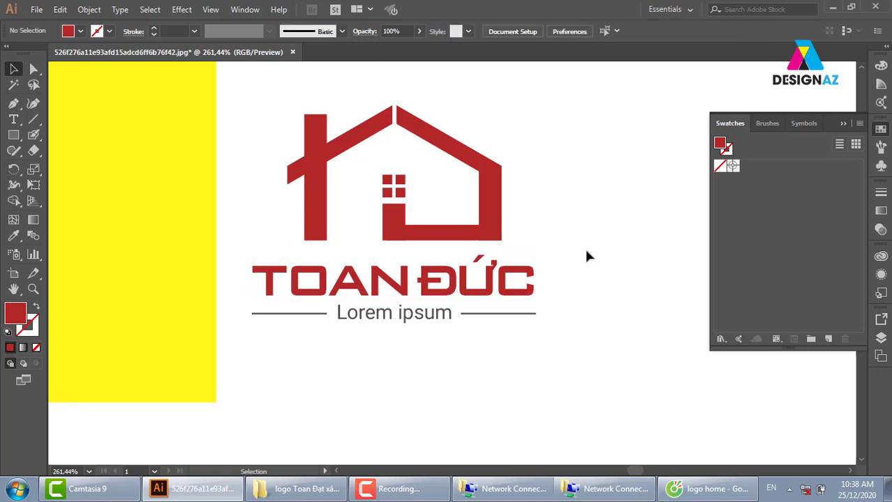
pyautogui.press('z')
pyautogui.moveTo(247, 96); pyautogui.dragTo(569, 288)
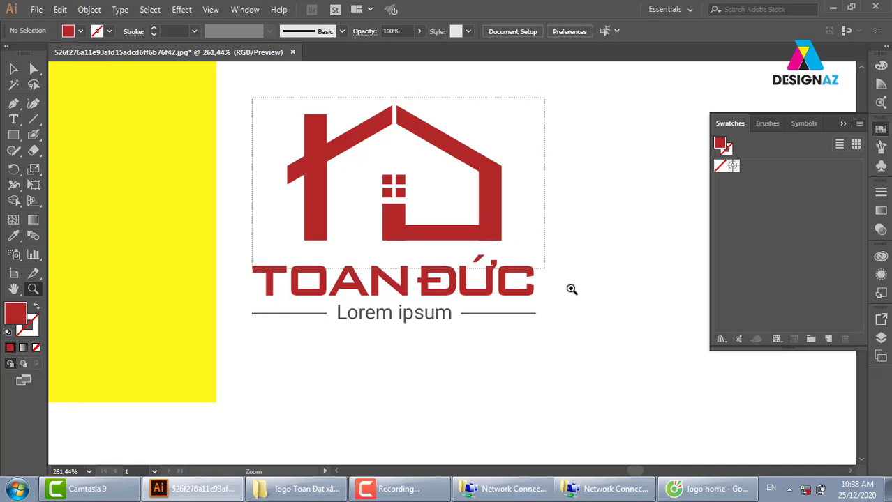
pyautogui.moveTo(334, 134); pyautogui.dragTo(346, 164)
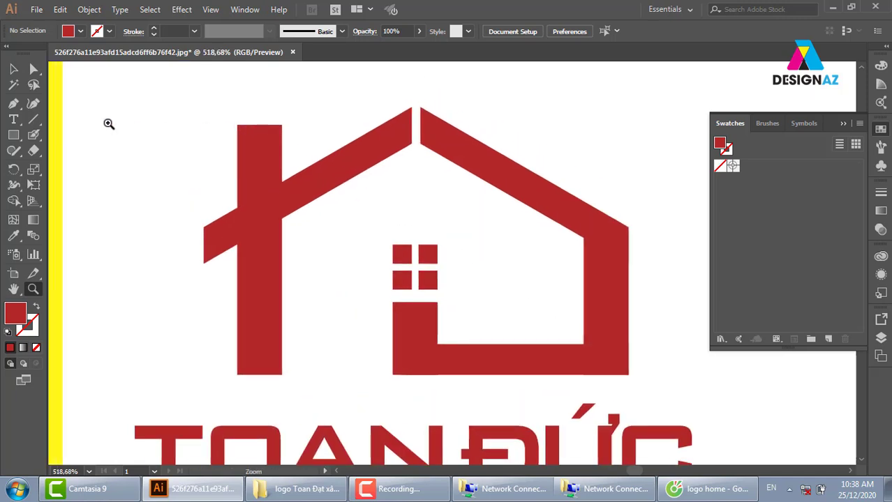
pyautogui.press('a')
pyautogui.click(238, 126)
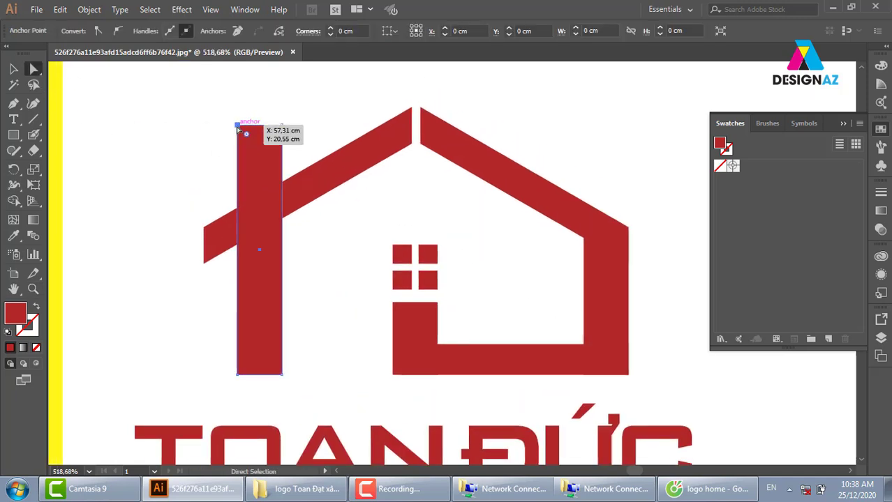
pyautogui.press('v')
# Copy the left roof piece upward and Shape Builder away the bar's top above it.
pyautogui.click(349, 181)
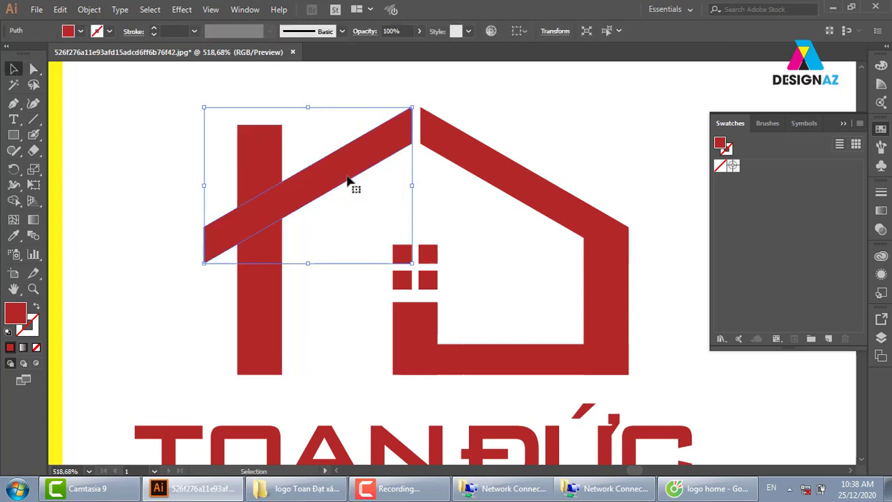
pyautogui.moveTo(333, 178); pyautogui.dragTo(298, 95)
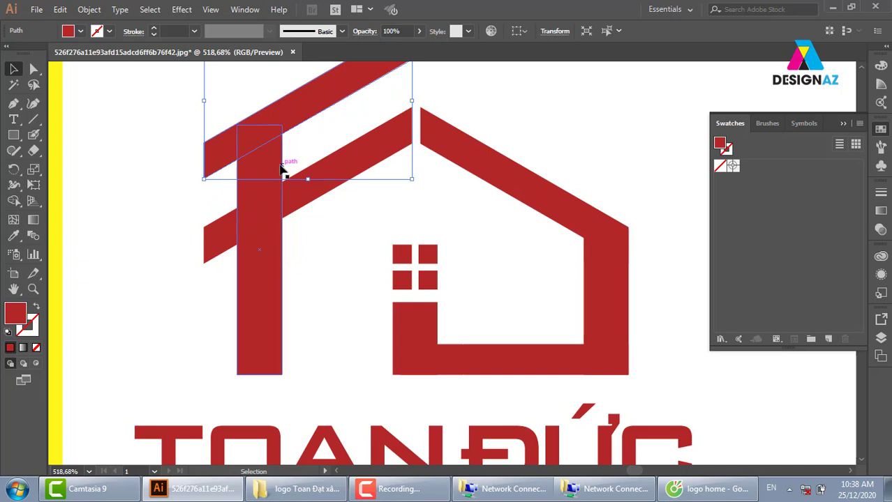
pyautogui.keyDown('shift'); pyautogui.click(269, 166); pyautogui.keyUp('shift')
pyautogui.click(15, 221)
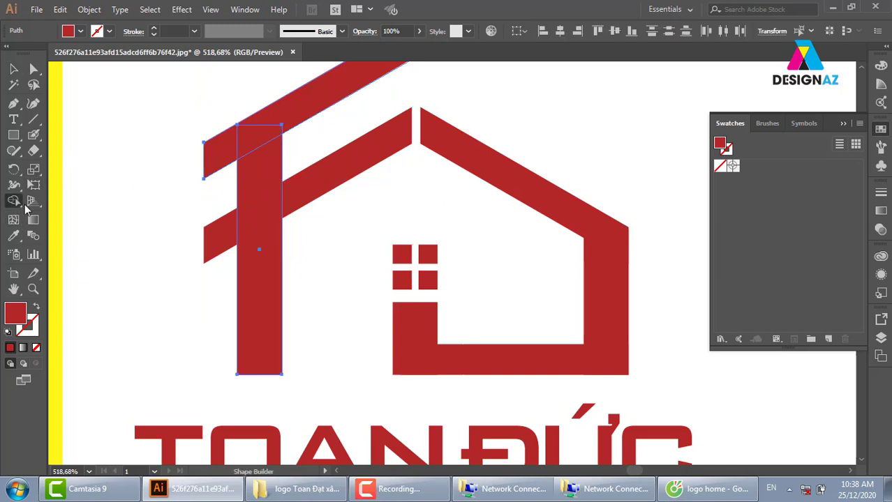
pyautogui.moveTo(149, 204); pyautogui.dragTo(265, 143)
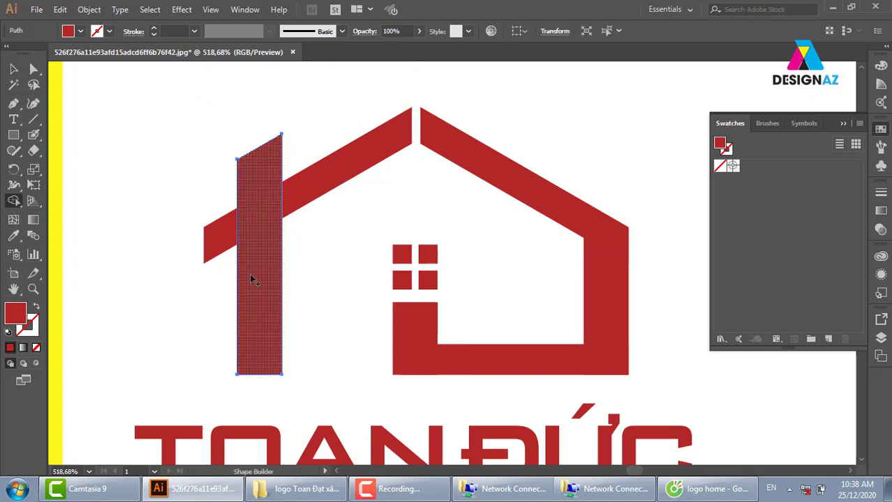
pyautogui.click(13, 69)
pyautogui.click(99, 162)
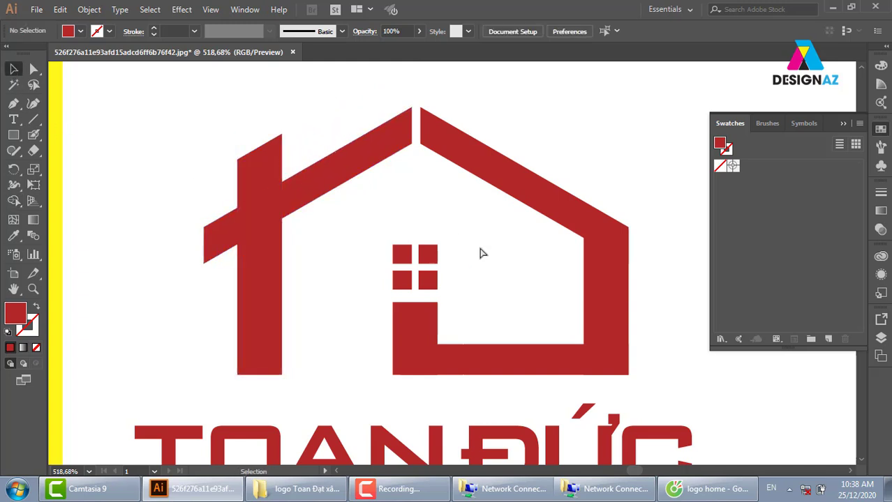
pyautogui.hotkey('ctrl', '-')
pyautogui.hotkey('ctrl', '-')
pyautogui.hotkey('ctrl', '-')
pyautogui.hotkey('ctrl', '-')
# Zoom in on the house and inspect the left bar's and bottom bar's corner points.
pyautogui.press('z')
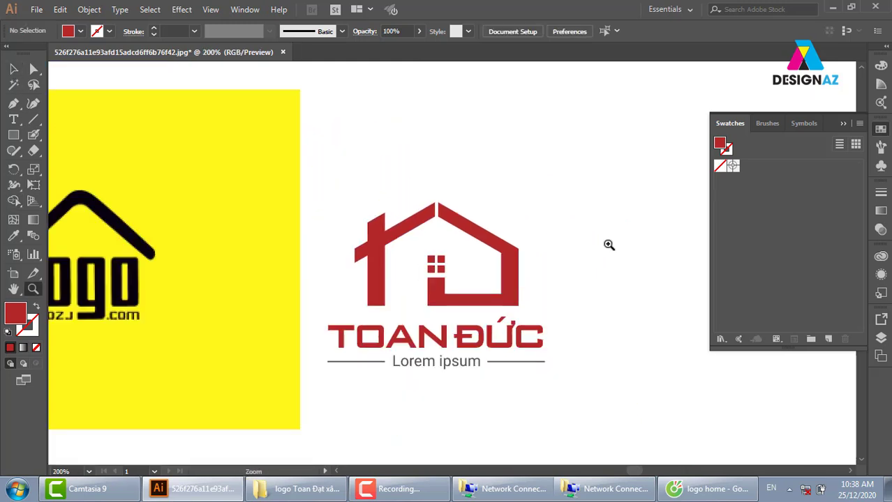
pyautogui.moveTo(275, 167); pyautogui.dragTo(614, 330)
pyautogui.moveTo(502, 303); pyautogui.dragTo(511, 259)
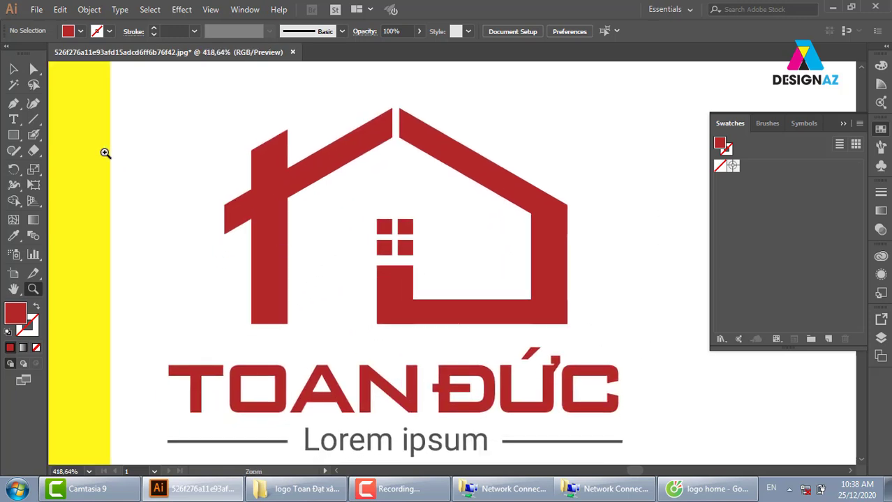
pyautogui.click(13, 68)
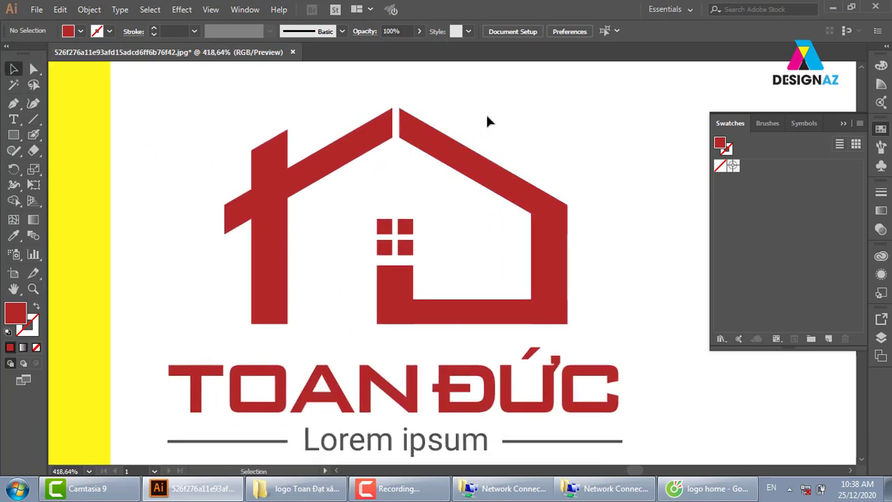
pyautogui.click(279, 303)
pyautogui.click(34, 68)
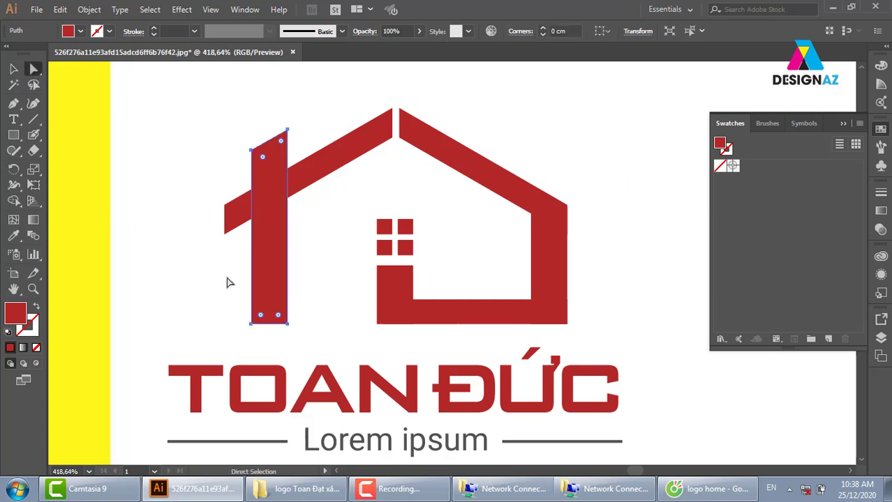
pyautogui.moveTo(259, 317); pyautogui.dragTo(253, 324)
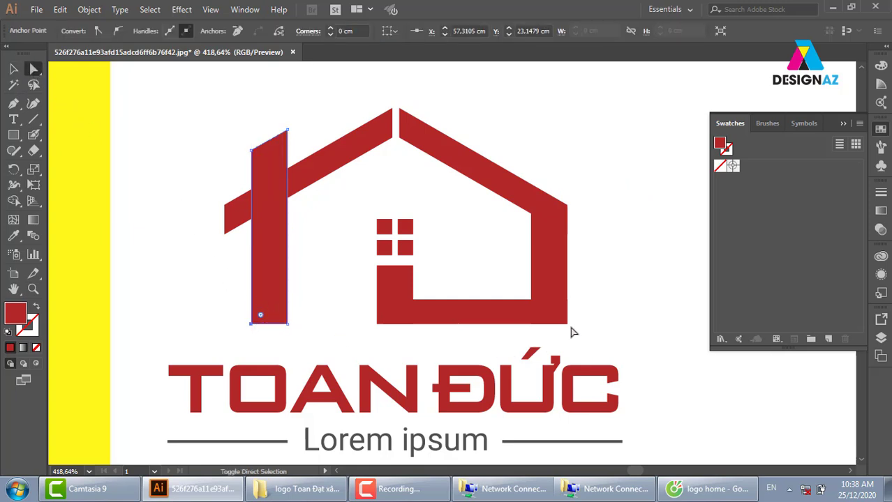
pyautogui.moveTo(572, 328); pyautogui.dragTo(591, 316)
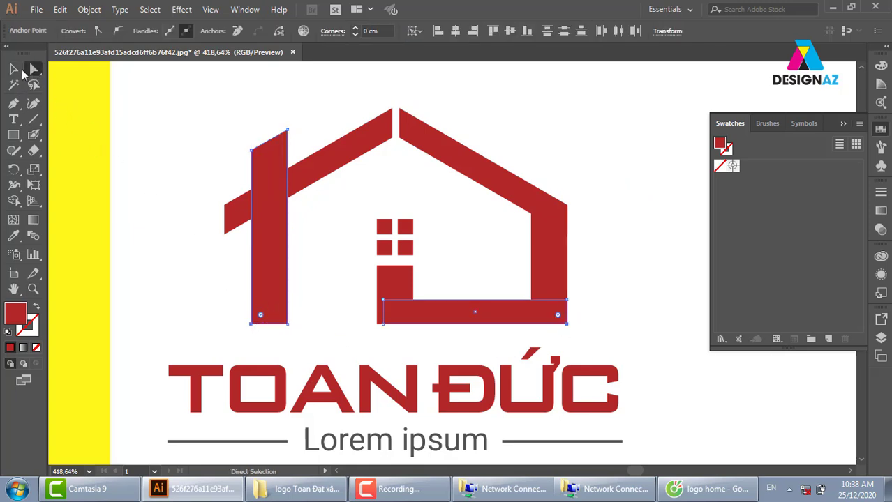
# Unite the right roof slope, walls and bottom bar with Pathfinder.
pyautogui.click(13, 68)
pyautogui.click(616, 242)
pyautogui.moveTo(607, 260); pyautogui.dragTo(411, 325)
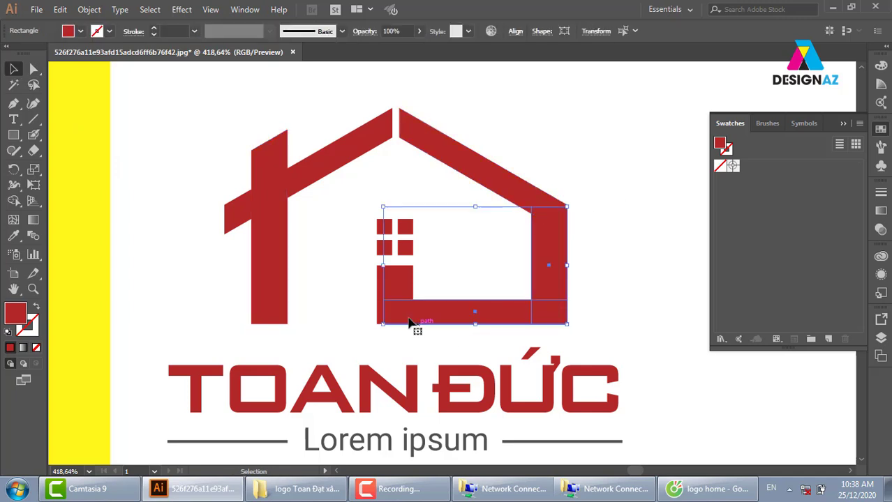
pyautogui.keyDown('shift'); pyautogui.click(399, 287); pyautogui.keyUp('shift')
pyautogui.keyDown('shift'); pyautogui.click(514, 185); pyautogui.keyUp('shift')
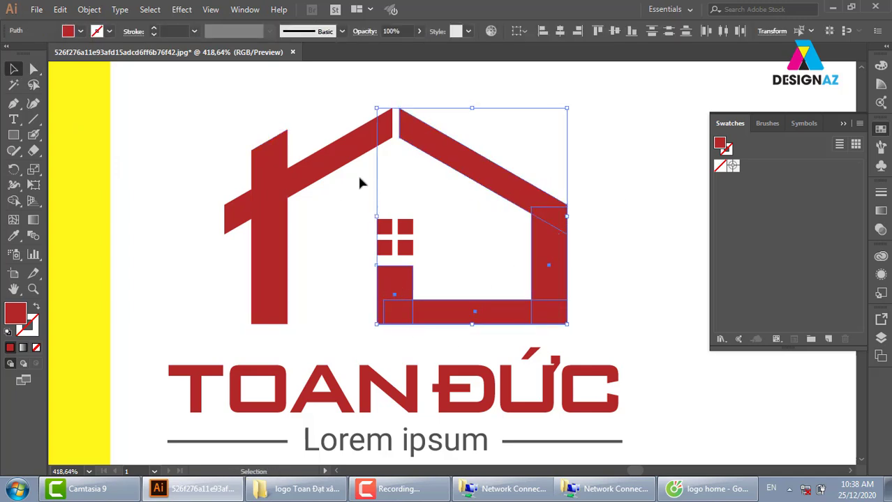
pyautogui.hotkey('shift', 'F7')
pyautogui.moveTo(540, 67); pyautogui.dragTo(536, 75)
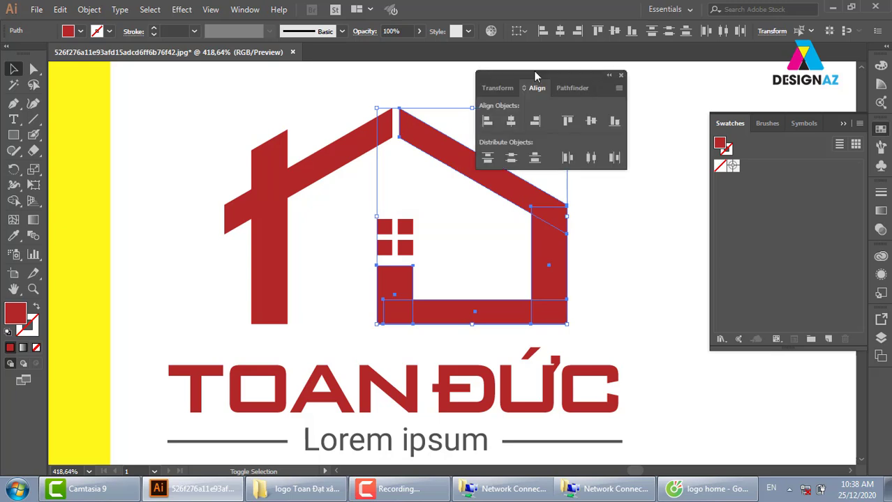
pyautogui.click(577, 89)
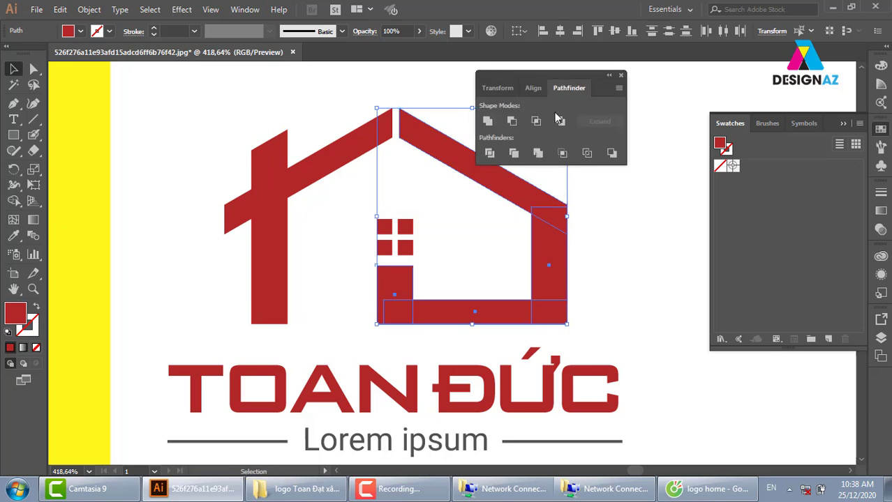
pyautogui.click(488, 121)
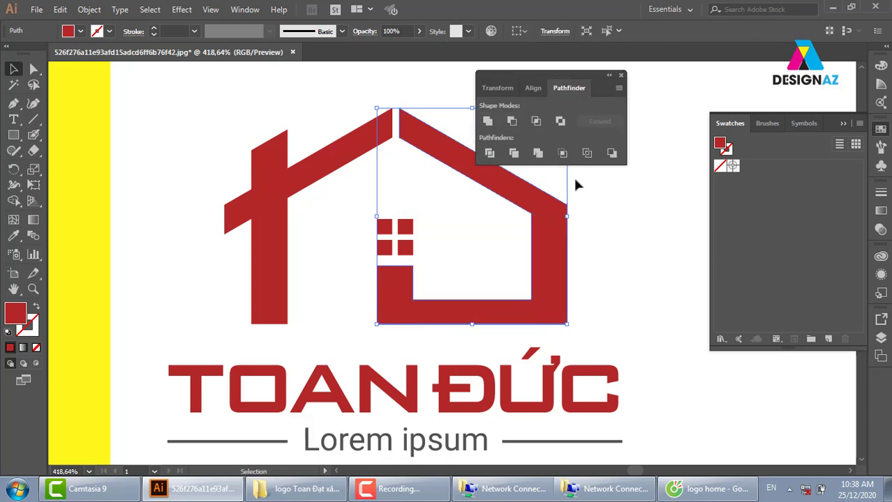
pyautogui.click(621, 75)
# Select the left bar's bottom-left corner point with Direct Selection.
pyautogui.click(370, 226)
pyautogui.press('a')
pyautogui.click(272, 325)
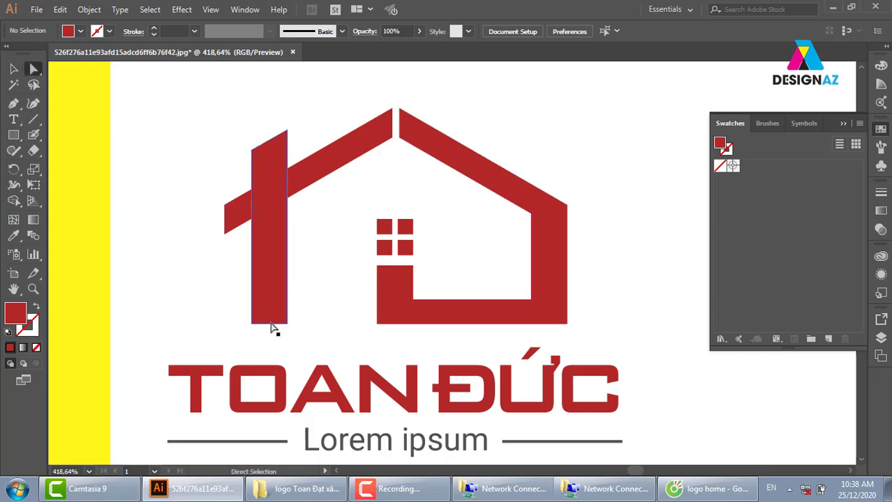
pyautogui.click(252, 323)
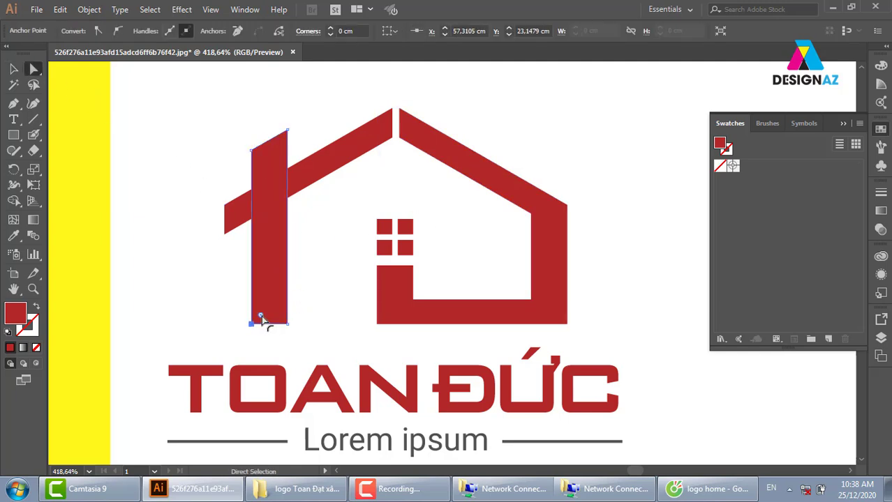
# Round the left bar's bottom-left and the house's outer bottom-right corners equally.
pyautogui.moveTo(263, 317); pyautogui.dragTo(270, 307)
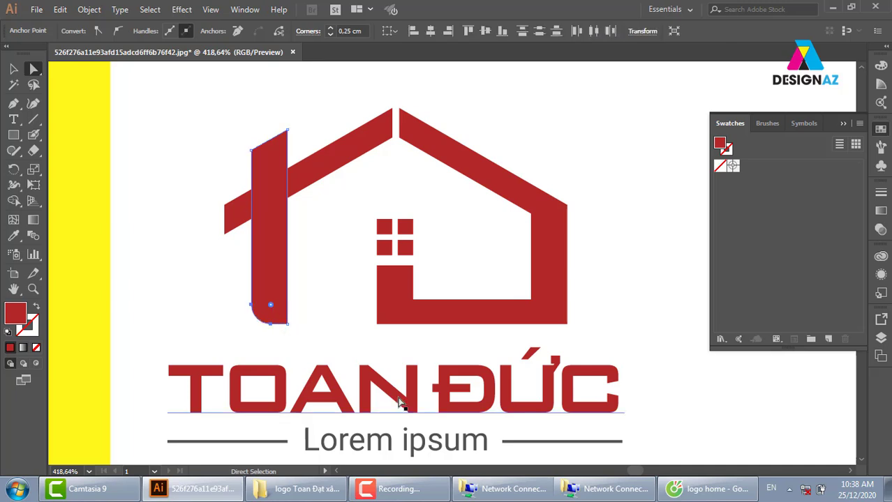
pyautogui.click(647, 279)
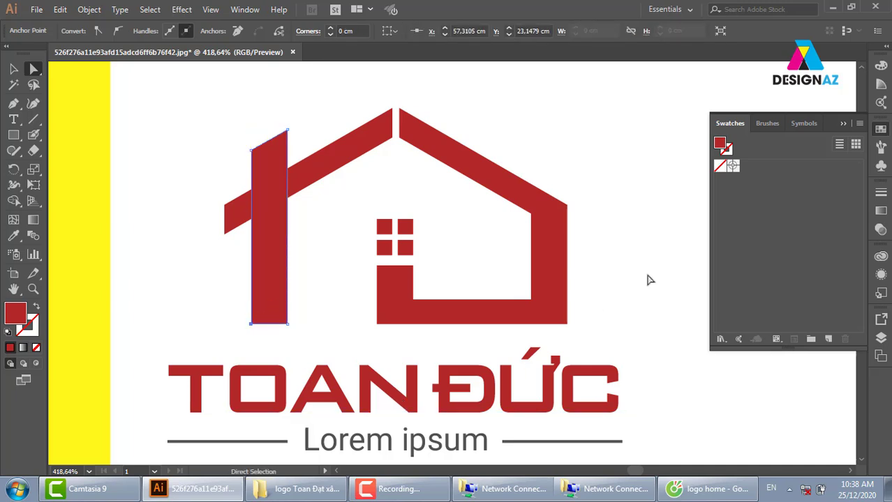
pyautogui.click(252, 325)
pyautogui.keyDown('shift'); pyautogui.click(568, 324); pyautogui.keyUp('shift')
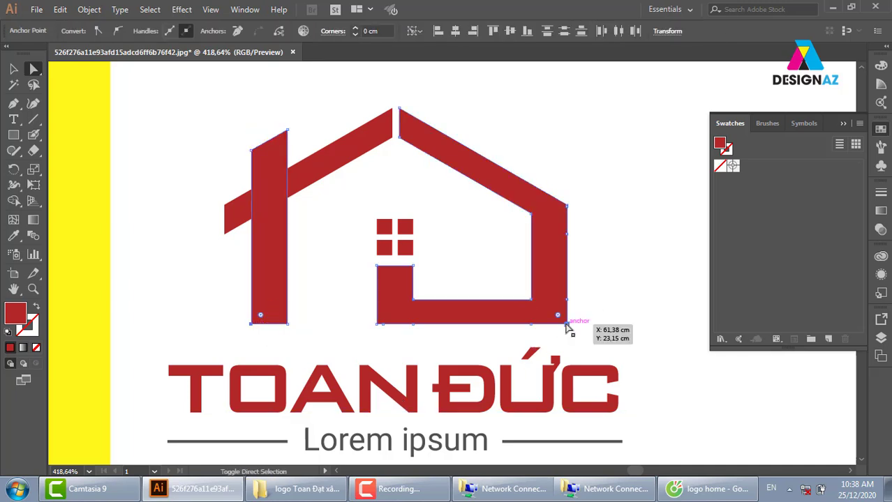
pyautogui.moveTo(546, 305)
pyautogui.mouseDown()
pyautogui.moveTo(544, 314)
pyautogui.moveTo(539, 308)
pyautogui.mouseUp()
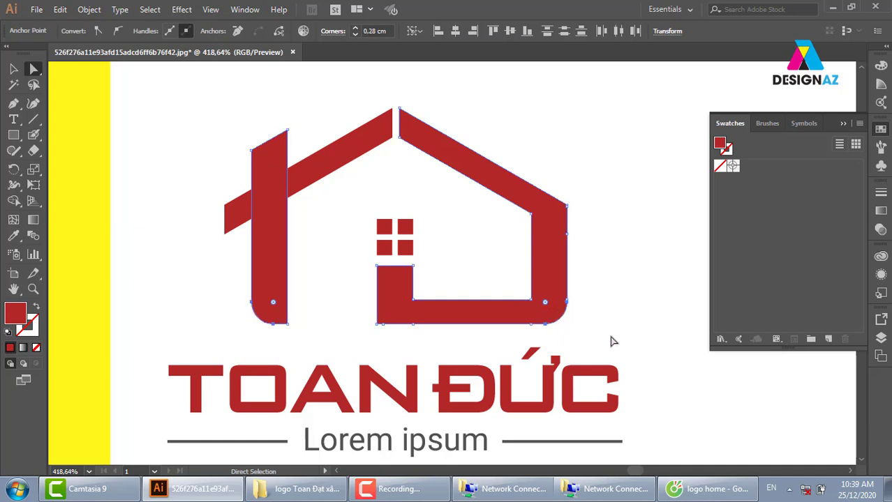
# Slightly round the house's inner bottom-right corner.
pyautogui.click(532, 301)
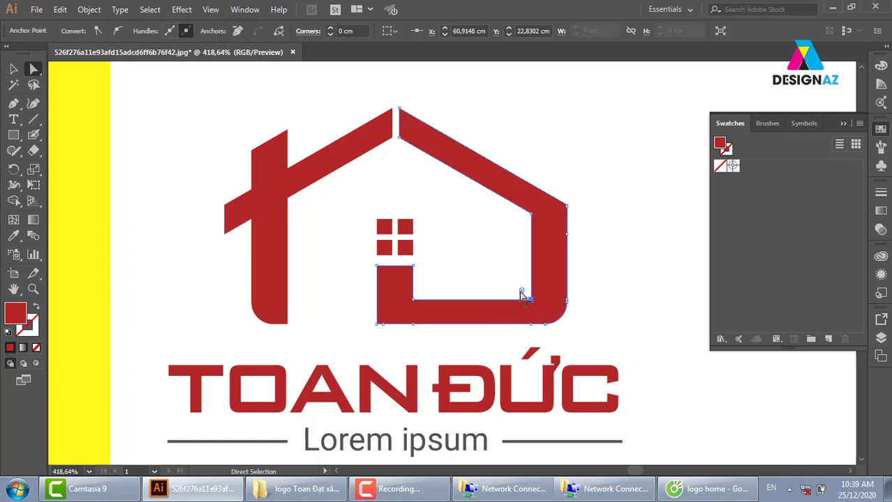
pyautogui.moveTo(521, 291); pyautogui.dragTo(525, 295)
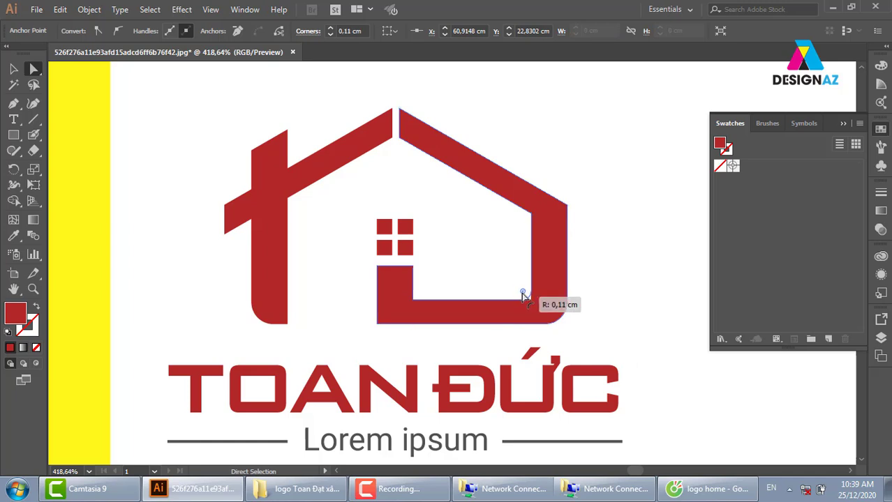
pyautogui.click(623, 296)
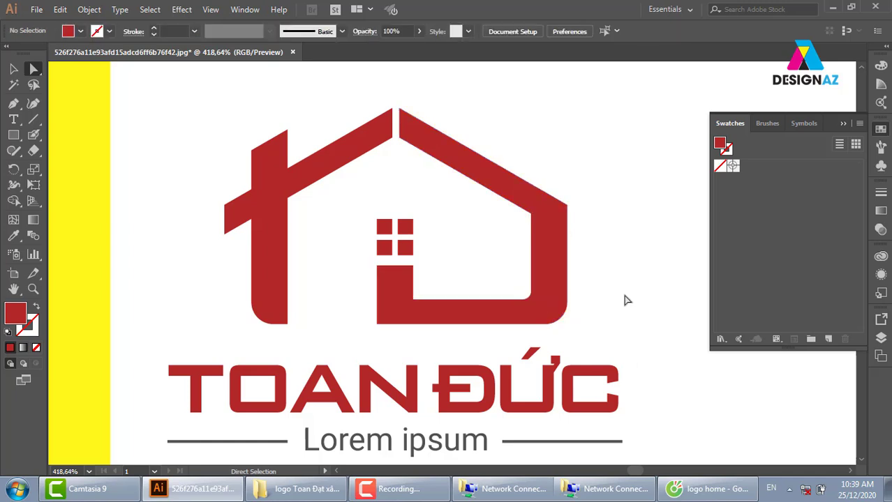
# Zoom and pan to frame the whole red TOAN ĐỨC logo.
pyautogui.hotkey('ctrl', '-')
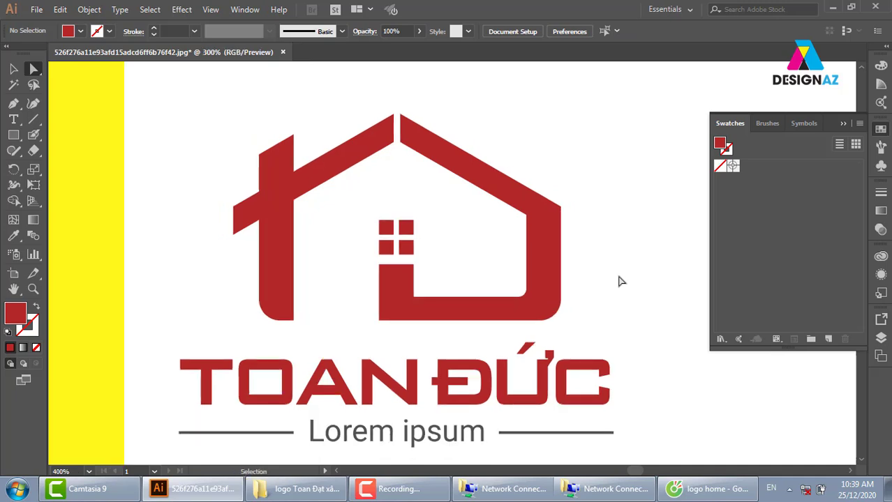
pyautogui.hotkey('ctrl', '-')
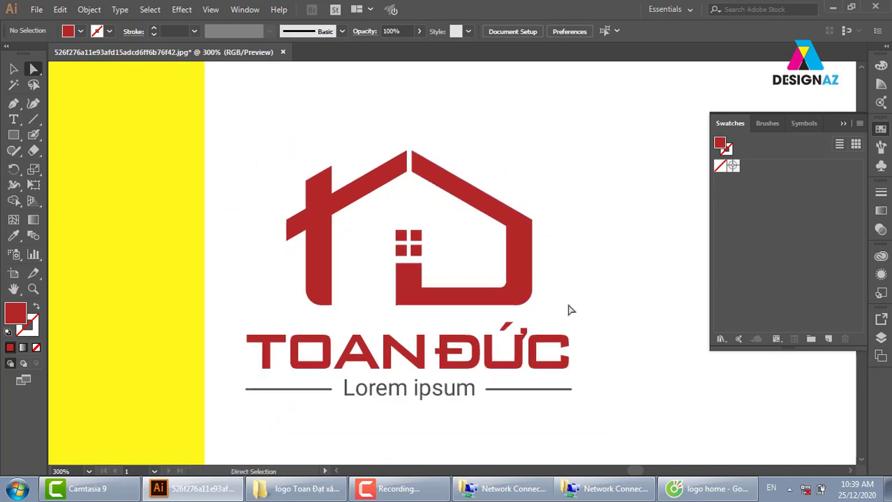
pyautogui.scroll(-2, 568, 310)
pyautogui.press('z')
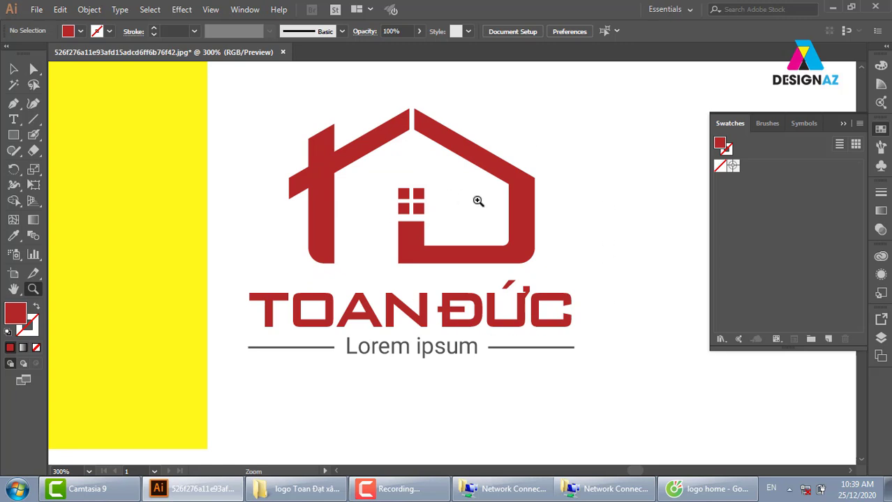
pyautogui.moveTo(162, 243); pyautogui.dragTo(592, 387)
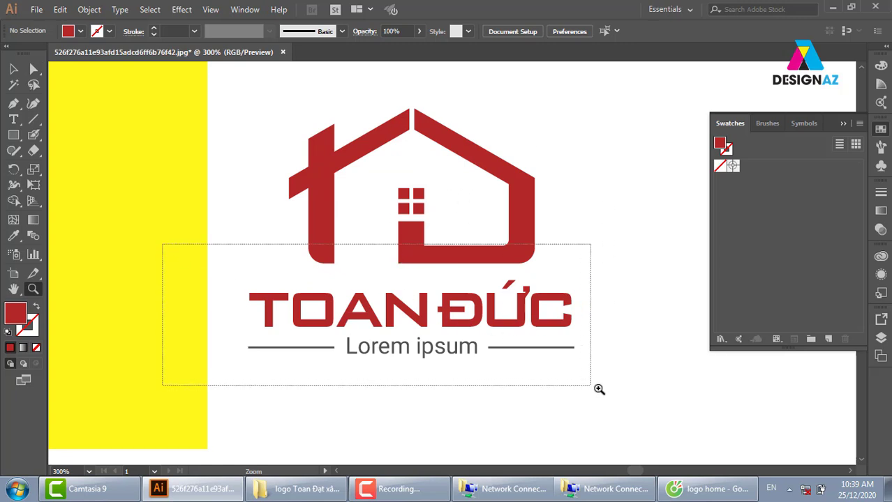
pyautogui.moveTo(469, 302); pyautogui.dragTo(367, 291)
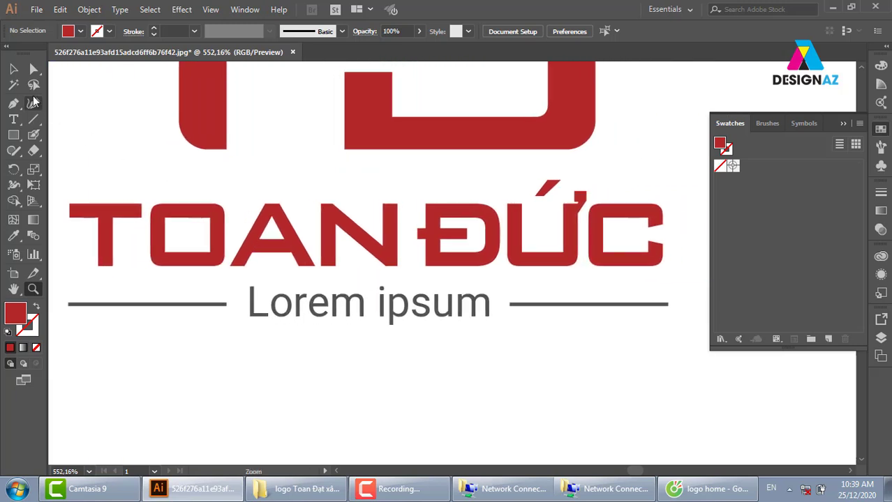
pyautogui.press('v')
pyautogui.click(261, 241)
pyautogui.hotkey('ctrl', '-')
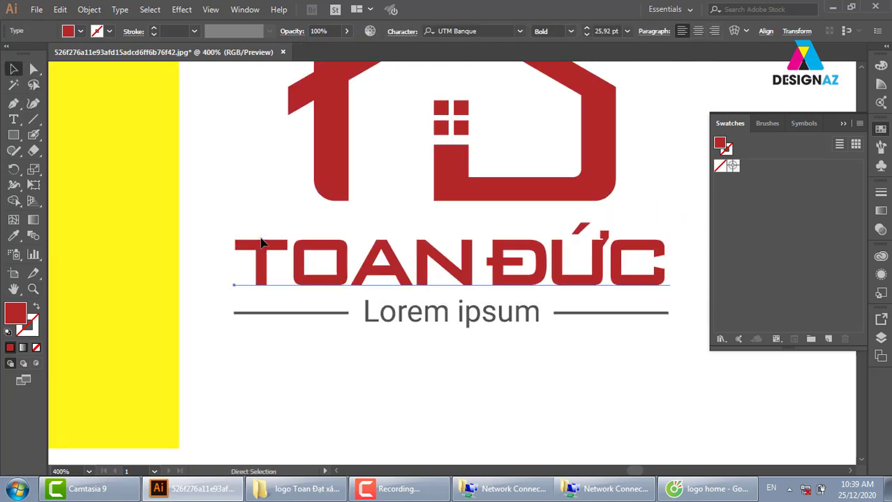
pyautogui.hotkey('ctrl', '-')
pyautogui.hotkey('ctrl', '-')
pyautogui.hotkey('ctrl', '-')
pyautogui.moveTo(578, 237); pyautogui.dragTo(485, 240)
# Alt-drag a copy of the entire logo to the right of the original.
pyautogui.moveTo(520, 149)
pyautogui.mouseDown()
pyautogui.moveTo(369, 298)
pyautogui.moveTo(270, 324)
pyautogui.mouseUp()
pyautogui.moveTo(392, 315); pyautogui.dragTo(311, 315)
pyautogui.moveTo(309, 256); pyautogui.dragTo(578, 255)
pyautogui.click(242, 149)
pyautogui.moveTo(241, 149)
pyautogui.mouseDown()
pyautogui.moveTo(297, 293)
pyautogui.moveTo(399, 325)
pyautogui.mouseUp()
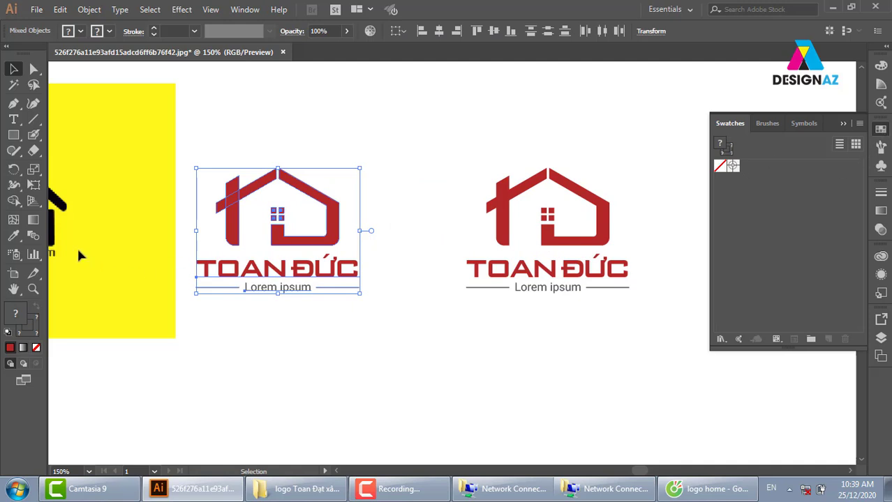
# Check the fill colour picker without changes, then zoom into the right-hand copy's wordmark.
pyautogui.doubleClick(15, 316)
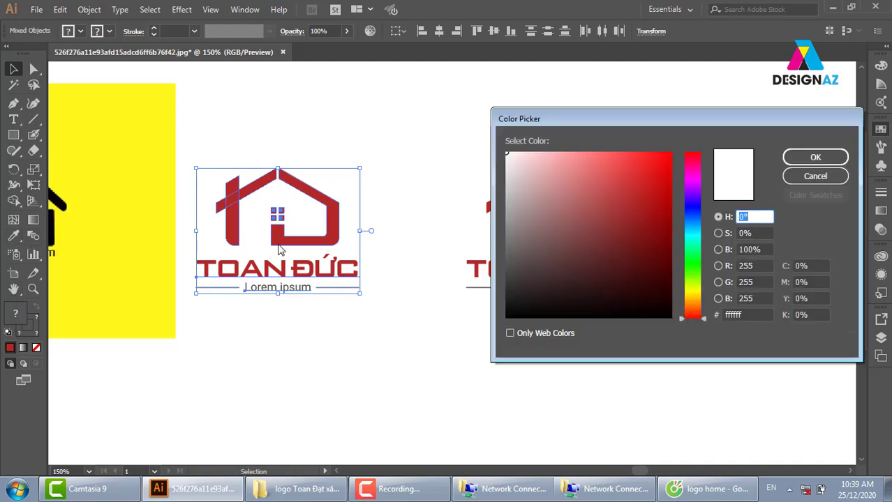
pyautogui.click(814, 177)
pyautogui.press('z')
pyautogui.moveTo(419, 143); pyautogui.dragTo(649, 318)
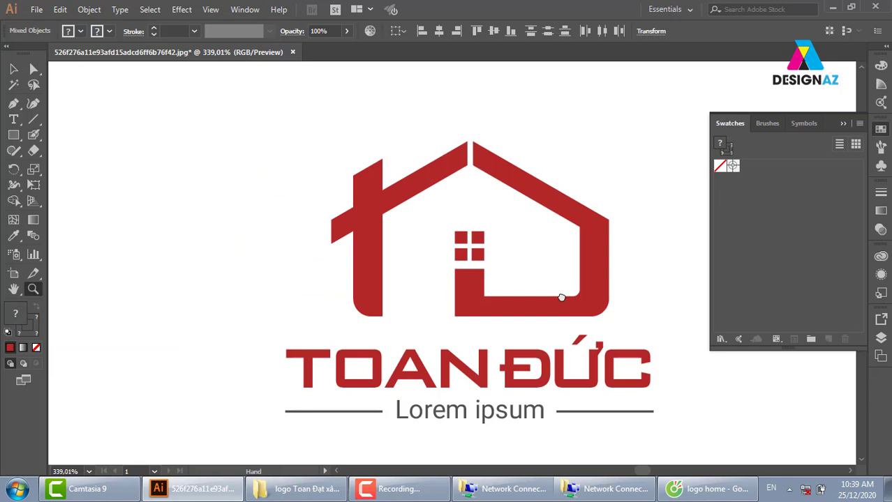
pyautogui.moveTo(561, 298); pyautogui.dragTo(510, 233)
pyautogui.click(493, 325)
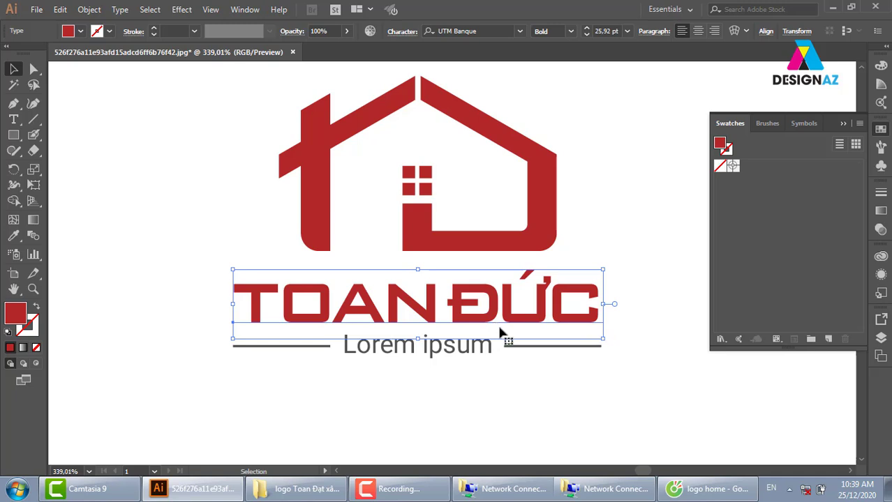
# Convert the TOAN ĐỨC text to outlines via the Type menu.
pyautogui.click(628, 212)
pyautogui.click(564, 308)
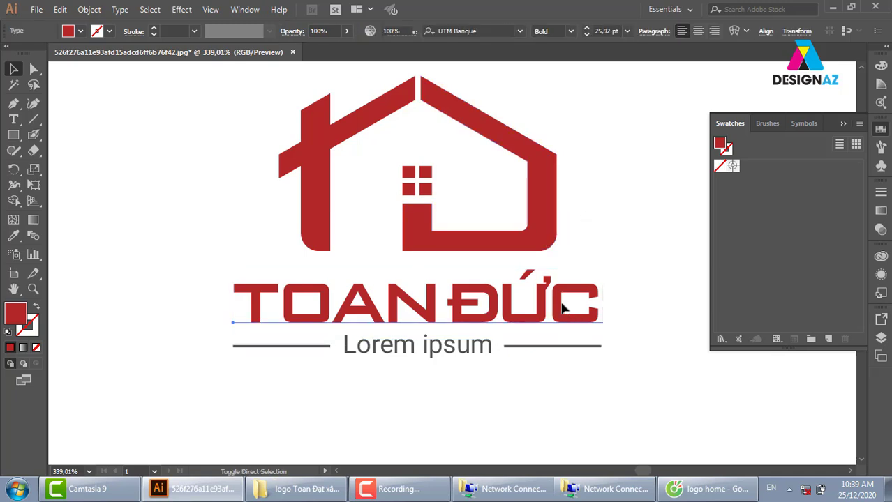
pyautogui.hotkey('ctrl', 'shift', 'o')
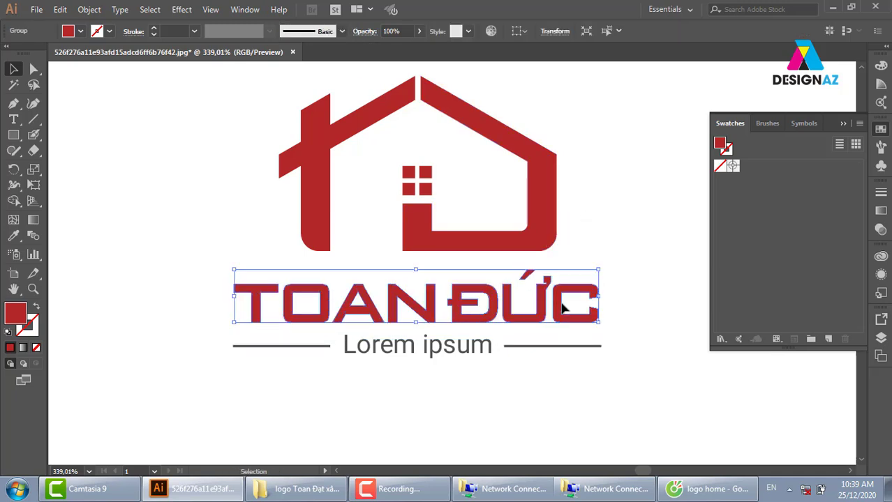
pyautogui.hotkey('ctrl', 'z')
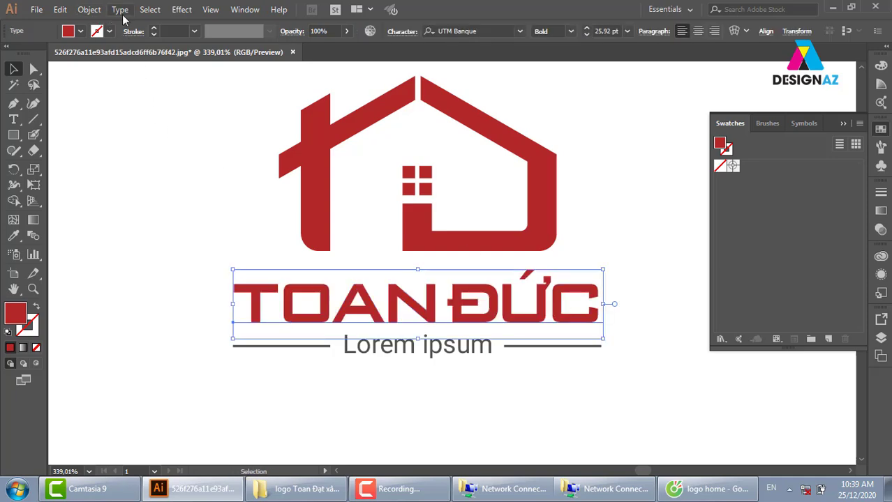
pyautogui.click(120, 11)
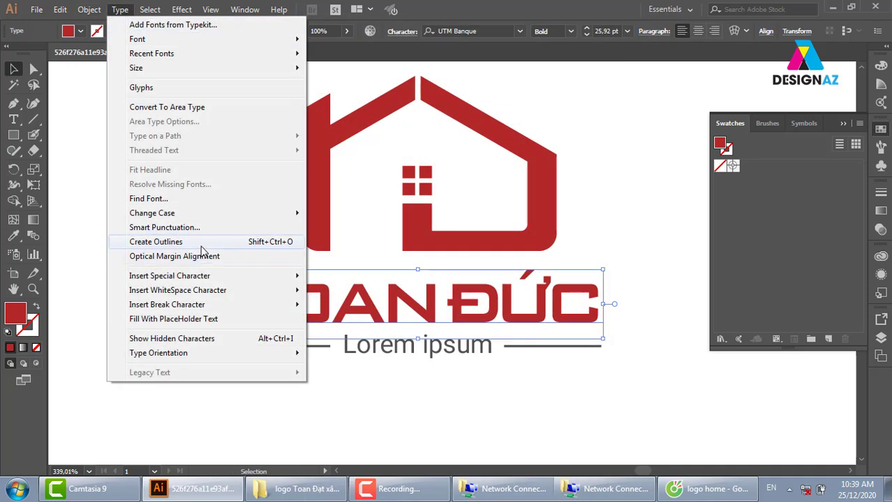
pyautogui.click(259, 242)
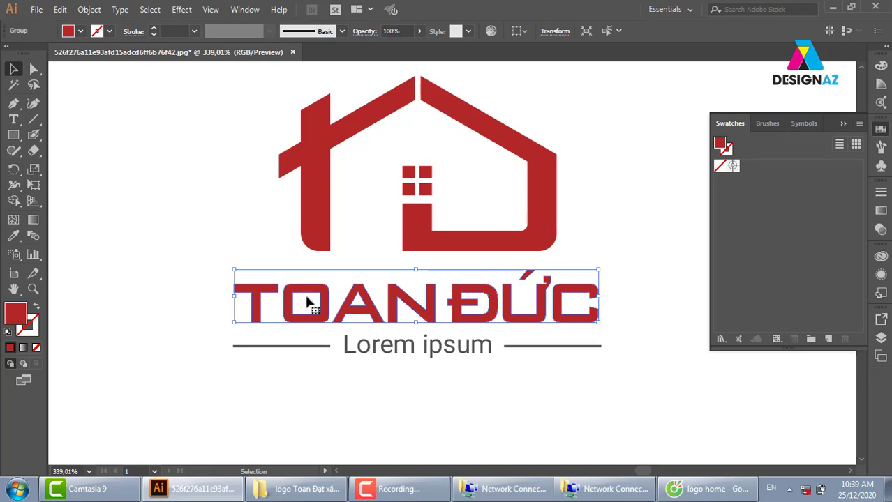
pyautogui.click(625, 234)
# Zoom in on the A and pen a closed shape covering its crossbar gap.
pyautogui.press('z')
pyautogui.moveTo(231, 238); pyautogui.dragTo(534, 342)
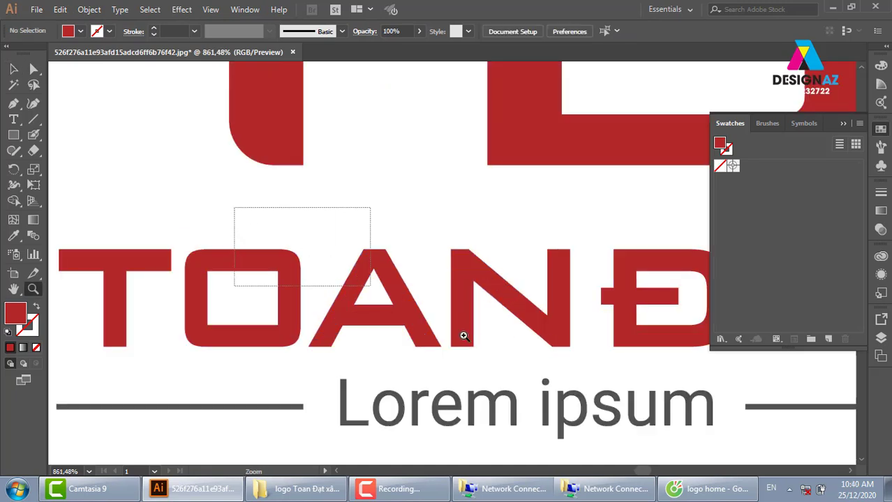
pyautogui.moveTo(234, 208); pyautogui.dragTo(499, 348)
pyautogui.moveTo(427, 314); pyautogui.dragTo(441, 263)
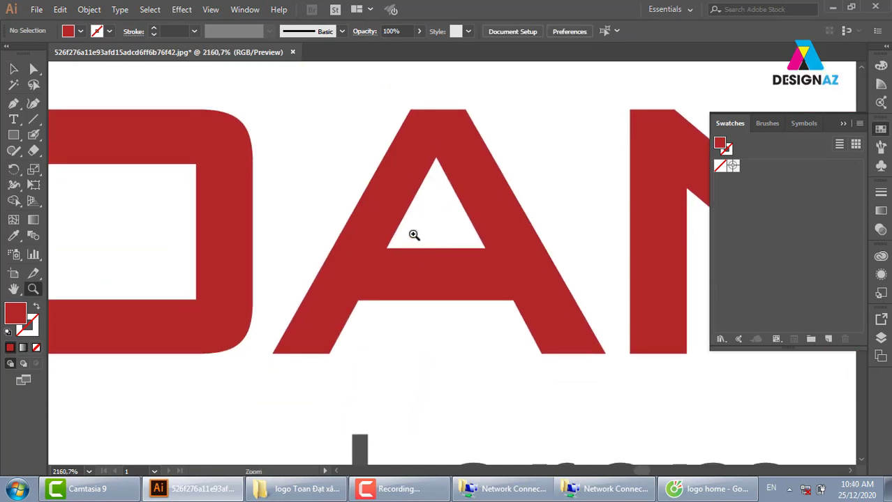
pyautogui.press('p')
pyautogui.click(475, 231)
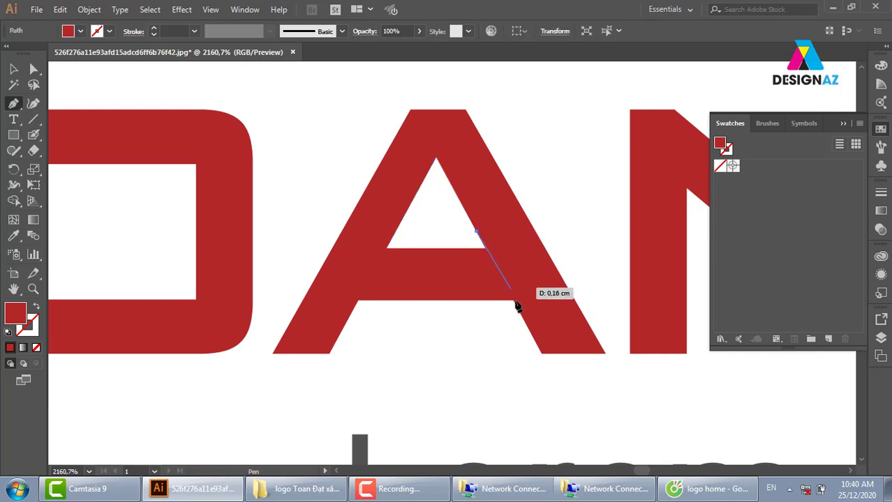
pyautogui.click(524, 322)
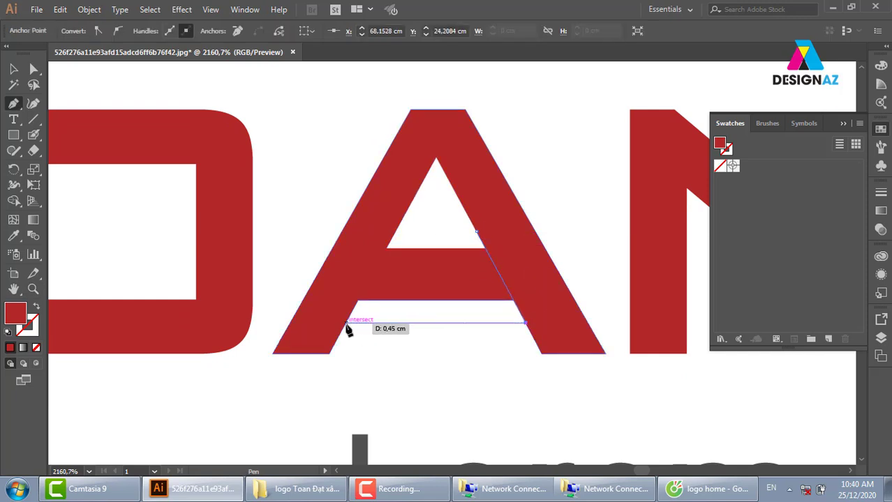
pyautogui.click(345, 323)
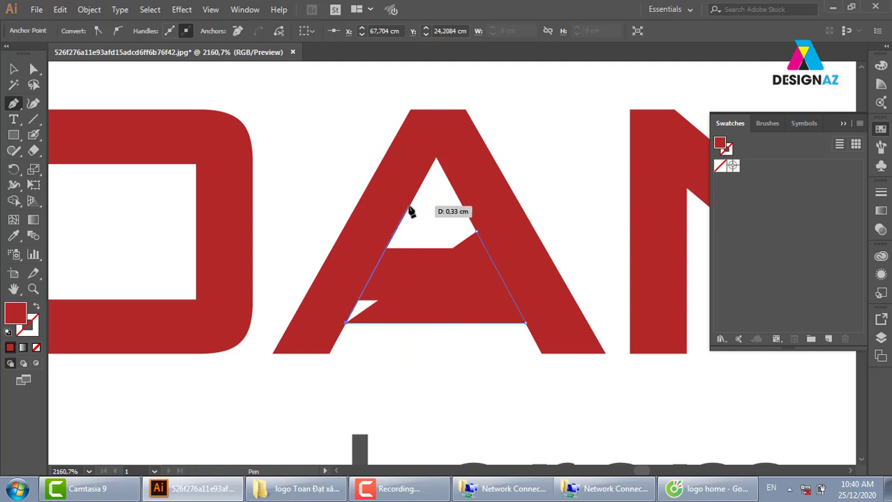
pyautogui.click(410, 207)
pyautogui.click(475, 231)
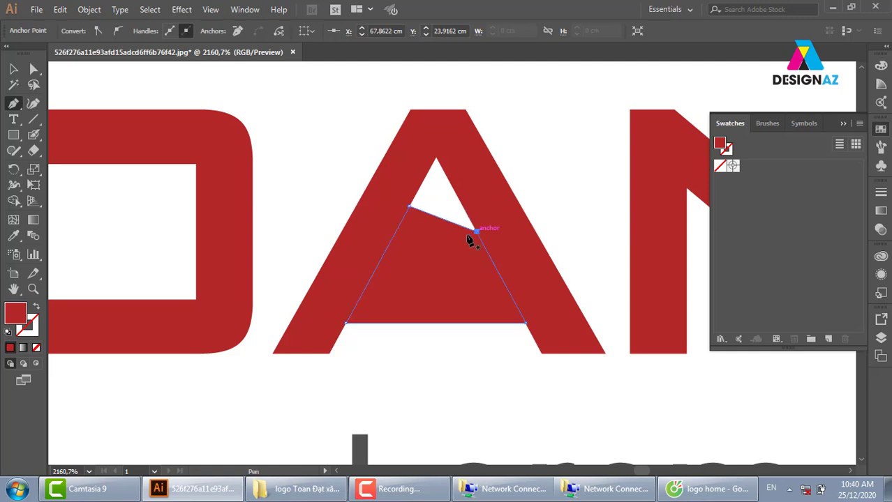
# Merge the filler shape into the A with Shape Builder.
pyautogui.press('v')
pyautogui.hotkey('ctrl', 'a')
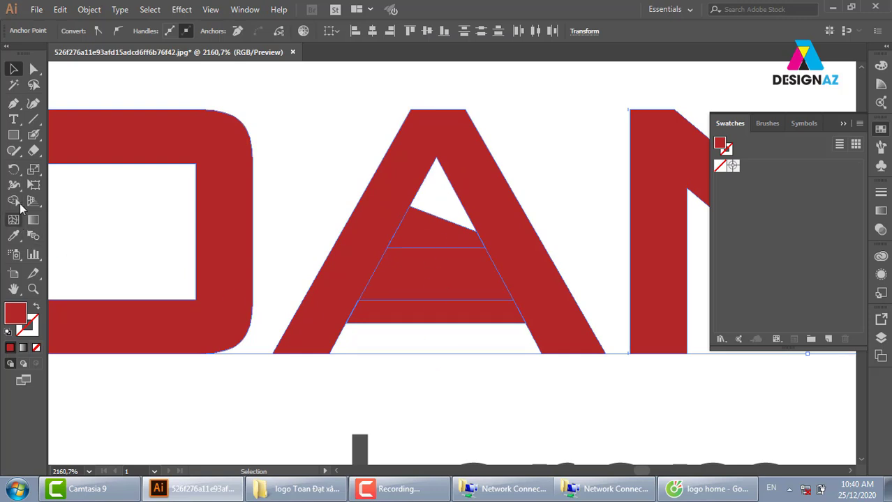
pyautogui.click(13, 201)
pyautogui.moveTo(372, 382); pyautogui.dragTo(441, 212)
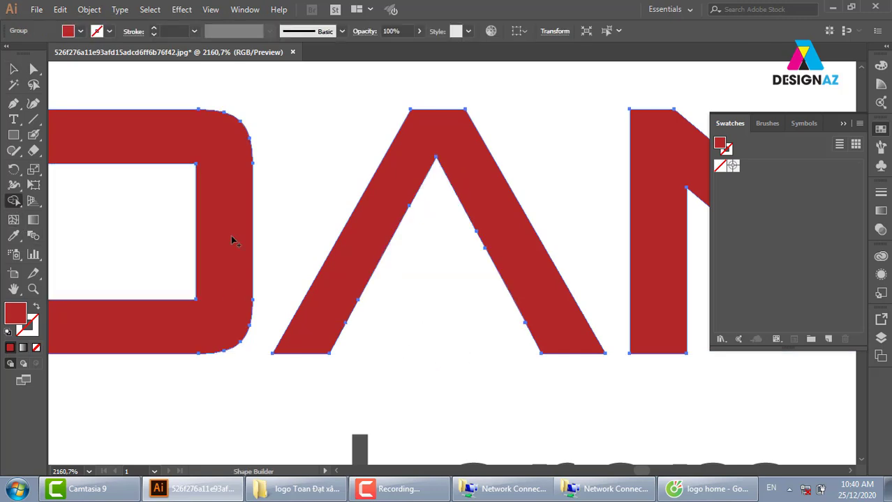
# Delete the three redundant anchor points on the A's outline.
pyautogui.press('p')
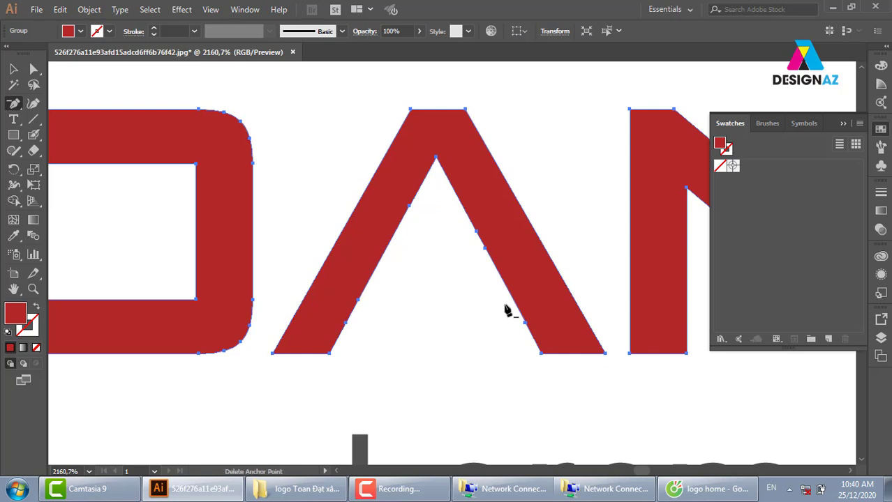
pyautogui.click(485, 248)
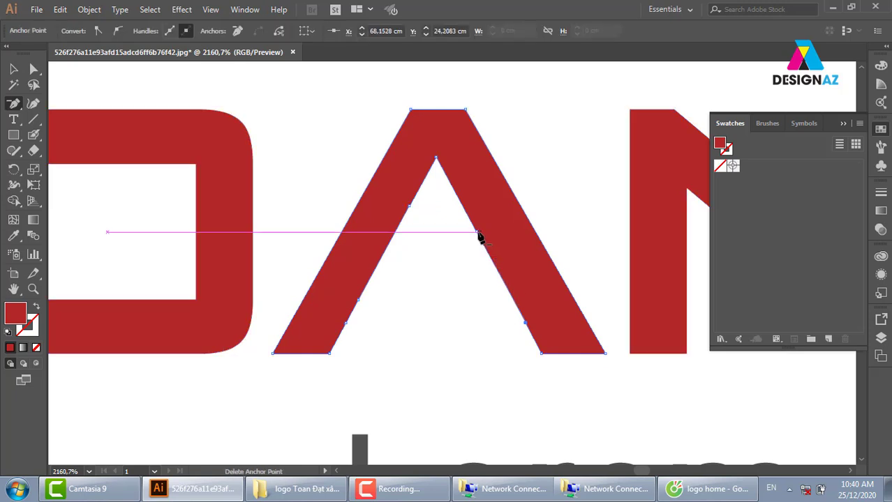
pyautogui.click(525, 324)
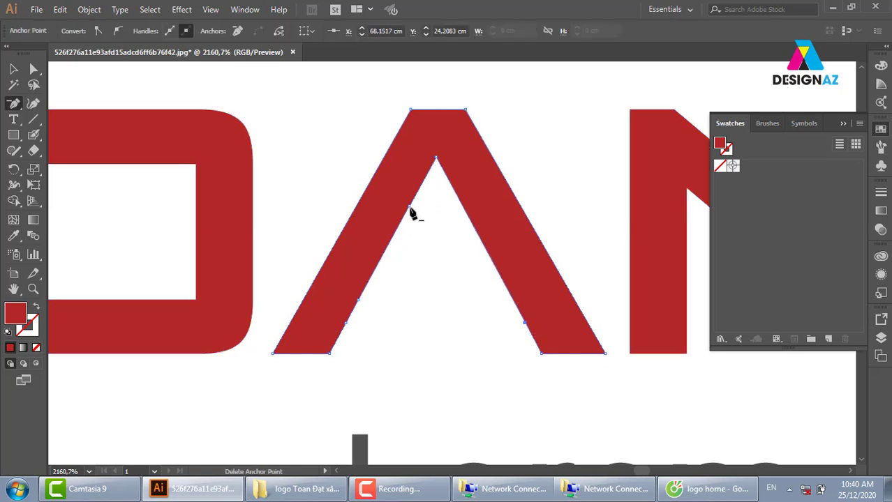
pyautogui.click(357, 302)
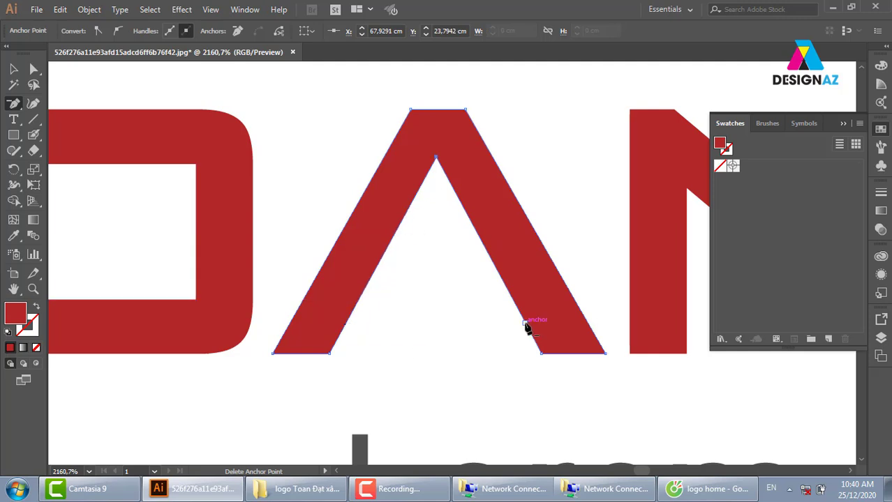
pyautogui.click(13, 69)
pyautogui.click(462, 267)
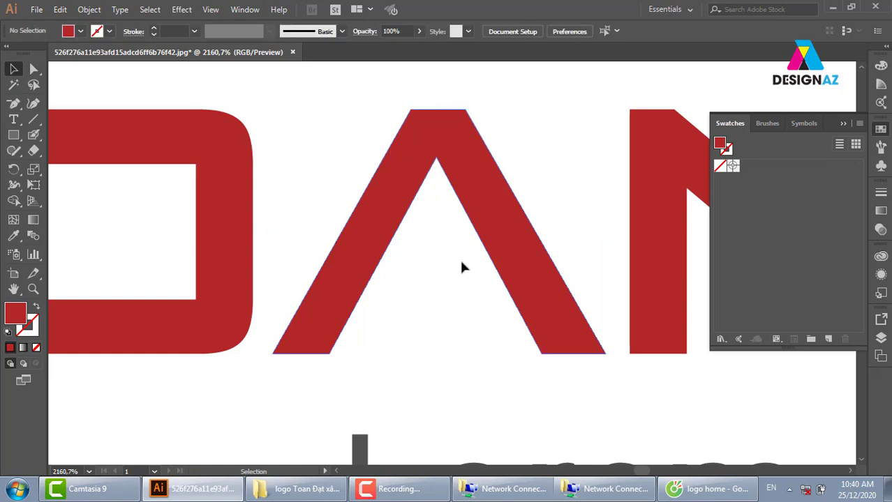
pyautogui.scroll(-2, 545, 326)
pyautogui.scroll(-2, 544, 324)
# Zoom in on the C and reposition its inner notch corner points with Direct Selection.
pyautogui.scroll(-1, 544, 324)
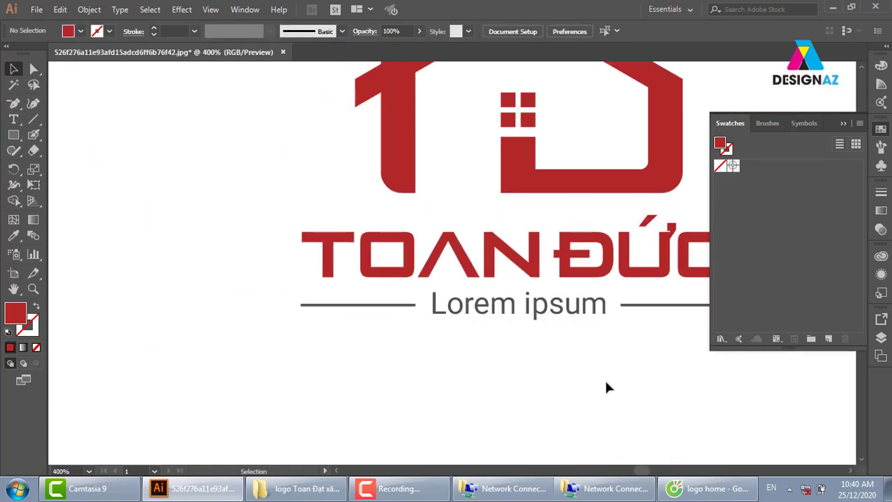
pyautogui.scroll(-1, 607, 387)
pyautogui.moveTo(456, 360); pyautogui.dragTo(477, 375)
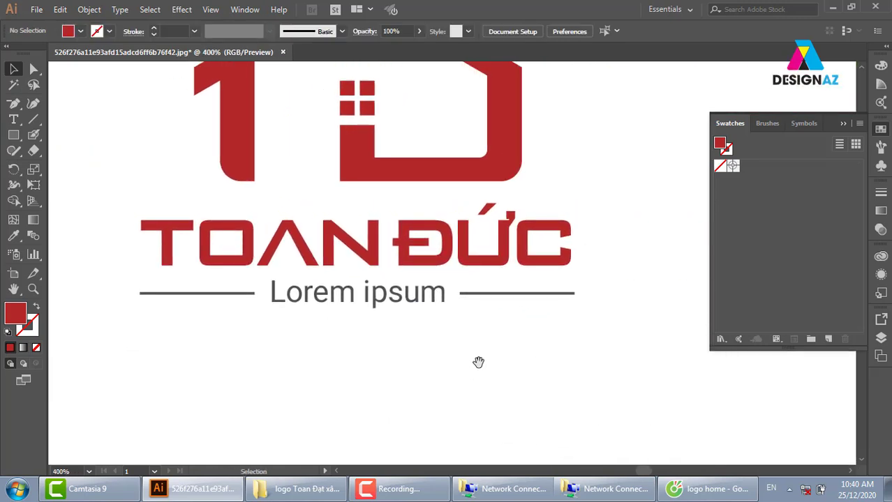
pyautogui.press('z')
pyautogui.moveTo(494, 201); pyautogui.dragTo(623, 320)
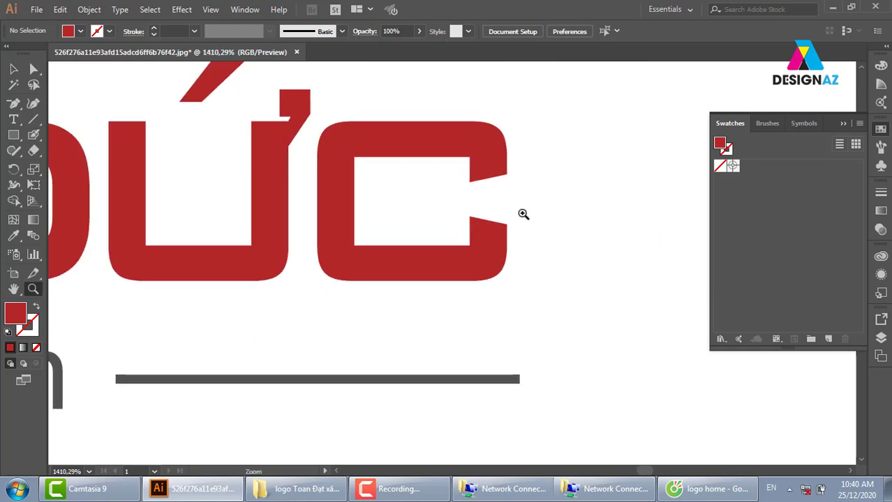
pyautogui.moveTo(422, 124); pyautogui.dragTo(545, 294)
pyautogui.click(34, 68)
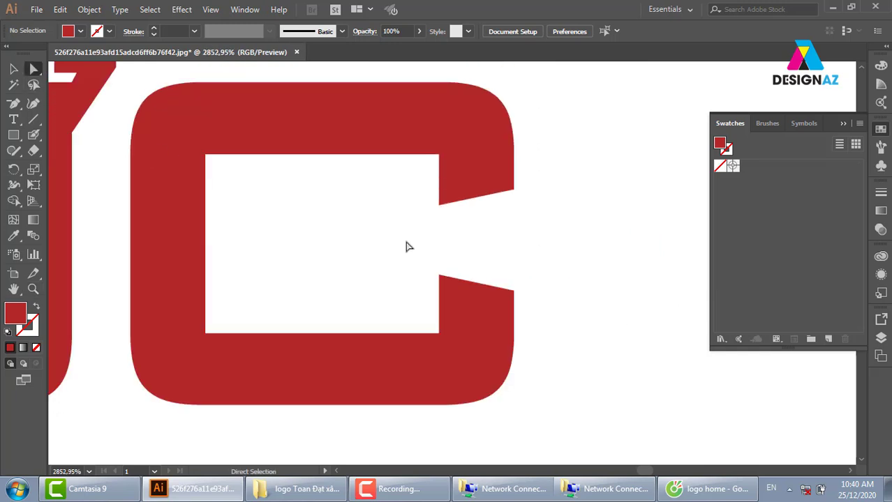
pyautogui.moveTo(439, 203); pyautogui.dragTo(442, 195)
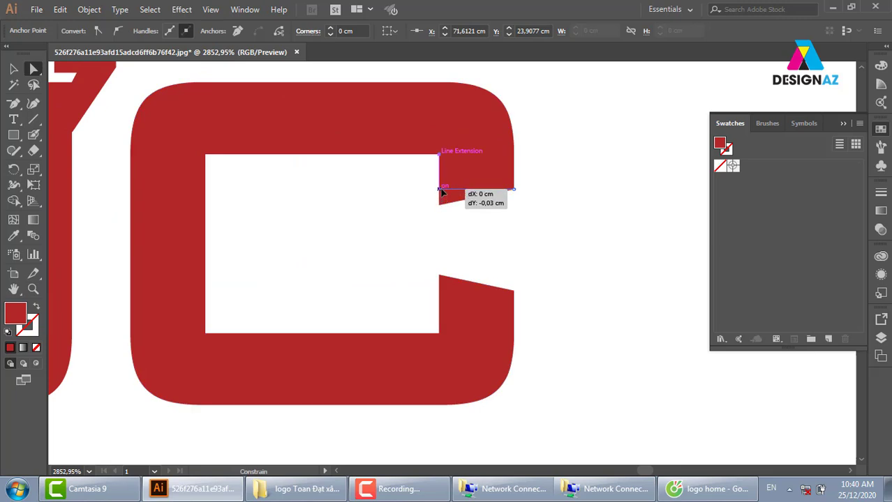
pyautogui.moveTo(440, 189); pyautogui.dragTo(439, 188)
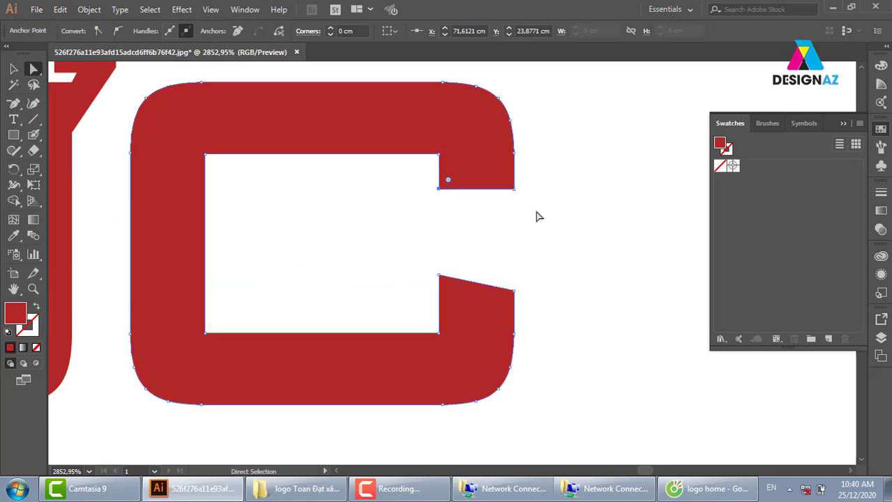
# Level the C's two lower notch points by averaging them horizontally.
pyautogui.click(439, 276)
pyautogui.moveTo(396, 256); pyautogui.dragTo(544, 307)
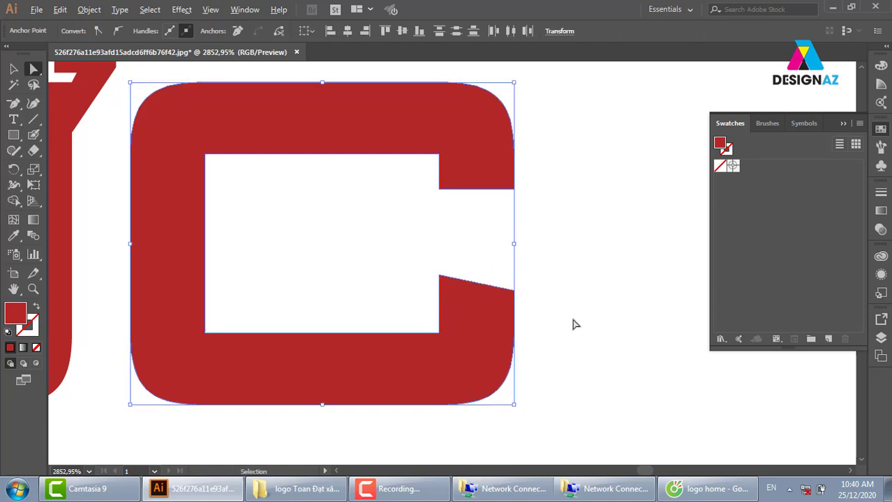
pyautogui.hotkey('ctrl', 'alt', 'j')
pyautogui.click(722, 151)
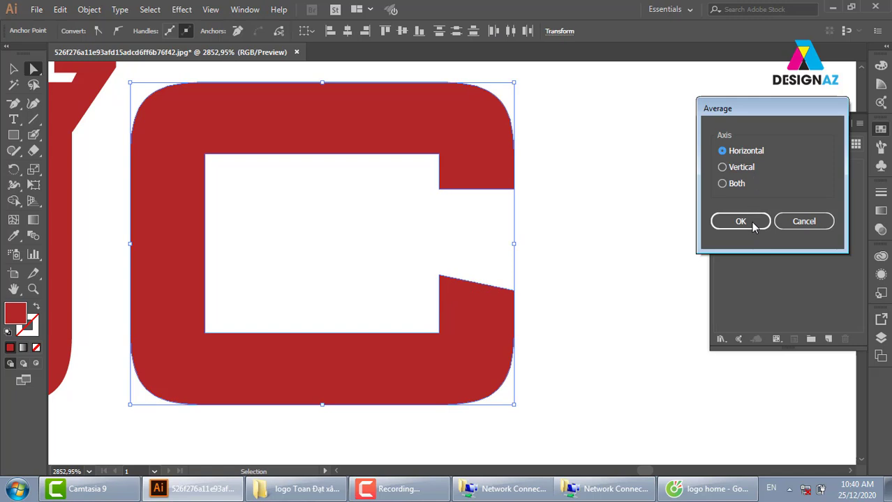
pyautogui.click(745, 223)
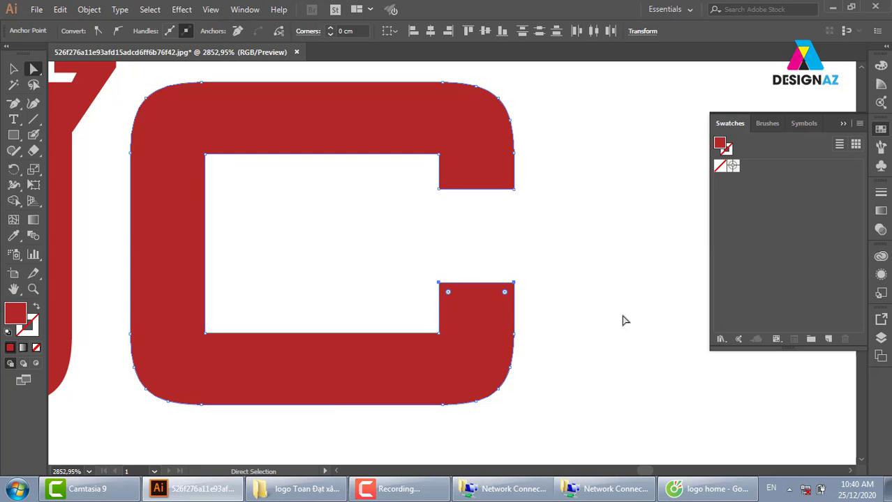
pyautogui.moveTo(414, 254); pyautogui.dragTo(547, 291)
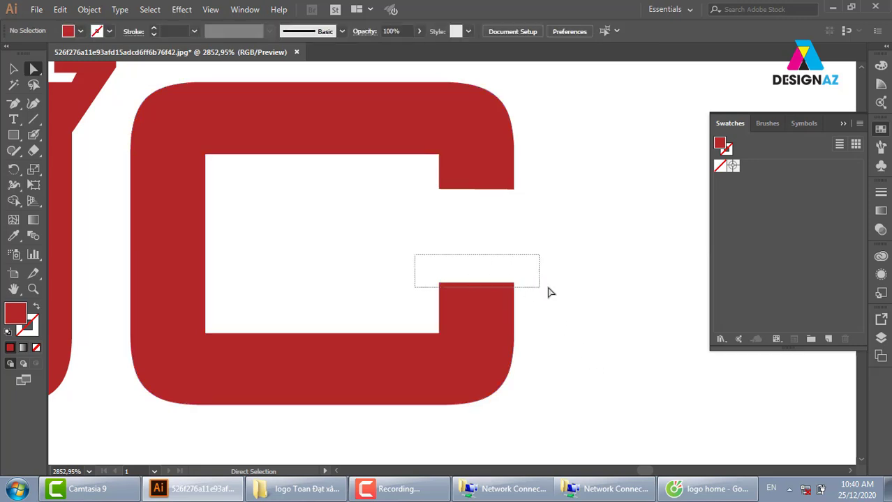
pyautogui.click(592, 301)
# Zoom to the TOAN ĐỨC wordmark and ungroup its letters.
pyautogui.hotkey('ctrl', '-')
pyautogui.hotkey('ctrl', '-')
pyautogui.hotkey('ctrl', '-')
pyautogui.hotkey('ctrl', '-')
pyautogui.hotkey('ctrl', '-')
pyautogui.hotkey('ctrl', '-')
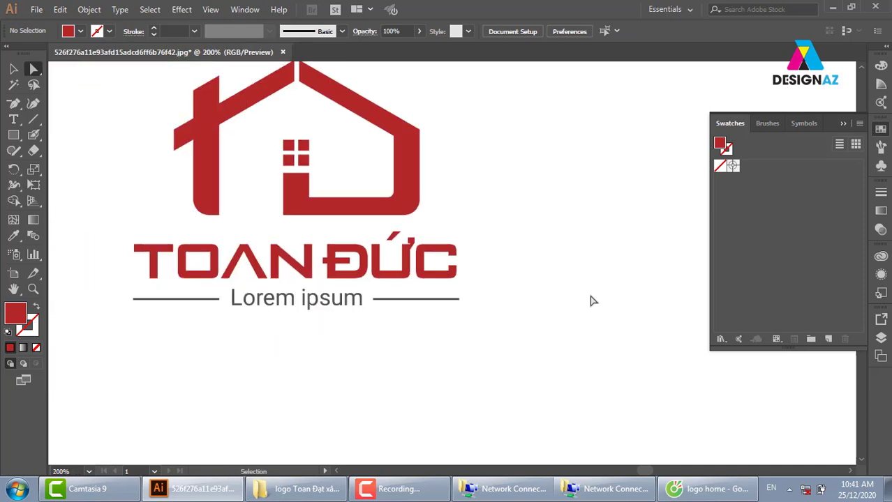
pyautogui.hotkey('ctrl', '-')
pyautogui.press('z')
pyautogui.moveTo(207, 206); pyautogui.dragTo(488, 312)
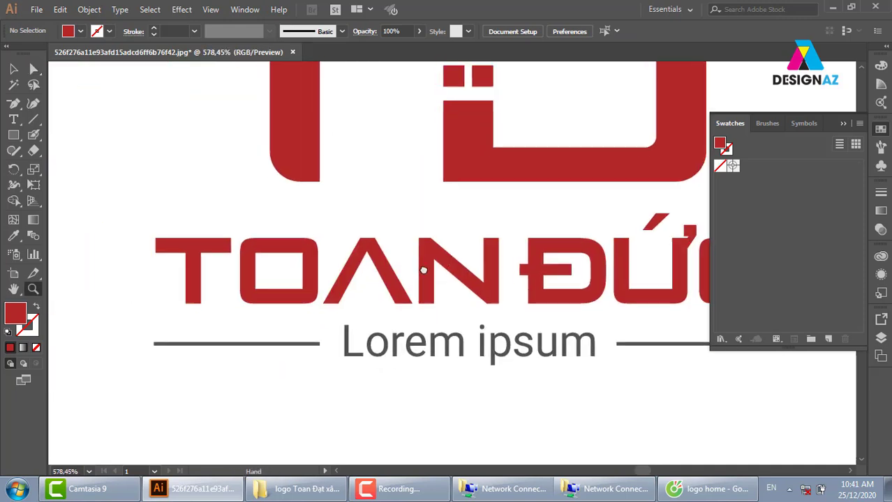
pyautogui.moveTo(127, 137); pyautogui.dragTo(483, 280)
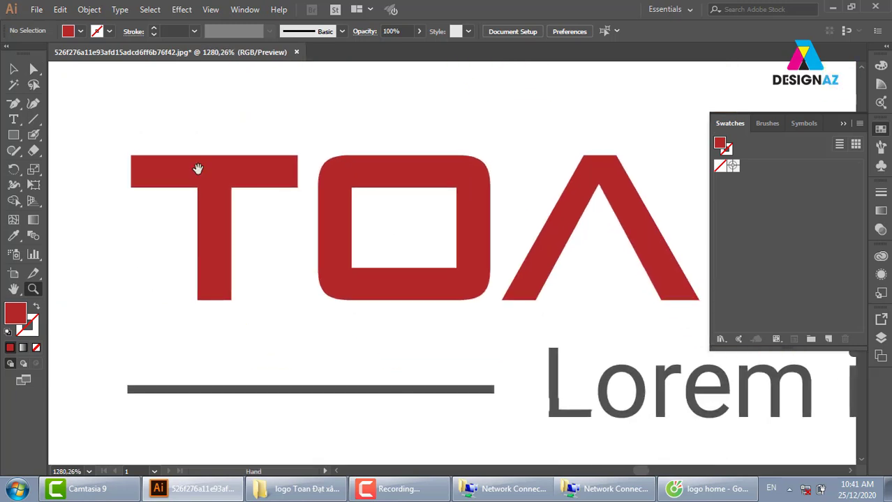
pyautogui.click(11, 68)
pyautogui.click(343, 275)
pyautogui.rightClick(339, 236)
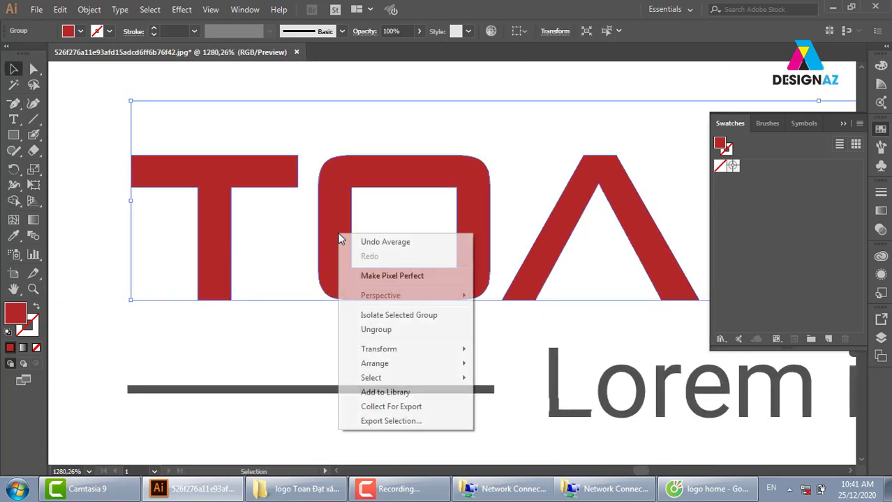
pyautogui.click(377, 331)
# Shift the O, A, N, Đ, Ư and C left to tighten the letter spacing.
pyautogui.click(313, 332)
pyautogui.moveTo(348, 261)
pyautogui.mouseDown()
pyautogui.moveTo(337, 265)
pyautogui.moveTo(351, 279)
pyautogui.mouseUp()
pyautogui.click(504, 127)
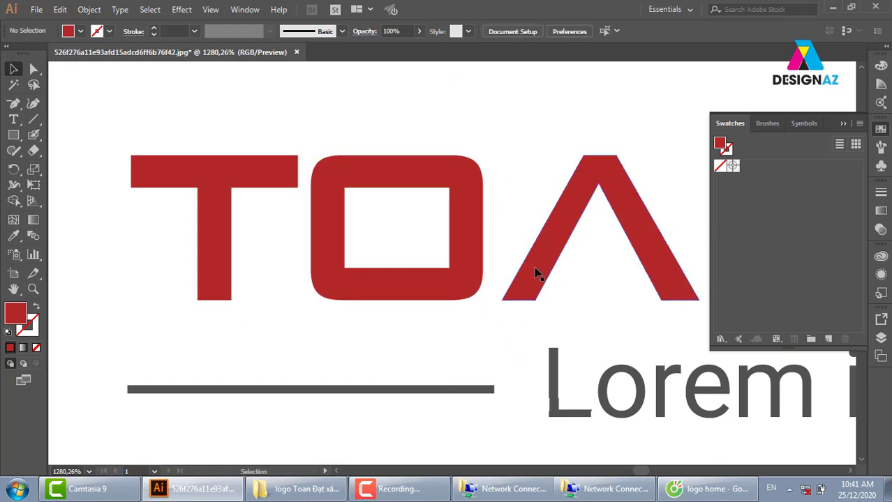
pyautogui.moveTo(533, 273); pyautogui.dragTo(528, 273)
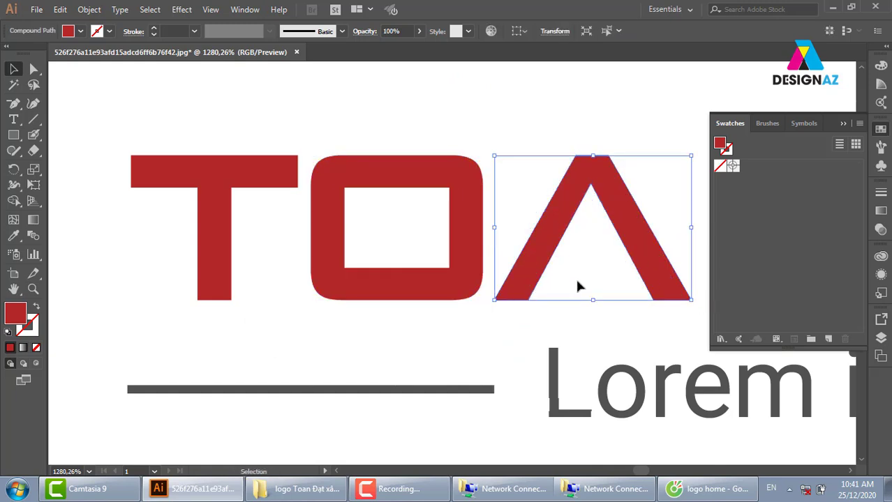
pyautogui.moveTo(579, 283); pyautogui.dragTo(285, 255)
pyautogui.moveTo(438, 251); pyautogui.dragTo(299, 238)
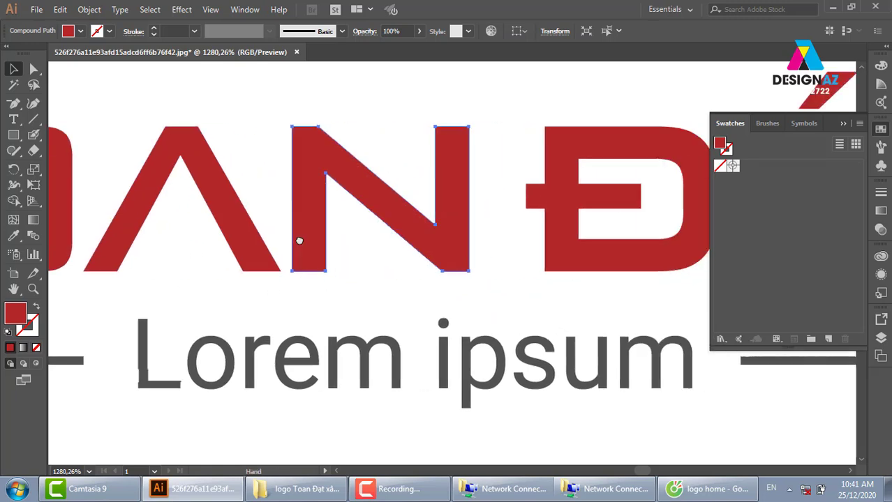
pyautogui.moveTo(588, 246); pyautogui.dragTo(380, 247)
pyautogui.moveTo(618, 248); pyautogui.dragTo(462, 244)
pyautogui.moveTo(651, 249); pyautogui.dragTo(491, 250)
pyautogui.click(585, 92)
pyautogui.hotkey('ctrl', '-')
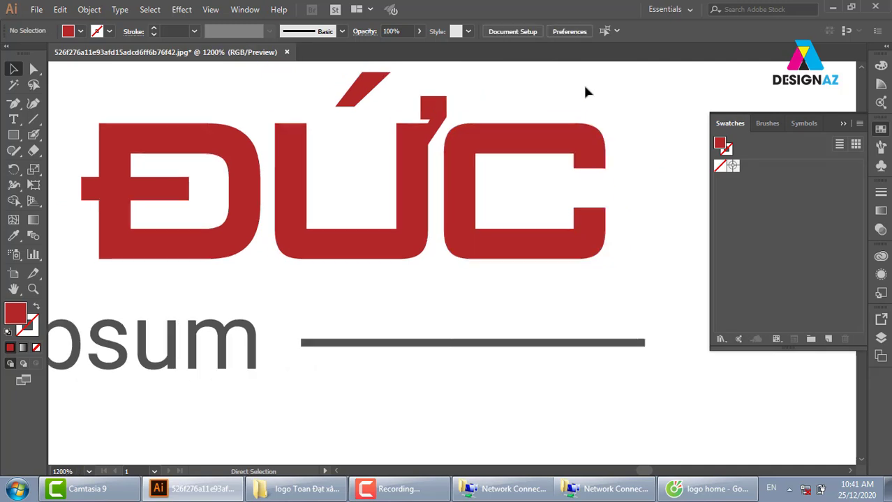
# Group all pieces of the house mark together with Ctrl+G.
pyautogui.hotkey('ctrl', '-')
pyautogui.hotkey('ctrl', '-')
pyautogui.hotkey('ctrl', '-')
pyautogui.hotkey('ctrl', '-')
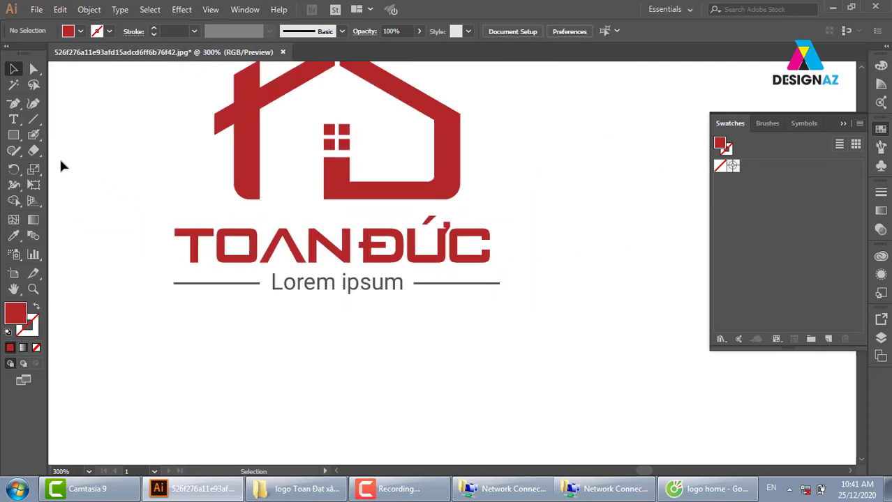
pyautogui.moveTo(122, 233); pyautogui.dragTo(508, 244)
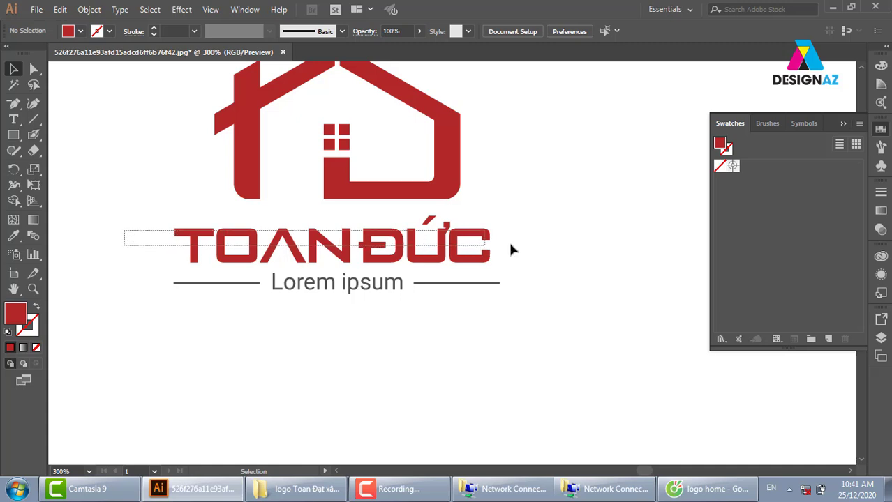
pyautogui.click(370, 201)
pyautogui.click(460, 181)
pyautogui.moveTo(460, 185); pyautogui.dragTo(588, 225)
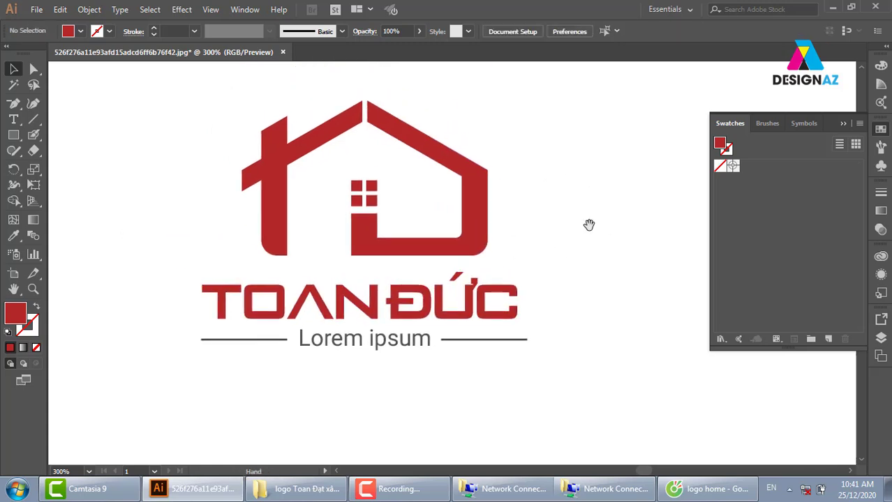
pyautogui.moveTo(191, 94); pyautogui.dragTo(555, 240)
pyautogui.hotkey('ctrl', 'g')
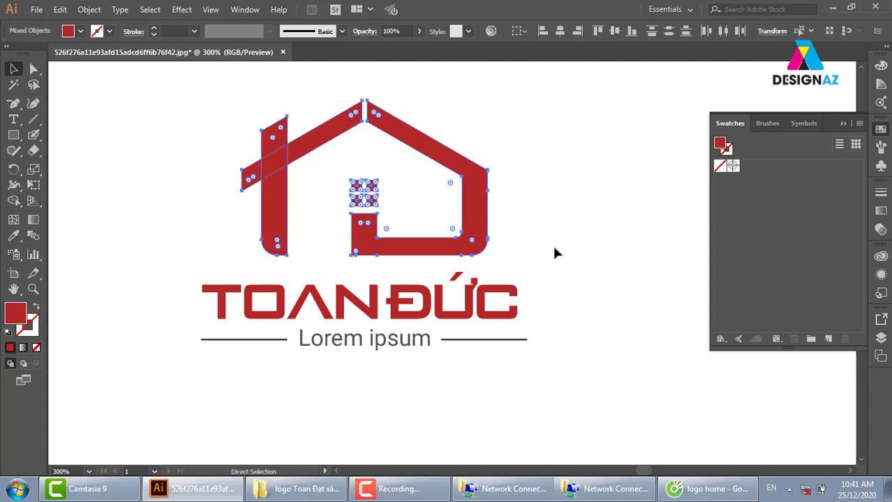
# Horizontally centre the TOAN ĐỨC wordmark under the house mark.
pyautogui.click(558, 227)
pyautogui.click(467, 316)
pyautogui.keyDown('shift'); pyautogui.click(468, 255); pyautogui.keyUp('shift')
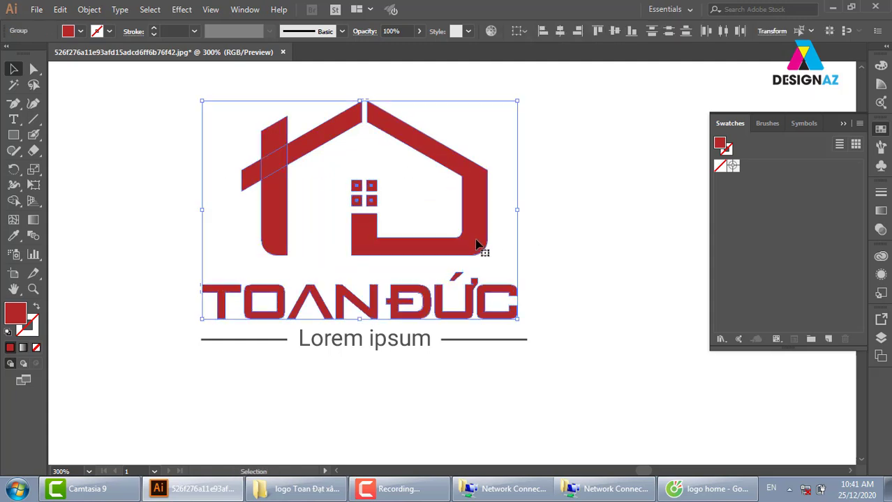
pyautogui.click(559, 32)
pyautogui.click(620, 236)
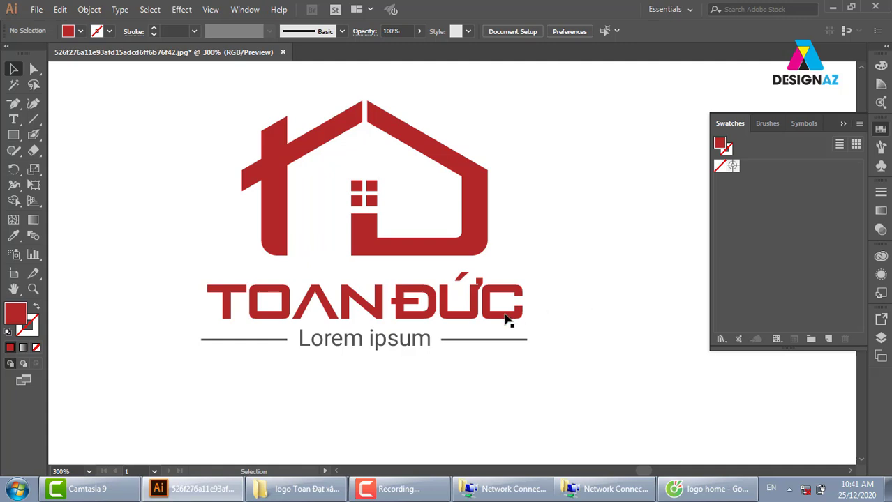
pyautogui.click(453, 302)
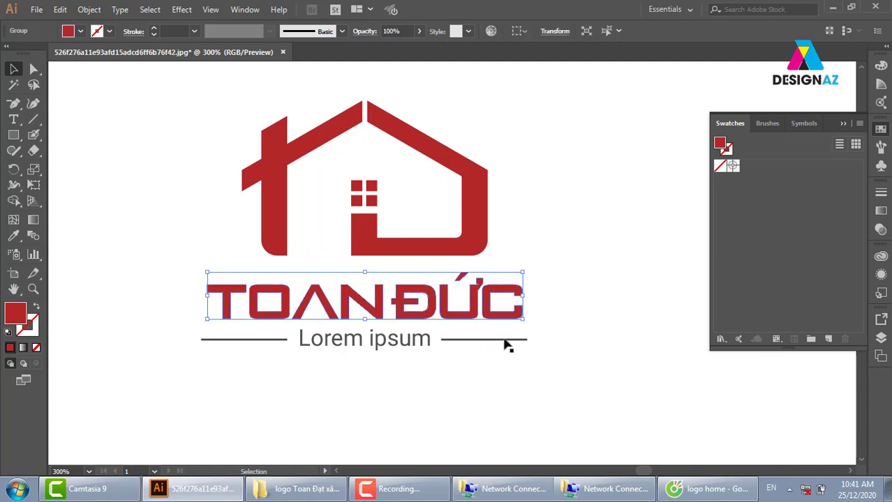
pyautogui.click(567, 282)
# Nudge the second logo's wordmark and Lorem ipsum text slightly down.
pyautogui.hotkey('ctrl', '-')
pyautogui.hotkey('ctrl', '-')
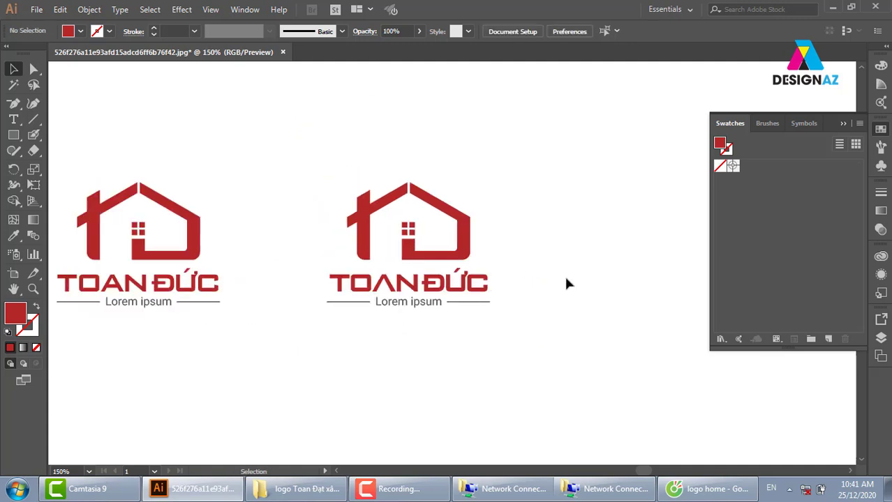
pyautogui.hotkey('ctrl', '+')
pyautogui.hotkey('ctrl', '-')
pyautogui.hotkey('ctrl', '-')
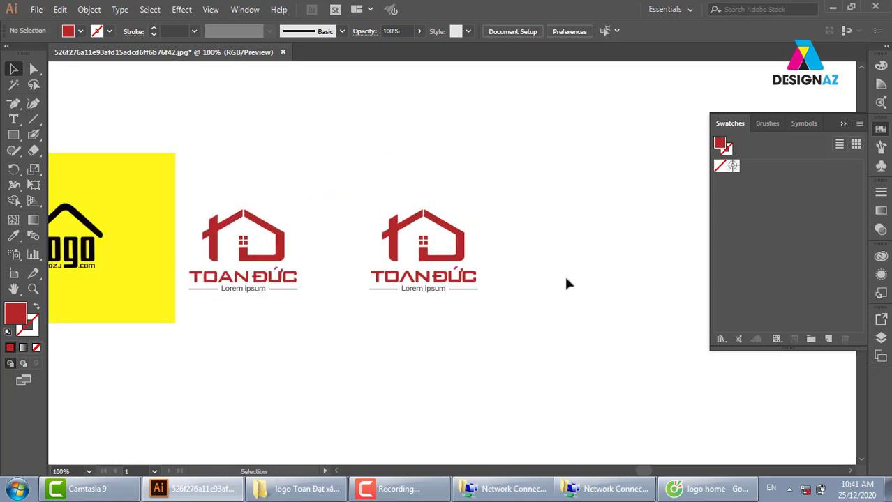
pyautogui.moveTo(365, 309); pyautogui.dragTo(543, 279)
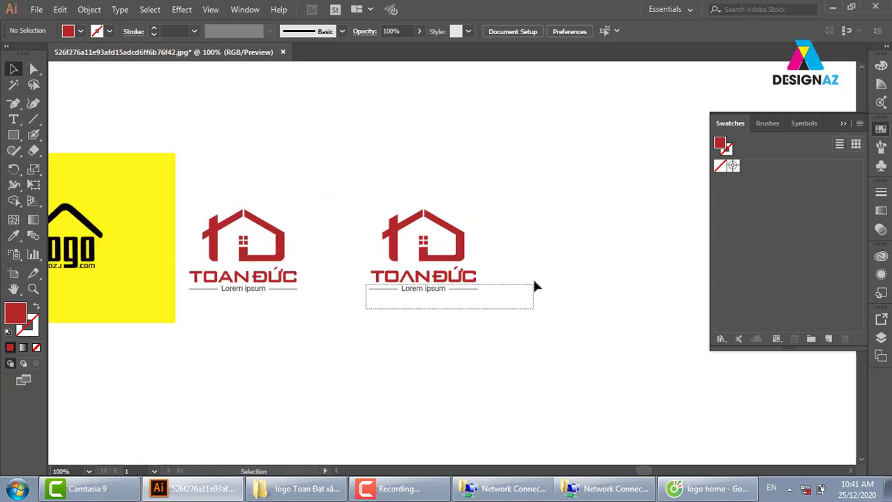
pyautogui.press('Down')
pyautogui.press('Down')
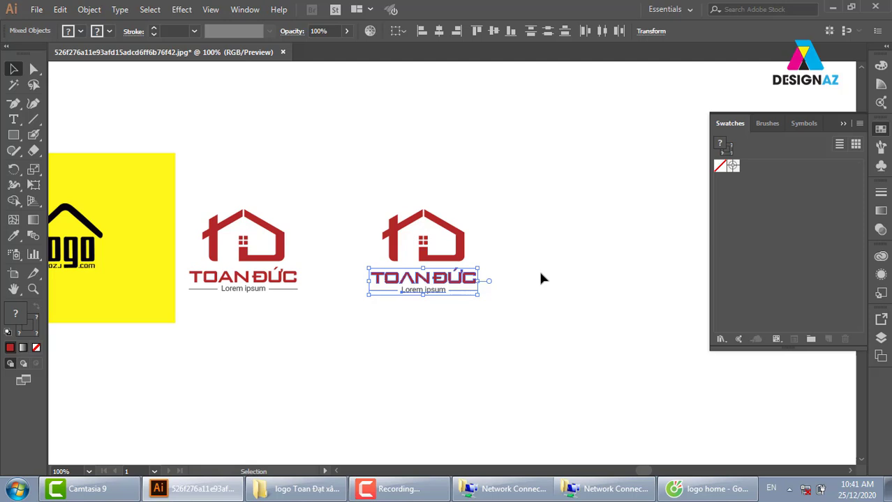
pyautogui.click(565, 245)
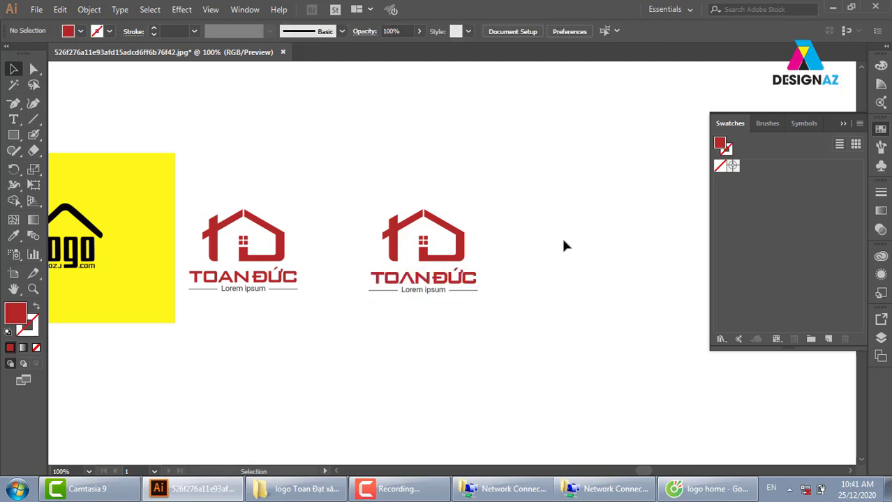
# Draw a square around the second logo and swap it to a red outline.
pyautogui.click(14, 134)
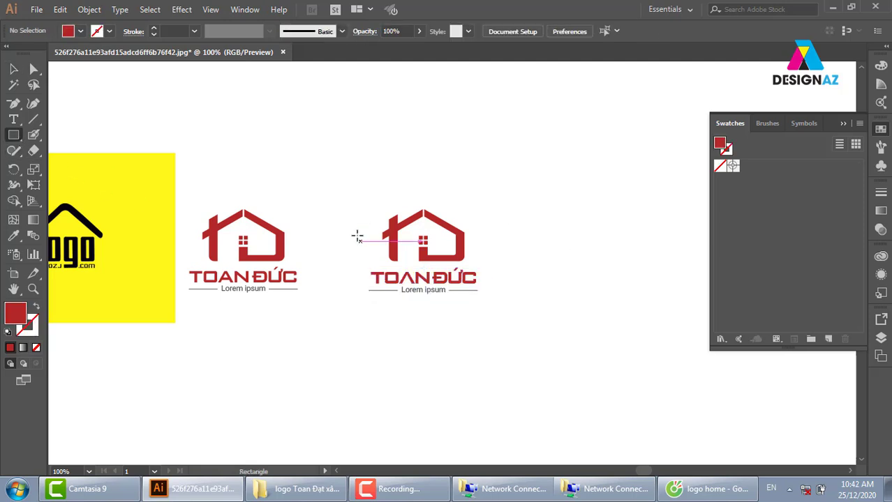
pyautogui.moveTo(348, 186)
pyautogui.mouseDown()
pyautogui.moveTo(451, 288)
pyautogui.moveTo(498, 309)
pyautogui.mouseUp()
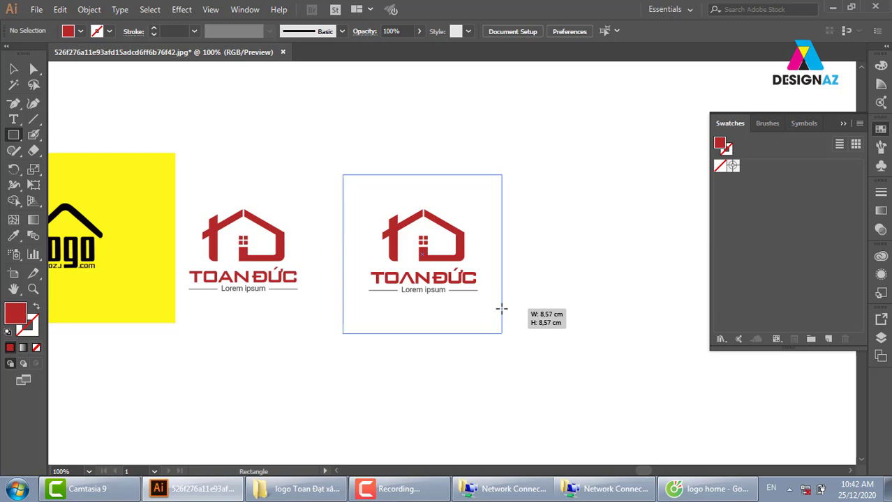
pyautogui.moveTo(498, 309); pyautogui.dragTo(501, 309)
pyautogui.click(13, 72)
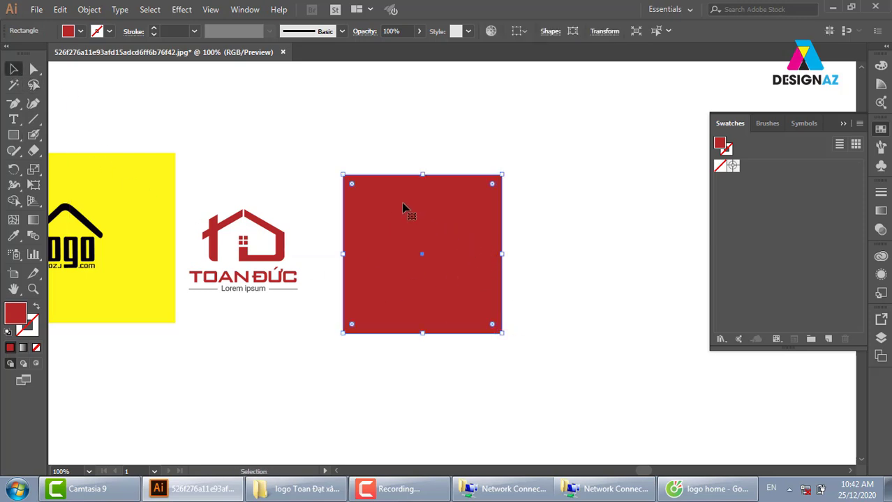
pyautogui.hotkey('shift', 'x')
pyautogui.click(525, 177)
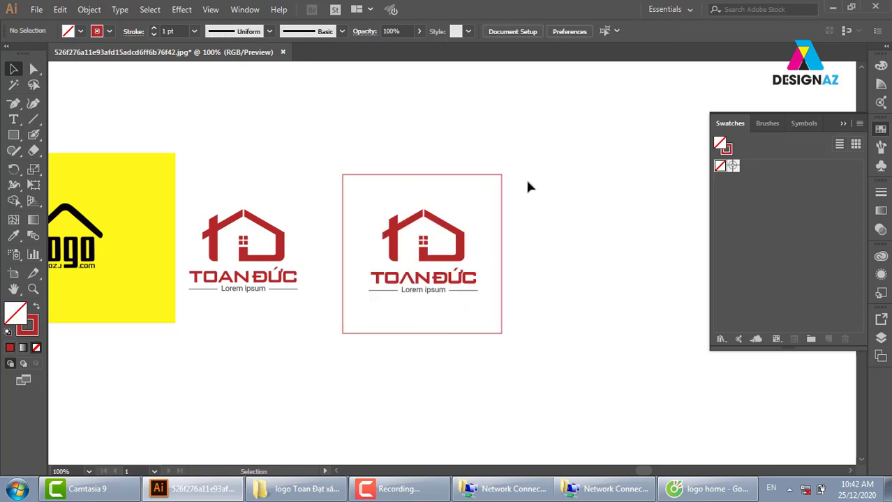
# Move the framed logo to the right and zoom in on it.
pyautogui.moveTo(571, 186); pyautogui.dragTo(408, 163)
pyautogui.moveTo(234, 287); pyautogui.dragTo(179, 336)
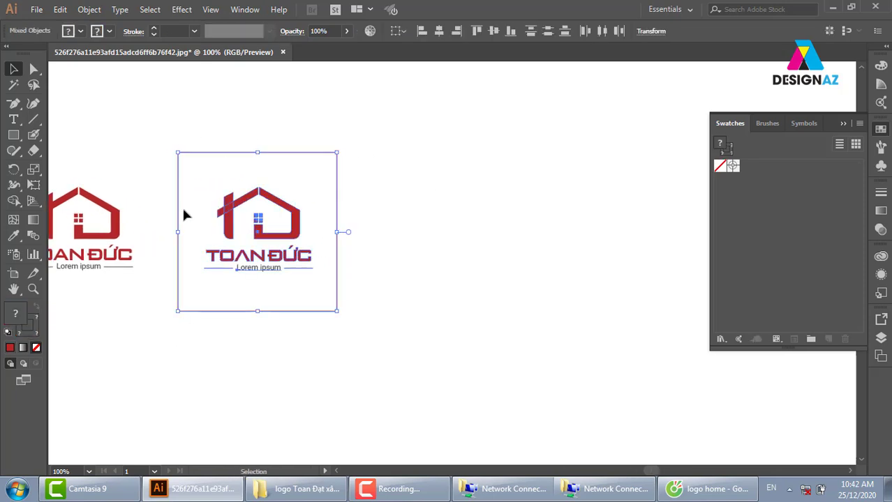
pyautogui.moveTo(183, 202); pyautogui.dragTo(400, 158)
pyautogui.click(618, 210)
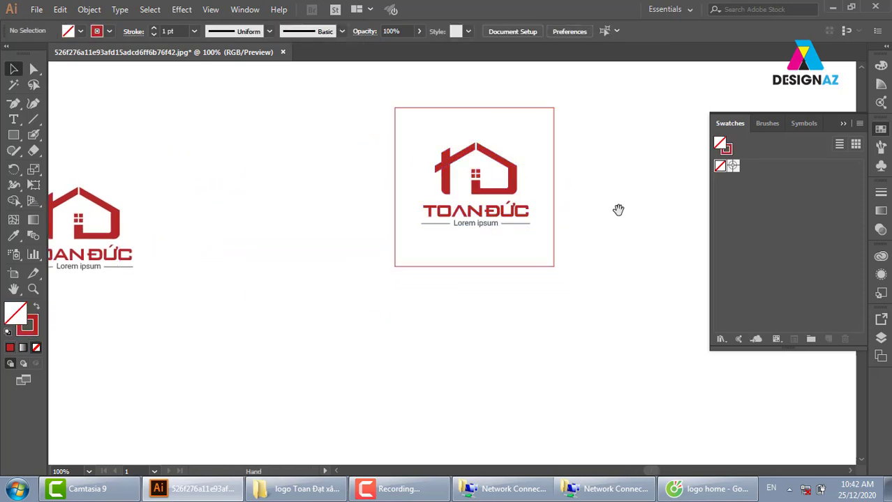
pyautogui.moveTo(618, 210); pyautogui.dragTo(463, 244)
pyautogui.press('z')
pyautogui.moveTo(200, 128); pyautogui.dragTo(559, 386)
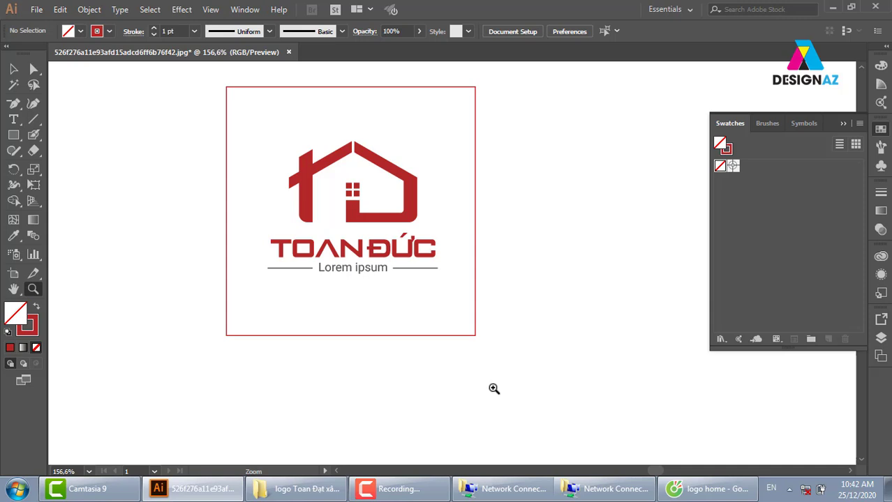
# Draw a small solid red square below the wordmark.
pyautogui.moveTo(210, 227); pyautogui.dragTo(572, 371)
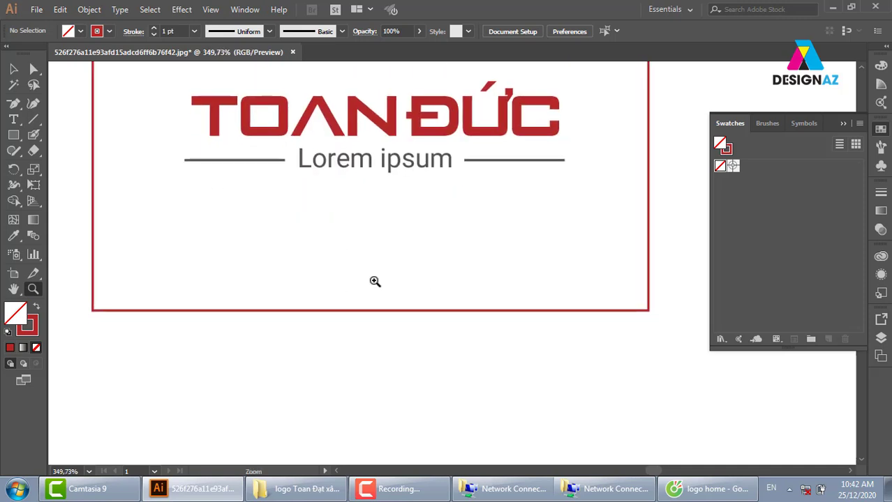
pyautogui.click(13, 135)
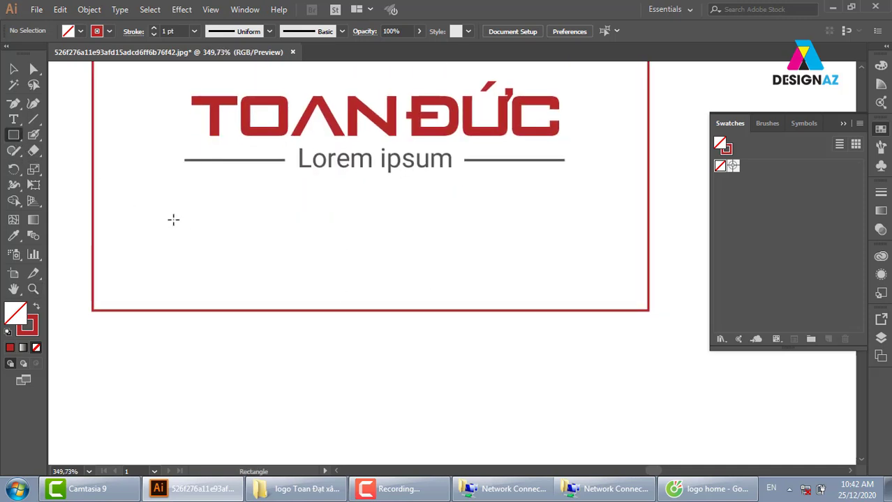
pyautogui.moveTo(179, 221); pyautogui.dragTo(206, 246)
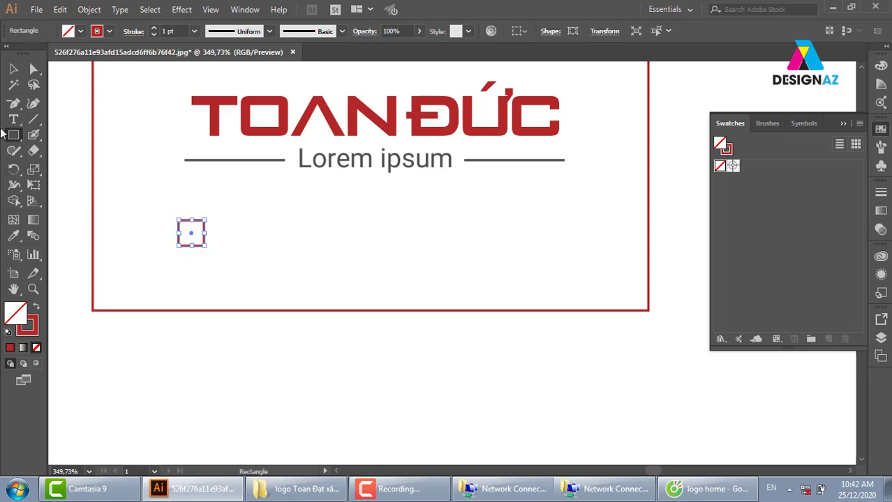
pyautogui.hotkey('shift', 'x')
pyautogui.click(13, 69)
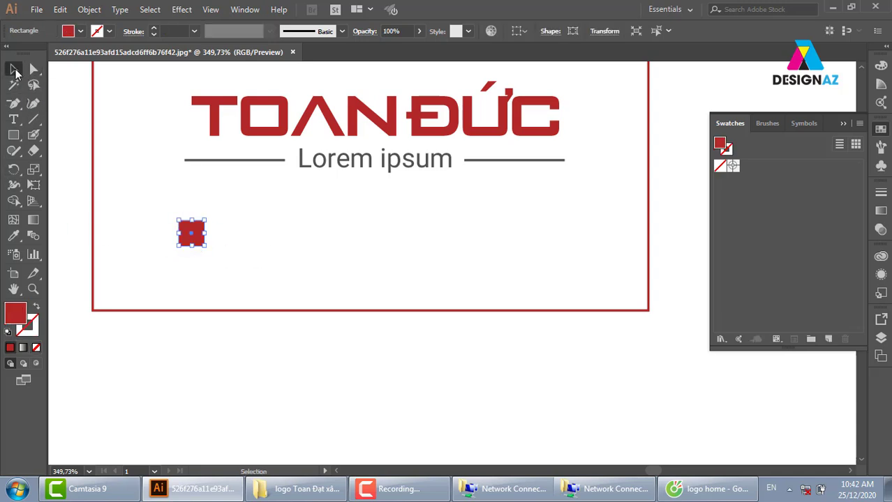
pyautogui.click(228, 247)
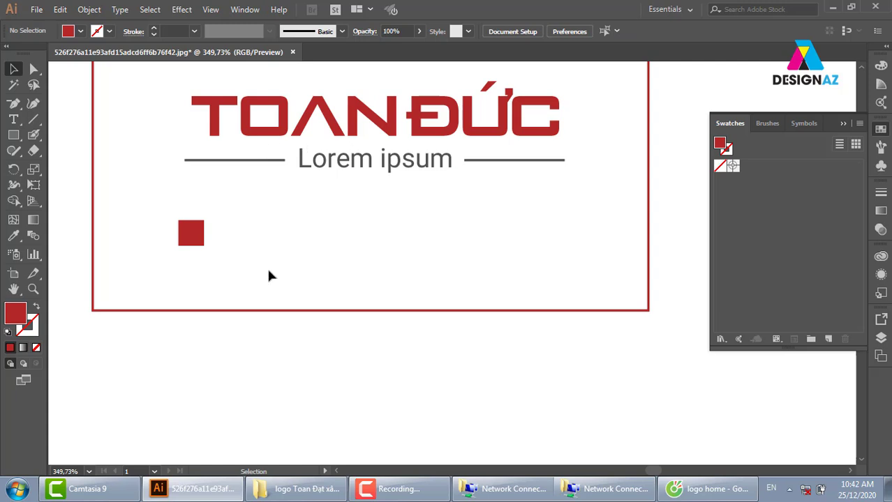
pyautogui.click(195, 240)
pyautogui.click(181, 260)
# Add a text object styled like the Lorem ipsum sublabel, placed below the red square.
pyautogui.click(13, 119)
pyautogui.click(165, 265)
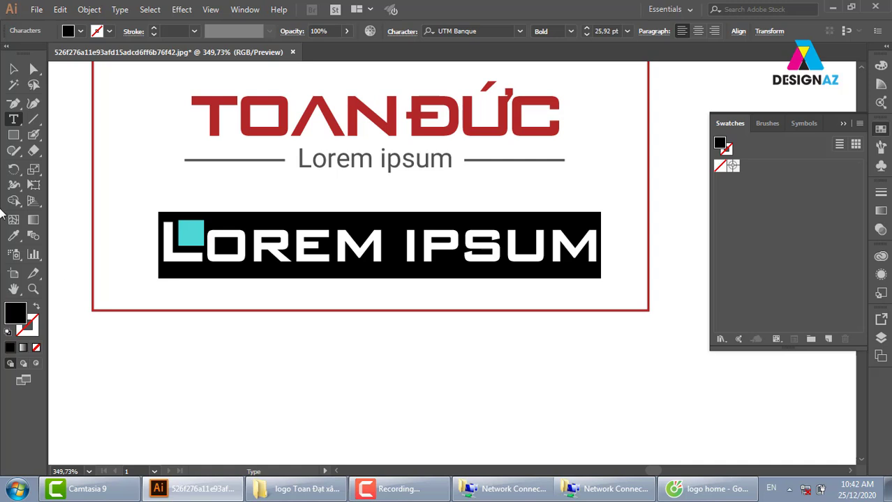
pyautogui.press('BackSpace')
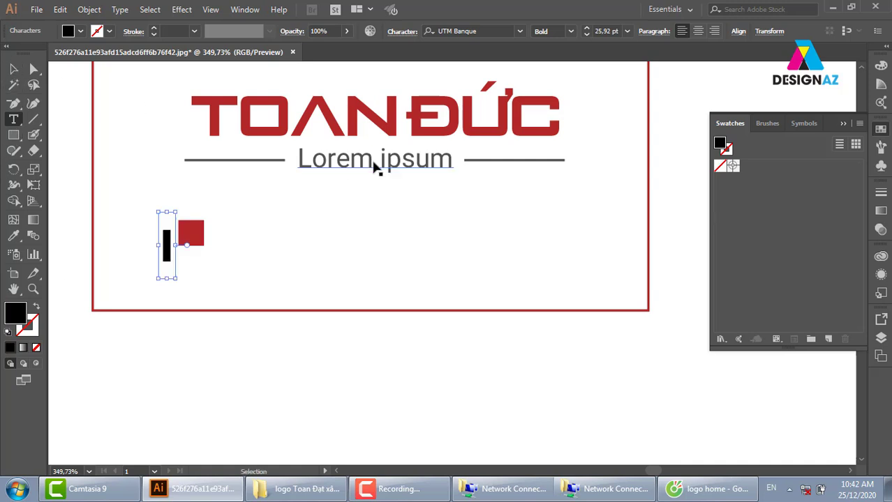
pyautogui.hotkey('ctrl', 'z')
pyautogui.click(13, 69)
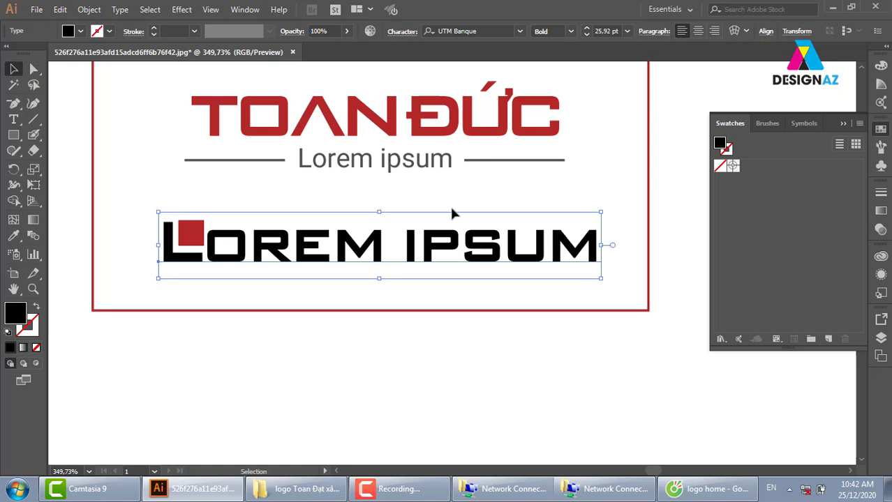
pyautogui.press('i')
pyautogui.click(441, 157)
pyautogui.click(13, 68)
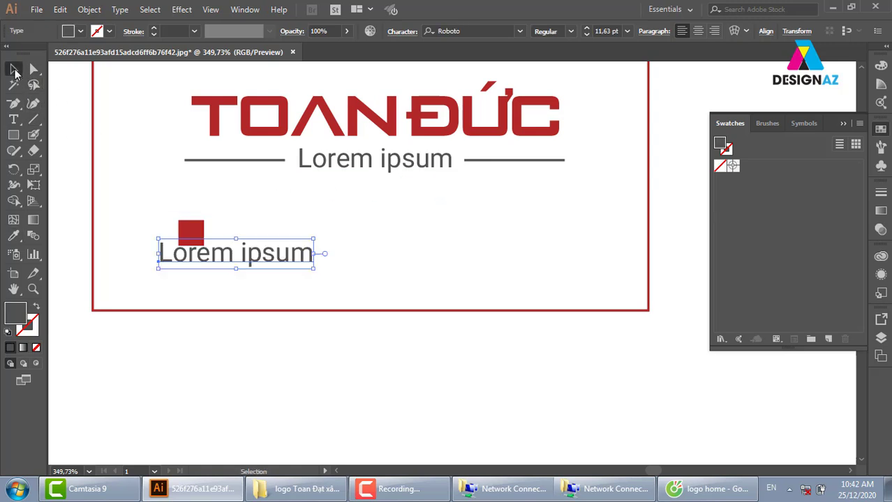
pyautogui.moveTo(256, 260); pyautogui.dragTo(237, 285)
# Retype the label as "màu mệnh thổ", shrink it and position it under the square.
pyautogui.doubleClick(192, 279)
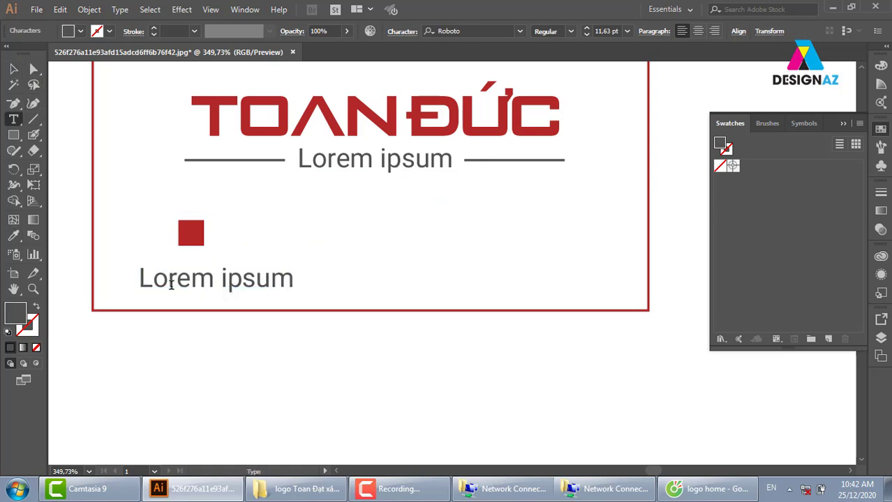
pyautogui.moveTo(139, 280); pyautogui.dragTo(243, 279)
pyautogui.moveTo(305, 286); pyautogui.dragTo(332, 283)
pyautogui.press('BackSpace')
pyautogui.write('mau')
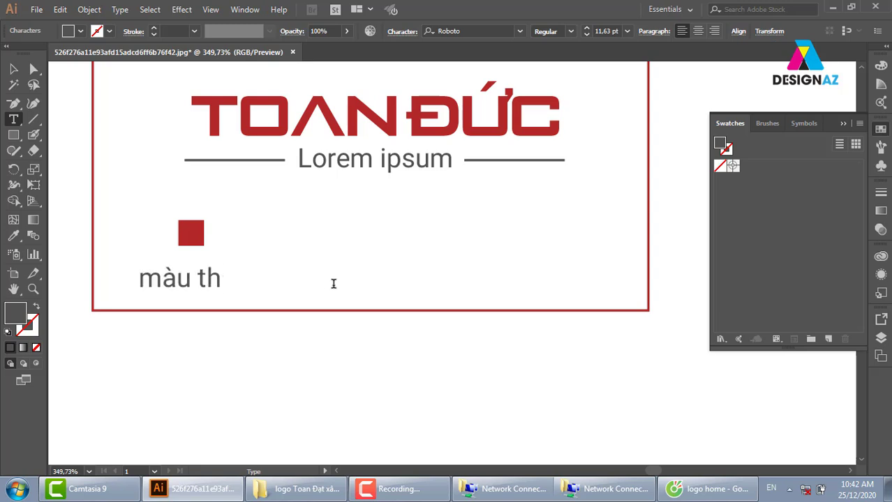
pyautogui.press('BackSpace')
pyautogui.press('BackSpace')
pyautogui.write('mênh')
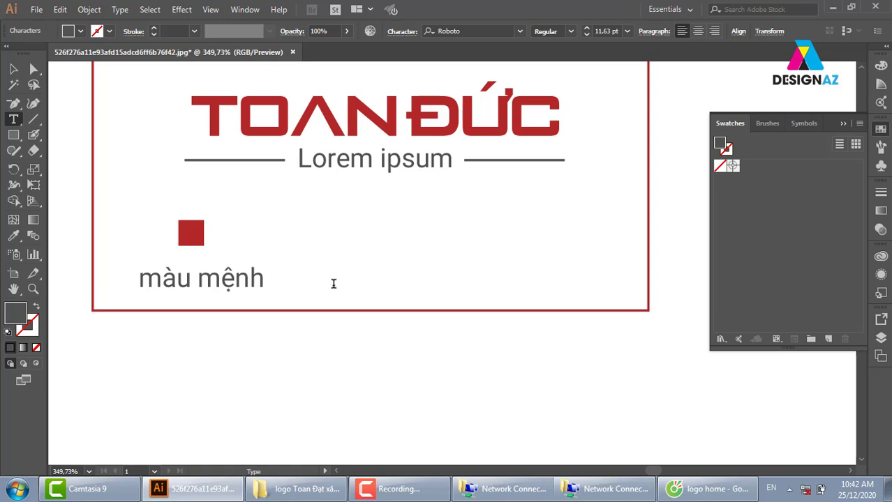
pyautogui.write(' tho')
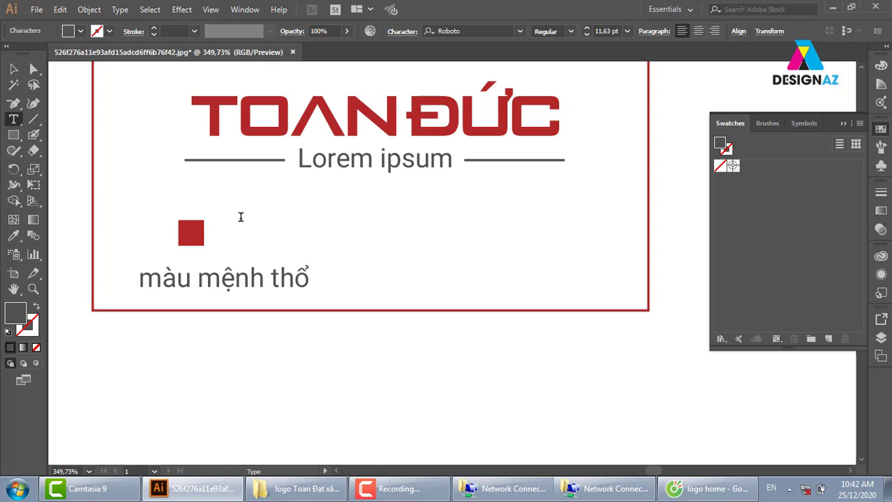
pyautogui.click(14, 69)
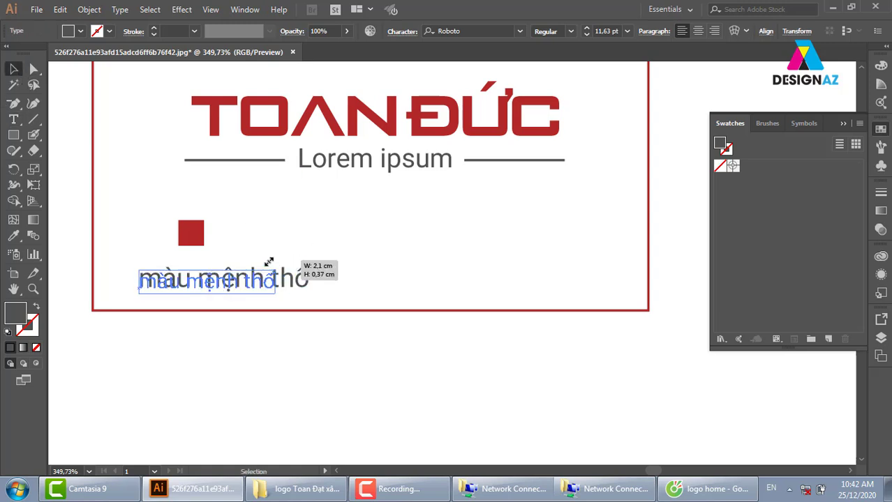
pyautogui.moveTo(310, 266); pyautogui.dragTo(227, 283)
pyautogui.click(230, 287)
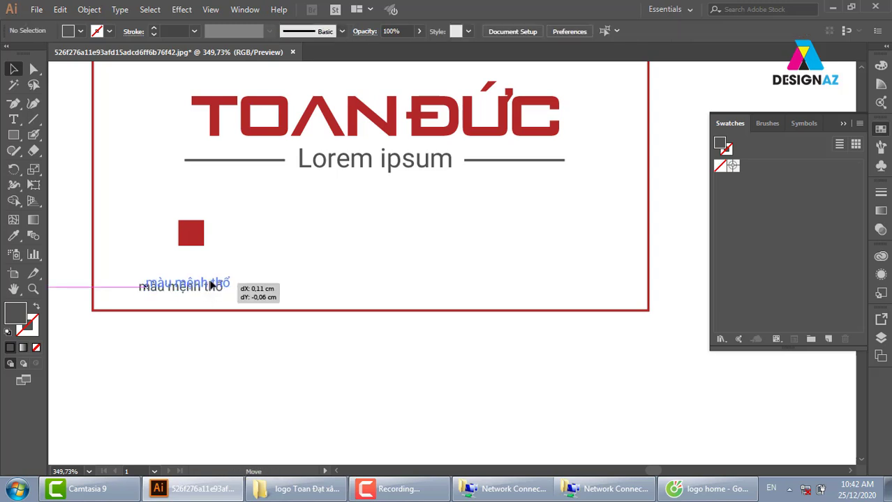
pyautogui.moveTo(419, 240); pyautogui.dragTo(372, 238)
# Draw a rectangle beside the red square and give it the same red fill.
pyautogui.press('m')
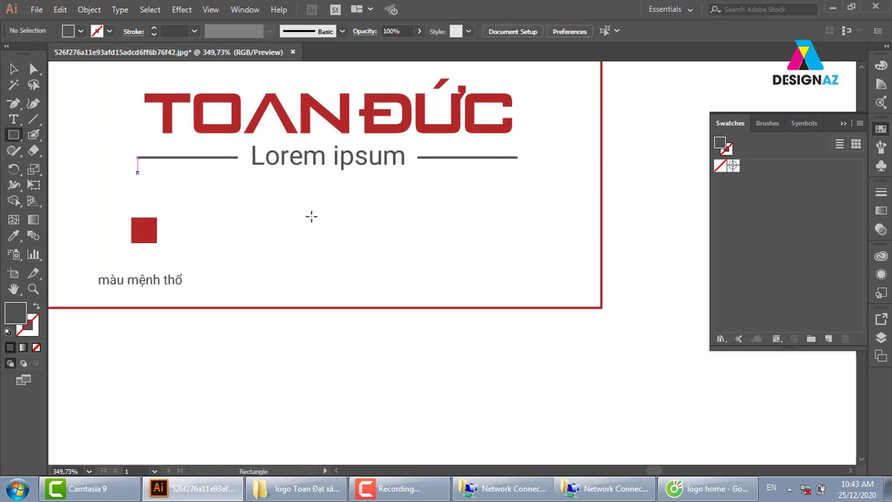
pyautogui.moveTo(238, 214); pyautogui.dragTo(283, 230)
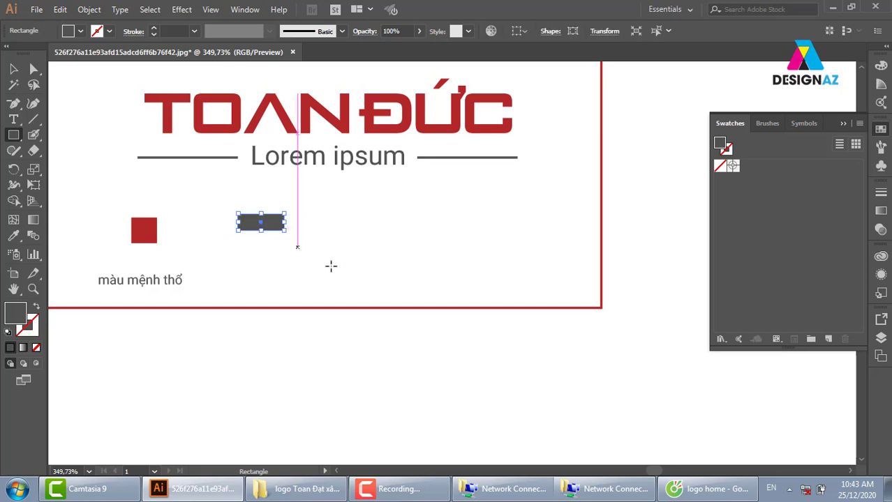
pyautogui.press('z')
pyautogui.moveTo(207, 201)
pyautogui.mouseDown()
pyautogui.moveTo(366, 265)
pyautogui.moveTo(525, 238)
pyautogui.mouseUp()
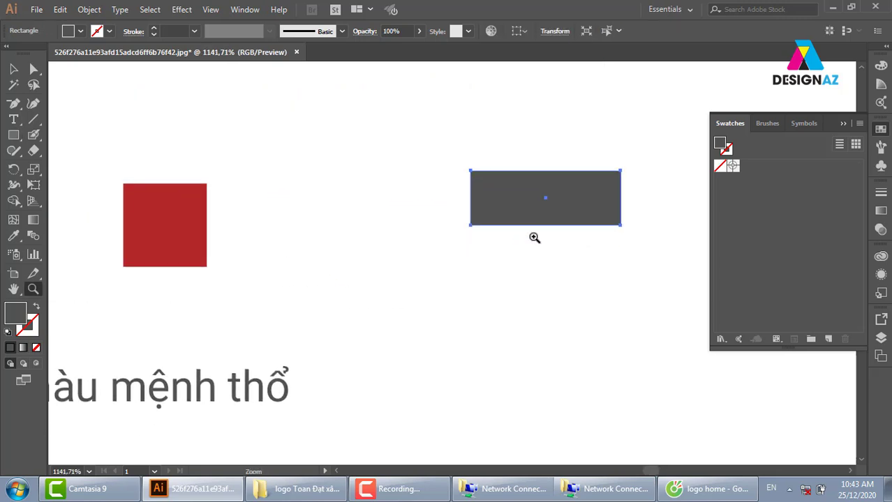
pyautogui.press('i')
pyautogui.click(201, 232)
pyautogui.click(12, 70)
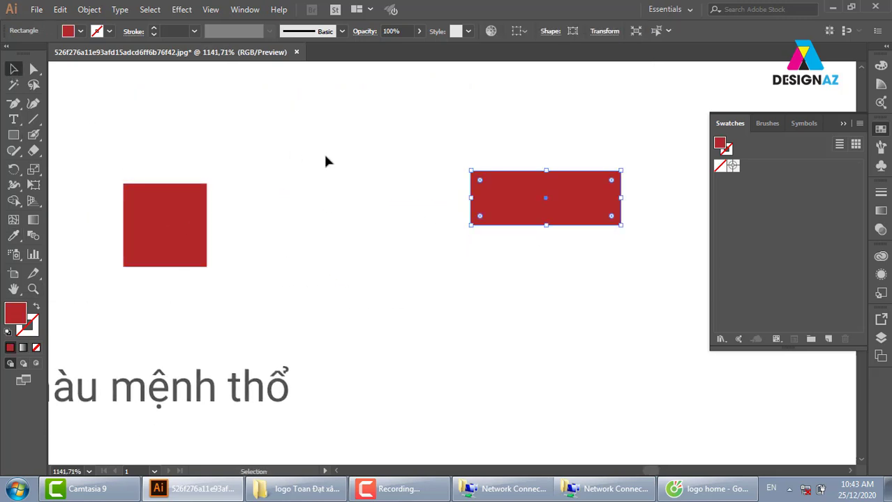
pyautogui.click(325, 159)
pyautogui.hscroll(1, 253, 201)
pyautogui.click(481, 207)
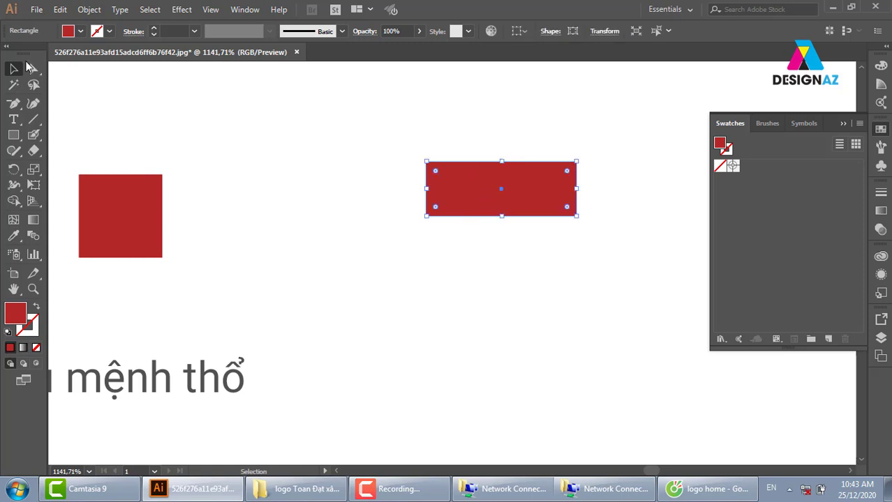
# Distort the red rectangle into a trapezoid roof using perspective Free Transform.
pyautogui.click(33, 69)
pyautogui.click(393, 142)
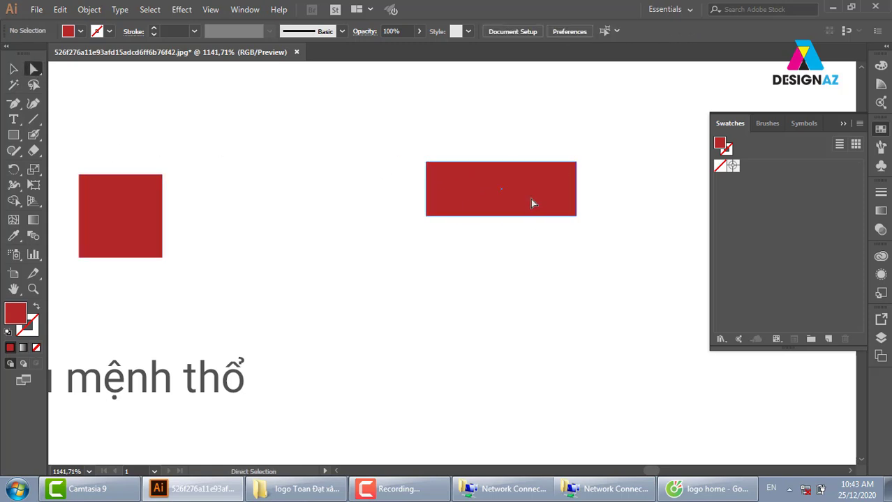
pyautogui.click(531, 201)
pyautogui.click(34, 186)
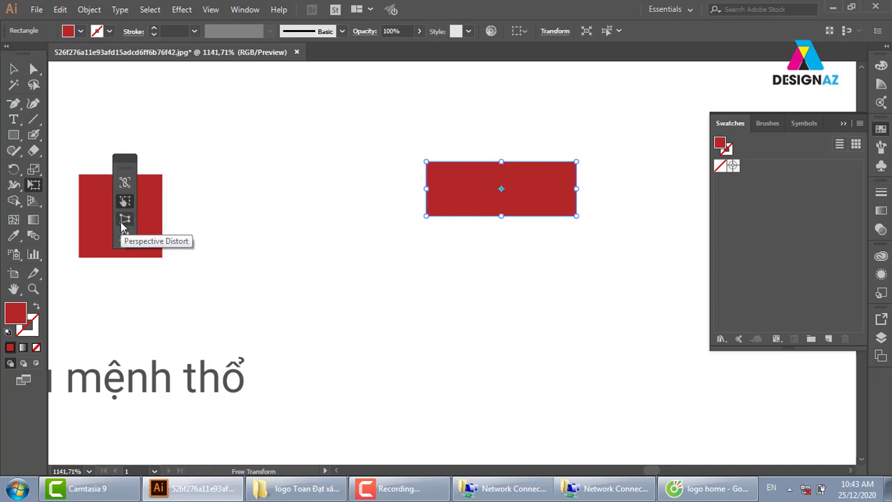
pyautogui.click(123, 222)
pyautogui.moveTo(426, 164); pyautogui.dragTo(457, 163)
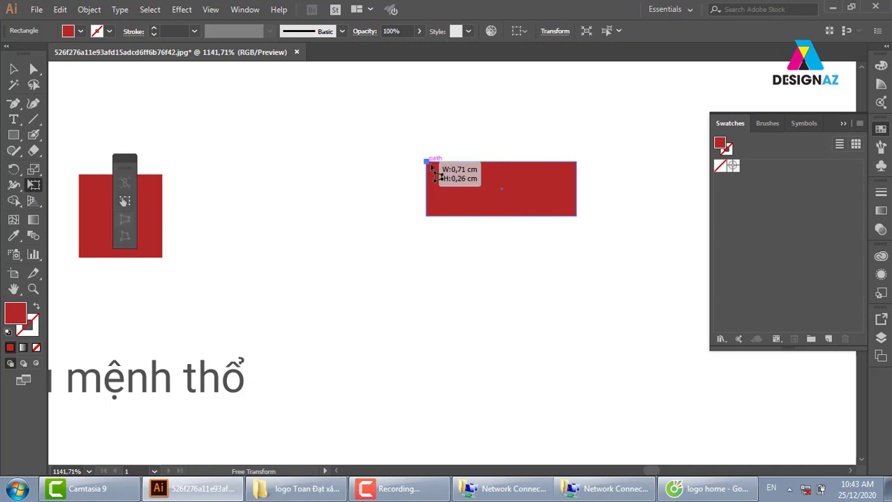
pyautogui.press('v')
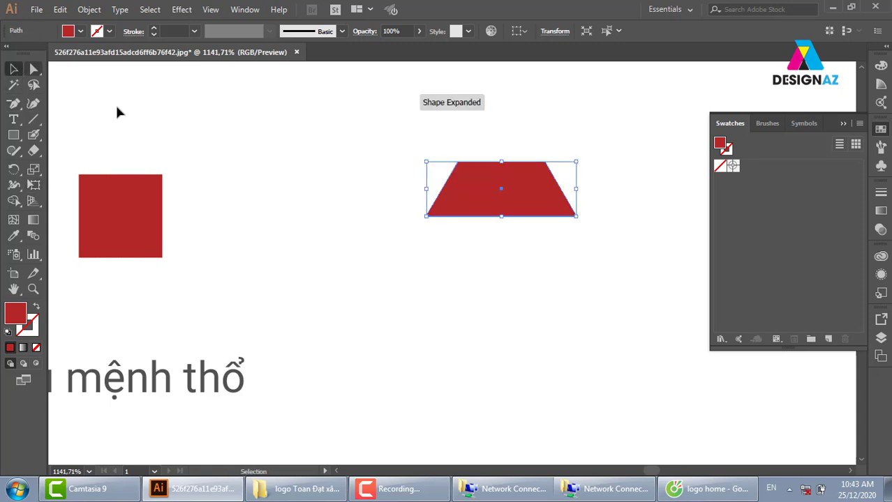
pyautogui.click(119, 112)
# Draw a rectangle body beneath the trapezoid roof.
pyautogui.press('m')
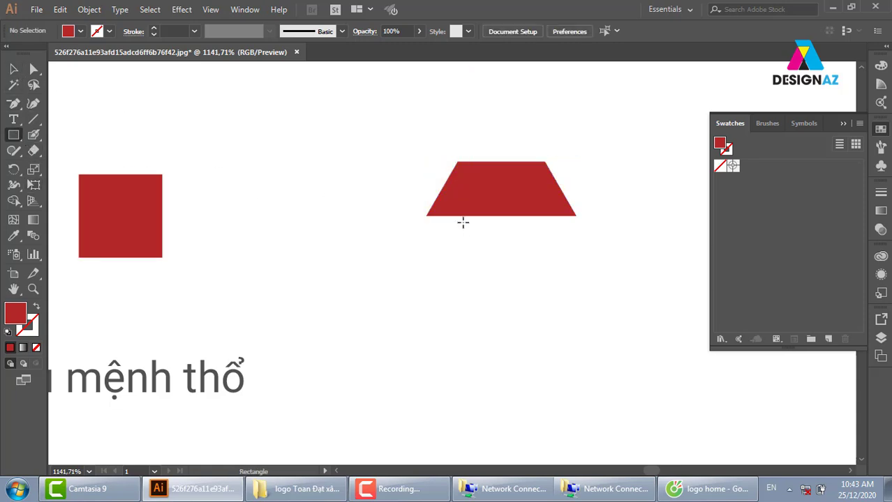
pyautogui.moveTo(464, 223); pyautogui.dragTo(543, 272)
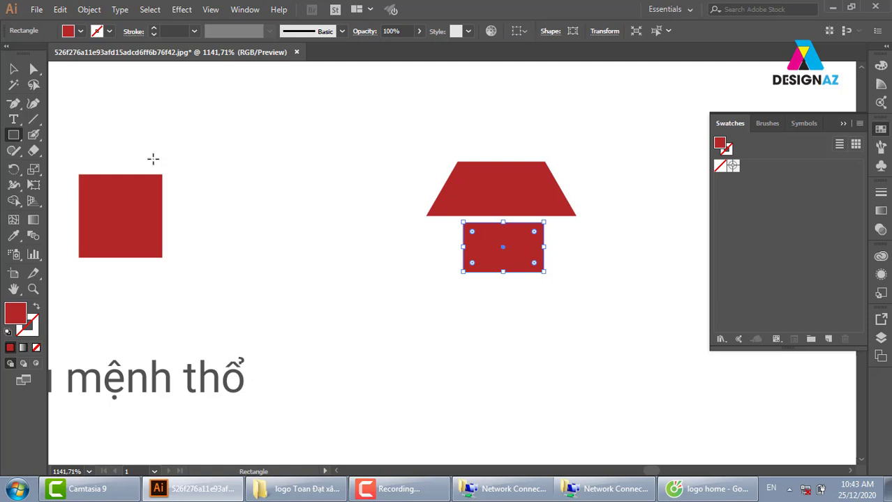
pyautogui.press('v')
pyautogui.click(348, 301)
pyautogui.hotkey('ctrl', '-')
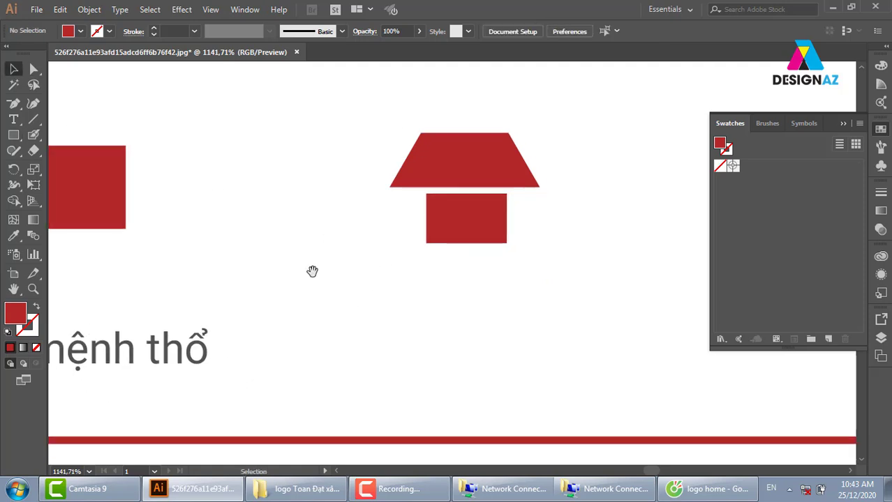
# Duplicate the "màu mệnh thổ" caption to the right and retype it as "biểu tượng ngành nghề".
pyautogui.hotkey('ctrl', '-')
pyautogui.moveTo(285, 313); pyautogui.dragTo(494, 312)
pyautogui.press('t')
pyautogui.tripleClick(434, 307)
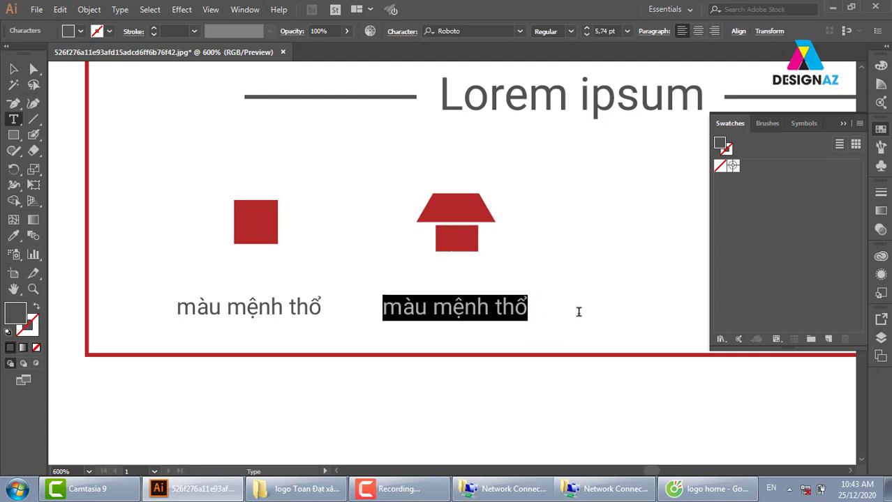
pyautogui.press('BackSpace')
pyautogui.write('biểu')
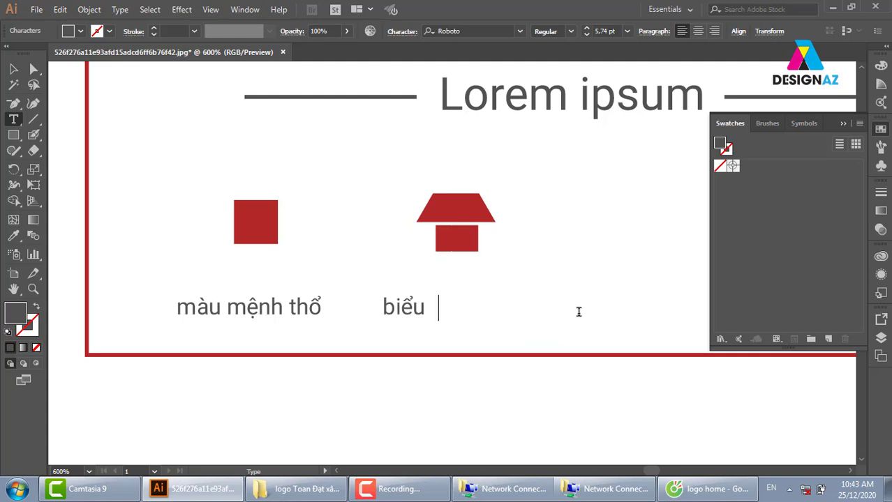
pyautogui.write('tươợng')
pyautogui.write(' ngan')
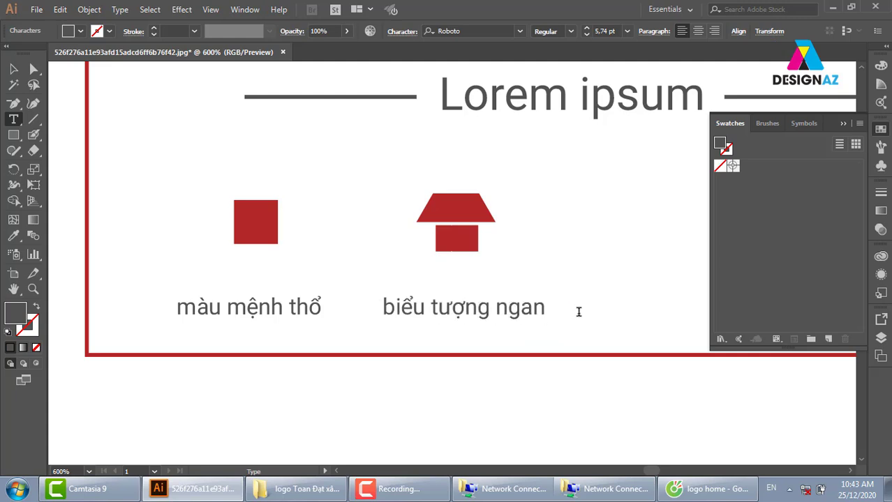
pyautogui.write('ng')
pyautogui.write('h')
pyautogui.press('Escape')
pyautogui.click(513, 181)
# Move the small house icon right so it sits over its new caption.
pyautogui.hotkey('ctrl', '-')
pyautogui.hotkey('ctrl', '-')
pyautogui.hotkey('ctrl', '-')
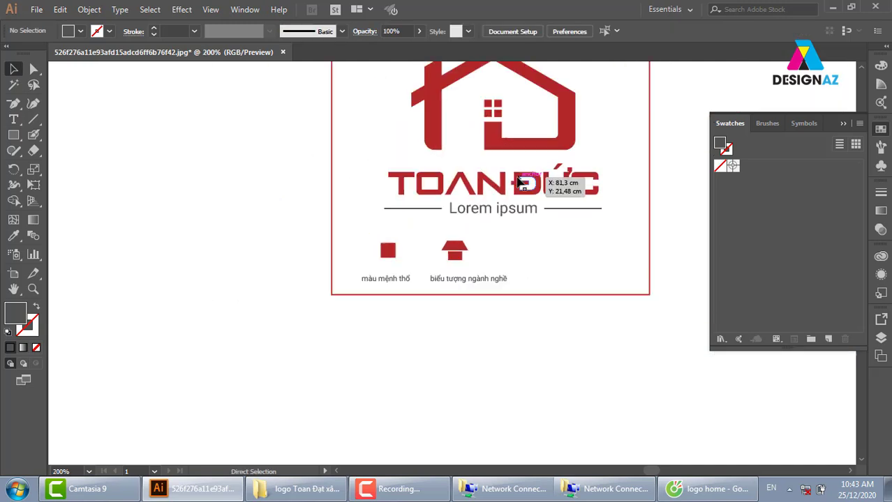
pyautogui.click(371, 248)
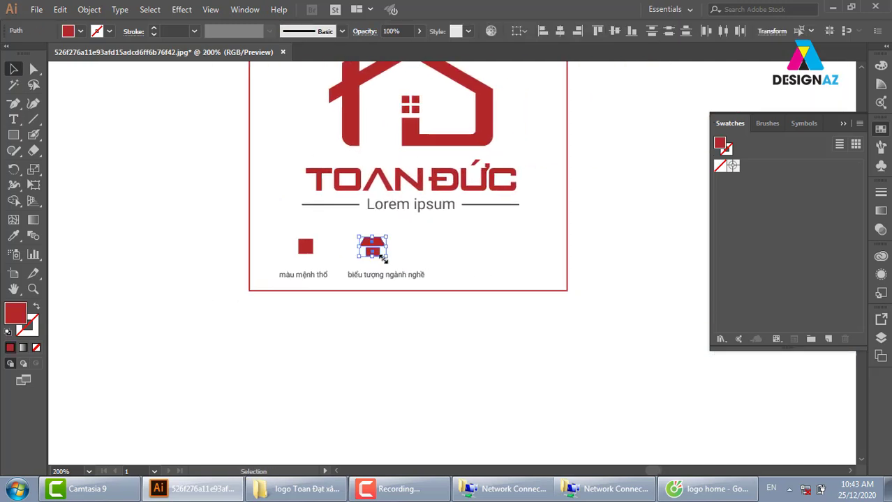
pyautogui.moveTo(377, 254); pyautogui.dragTo(391, 255)
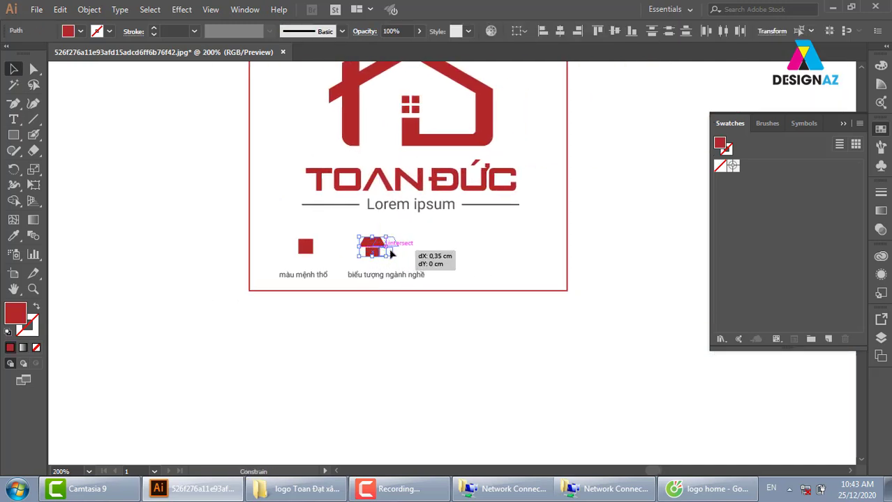
pyautogui.click(474, 254)
pyautogui.hscroll(3, 340, 253)
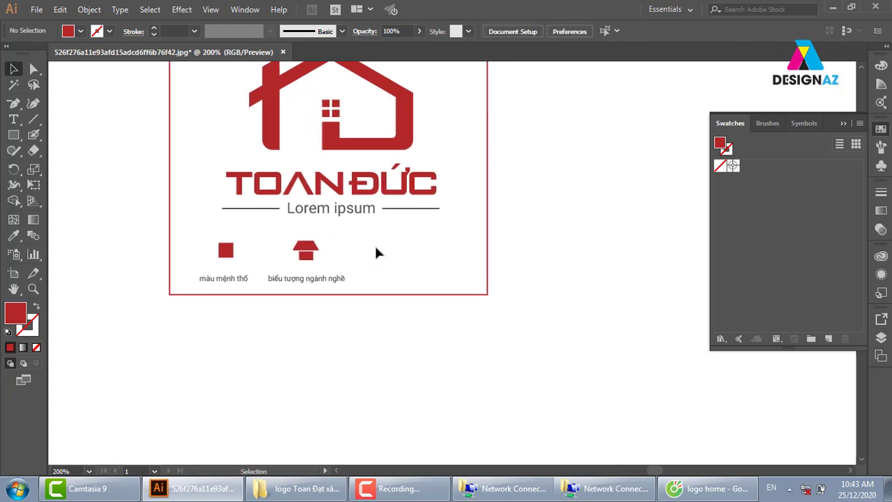
# Undo a stray Lorem ipsum copy and duplicate the TOAN ĐỨC lettering group below right.
pyautogui.moveTo(343, 217); pyautogui.dragTo(429, 267)
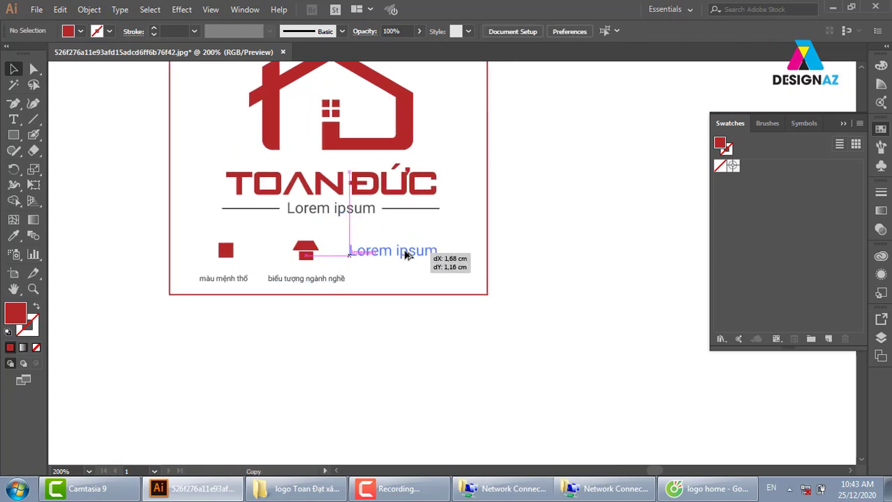
pyautogui.hotkey('ctrl', 'z')
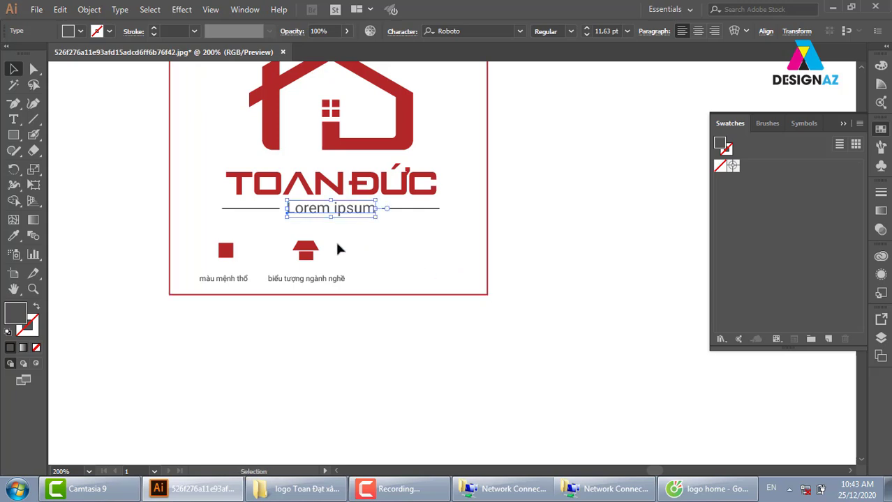
pyautogui.click(15, 72)
pyautogui.click(342, 190)
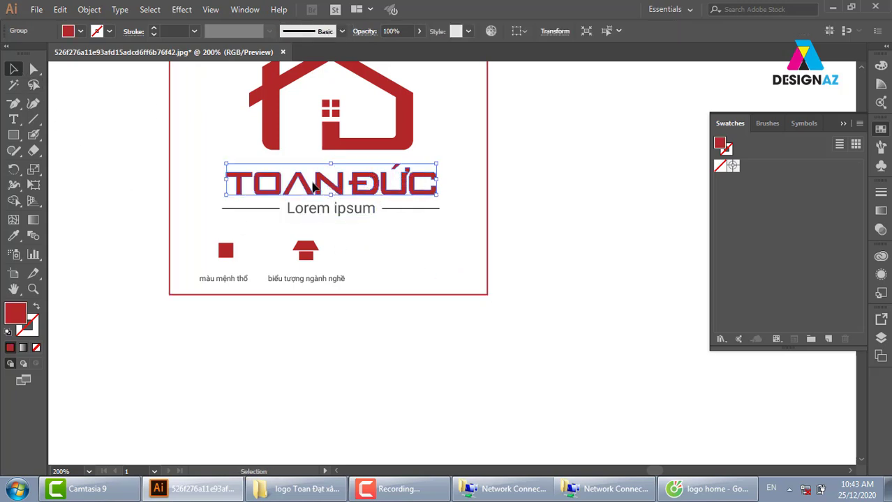
pyautogui.moveTo(313, 187); pyautogui.dragTo(450, 255)
# Inside the copied lettering group, delete every letter except T and Đ.
pyautogui.doubleClick(450, 254)
pyautogui.click(449, 255)
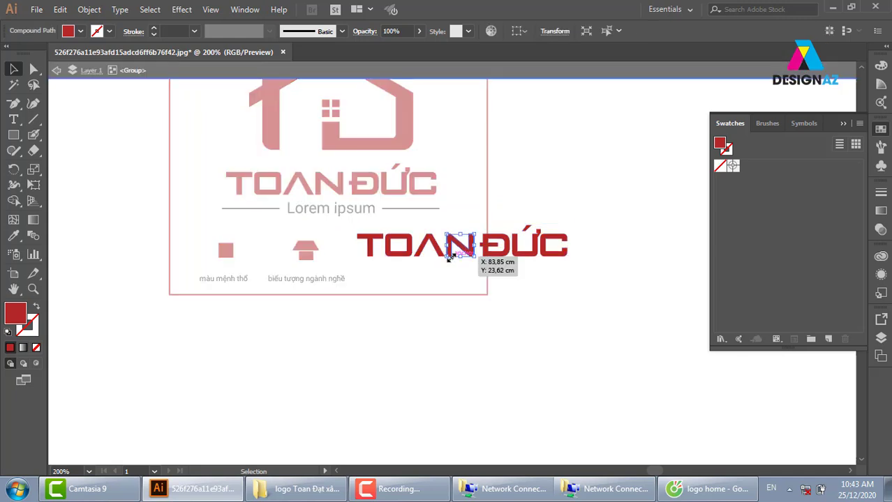
pyautogui.press('Delete')
pyautogui.moveTo(438, 256); pyautogui.dragTo(390, 237)
pyautogui.press('Delete')
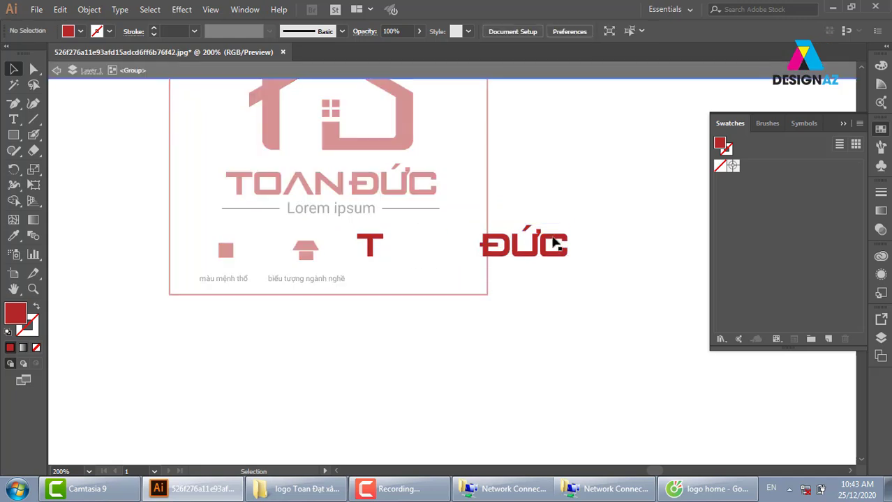
pyautogui.press('Delete')
pyautogui.moveTo(527, 224)
pyautogui.mouseDown()
pyautogui.moveTo(542, 276)
pyautogui.moveTo(412, 260)
pyautogui.mouseUp()
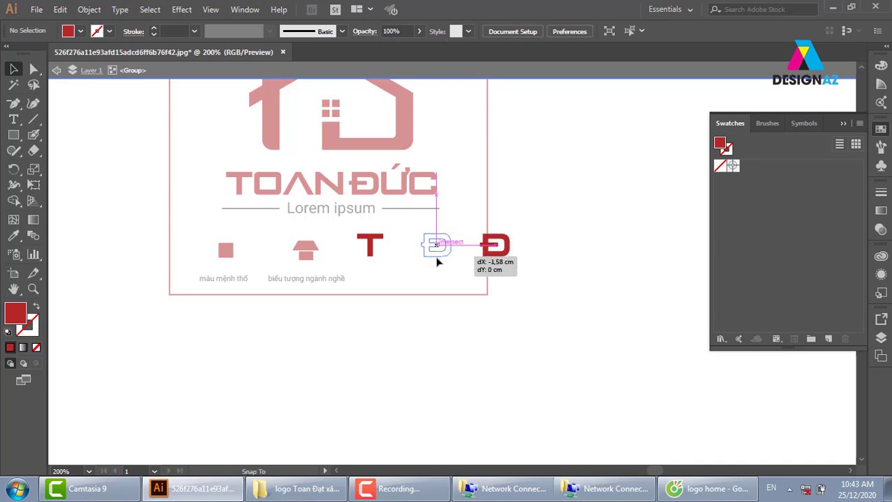
# Move the T and Đ beside the house icon, with the Đ tucked against the T.
pyautogui.doubleClick(374, 268)
pyautogui.click(395, 252)
pyautogui.moveTo(395, 255); pyautogui.dragTo(422, 260)
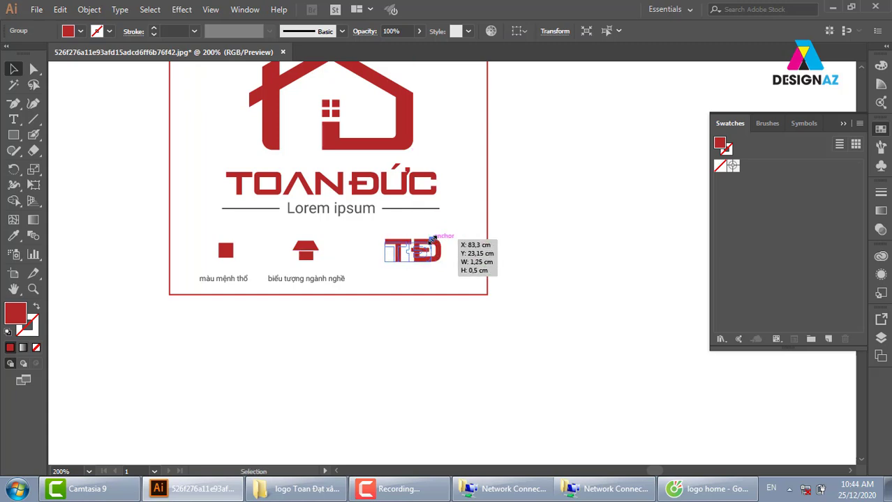
pyautogui.click(531, 239)
pyautogui.moveTo(425, 252); pyautogui.dragTo(437, 249)
# Copy the caption under the TĐ monogram and change it to 'Tên thương hiệu'.
pyautogui.moveTo(333, 282); pyautogui.dragTo(438, 285)
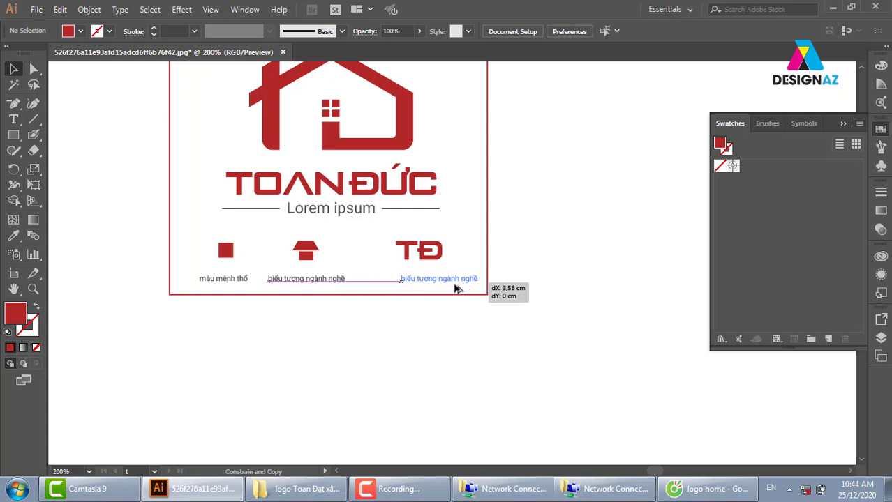
pyautogui.press('t')
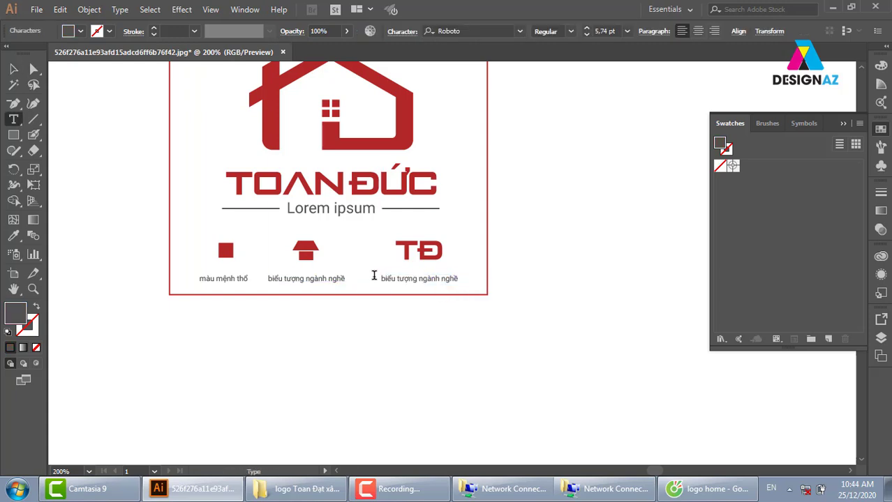
pyautogui.moveTo(374, 279); pyautogui.dragTo(547, 279)
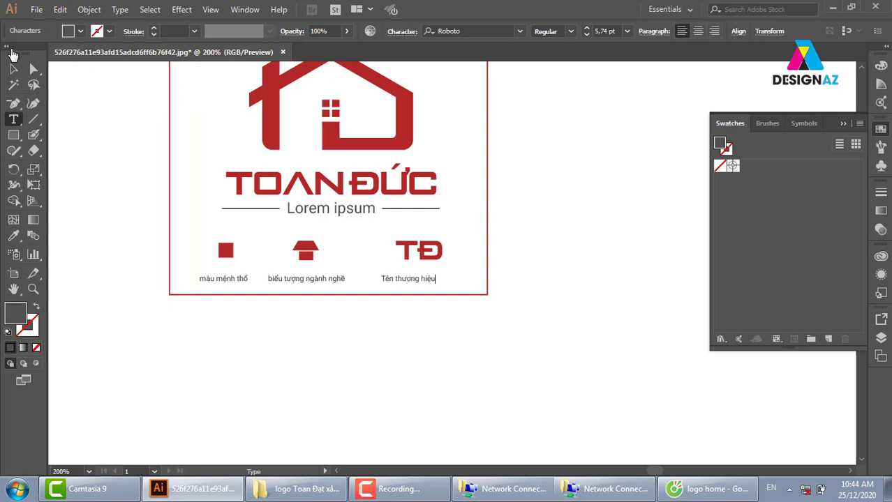
pyautogui.press('Escape')
pyautogui.click(487, 276)
# Shift the house icon and its caption right for even spacing, then zoom in to check.
pyautogui.moveTo(275, 236); pyautogui.dragTo(328, 286)
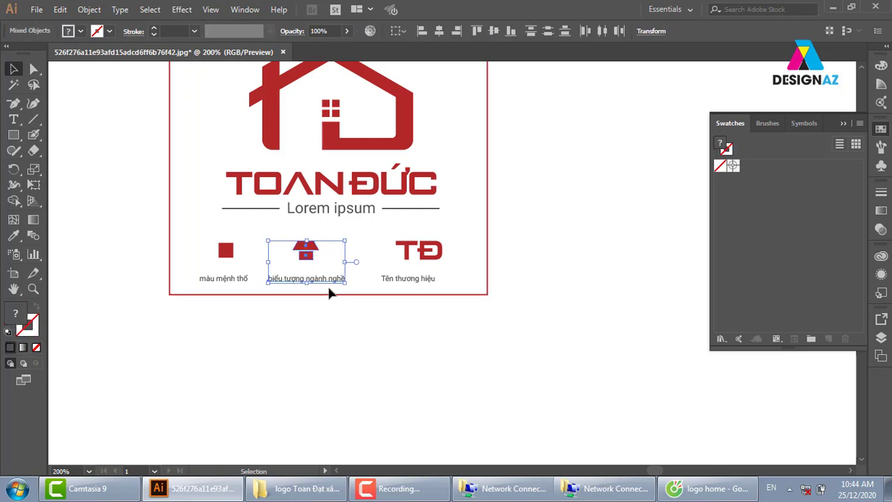
pyautogui.moveTo(312, 250)
pyautogui.mouseDown()
pyautogui.moveTo(332, 252)
pyautogui.moveTo(325, 265)
pyautogui.mouseUp()
pyautogui.click(564, 272)
pyautogui.scroll(3, 558, 283)
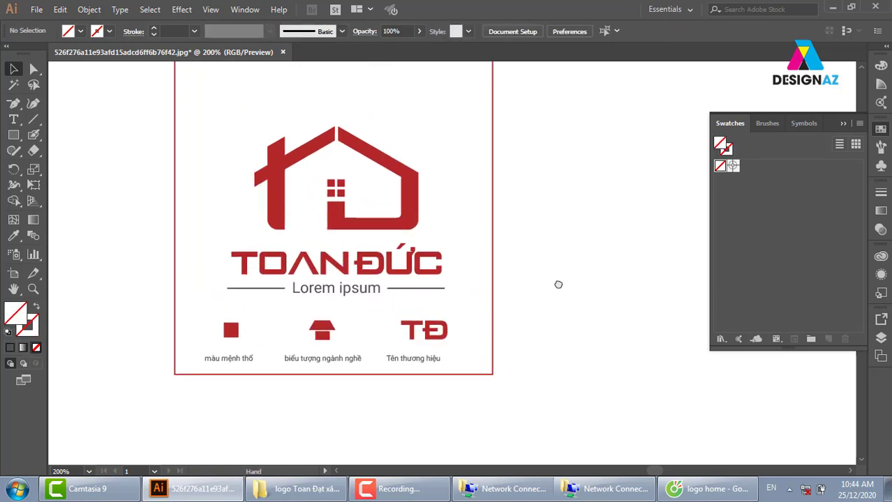
pyautogui.scroll(2, 558, 282)
pyautogui.press('z')
pyautogui.moveTo(298, 210)
pyautogui.mouseDown()
pyautogui.moveTo(541, 418)
pyautogui.moveTo(607, 422)
pyautogui.moveTo(615, 380)
pyautogui.mouseUp()
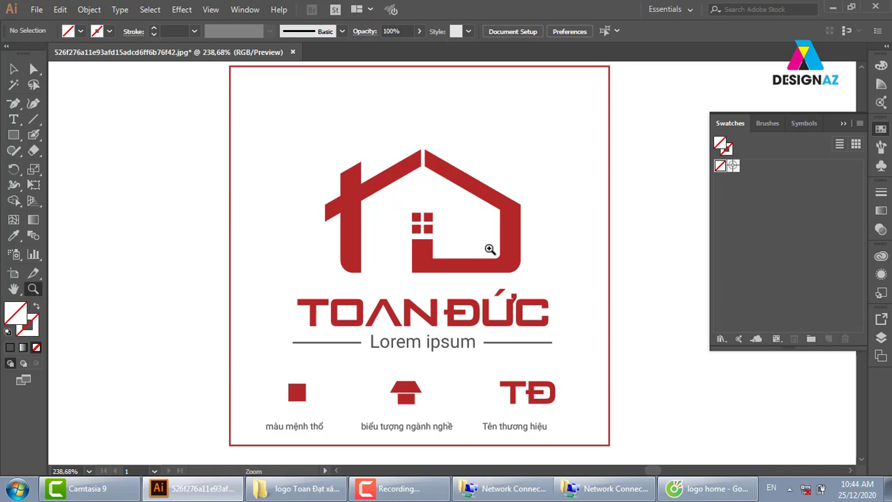
pyautogui.hotkey('ctrl', '1')
# Duplicate the framed logo, without the icon row, to the right of the original.
pyautogui.moveTo(579, 247); pyautogui.dragTo(347, 220)
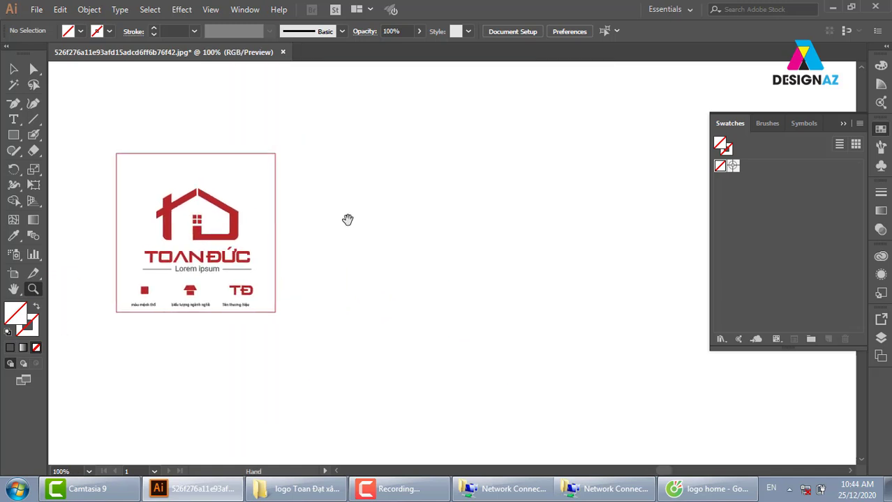
pyautogui.click(14, 70)
pyautogui.moveTo(425, 142); pyautogui.dragTo(119, 270)
pyautogui.moveTo(117, 224); pyautogui.dragTo(310, 224)
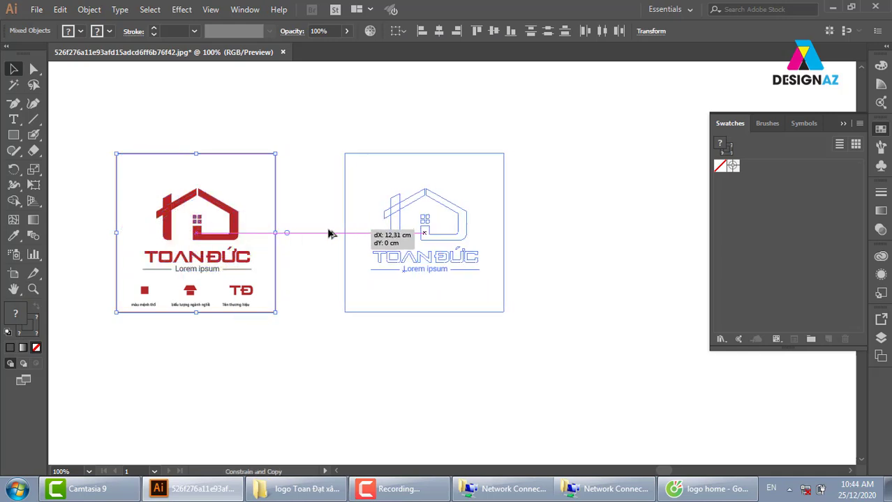
pyautogui.hotkey('ctrl', 'shift', 'a')
# Convert the copied logo to grayscale with Edit Colors > Convert to Grayscale.
pyautogui.press('z')
pyautogui.moveTo(270, 134); pyautogui.dragTo(591, 354)
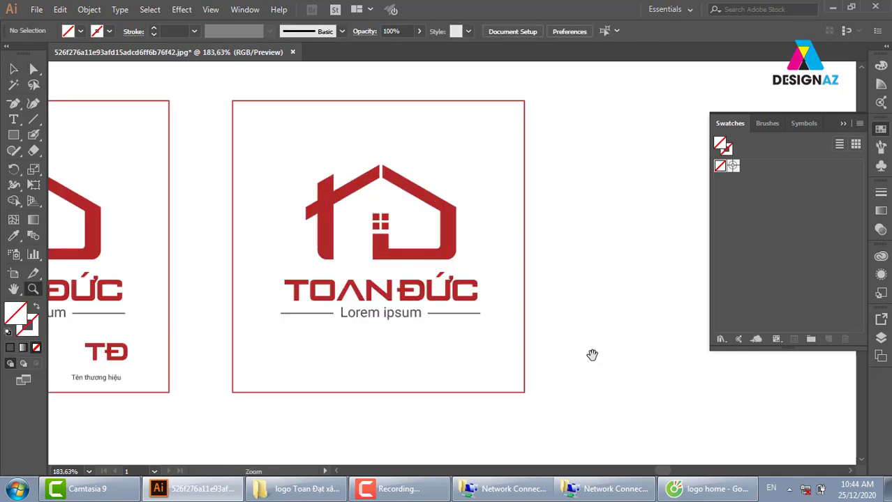
pyautogui.press('v')
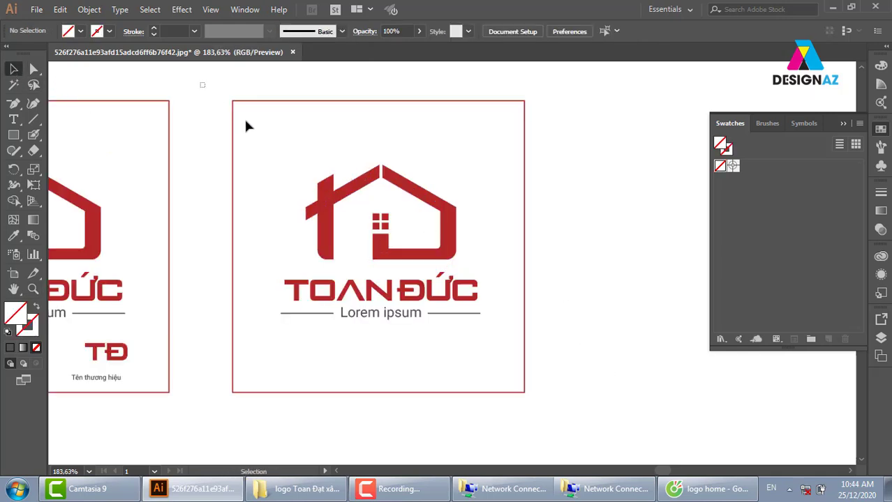
pyautogui.moveTo(245, 126); pyautogui.dragTo(556, 409)
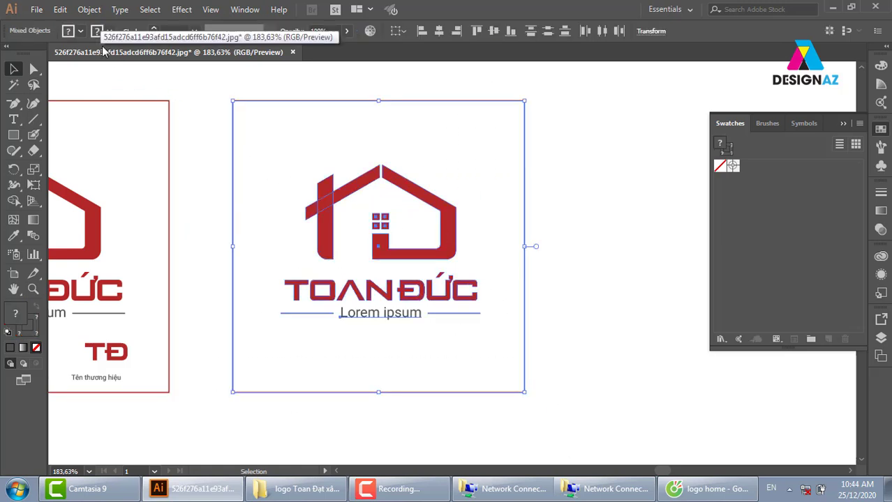
pyautogui.click(60, 9)
pyautogui.moveTo(90, 241)
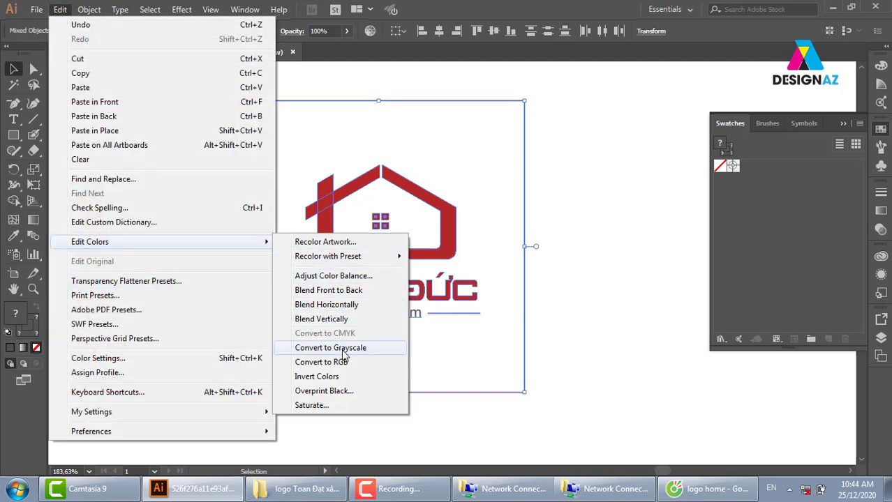
pyautogui.click(342, 348)
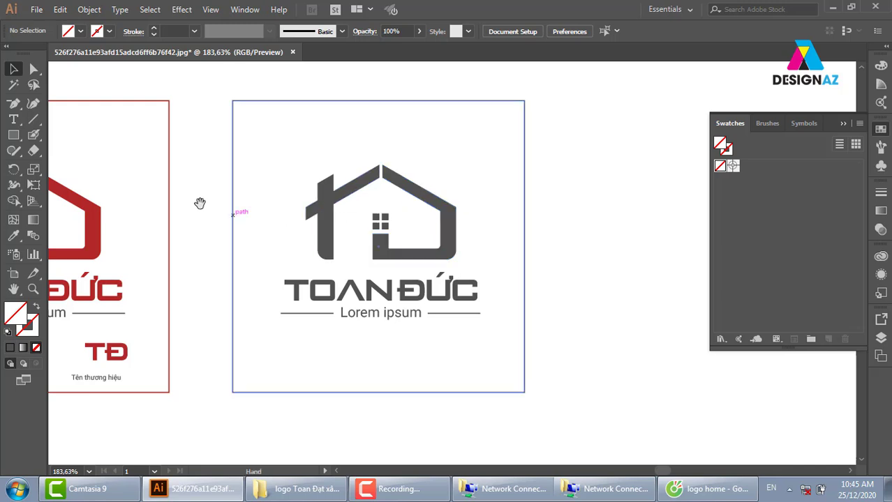
pyautogui.moveTo(199, 201); pyautogui.dragTo(540, 272)
# Duplicate the red logo into the empty box above the original.
pyautogui.moveTo(223, 131)
pyautogui.mouseDown()
pyautogui.moveTo(503, 395)
pyautogui.moveTo(448, 354)
pyautogui.mouseUp()
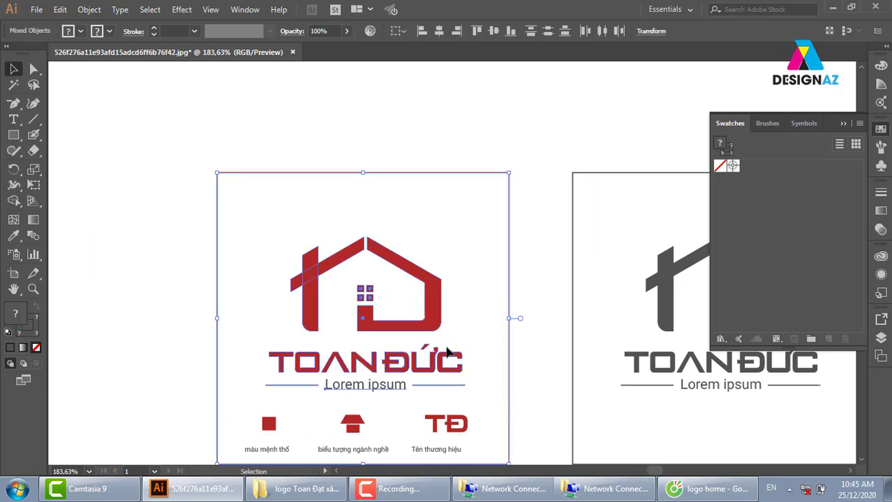
pyautogui.keyDown('alt'); pyautogui.moveTo(431, 287); pyautogui.dragTo(431, 107); pyautogui.keyUp('alt')
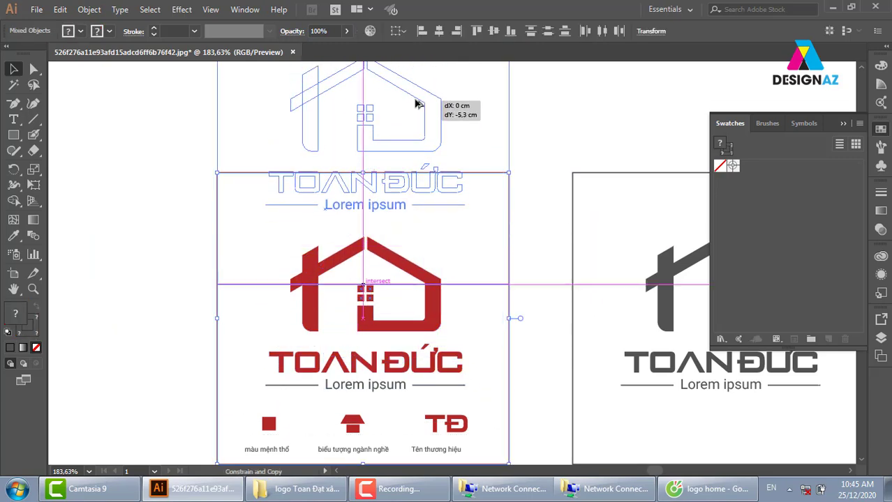
pyautogui.moveTo(491, 168); pyautogui.dragTo(453, 350)
pyautogui.moveTo(400, 320)
pyautogui.mouseDown()
pyautogui.moveTo(391, 168)
pyautogui.moveTo(443, 227)
pyautogui.mouseUp()
pyautogui.click(545, 208)
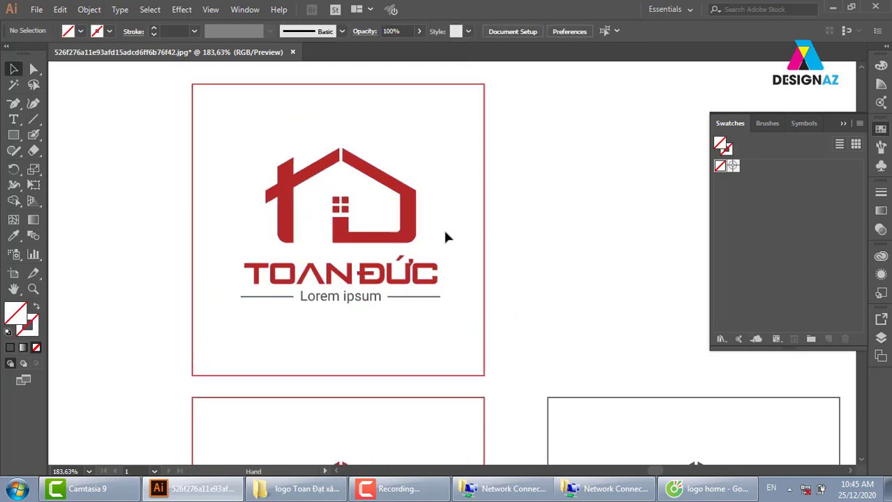
# Ungroup the copy's house mark and fill its right half and windows yellow.
pyautogui.click(412, 229)
pyautogui.rightClick(410, 227)
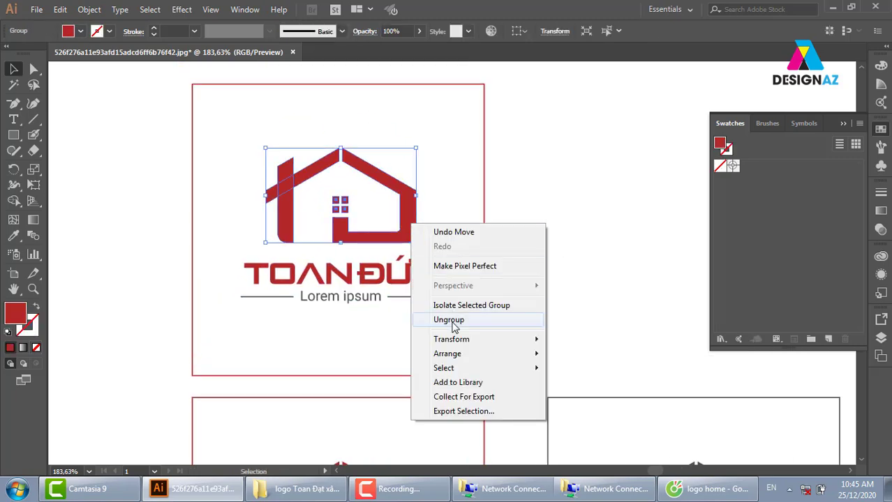
pyautogui.click(452, 325)
pyautogui.click(453, 259)
pyautogui.click(408, 236)
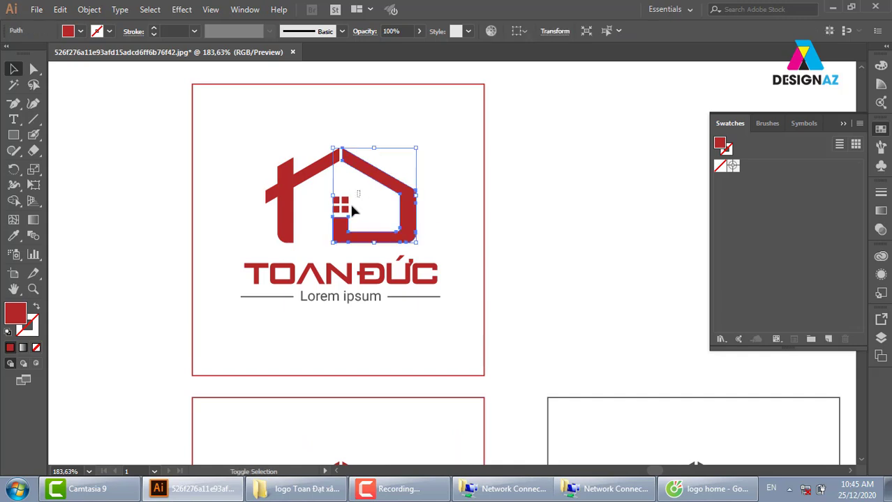
pyautogui.keyDown('shift'); pyautogui.click(333, 213); pyautogui.keyUp('shift')
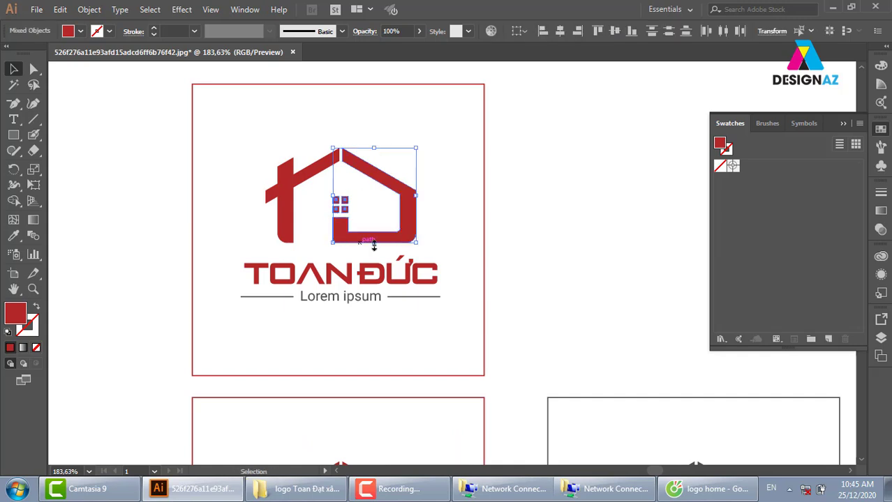
pyautogui.doubleClick(21, 316)
pyautogui.moveTo(687, 291); pyautogui.dragTo(687, 298)
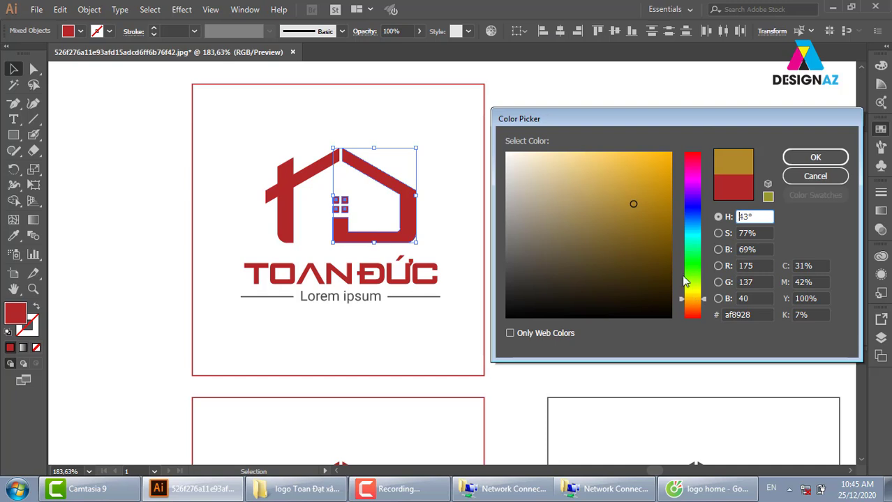
pyautogui.moveTo(652, 199); pyautogui.dragTo(671, 162)
pyautogui.click(815, 157)
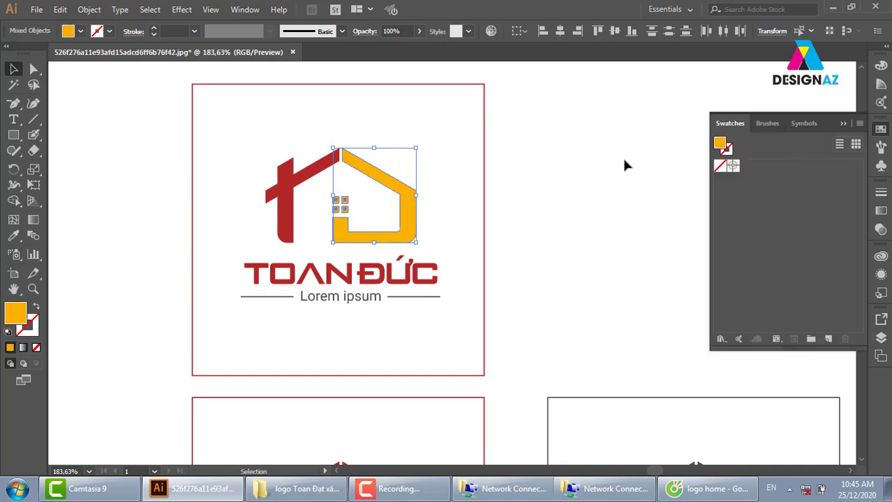
pyautogui.click(625, 163)
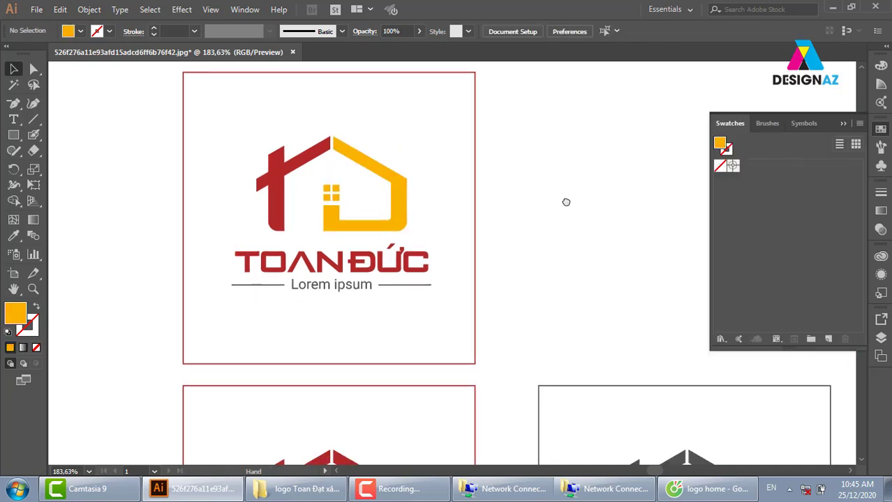
# Eyedropper the house's yellow onto the TOAN ĐỨC lettering.
pyautogui.click(259, 250)
pyautogui.doubleClick(19, 320)
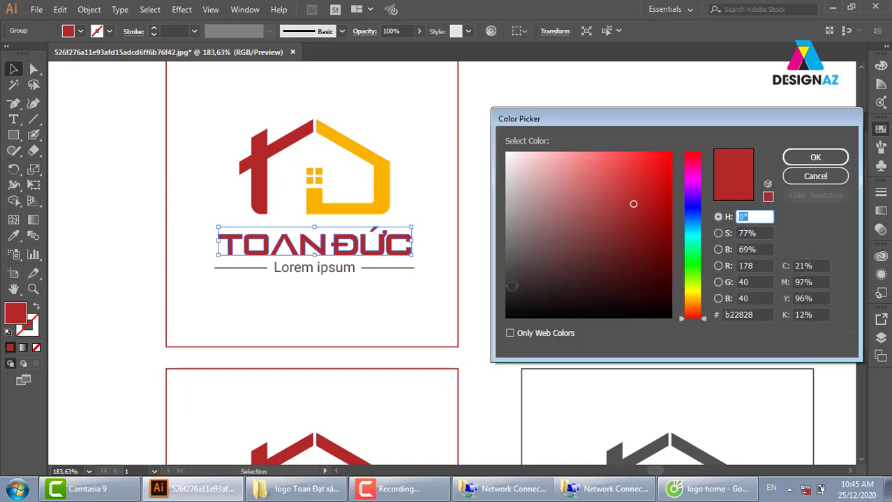
pyautogui.click(802, 182)
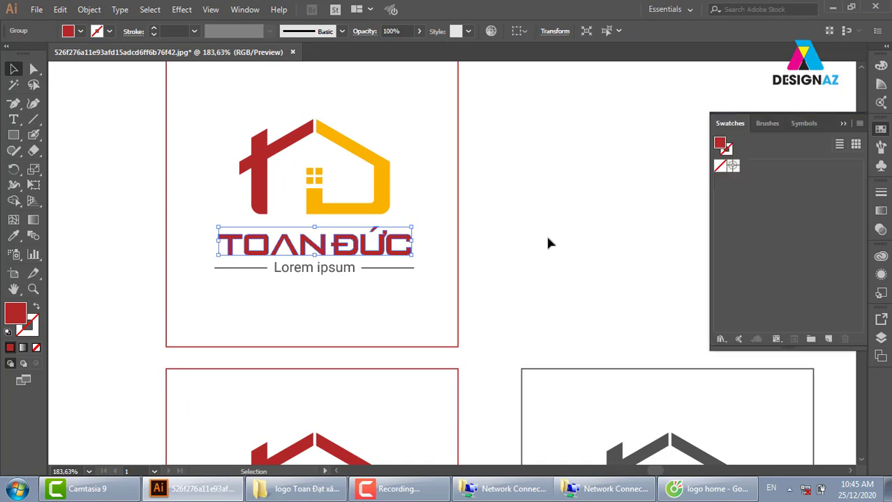
pyautogui.press('i')
pyautogui.click(386, 206)
pyautogui.click(14, 70)
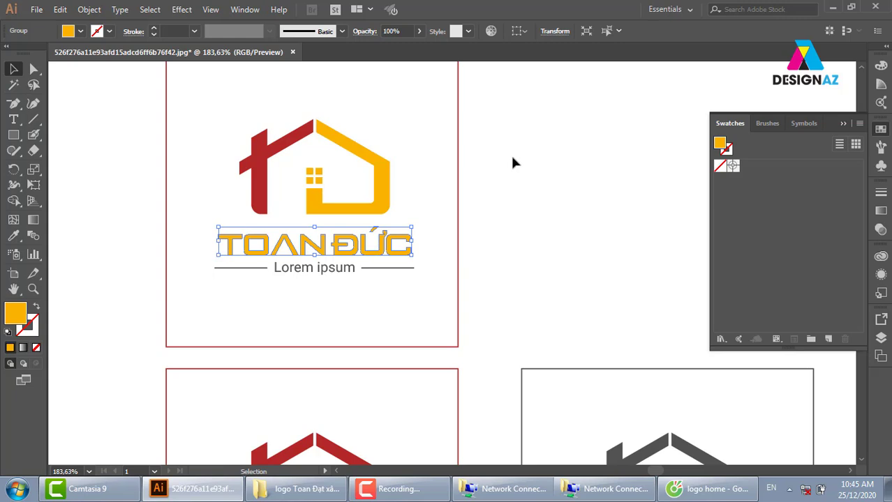
pyautogui.click(510, 153)
# Copy the whole red-and-yellow logo into the empty top-right box.
pyautogui.moveTo(541, 215); pyautogui.dragTo(522, 215)
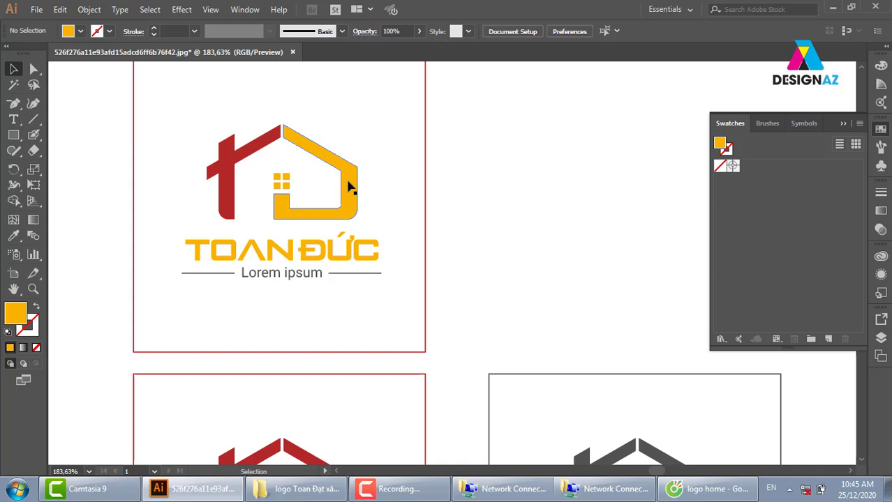
pyautogui.hotkey('ctrl', '1')
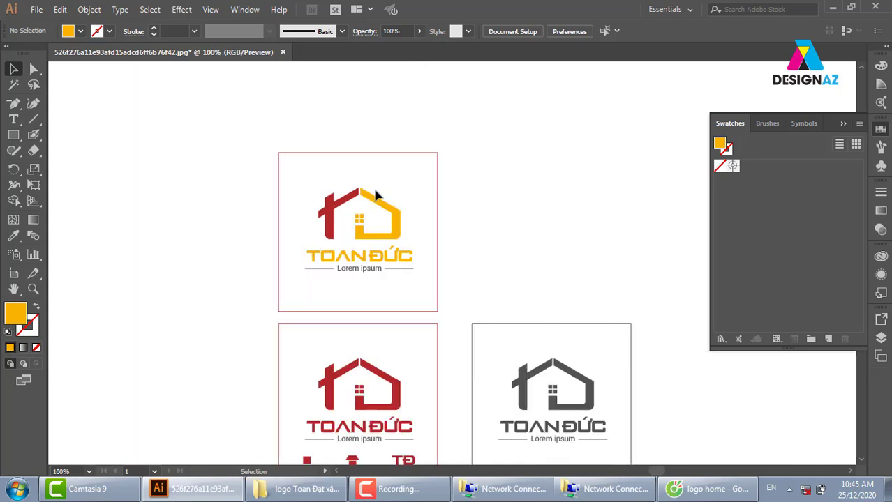
pyautogui.moveTo(442, 203); pyautogui.dragTo(381, 194)
pyautogui.moveTo(428, 124); pyautogui.dragTo(193, 305)
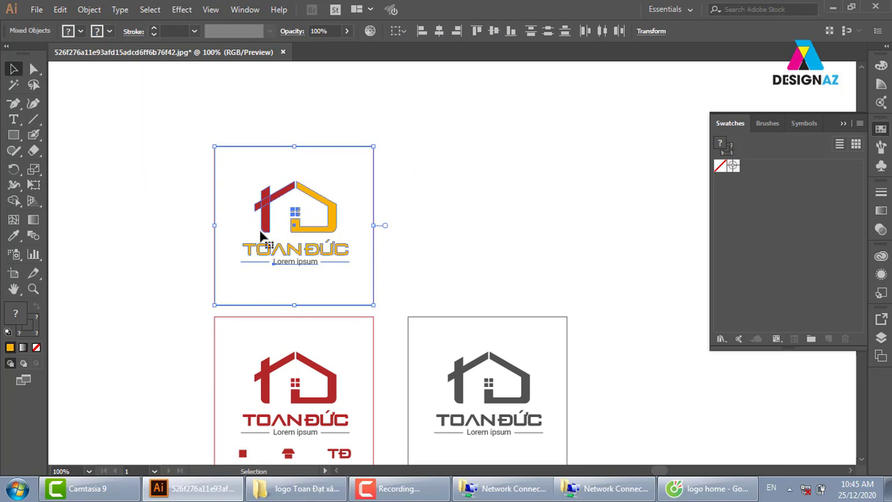
pyautogui.moveTo(265, 229); pyautogui.dragTo(455, 235)
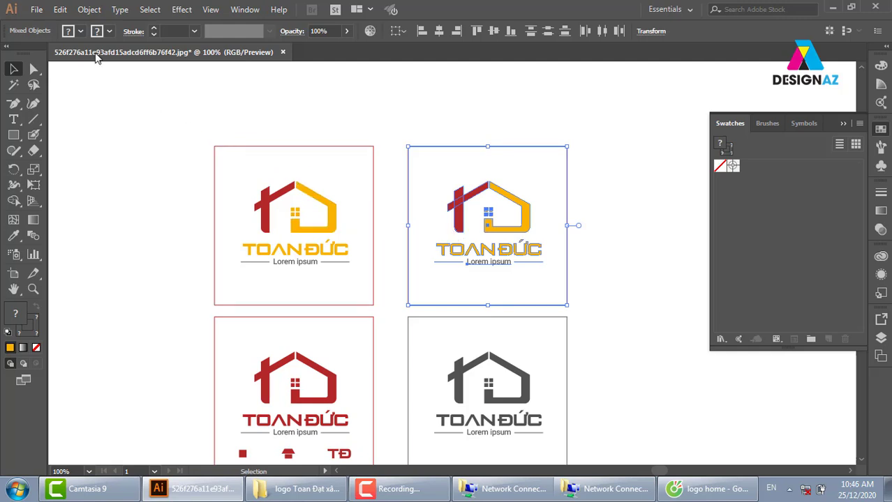
# Convert the top-right logo copy to grayscale and zoom in to compare both logos.
pyautogui.click(60, 9)
pyautogui.moveTo(90, 242)
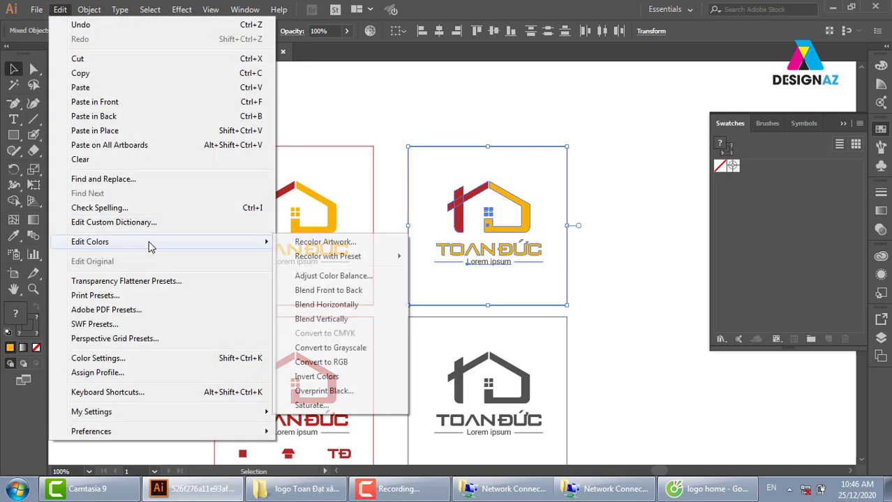
pyautogui.click(356, 348)
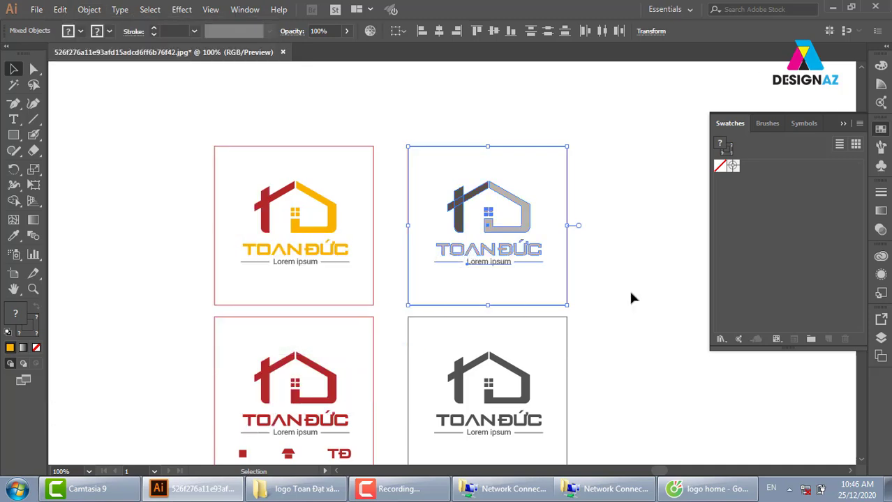
pyautogui.click(629, 293)
pyautogui.press('z')
pyautogui.moveTo(370, 120); pyautogui.dragTo(628, 342)
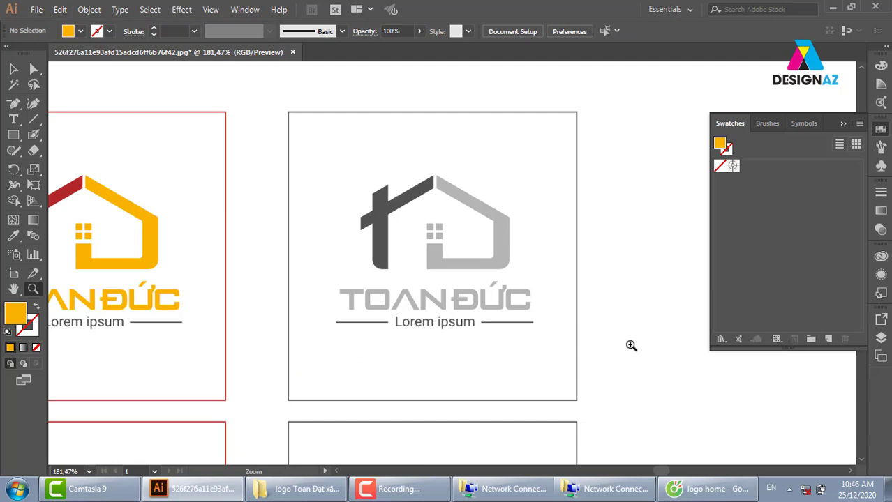
pyautogui.moveTo(138, 265); pyautogui.dragTo(333, 255)
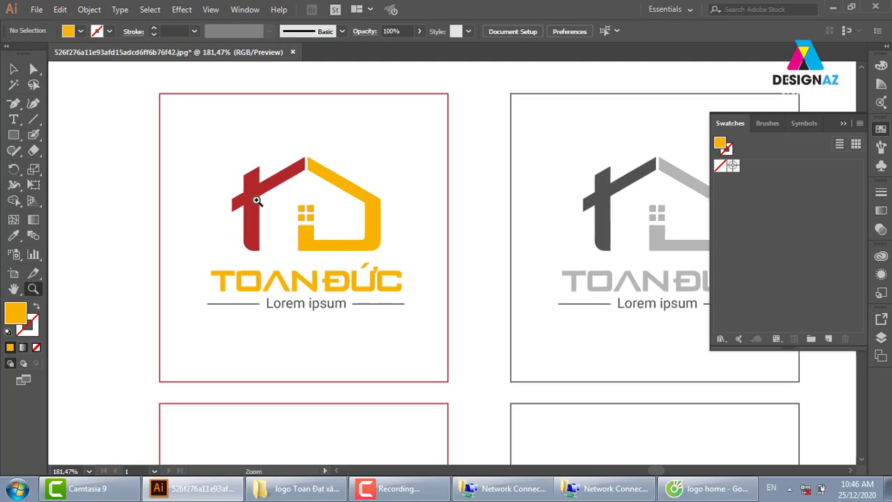
pyautogui.moveTo(532, 227); pyautogui.dragTo(438, 239)
pyautogui.press('v')
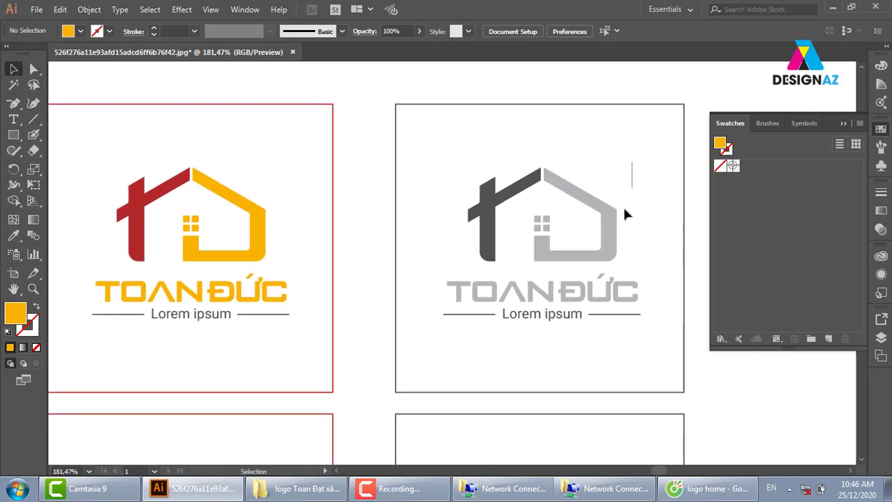
pyautogui.click(540, 258)
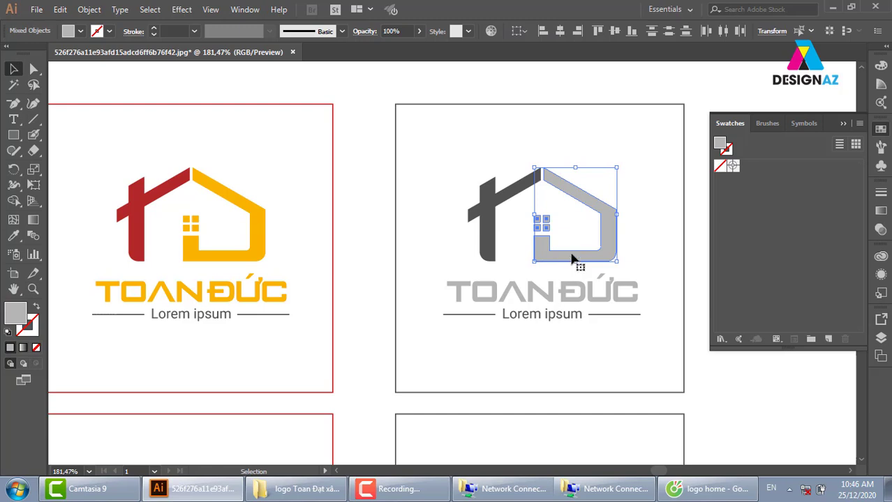
pyautogui.scroll(3, 424, 252)
pyautogui.hscroll(-5, 424, 253)
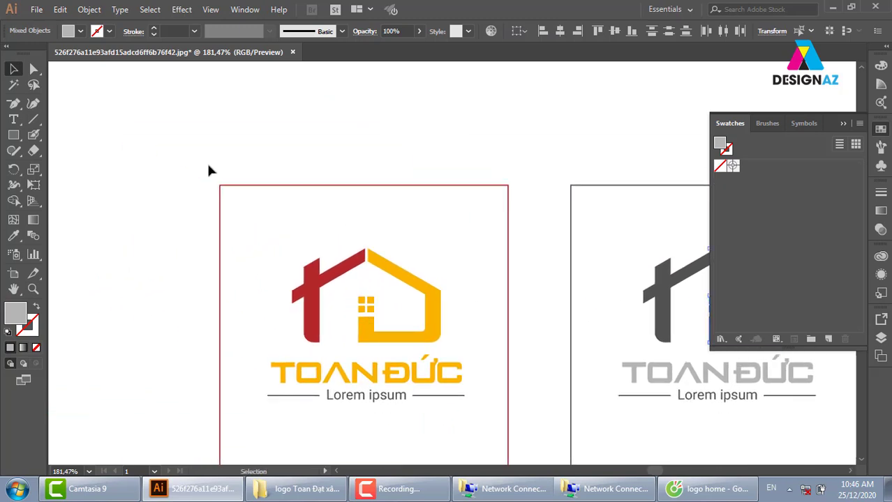
# Duplicate the whole red-and-yellow logo upward into a new box.
pyautogui.moveTo(165, 125); pyautogui.dragTo(526, 402)
pyautogui.moveTo(438, 327); pyautogui.dragTo(441, 126)
pyautogui.scroll(4, 411, 312)
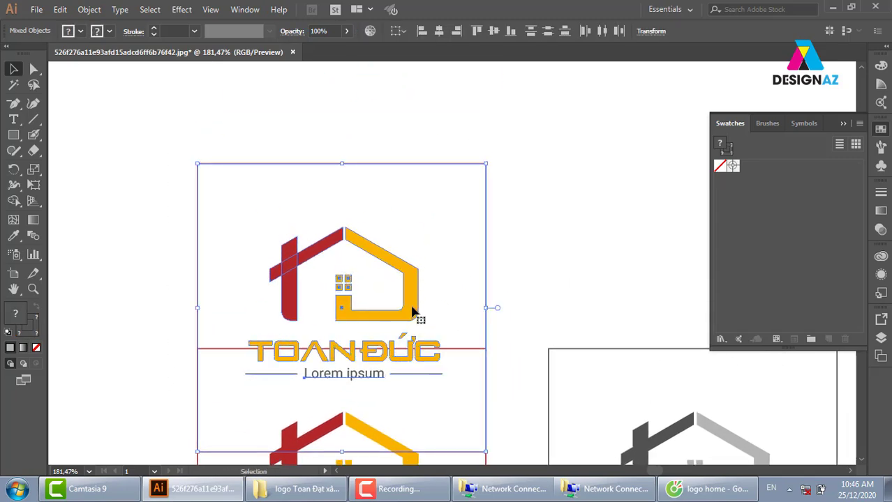
pyautogui.moveTo(411, 312); pyautogui.dragTo(417, 205)
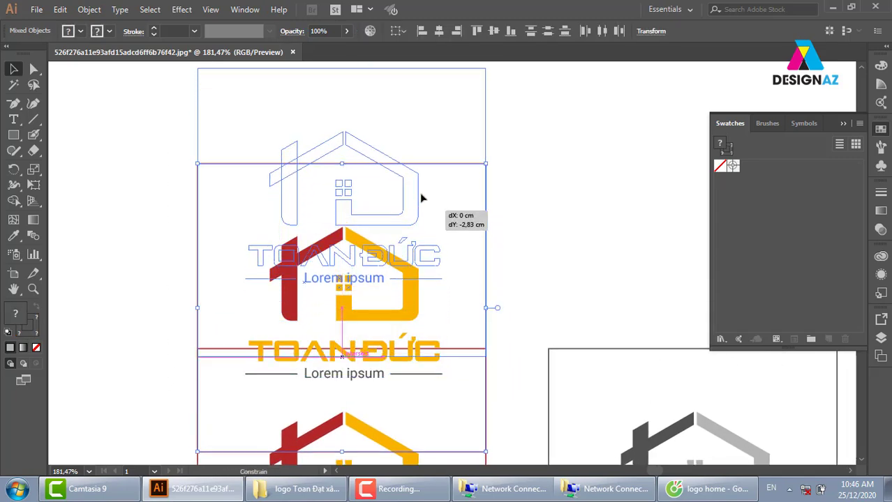
pyautogui.click(550, 203)
pyautogui.moveTo(567, 215); pyautogui.dragTo(570, 262)
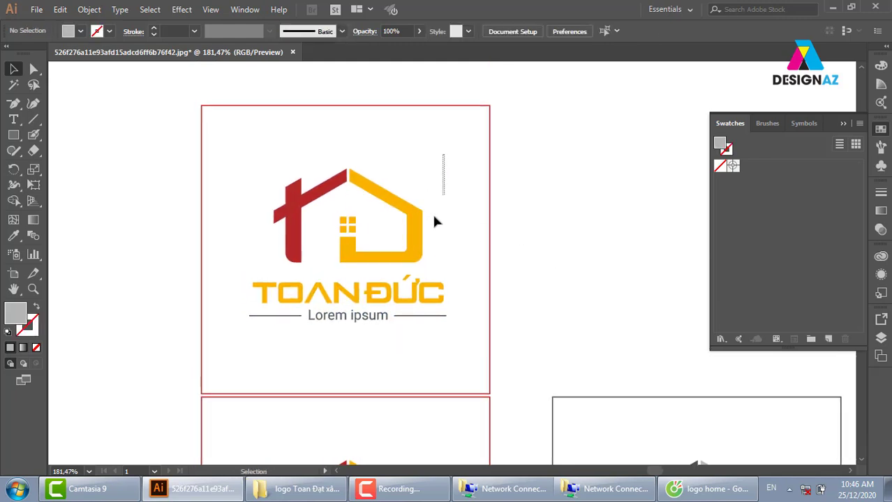
# Nudge the yellow house half and window squares slightly left.
pyautogui.moveTo(434, 222); pyautogui.dragTo(364, 268)
pyautogui.moveTo(316, 211); pyautogui.dragTo(363, 227)
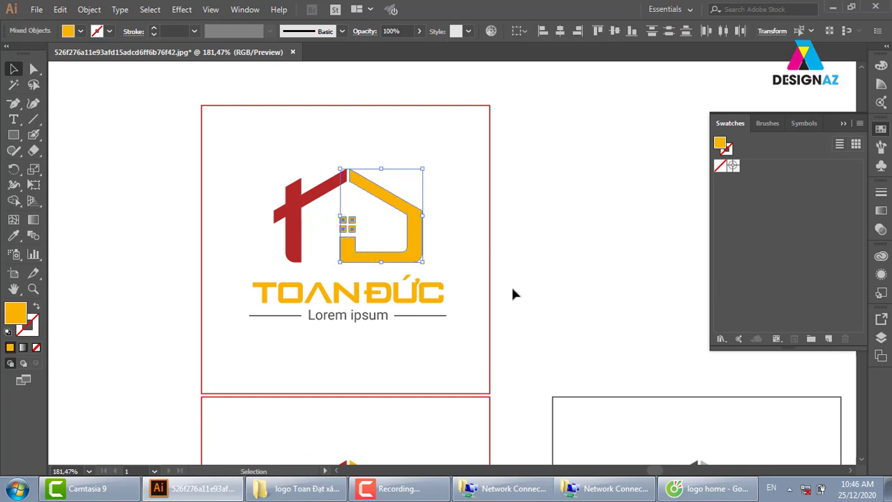
pyautogui.press('Left')
pyautogui.press('Left')
pyautogui.press('Left')
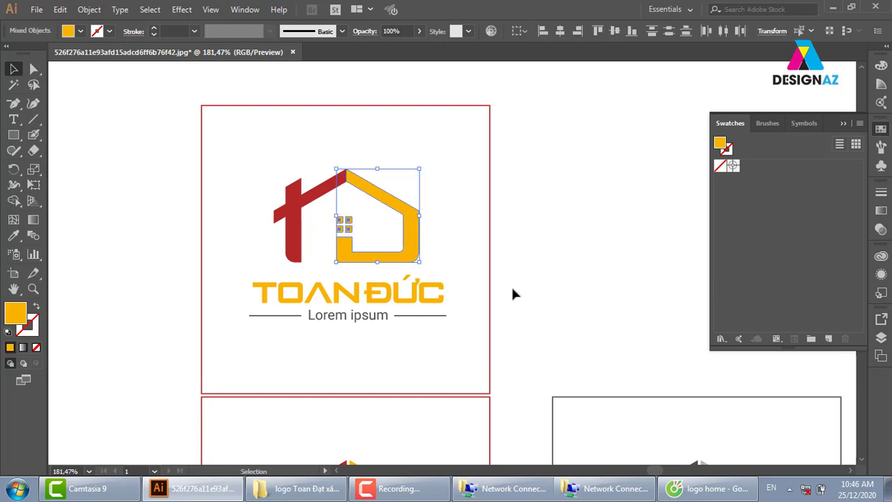
pyautogui.click(562, 275)
# Copy the colour logo into the right artboard and select all its contents.
pyautogui.moveTo(561, 275); pyautogui.dragTo(500, 261)
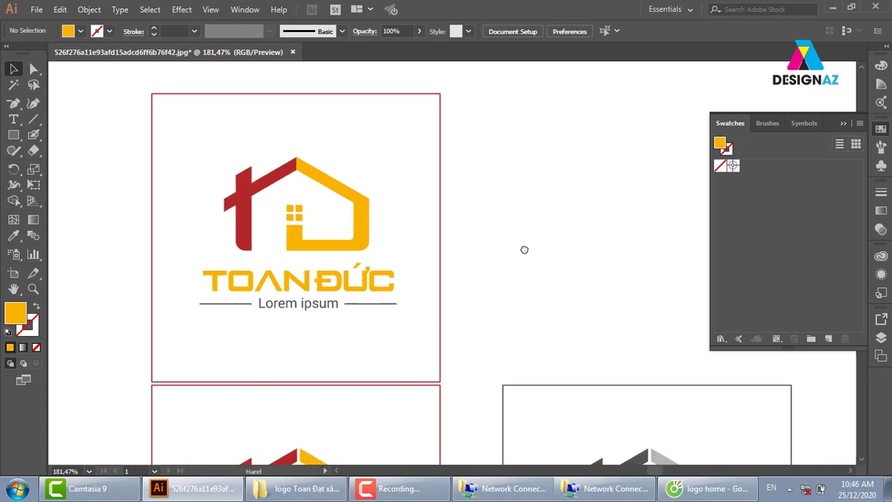
pyautogui.moveTo(106, 76); pyautogui.dragTo(442, 383)
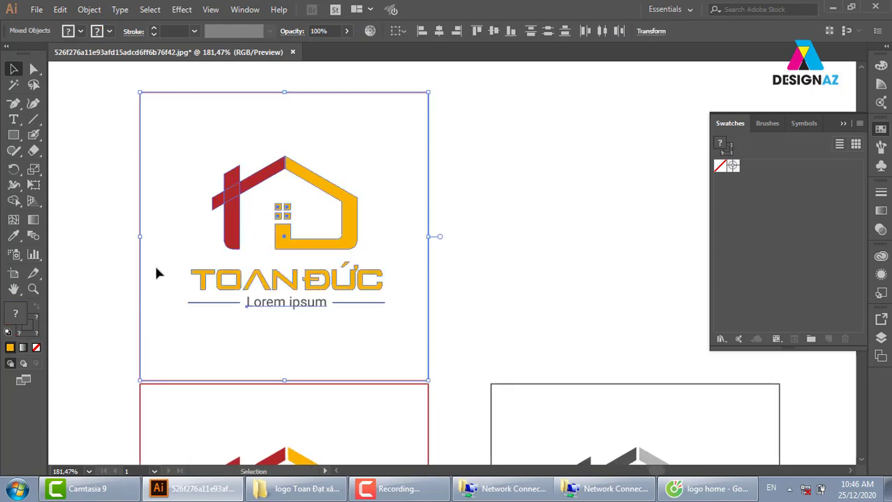
pyautogui.moveTo(142, 268); pyautogui.dragTo(496, 265)
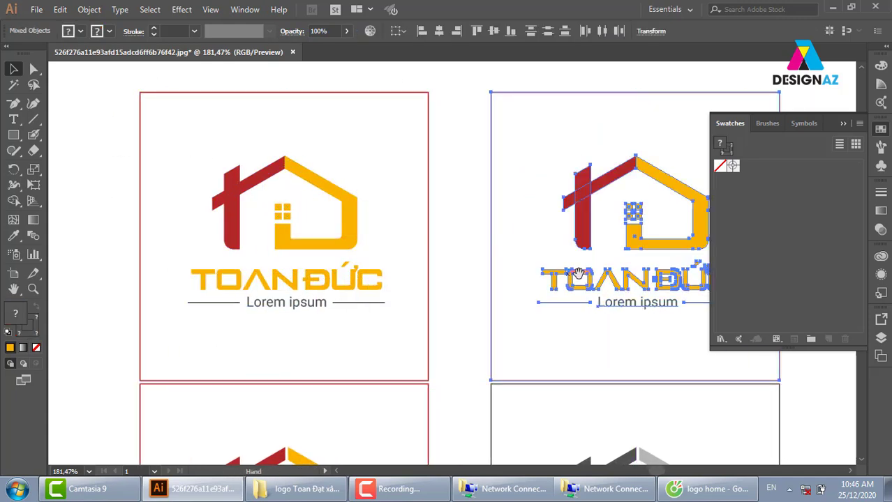
pyautogui.moveTo(803, 253); pyautogui.dragTo(535, 253)
pyautogui.click(535, 253)
pyautogui.moveTo(473, 139)
pyautogui.mouseDown()
pyautogui.moveTo(402, 299)
pyautogui.moveTo(296, 347)
pyautogui.mouseUp()
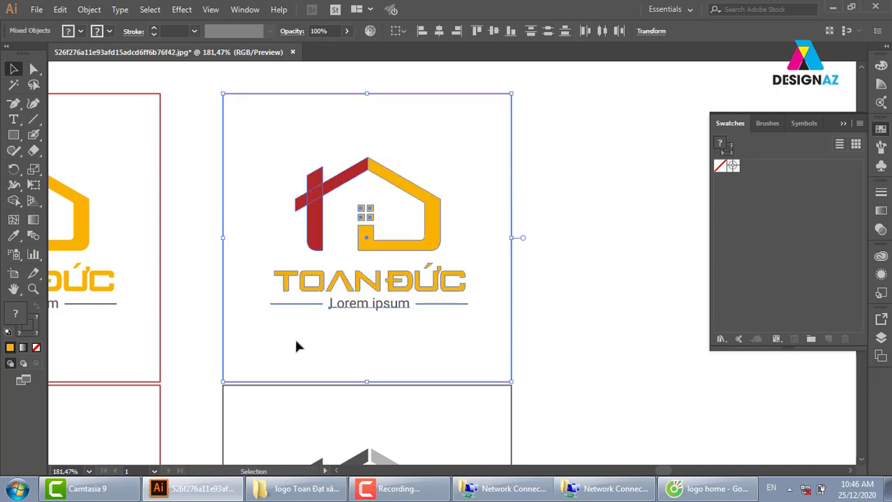
# Fill the entire copied logo with black.
pyautogui.doubleClick(20, 315)
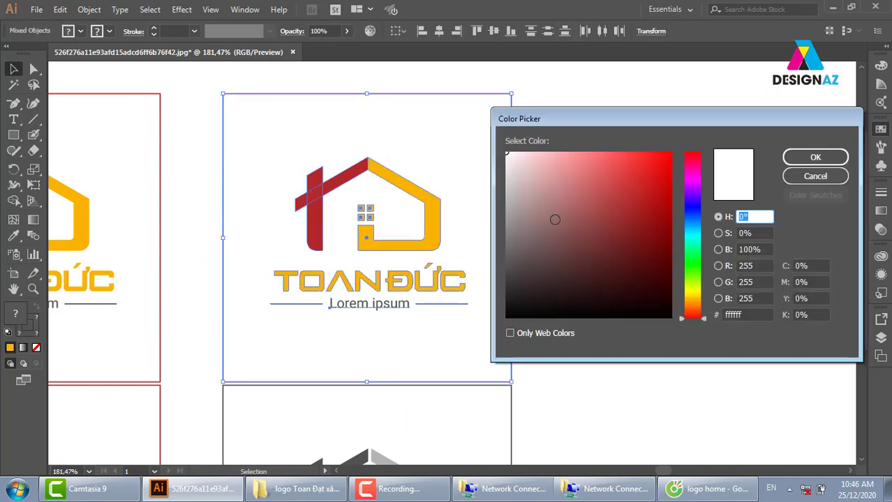
pyautogui.moveTo(554, 220); pyautogui.dragTo(490, 321)
pyautogui.click(815, 157)
pyautogui.click(598, 286)
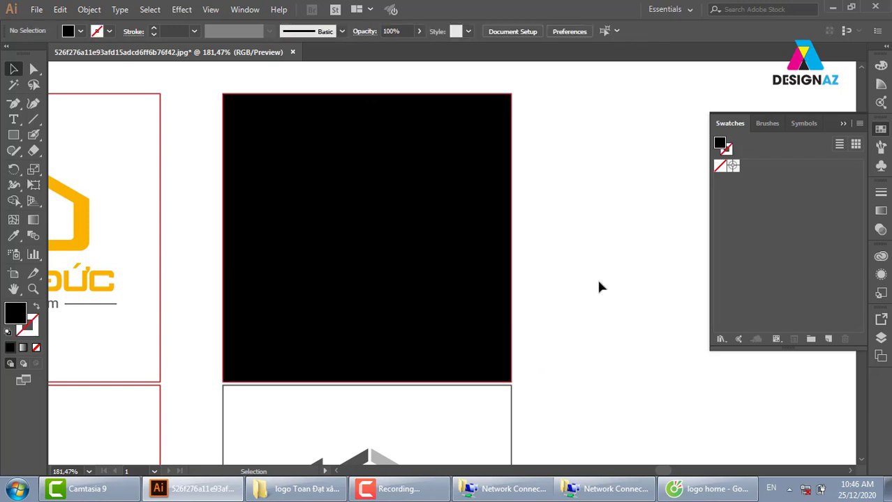
# Set the artboard frame's fill to None so the black logo sits on white.
pyautogui.click(493, 216)
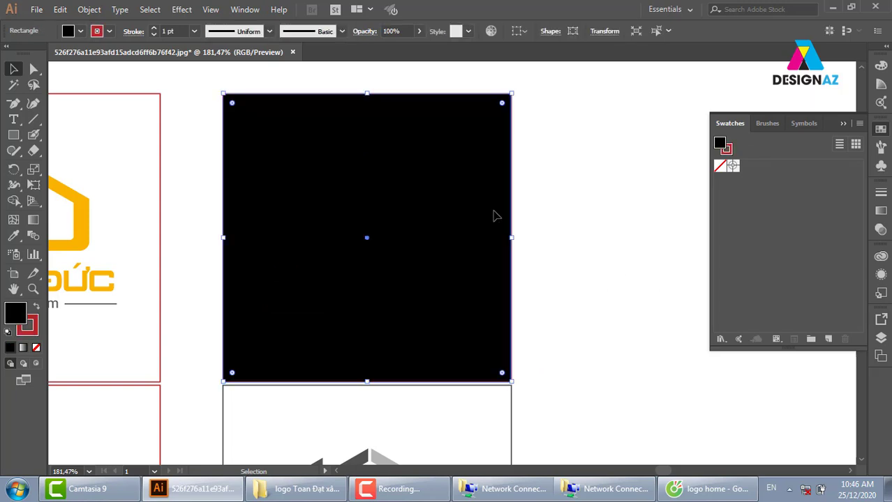
pyautogui.click(37, 347)
pyautogui.click(601, 269)
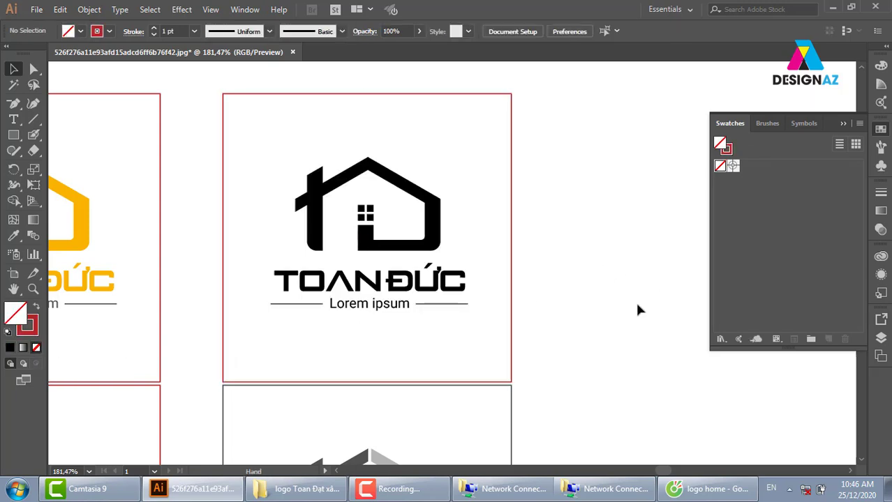
pyautogui.moveTo(618, 280); pyautogui.dragTo(609, 271)
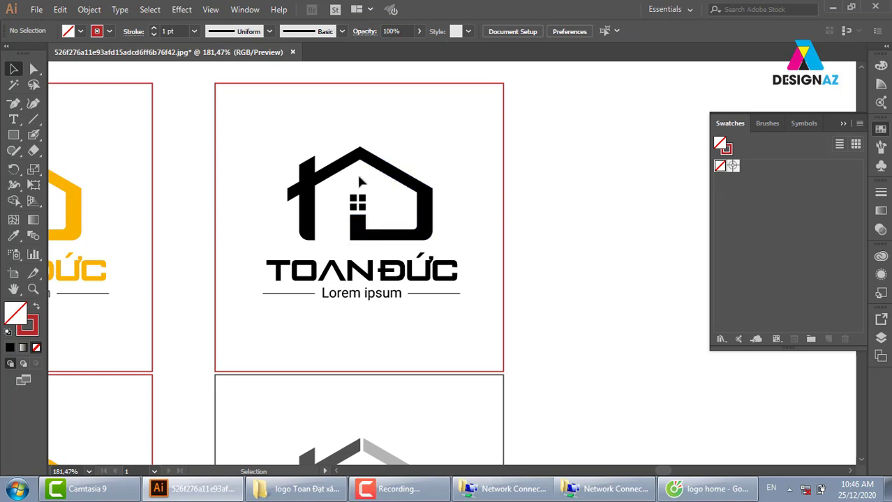
pyautogui.hscroll(-5, 348, 223)
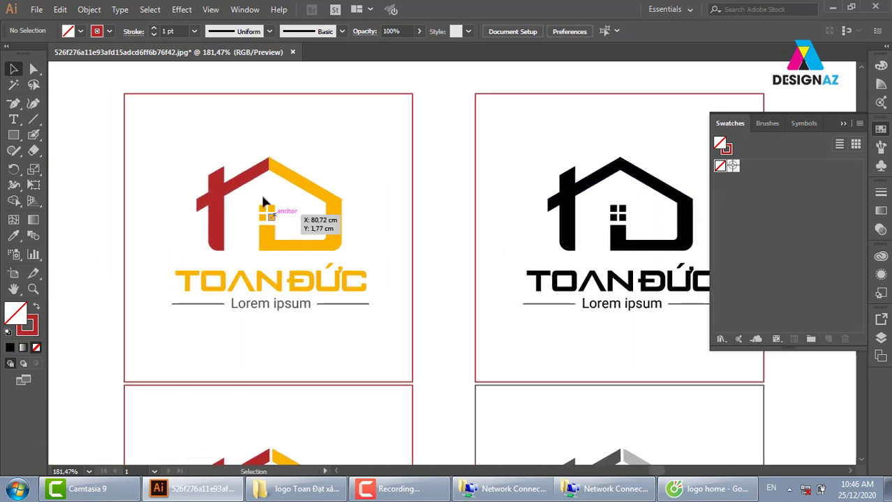
pyautogui.hscroll(2, 391, 192)
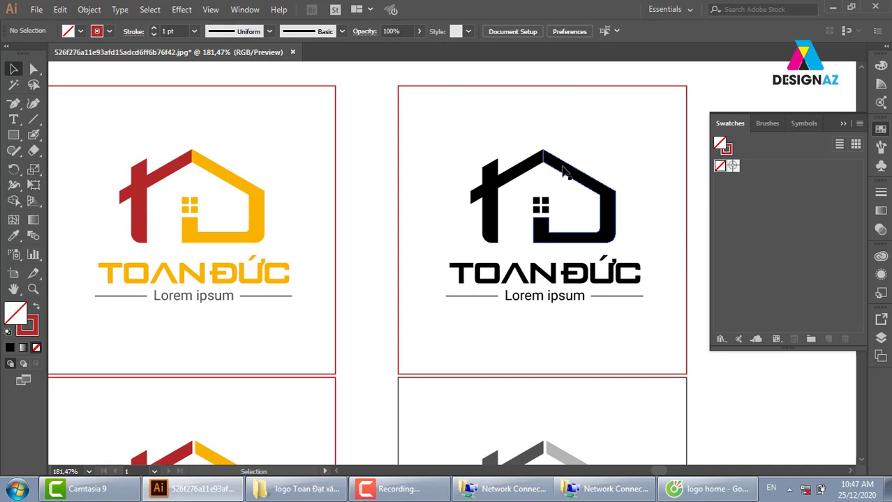
# Recolour the colour logo's yellow house outline and window squares a pale yellow.
pyautogui.press('space')
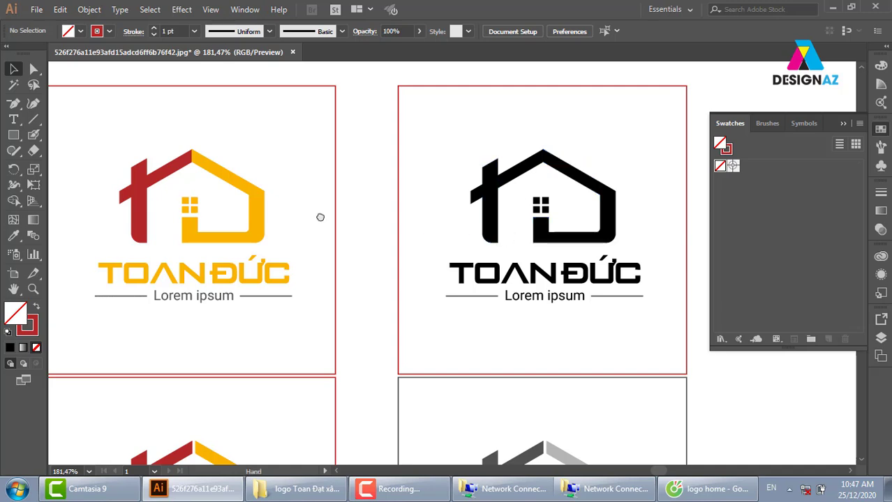
pyautogui.moveTo(320, 217); pyautogui.dragTo(448, 269)
pyautogui.moveTo(408, 206); pyautogui.dragTo(321, 299)
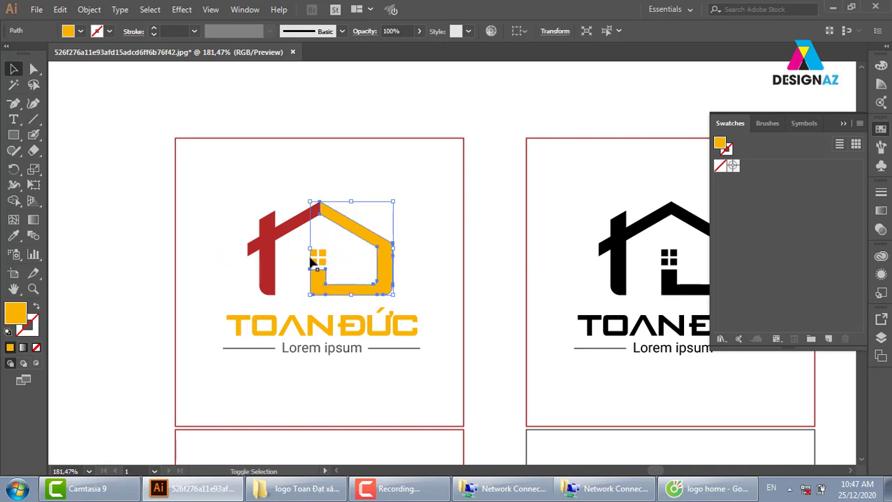
pyautogui.moveTo(333, 260); pyautogui.dragTo(333, 263)
pyautogui.doubleClick(15, 313)
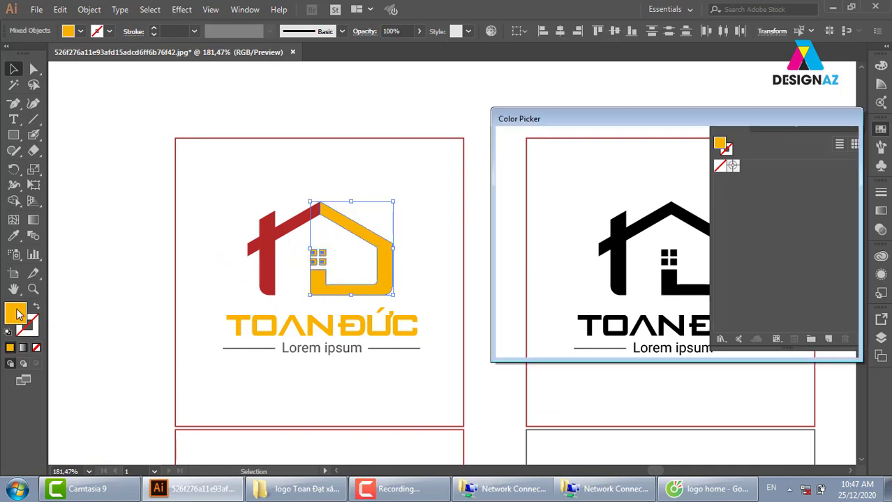
pyautogui.moveTo(615, 242); pyautogui.dragTo(573, 153)
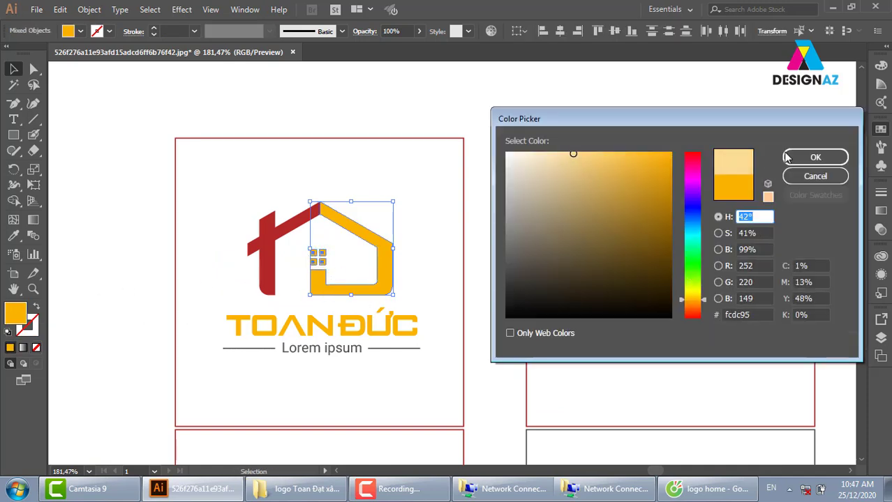
pyautogui.click(815, 157)
pyautogui.click(497, 113)
pyautogui.moveTo(516, 312); pyautogui.dragTo(478, 292)
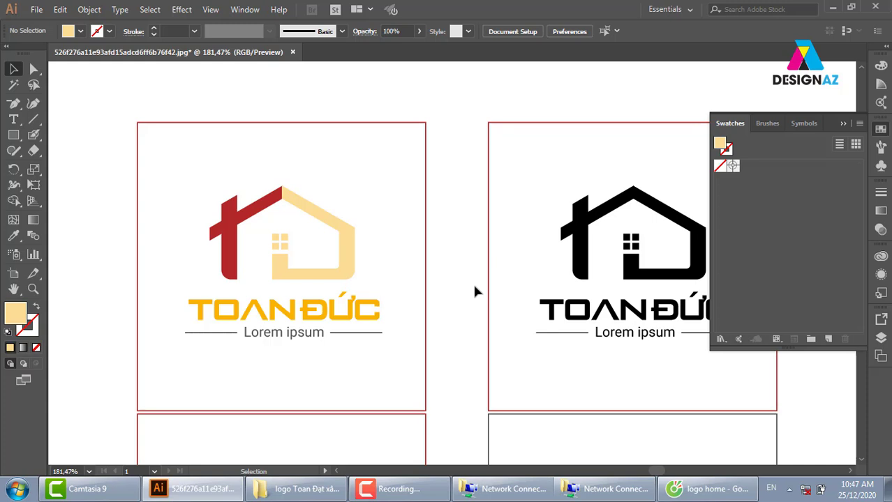
pyautogui.click(358, 123)
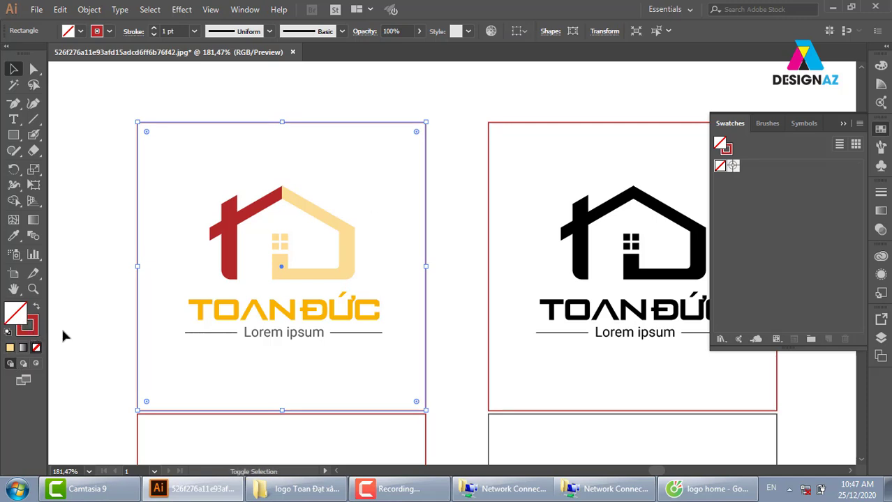
# Fill the frame rectangle black and send it behind the logo.
pyautogui.hotkey('shift', 'x')
pyautogui.doubleClick(18, 315)
pyautogui.moveTo(528, 219); pyautogui.dragTo(495, 318)
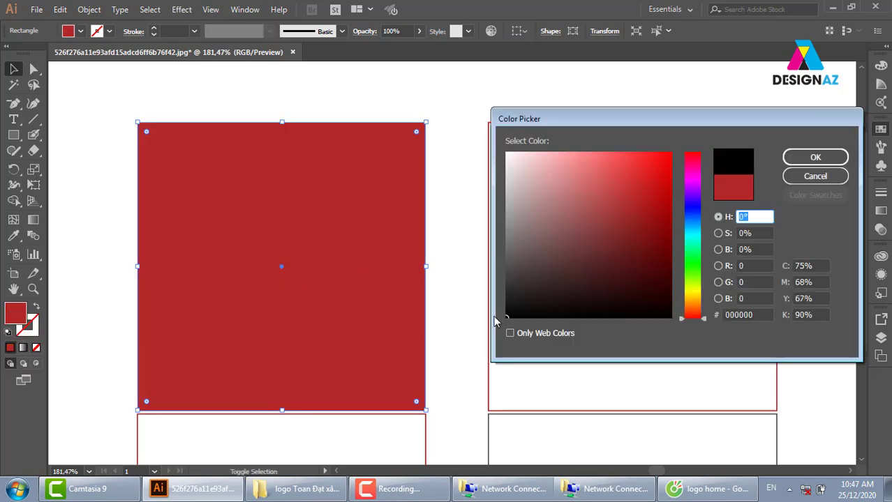
pyautogui.click(796, 157)
pyautogui.hotkey('ctrl', 'shift', '[')
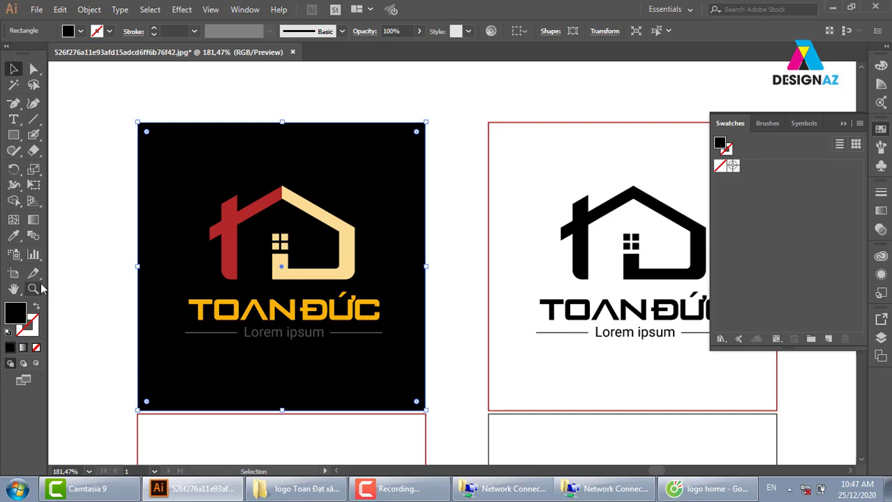
# Change the background fill from black to a deep navy blue.
pyautogui.doubleClick(19, 315)
pyautogui.click(692, 213)
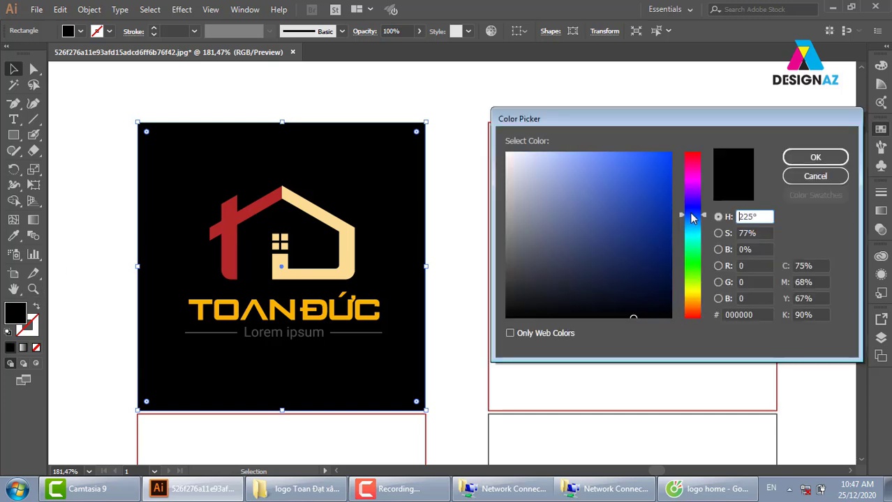
pyautogui.moveTo(653, 245); pyautogui.dragTo(681, 249)
pyautogui.click(814, 157)
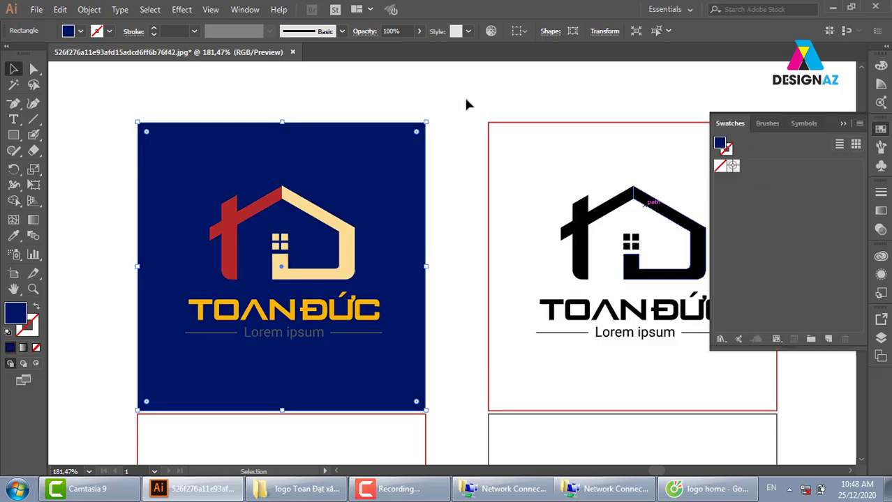
pyautogui.click(464, 96)
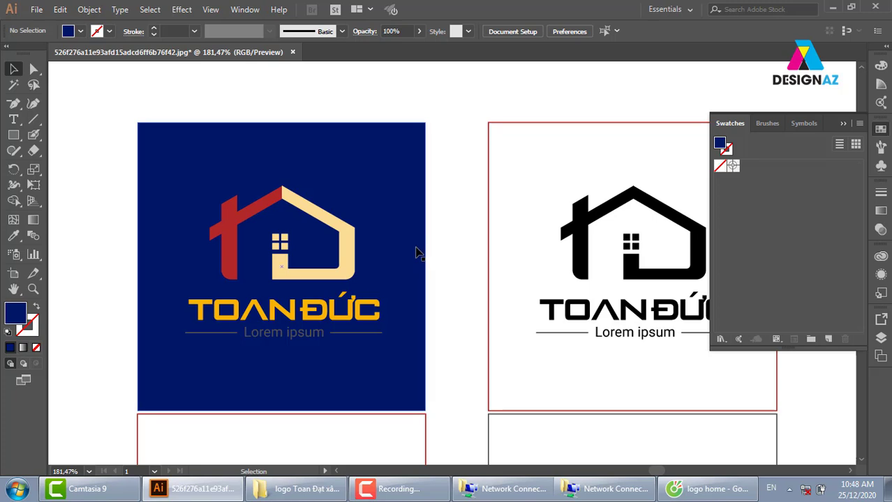
# Duplicate the dark grey Toan Đức logo into the empty artboard to its right.
pyautogui.moveTo(514, 296); pyautogui.dragTo(177, 280)
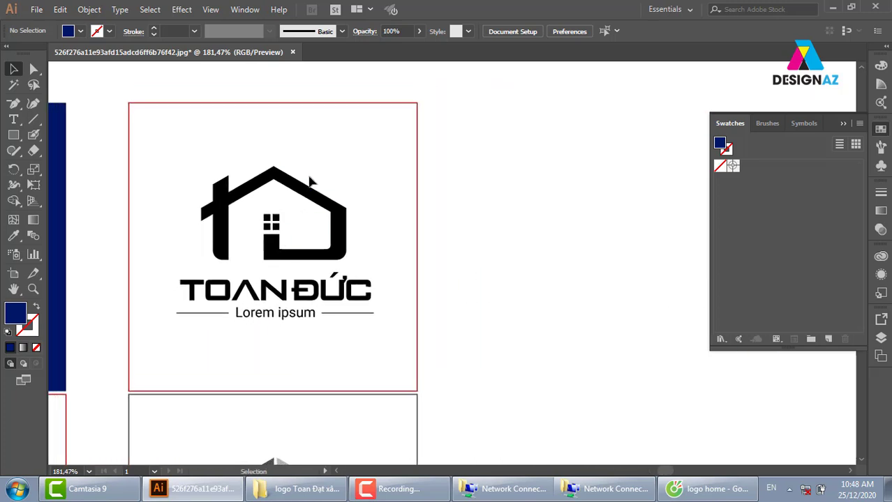
pyautogui.moveTo(289, 413)
pyautogui.mouseDown()
pyautogui.moveTo(494, 160)
pyautogui.moveTo(614, 112)
pyautogui.mouseUp()
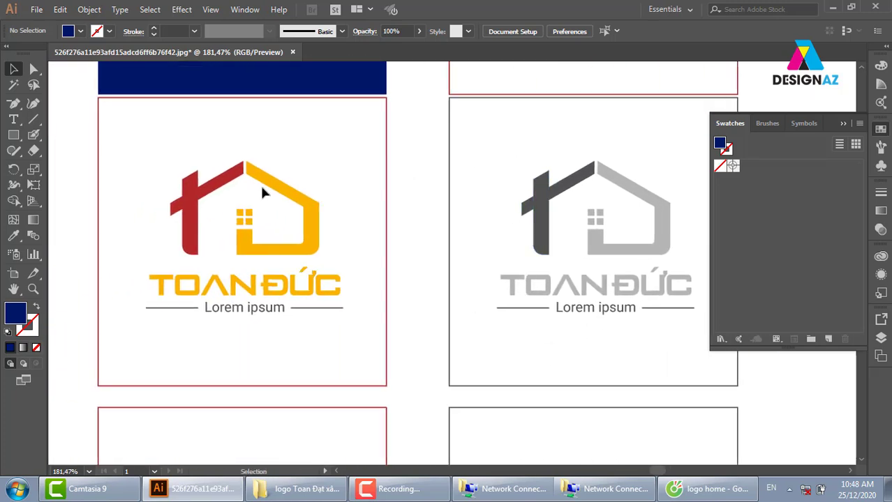
pyautogui.moveTo(563, 232); pyautogui.dragTo(511, 209)
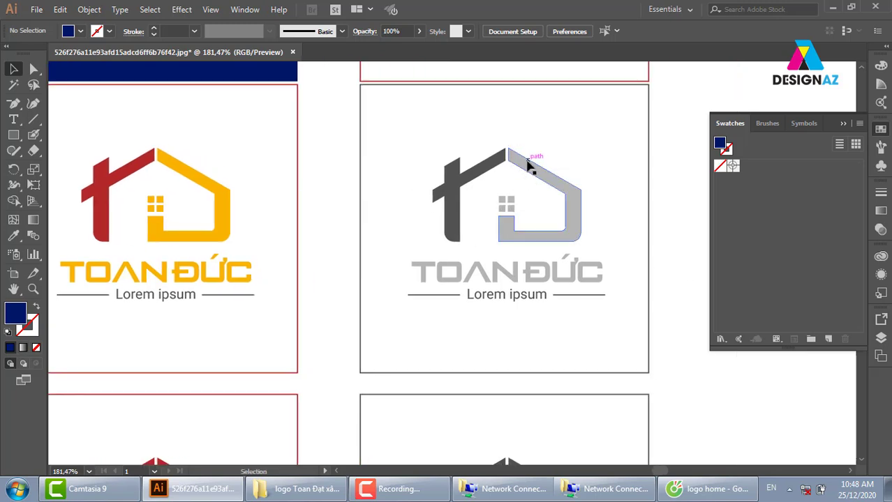
pyautogui.moveTo(544, 299); pyautogui.dragTo(477, 104)
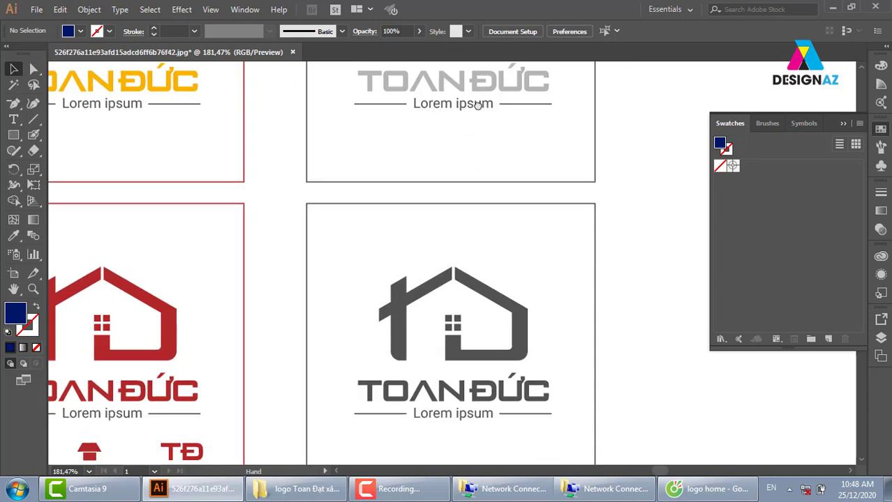
pyautogui.moveTo(561, 254)
pyautogui.mouseDown()
pyautogui.moveTo(459, 215)
pyautogui.moveTo(418, 240)
pyautogui.mouseUp()
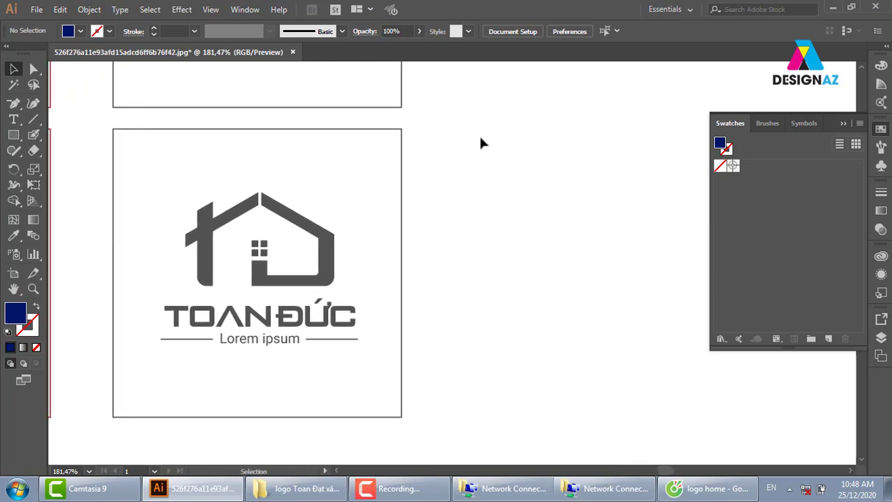
pyautogui.moveTo(480, 144); pyautogui.dragTo(84, 410)
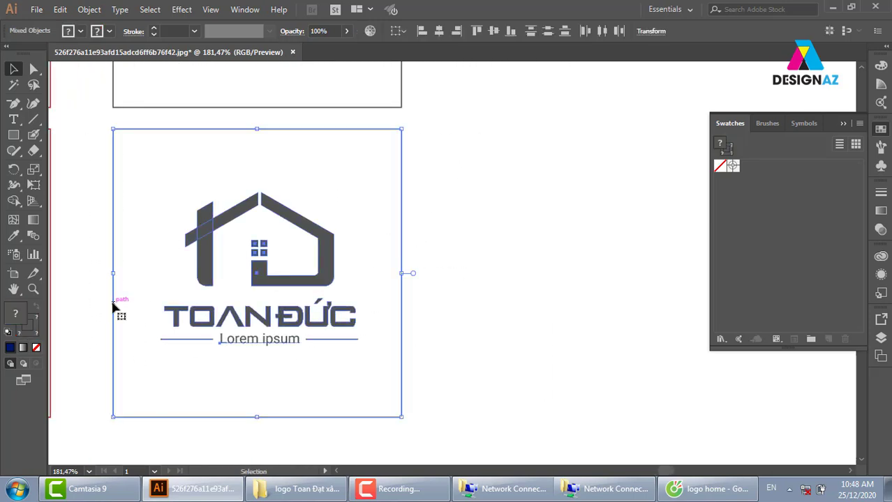
pyautogui.moveTo(113, 309); pyautogui.dragTo(423, 309)
# Fill the copied logo with solid black.
pyautogui.moveTo(570, 350)
pyautogui.mouseDown()
pyautogui.moveTo(399, 328)
pyautogui.moveTo(386, 334)
pyautogui.mouseUp()
pyautogui.click(530, 224)
pyautogui.moveTo(255, 161)
pyautogui.mouseDown()
pyautogui.moveTo(485, 343)
pyautogui.moveTo(496, 307)
pyautogui.mouseUp()
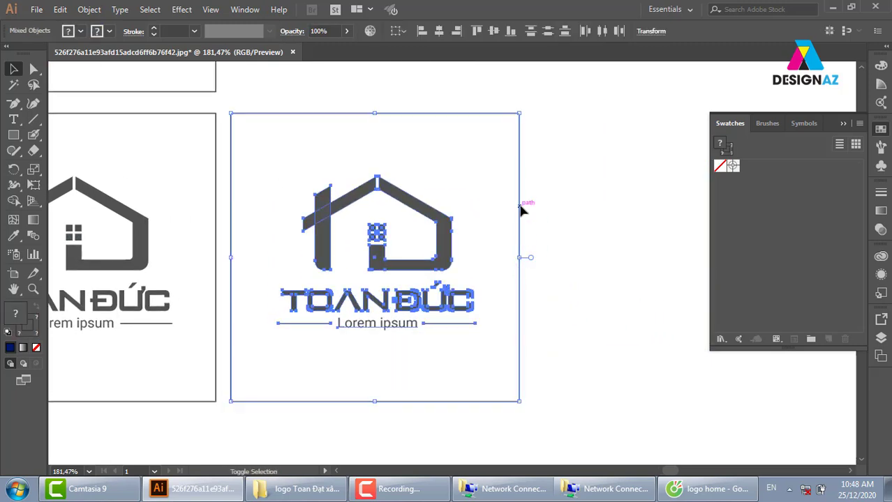
pyautogui.doubleClick(16, 314)
pyautogui.click(504, 318)
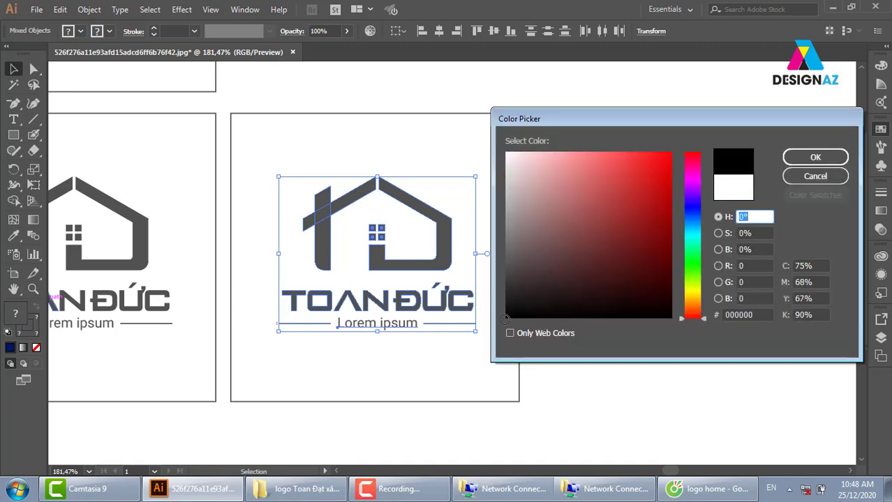
pyautogui.click(815, 157)
pyautogui.click(638, 279)
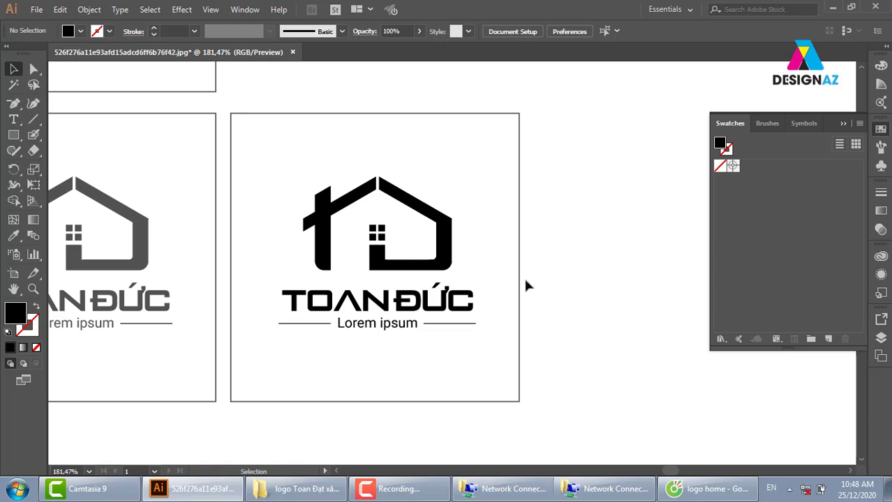
# Alt-drag a copy of the black TOAN ĐỨC logo onto the empty right artboard.
pyautogui.moveTo(551, 264); pyautogui.dragTo(508, 221)
pyautogui.moveTo(537, 120); pyautogui.dragTo(157, 403)
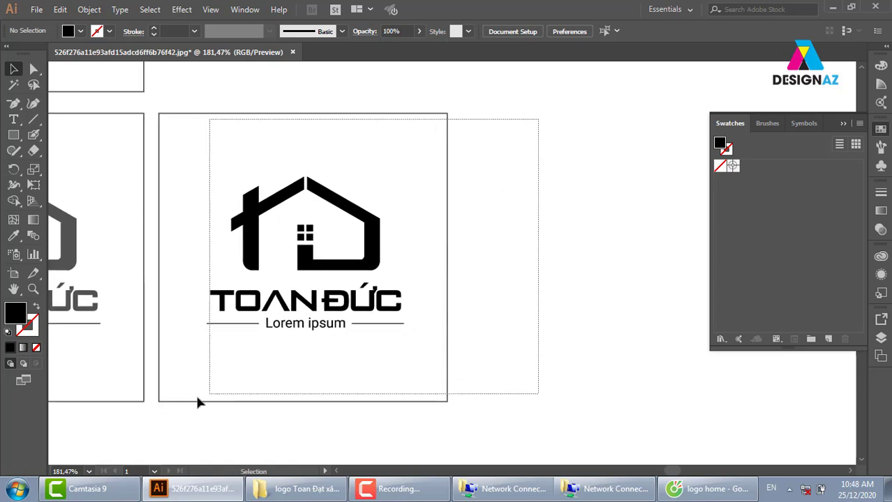
pyautogui.moveTo(160, 325); pyautogui.dragTo(455, 328)
pyautogui.hscroll(5, 590, 314)
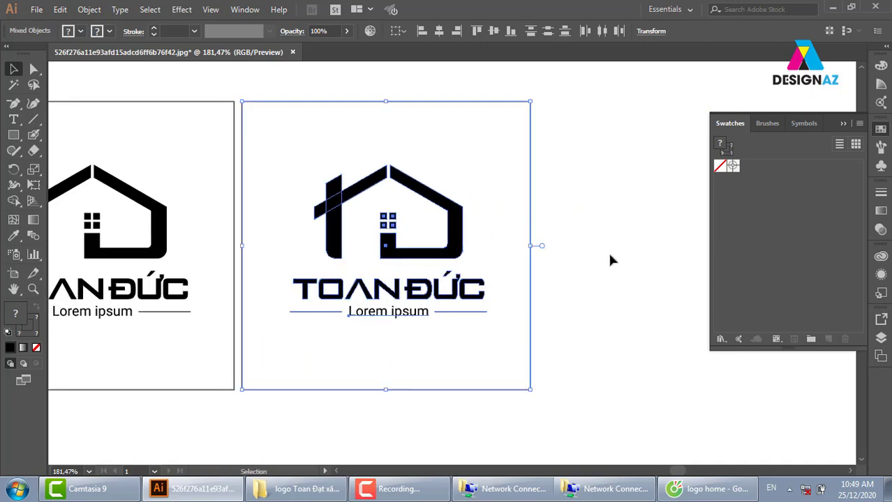
pyautogui.click(608, 250)
pyautogui.moveTo(588, 138); pyautogui.dragTo(343, 328)
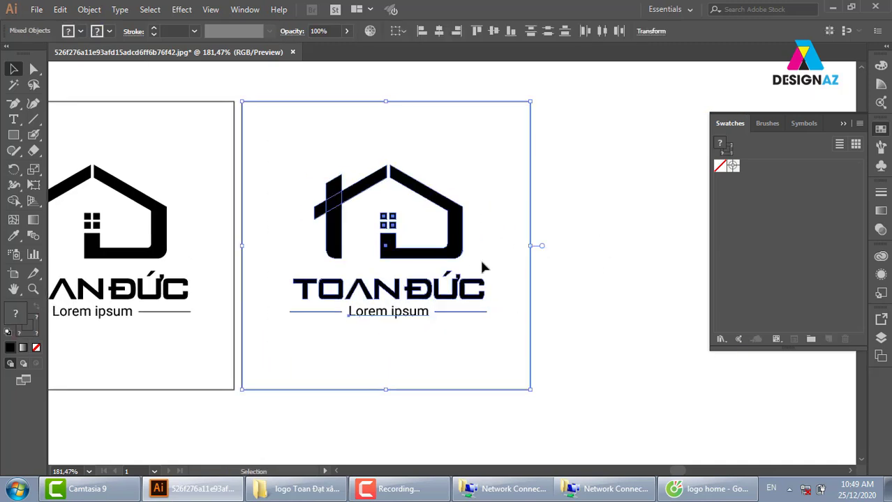
pyautogui.keyDown('shift'); pyautogui.click(531, 180); pyautogui.keyUp('shift')
# Make the copied logo's fill and both short line strokes white.
pyautogui.doubleClick(22, 315)
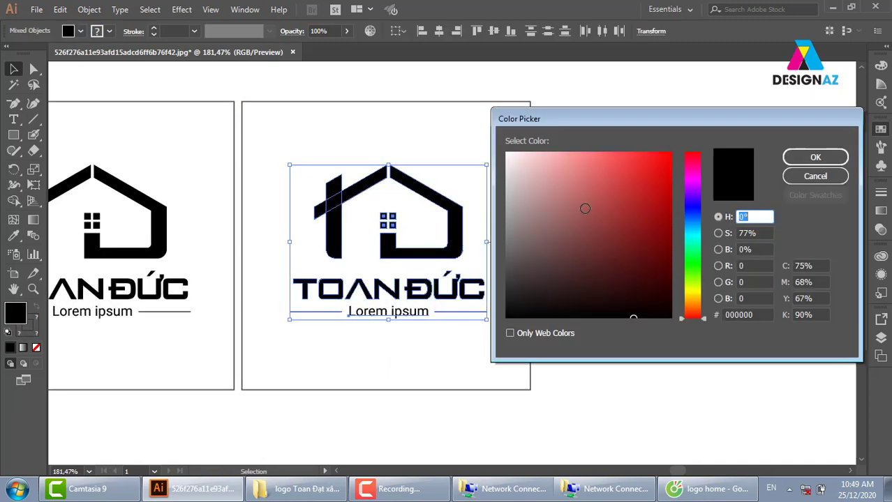
pyautogui.moveTo(583, 207); pyautogui.dragTo(544, 149)
pyautogui.click(814, 157)
pyautogui.click(609, 364)
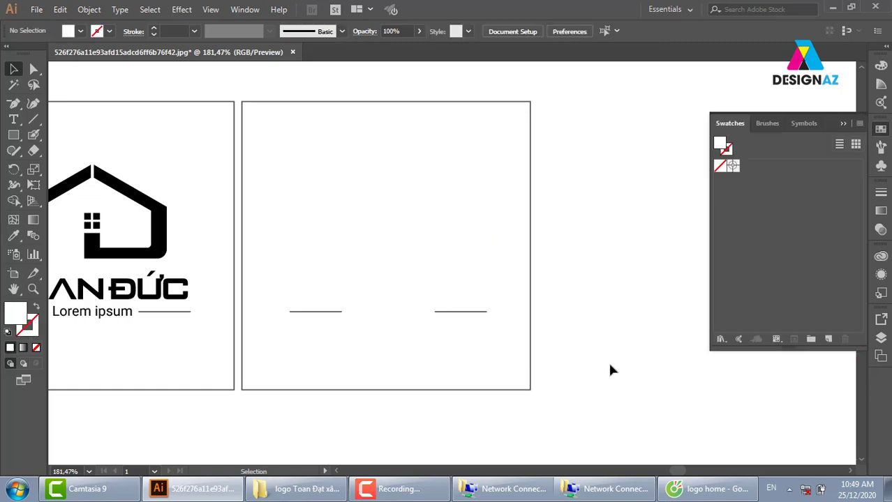
pyautogui.click(483, 312)
pyautogui.keyDown('shift'); pyautogui.click(328, 312); pyautogui.keyUp('shift')
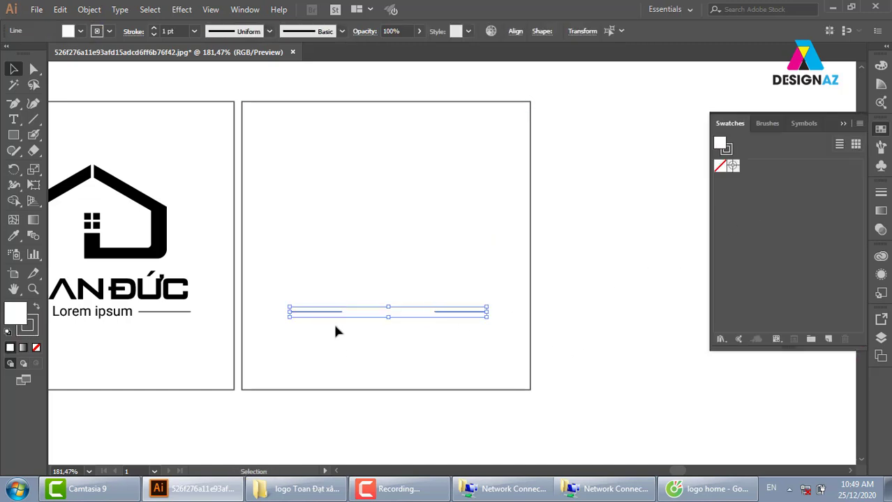
pyautogui.click(31, 327)
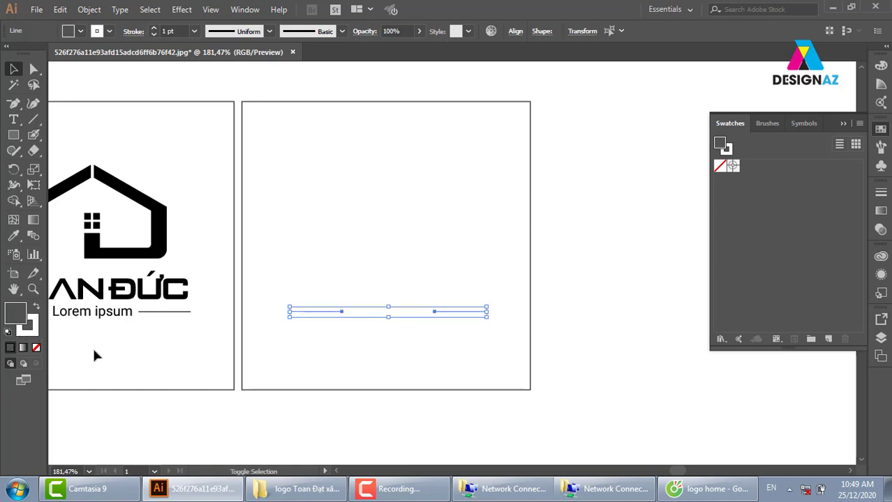
pyautogui.click(36, 348)
pyautogui.click(586, 337)
# Fill the right artboard's square solid black and send it behind the white logo.
pyautogui.moveTo(620, 375); pyautogui.dragTo(602, 365)
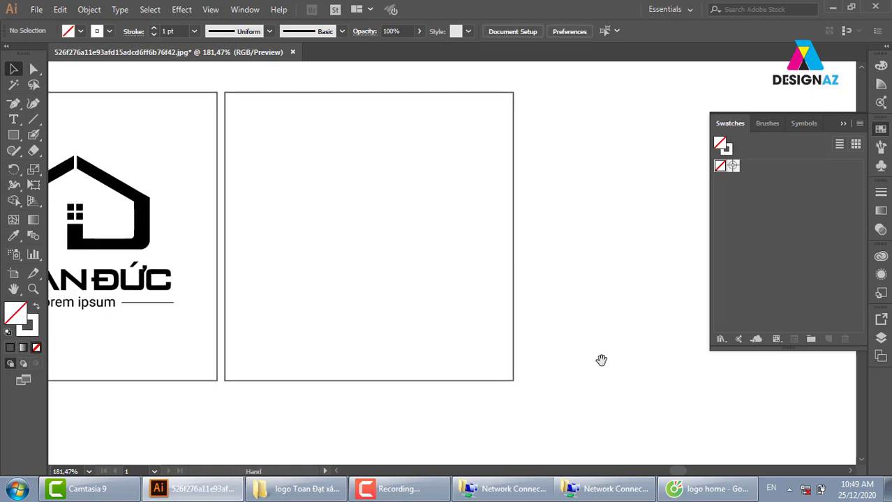
pyautogui.click(513, 265)
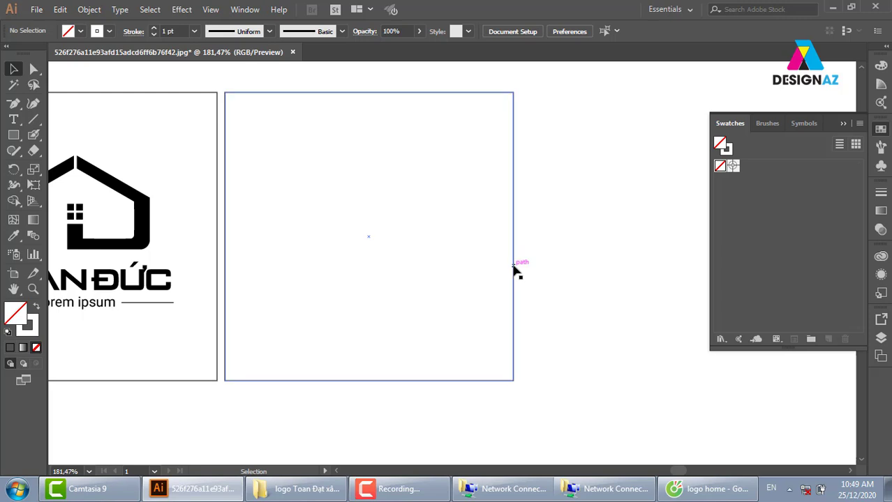
pyautogui.hotkey('shift', 'x')
pyautogui.doubleClick(23, 320)
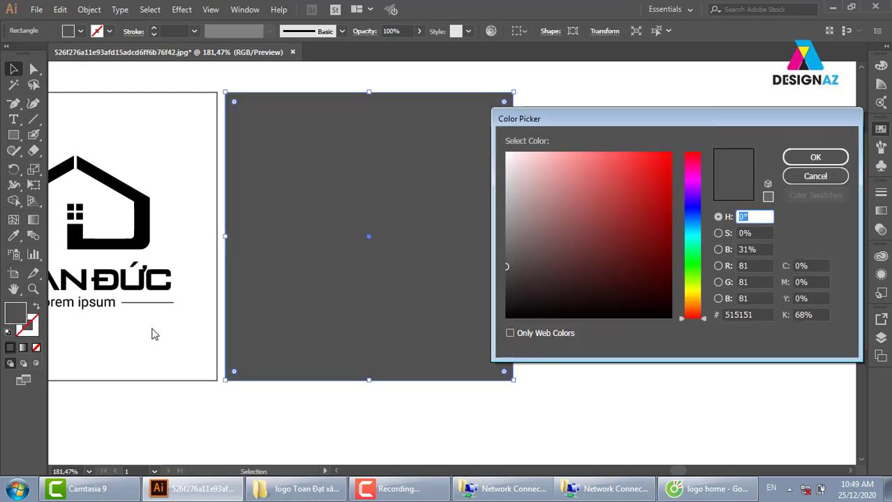
pyautogui.click(507, 317)
pyautogui.click(815, 158)
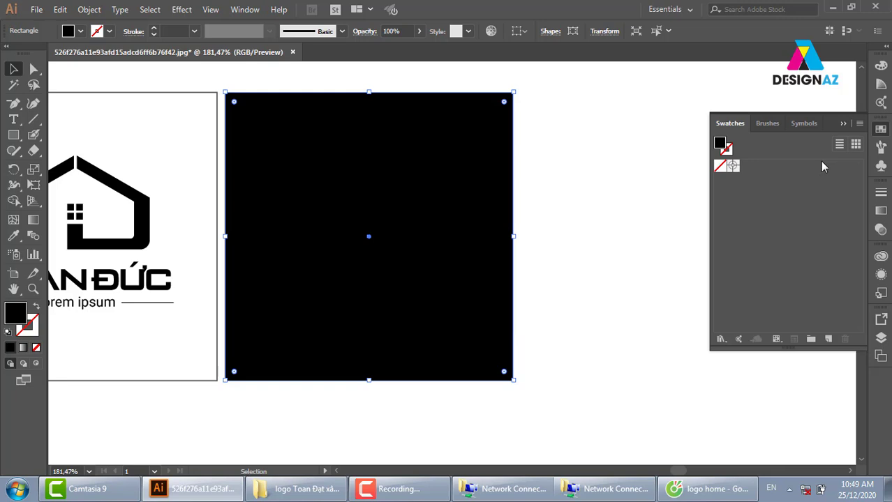
pyautogui.hotkey('ctrl', 'shift', '[')
pyautogui.click(599, 224)
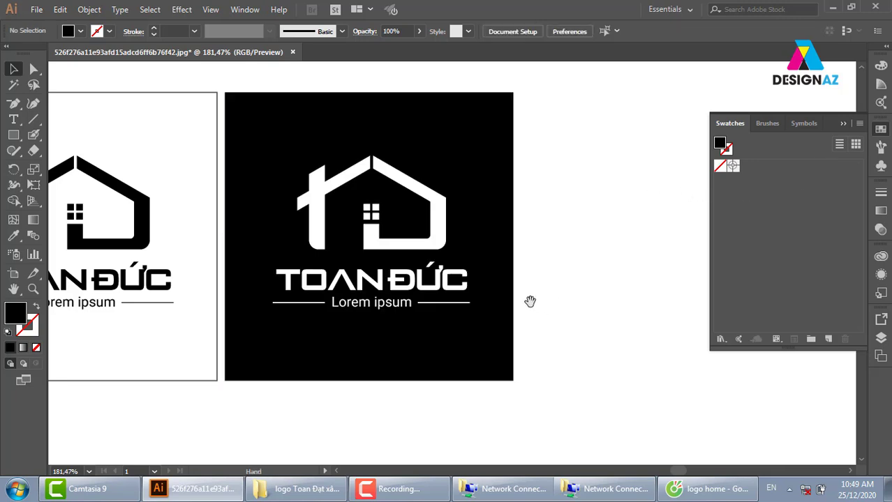
pyautogui.moveTo(530, 293); pyautogui.dragTo(623, 269)
# Duplicate the white-on-black logo tile to its right and zoom in on both tiles.
pyautogui.hotkey('ctrl', '-')
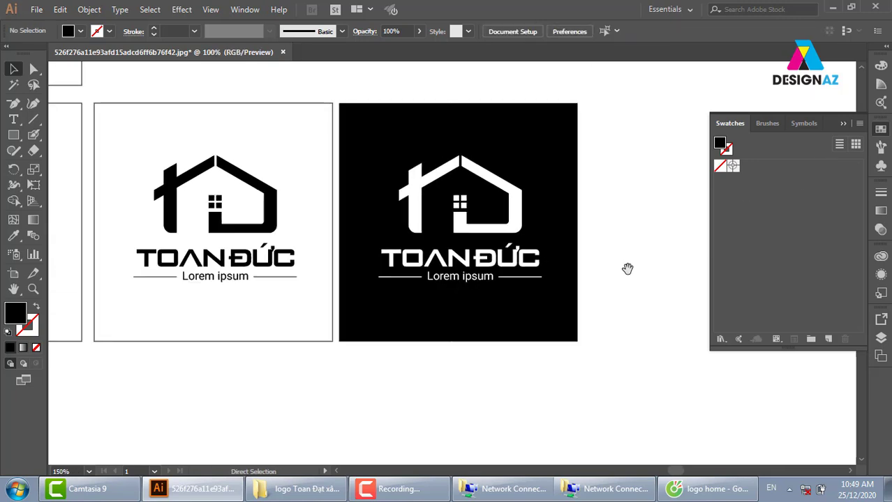
pyautogui.hotkey('ctrl', '-')
pyautogui.hotkey('ctrl', '-')
pyautogui.hotkey('ctrl', '-')
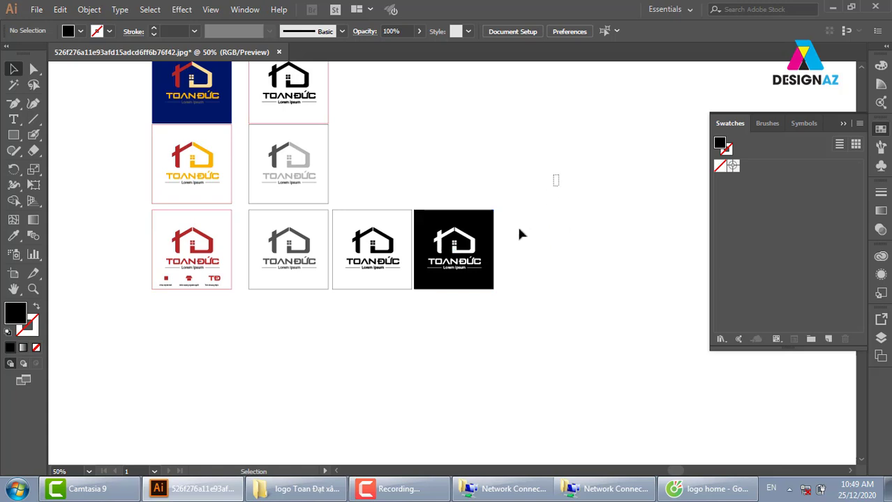
pyautogui.moveTo(520, 234)
pyautogui.mouseDown()
pyautogui.moveTo(415, 302)
pyautogui.moveTo(523, 283)
pyautogui.moveTo(511, 281)
pyautogui.mouseUp()
pyautogui.click(578, 316)
pyautogui.press('z')
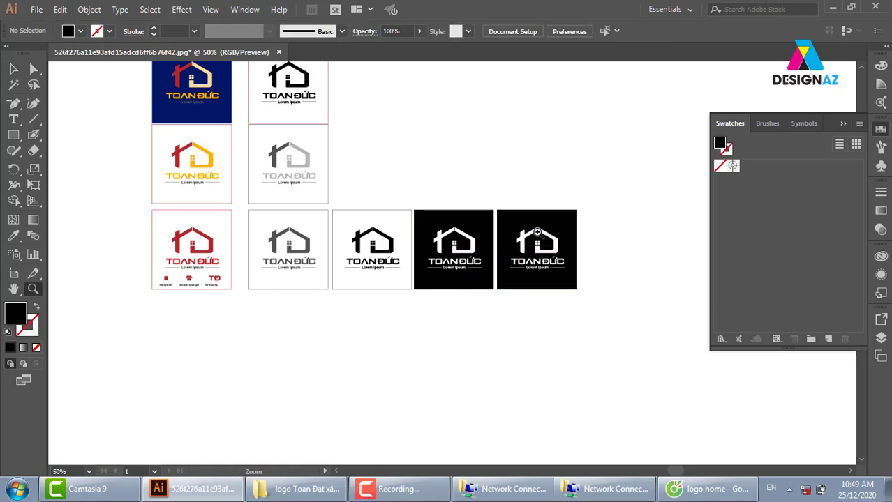
pyautogui.moveTo(451, 180); pyautogui.dragTo(633, 360)
pyautogui.moveTo(176, 261)
pyautogui.mouseDown()
pyautogui.moveTo(347, 287)
pyautogui.moveTo(192, 280)
pyautogui.mouseUp()
pyautogui.moveTo(337, 130); pyautogui.dragTo(622, 375)
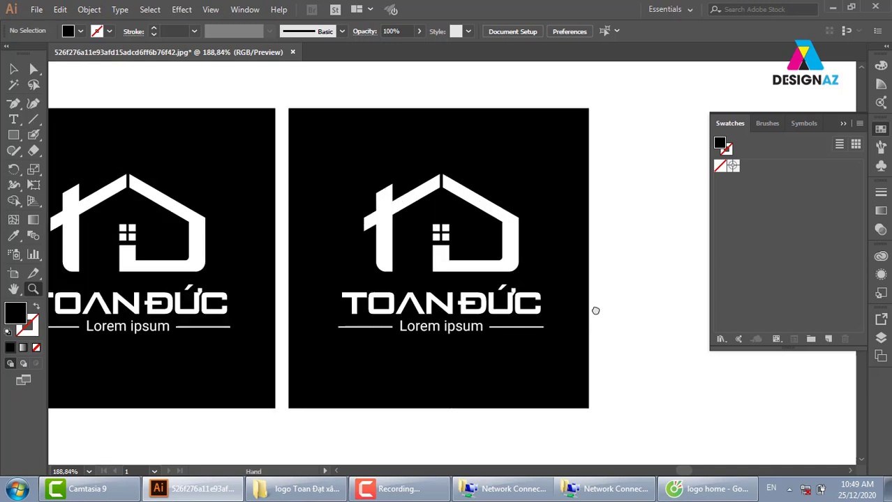
# Group the Lorem ipsum text on the second black tile.
pyautogui.moveTo(595, 311); pyautogui.dragTo(576, 288)
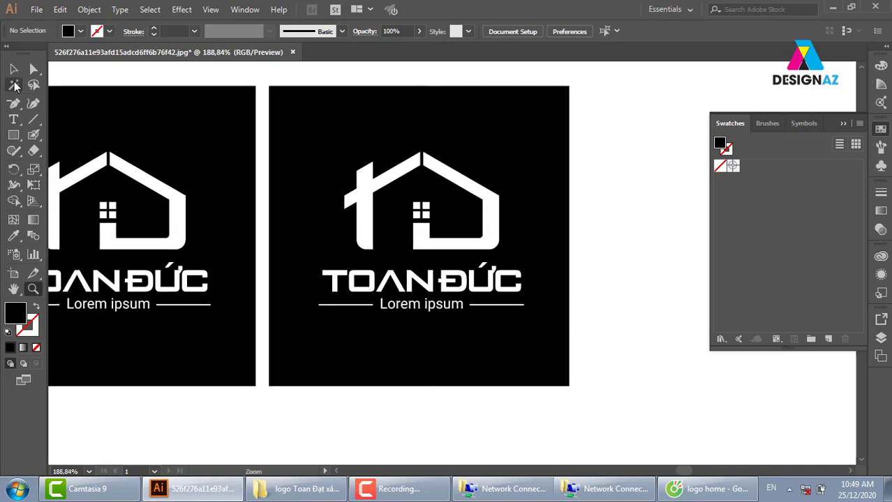
pyautogui.click(13, 68)
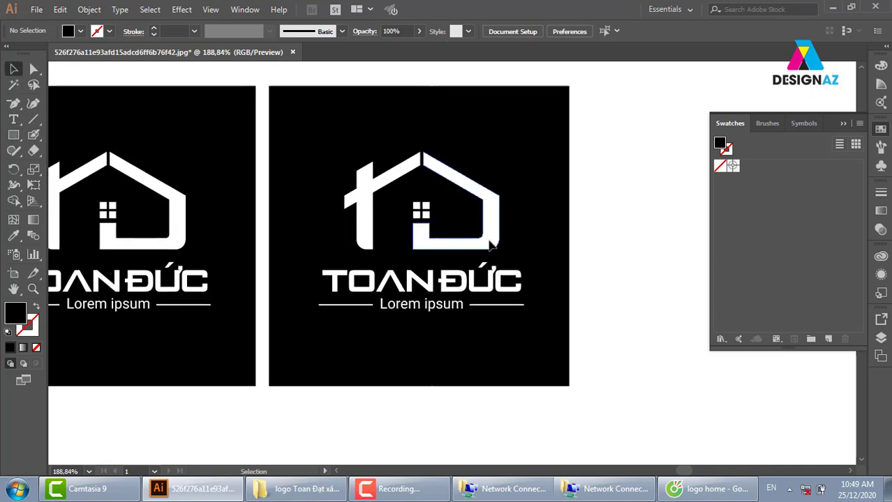
pyautogui.click(493, 210)
pyautogui.click(628, 210)
pyautogui.click(435, 312)
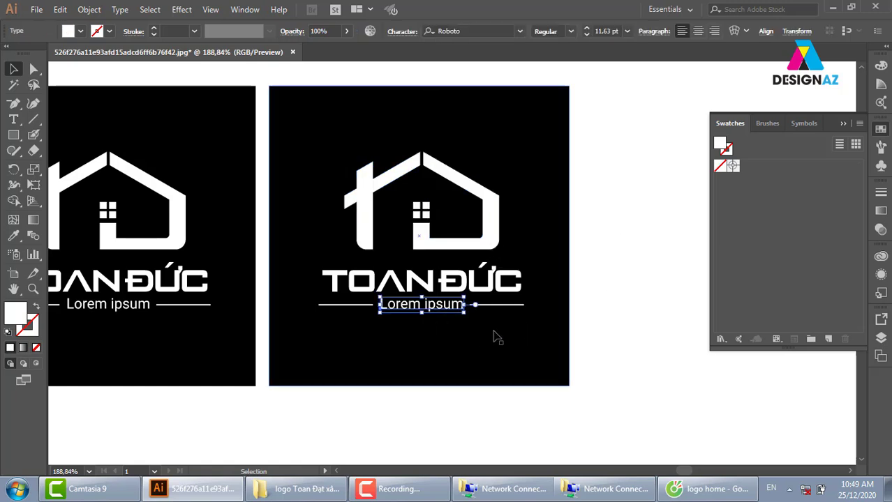
pyautogui.hotkey('ctrl', 'g')
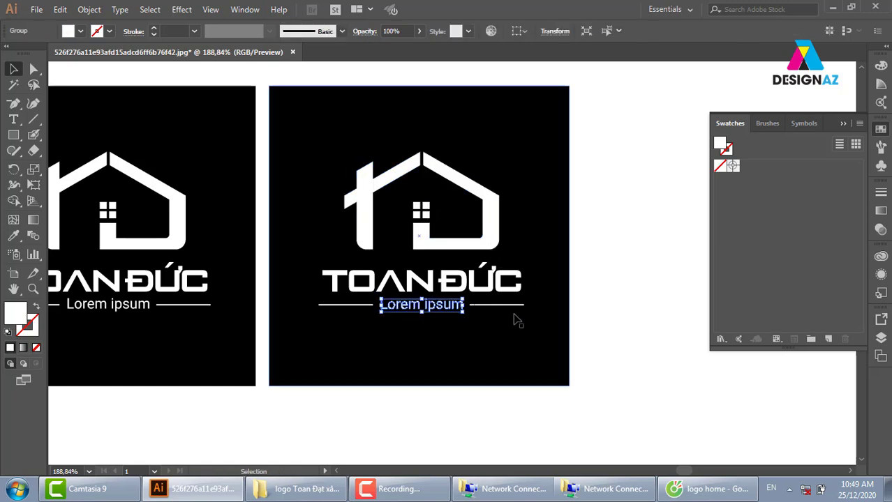
# Apply Object > Flatten Transparency to the two short lines beside Lorem ipsum.
pyautogui.click(518, 310)
pyautogui.keyDown('shift'); pyautogui.click(360, 307); pyautogui.keyUp('shift')
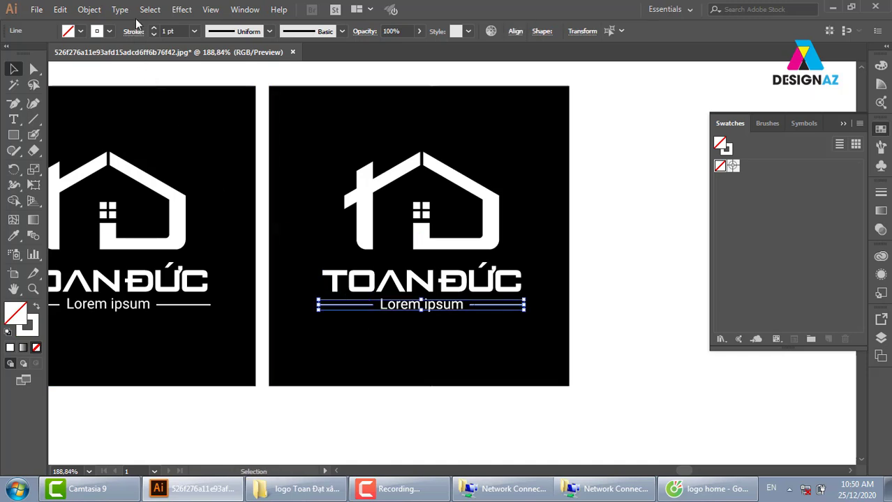
pyautogui.click(89, 9)
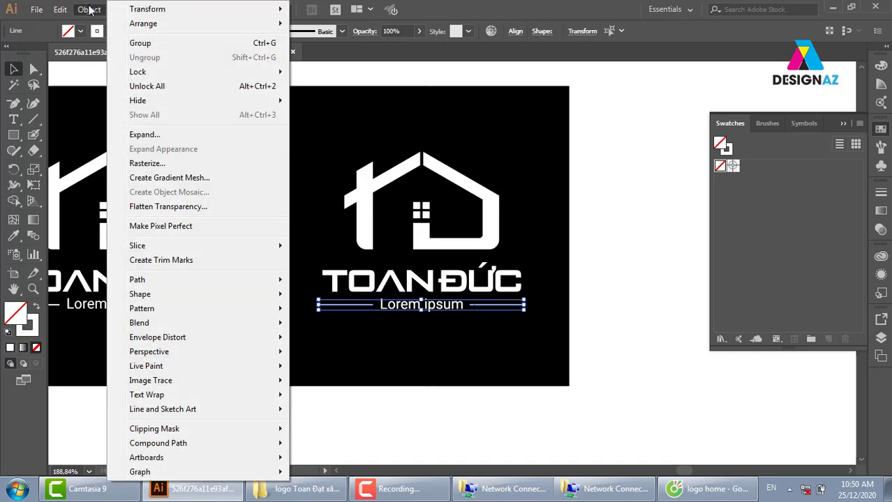
pyautogui.click(183, 208)
pyautogui.click(677, 353)
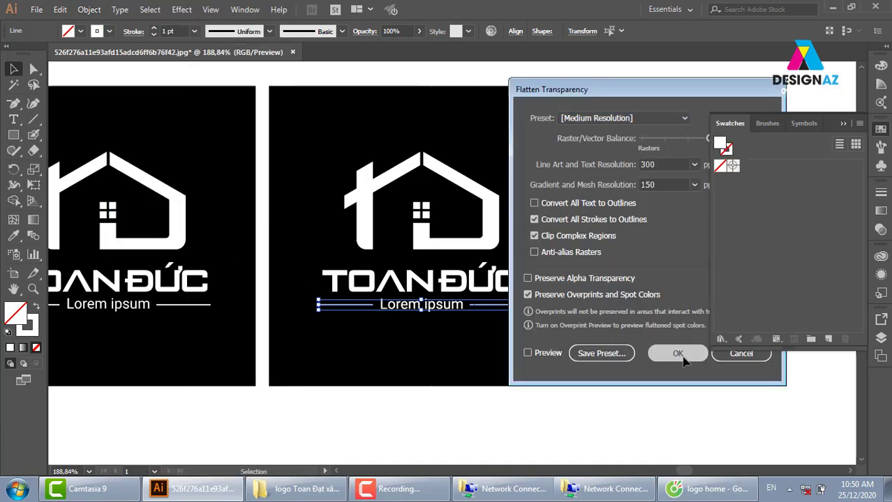
pyautogui.click(635, 345)
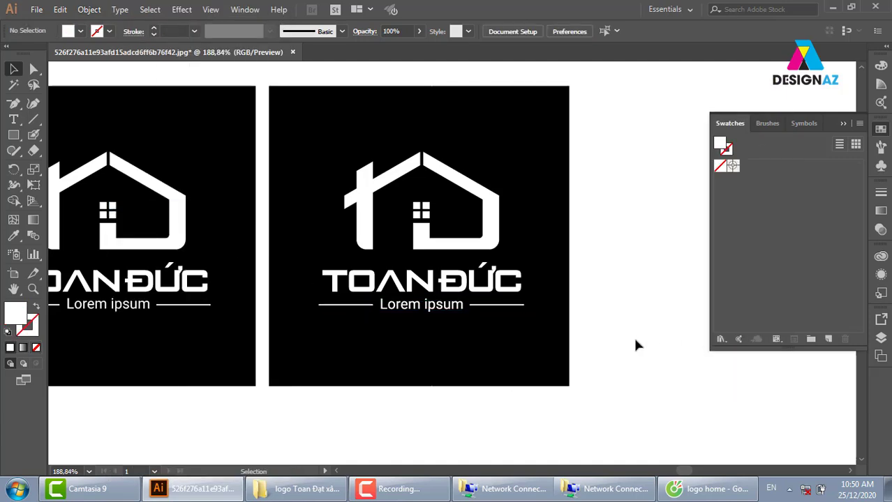
# Close the Open dialog and the network connections window.
pyautogui.hotkey('ctrl', 'o')
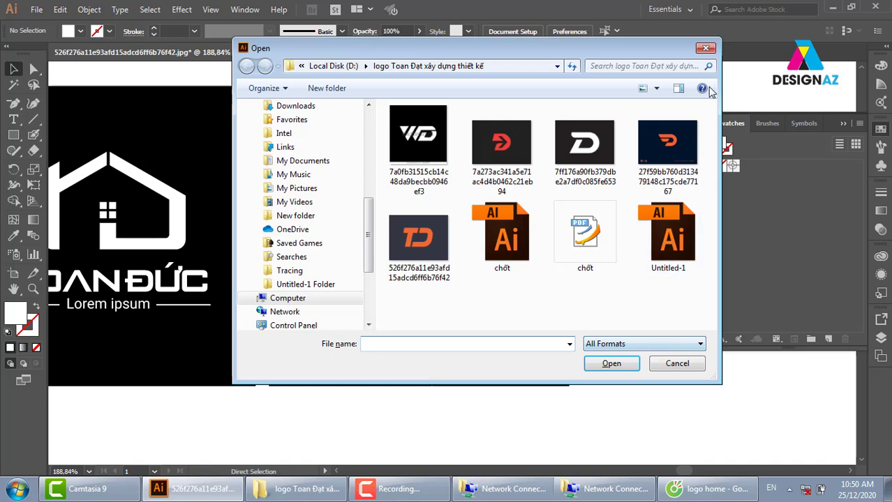
pyautogui.click(704, 49)
pyautogui.click(607, 488)
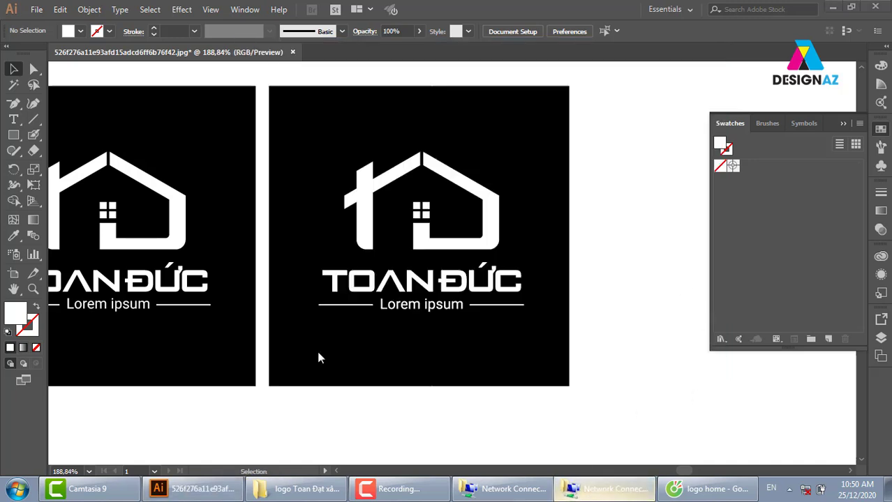
pyautogui.click(630, 56)
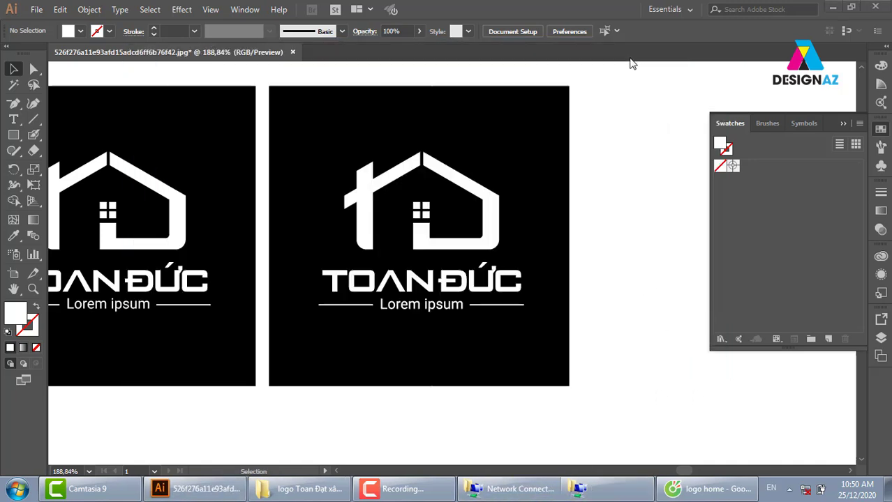
# Go to D: > cafe giảm cân > thiết kế banner mỹ phẩm and open O945XP1.eps from Golden-squares-collection.zip.
pyautogui.press('super+e')
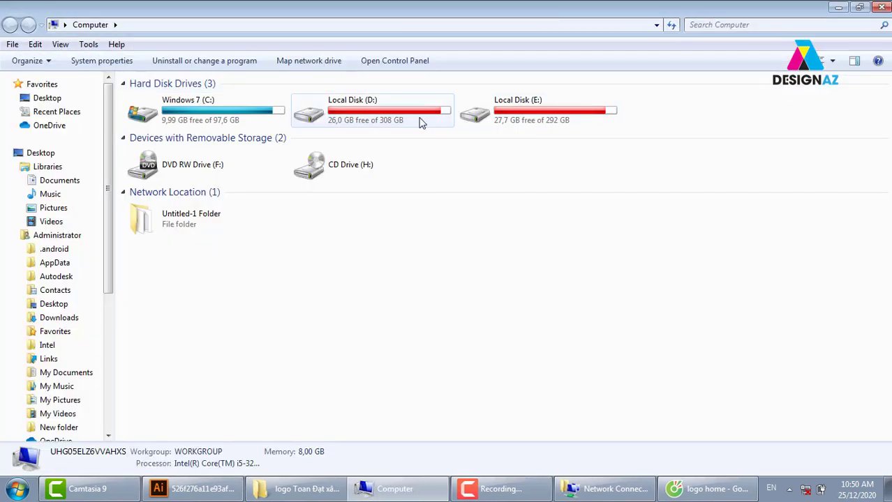
pyautogui.doubleClick(416, 120)
pyautogui.click(735, 24)
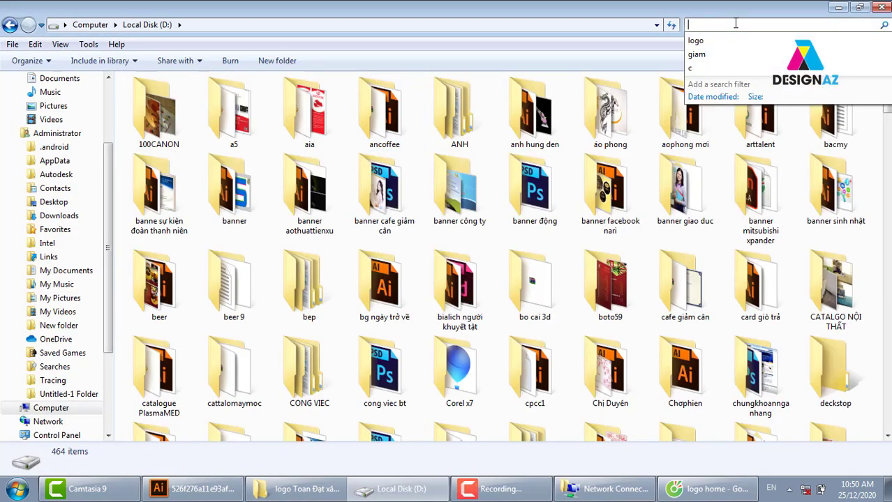
pyautogui.write('giam')
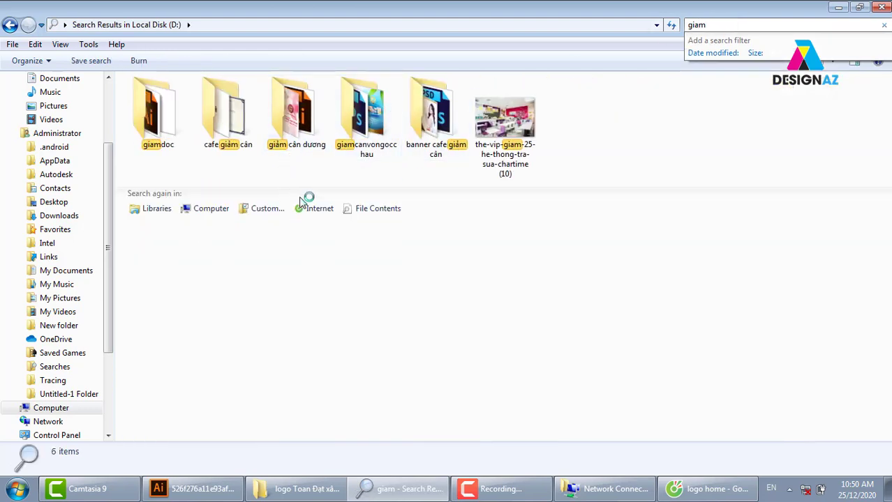
pyautogui.doubleClick(232, 132)
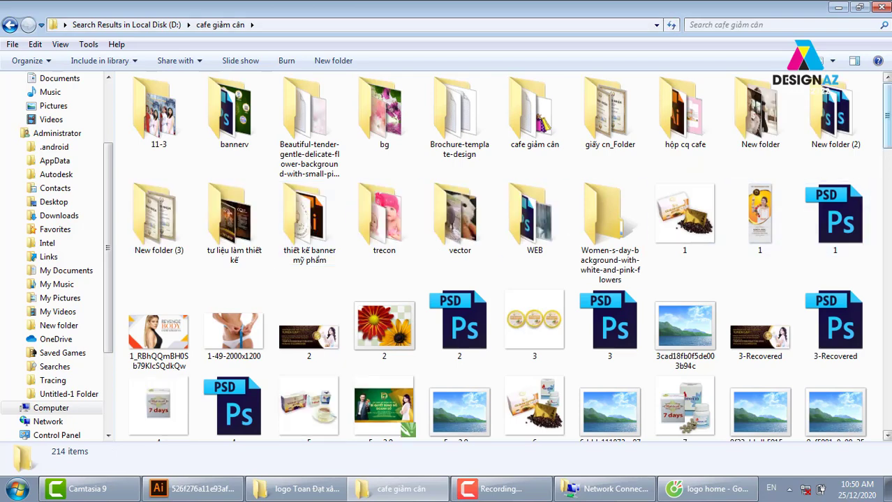
pyautogui.doubleClick(327, 218)
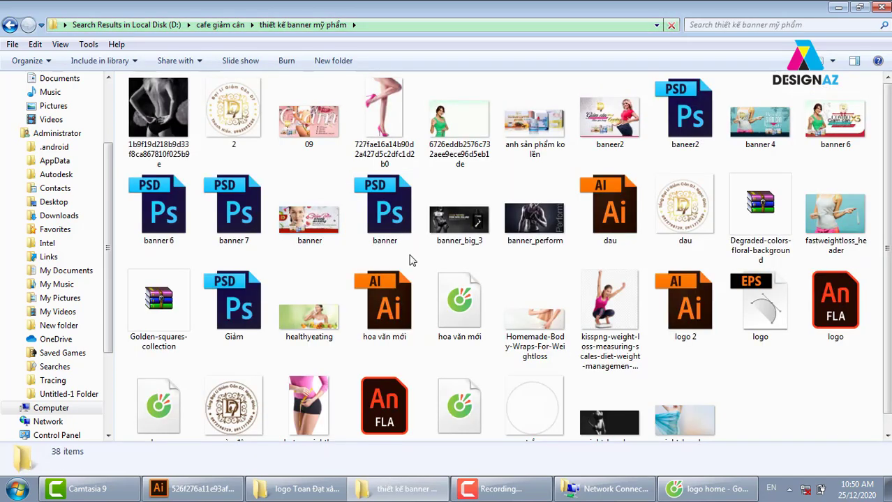
pyautogui.doubleClick(163, 307)
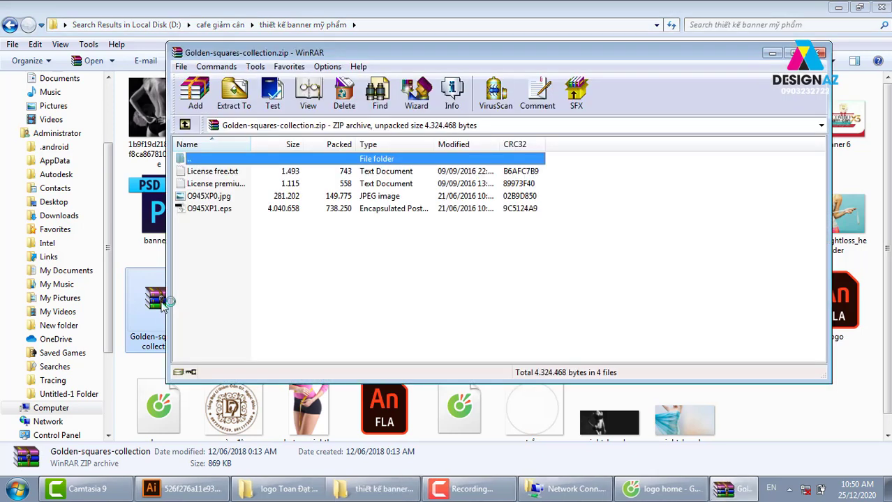
pyautogui.doubleClick(218, 209)
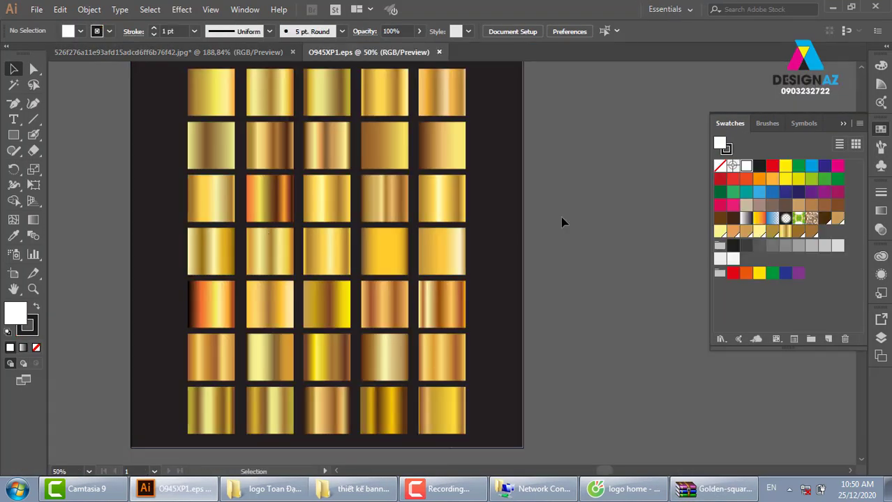
# Copy a second-row gold gradient square and close the zip archive window.
pyautogui.click(283, 144)
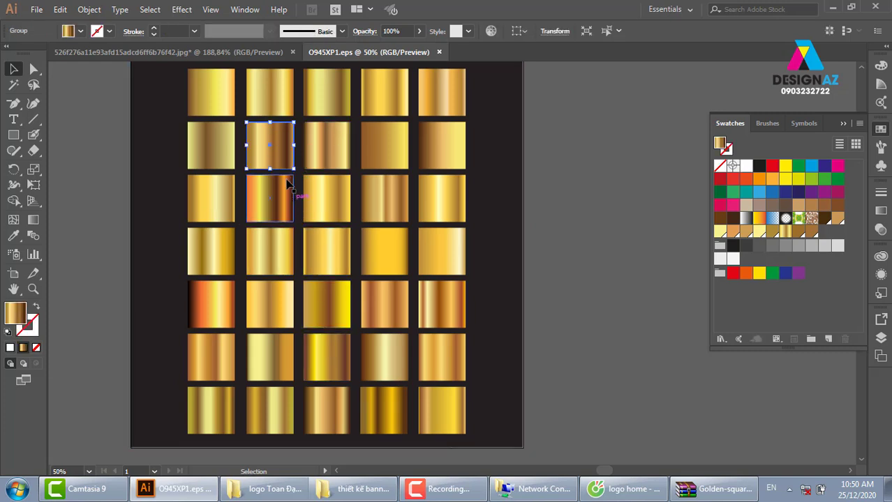
pyautogui.press('a')
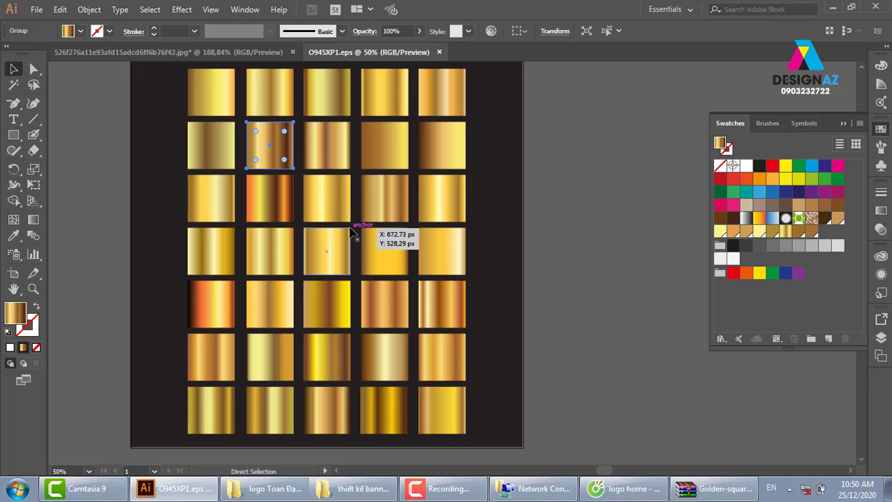
pyautogui.press('v')
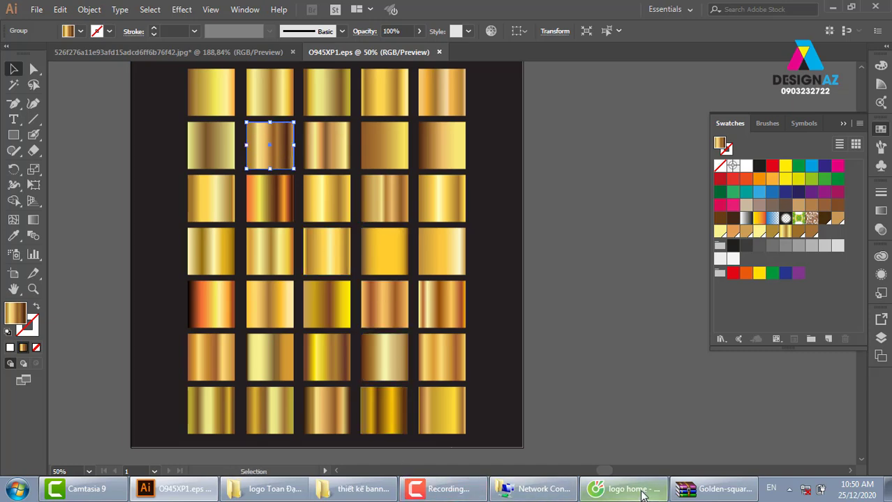
pyautogui.click(715, 489)
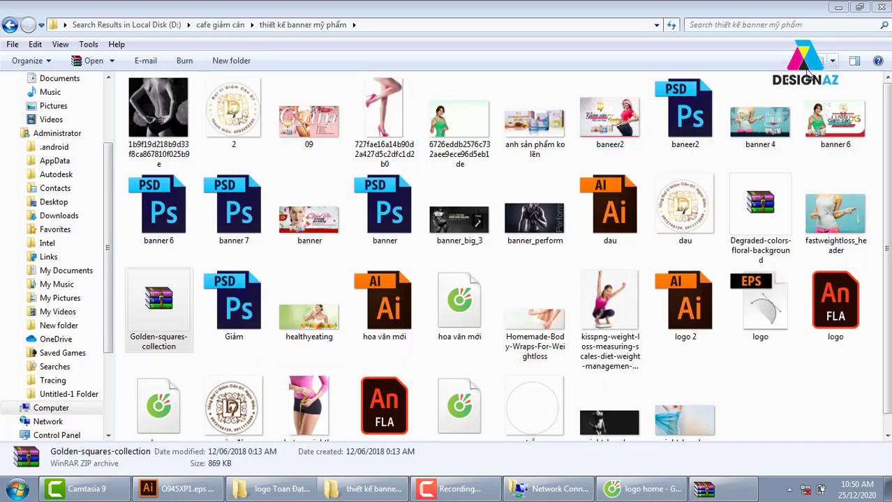
pyautogui.click(821, 53)
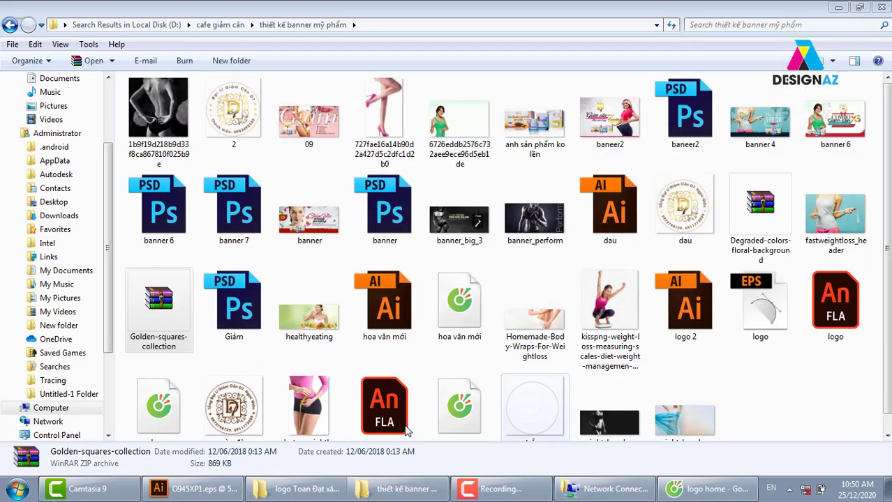
# Paste the gold square into the TOAN ĐỨC document, right of the logo.
pyautogui.click(202, 493)
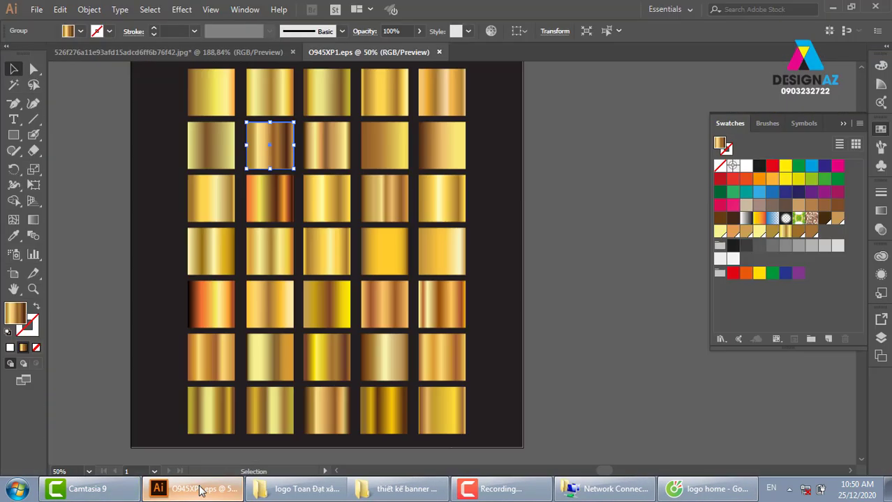
pyautogui.click(180, 53)
pyautogui.moveTo(571, 246); pyautogui.dragTo(459, 247)
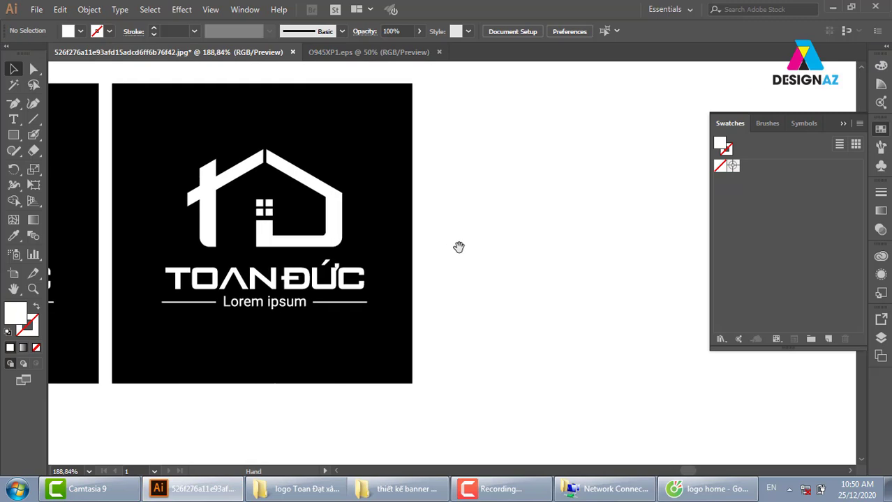
pyautogui.hotkey('ctrl', 'v')
pyautogui.moveTo(413, 264); pyautogui.dragTo(531, 222)
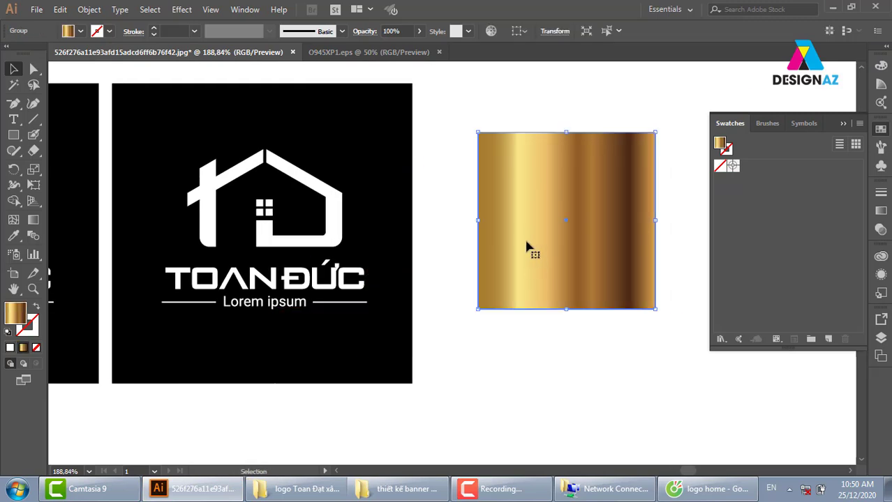
# Fill the logo's black background with the gold gradient and drag off an extra stop.
pyautogui.click(381, 160)
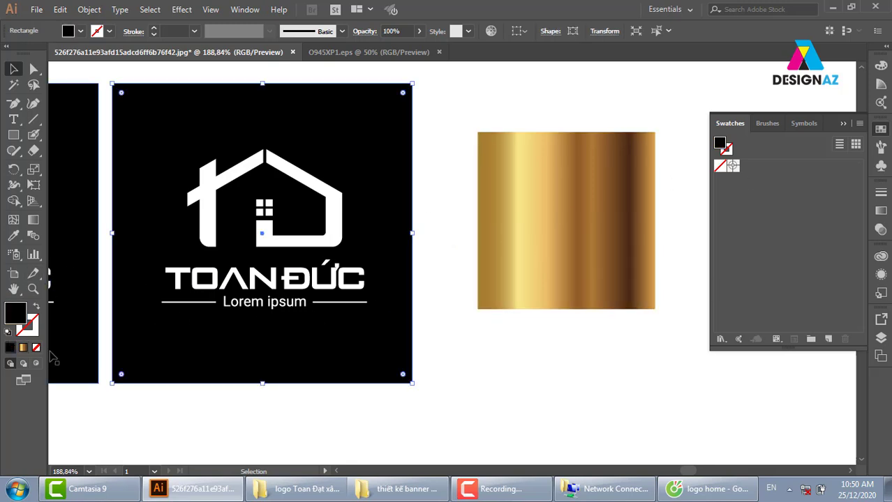
pyautogui.click(23, 348)
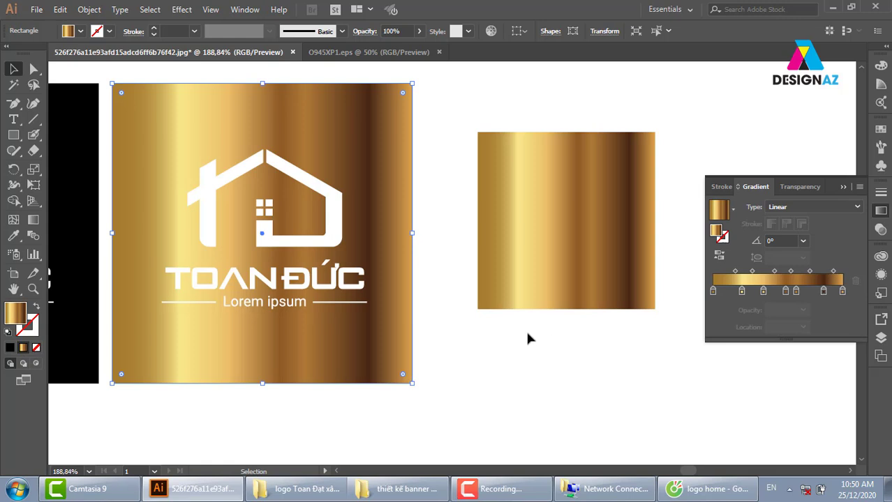
pyautogui.moveTo(823, 292); pyautogui.dragTo(823, 325)
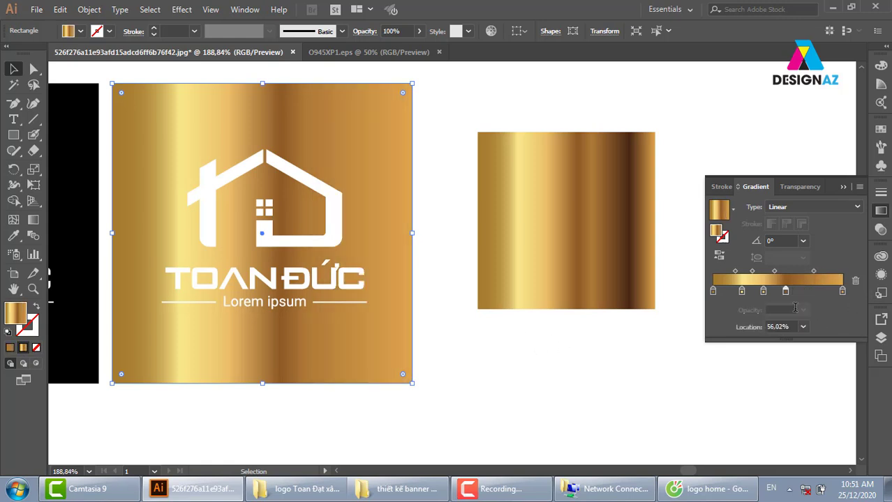
# Remove the remaining extra gradient stops and make the right stop very dark teal.
pyautogui.moveTo(796, 291)
pyautogui.mouseDown()
pyautogui.moveTo(796, 324)
pyautogui.moveTo(775, 324)
pyautogui.mouseUp()
pyautogui.moveTo(762, 292)
pyautogui.mouseDown()
pyautogui.moveTo(736, 307)
pyautogui.moveTo(860, 290)
pyautogui.mouseUp()
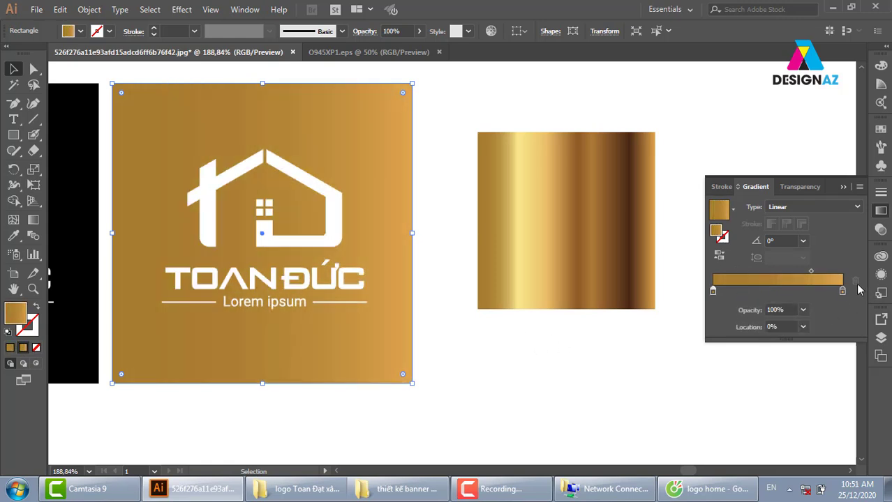
pyautogui.doubleClick(15, 315)
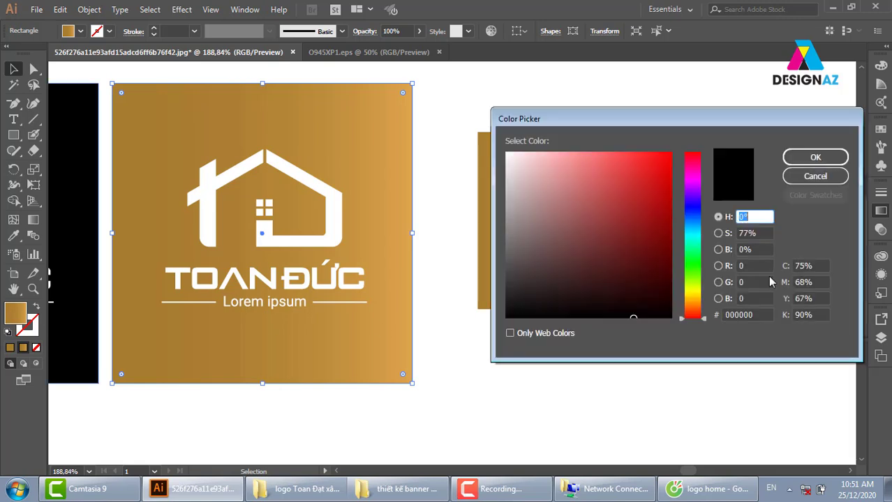
pyautogui.click(689, 235)
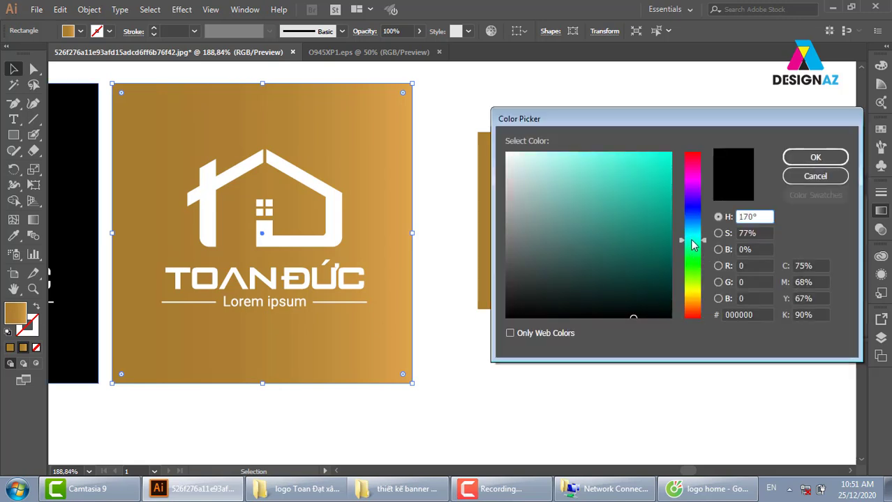
pyautogui.click(672, 291)
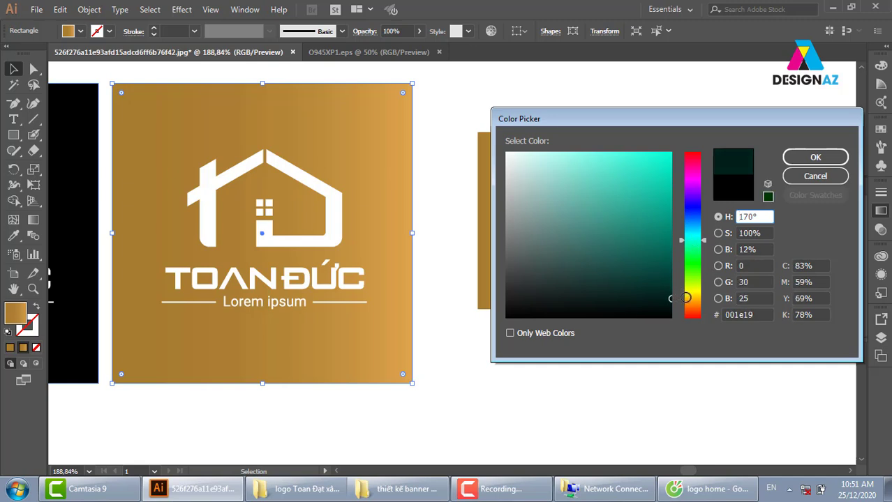
pyautogui.click(815, 157)
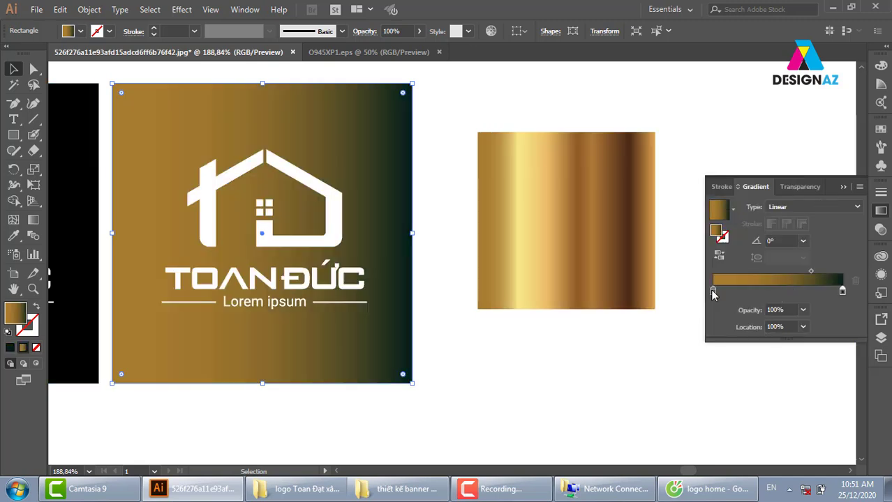
# Set the left gradient stop to a very dark cyan-teal.
pyautogui.click(712, 291)
pyautogui.doubleClick(14, 313)
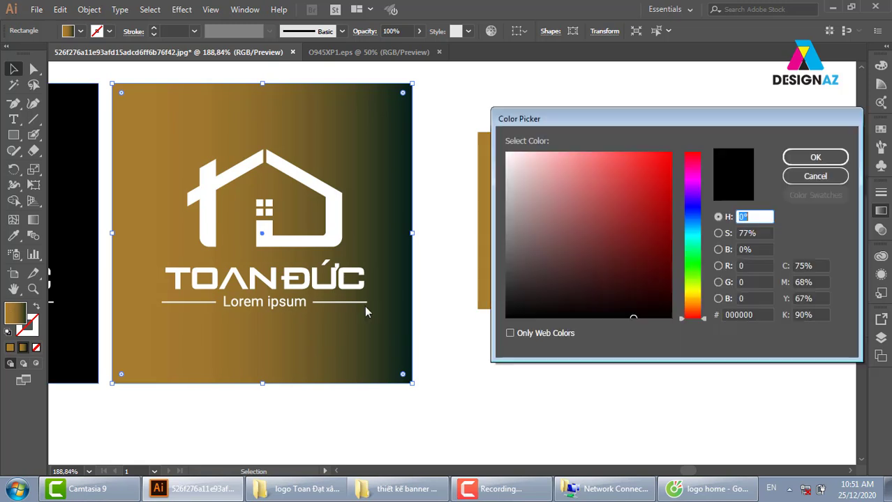
pyautogui.moveTo(698, 256); pyautogui.dragTo(693, 235)
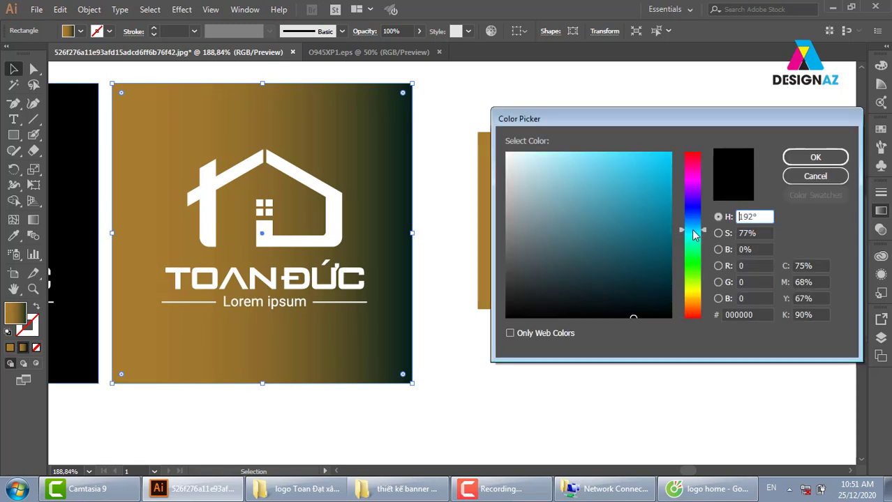
pyautogui.moveTo(658, 261); pyautogui.dragTo(686, 286)
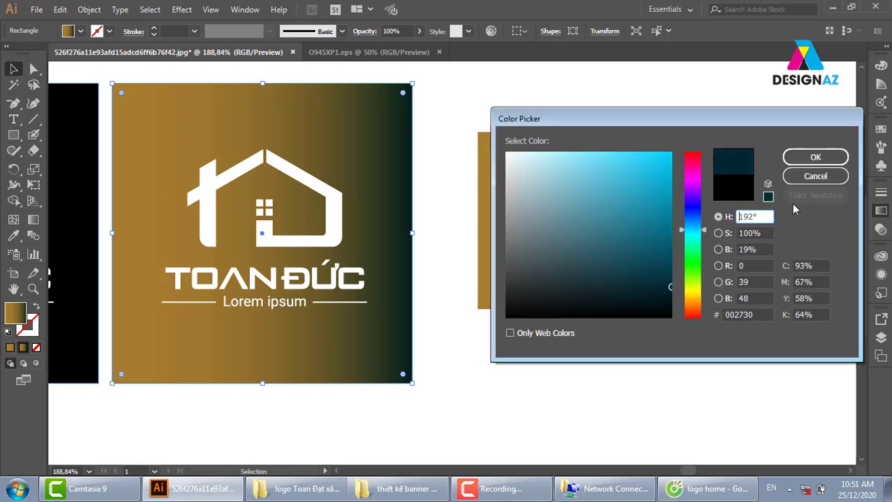
pyautogui.click(815, 157)
# Change the teal background's gradient type to Radial.
pyautogui.click(459, 241)
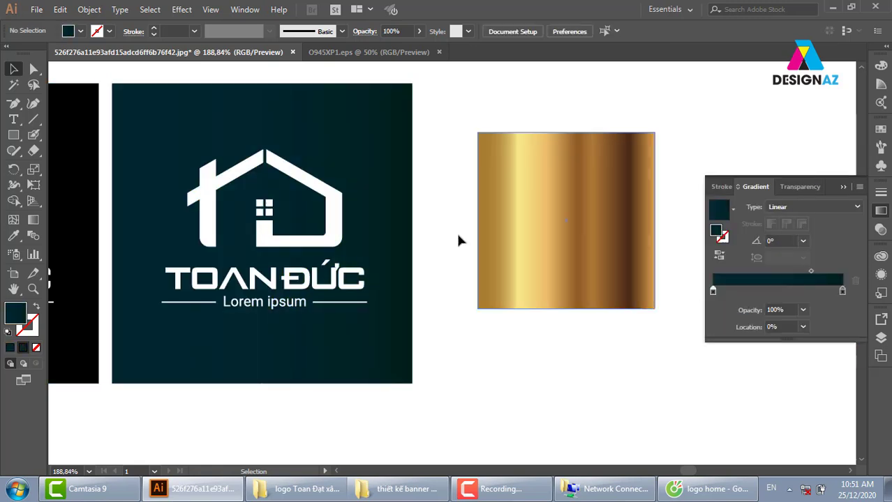
pyautogui.click(399, 165)
pyautogui.click(813, 207)
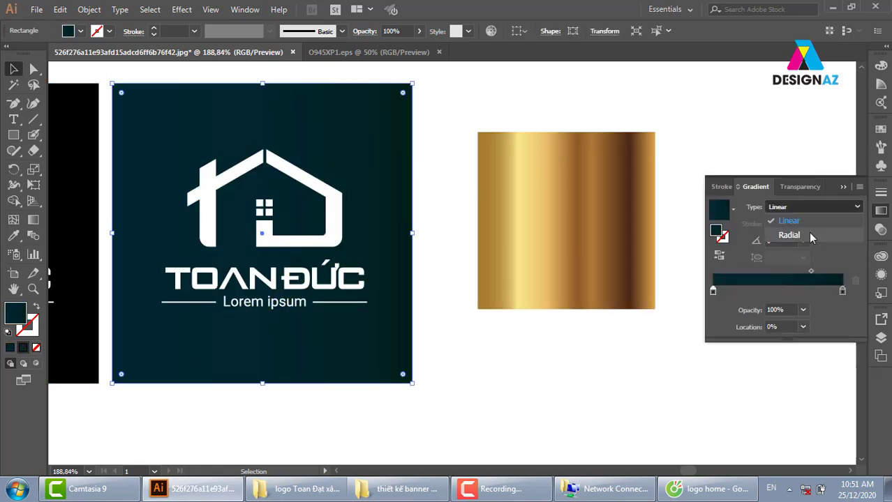
pyautogui.click(810, 236)
pyautogui.click(618, 359)
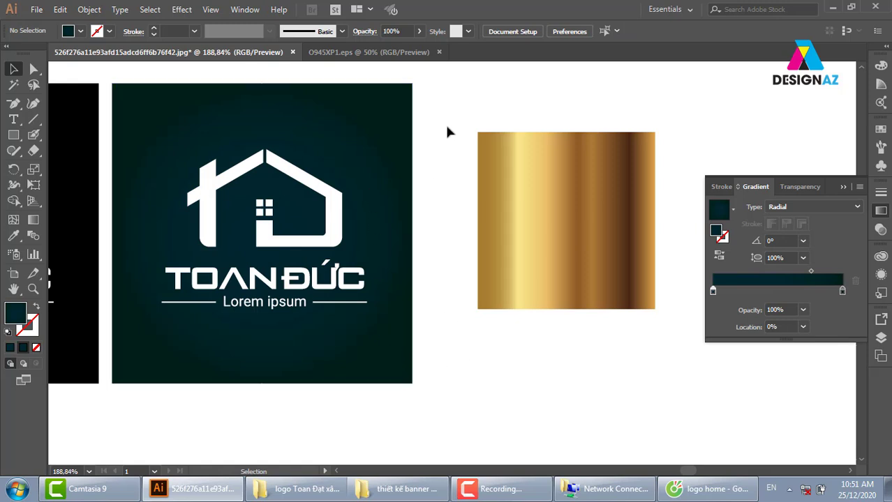
pyautogui.moveTo(448, 132); pyautogui.dragTo(194, 326)
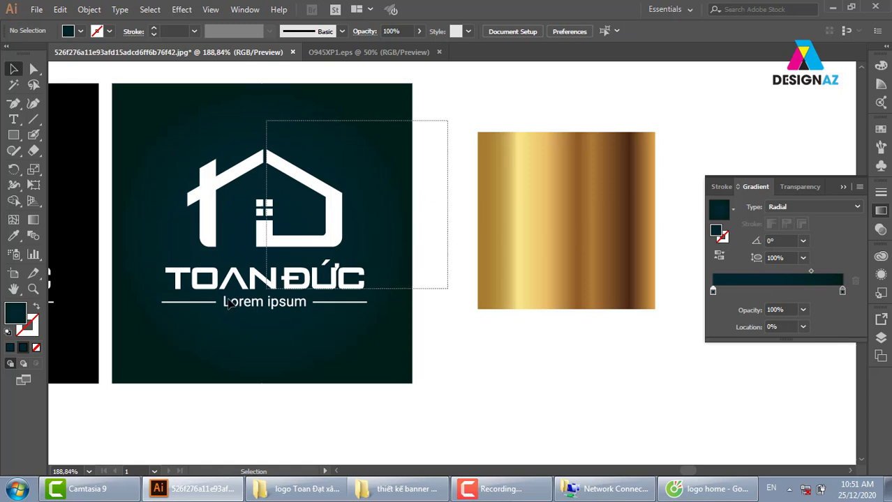
# Scale the logo down around its centre on the teal tile.
pyautogui.keyDown('shift'); pyautogui.click(372, 169); pyautogui.keyUp('shift')
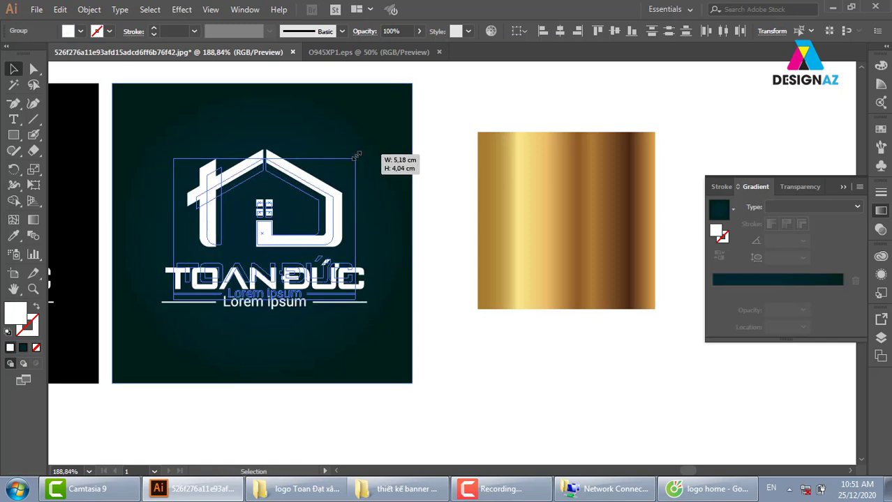
pyautogui.moveTo(363, 153); pyautogui.dragTo(351, 160)
pyautogui.click(507, 410)
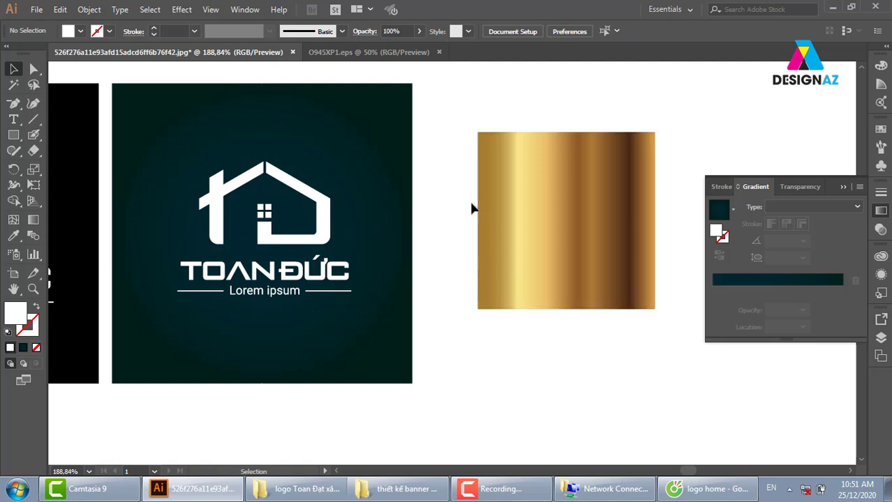
# Eyedropper the gold gradient from the swatch onto the house icon.
pyautogui.moveTo(445, 205); pyautogui.dragTo(497, 214)
pyautogui.moveTo(488, 132); pyautogui.dragTo(265, 235)
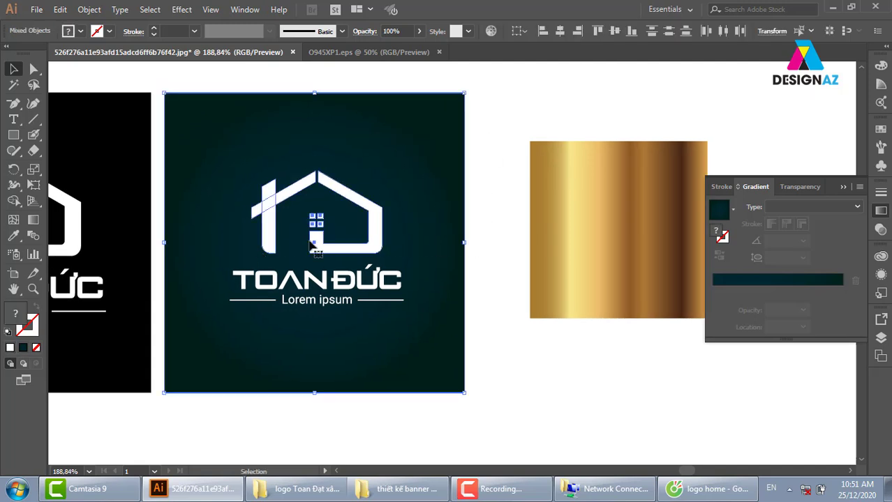
pyautogui.keyDown('shift'); pyautogui.click(430, 166); pyautogui.keyUp('shift')
pyautogui.press('i')
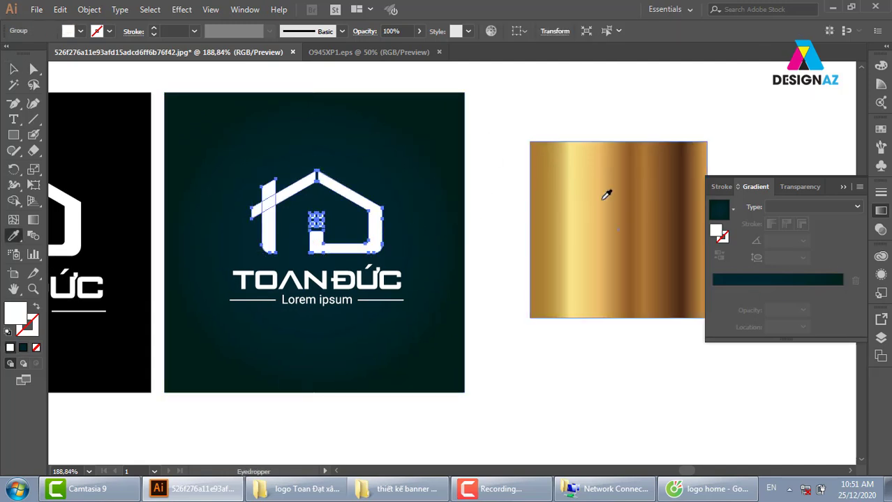
pyautogui.click(600, 214)
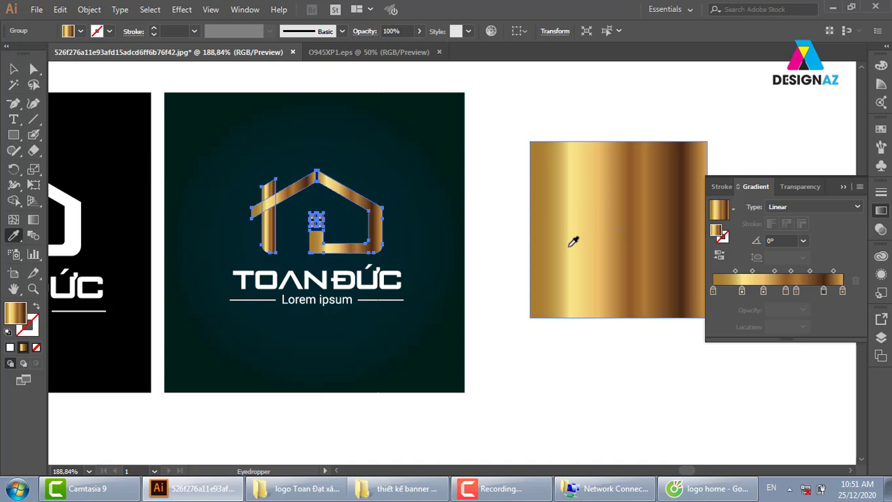
# Merge the house pieces into one shape with Pathfinder Unite.
pyautogui.hotkey('shift', 'F7')
pyautogui.click(569, 89)
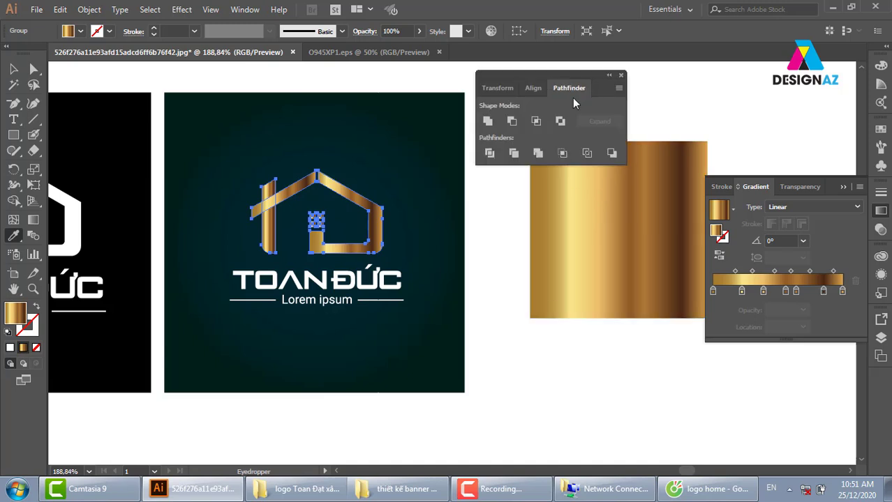
pyautogui.click(488, 121)
pyautogui.press('v')
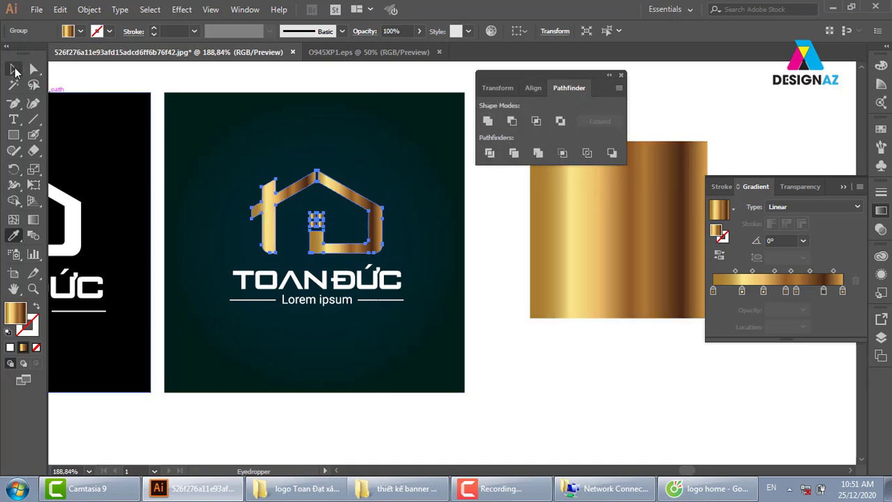
pyautogui.click(466, 228)
# Run the house's gold gradient vertically from top to bottom.
pyautogui.press('z')
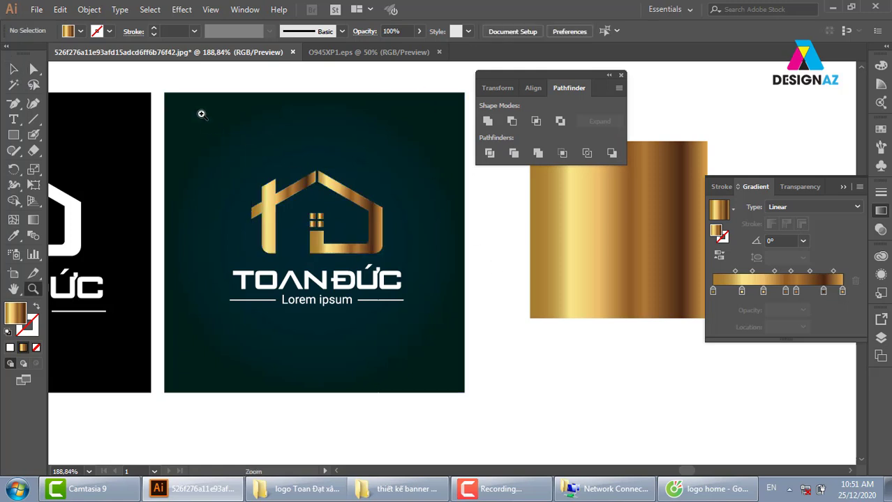
pyautogui.moveTo(199, 112); pyautogui.dragTo(509, 319)
pyautogui.press('v')
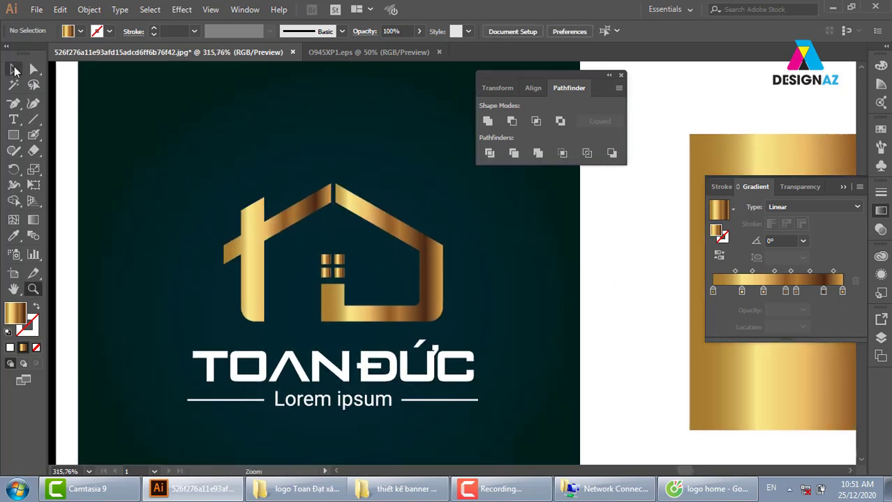
pyautogui.moveTo(628, 191); pyautogui.dragTo(219, 314)
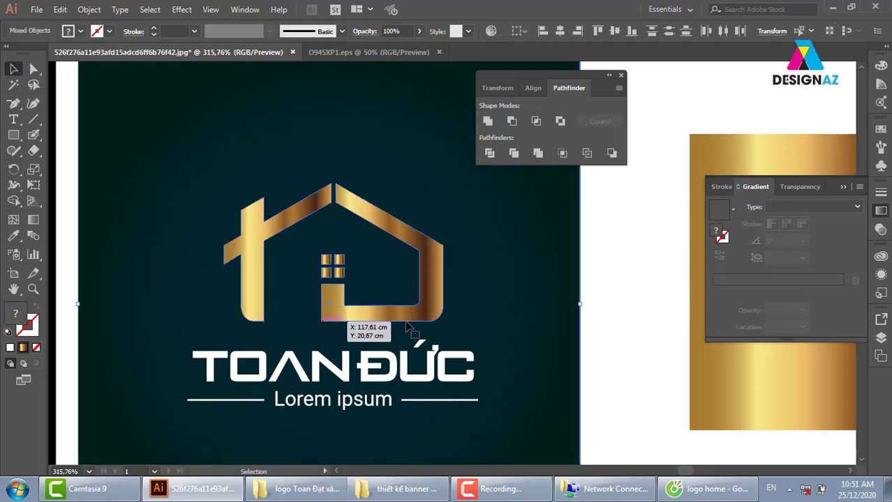
pyautogui.press('g')
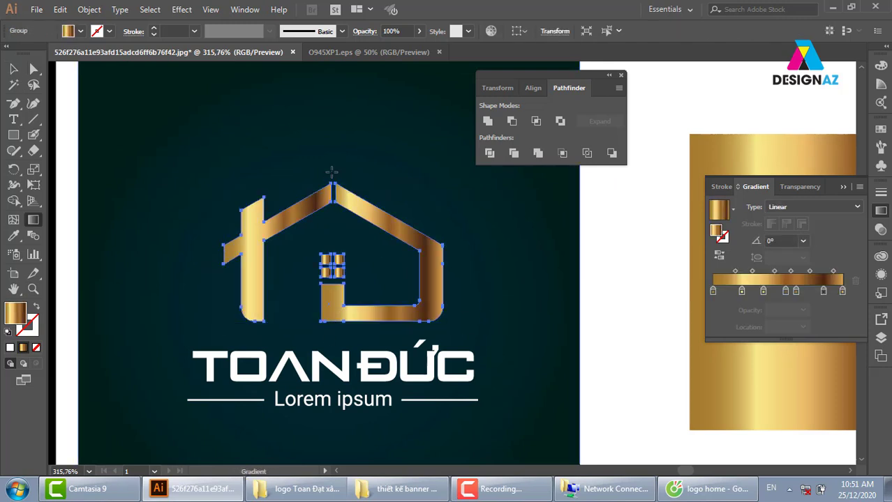
pyautogui.moveTo(334, 238); pyautogui.dragTo(332, 322)
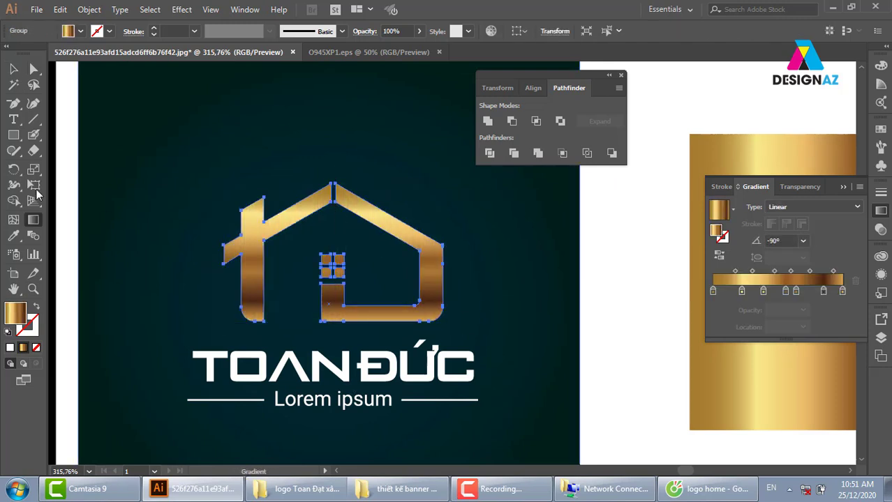
# Pan around the logo and reselect the house group, bringing the title into view.
pyautogui.press('v')
pyautogui.click(627, 279)
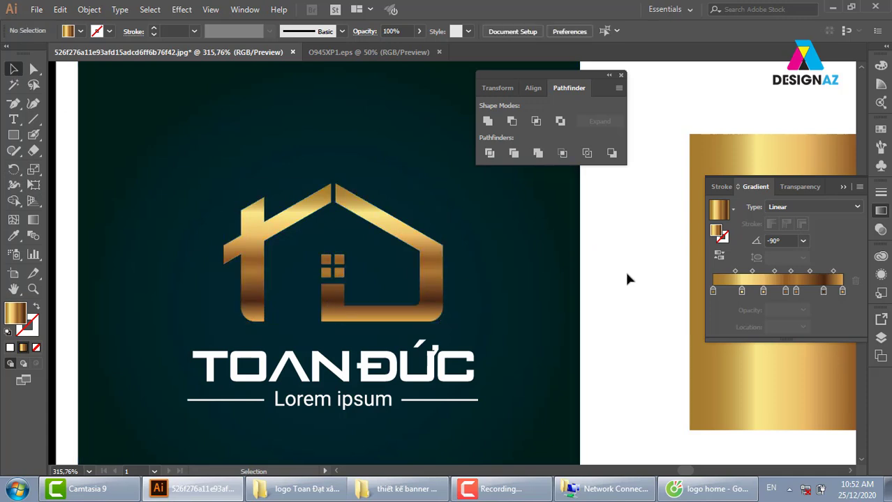
pyautogui.moveTo(589, 294); pyautogui.dragTo(543, 320)
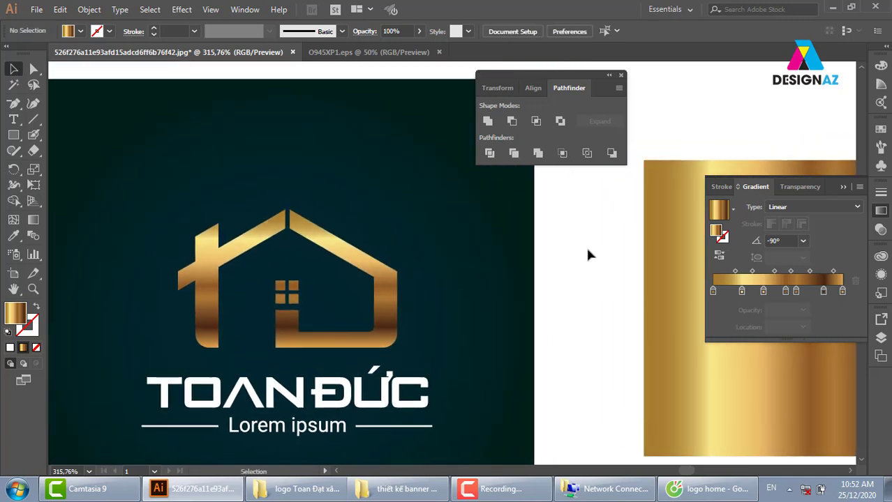
pyautogui.moveTo(597, 201); pyautogui.dragTo(135, 369)
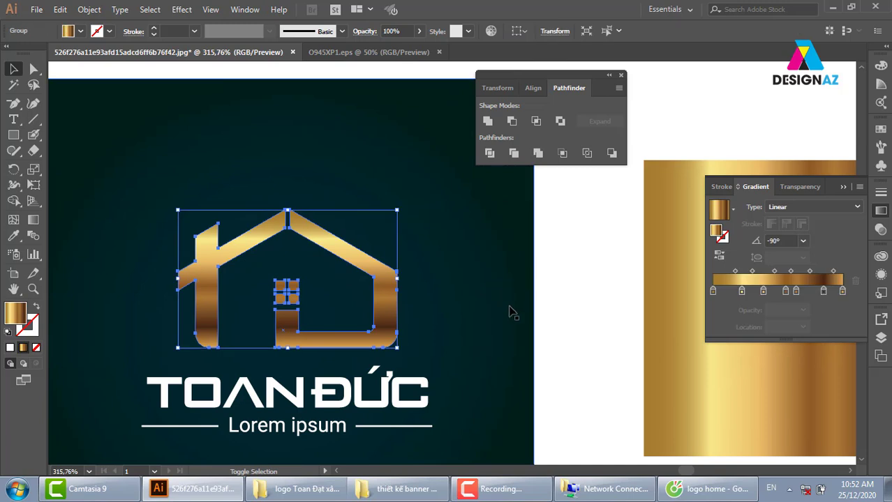
pyautogui.press('a')
pyautogui.press('v')
pyautogui.moveTo(483, 329); pyautogui.dragTo(474, 311)
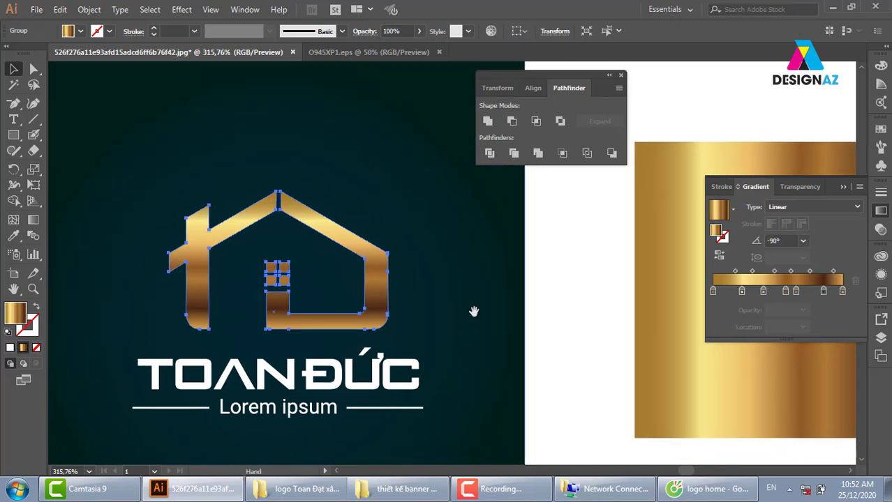
pyautogui.click(563, 313)
pyautogui.click(389, 307)
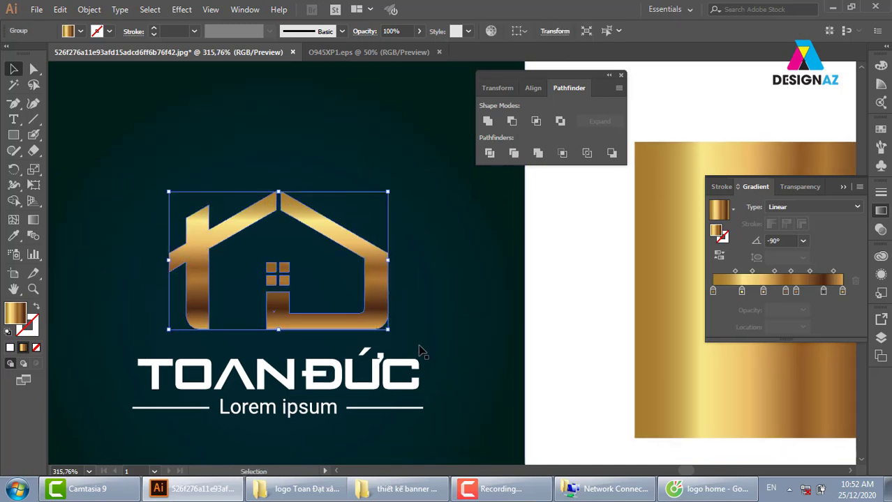
pyautogui.moveTo(460, 364); pyautogui.dragTo(456, 323)
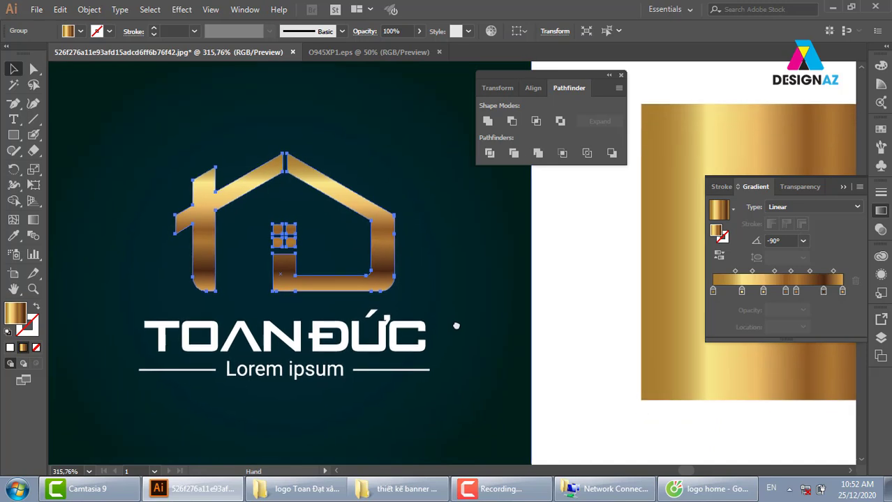
# Eyedropper the gold gradient onto TOAN ĐỨC and run it vertically through the letters.
pyautogui.click(345, 339)
pyautogui.press('i')
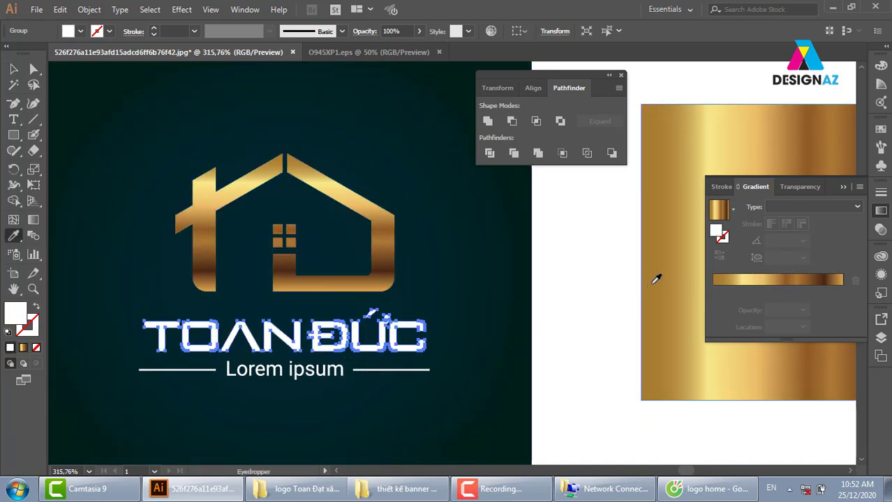
pyautogui.click(656, 275)
pyautogui.press('g')
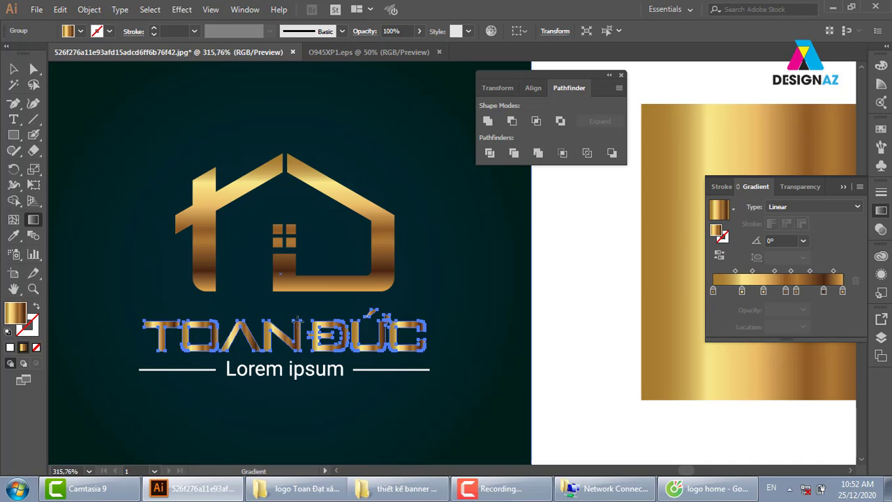
pyautogui.moveTo(298, 318); pyautogui.dragTo(298, 354)
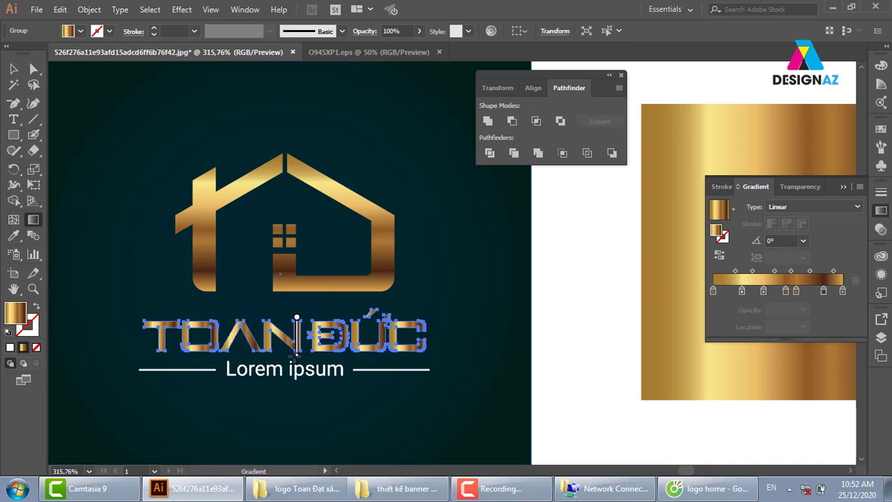
# Group the Lorem ipsum tagline with its two horizontal rules.
pyautogui.click(12, 70)
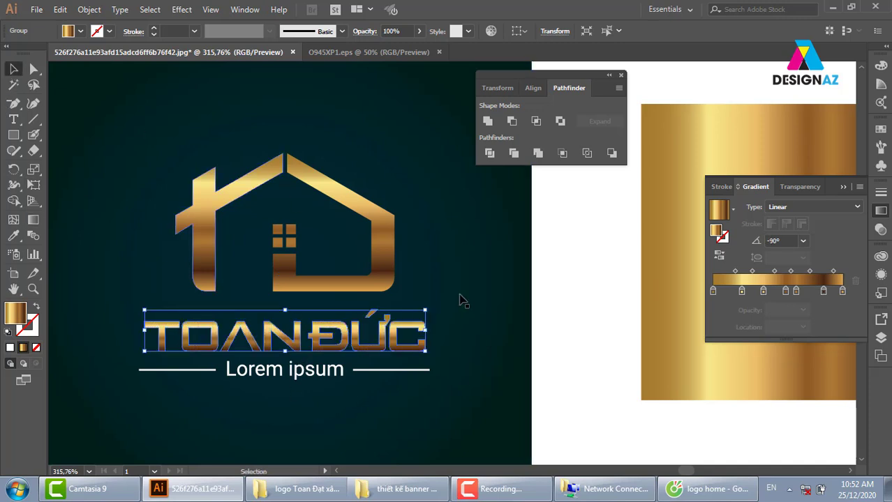
pyautogui.click(578, 294)
pyautogui.click(323, 377)
pyautogui.keyDown('shift'); pyautogui.click(397, 370); pyautogui.keyUp('shift')
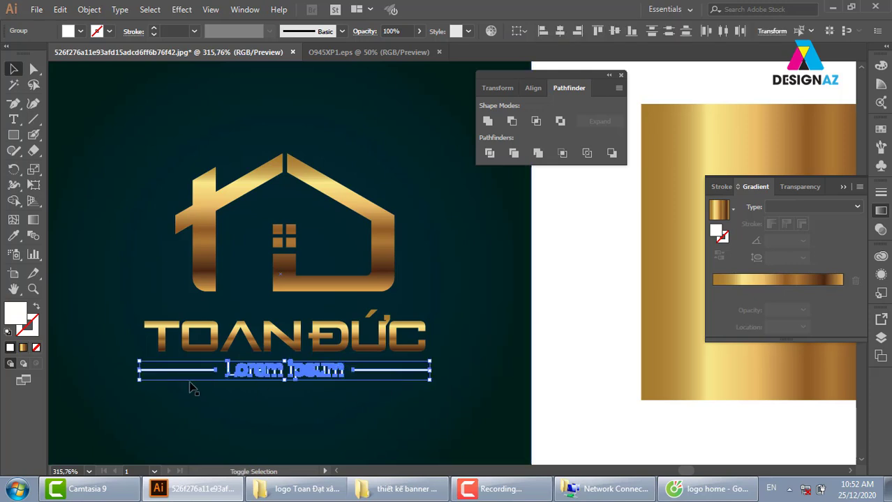
pyautogui.hotkey('ctrl', 'g')
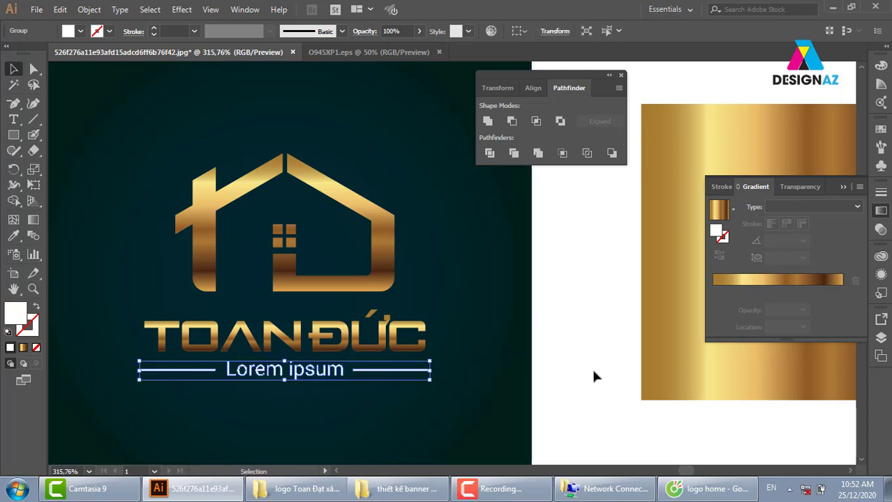
# Apply the gold gradient to the tagline group and run it vertically.
pyautogui.press('i')
pyautogui.click(653, 303)
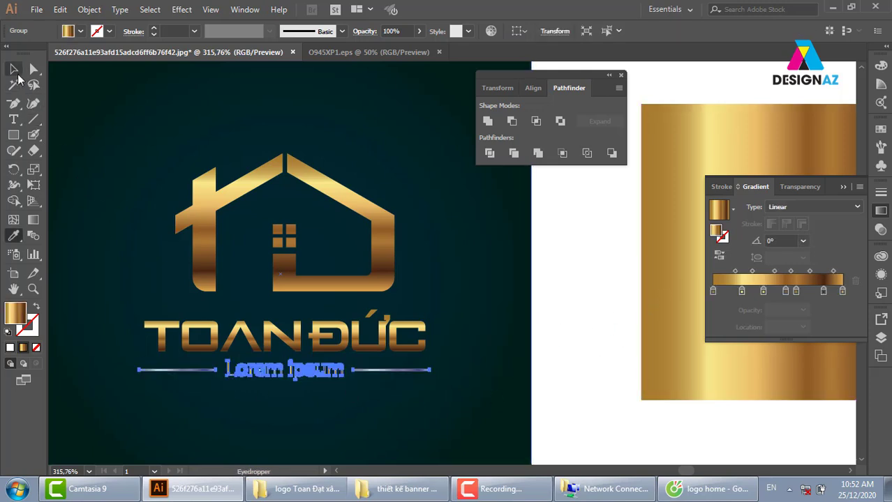
pyautogui.click(14, 69)
pyautogui.click(574, 388)
pyautogui.click(338, 381)
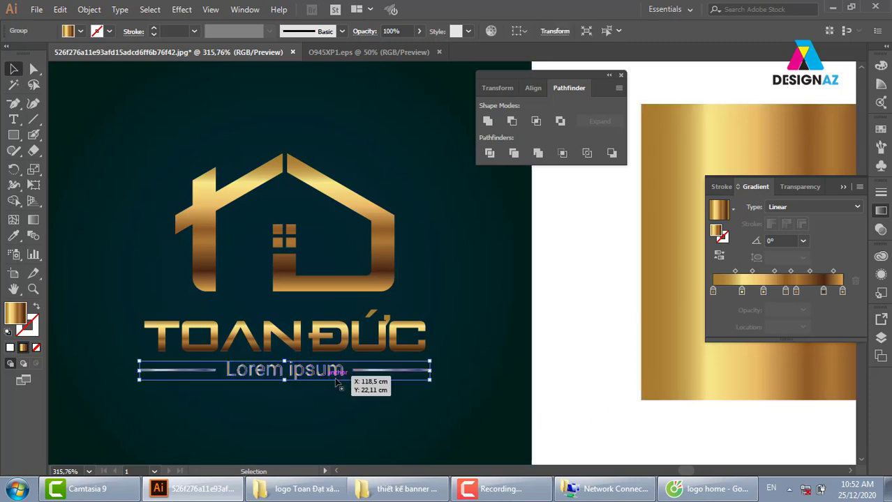
pyautogui.press('g')
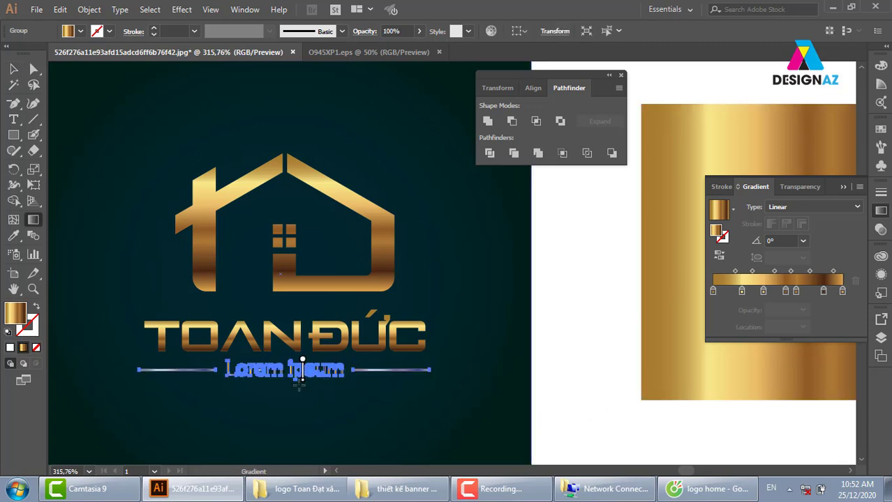
pyautogui.moveTo(302, 359); pyautogui.dragTo(299, 385)
# Delete the gold sample rectangle and zoom out to the whole artboard.
pyautogui.click(14, 69)
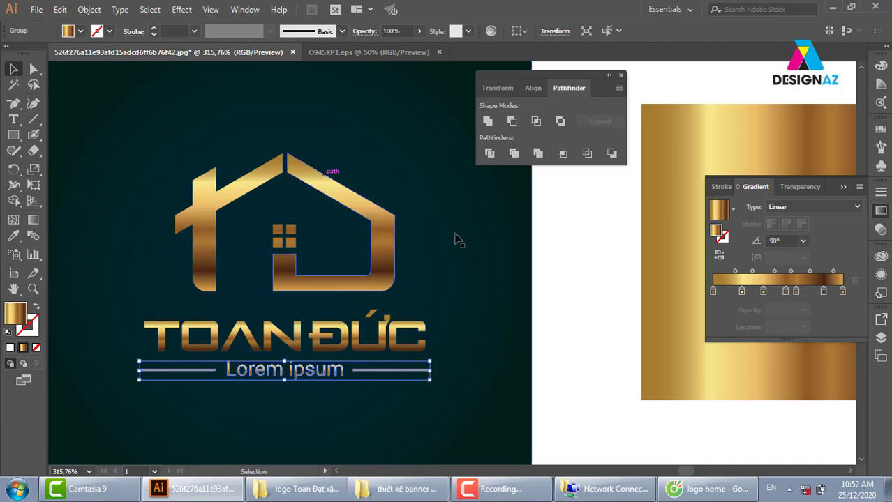
pyautogui.click(559, 264)
pyautogui.click(655, 330)
pyautogui.press('Delete')
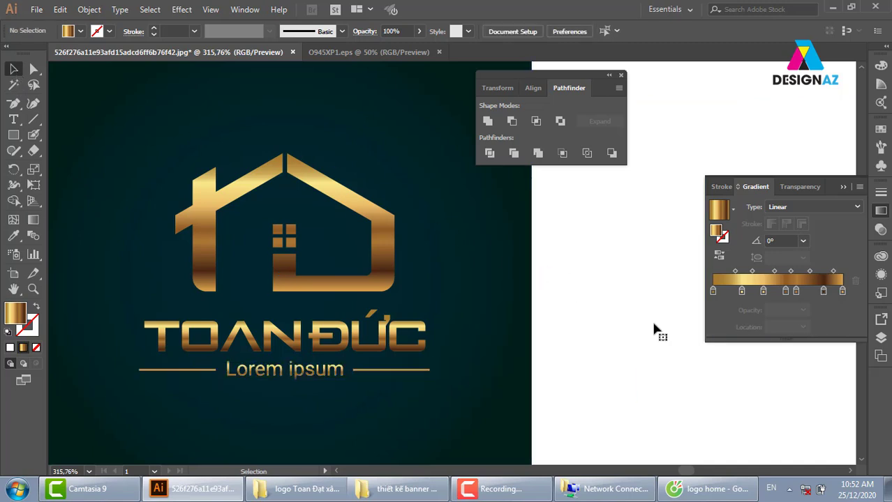
pyautogui.hotkey('ctrl', '-')
pyautogui.hotkey('ctrl', '-')
pyautogui.hotkey('ctrl', '-')
pyautogui.hscroll(3, 562, 338)
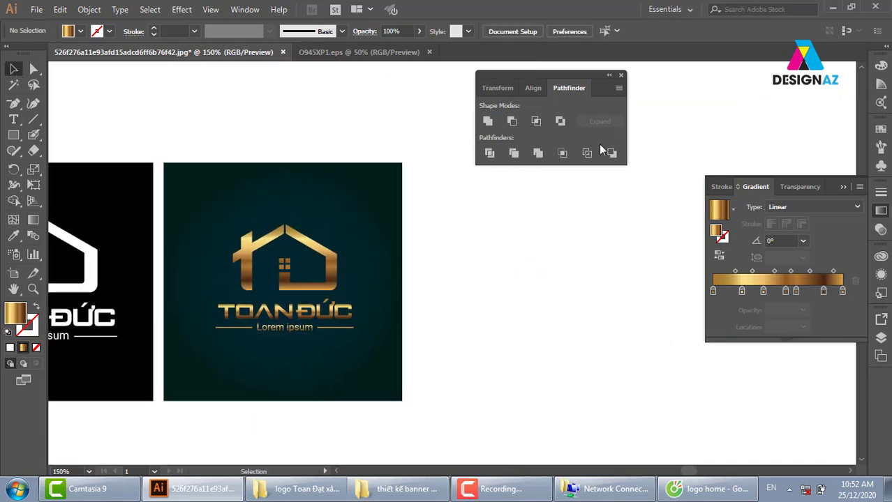
# Place a copy of the finished gold logo beside the artboard.
pyautogui.click(620, 75)
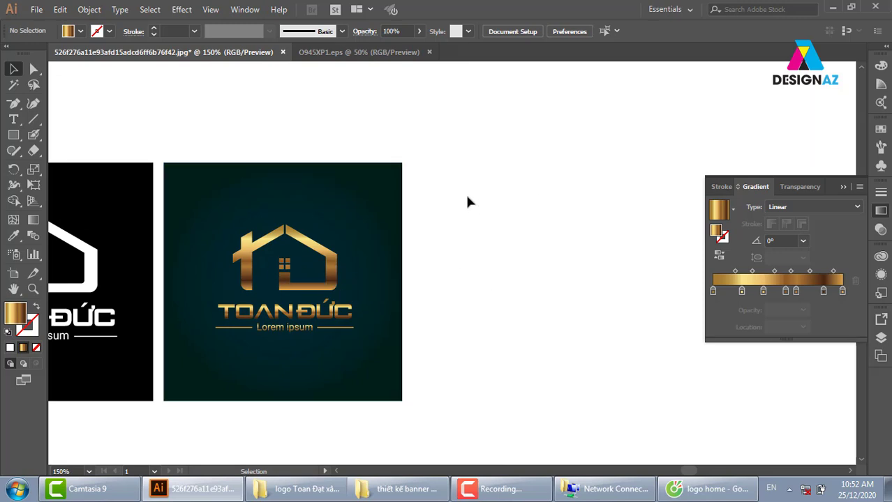
pyautogui.moveTo(368, 340); pyautogui.dragTo(193, 369)
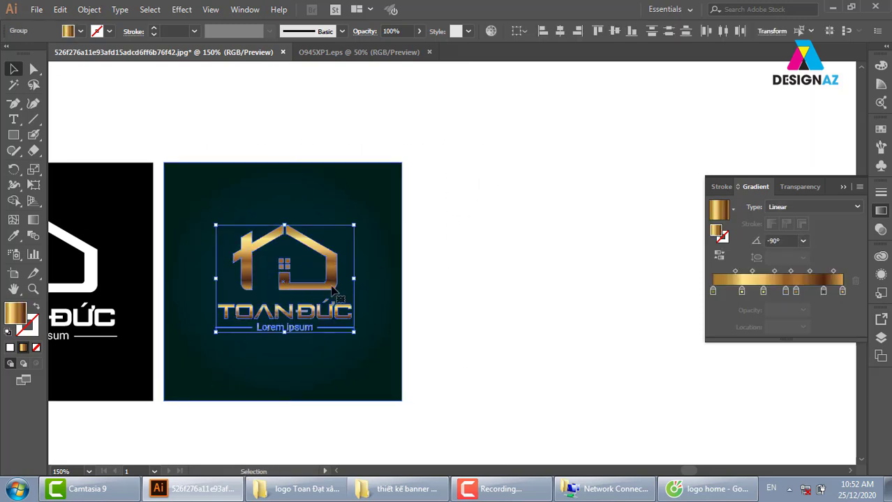
pyautogui.moveTo(316, 249); pyautogui.dragTo(568, 173)
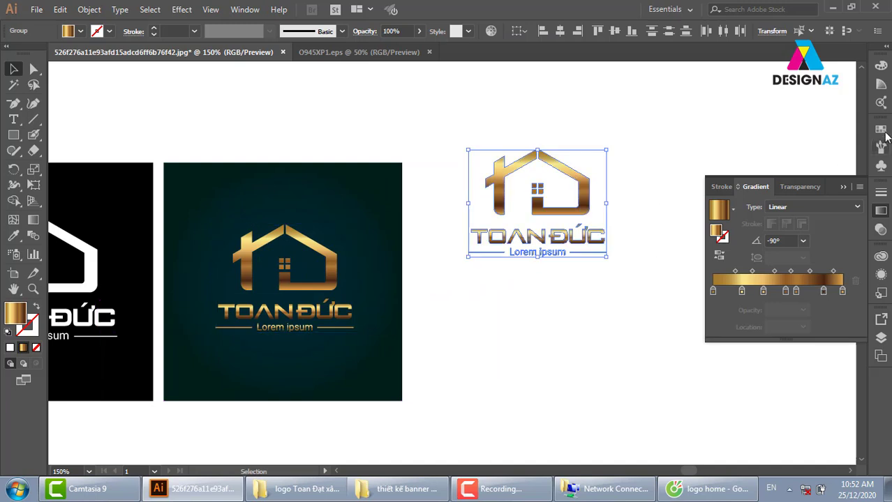
# Set the copied logo's fill to pure black #000000 through the fill Color Picker.
pyautogui.click(878, 131)
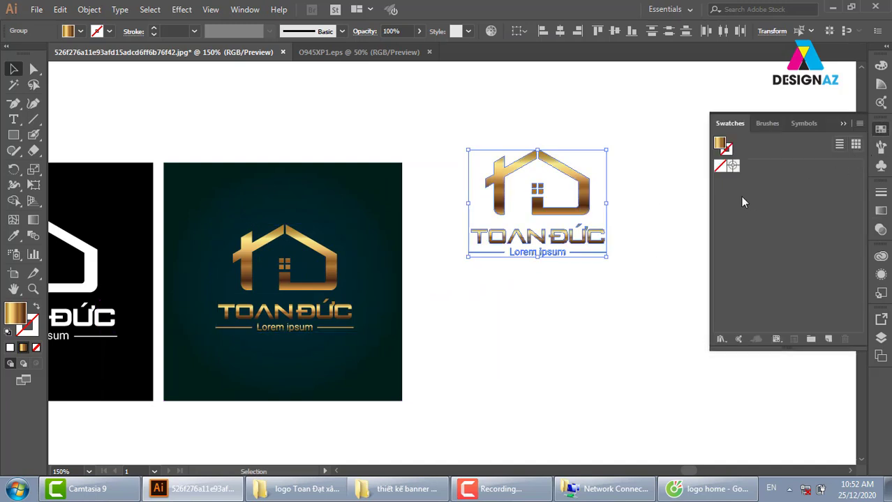
pyautogui.doubleClick(16, 317)
pyautogui.moveTo(523, 267); pyautogui.dragTo(488, 325)
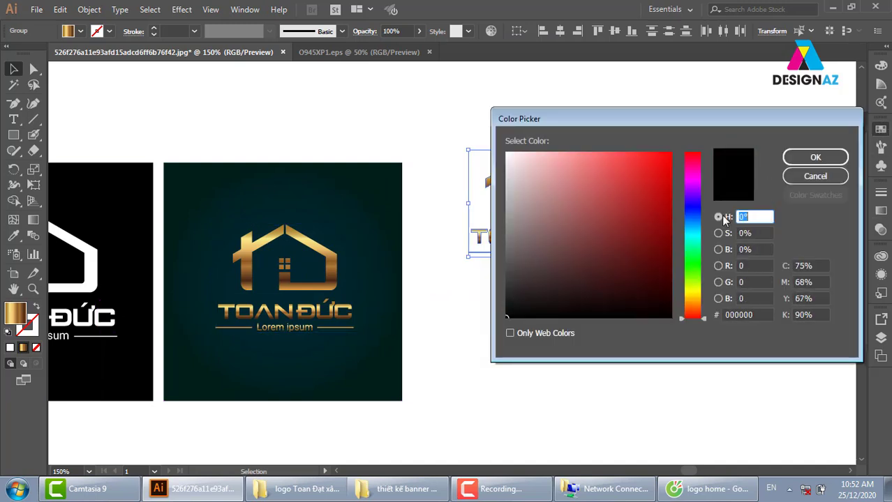
pyautogui.click(783, 177)
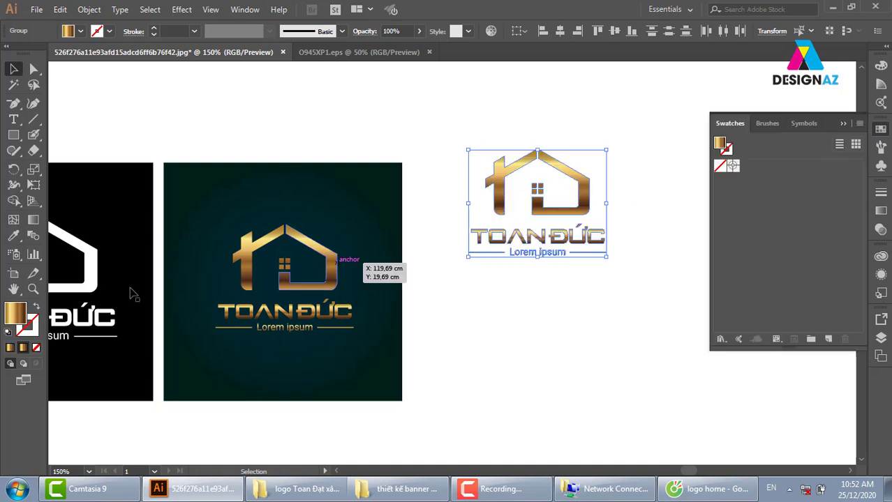
pyautogui.press('i')
pyautogui.click(537, 326)
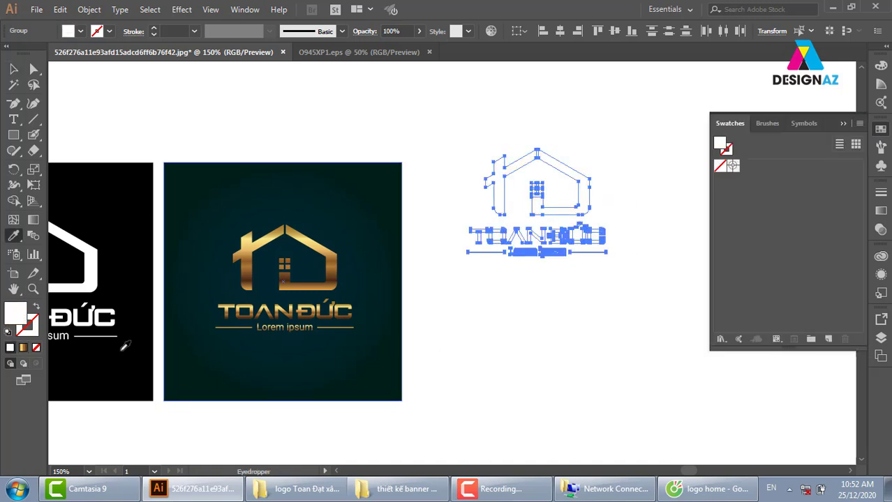
pyautogui.doubleClick(23, 312)
pyautogui.moveTo(516, 307)
pyautogui.mouseDown()
pyautogui.moveTo(507, 305)
pyautogui.moveTo(507, 317)
pyautogui.mouseUp()
pyautogui.click(814, 158)
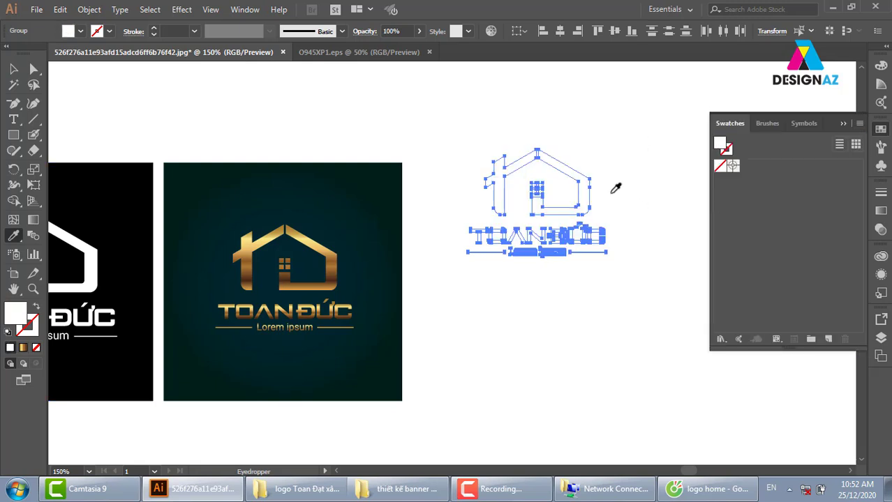
# Select the black logo, zoom in, and Alt-drag a duplicate up-left.
pyautogui.click(14, 72)
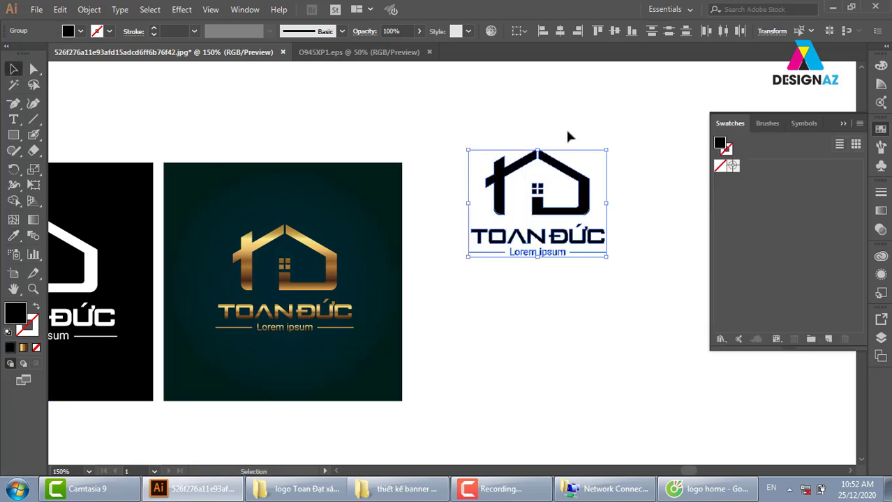
pyautogui.click(565, 127)
pyautogui.moveTo(462, 120); pyautogui.dragTo(660, 302)
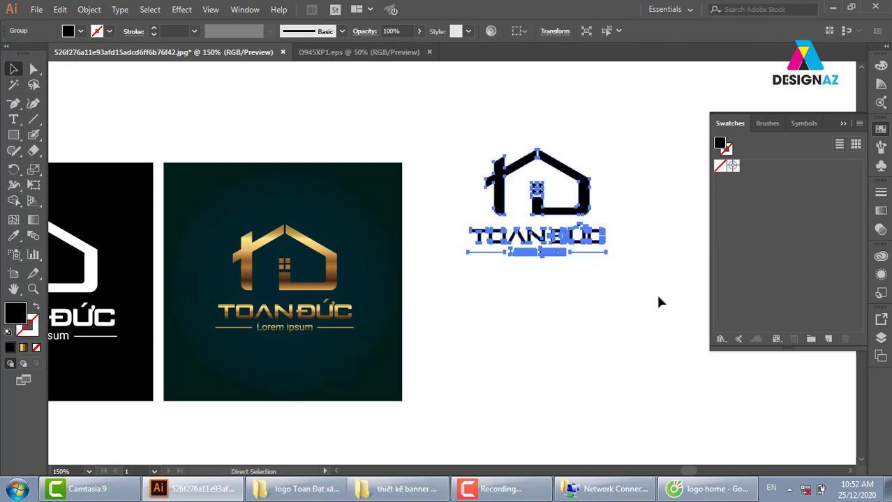
pyautogui.hotkey('ctrl', '=')
pyautogui.hotkey('ctrl', '=')
pyautogui.hotkey('ctrl', '=')
pyautogui.moveTo(628, 316); pyautogui.dragTo(609, 274)
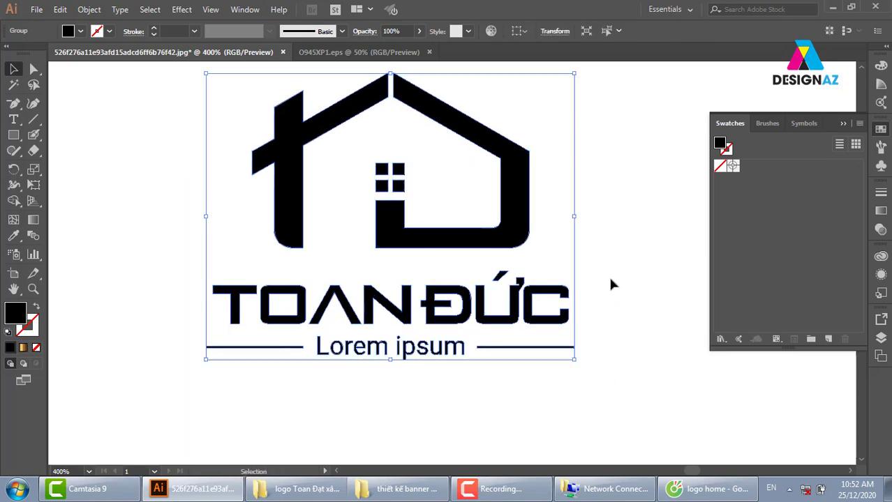
pyautogui.click(549, 241)
pyautogui.moveTo(522, 239); pyautogui.dragTo(510, 223)
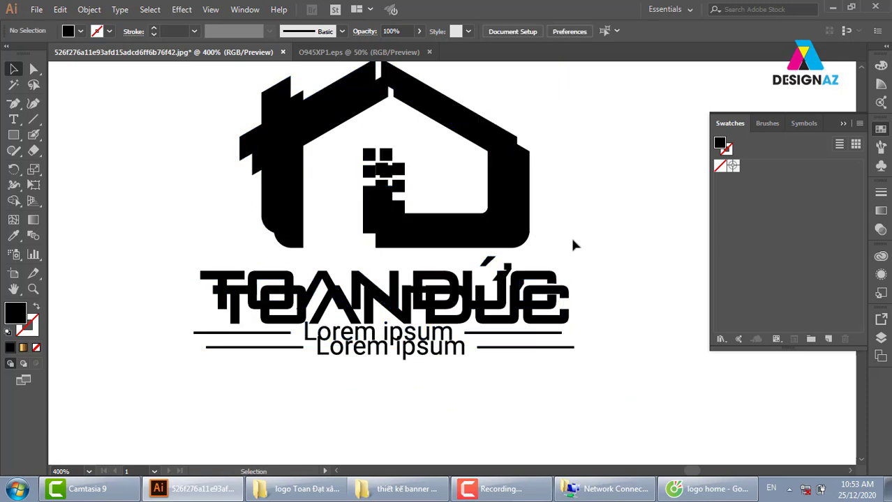
# Set the original logo's opacity to 0% and select both versions together.
pyautogui.click(528, 243)
pyautogui.click(391, 30)
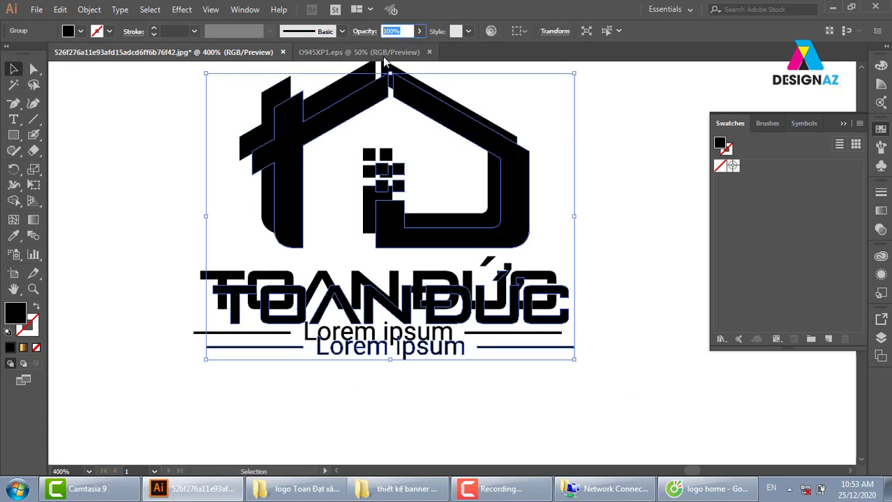
pyautogui.write('0')
pyautogui.press('Return')
pyautogui.click(632, 241)
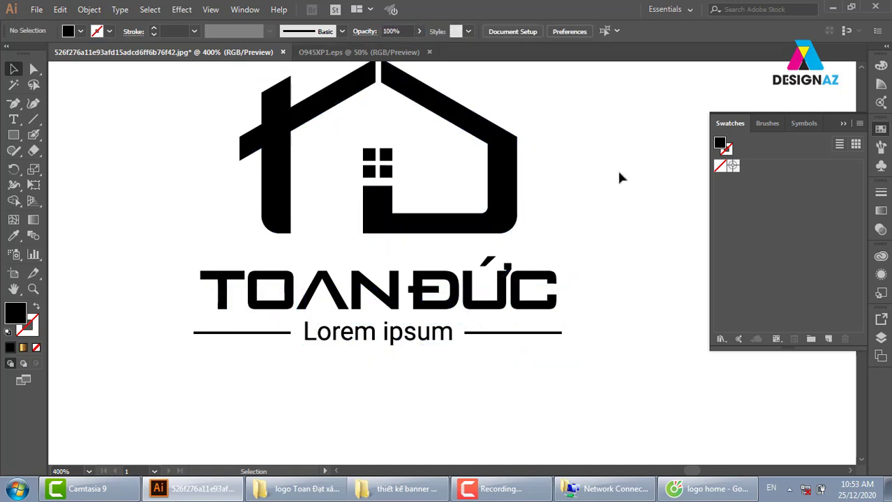
pyautogui.moveTo(619, 178); pyautogui.dragTo(415, 395)
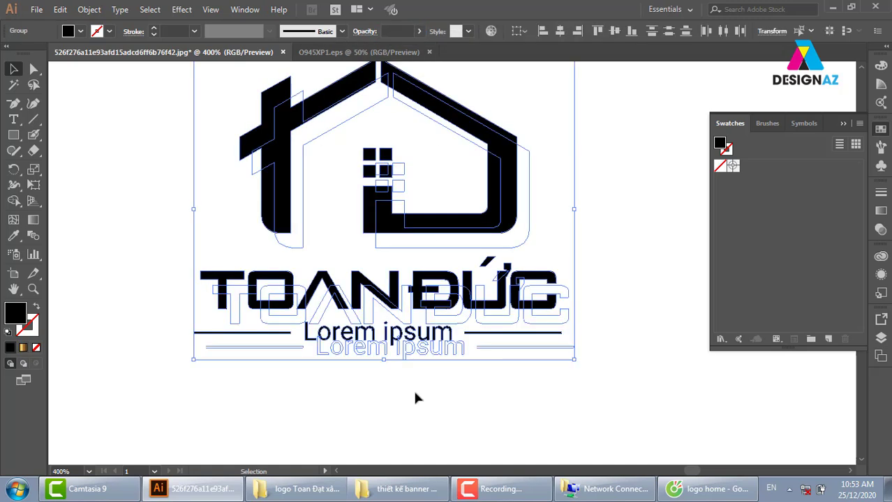
pyautogui.click(89, 10)
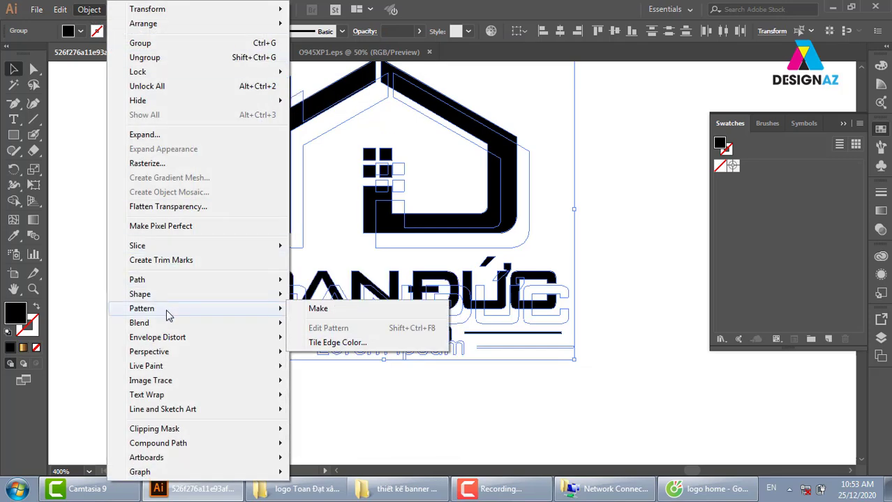
pyautogui.moveTo(139, 323)
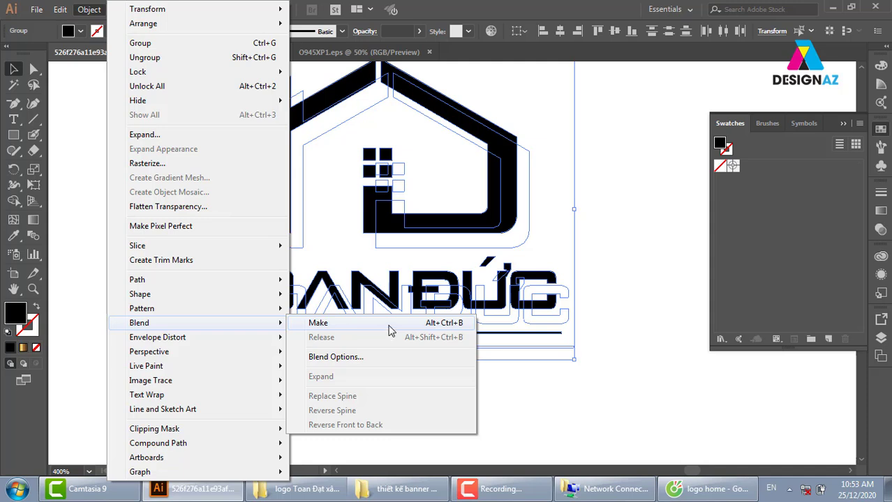
# Blend the two logos and set the blend spacing to Specified Steps 11.
pyautogui.click(390, 331)
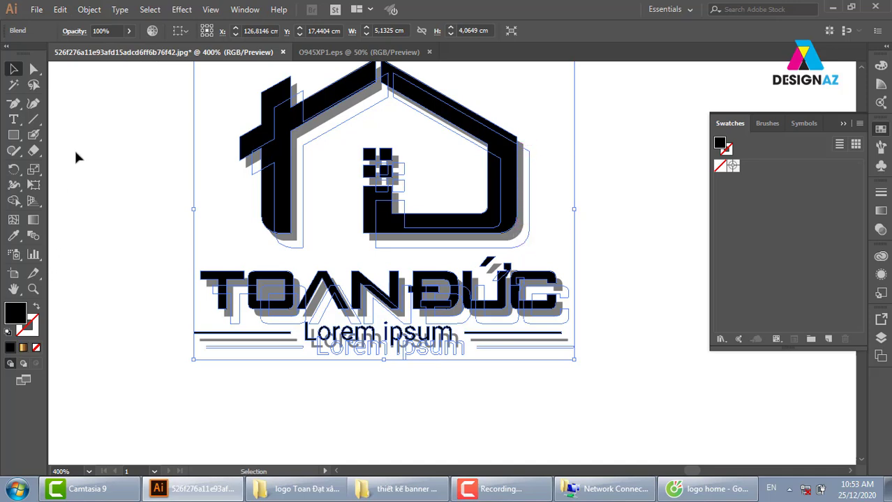
pyautogui.click(89, 10)
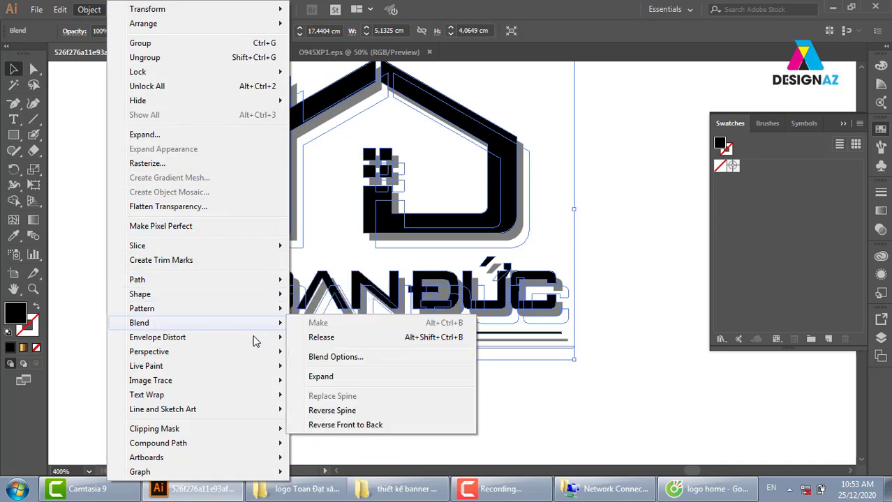
pyautogui.click(352, 357)
pyautogui.click(611, 158)
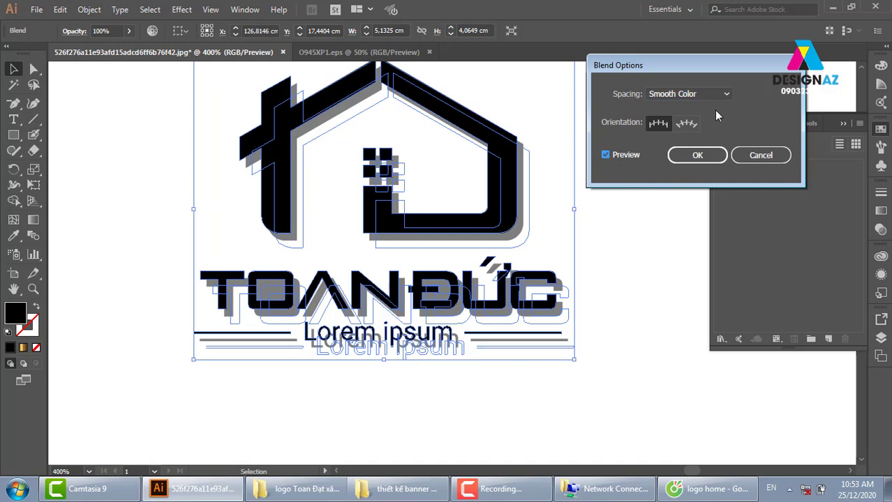
pyautogui.click(700, 94)
pyautogui.click(700, 122)
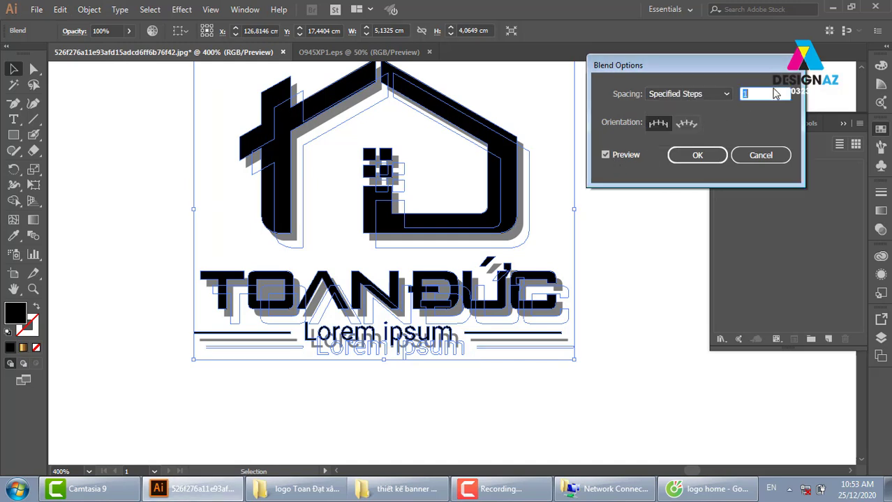
pyautogui.write('1')
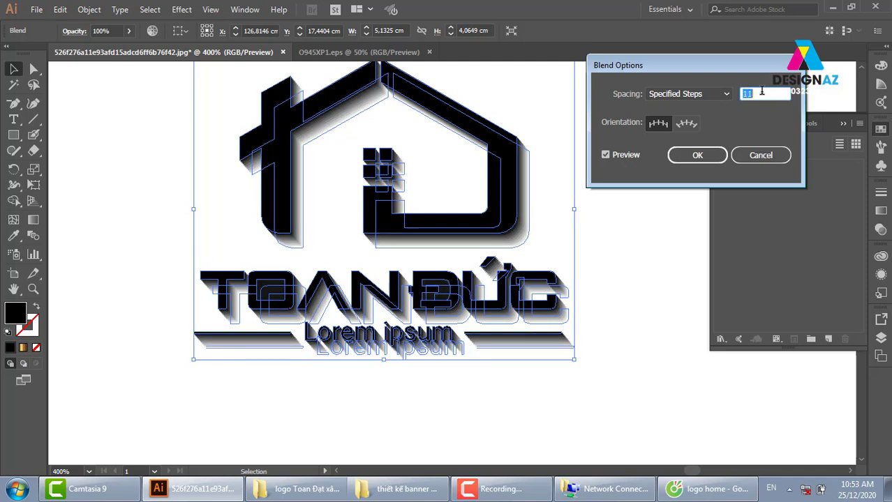
pyautogui.click(717, 156)
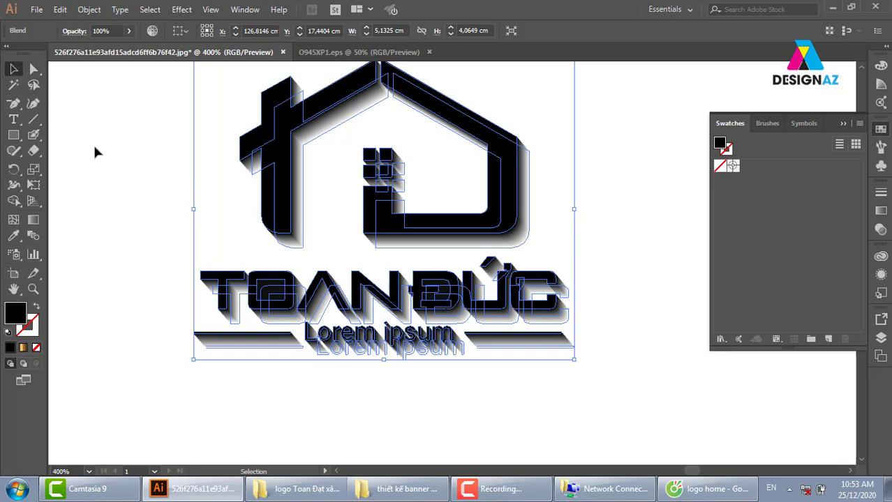
pyautogui.click(168, 259)
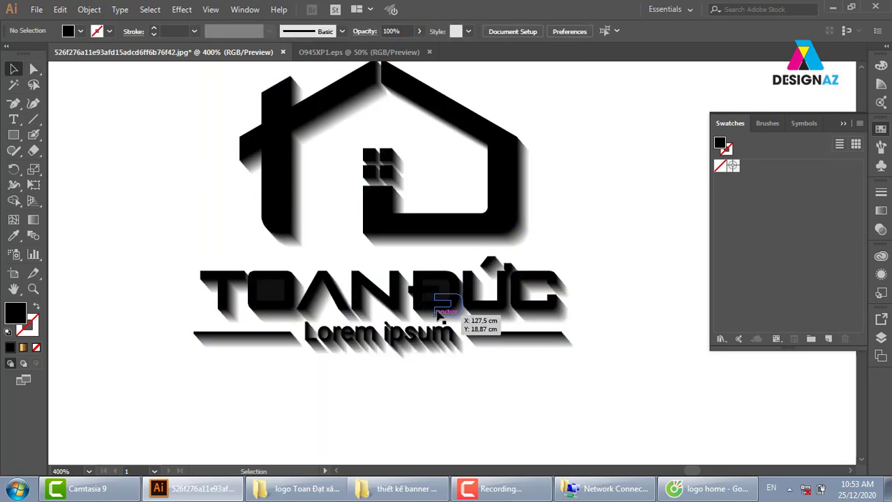
# Undo back to the clean black logo and ungroup its parts.
pyautogui.moveTo(433, 290); pyautogui.dragTo(443, 302)
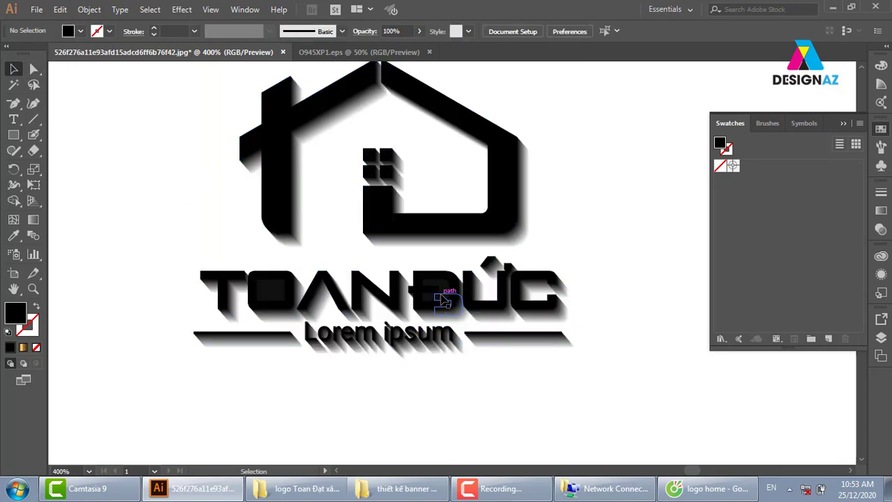
pyautogui.hotkey('ctrl', 'a')
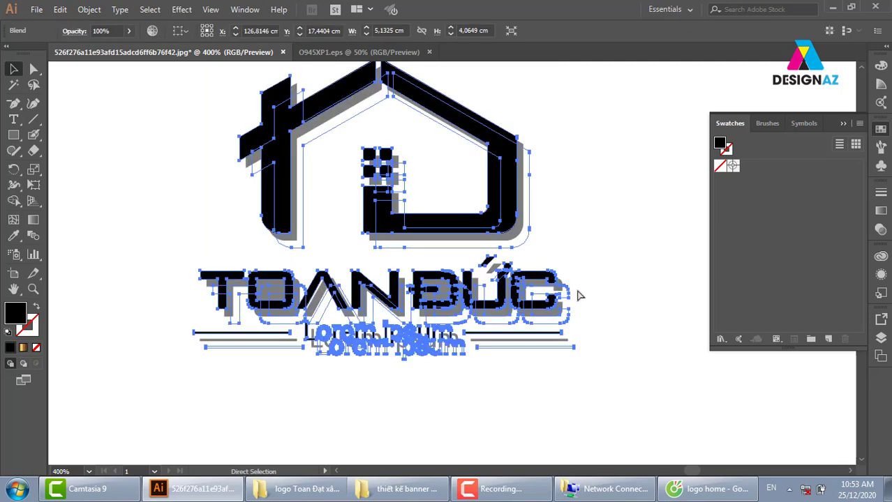
pyautogui.hotkey('ctrl', 'z')
pyautogui.hotkey('ctrl', 'z')
pyautogui.hotkey('ctrl', 'z')
pyautogui.hotkey('ctrl', 'z')
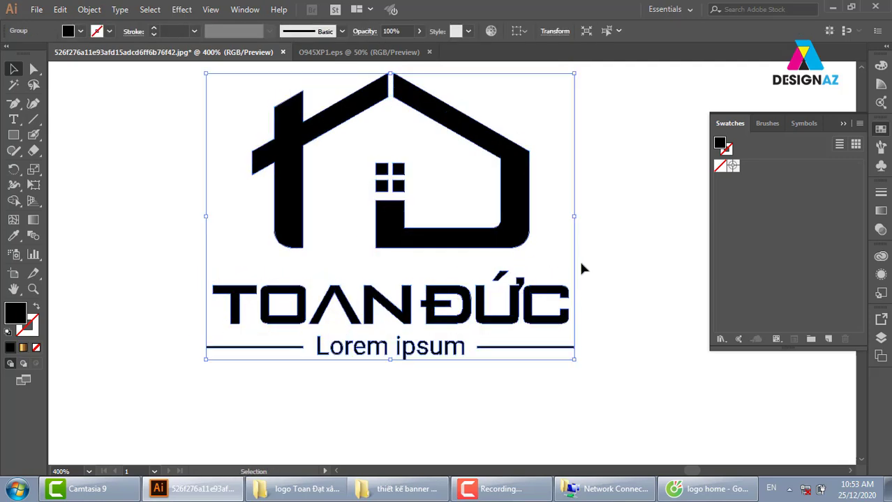
pyautogui.click(582, 266)
pyautogui.click(473, 301)
pyautogui.rightClick(472, 301)
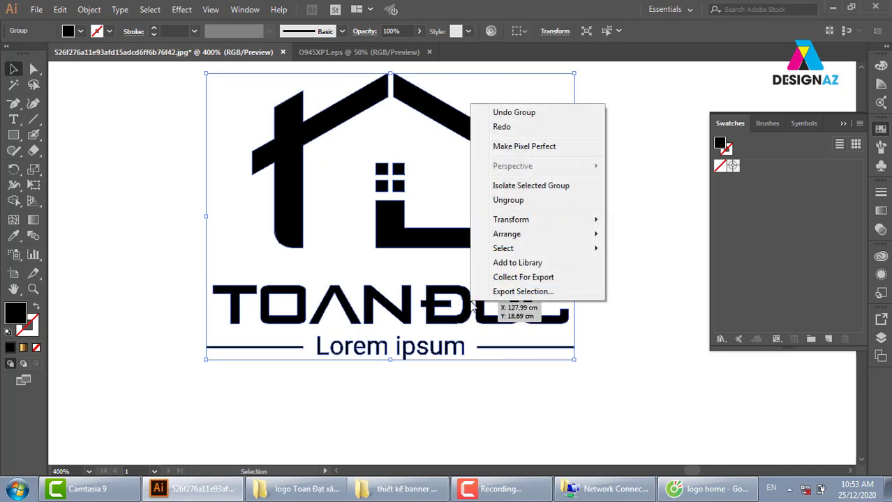
pyautogui.click(517, 200)
pyautogui.click(608, 212)
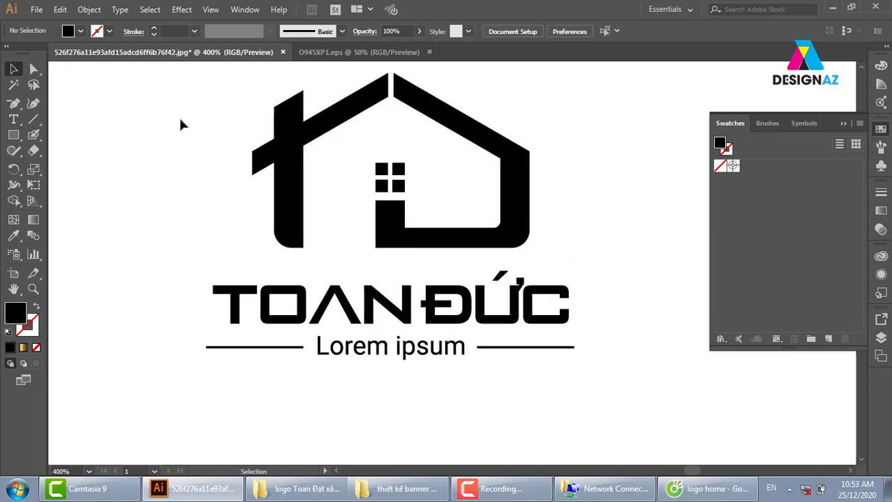
# Merge all the logo shapes into one with Pathfinder Unite.
pyautogui.moveTo(155, 87); pyautogui.dragTo(648, 397)
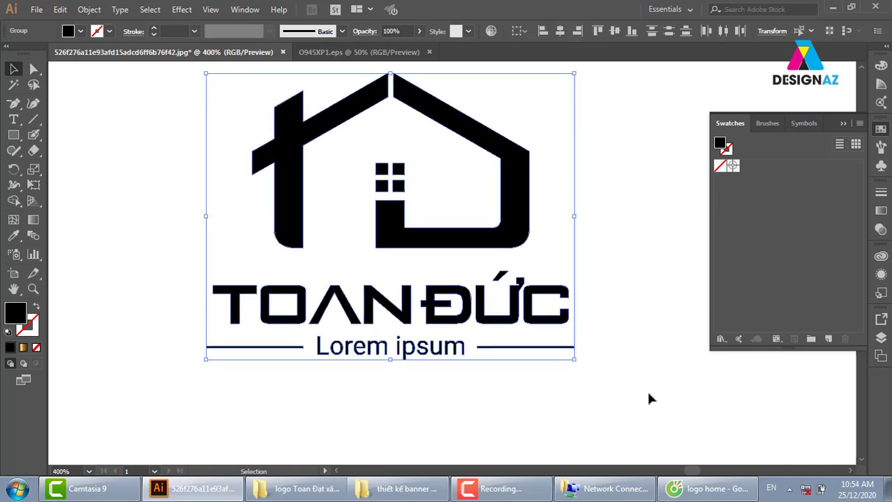
pyautogui.hotkey('shift', 'F7')
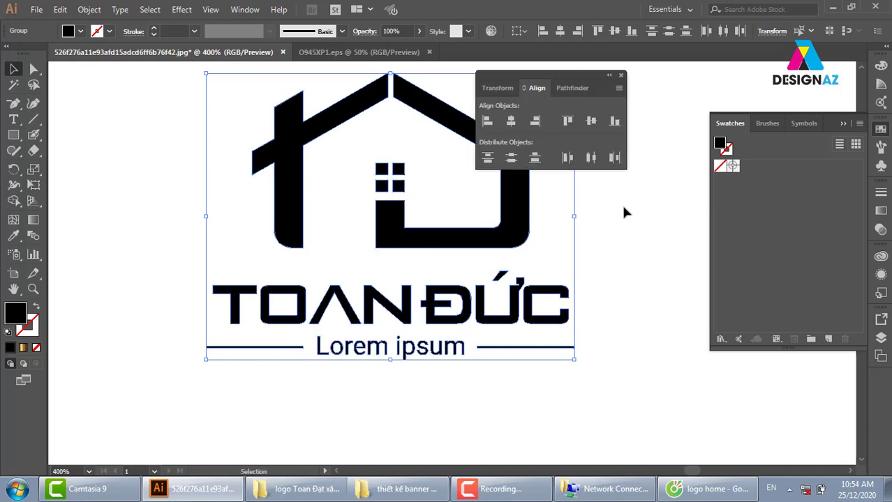
pyautogui.click(572, 88)
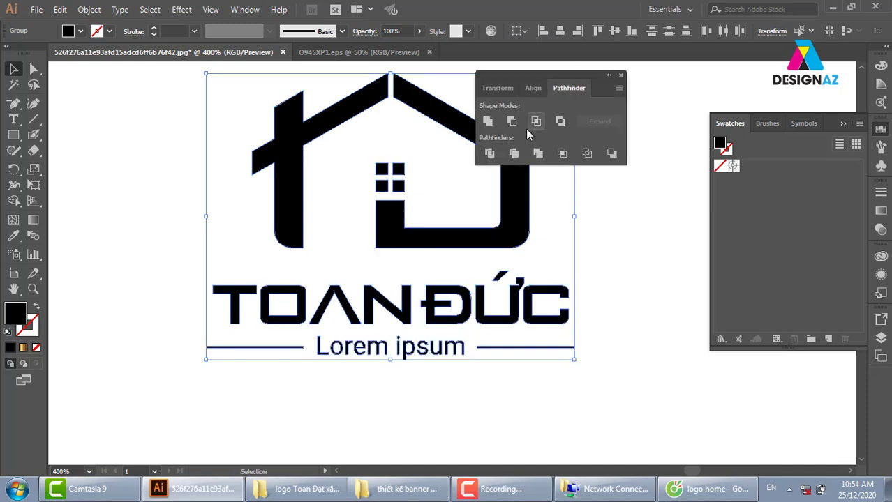
pyautogui.click(488, 121)
pyautogui.click(620, 75)
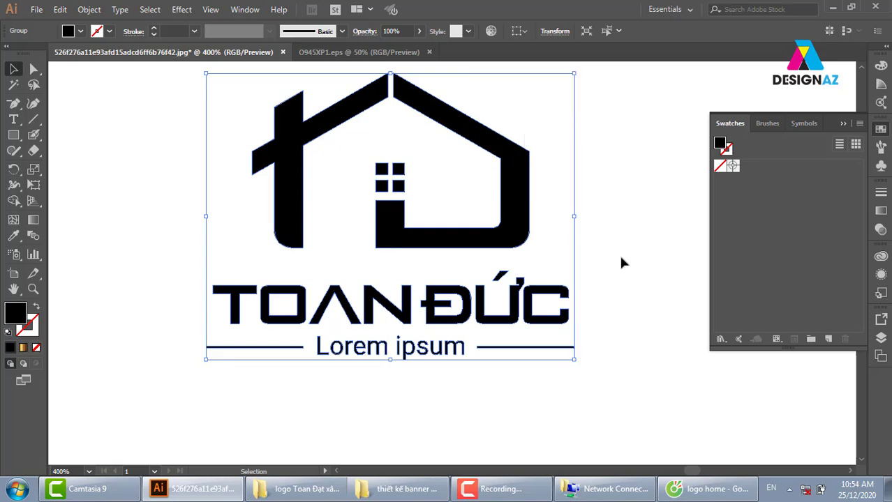
pyautogui.click(620, 254)
# Duplicate the merged logo up-left at 0% opacity and blend the two copies.
pyautogui.moveTo(522, 298); pyautogui.dragTo(534, 247)
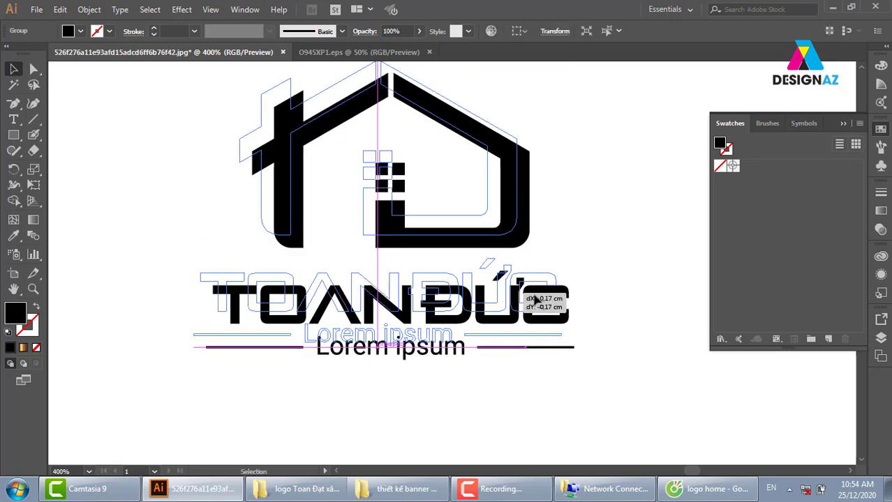
pyautogui.click(532, 244)
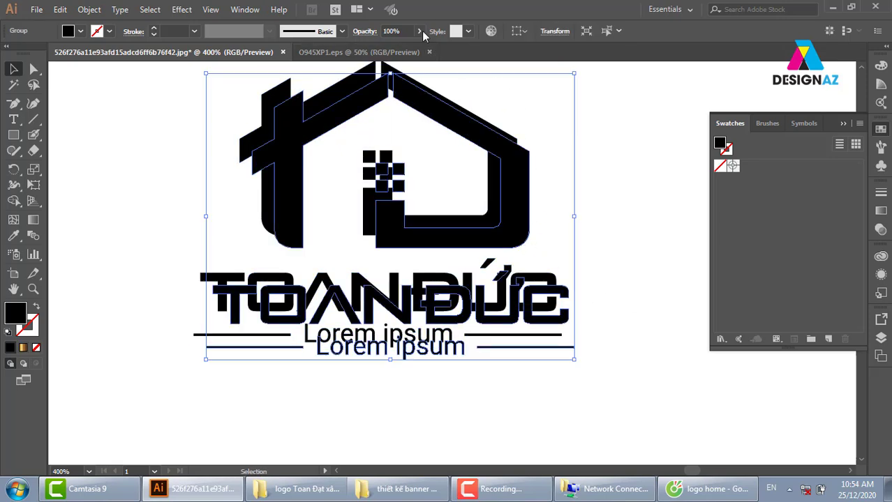
pyautogui.click(392, 30)
pyautogui.write('0')
pyautogui.press('Return')
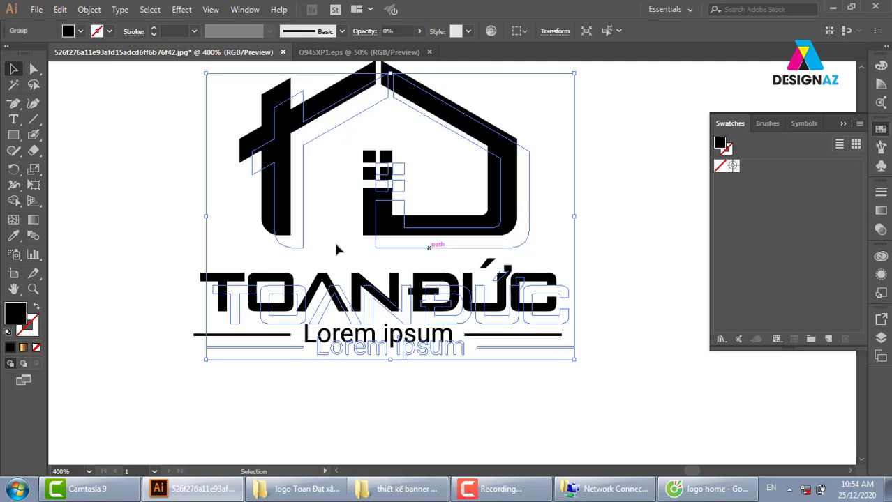
pyautogui.hotkey('ctrl', 'a')
pyautogui.hotkey('ctrl', 'alt', 'b')
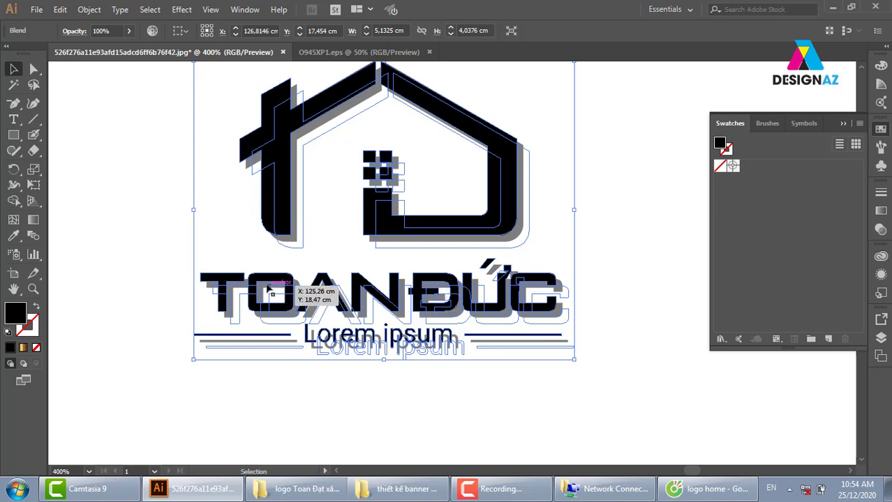
# Set the blend spacing to Specified Steps 31 and check the extrusion.
pyautogui.click(89, 9)
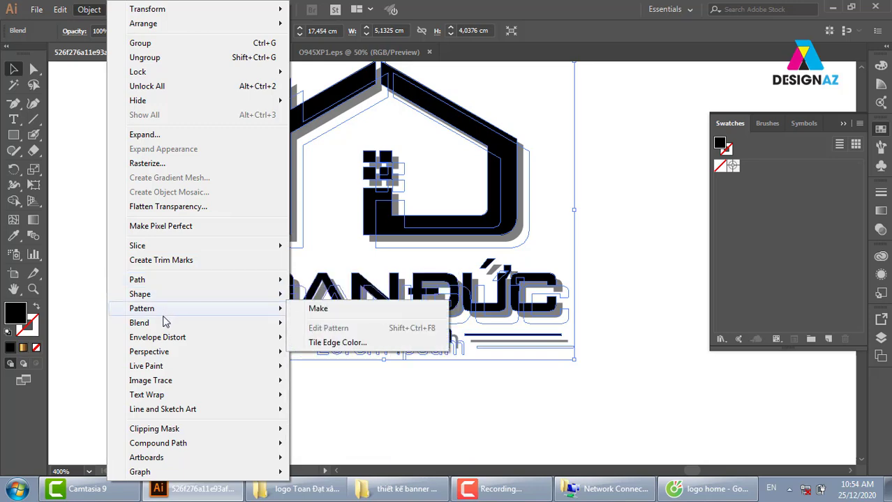
pyautogui.moveTo(138, 323)
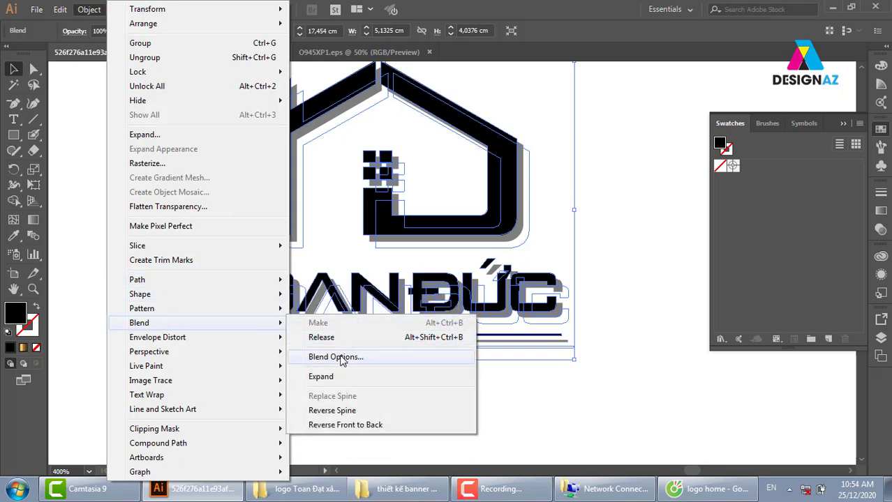
pyautogui.click(342, 356)
pyautogui.click(605, 154)
pyautogui.click(698, 95)
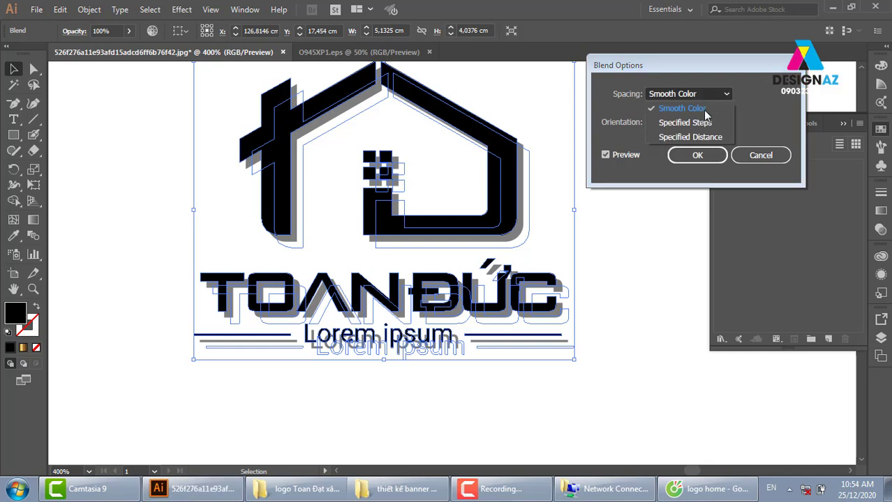
pyautogui.click(706, 123)
pyautogui.press('BackSpace')
pyautogui.write('9')
pyautogui.press('Tab')
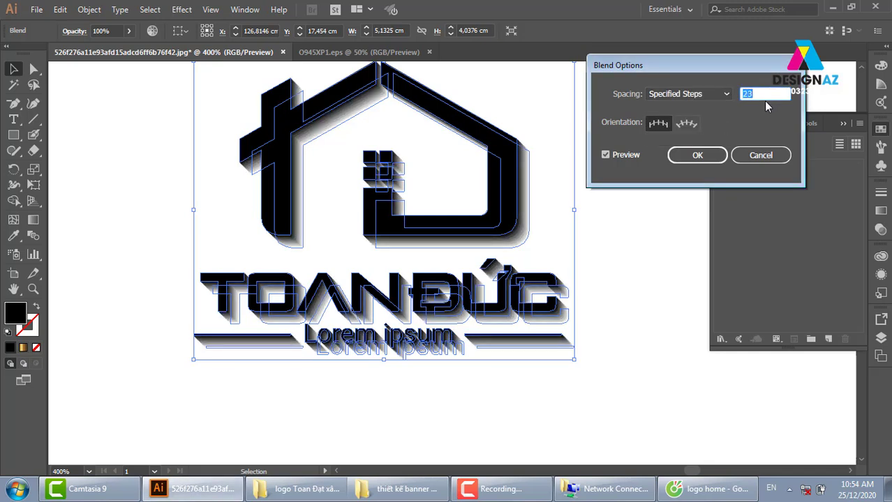
pyautogui.write('31')
pyautogui.press('Tab')
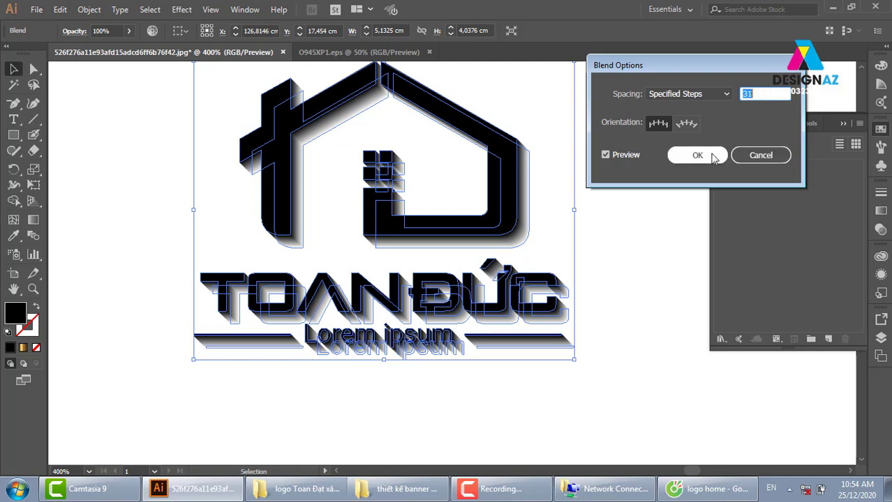
pyautogui.click(698, 155)
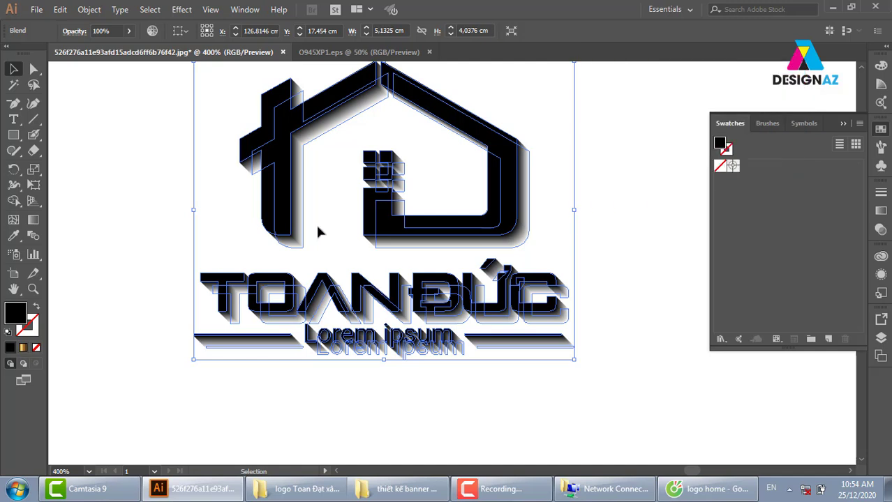
pyautogui.click(604, 203)
pyautogui.click(524, 222)
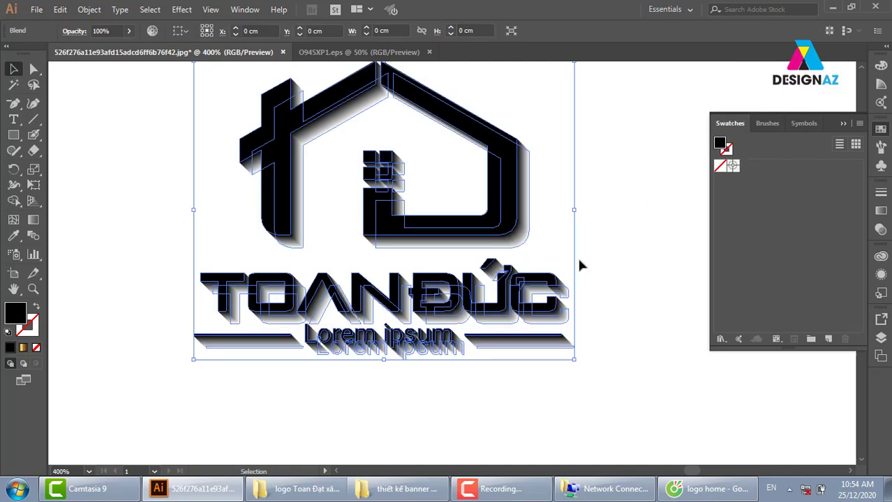
# Set the blended logo to Multiply blend mode at 70% opacity.
pyautogui.click(879, 229)
pyautogui.click(759, 210)
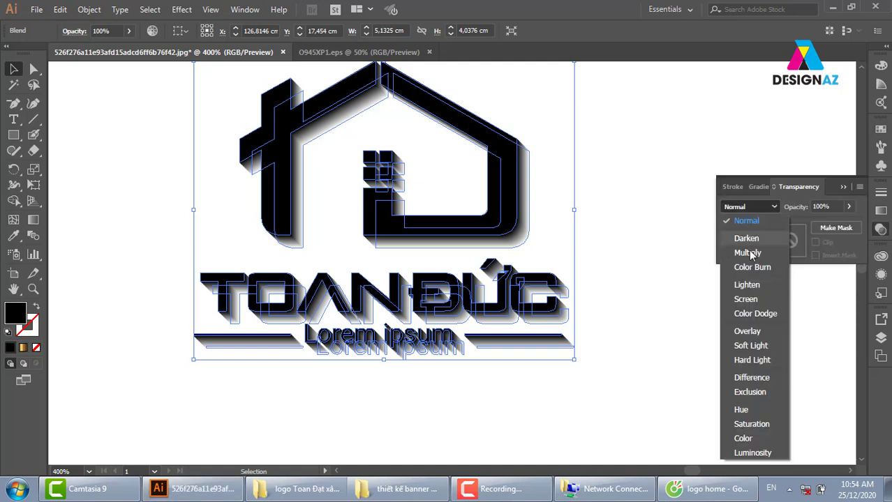
pyautogui.click(749, 252)
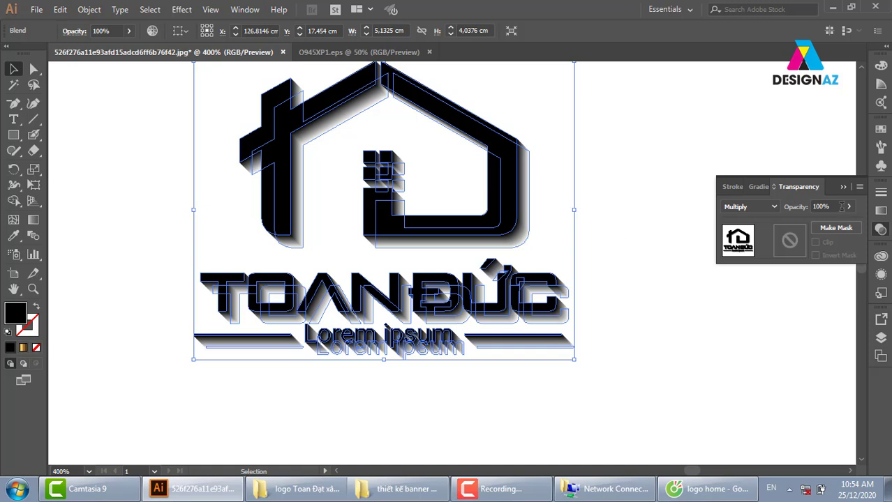
pyautogui.press('Tab')
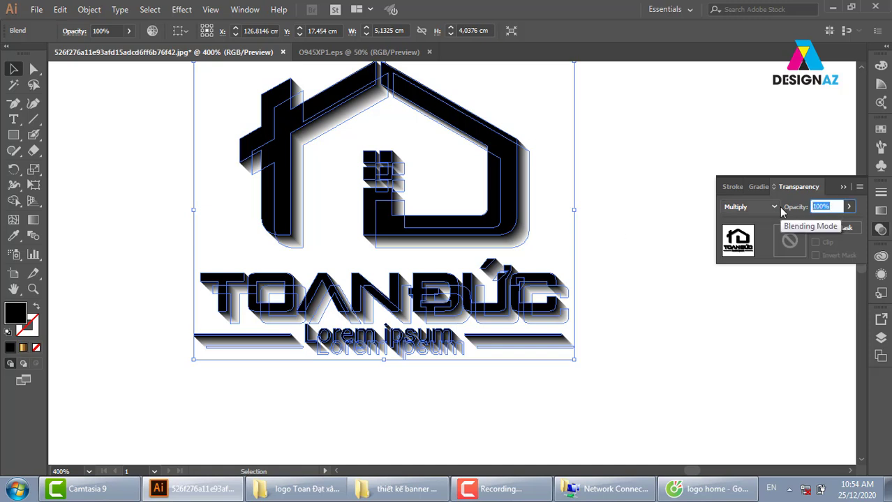
pyautogui.press('BackSpace')
pyautogui.write('7')
pyautogui.write('0')
pyautogui.press('Return')
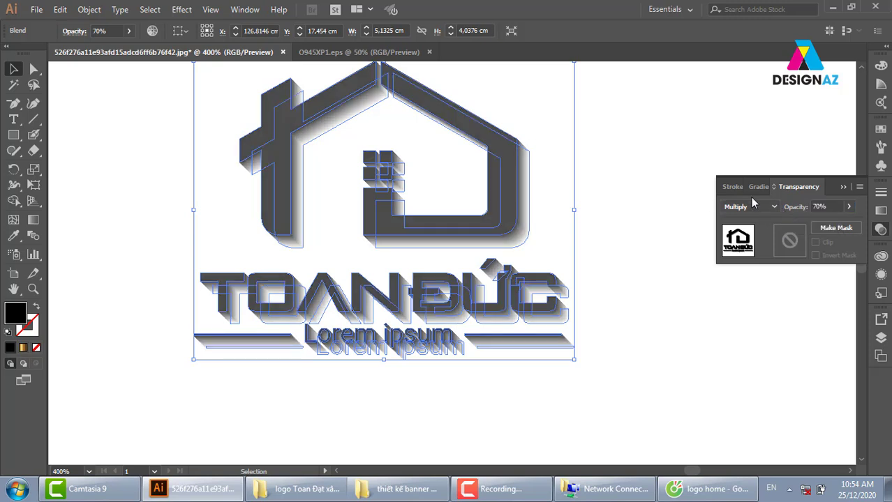
pyautogui.click(628, 244)
# Zoom out to all artboards, then zoom in on the gold logo artboard.
pyautogui.hotkey('ctrl', '1')
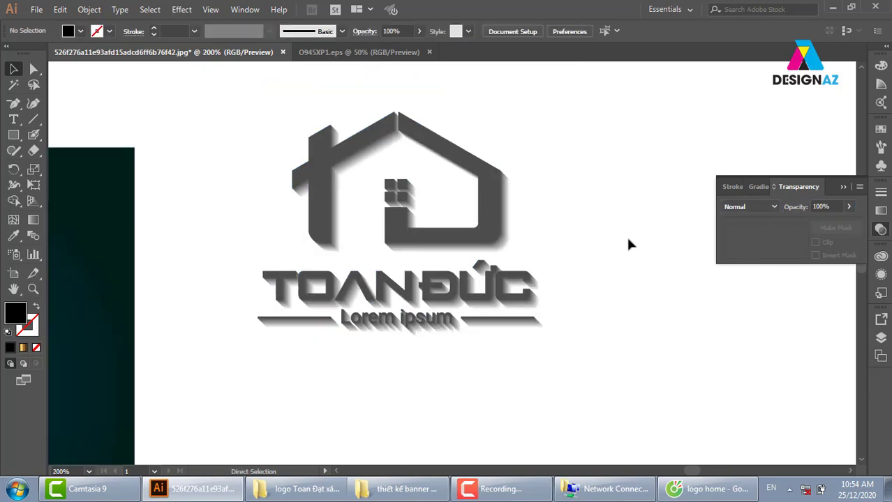
pyautogui.press('z')
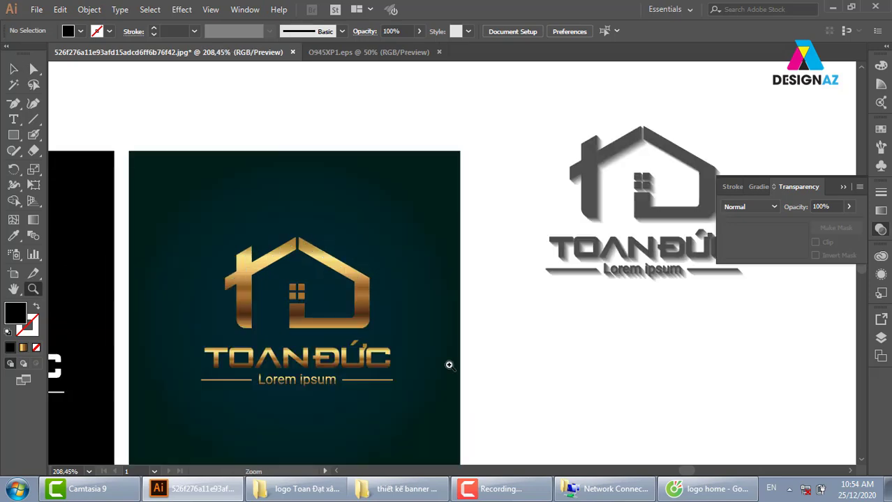
pyautogui.moveTo(238, 322)
pyautogui.mouseDown()
pyautogui.moveTo(447, 364)
pyautogui.moveTo(484, 281)
pyautogui.mouseUp()
pyautogui.click(14, 68)
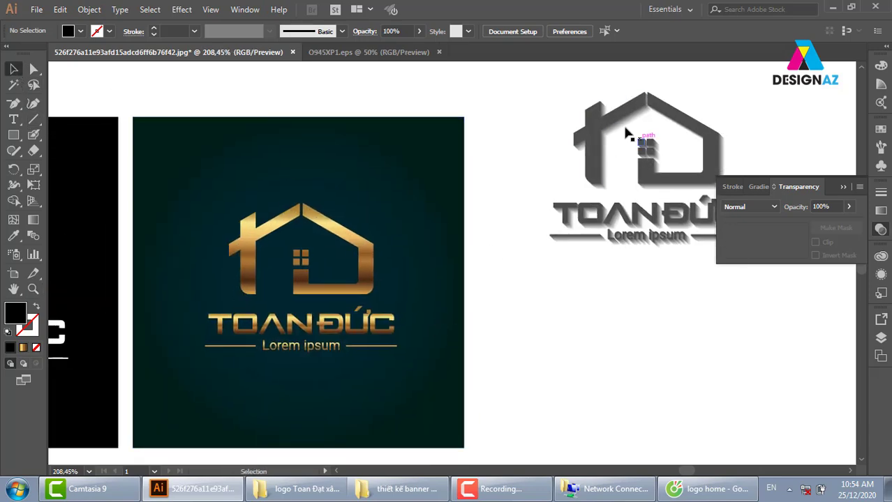
# Move the grey Multiply shadow under the gold logo, nudge it into alignment, and zoom in.
pyautogui.moveTo(621, 113)
pyautogui.mouseDown()
pyautogui.moveTo(256, 228)
pyautogui.moveTo(264, 230)
pyautogui.mouseUp()
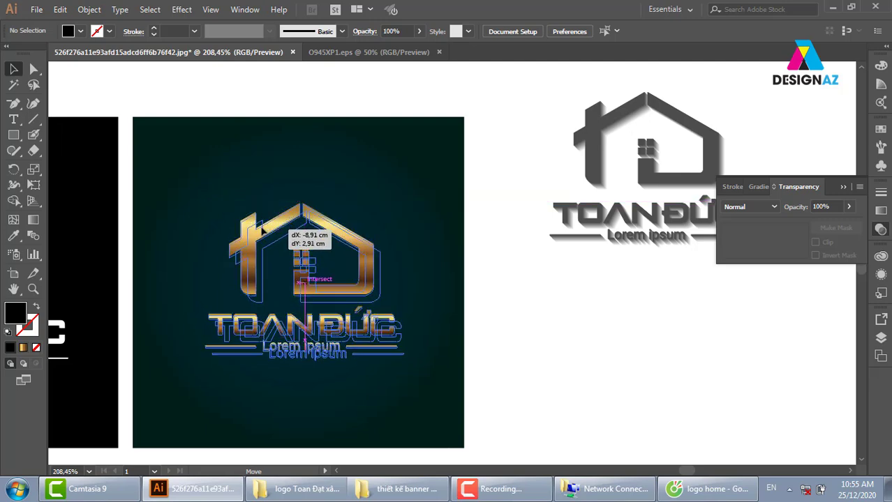
pyautogui.moveTo(263, 229); pyautogui.dragTo(262, 227)
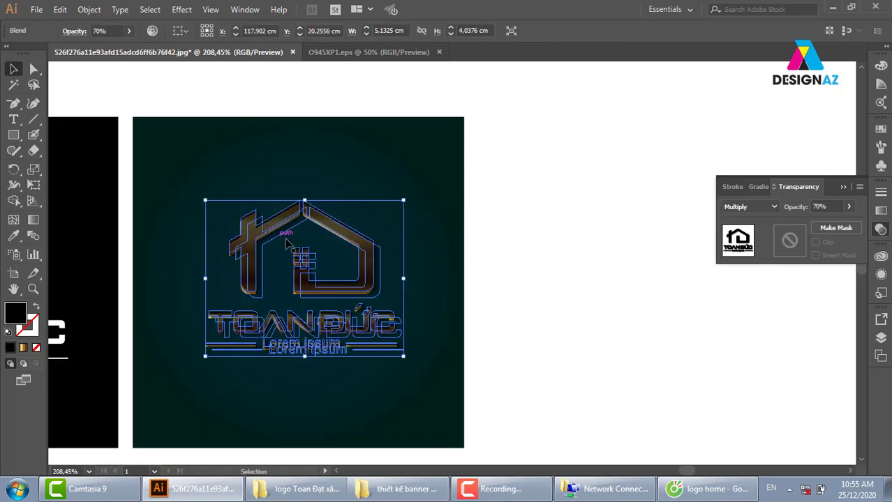
pyautogui.press('Down')
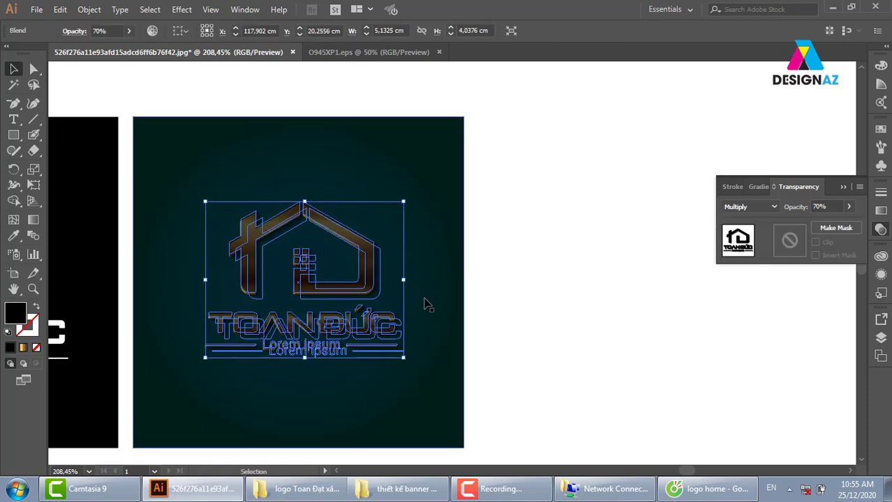
pyautogui.press('Down')
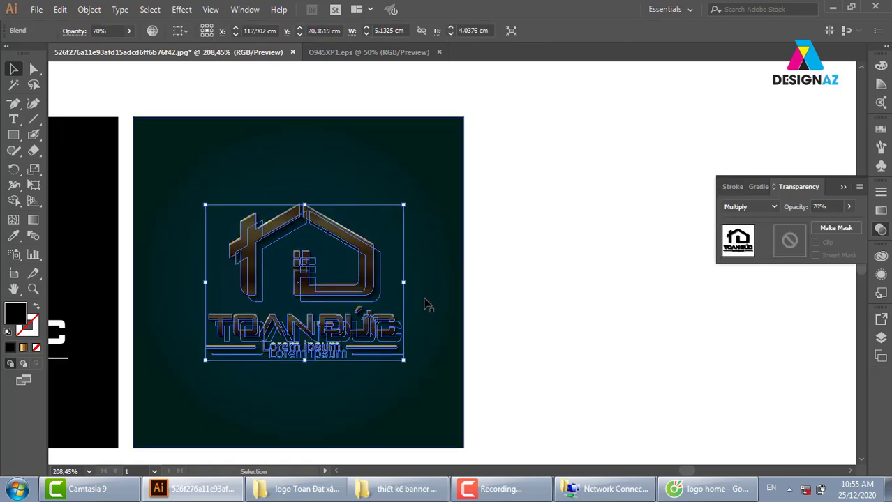
pyautogui.press('Up')
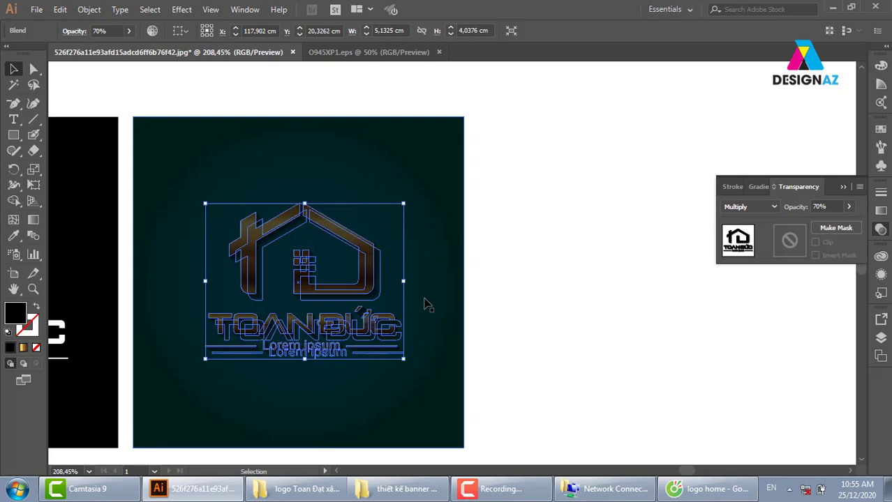
pyautogui.hotkey('ctrl', 'a')
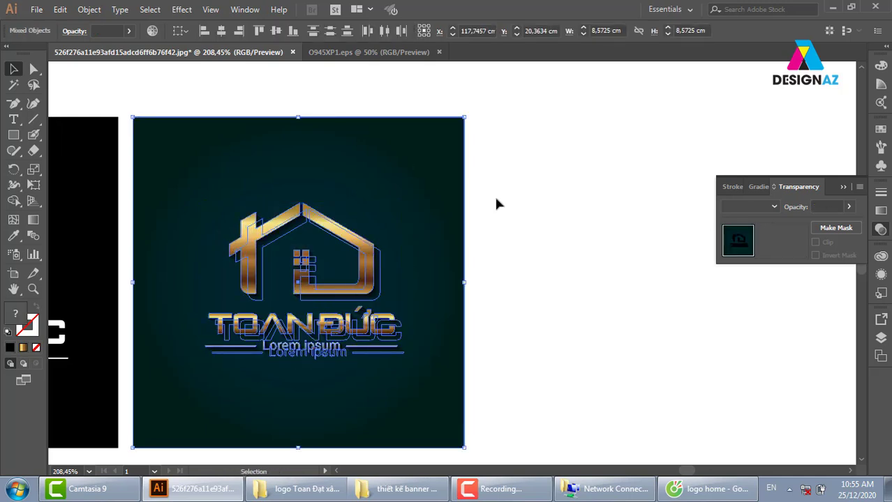
pyautogui.click(619, 327)
pyautogui.press('z')
pyautogui.moveTo(203, 159); pyautogui.dragTo(506, 403)
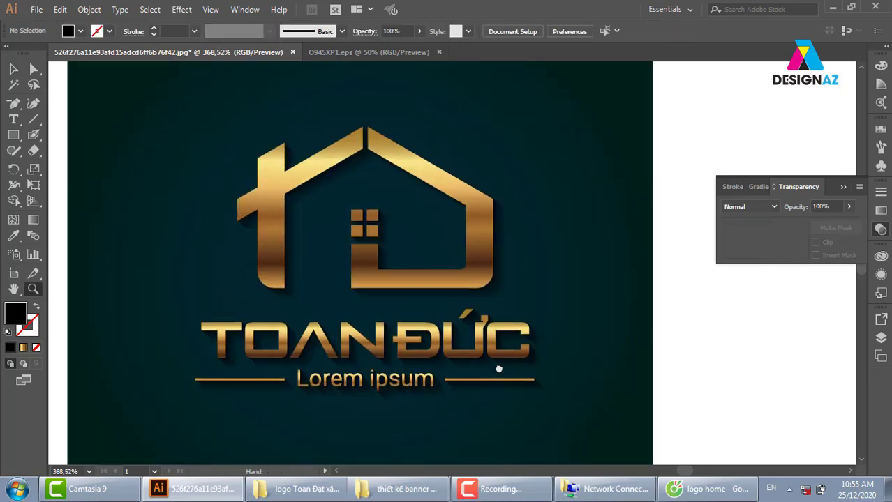
pyautogui.click(13, 69)
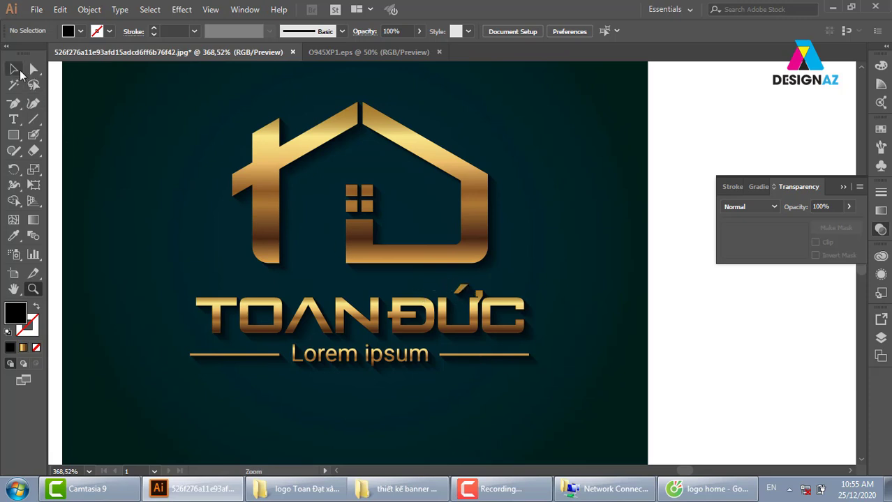
pyautogui.click(493, 269)
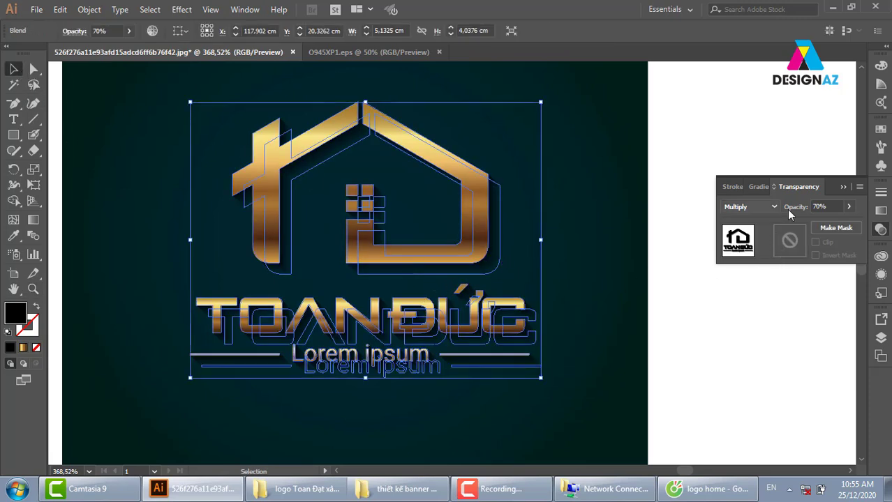
pyautogui.click(849, 206)
pyautogui.moveTo(830, 222); pyautogui.dragTo(847, 223)
pyautogui.press('Return')
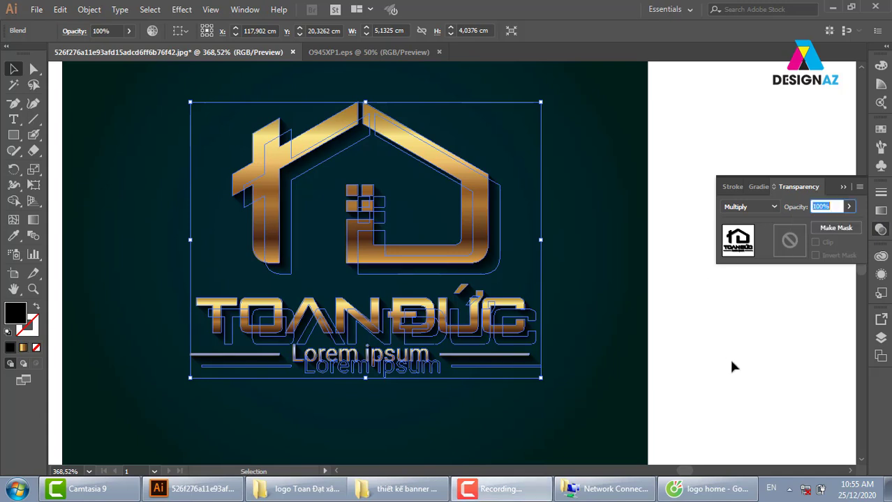
pyautogui.click(768, 389)
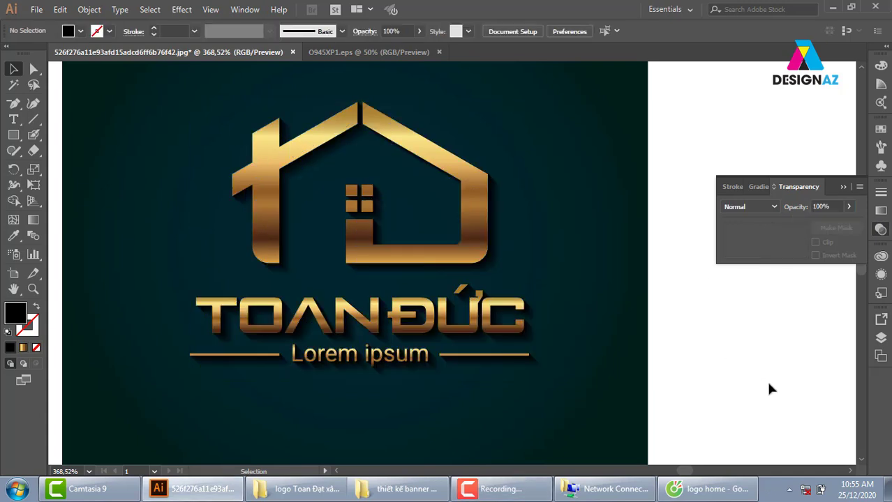
pyautogui.click(500, 271)
pyautogui.click(838, 203)
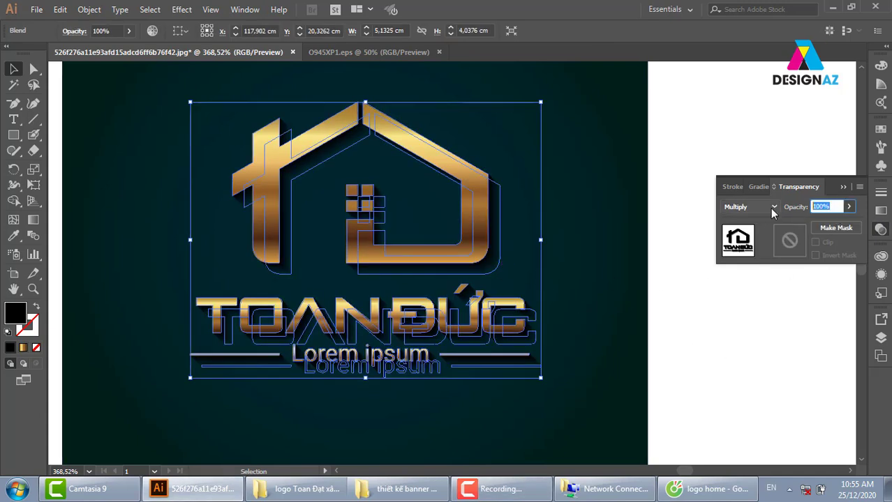
pyautogui.write('70')
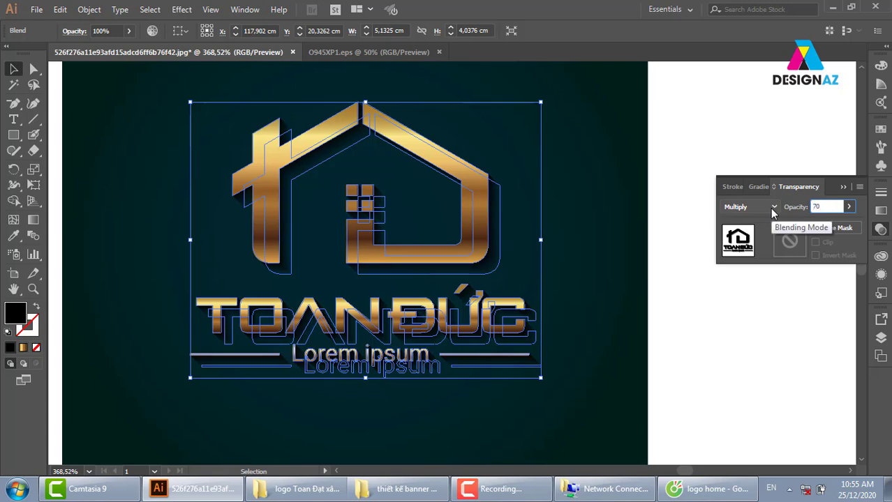
pyautogui.press('Return')
pyautogui.click(716, 377)
pyautogui.moveTo(640, 405); pyautogui.dragTo(631, 376)
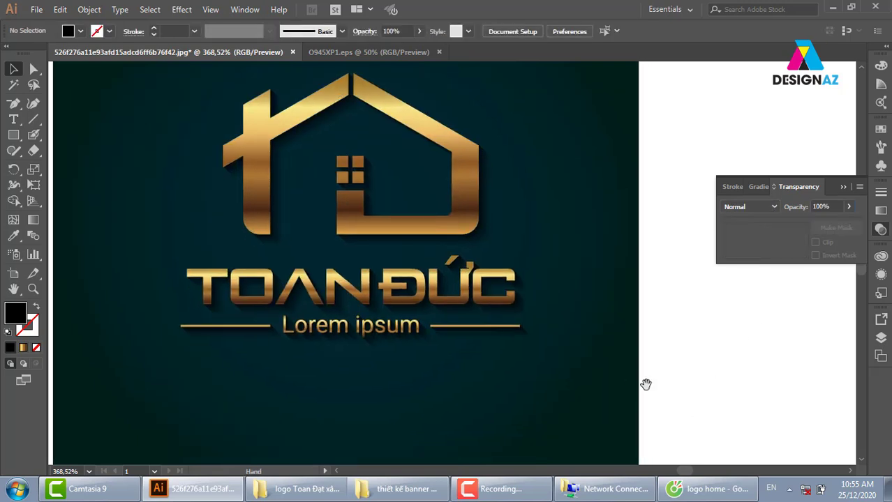
pyautogui.moveTo(575, 294); pyautogui.dragTo(597, 334)
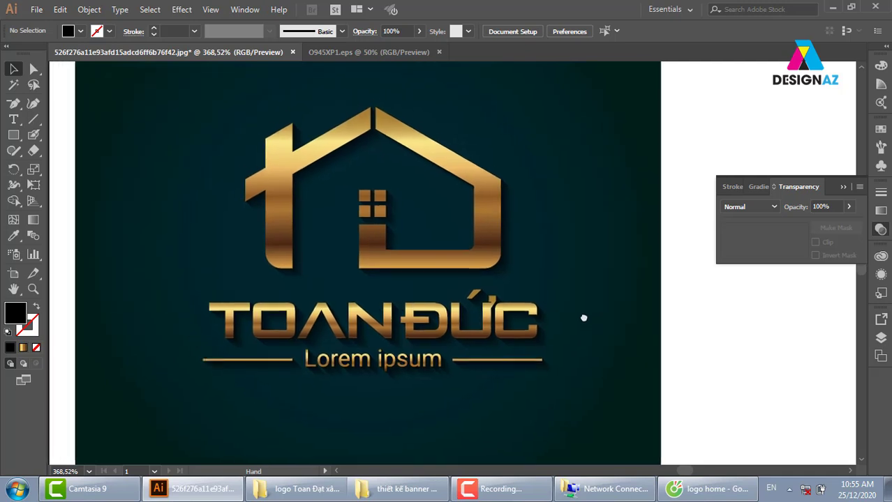
# Zoom in on the house paths and swap fill to stroke to outline them.
pyautogui.click(448, 178)
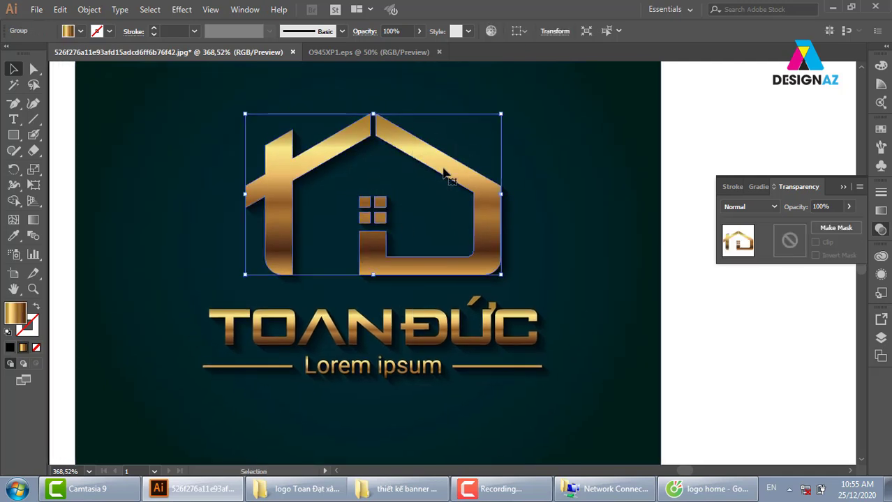
pyautogui.press('a')
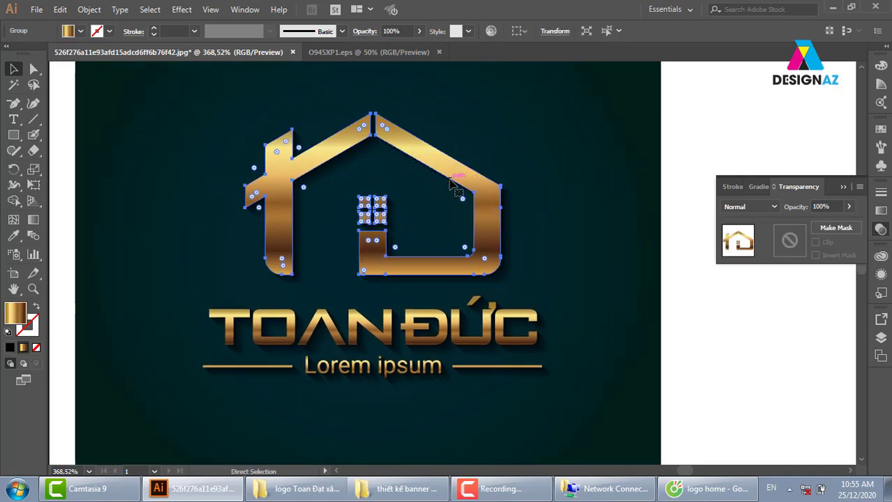
pyautogui.hotkey('ctrl', 'space')
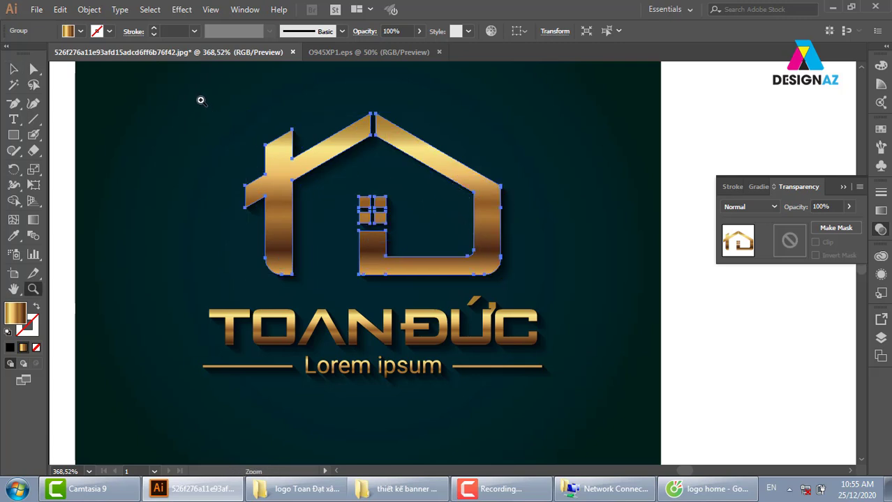
pyautogui.moveTo(203, 101); pyautogui.dragTo(586, 285)
pyautogui.hotkey('shift', 'x')
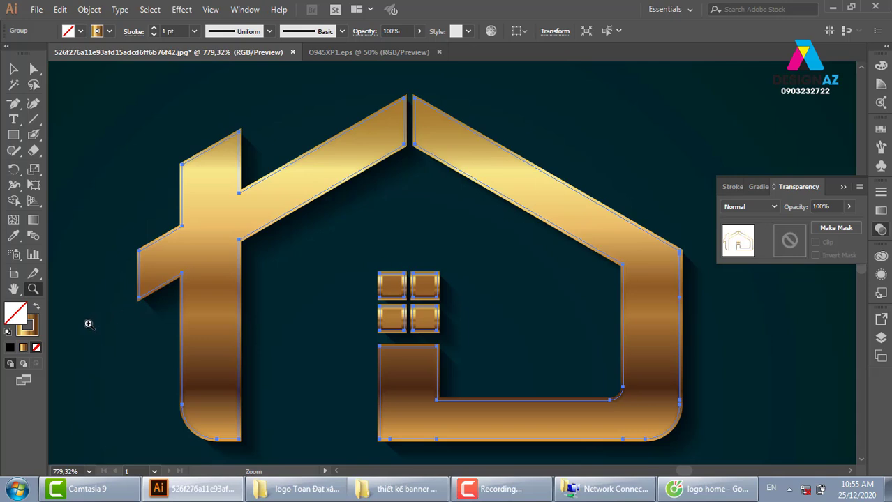
pyautogui.click(13, 68)
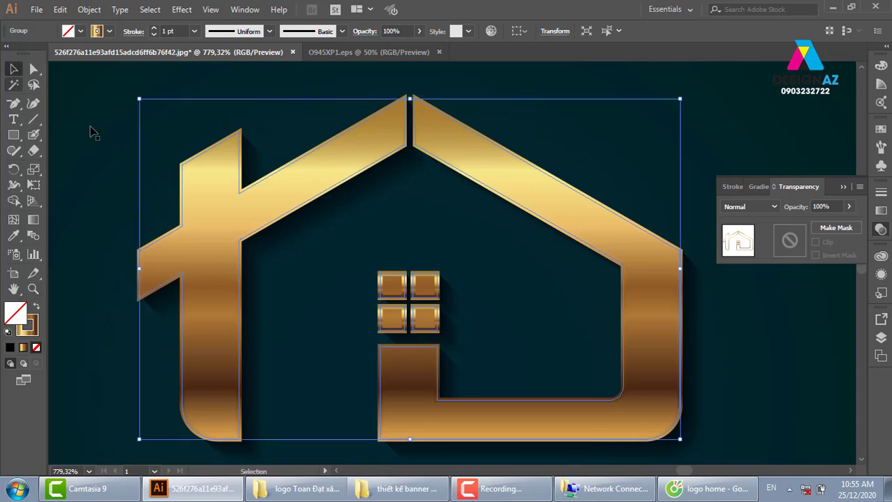
pyautogui.click(293, 93)
pyautogui.moveTo(319, 208)
pyautogui.mouseDown()
pyautogui.moveTo(312, 176)
pyautogui.moveTo(330, 249)
pyautogui.mouseUp()
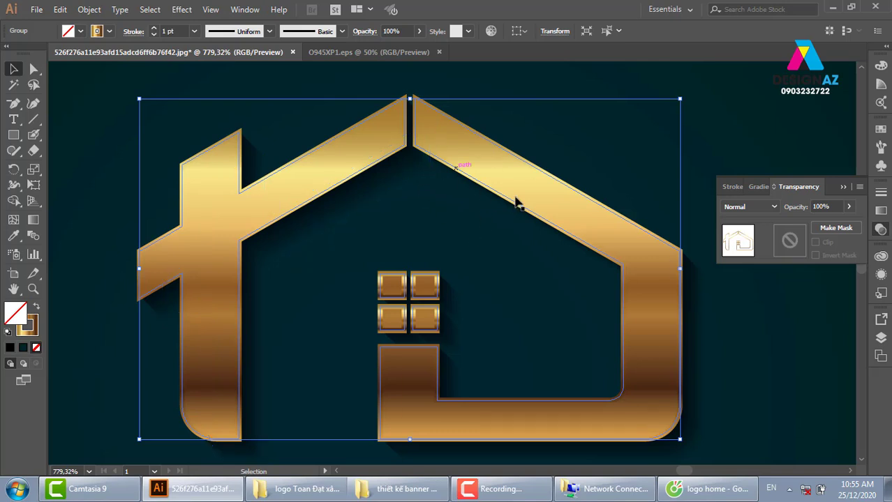
# Set the house outline to 0.75 pt with its gold gradient at 0°.
pyautogui.click(194, 31)
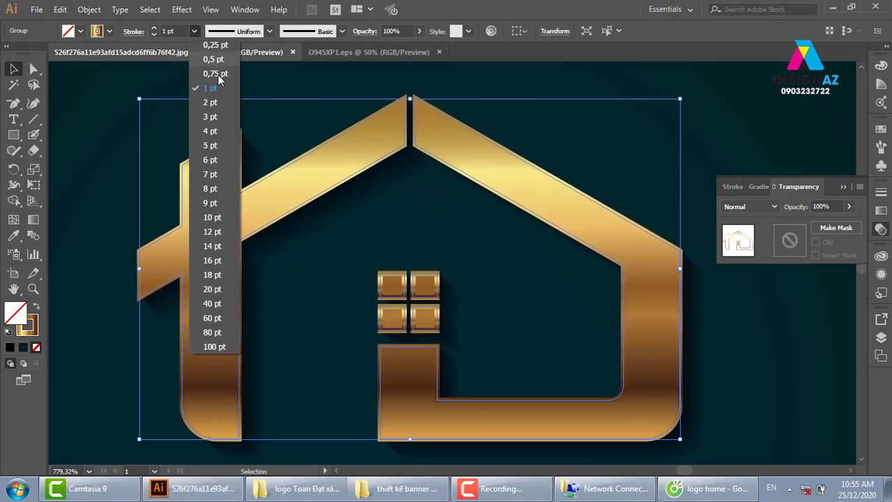
pyautogui.click(224, 79)
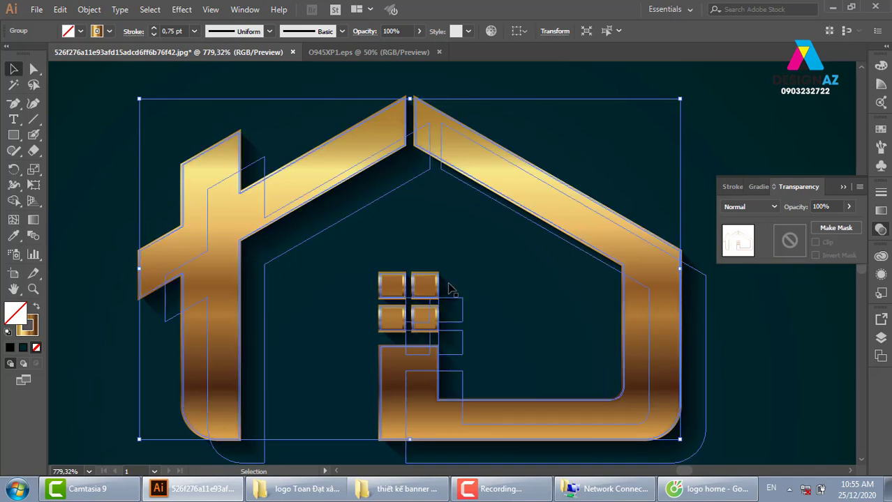
pyautogui.click(881, 211)
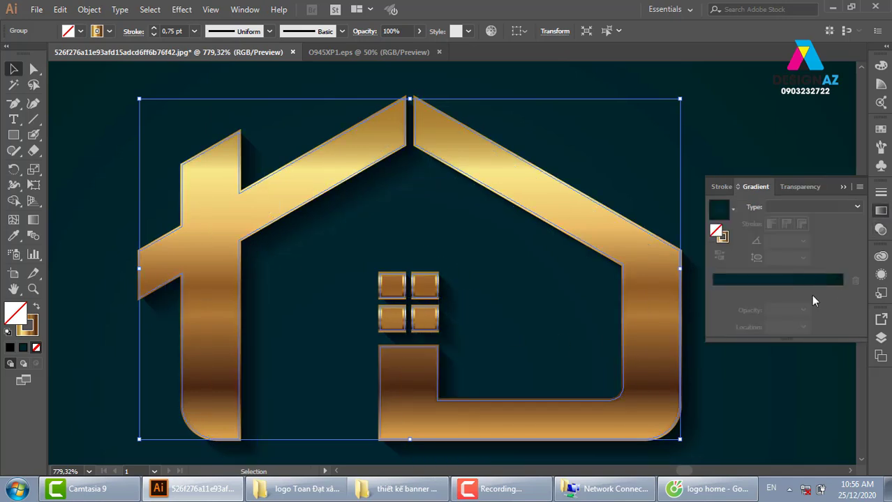
pyautogui.click(809, 294)
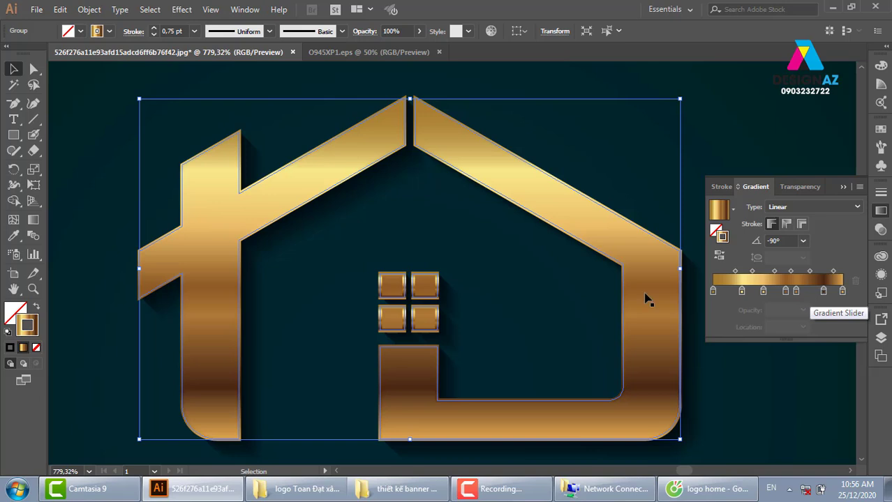
pyautogui.click(784, 241)
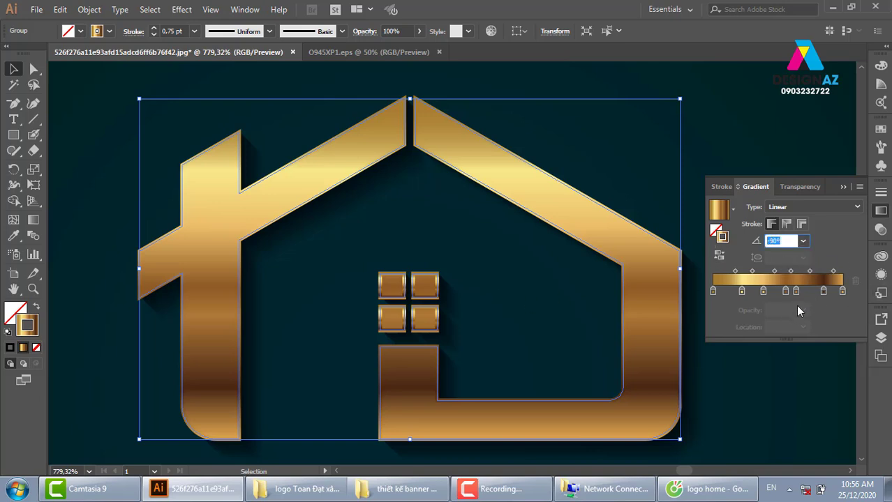
pyautogui.write('0')
pyautogui.press('Return')
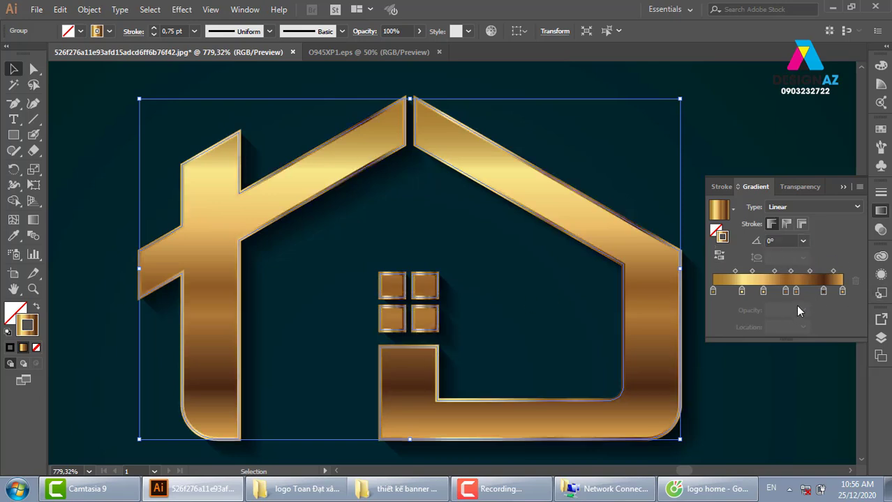
pyautogui.click(631, 177)
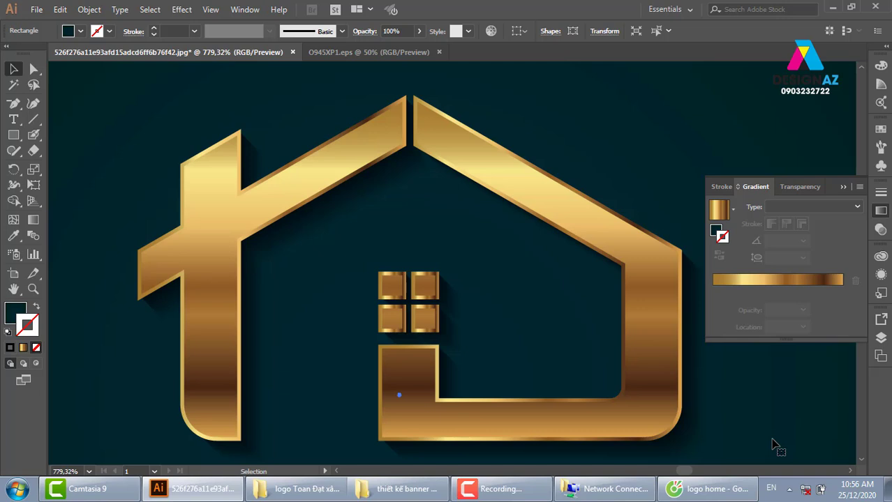
# Select the TOAN ĐỨC letters and swap their fill and stroke.
pyautogui.press('a')
pyautogui.hotkey('ctrl', '-')
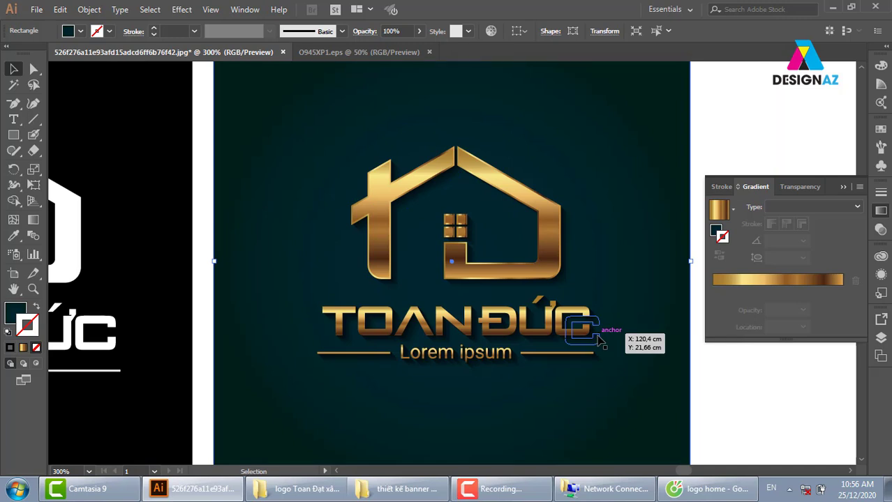
pyautogui.press('z')
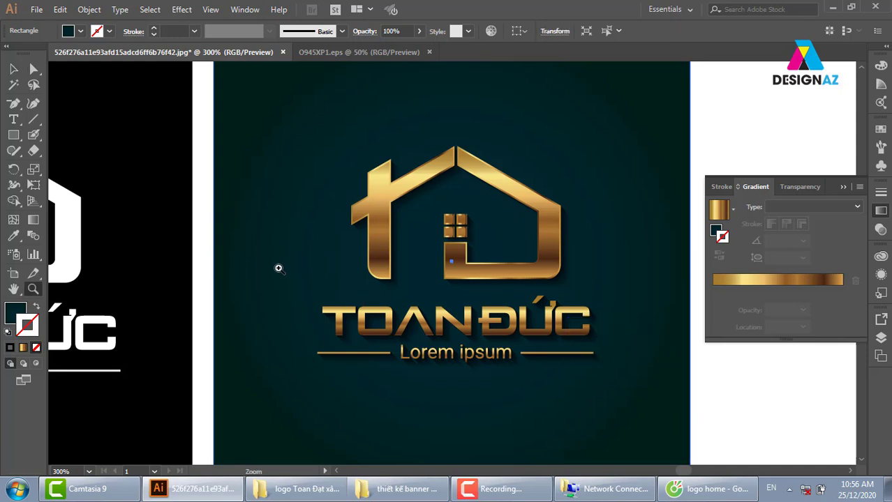
pyautogui.moveTo(277, 265); pyautogui.dragTo(706, 464)
pyautogui.click(14, 68)
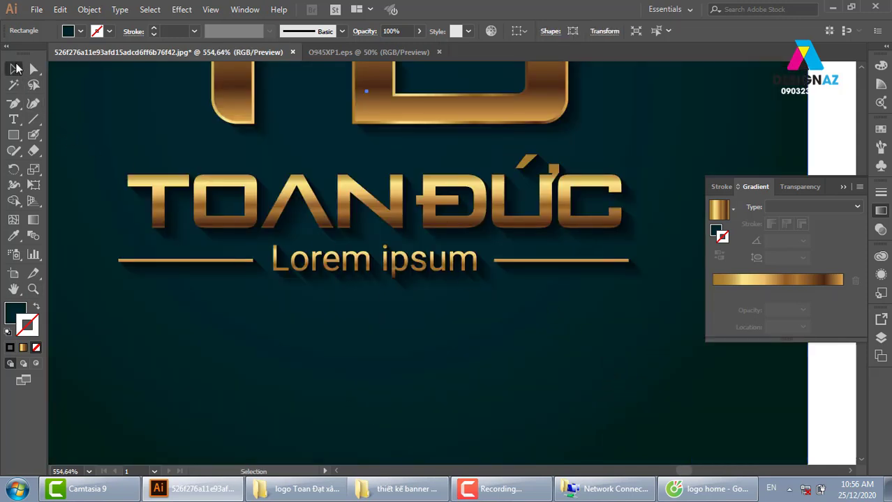
pyautogui.moveTo(393, 214); pyautogui.dragTo(416, 255)
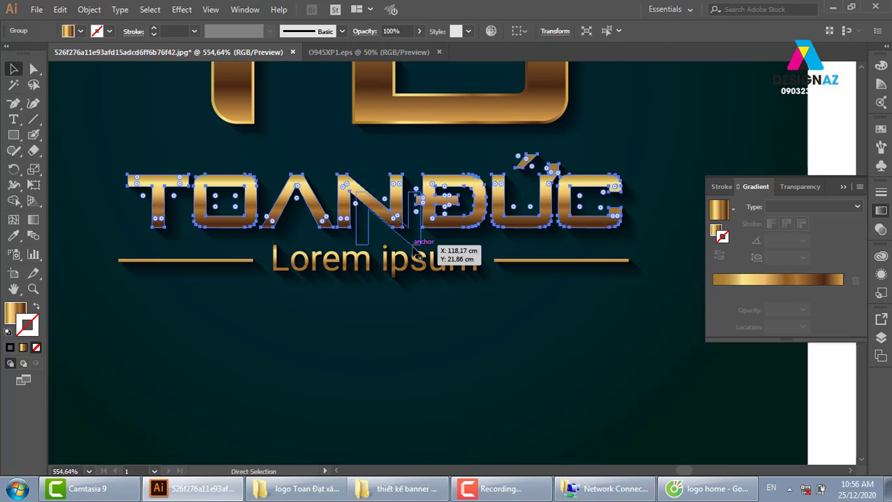
pyautogui.hotkey('shift', 'x')
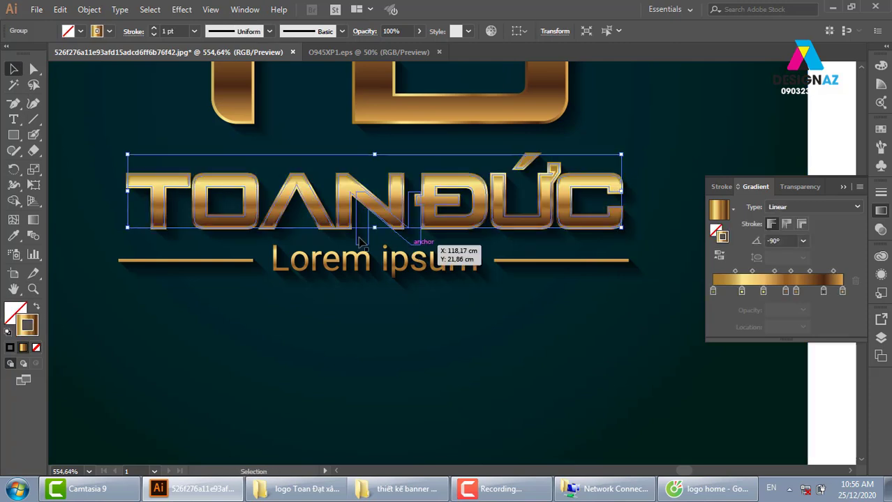
# Copy the house's gold gradient outline onto the letters and thin it to 0.5 pt.
pyautogui.scroll(3, 228, 191)
pyautogui.moveTo(228, 191); pyautogui.dragTo(421, 355)
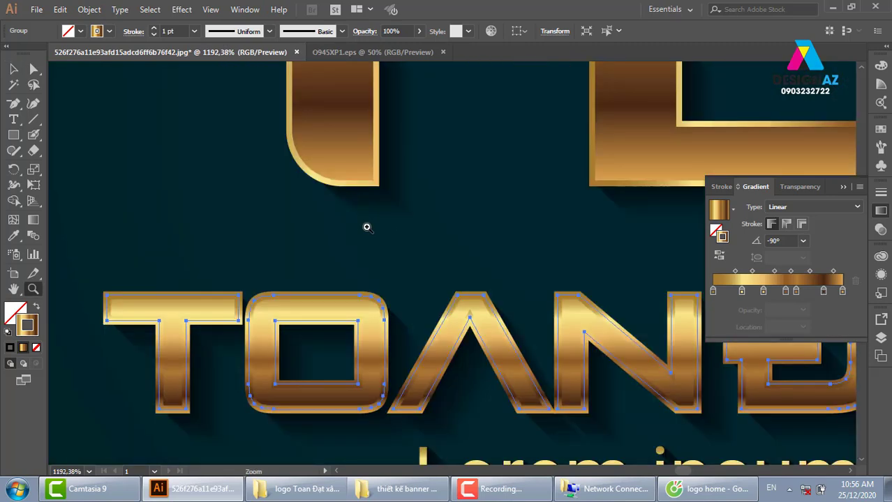
pyautogui.press('i')
pyautogui.click(380, 180)
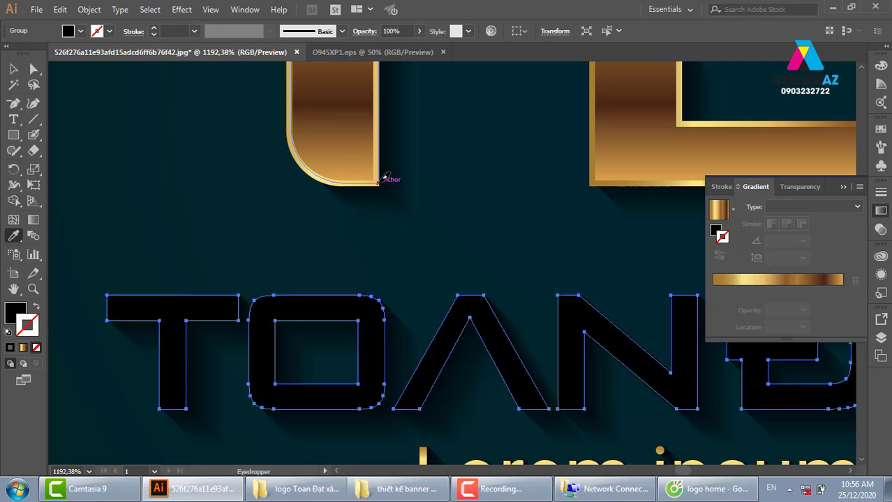
pyautogui.click(362, 179)
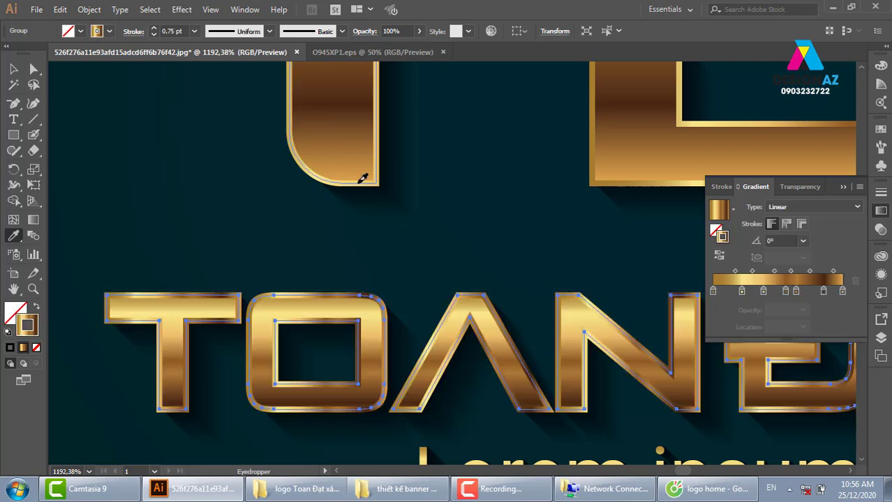
pyautogui.click(194, 31)
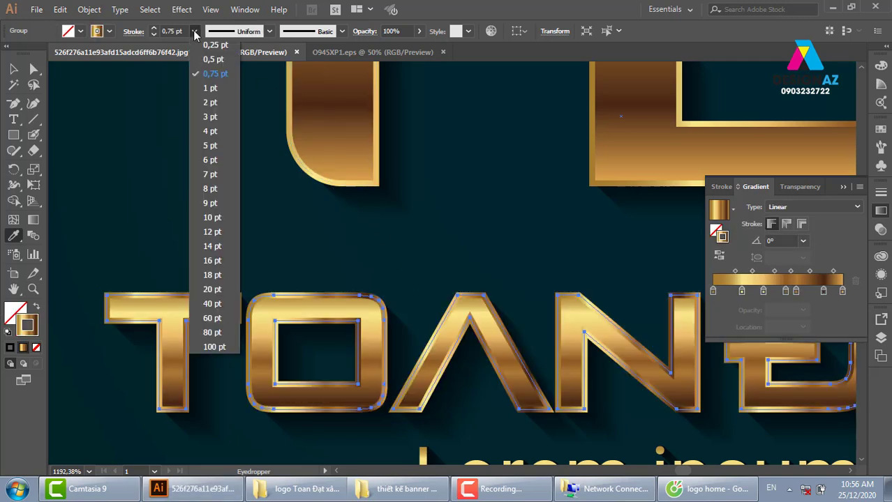
pyautogui.click(208, 58)
pyautogui.click(14, 68)
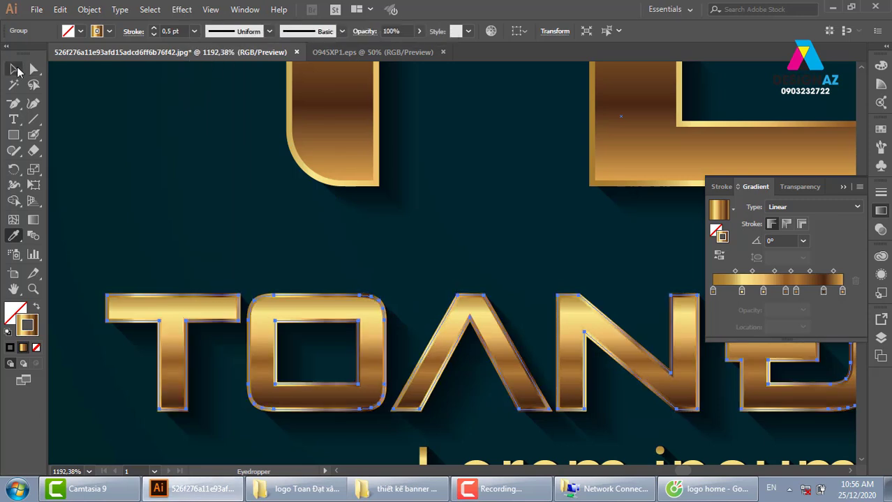
pyautogui.click(143, 171)
# Zoom out and recentre the view on the gold logo artboard.
pyautogui.hotkey('ctrl', '-')
pyautogui.hotkey('ctrl', '-')
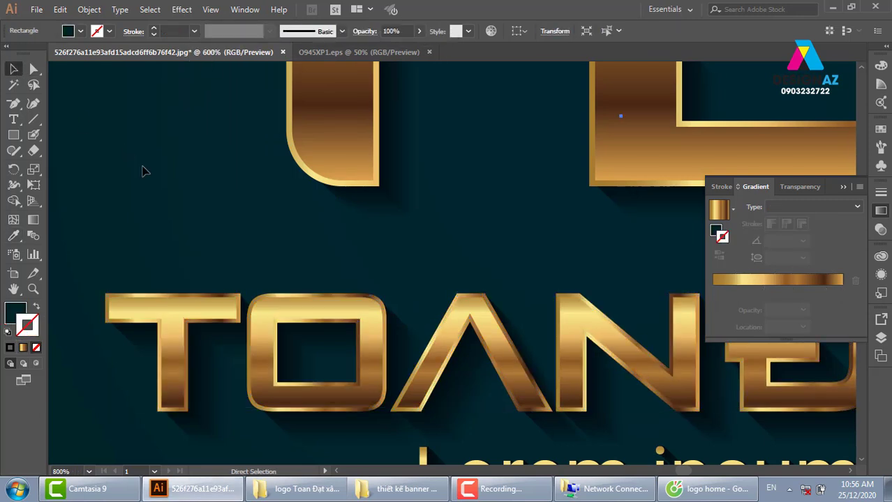
pyautogui.hotkey('ctrl', '-')
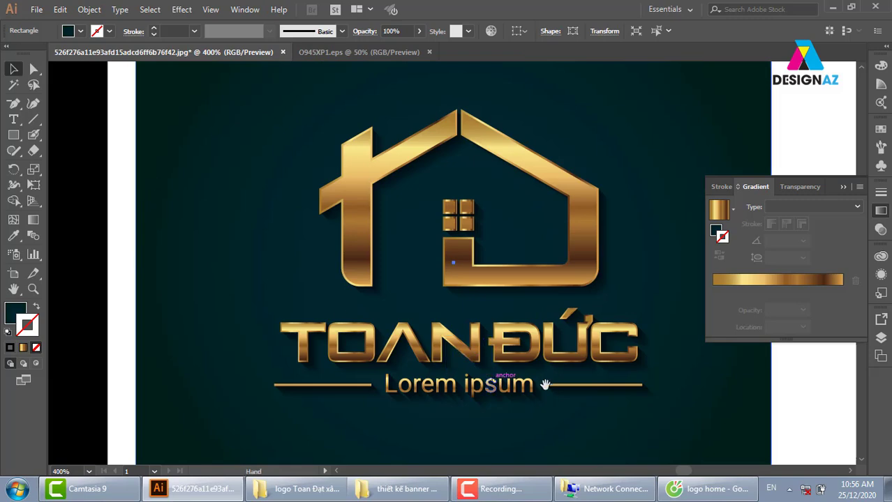
pyautogui.scroll(-2, 473, 377)
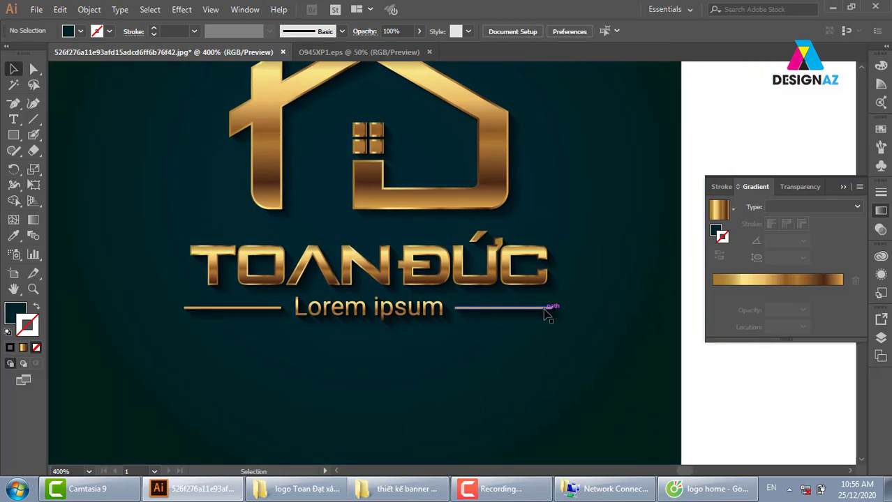
pyautogui.moveTo(547, 308)
pyautogui.mouseDown()
pyautogui.moveTo(454, 332)
pyautogui.moveTo(505, 353)
pyautogui.mouseUp()
pyautogui.click(801, 436)
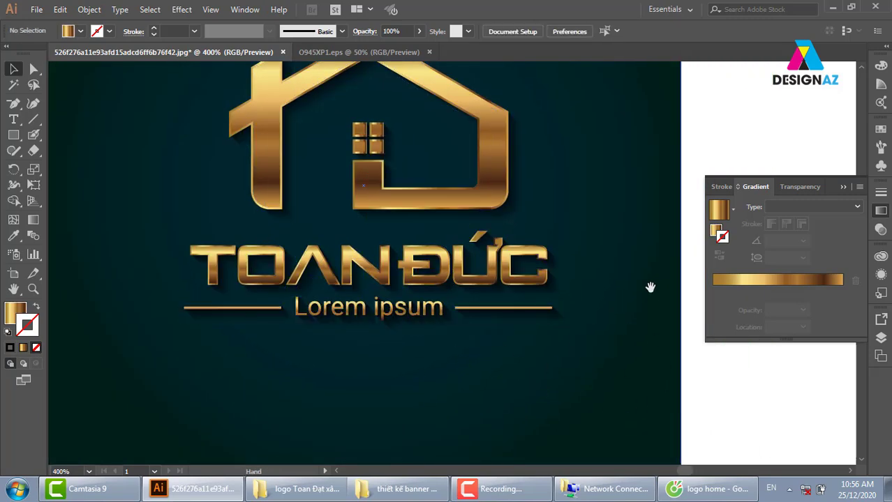
pyautogui.moveTo(651, 286); pyautogui.dragTo(633, 356)
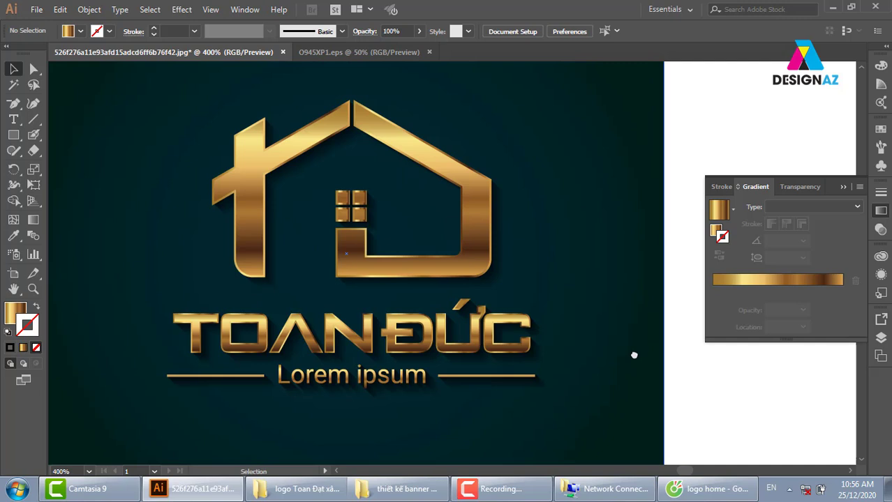
pyautogui.hotkey('ctrl', '-')
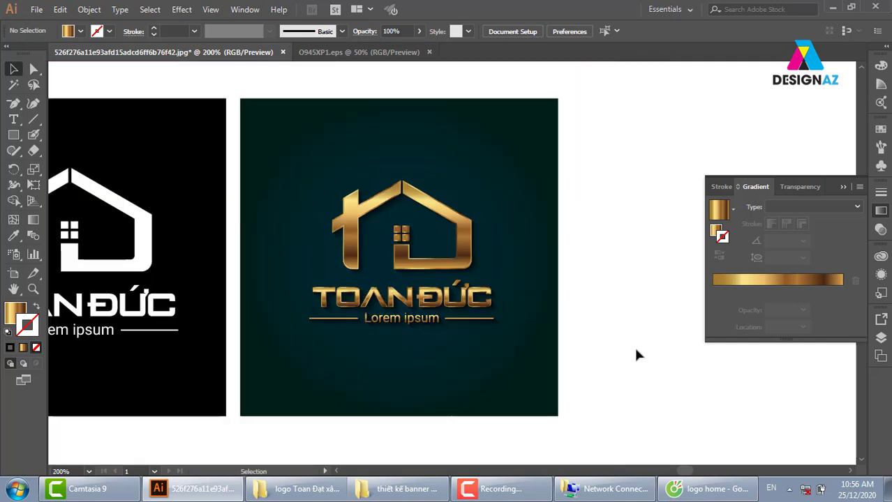
pyautogui.press('z')
pyautogui.moveTo(231, 88); pyautogui.dragTo(612, 393)
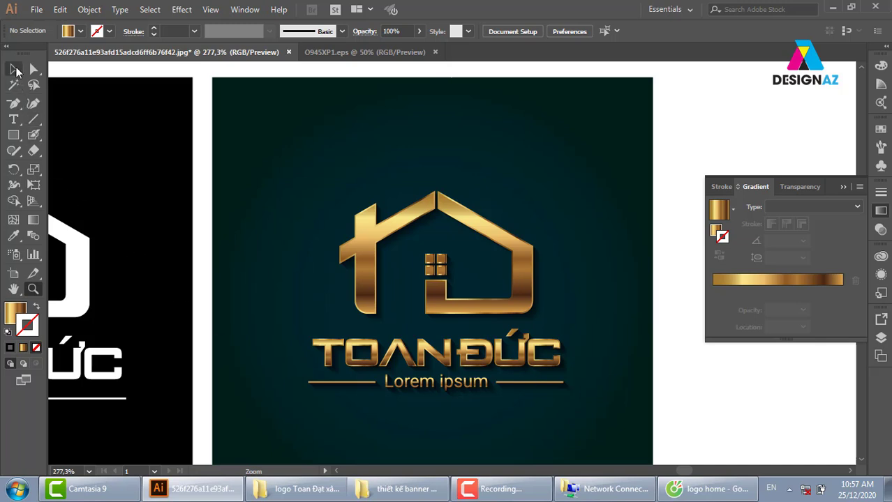
pyautogui.click(13, 68)
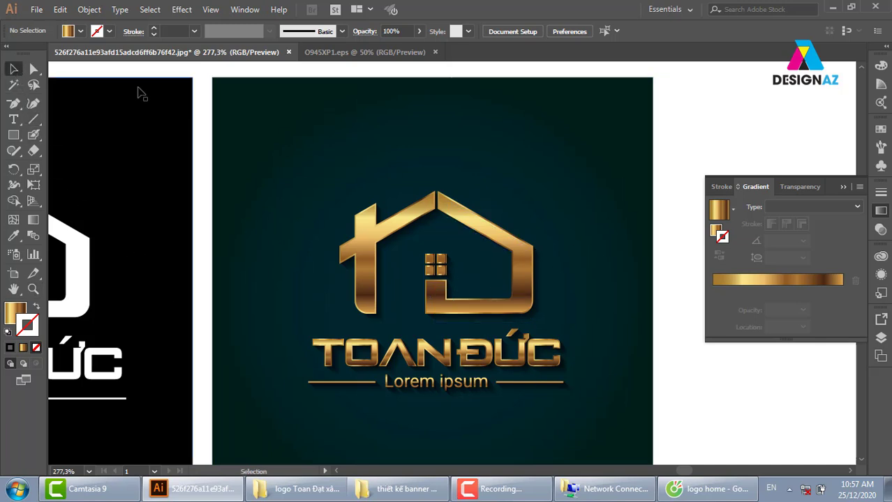
# Confirm the document colour mode is RGB, then zoom in on the gold house logo.
pyautogui.click(36, 9)
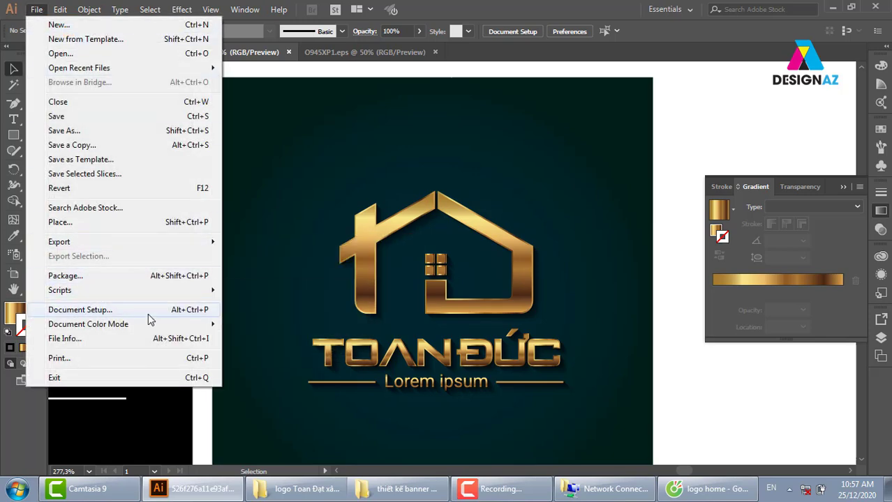
pyautogui.moveTo(88, 325)
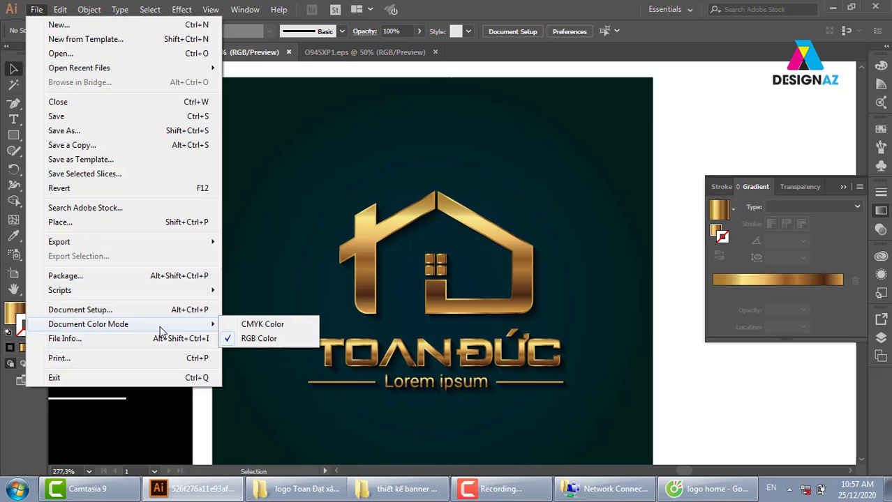
pyautogui.click(672, 185)
pyautogui.press('z')
pyautogui.moveTo(270, 132); pyautogui.dragTo(709, 407)
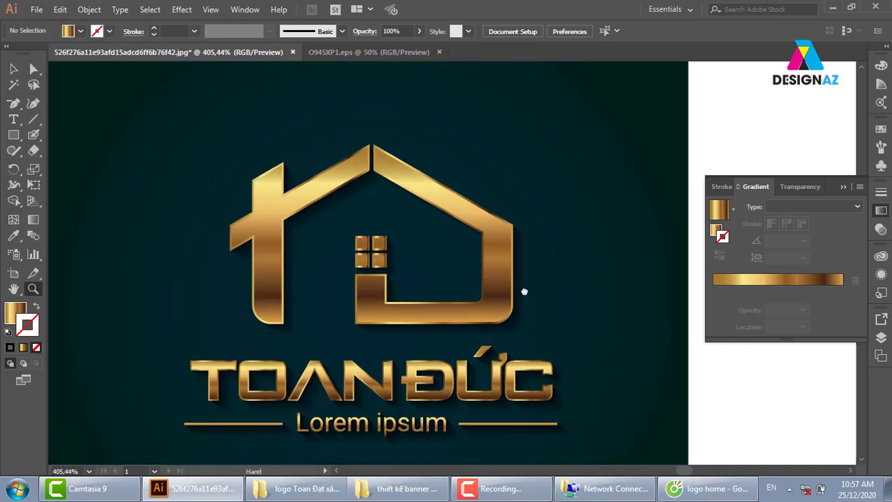
pyautogui.click(14, 135)
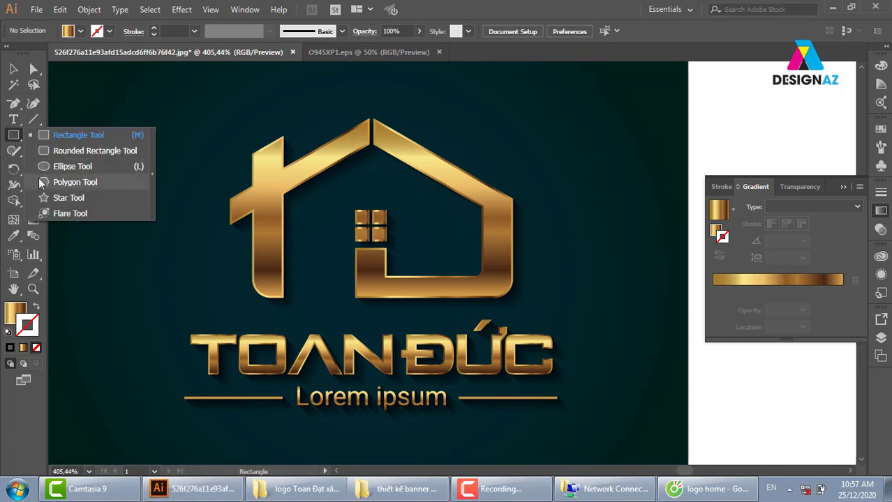
# Draw a circle left of the roof and make its gradient's end stop white.
pyautogui.click(73, 166)
pyautogui.moveTo(158, 155); pyautogui.dragTo(263, 260)
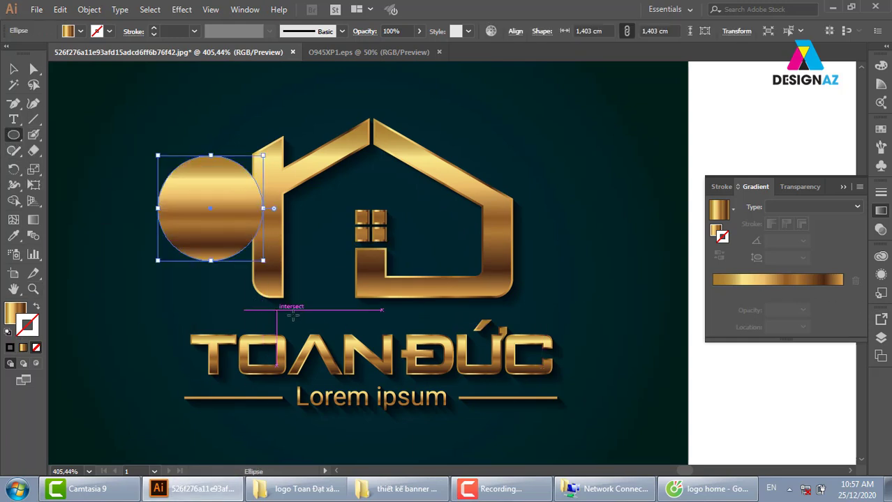
pyautogui.moveTo(822, 292)
pyautogui.mouseDown()
pyautogui.moveTo(797, 292)
pyautogui.moveTo(794, 314)
pyautogui.moveTo(744, 314)
pyautogui.mouseUp()
pyautogui.click(842, 290)
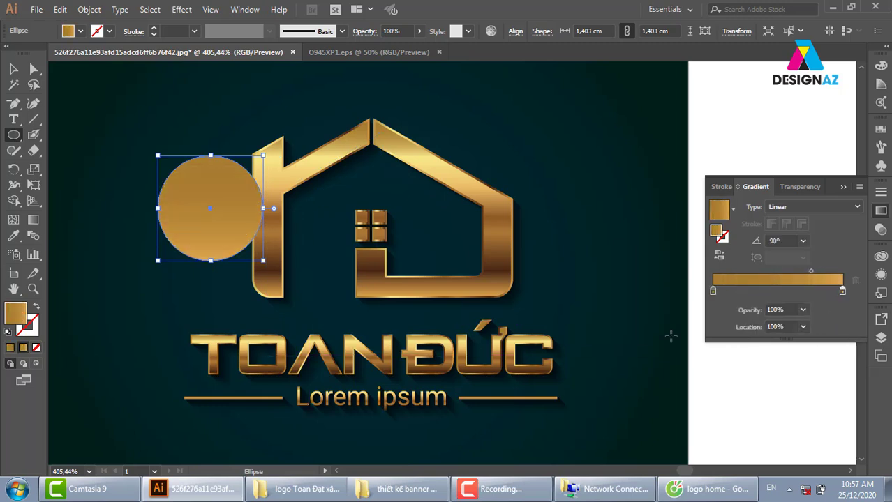
pyautogui.doubleClick(15, 314)
pyautogui.moveTo(531, 168); pyautogui.dragTo(505, 152)
pyautogui.click(812, 156)
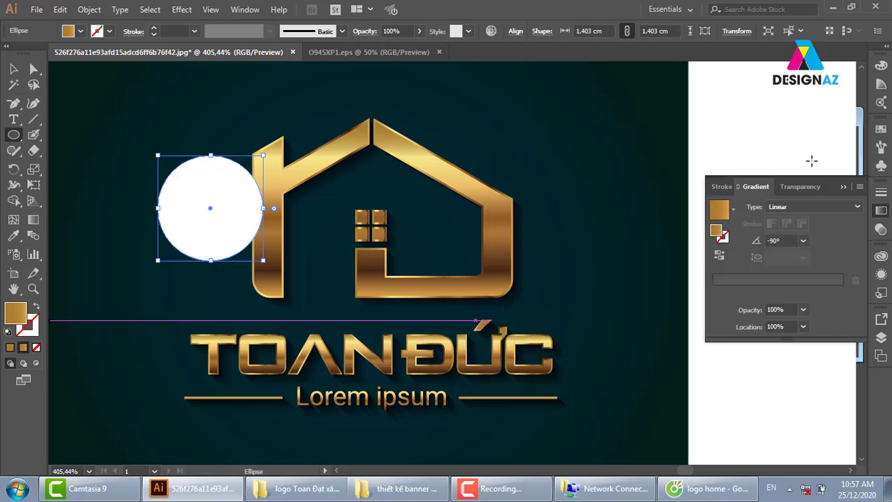
# Make the starting stop black, set the gradient to radial, and reverse it so white is central.
pyautogui.click(713, 291)
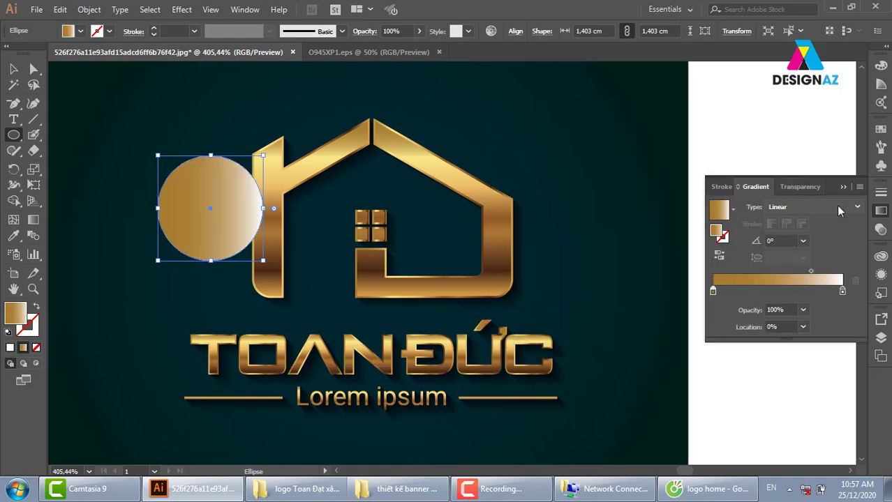
pyautogui.doubleClick(712, 290)
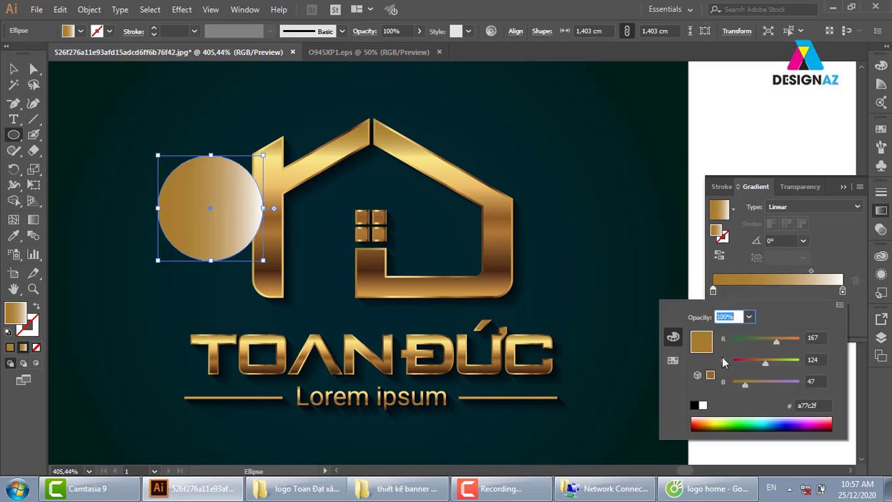
pyautogui.click(695, 405)
pyautogui.click(829, 206)
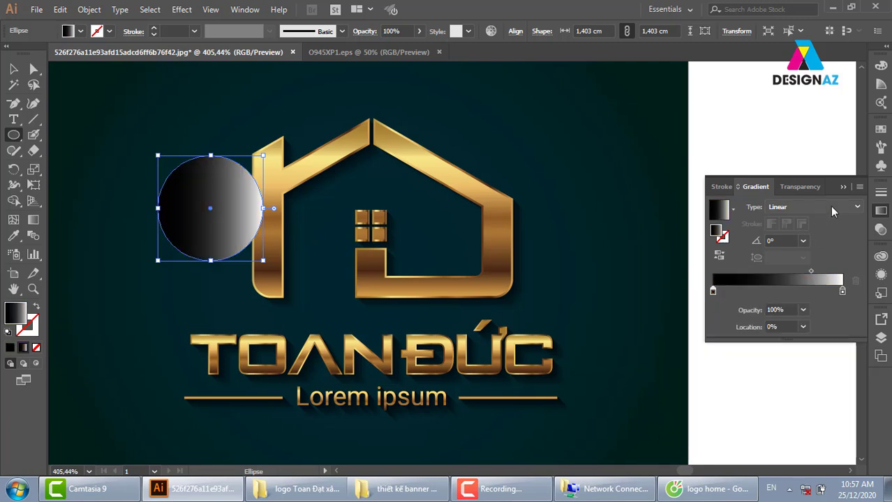
pyautogui.click(816, 228)
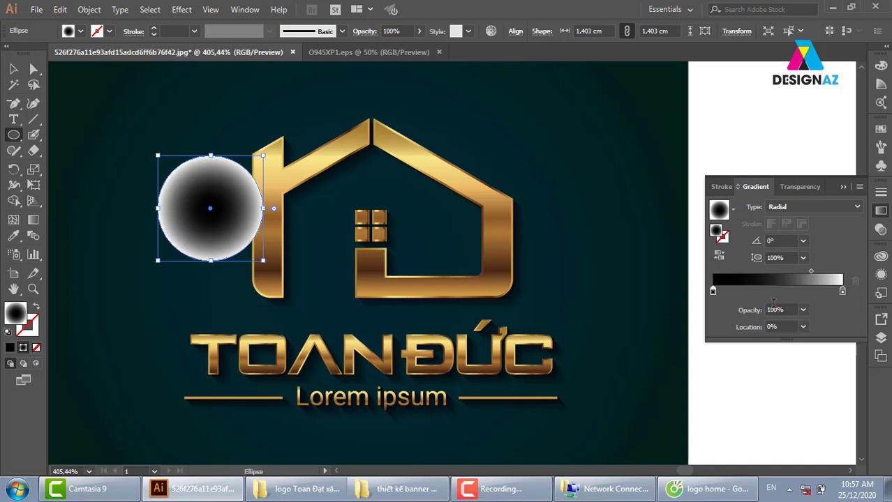
pyautogui.click(720, 257)
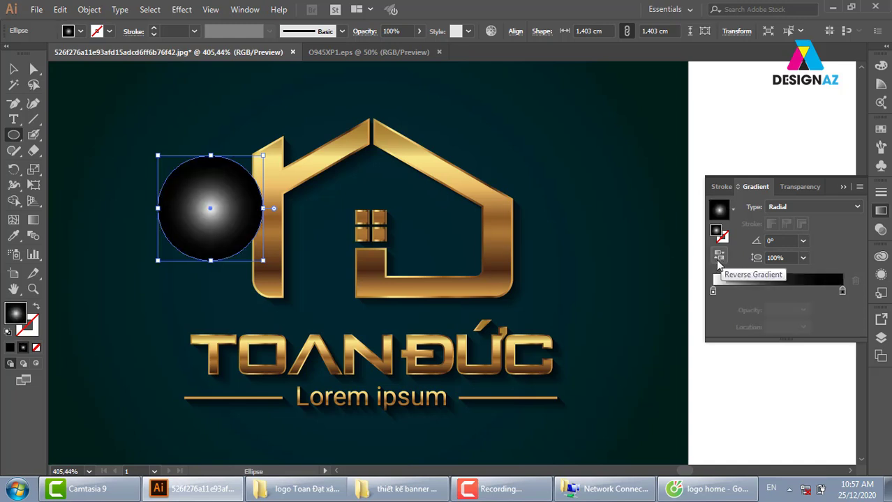
# Squash and stretch the circle into a thin, wide ellipse across the roof with a wider white centre.
pyautogui.click(13, 69)
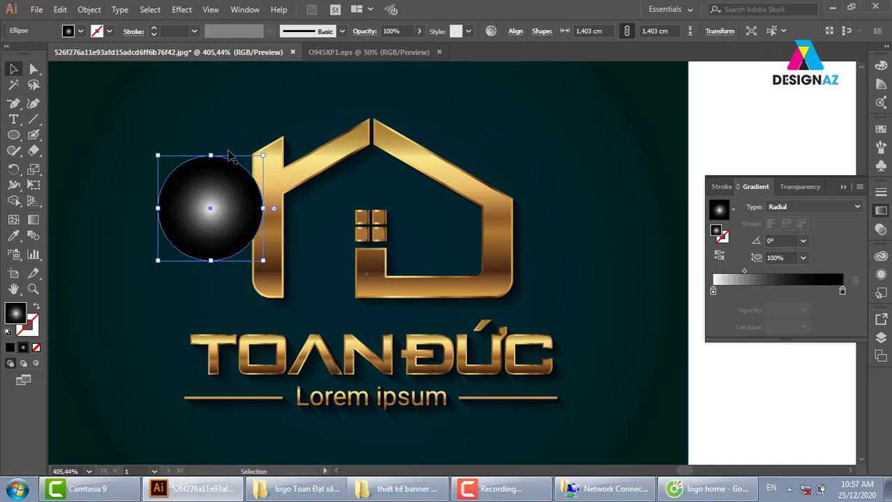
pyautogui.moveTo(211, 154); pyautogui.dragTo(211, 189)
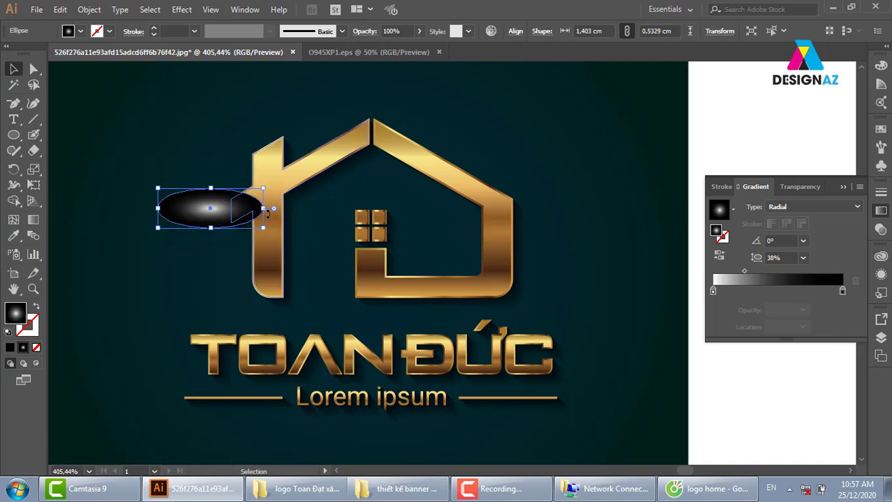
pyautogui.moveTo(268, 209); pyautogui.dragTo(436, 208)
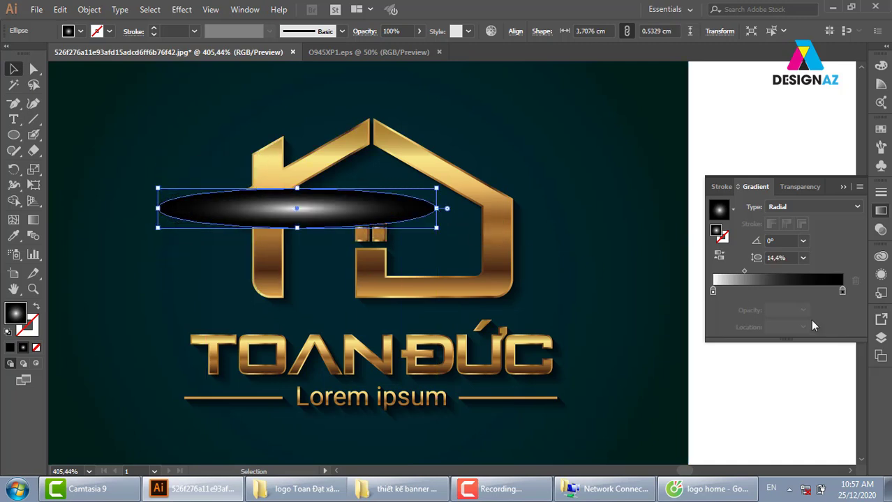
pyautogui.moveTo(745, 273); pyautogui.dragTo(769, 273)
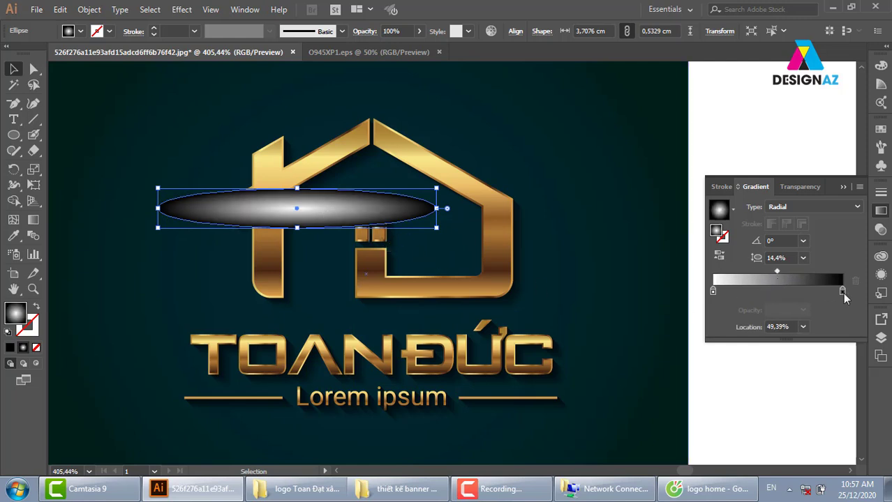
pyautogui.moveTo(776, 272); pyautogui.dragTo(771, 271)
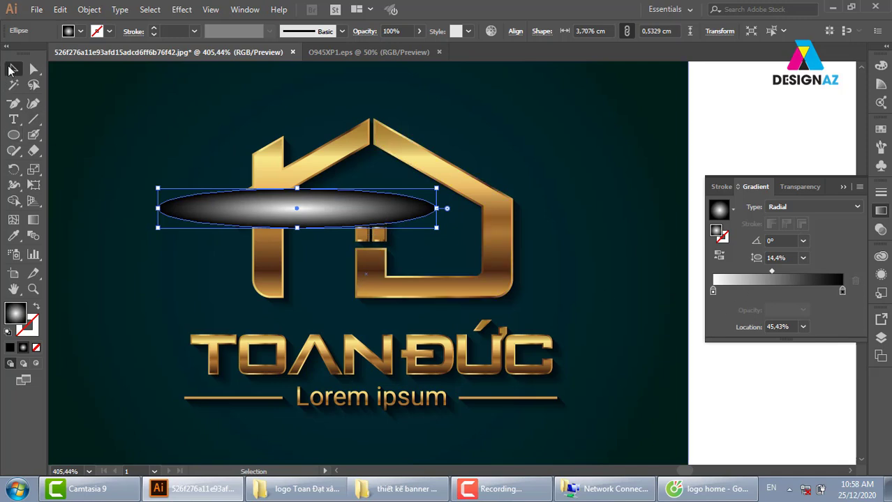
pyautogui.click(745, 131)
pyautogui.click(404, 209)
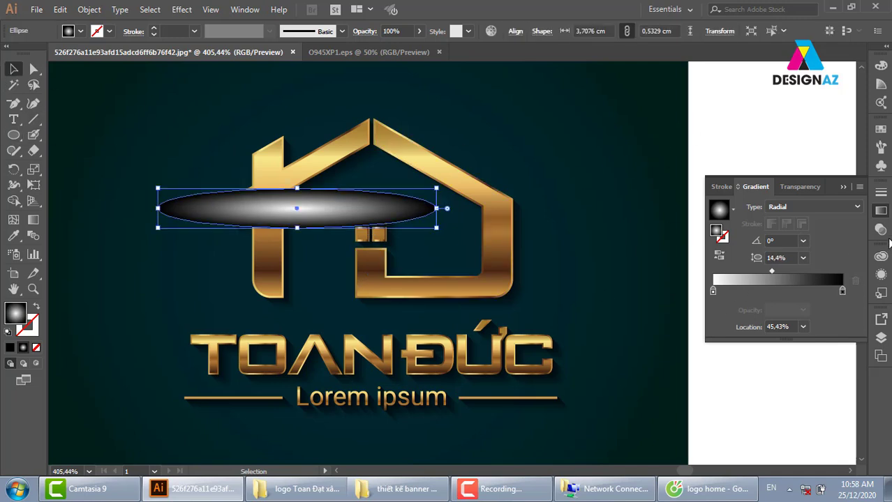
# Set the ellipse's blend mode to Color Dodge.
pyautogui.click(881, 230)
pyautogui.click(770, 208)
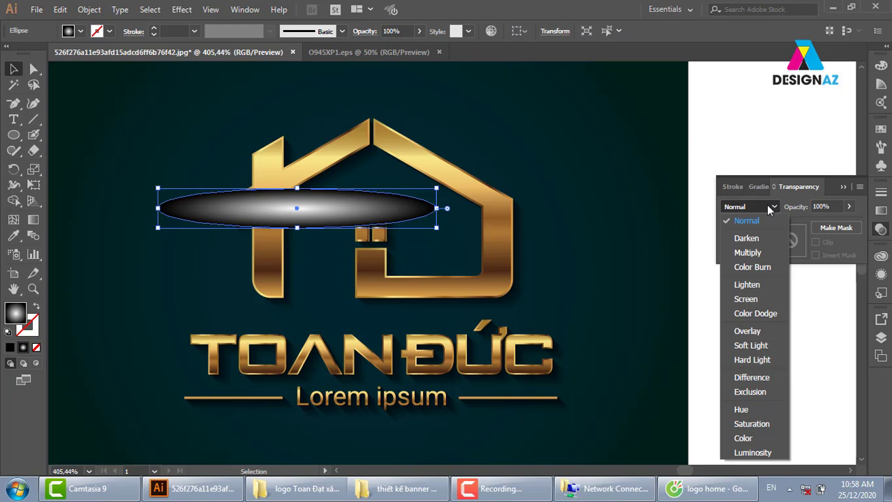
pyautogui.click(753, 314)
pyautogui.click(773, 141)
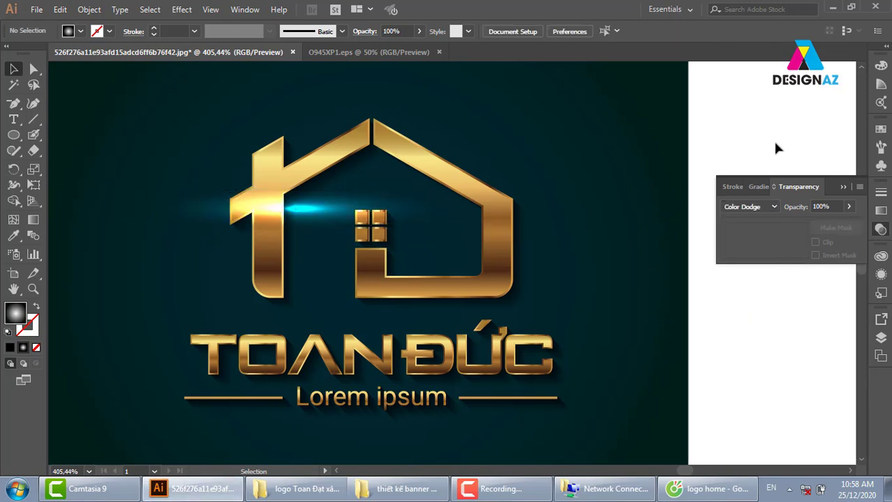
pyautogui.click(297, 222)
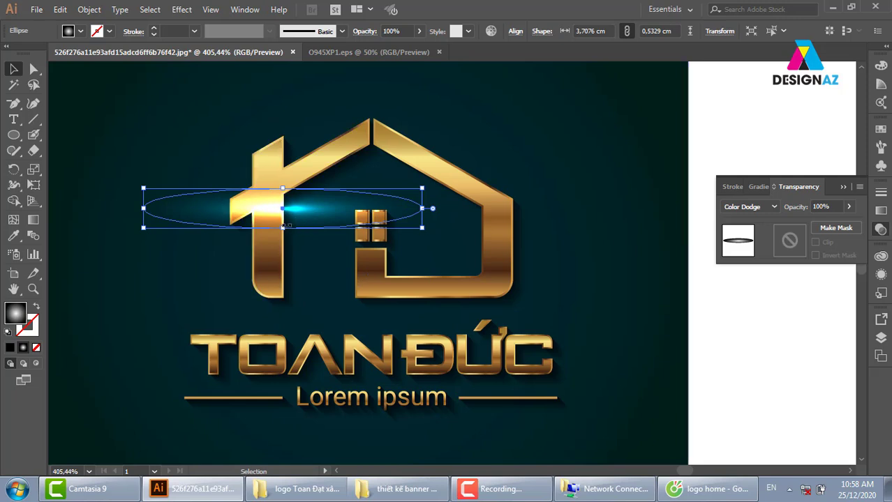
# Stretch the glow wider and place a copy along the house base at 64% opacity.
pyautogui.moveTo(419, 208); pyautogui.dragTo(604, 205)
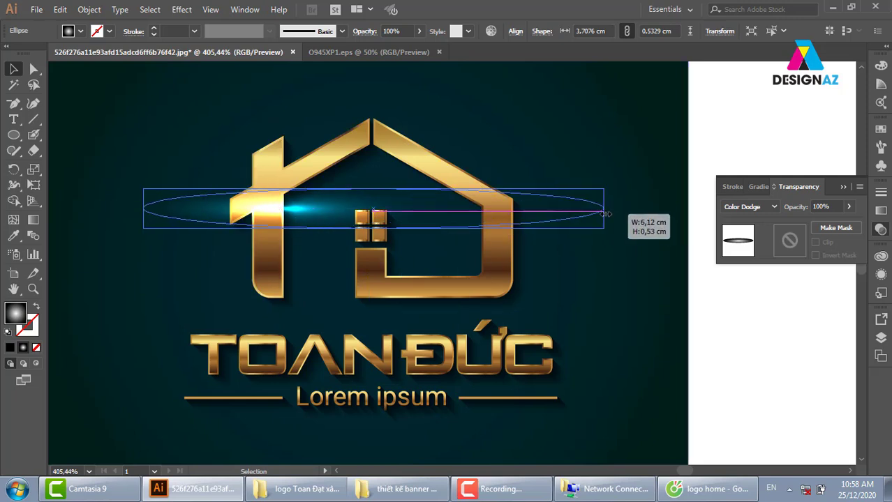
pyautogui.moveTo(439, 215)
pyautogui.mouseDown()
pyautogui.moveTo(432, 244)
pyautogui.moveTo(486, 296)
pyautogui.mouseUp()
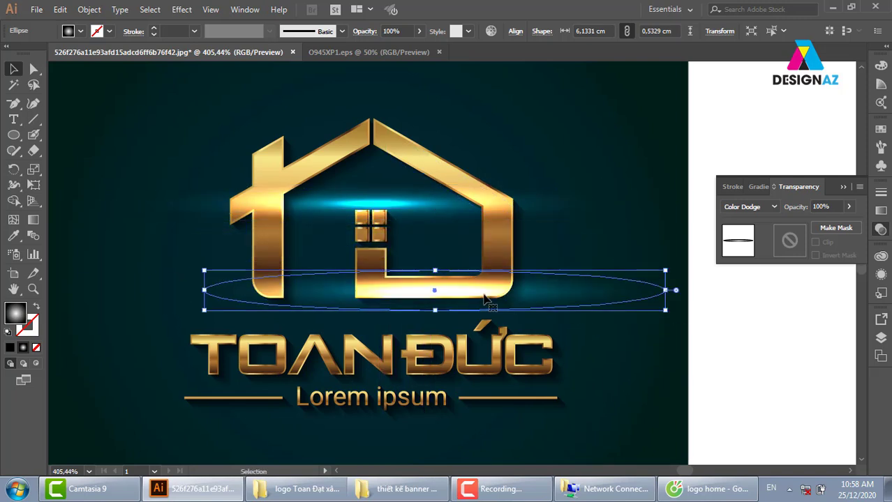
pyautogui.click(848, 206)
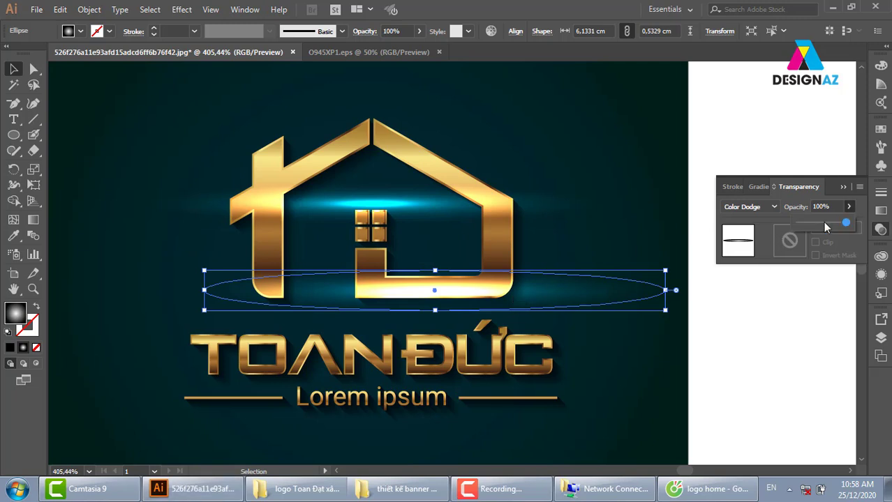
pyautogui.moveTo(822, 227); pyautogui.dragTo(828, 224)
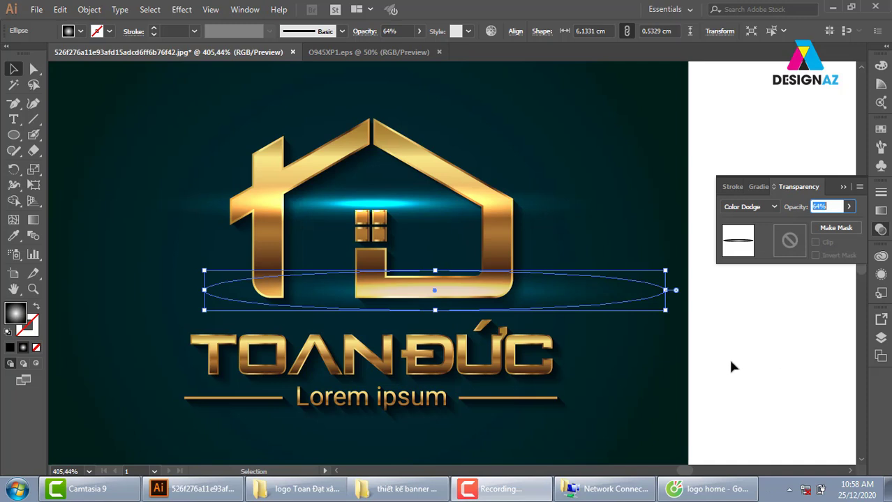
pyautogui.moveTo(545, 305)
pyautogui.mouseDown()
pyautogui.moveTo(586, 300)
pyautogui.moveTo(461, 359)
pyautogui.mouseUp()
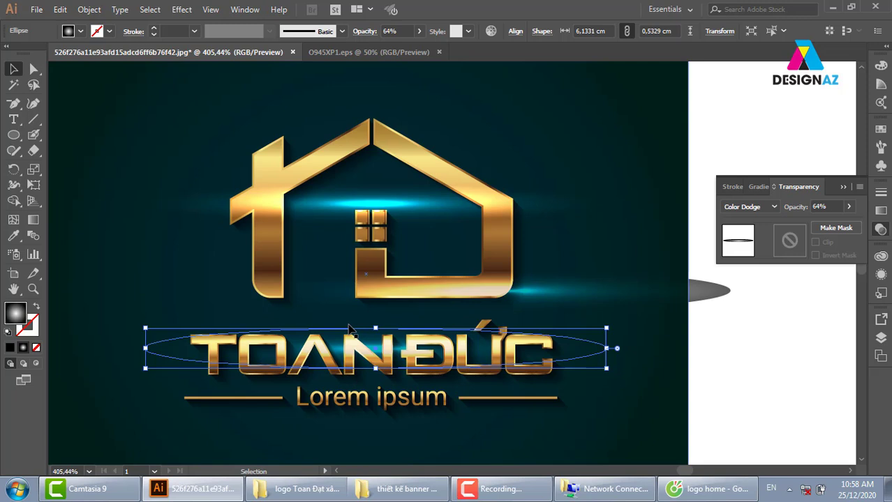
# Group the roof, lower and TOAN ĐỨC glow ellipses together.
pyautogui.keyDown('shift'); pyautogui.click(431, 216); pyautogui.keyUp('shift')
pyautogui.keyDown('shift'); pyautogui.click(579, 304); pyautogui.keyUp('shift')
pyautogui.keyDown('shift'); pyautogui.click(571, 355); pyautogui.keyUp('shift')
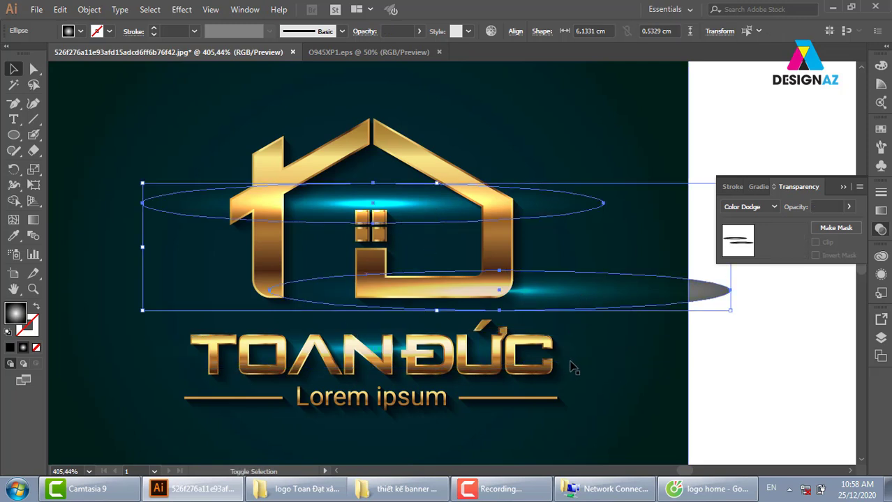
pyautogui.keyDown('shift'); pyautogui.click(572, 361); pyautogui.keyUp('shift')
pyautogui.hotkey('ctrl', 'g')
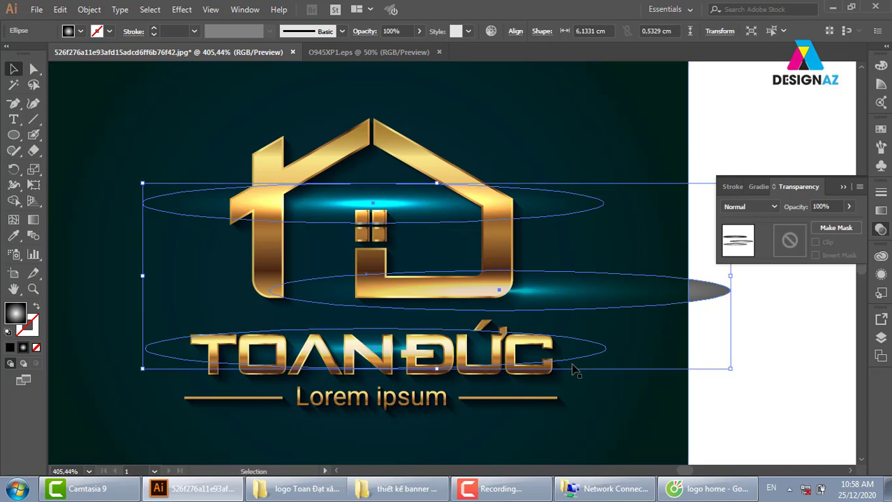
pyautogui.click(730, 408)
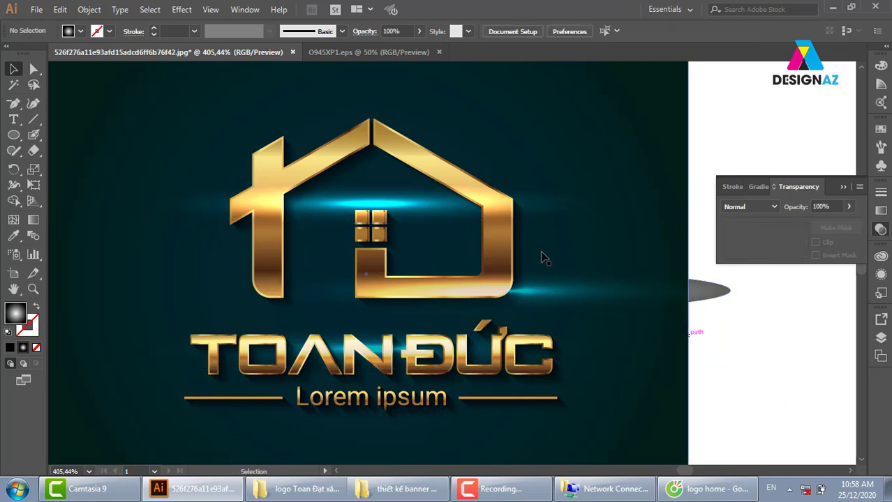
# Alt-drag a copy of the gold house and lettering onto the white area.
pyautogui.moveTo(387, 148)
pyautogui.mouseDown()
pyautogui.moveTo(399, 124)
pyautogui.moveTo(386, 148)
pyautogui.mouseUp()
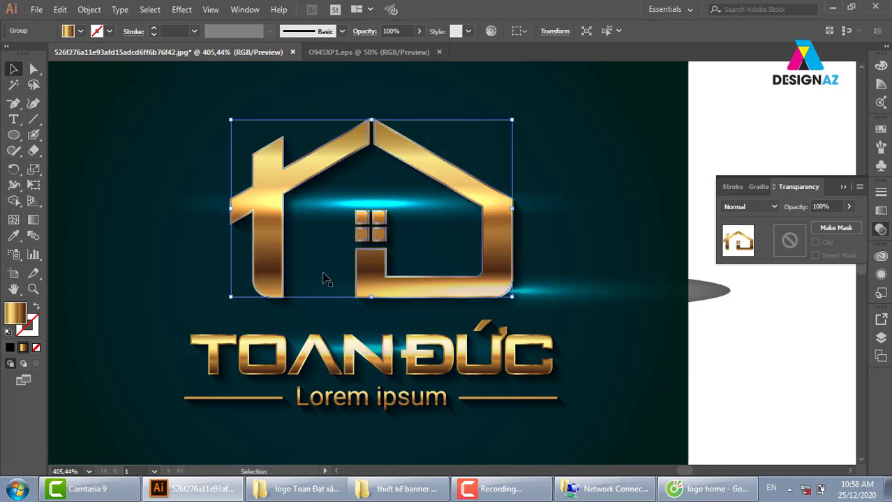
pyautogui.keyDown('shift'); pyautogui.click(246, 376); pyautogui.keyUp('shift')
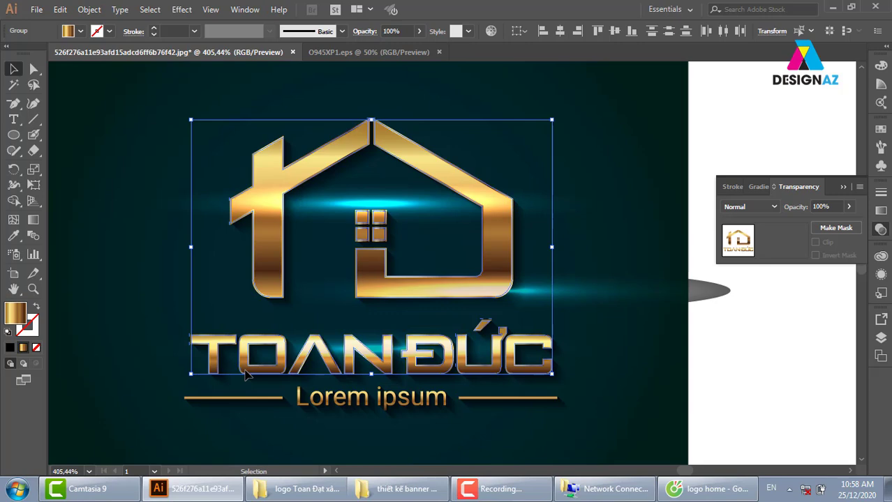
pyautogui.moveTo(246, 375); pyautogui.dragTo(692, 420)
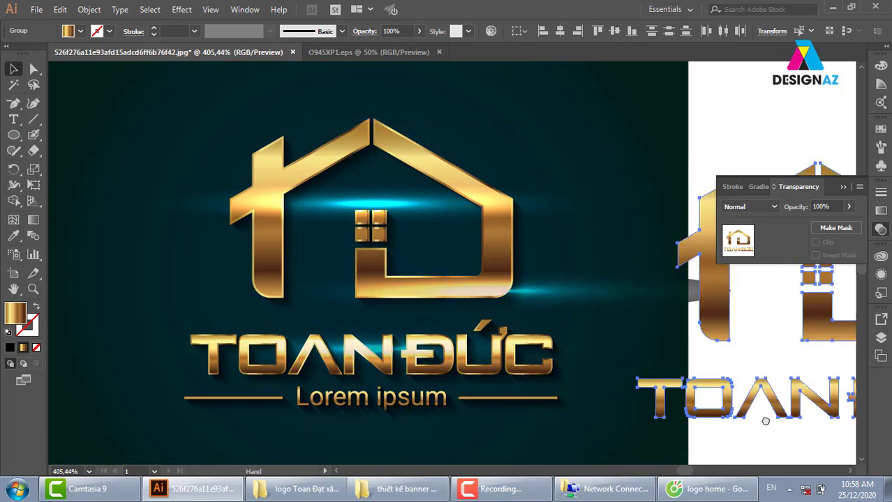
pyautogui.moveTo(766, 421)
pyautogui.mouseDown()
pyautogui.moveTo(203, 331)
pyautogui.moveTo(514, 356)
pyautogui.mouseUp()
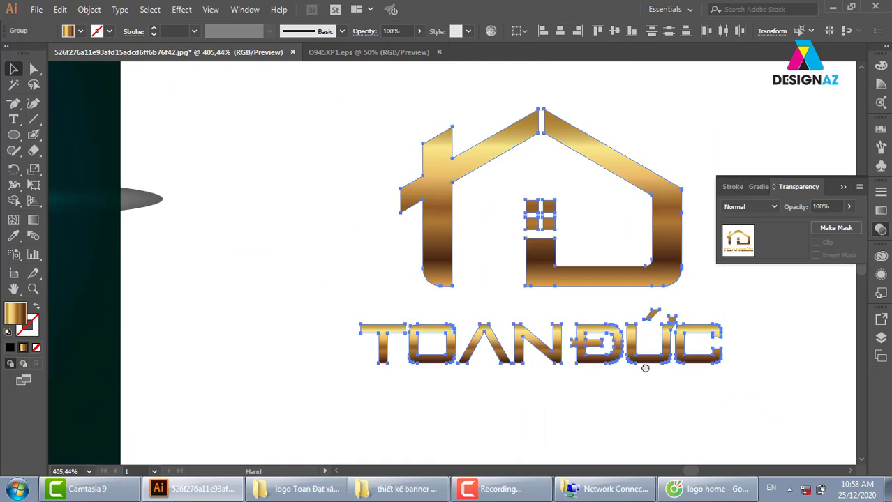
pyautogui.moveTo(619, 366); pyautogui.dragTo(523, 353)
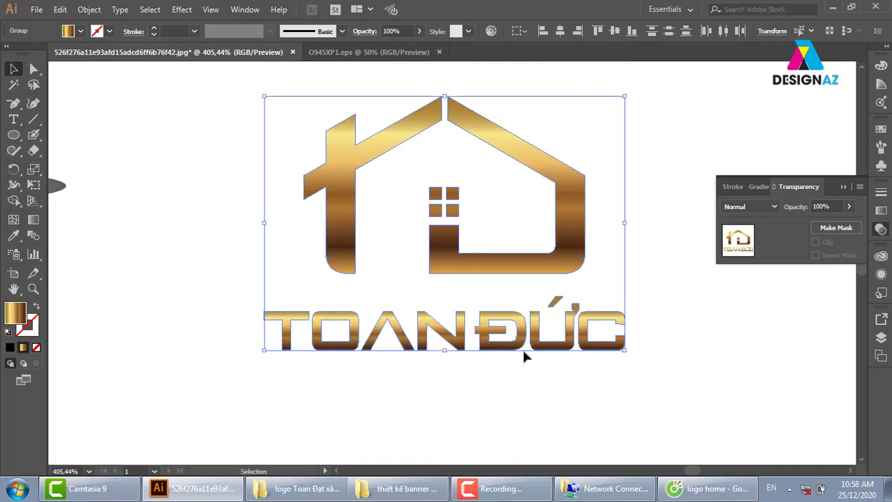
# Turn the logo copy into a compound path and align it exactly over the original logo.
pyautogui.click(89, 10)
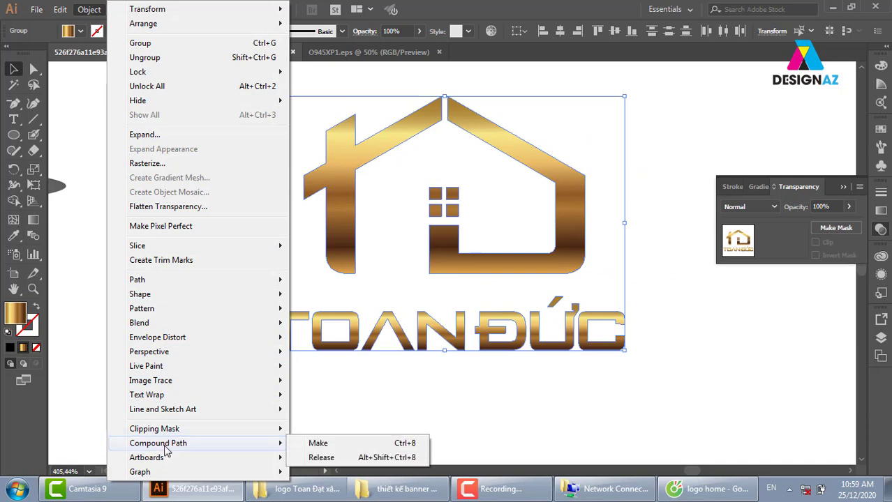
pyautogui.moveTo(158, 443)
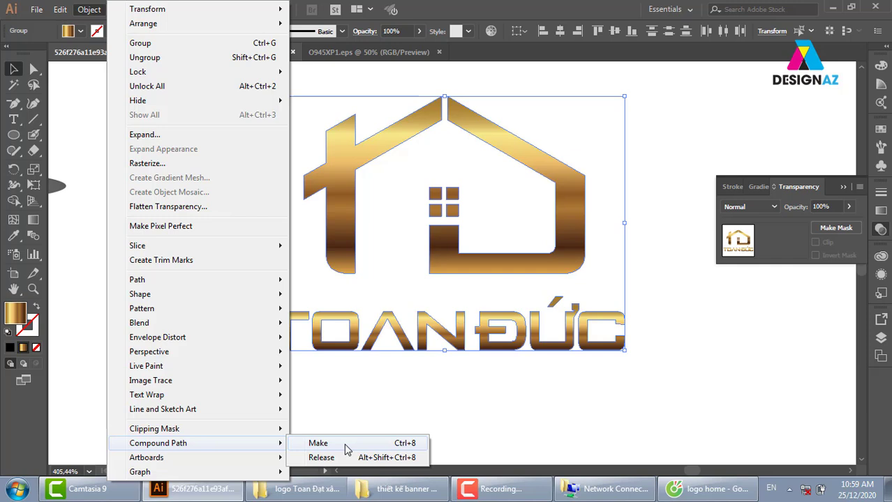
pyautogui.click(347, 450)
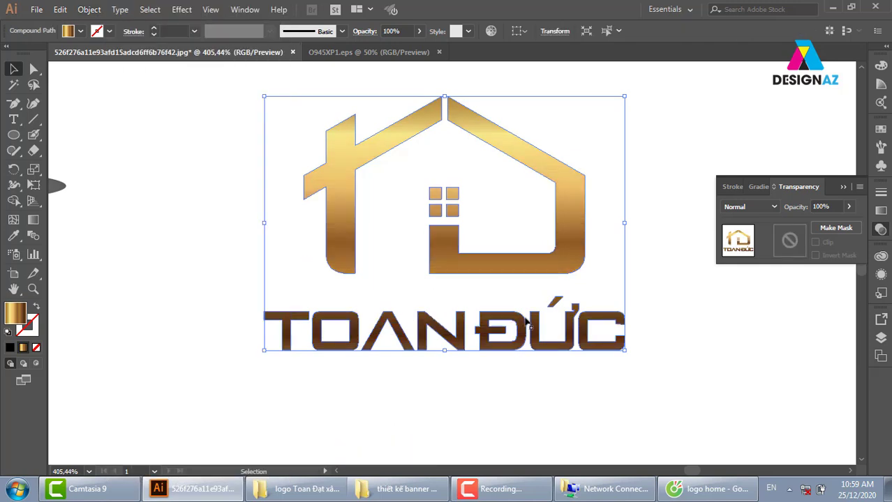
pyautogui.moveTo(342, 260)
pyautogui.mouseDown()
pyautogui.moveTo(733, 314)
pyautogui.moveTo(563, 187)
pyautogui.mouseUp()
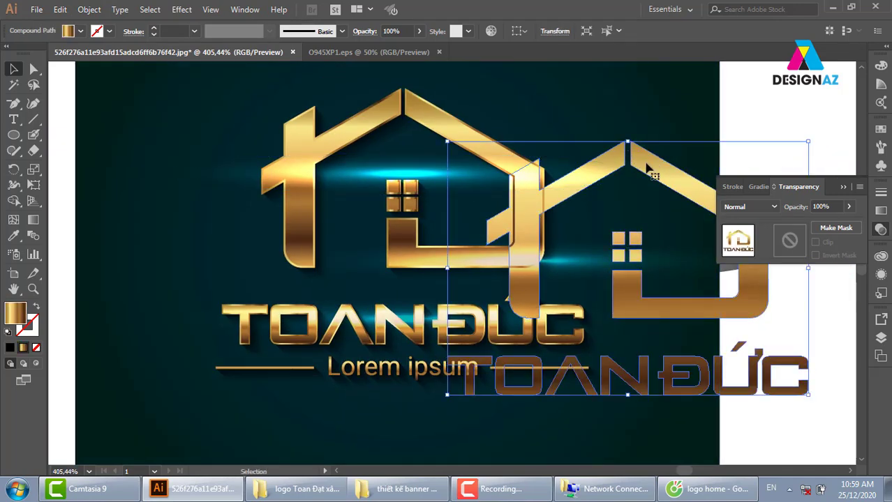
pyautogui.moveTo(646, 168); pyautogui.dragTo(423, 122)
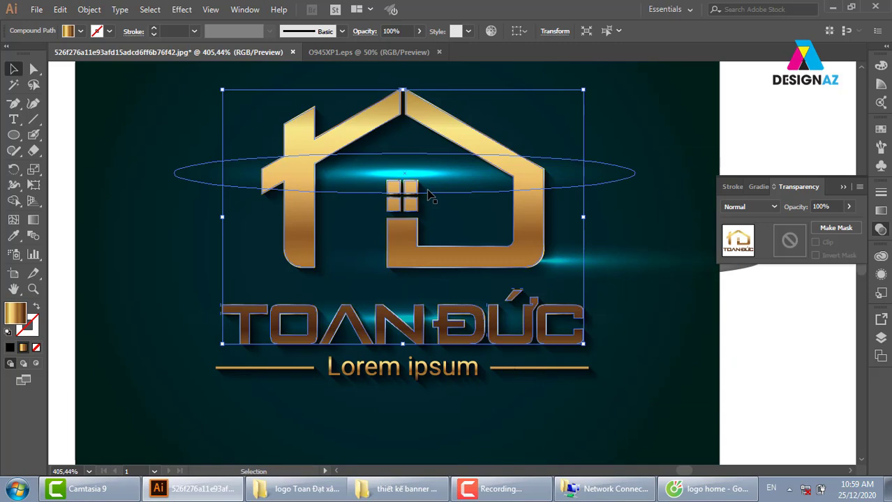
pyautogui.click(380, 115)
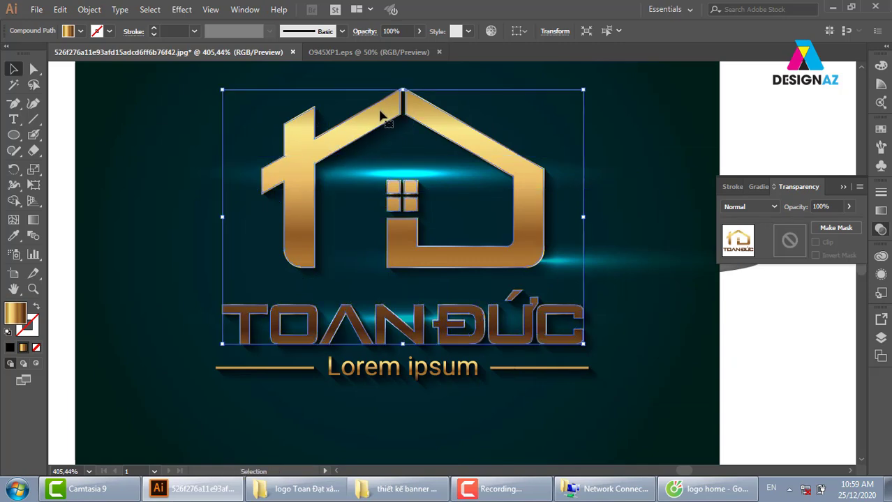
pyautogui.moveTo(381, 116); pyautogui.dragTo(435, 106)
pyautogui.hotkey('ctrl', 'z')
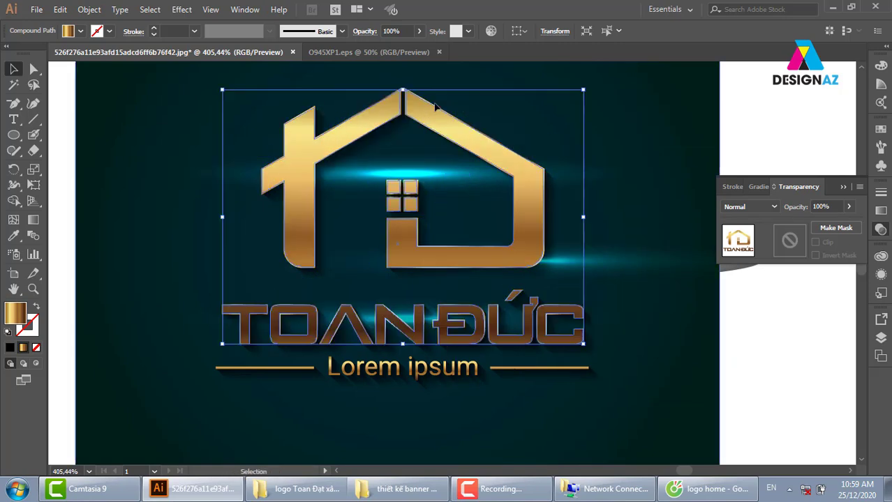
pyautogui.press('ctrl')
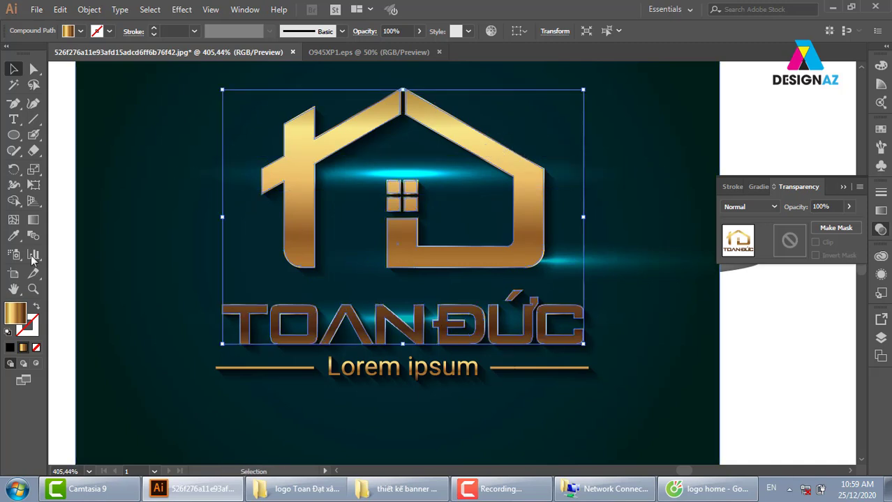
# Fill the logo copy with dark red-brown, then select it together with the three glow ellipses.
pyautogui.doubleClick(17, 313)
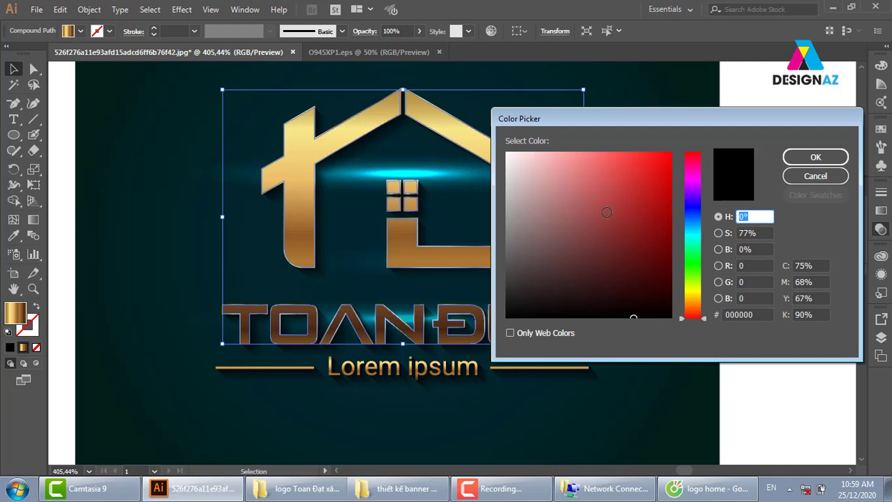
pyautogui.click(590, 264)
pyautogui.click(815, 157)
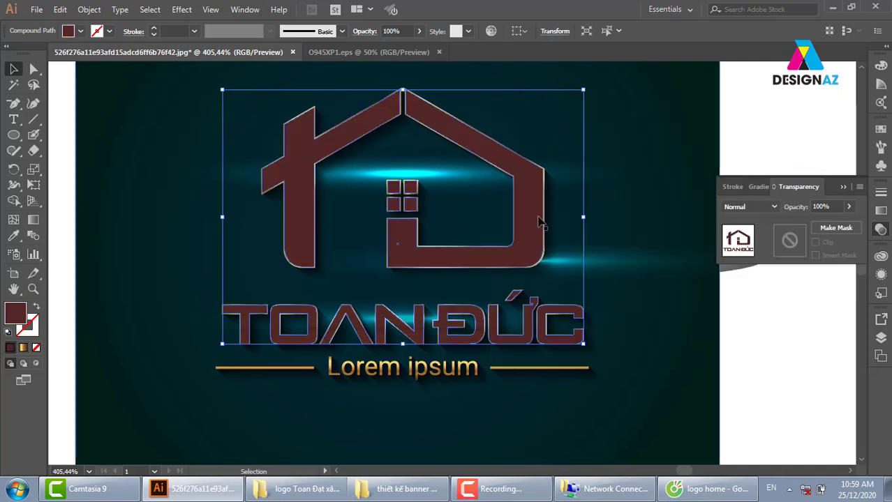
pyautogui.click(800, 116)
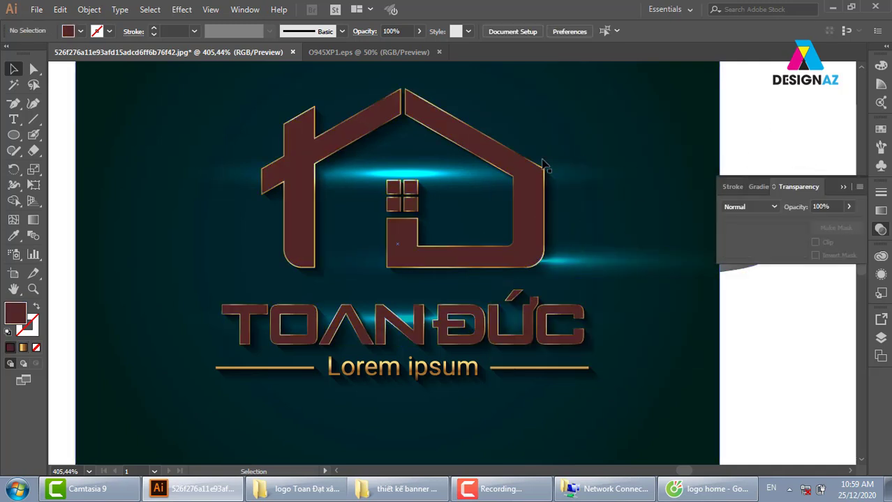
pyautogui.click(463, 135)
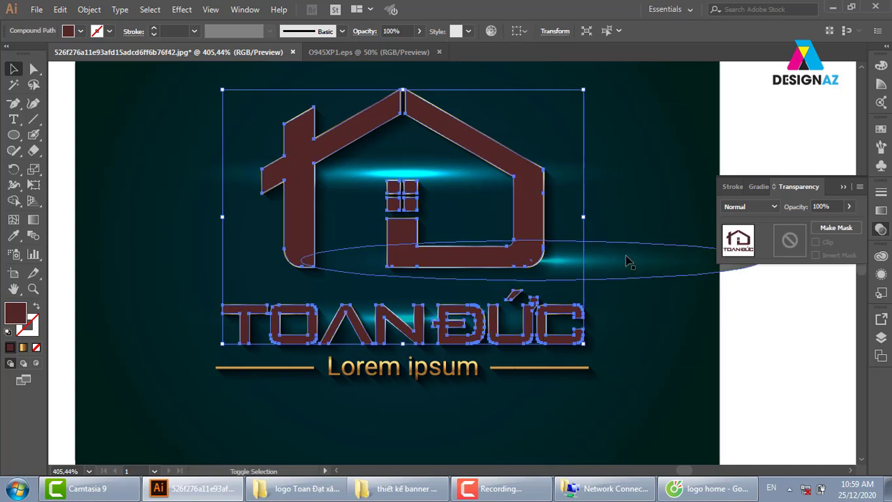
pyautogui.keyDown('shift'); pyautogui.click(626, 261); pyautogui.keyUp('shift')
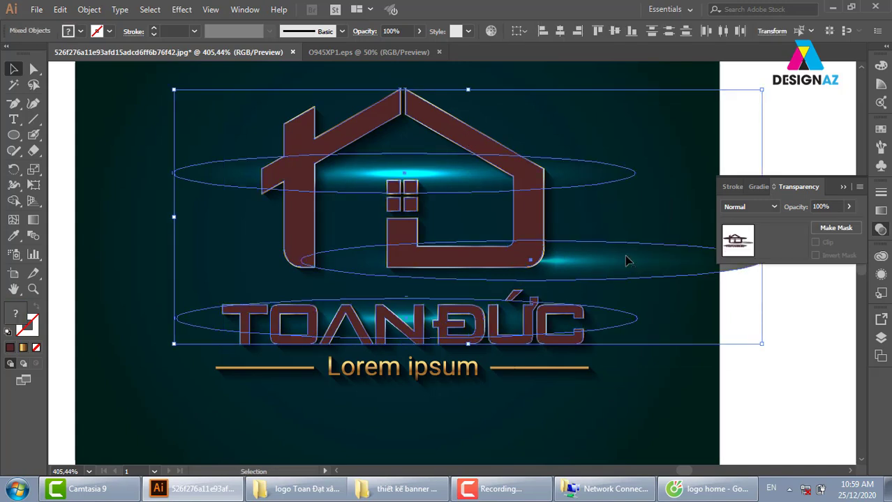
# Make a clipping mask from the logo copy and glows, then zoom back in on the gold logo.
pyautogui.rightClick(626, 261)
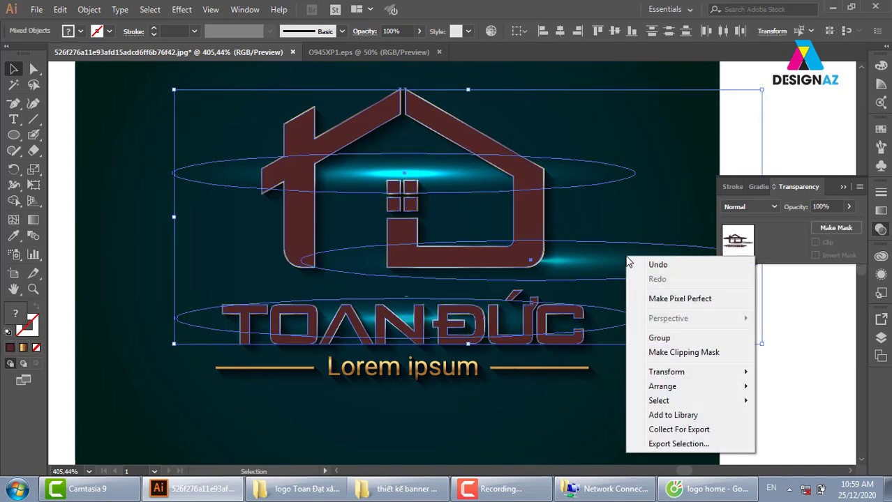
pyautogui.click(675, 354)
pyautogui.click(812, 397)
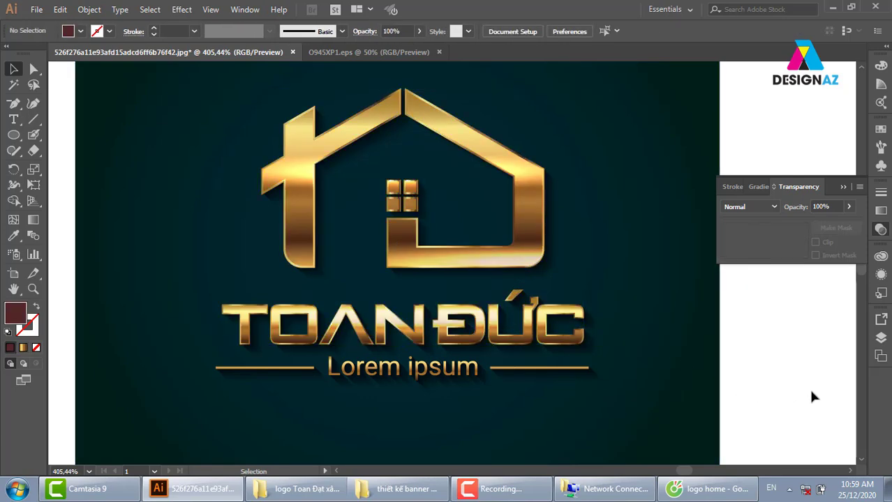
pyautogui.hotkey('ctrl', '-')
pyautogui.hotkey('ctrl', '-')
pyautogui.hotkey('ctrl', '-')
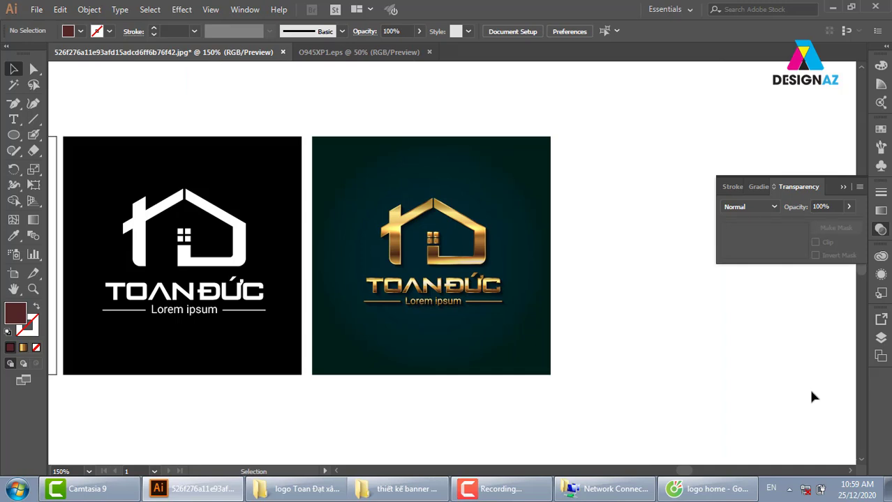
pyautogui.press('z')
pyautogui.moveTo(321, 123); pyautogui.dragTo(609, 372)
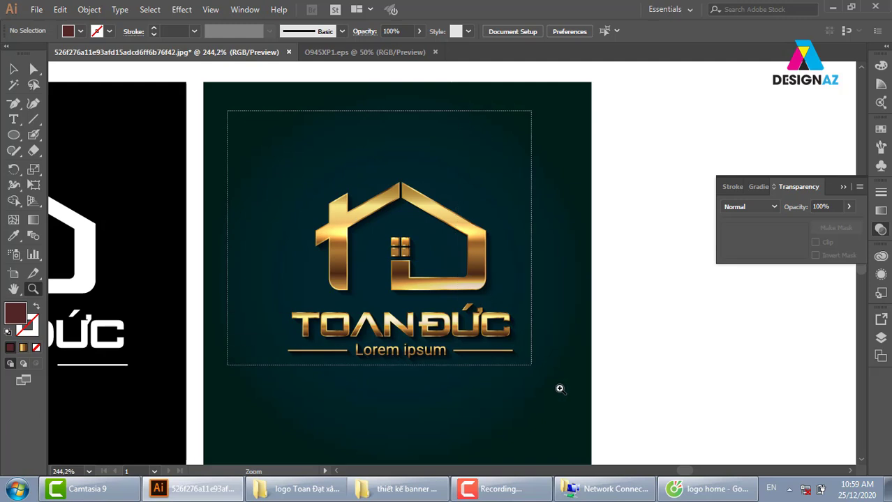
pyautogui.moveTo(225, 111); pyautogui.dragTo(561, 388)
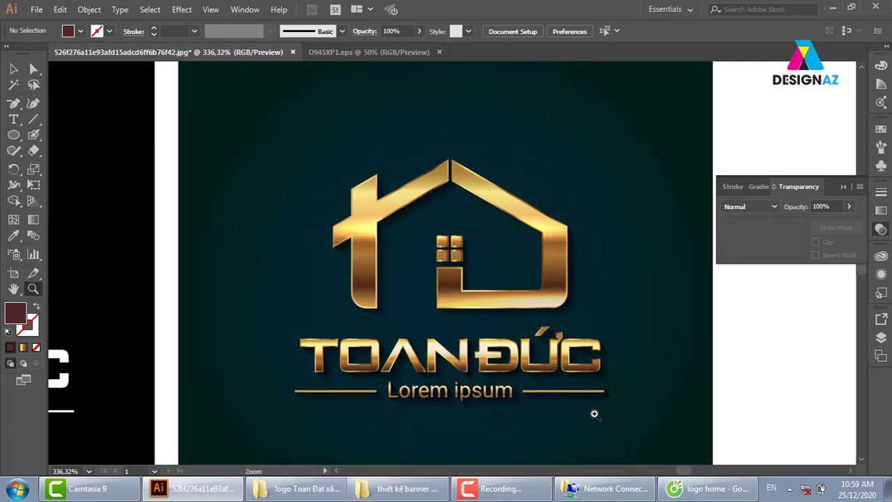
# Draw a small circle near the top-left and give it a two-stop gradient fill.
pyautogui.click(13, 135)
pyautogui.moveTo(218, 122); pyautogui.dragTo(265, 168)
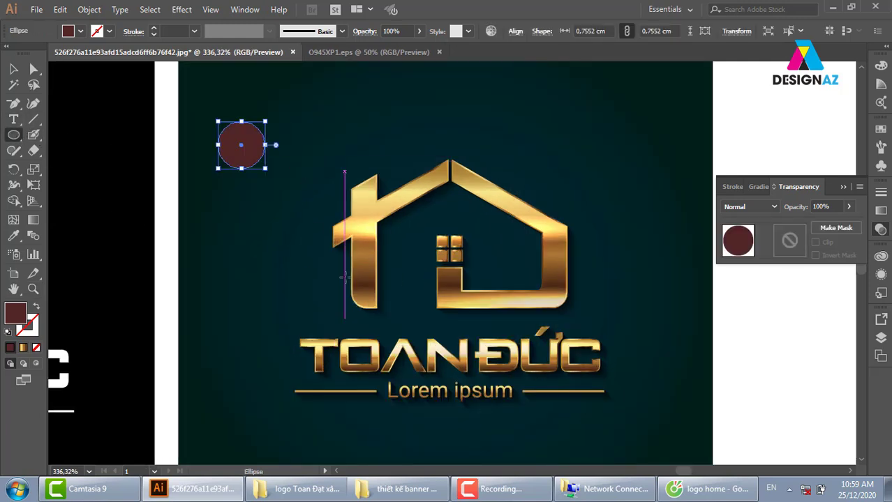
pyautogui.hotkey('ctrl', 'F9')
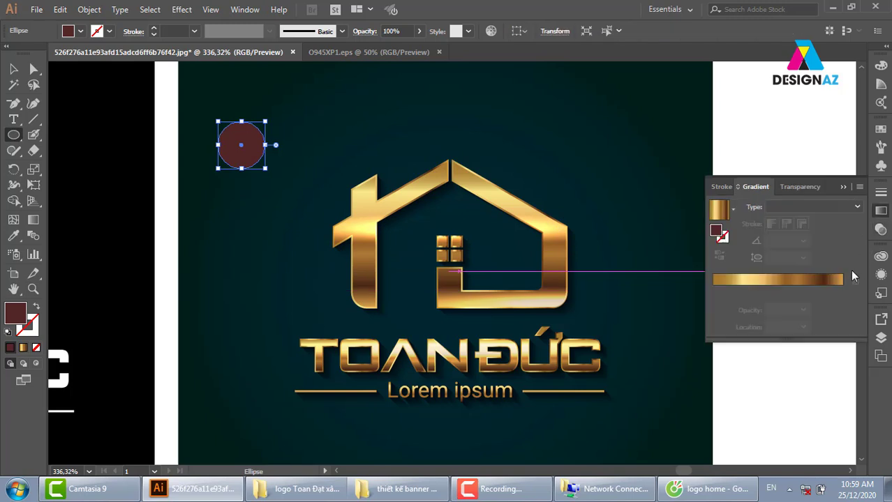
pyautogui.click(818, 281)
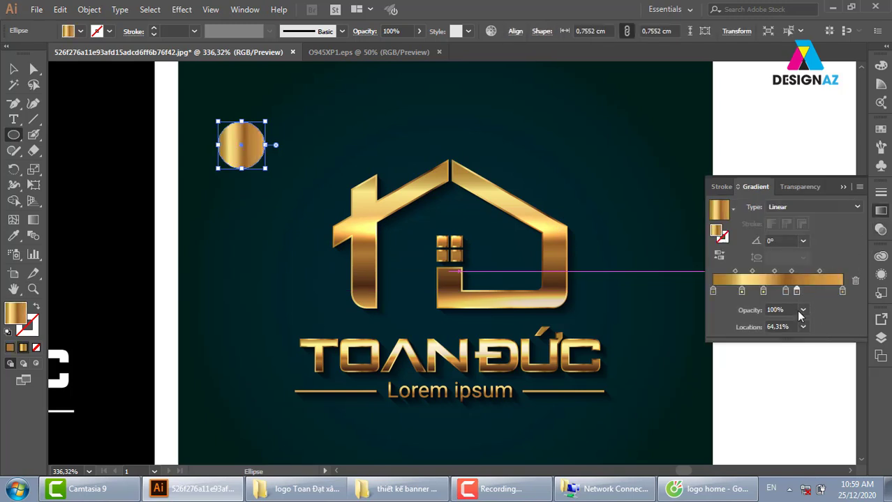
pyautogui.click(785, 292)
pyautogui.moveTo(785, 291)
pyautogui.mouseDown()
pyautogui.moveTo(781, 325)
pyautogui.moveTo(741, 321)
pyautogui.mouseUp()
# Set the stops to white and black, make the gradient radial and reversed, and flatten the circle.
pyautogui.doubleClick(841, 291)
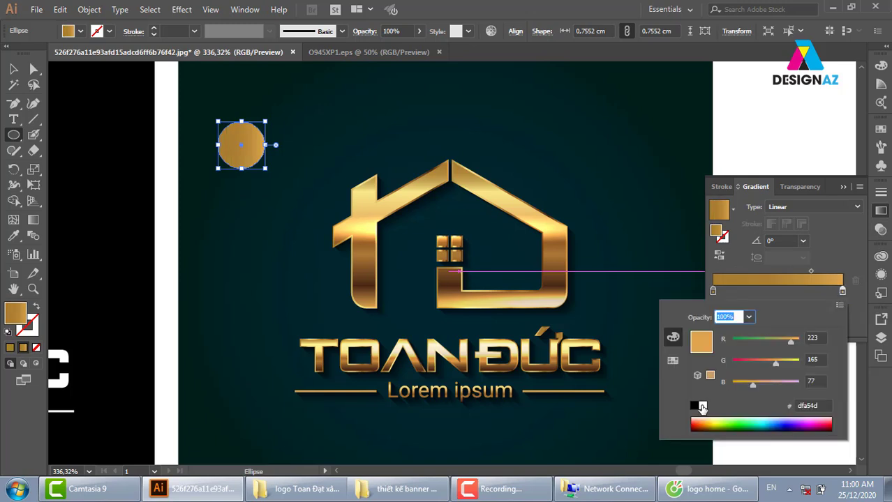
pyautogui.click(702, 405)
pyautogui.click(712, 291)
pyautogui.doubleClick(712, 291)
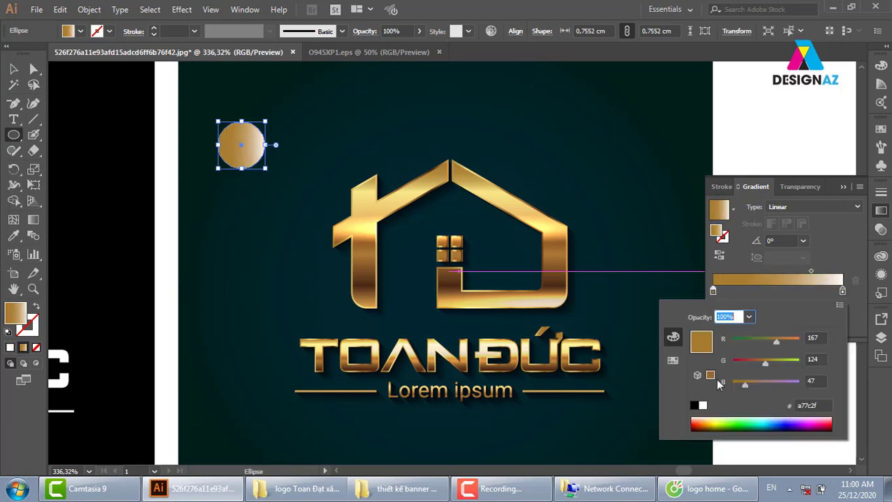
pyautogui.click(694, 405)
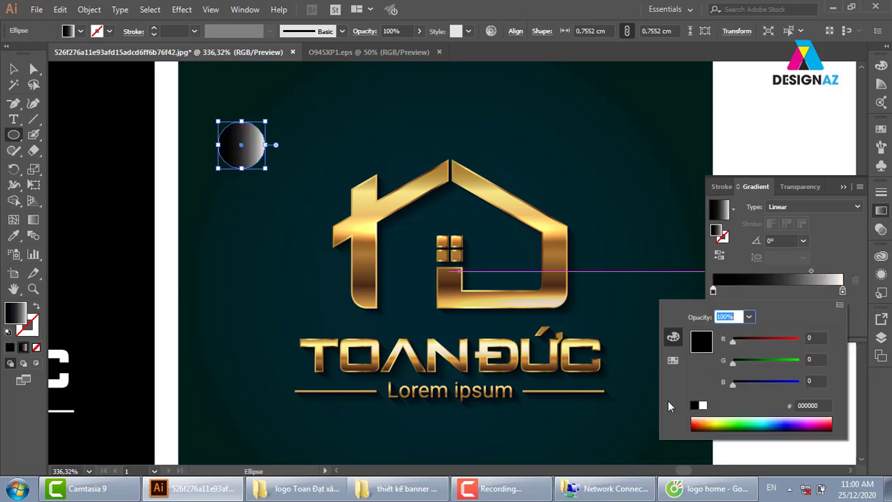
pyautogui.click(805, 207)
pyautogui.click(802, 234)
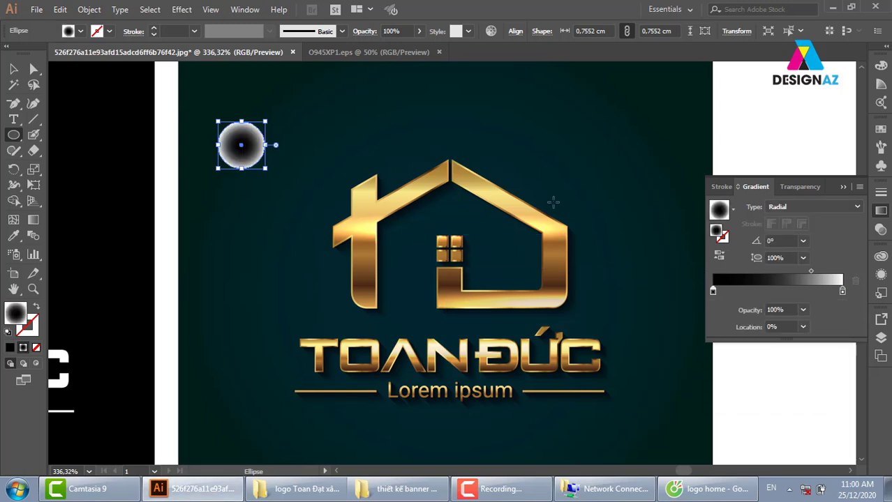
pyautogui.click(720, 258)
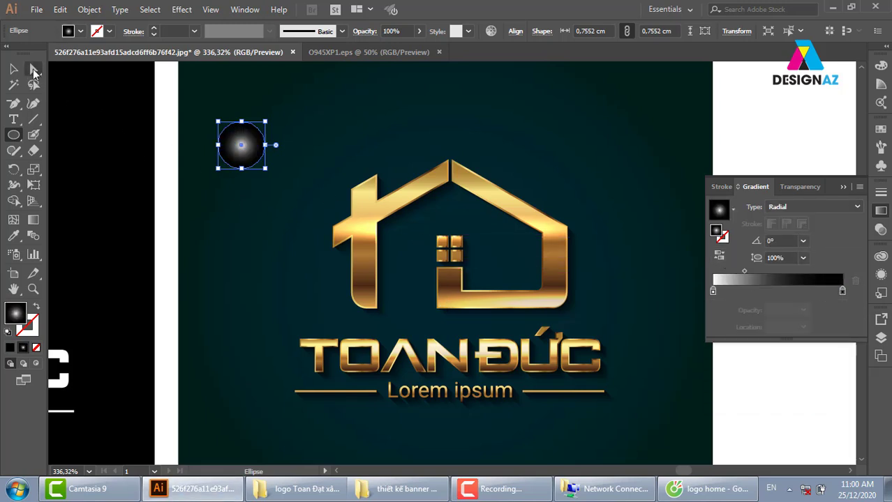
pyautogui.click(34, 69)
pyautogui.click(13, 70)
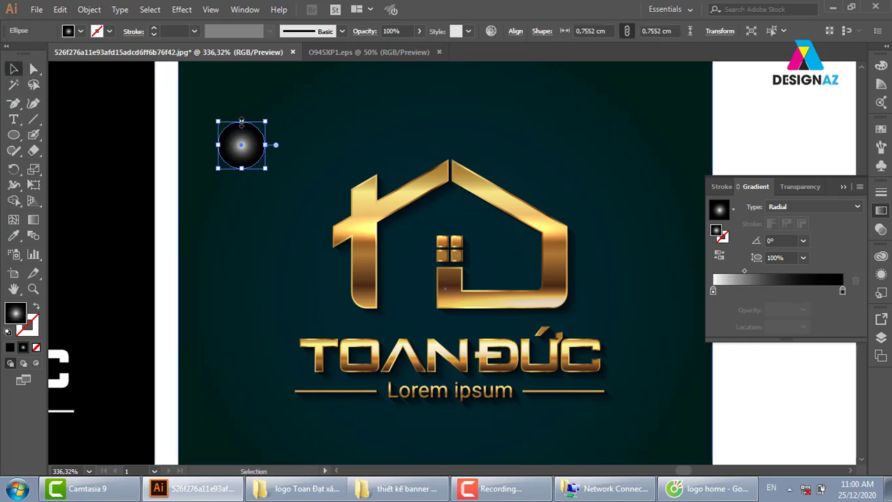
pyautogui.moveTo(241, 121)
pyautogui.mouseDown()
pyautogui.moveTo(241, 161)
pyautogui.moveTo(415, 172)
pyautogui.mouseUp()
# Rotate the thin streak about 29° and lay it along the left roof slope's top edge.
pyautogui.press('z')
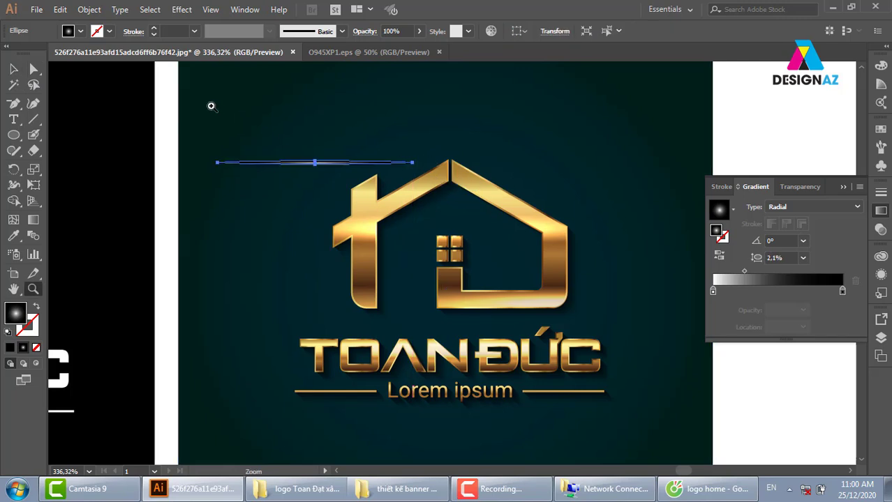
pyautogui.moveTo(212, 106); pyautogui.dragTo(548, 259)
pyautogui.moveTo(438, 299); pyautogui.dragTo(462, 236)
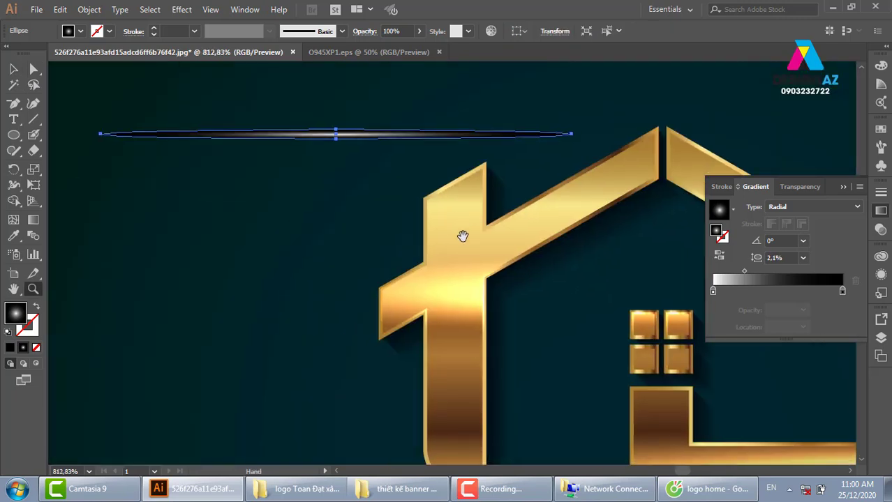
pyautogui.click(12, 70)
pyautogui.moveTo(383, 146); pyautogui.dragTo(508, 231)
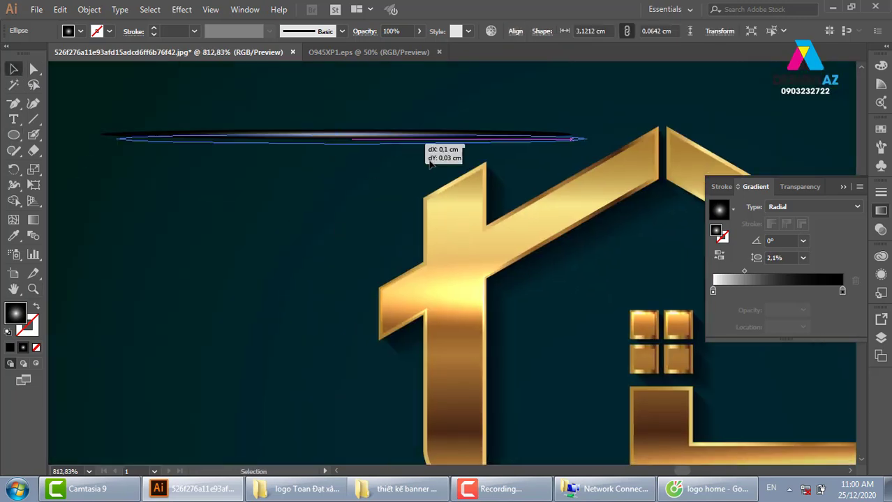
pyautogui.moveTo(542, 266)
pyautogui.mouseDown()
pyautogui.moveTo(385, 243)
pyautogui.moveTo(486, 277)
pyautogui.mouseUp()
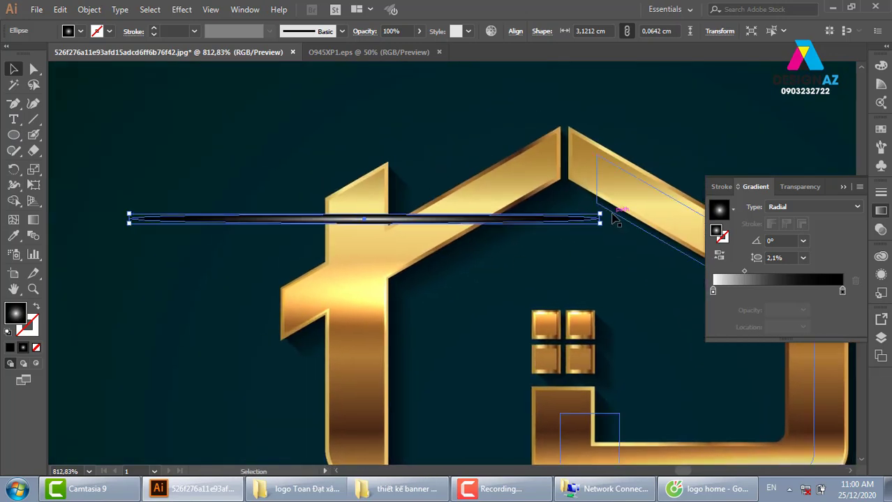
pyautogui.moveTo(604, 210); pyautogui.dragTo(550, 109)
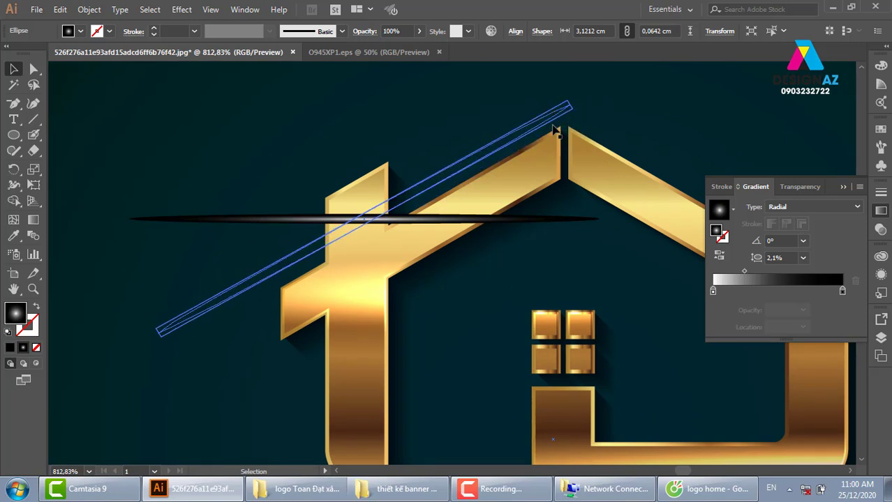
pyautogui.moveTo(415, 193)
pyautogui.mouseDown()
pyautogui.moveTo(455, 187)
pyautogui.moveTo(460, 196)
pyautogui.mouseUp()
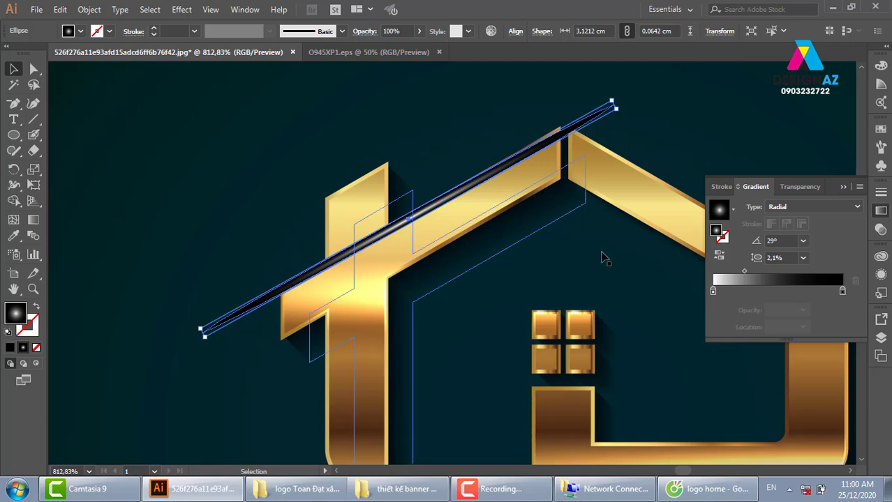
pyautogui.click(880, 229)
# Set the roof streak's blend mode to Color Dodge so it glows.
pyautogui.click(767, 207)
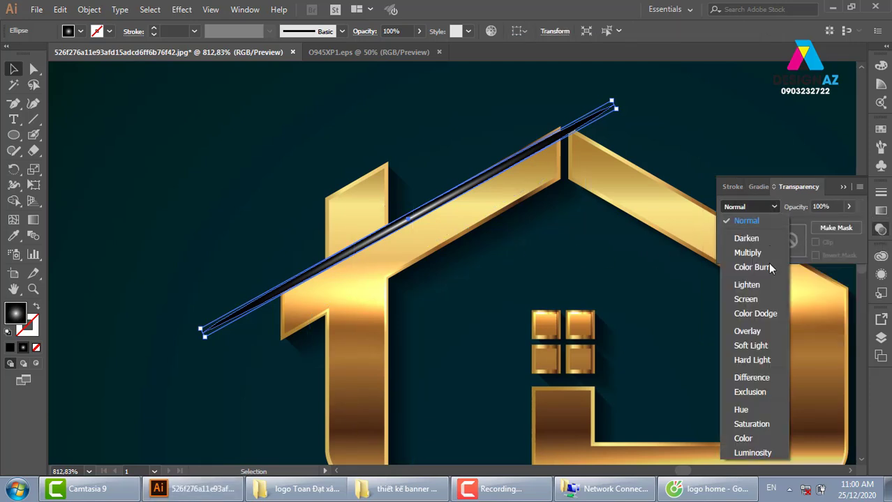
pyautogui.click(778, 313)
pyautogui.click(690, 346)
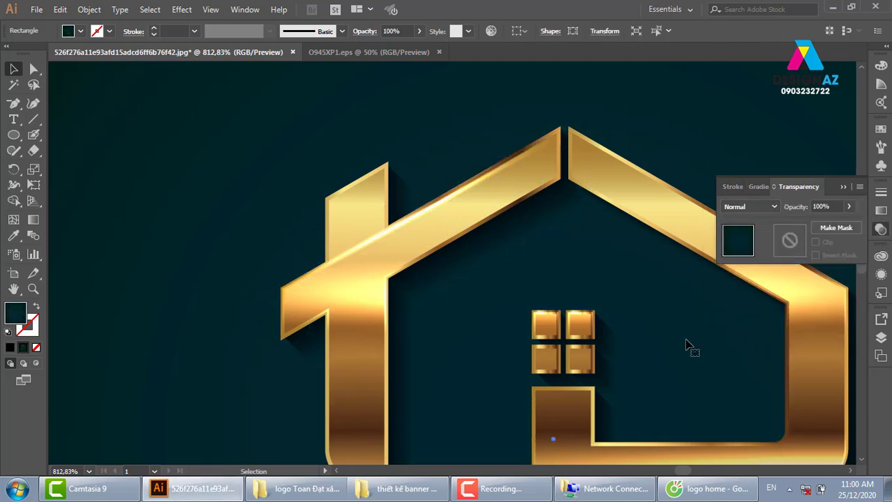
# Slim the streak to about 0.045 cm high and move it onto the roof edge.
pyautogui.click(481, 196)
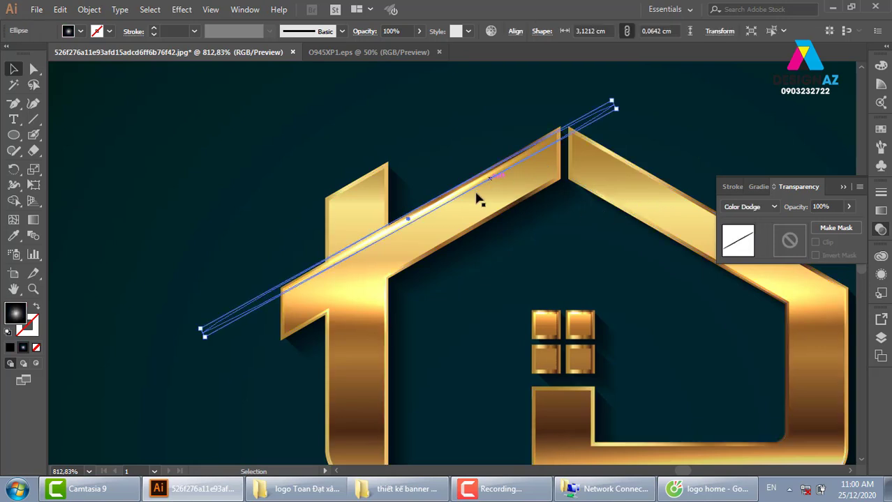
pyautogui.press('z')
pyautogui.moveTo(343, 175); pyautogui.dragTo(487, 268)
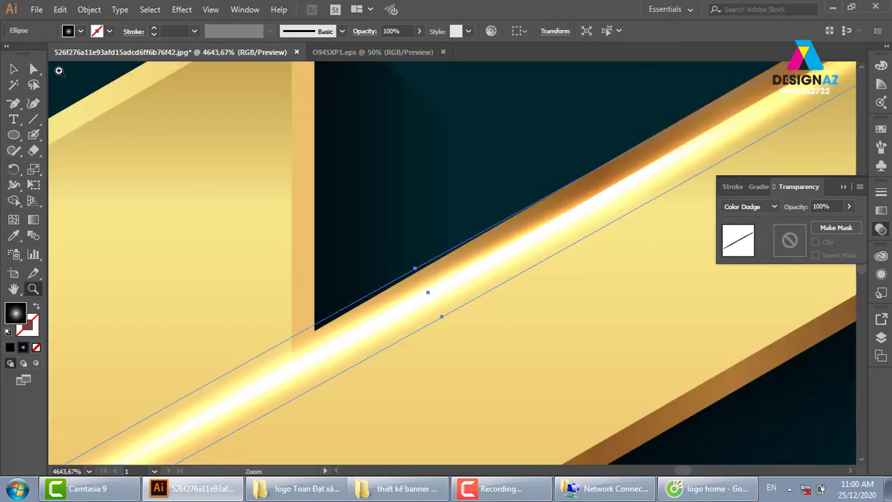
pyautogui.press('a')
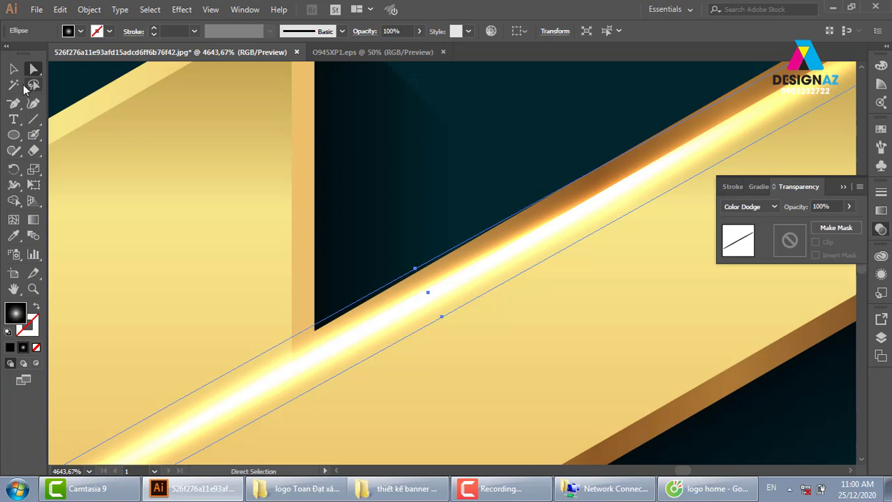
pyautogui.press('v')
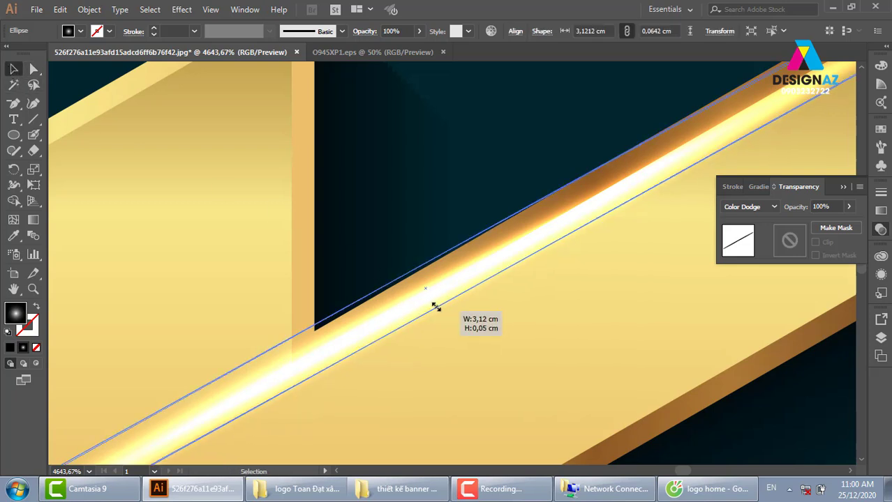
pyautogui.moveTo(441, 320); pyautogui.dragTo(434, 303)
pyautogui.moveTo(446, 258); pyautogui.dragTo(455, 272)
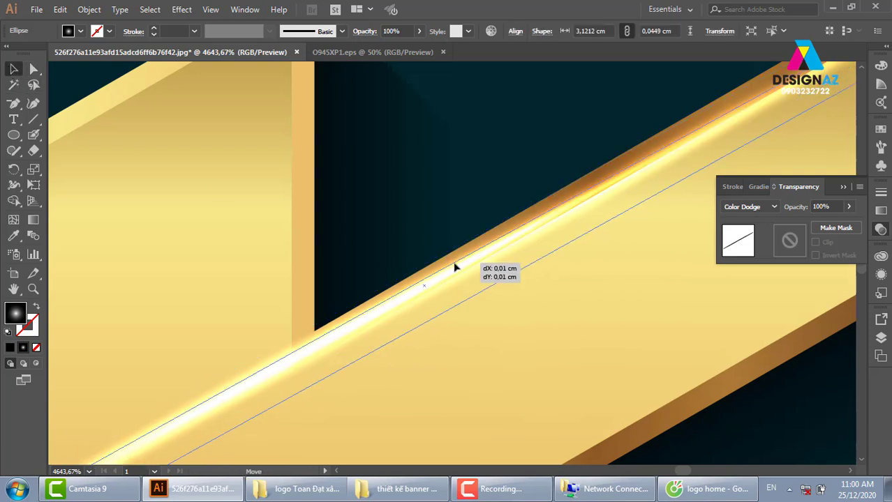
# Fine-tune the streak's position along the left roof edge with the whole house in view.
pyautogui.hotkey('ctrl', '-')
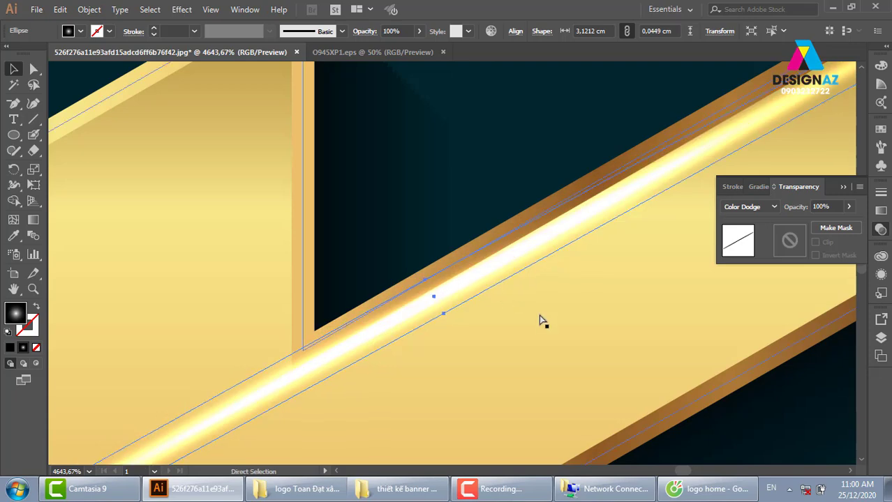
pyautogui.press('a')
pyautogui.hotkey('ctrl', '-')
pyautogui.hotkey('ctrl', '-')
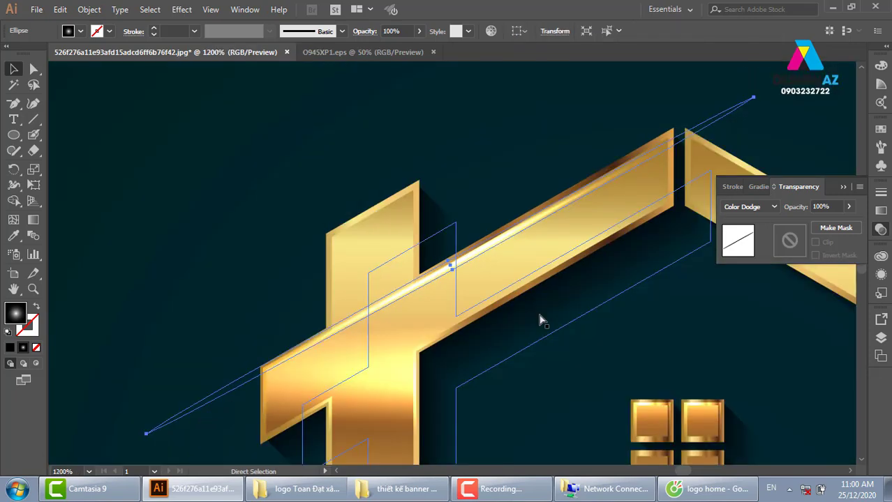
pyautogui.click(654, 297)
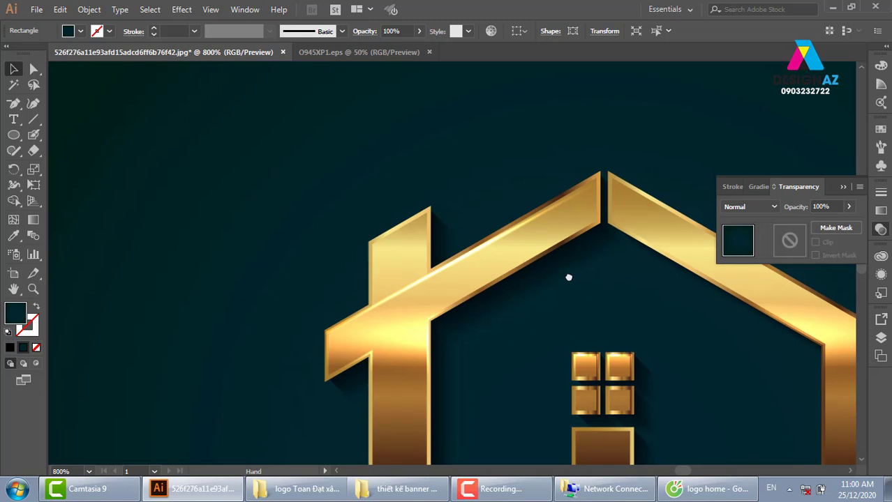
pyautogui.moveTo(566, 277); pyautogui.dragTo(480, 240)
pyautogui.moveTo(425, 219); pyautogui.dragTo(464, 241)
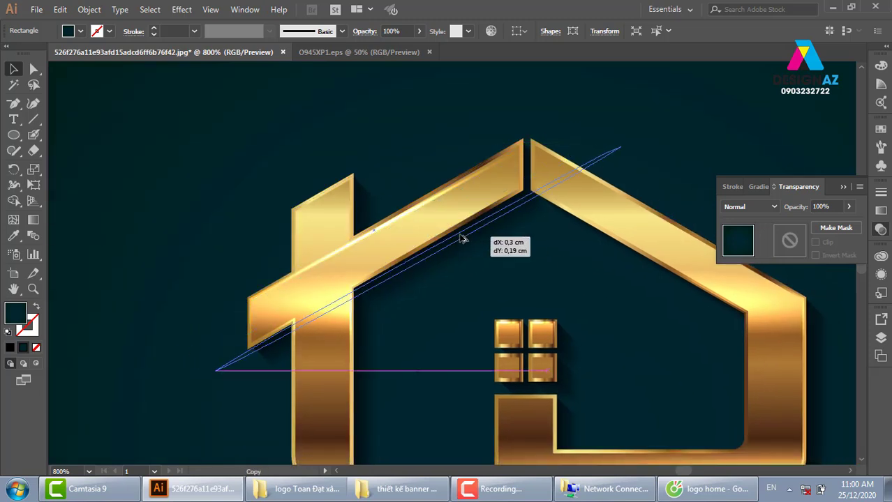
# Duplicate the glowing roof streak lower on the house and rotate the copy upright.
pyautogui.click(672, 147)
pyautogui.hotkey('ctrl', '-')
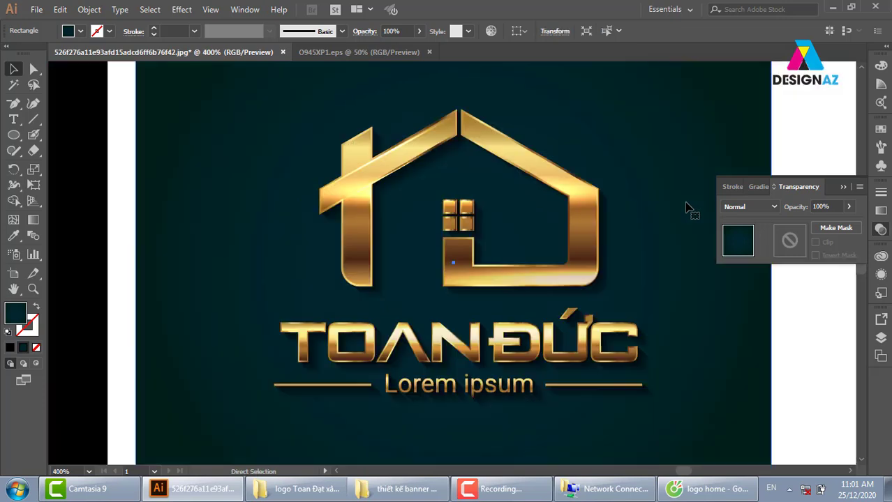
pyautogui.click(418, 159)
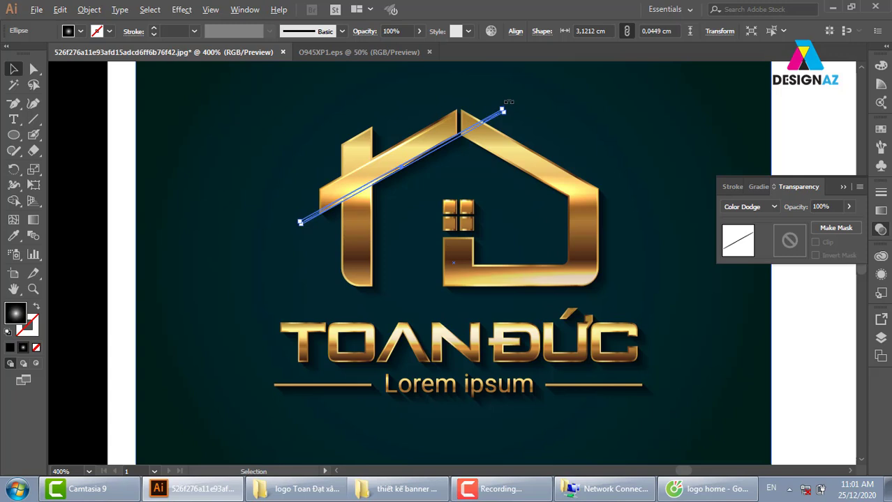
pyautogui.moveTo(507, 102); pyautogui.dragTo(513, 113)
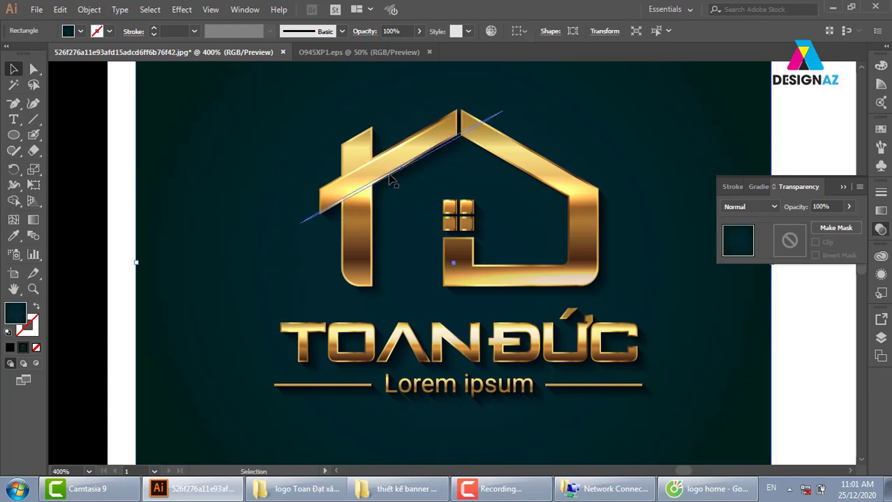
pyautogui.moveTo(391, 180); pyautogui.dragTo(419, 223)
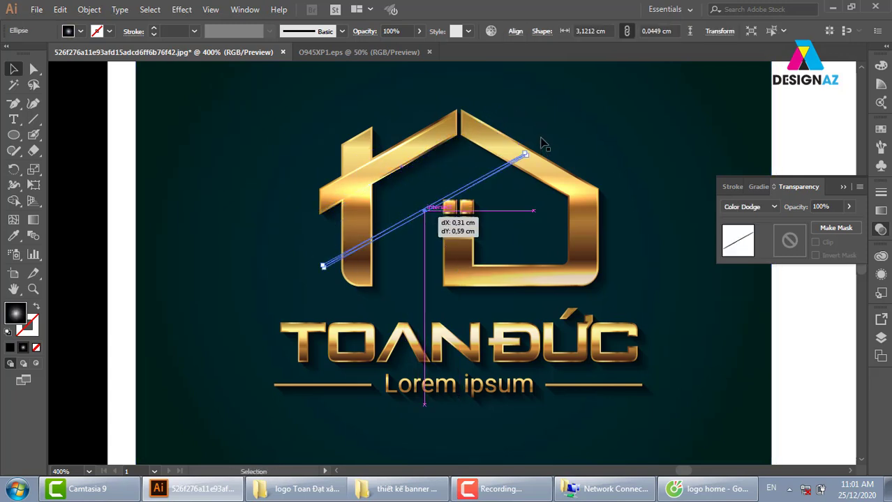
pyautogui.moveTo(537, 150); pyautogui.dragTo(427, 287)
# Move the upright streak left and place a copy along the left post's edge.
pyautogui.click(712, 182)
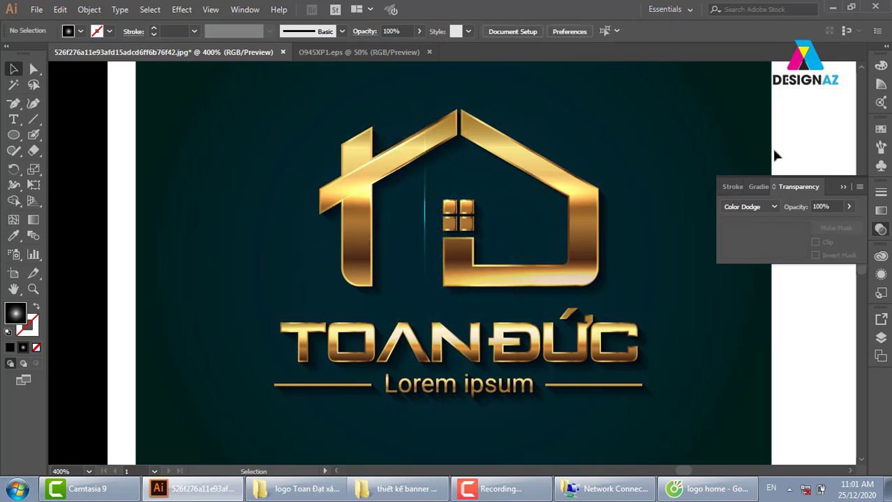
pyautogui.moveTo(425, 228); pyautogui.dragTo(372, 230)
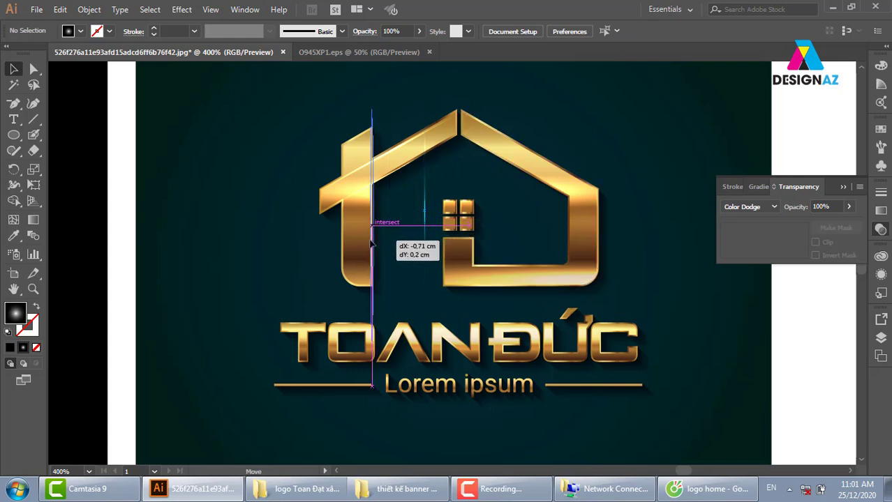
pyautogui.click(805, 133)
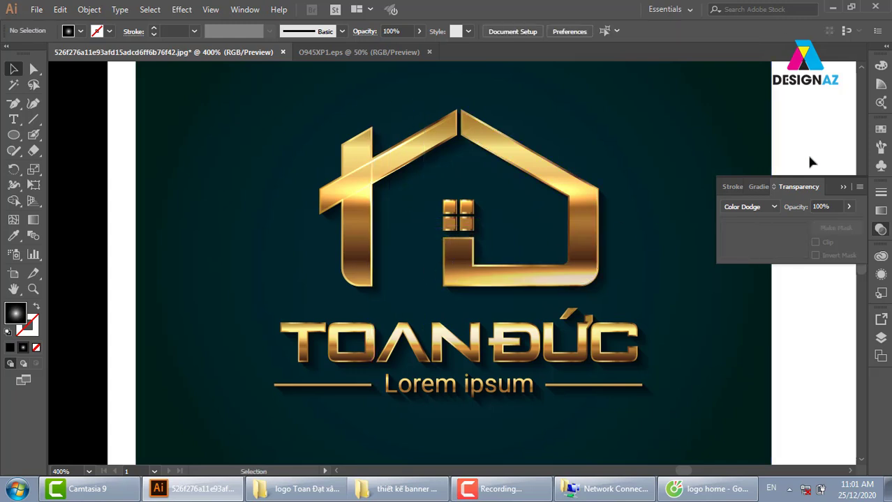
pyautogui.moveTo(373, 222); pyautogui.dragTo(344, 230)
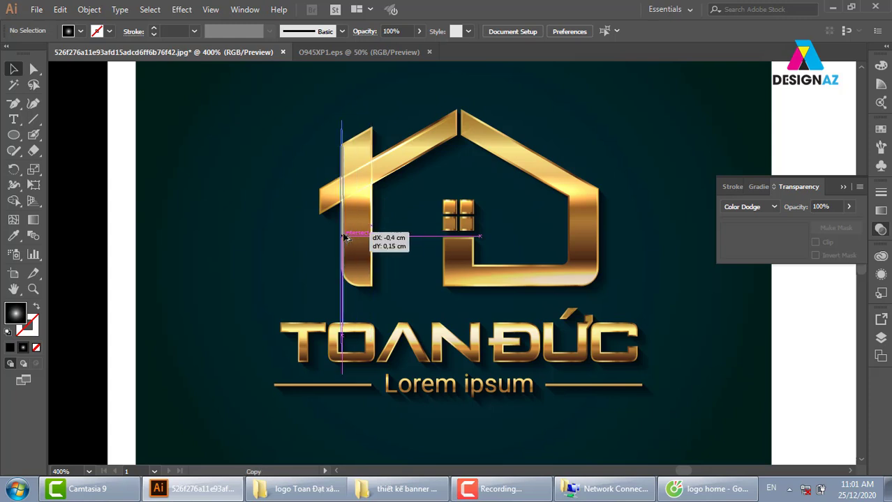
pyautogui.click(790, 138)
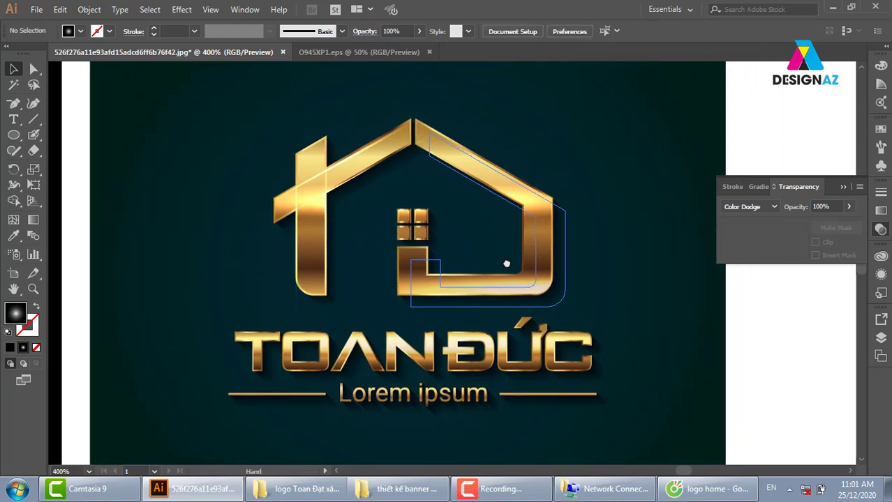
pyautogui.moveTo(616, 243); pyautogui.dragTo(471, 279)
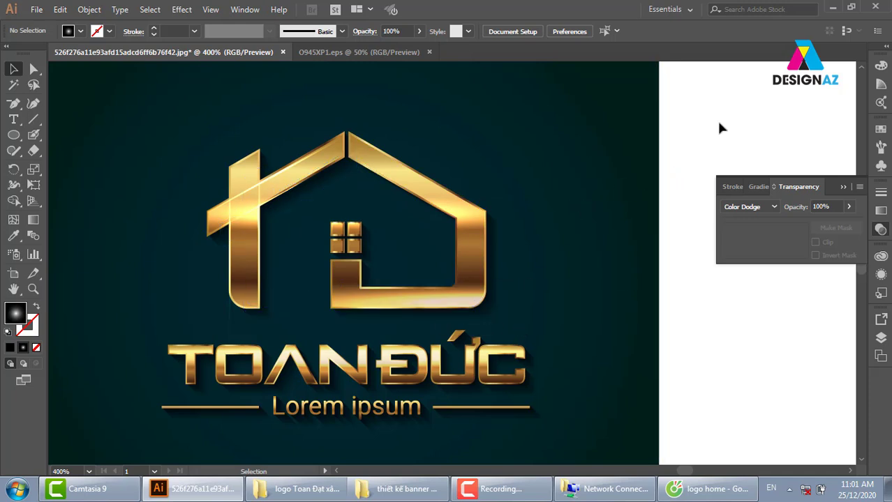
pyautogui.hotkey('ctrl', '-')
pyautogui.hotkey('ctrl', '-')
pyautogui.hotkey('ctrl', '-')
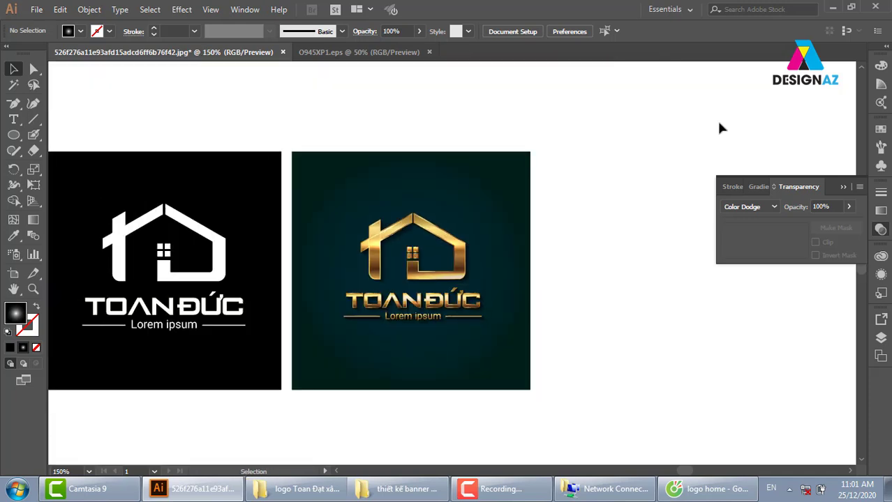
pyautogui.press('z')
pyautogui.moveTo(300, 125)
pyautogui.mouseDown()
pyautogui.moveTo(535, 382)
pyautogui.moveTo(570, 350)
pyautogui.mouseUp()
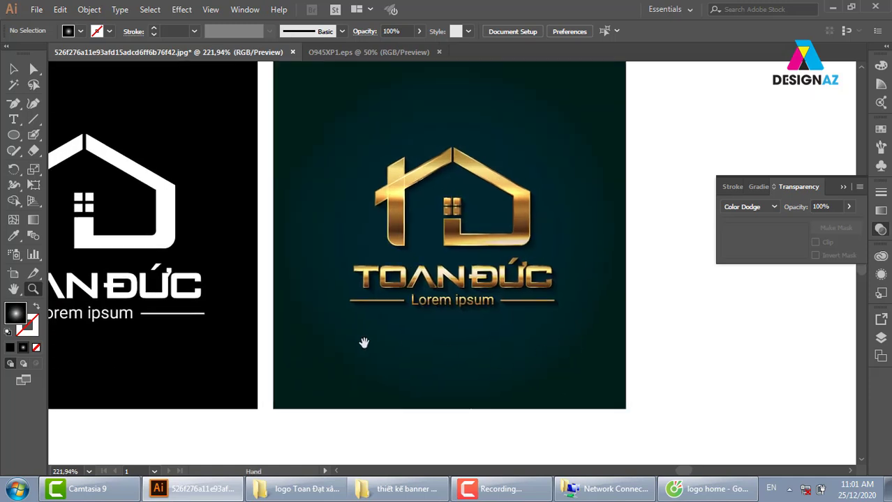
pyautogui.moveTo(362, 343); pyautogui.dragTo(525, 353)
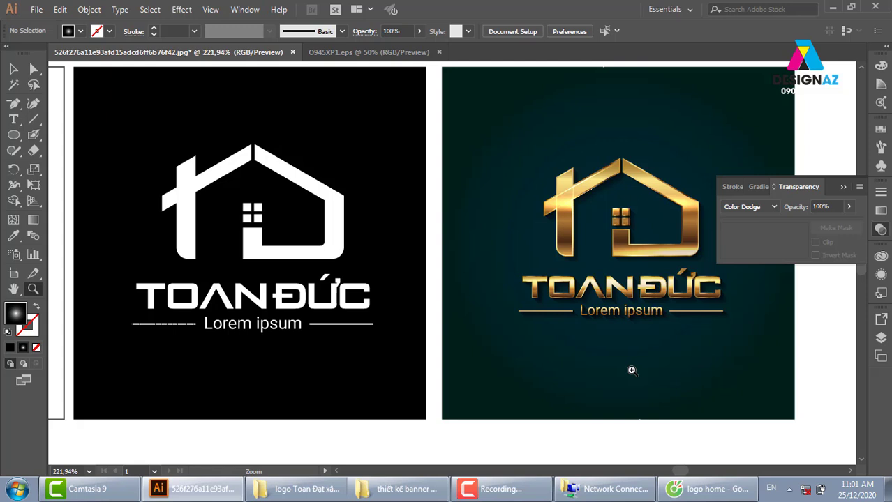
# Zoom out and pan to show the red, yellow, gray, black, white-on-black and gold-on-teal logo variants.
pyautogui.hotkey('ctrl', '-')
pyautogui.hotkey('ctrl', '-')
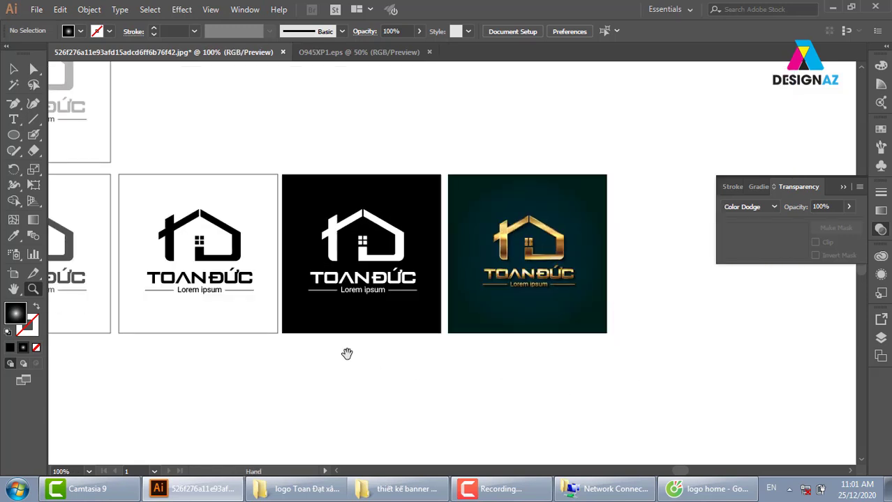
pyautogui.moveTo(346, 354); pyautogui.dragTo(593, 339)
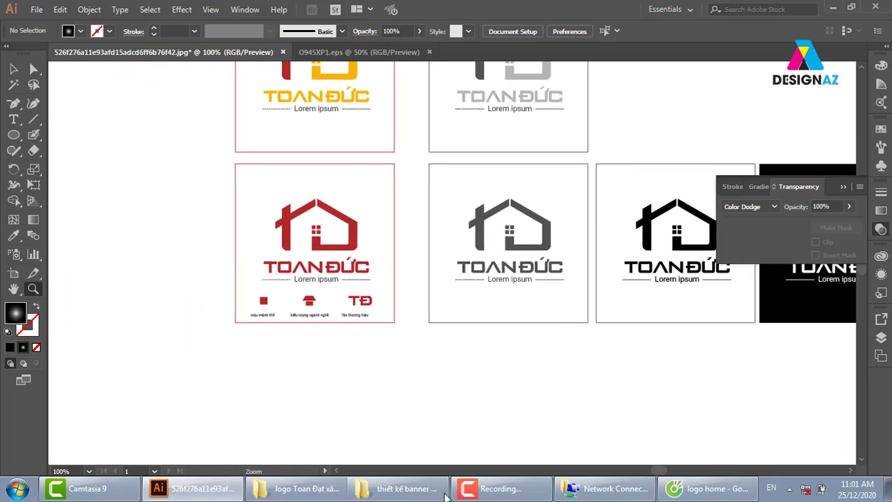
# Open the 'Your Logo Here' smart object (Logo Design2.psb) from the Layers panel.
pyautogui.click(505, 490)
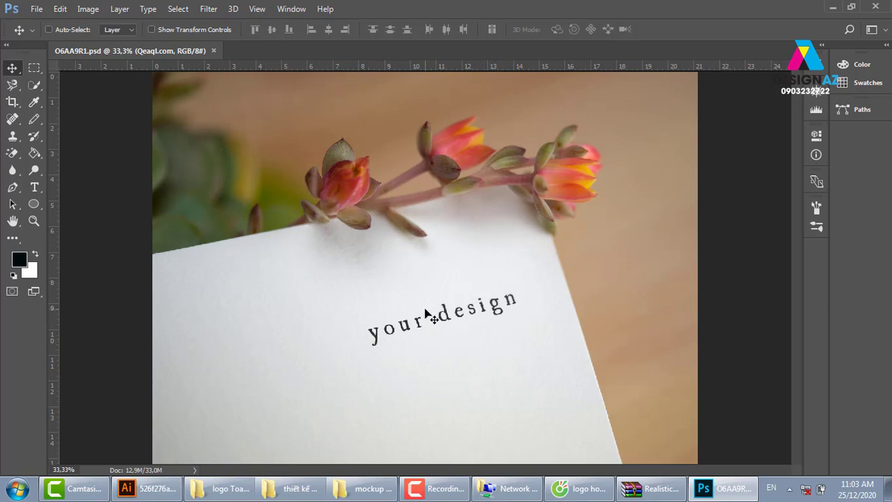
pyautogui.press('F7')
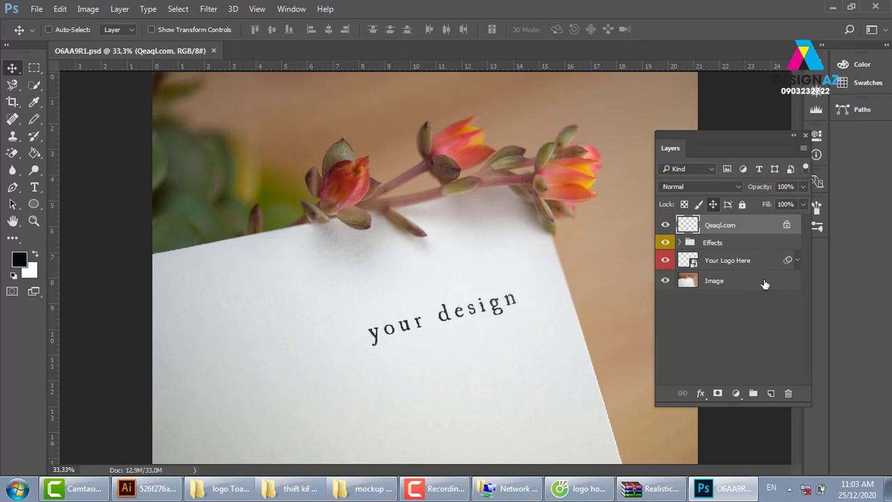
pyautogui.click(745, 263)
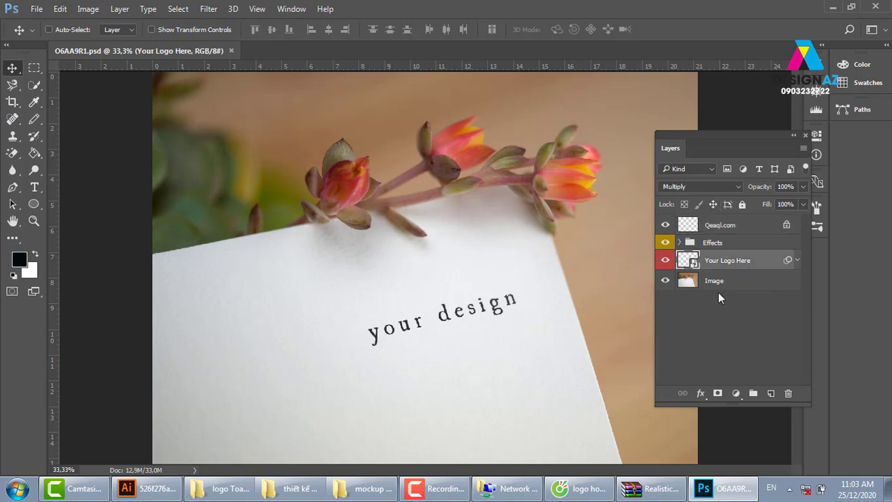
pyautogui.doubleClick(688, 260)
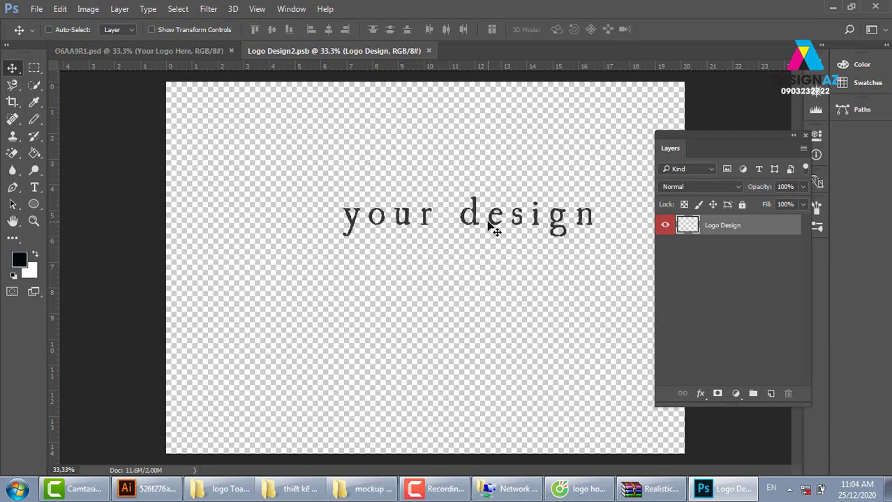
# Marquee-select the red TOAN ĐỨC logo in Illustrator and drag it over to Photoshop.
pyautogui.click(165, 482)
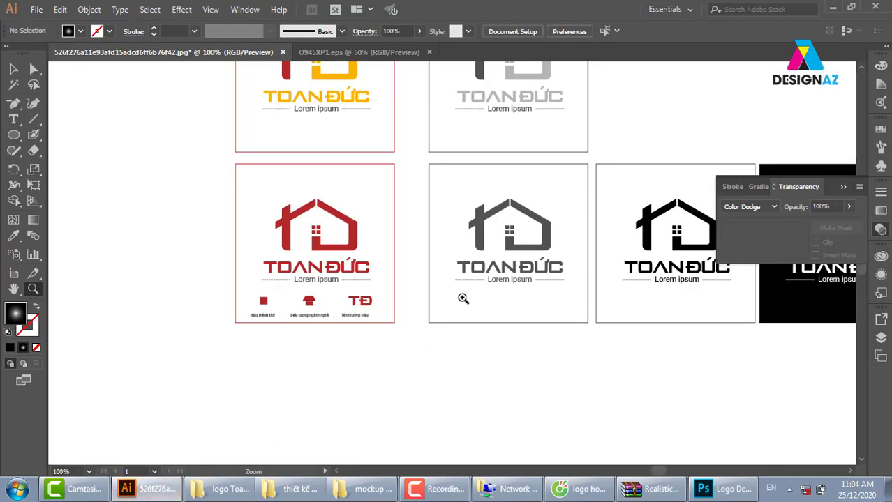
pyautogui.moveTo(462, 299); pyautogui.dragTo(466, 308)
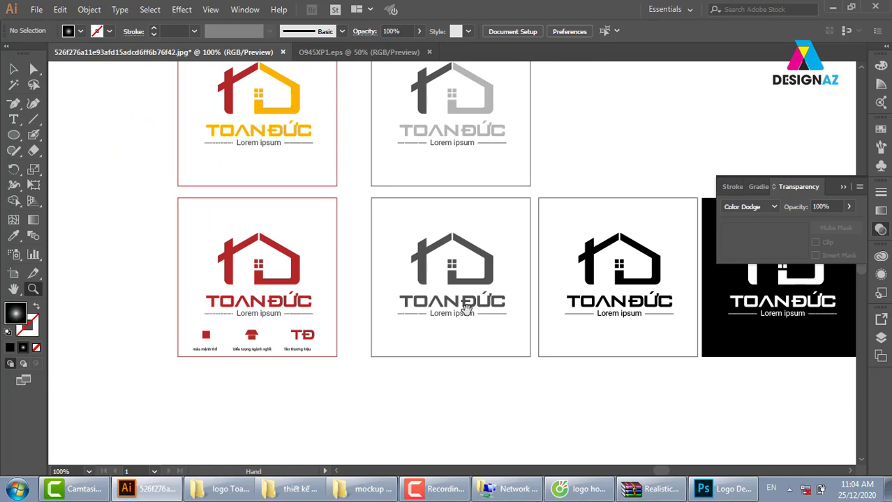
pyautogui.click(14, 68)
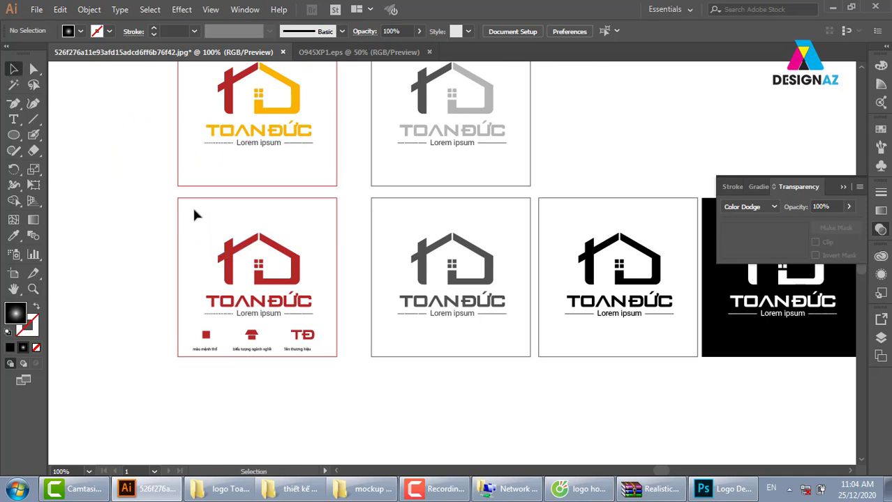
pyautogui.moveTo(192, 212); pyautogui.dragTo(325, 324)
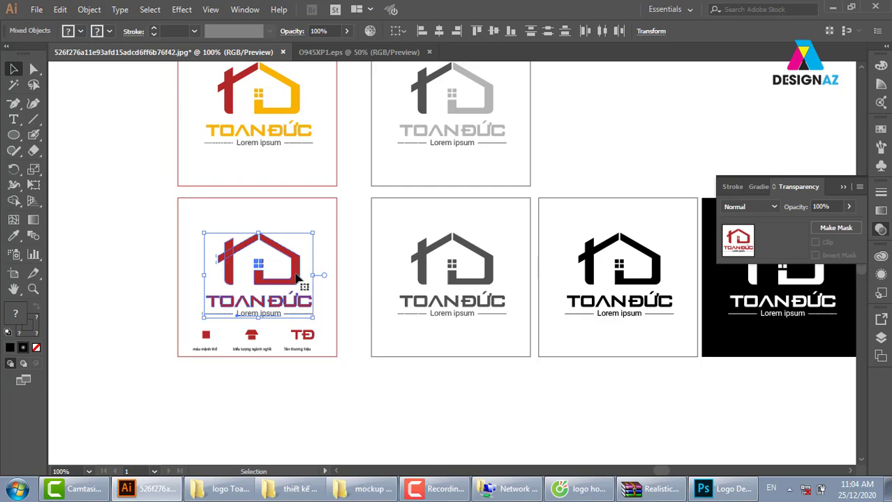
pyautogui.moveTo(296, 277)
pyautogui.mouseDown()
pyautogui.moveTo(715, 490)
pyautogui.moveTo(573, 405)
pyautogui.moveTo(481, 204)
pyautogui.mouseUp()
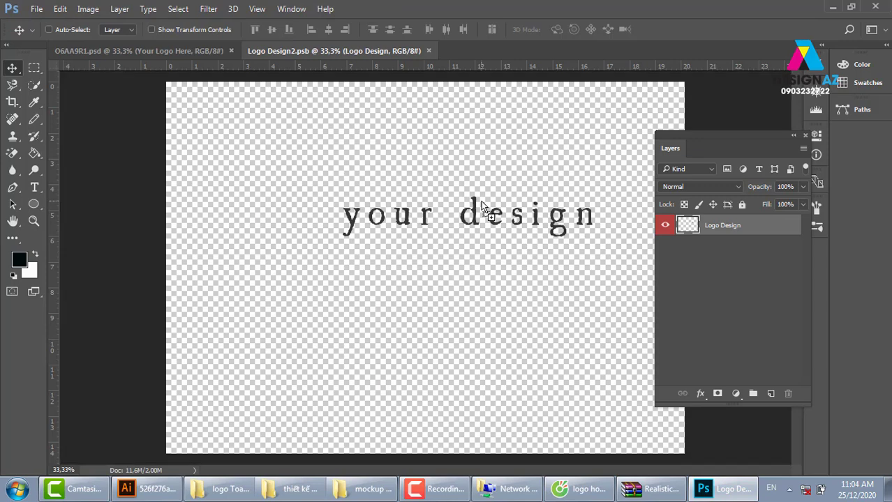
# Place and position the red logo, delete the 'your design' Logo Design layer, and view the mockup.
pyautogui.moveTo(482, 202); pyautogui.dragTo(482, 202)
pyautogui.press('Return')
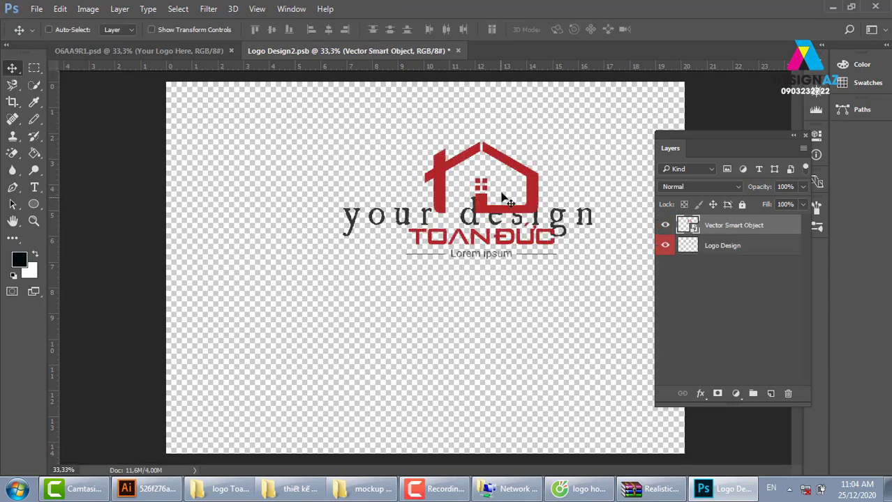
pyautogui.moveTo(533, 189); pyautogui.dragTo(514, 204)
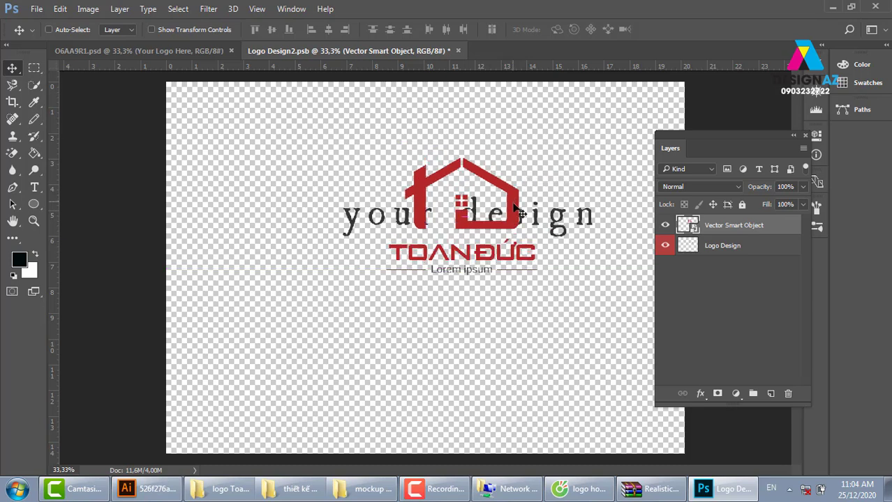
pyautogui.click(765, 248)
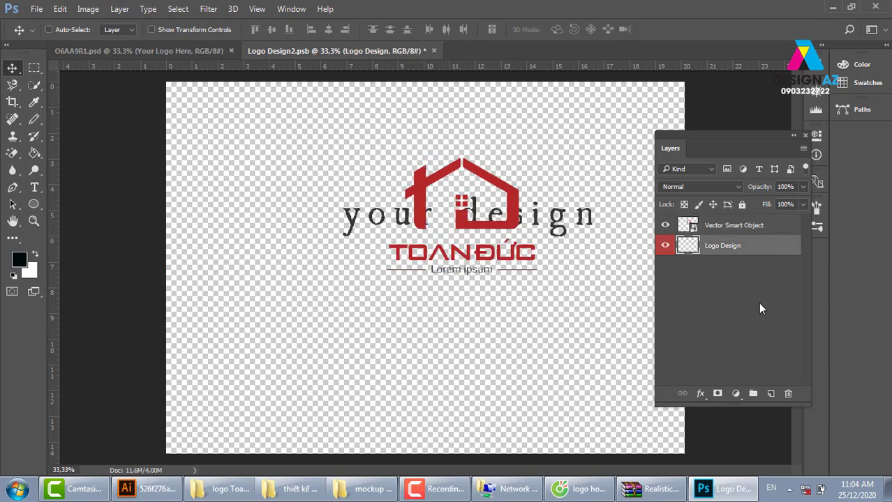
pyautogui.click(788, 395)
pyautogui.click(421, 189)
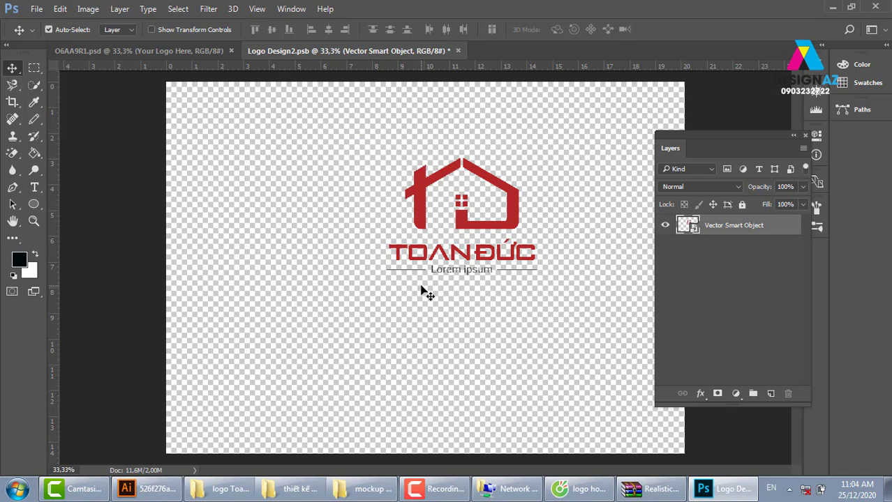
pyautogui.click(139, 51)
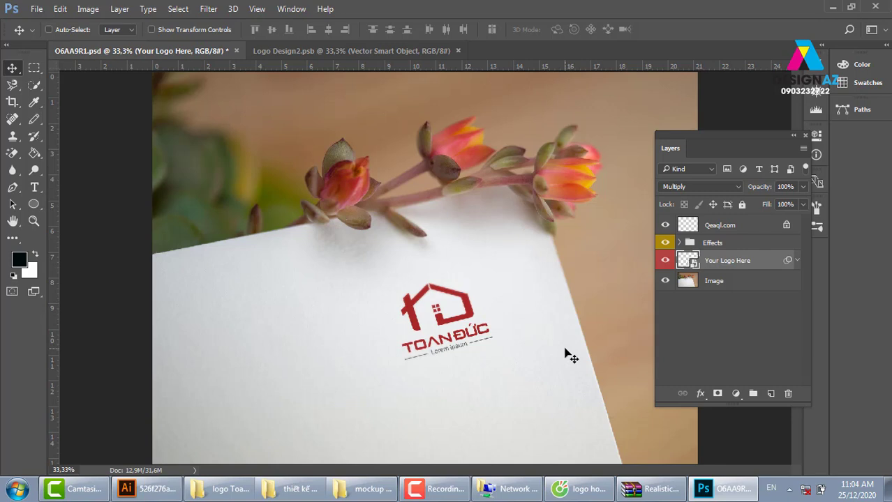
# Zoom in to inspect the red logo on the paper, then zoom back out.
pyautogui.hotkey('ctrl', '+')
pyautogui.moveTo(543, 342); pyautogui.dragTo(530, 201)
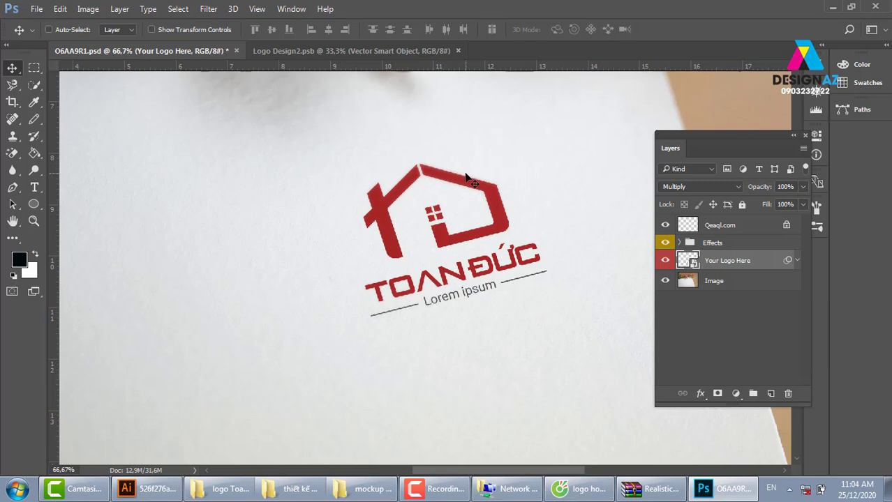
pyautogui.hotkey('ctrl', '-')
pyautogui.hotkey('ctrl', '-')
pyautogui.hotkey('ctrl', '-')
# Nudge the logo up and right in Logo Design2.psb, save, and return to Illustrator.
pyautogui.click(377, 51)
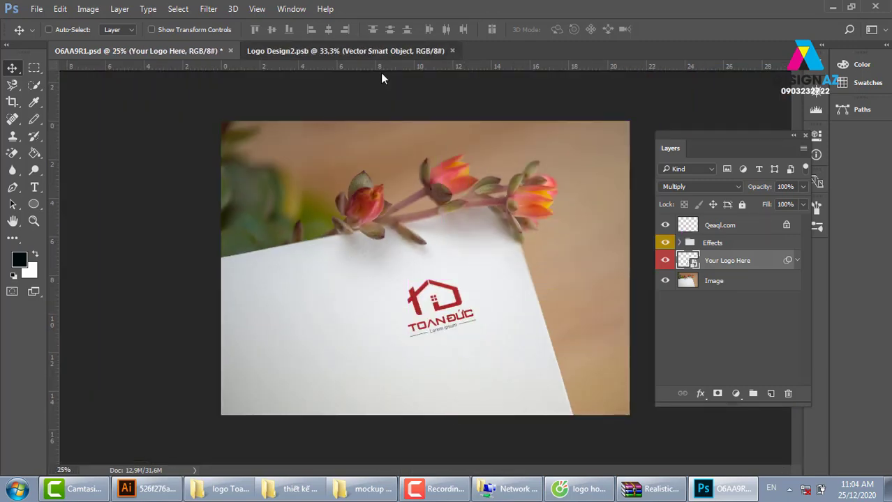
pyautogui.moveTo(493, 201); pyautogui.dragTo(523, 175)
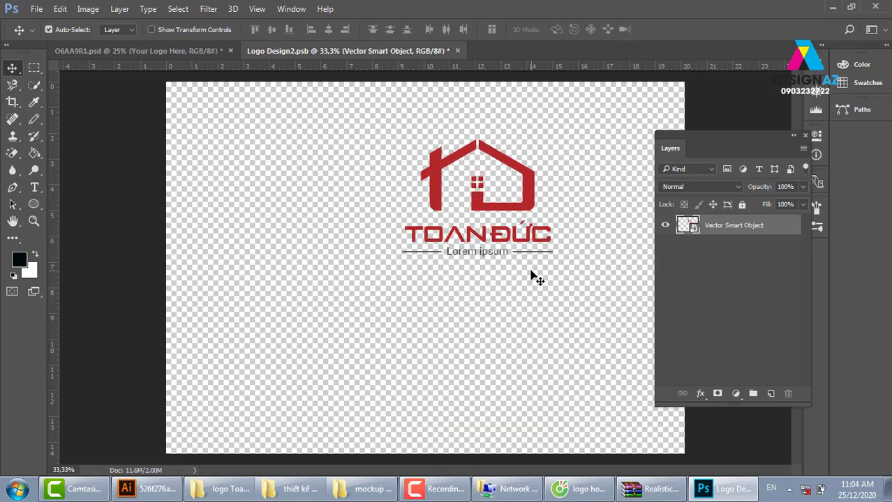
pyautogui.hotkey('ctrl', 's')
pyautogui.click(139, 51)
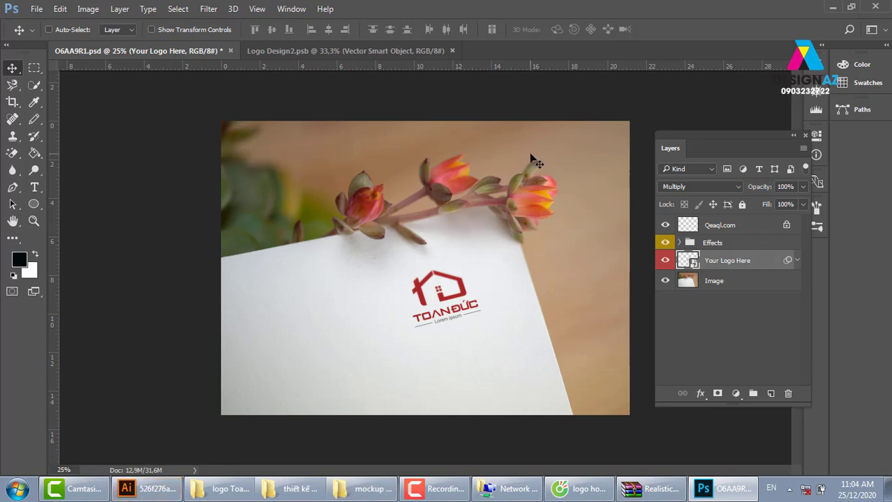
pyautogui.click(178, 488)
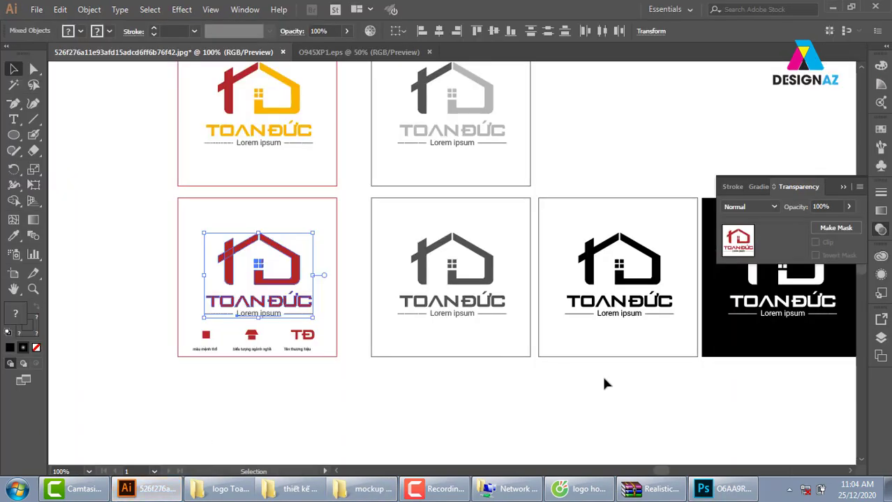
# Move Artboard 2 onto the black logo tile and add artboards around the white-on-black and gold tiles.
pyautogui.moveTo(814, 398); pyautogui.dragTo(698, 283)
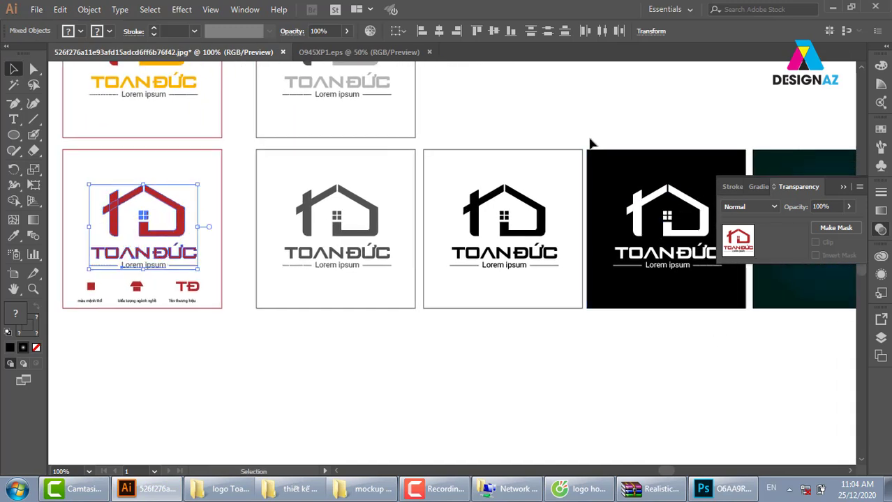
pyautogui.click(589, 143)
pyautogui.moveTo(176, 231); pyautogui.dragTo(258, 203)
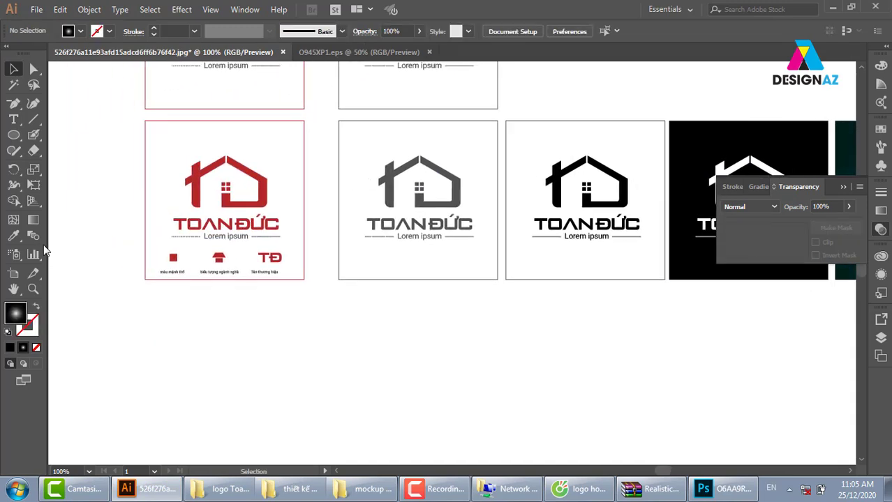
pyautogui.click(14, 274)
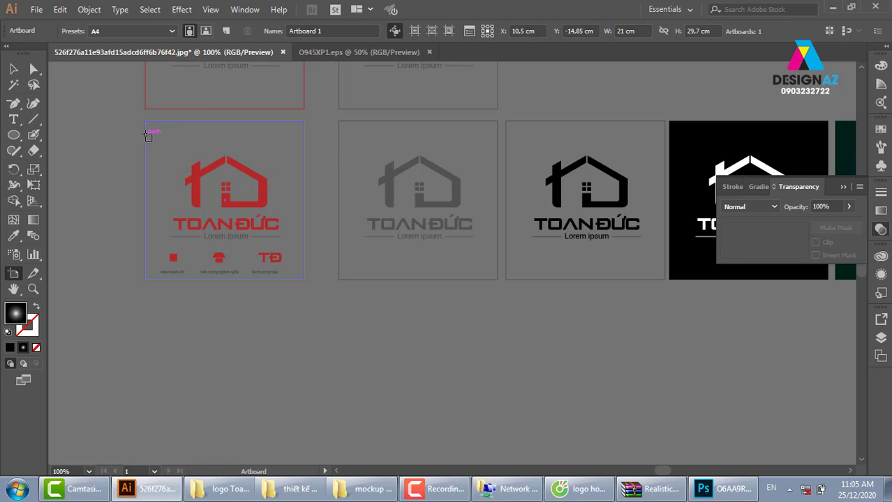
pyautogui.click(147, 137)
pyautogui.click(365, 132)
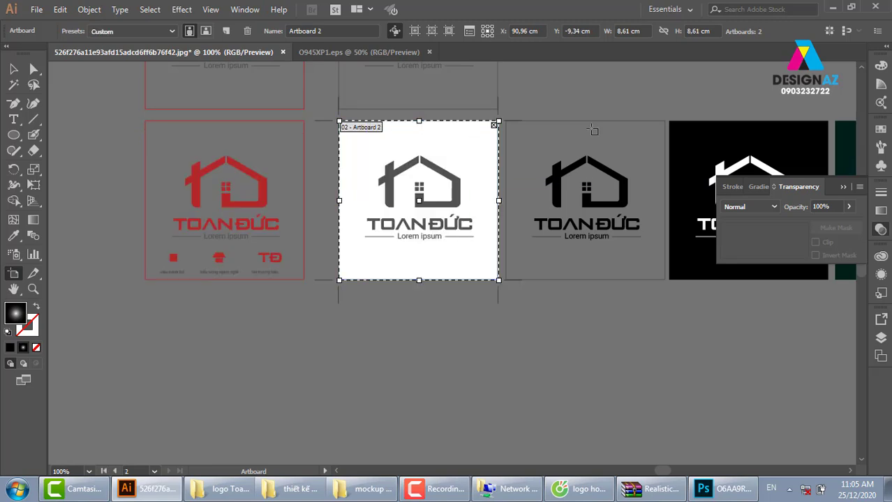
pyautogui.moveTo(593, 131); pyautogui.dragTo(694, 133)
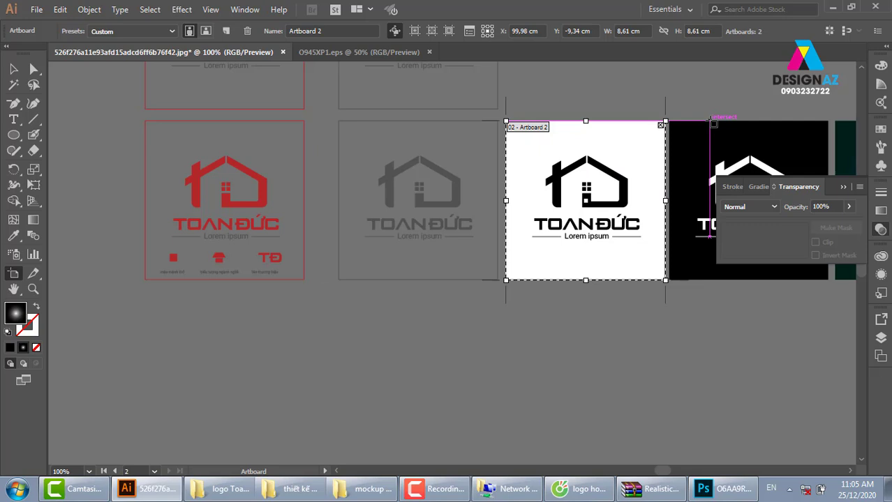
pyautogui.click(712, 123)
pyautogui.hscroll(5, 558, 132)
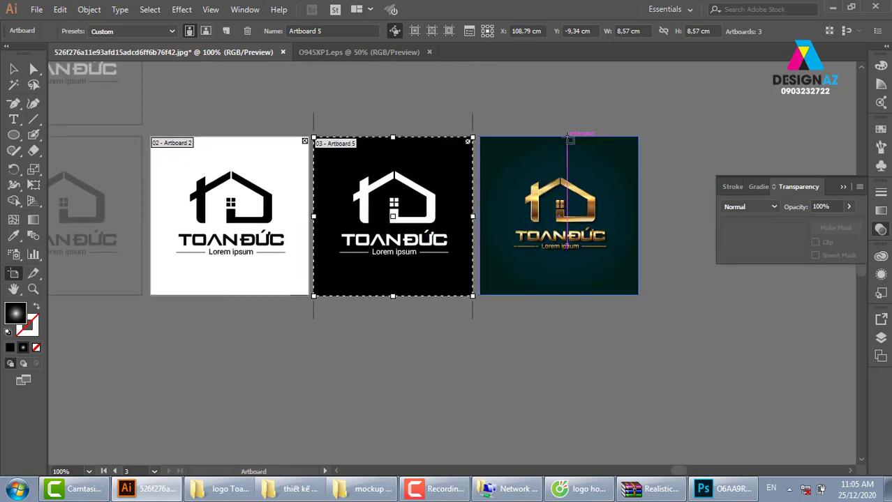
pyautogui.click(570, 140)
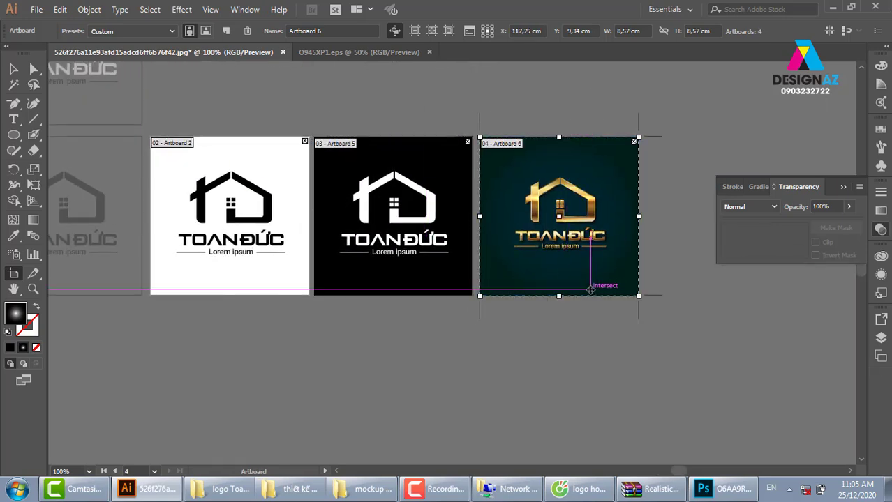
pyautogui.click(13, 69)
pyautogui.moveTo(356, 124); pyautogui.dragTo(492, 129)
# Delete Artboard 1 in the Artboards panel.
pyautogui.click(880, 356)
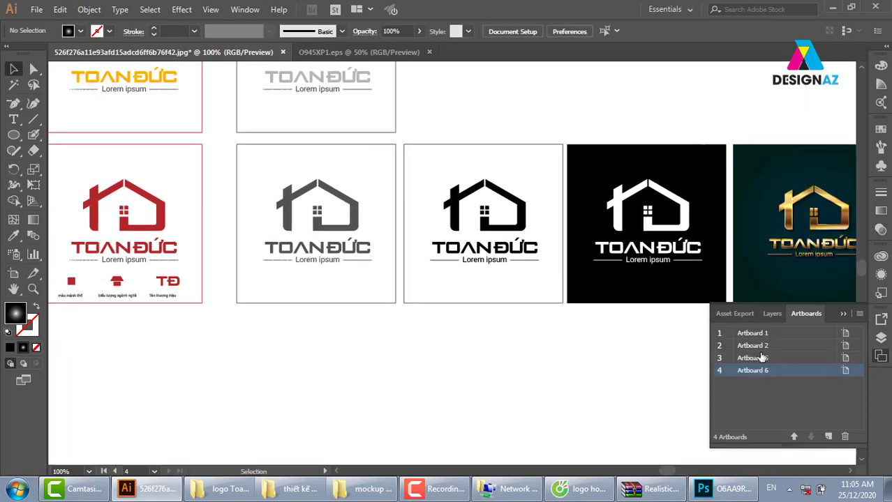
pyautogui.click(778, 333)
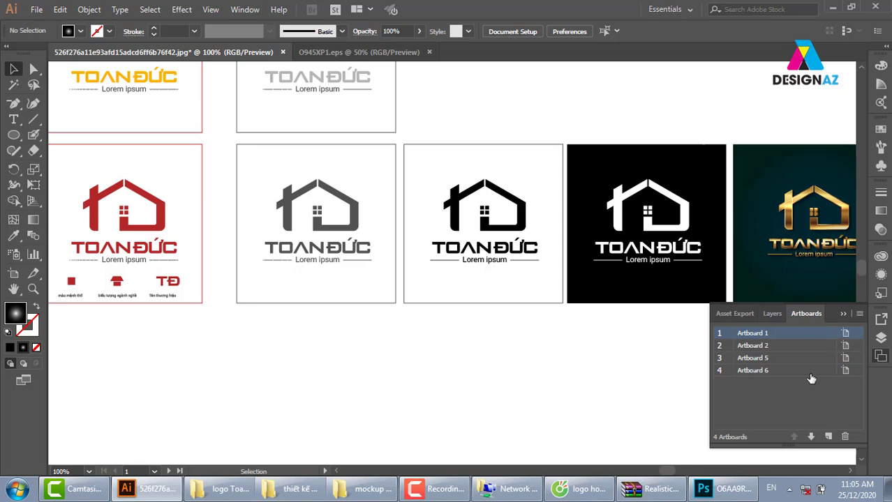
pyautogui.click(844, 436)
# Add artboards around the grey and red logo tiles.
pyautogui.hotkey('ctrl', '-')
pyautogui.hotkey('ctrl', '-')
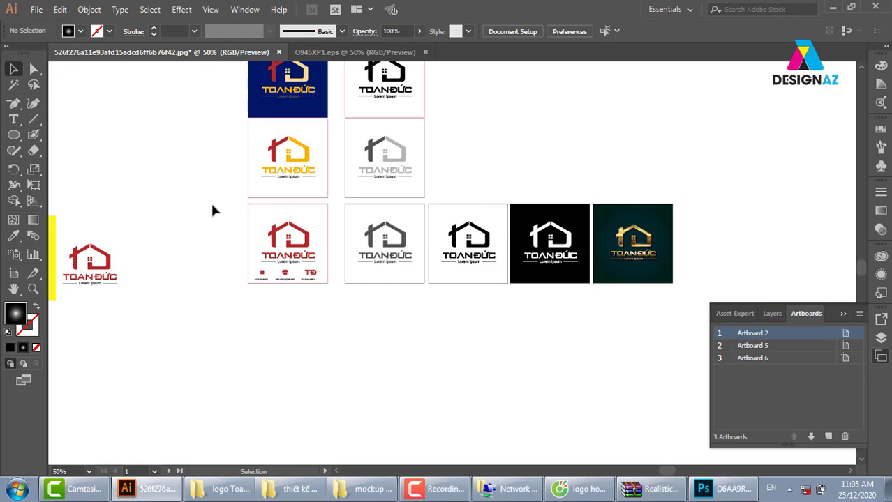
pyautogui.click(13, 274)
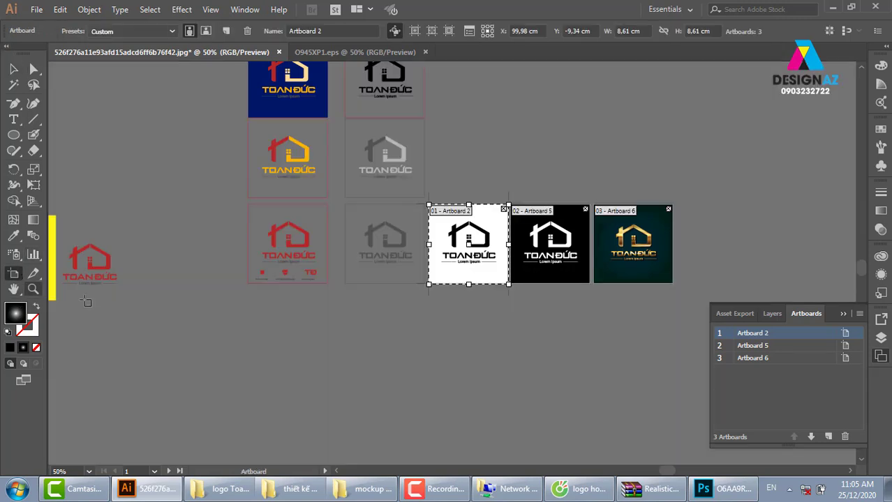
pyautogui.click(389, 210)
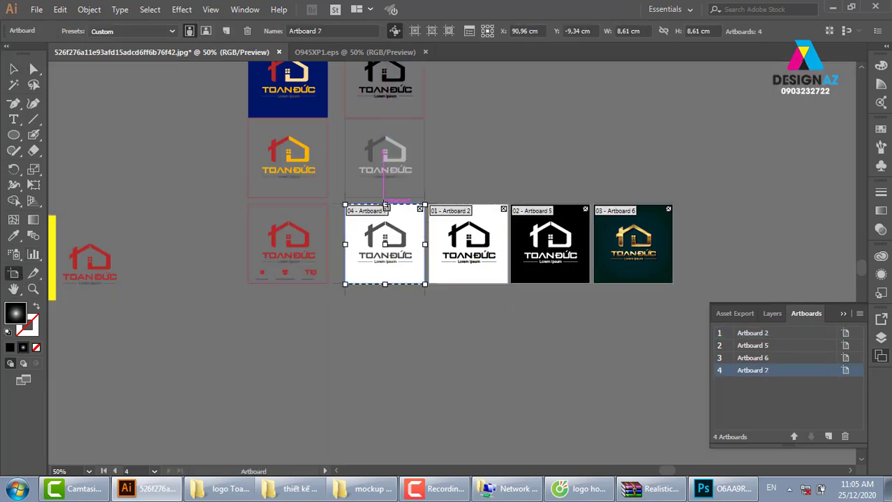
pyautogui.click(318, 231)
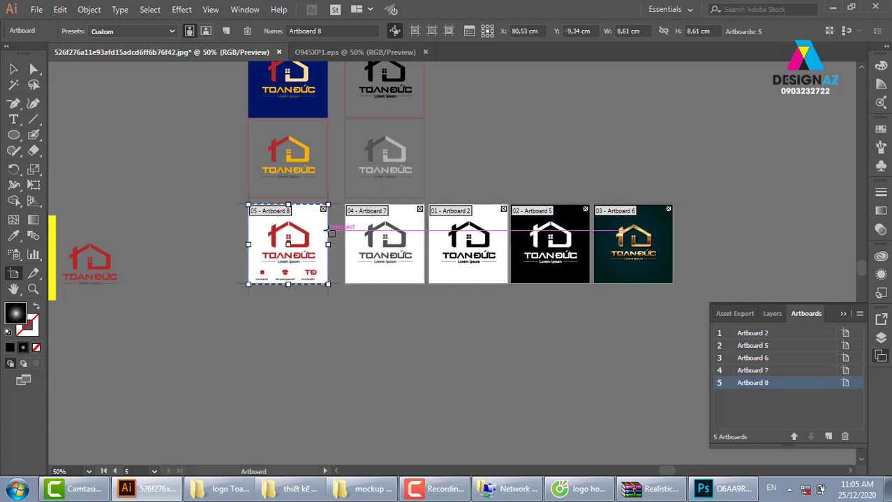
pyautogui.click(13, 68)
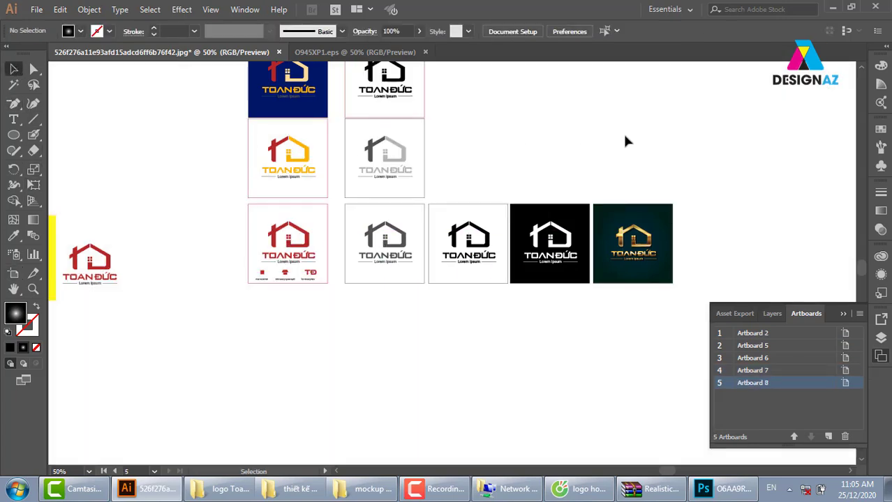
# Delete the background squares behind the white, black, grey and red logos.
pyautogui.click(556, 209)
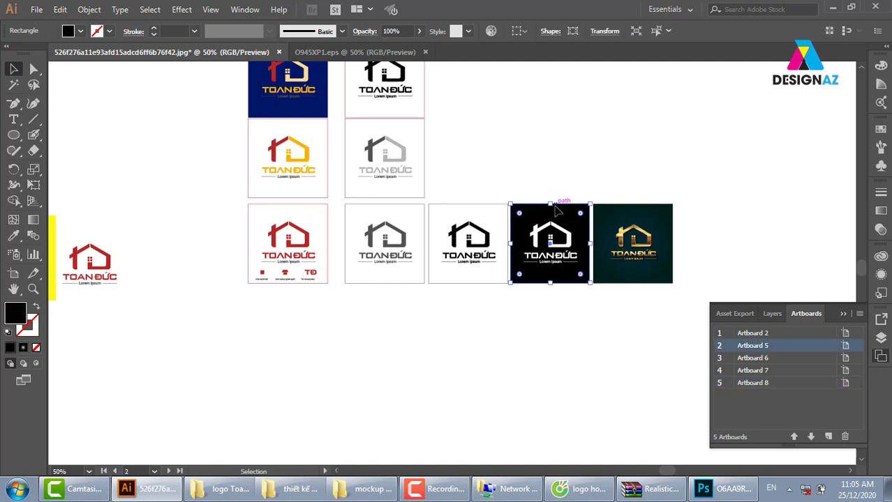
pyautogui.press('Delete')
pyautogui.click(503, 206)
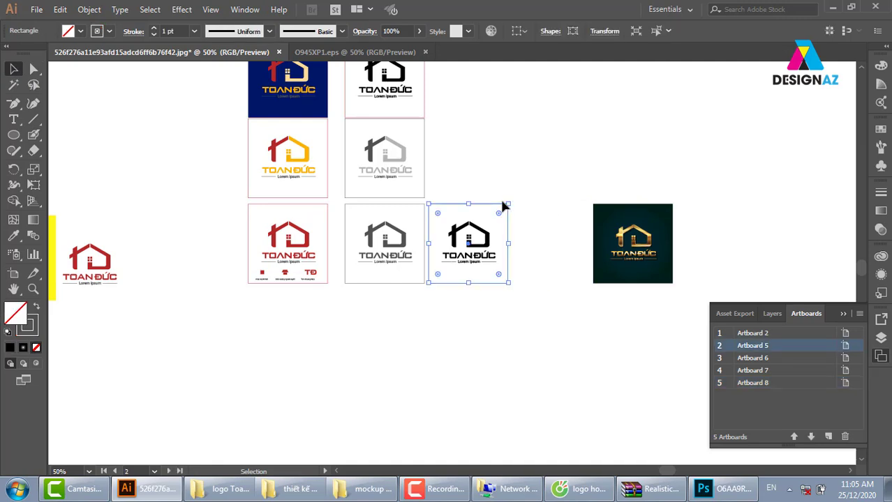
pyautogui.press('Delete')
pyautogui.click(424, 208)
pyautogui.press('Delete')
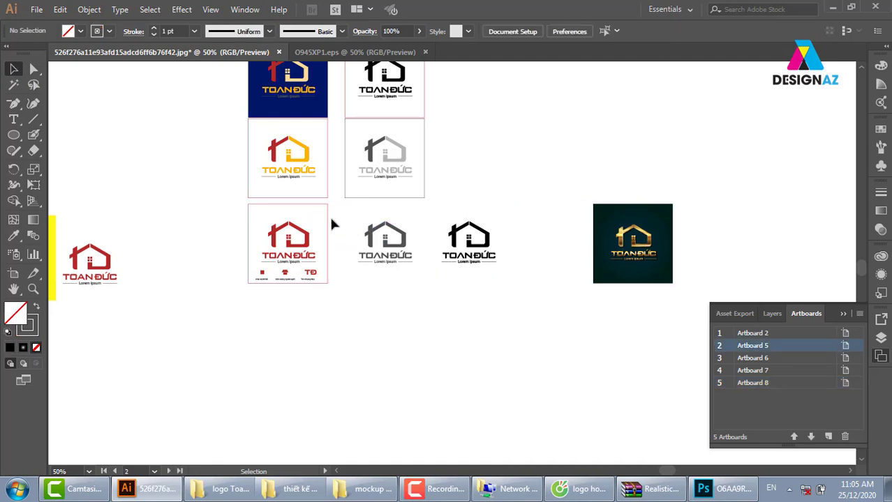
pyautogui.click(328, 224)
pyautogui.press('Delete')
# Delete the small captions and leftover red icon under the red logo, then open the File menu.
pyautogui.moveTo(219, 311); pyautogui.dragTo(353, 278)
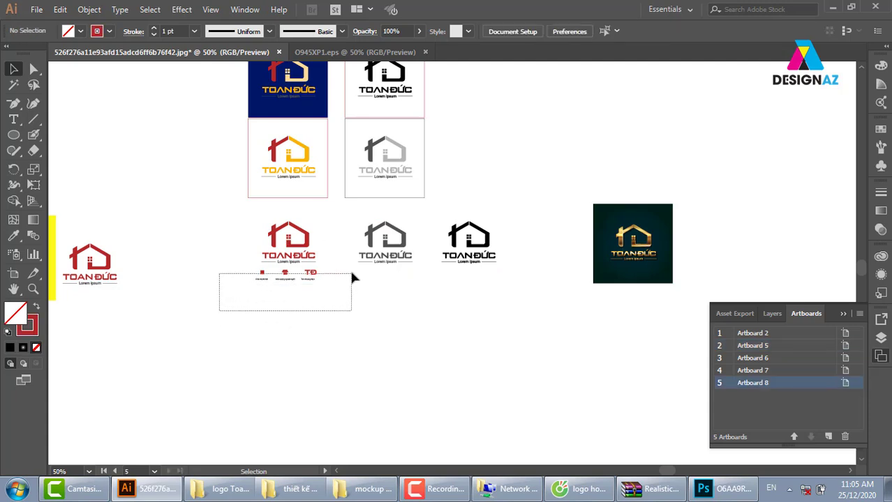
pyautogui.press('Delete')
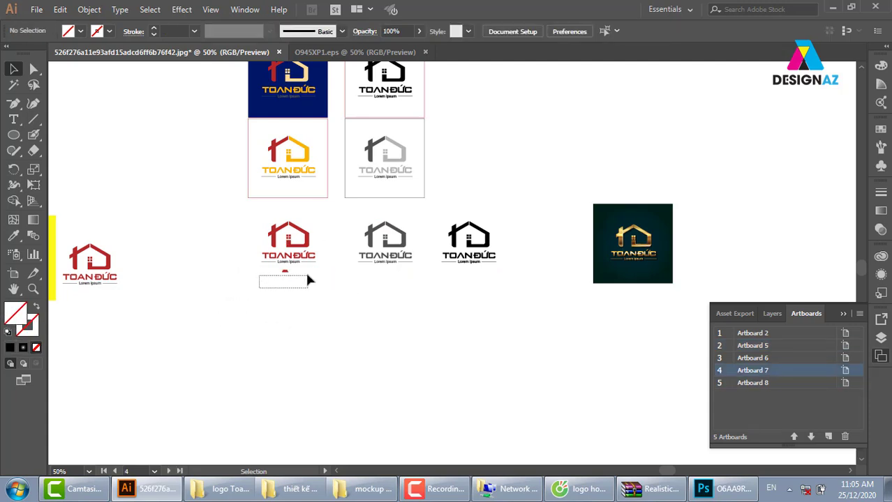
pyautogui.moveTo(308, 280); pyautogui.dragTo(312, 276)
pyautogui.press('Delete')
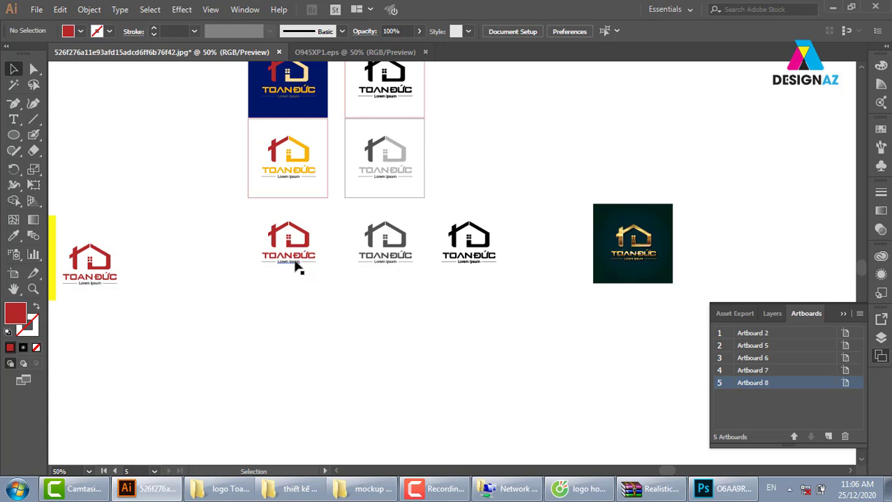
pyautogui.click(38, 11)
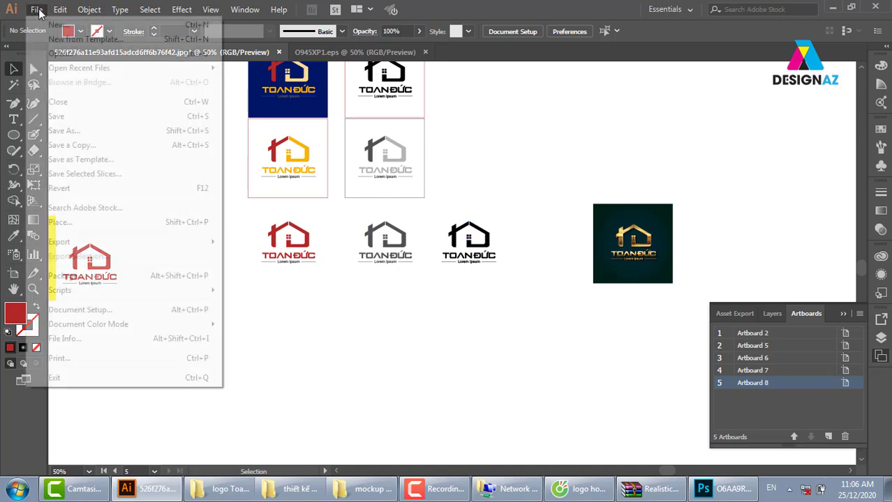
pyautogui.moveTo(59, 242)
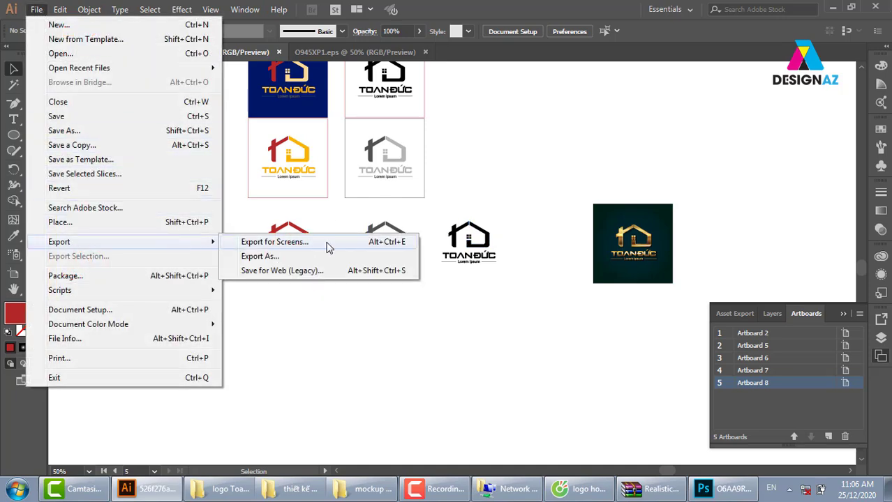
# Export all five artboards as 4x PNG into a new Desktop folder named 'logo'.
pyautogui.click(328, 243)
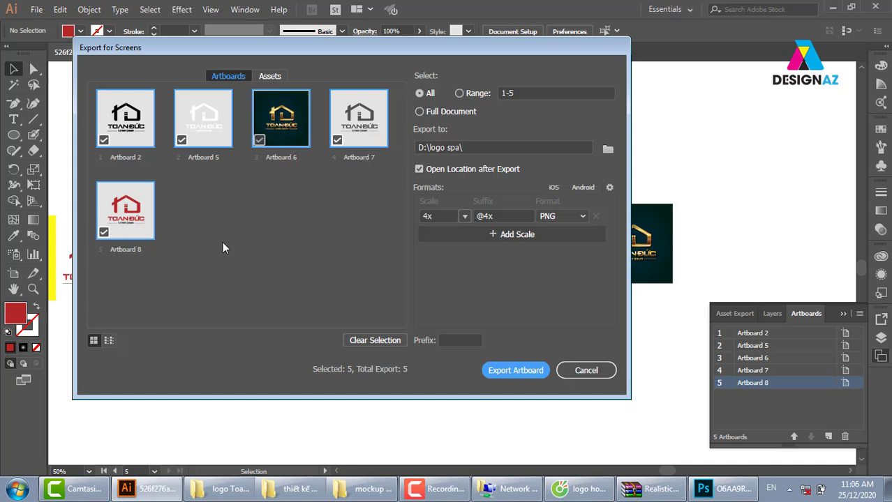
pyautogui.click(611, 151)
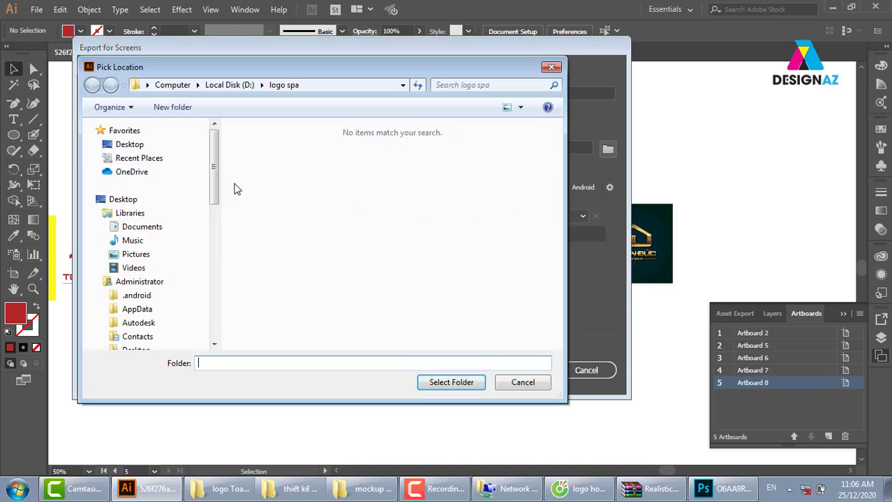
pyautogui.click(129, 144)
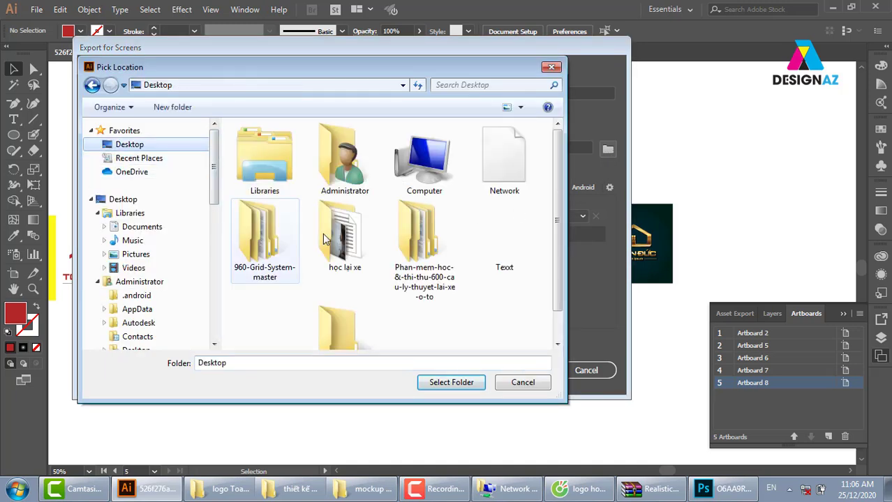
pyautogui.click(174, 107)
pyautogui.write('lo')
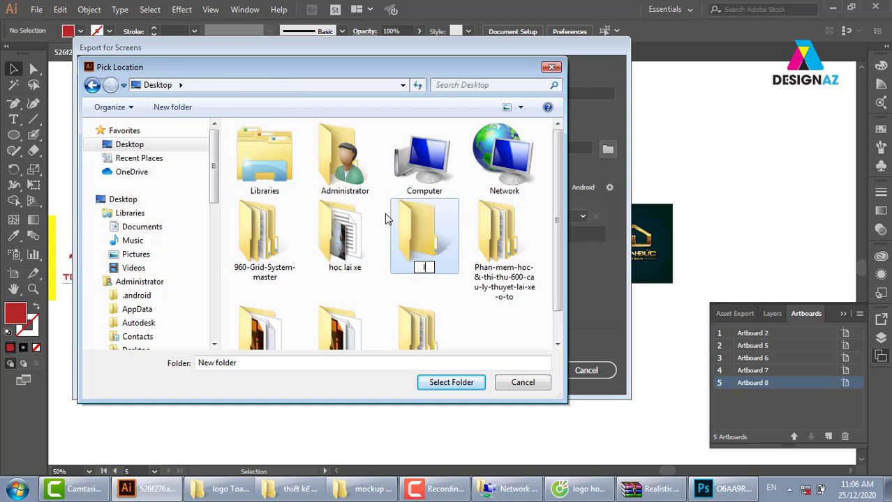
pyautogui.write('go')
pyautogui.press('Return')
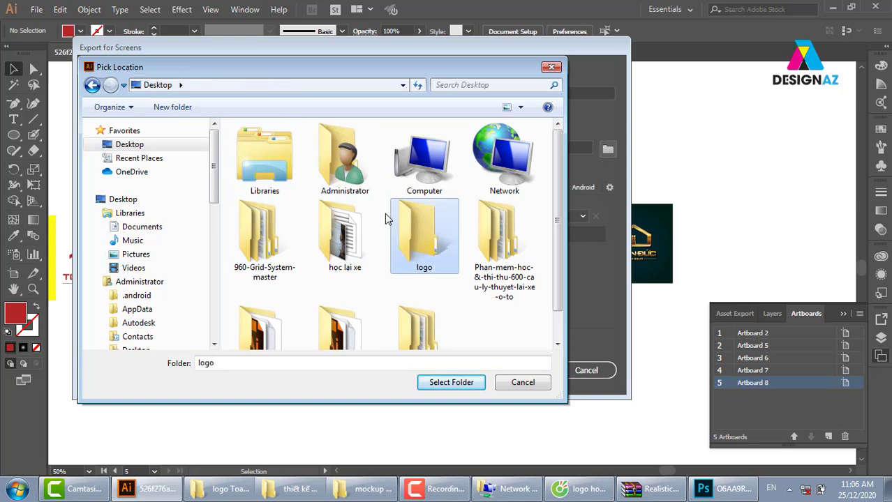
pyautogui.press('Return')
pyautogui.click(450, 384)
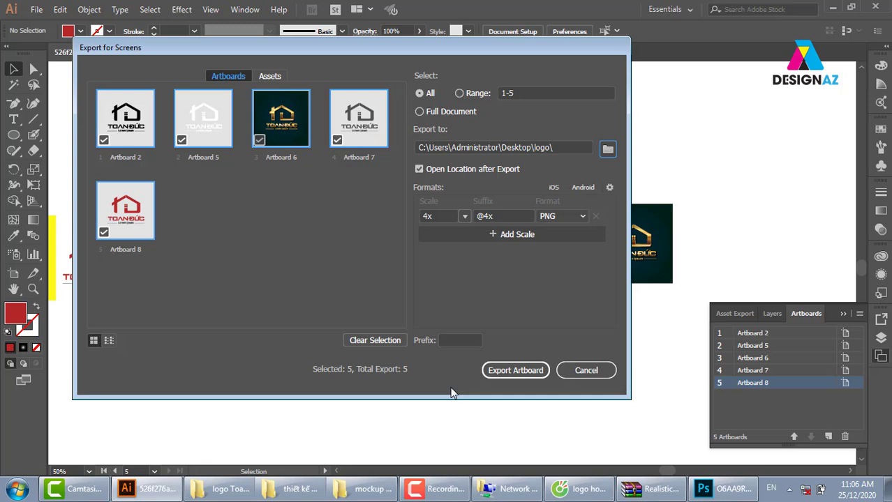
pyautogui.click(517, 369)
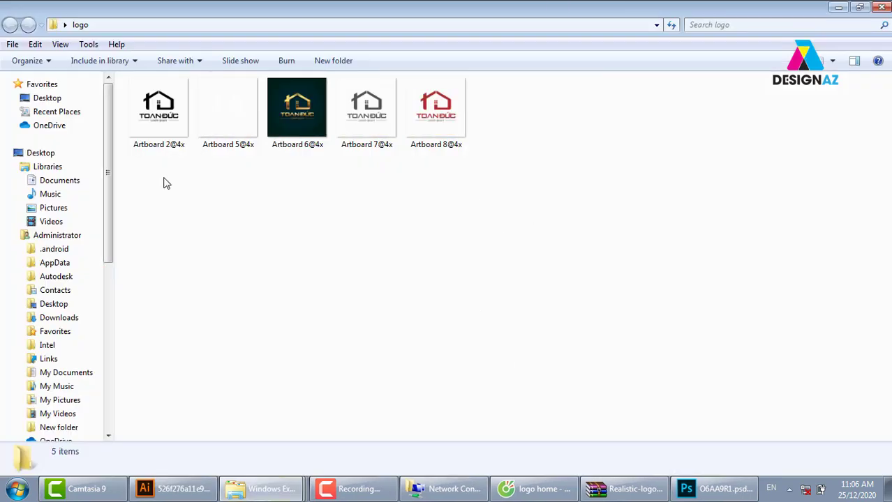
pyautogui.doubleClick(162, 120)
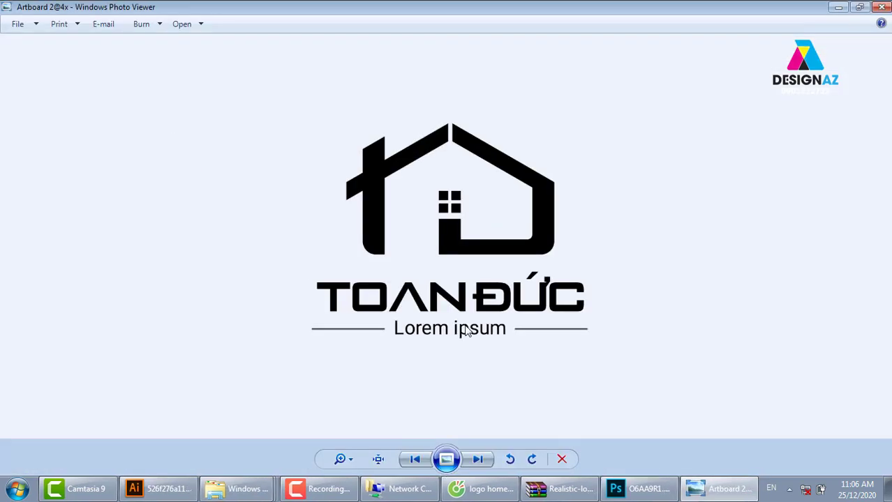
pyautogui.press('Right')
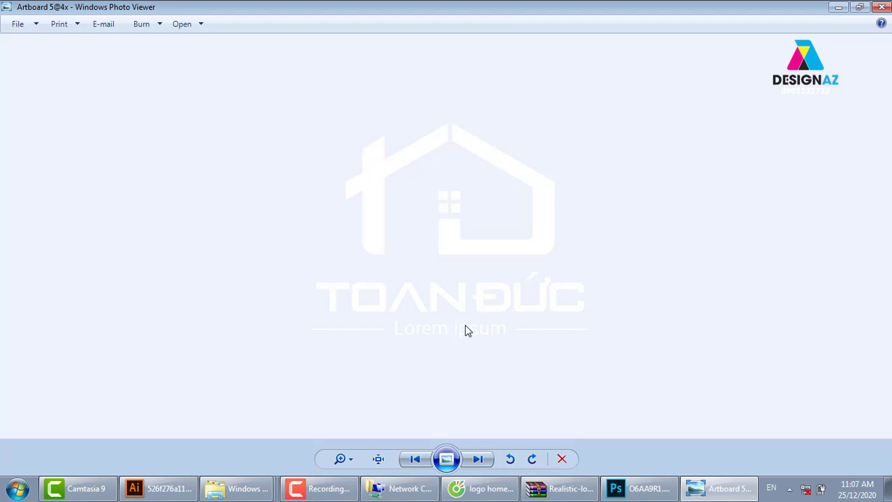
pyautogui.press('Right')
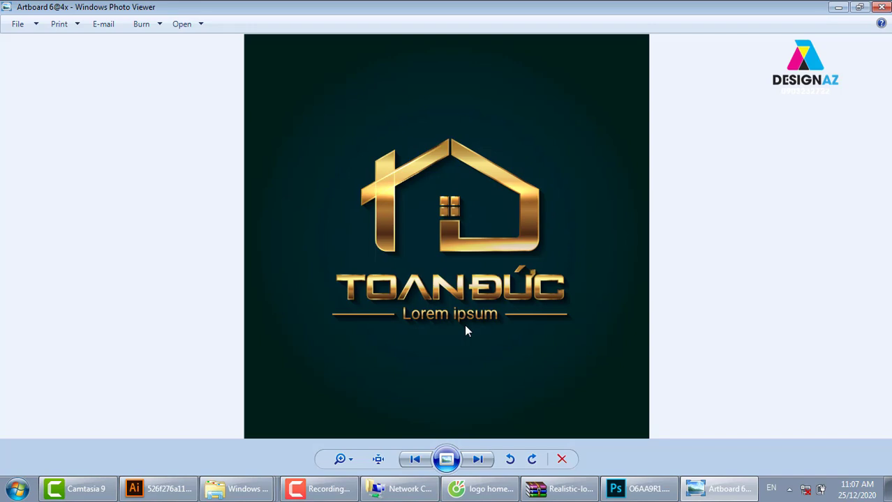
pyautogui.press('Right')
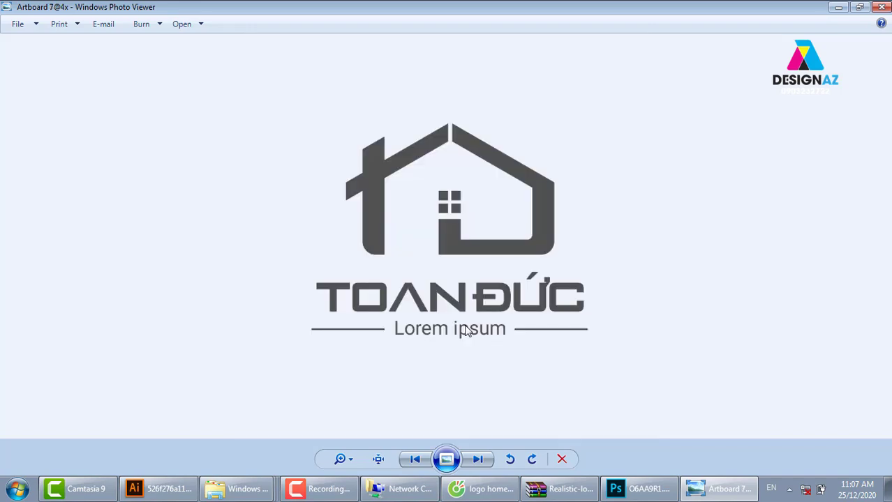
pyautogui.press('Right')
pyautogui.press('Left')
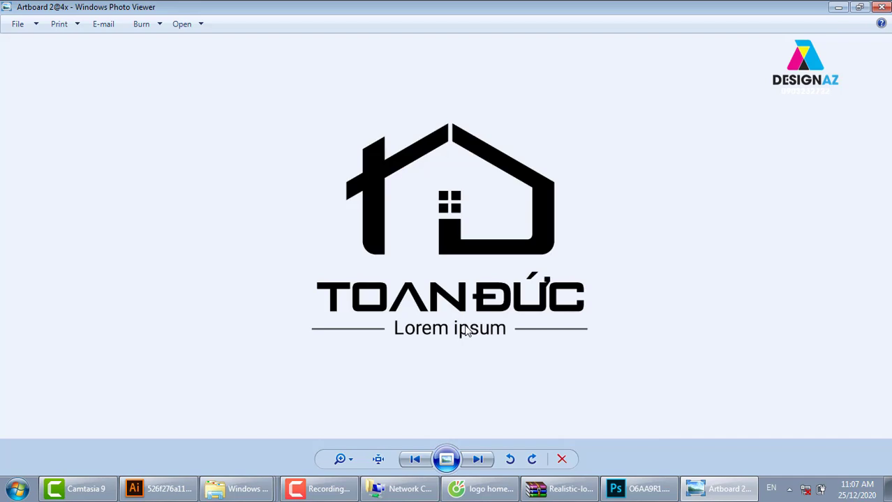
pyautogui.press('Left')
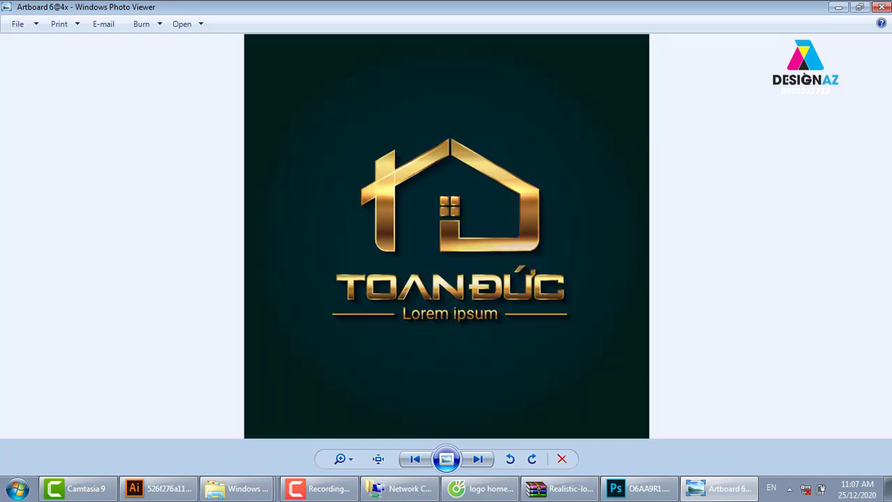
pyautogui.click(883, 7)
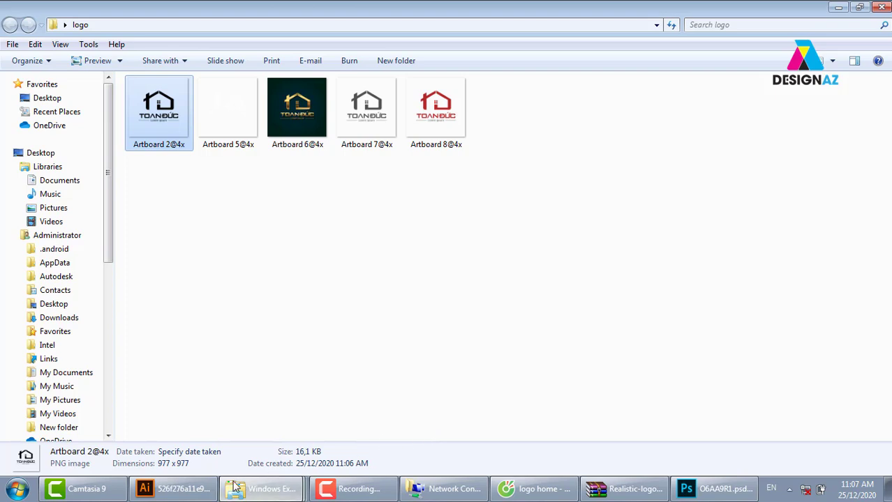
pyautogui.click(187, 489)
# Zoom in on the gold-on-navy, black, red-yellow and gray logo artboards.
pyautogui.moveTo(426, 161); pyautogui.dragTo(513, 248)
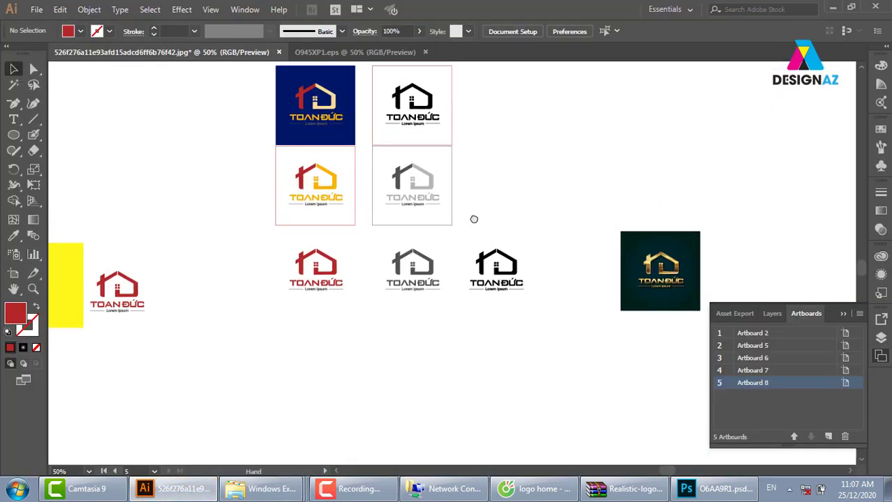
pyautogui.press('z')
pyautogui.moveTo(322, 111); pyautogui.dragTo(578, 302)
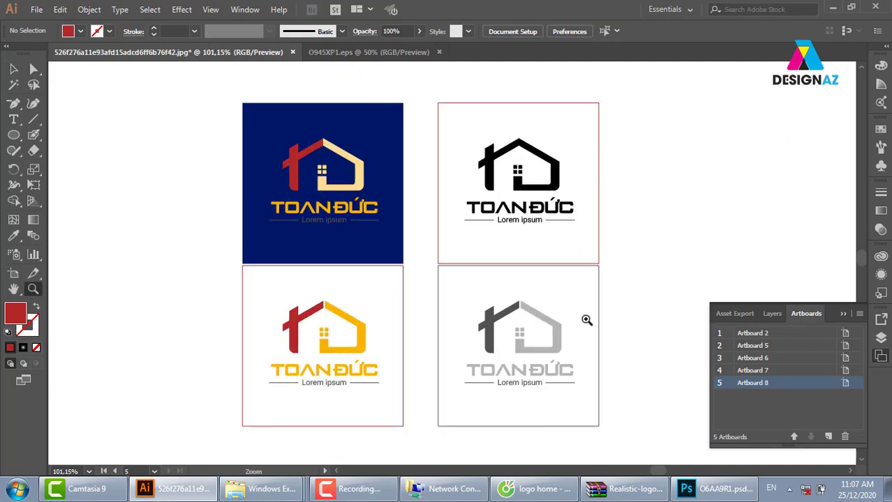
pyautogui.press('v')
pyautogui.click(294, 164)
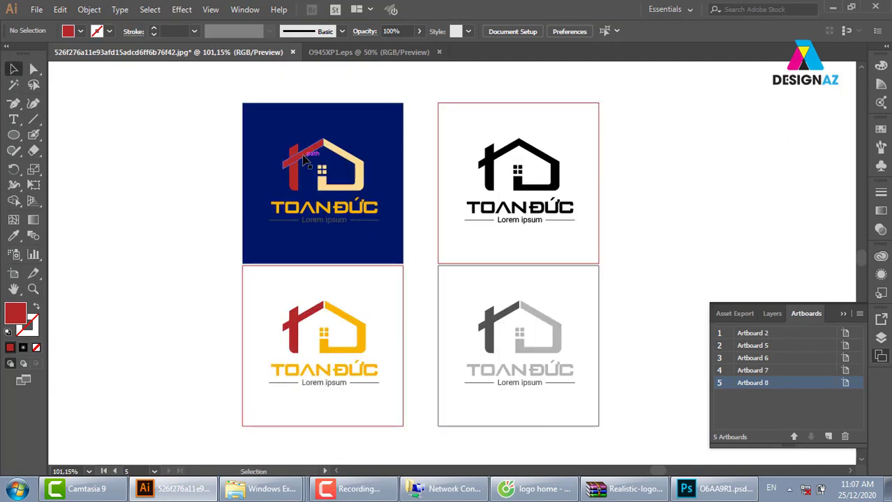
pyautogui.click(375, 85)
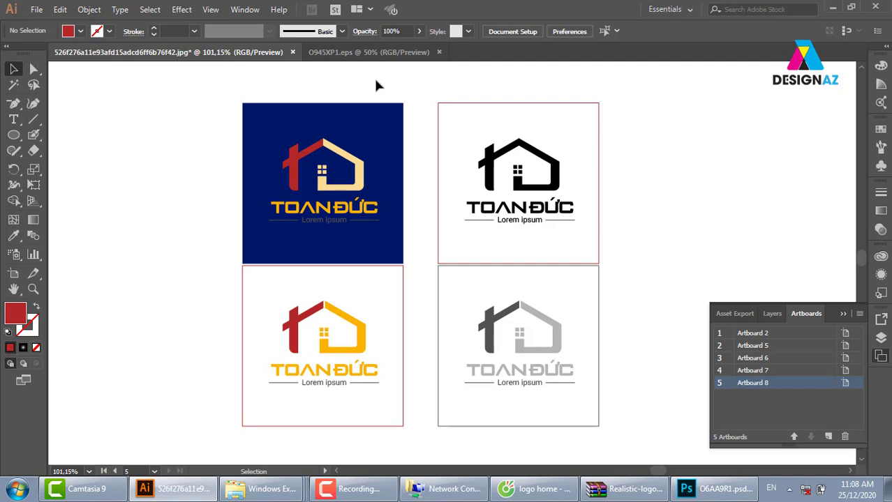
pyautogui.moveTo(649, 183); pyautogui.dragTo(525, 178)
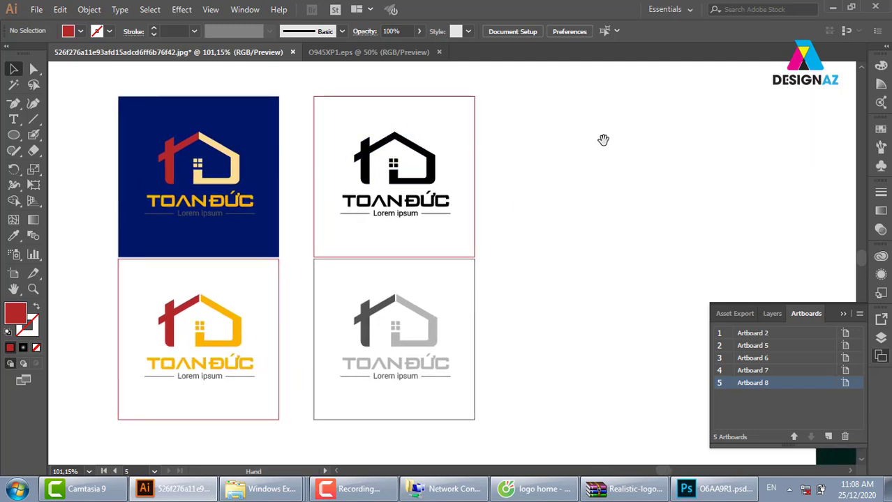
pyautogui.moveTo(601, 140); pyautogui.dragTo(406, 156)
pyautogui.moveTo(270, 192); pyautogui.dragTo(727, 188)
pyautogui.click(483, 104)
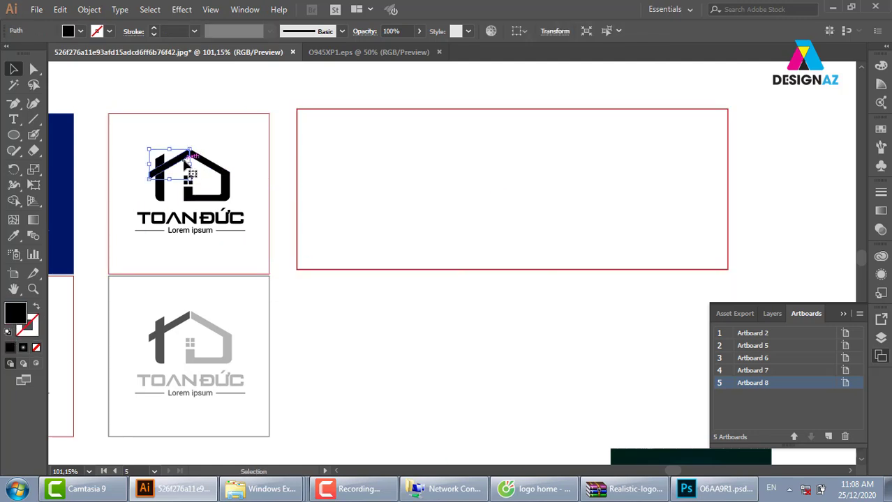
pyautogui.moveTo(169, 165)
pyautogui.mouseDown()
pyautogui.moveTo(370, 192)
pyautogui.moveTo(513, 74)
pyautogui.mouseUp()
pyautogui.moveTo(483, 198); pyautogui.dragTo(416, 181)
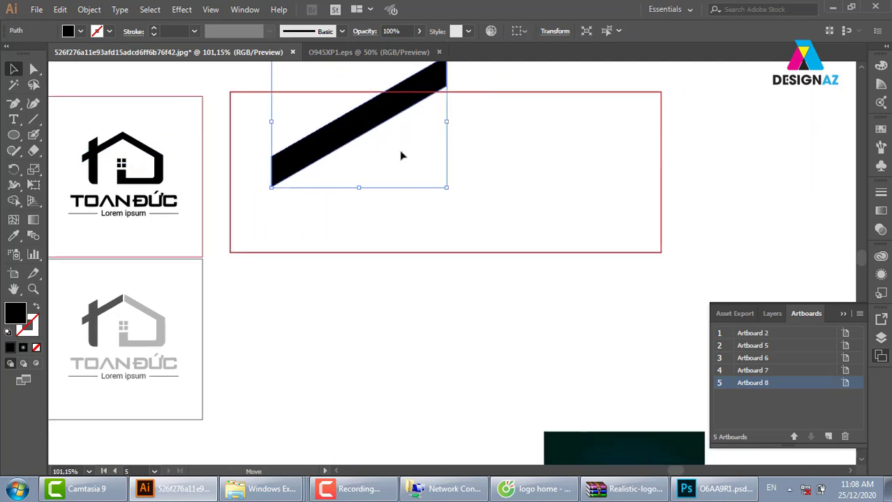
pyautogui.moveTo(390, 105); pyautogui.dragTo(578, 171)
pyautogui.moveTo(457, 249)
pyautogui.mouseDown()
pyautogui.moveTo(310, 341)
pyautogui.moveTo(282, 381)
pyautogui.mouseUp()
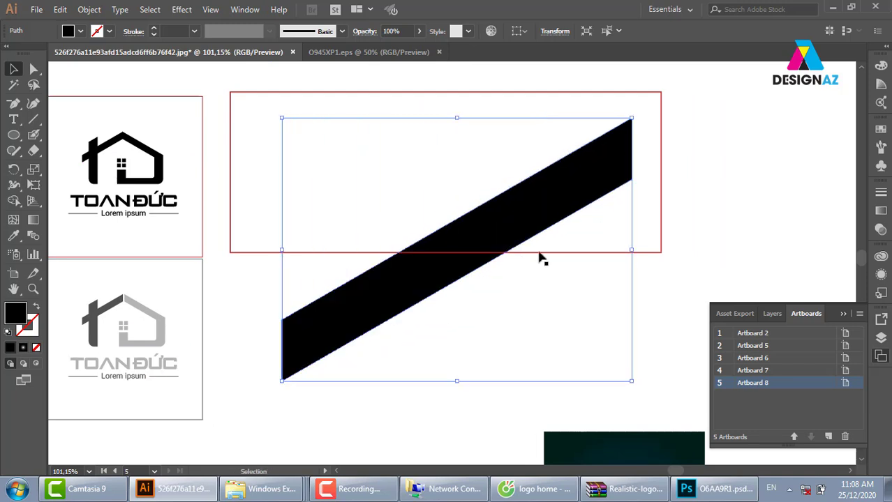
pyautogui.moveTo(541, 259)
pyautogui.mouseDown()
pyautogui.moveTo(500, 127)
pyautogui.moveTo(405, 118)
pyautogui.mouseUp()
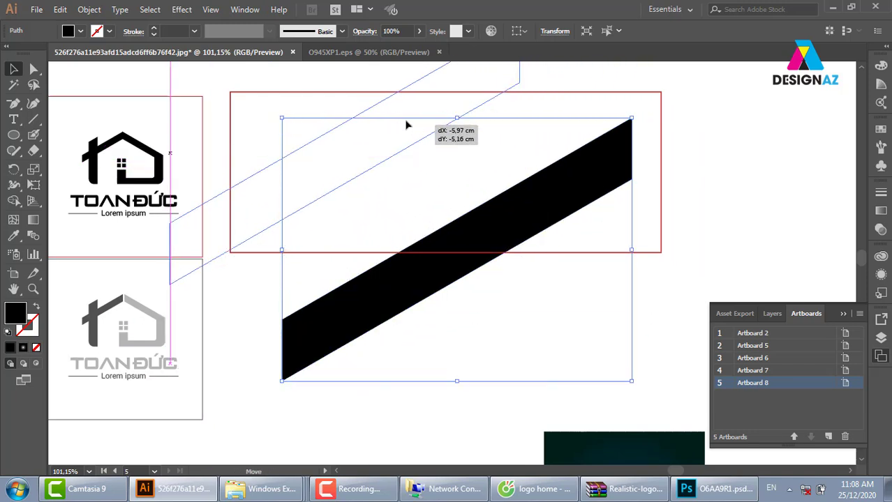
pyautogui.moveTo(405, 118); pyautogui.dragTo(404, 119)
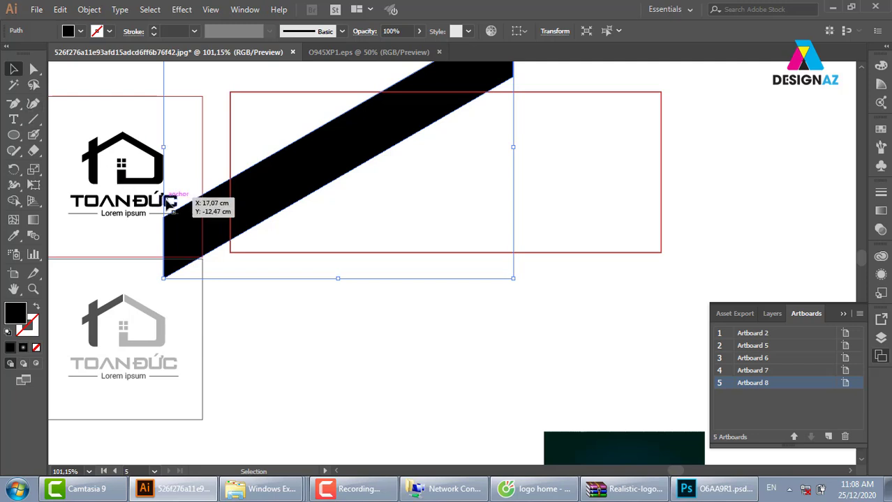
pyautogui.hotkey('ctrl', 'z')
pyautogui.hotkey('ctrl', 'z')
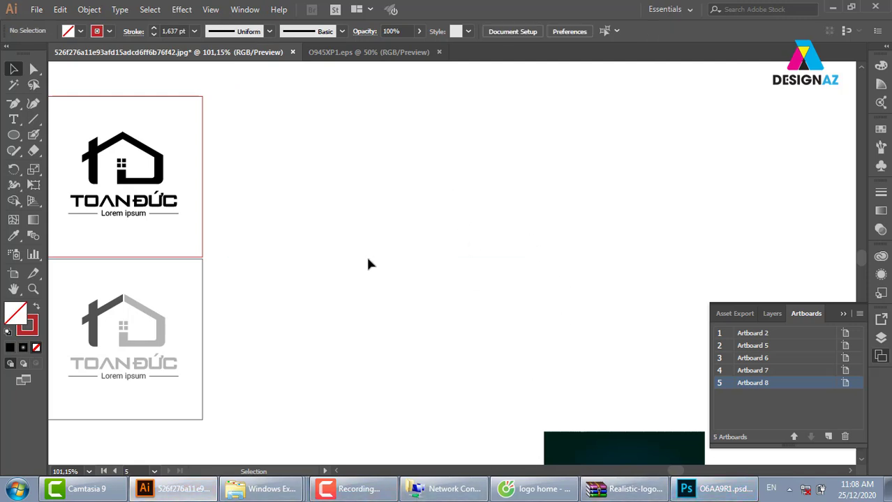
pyautogui.hscroll(-5, 569, 223)
pyautogui.hscroll(-2, 555, 255)
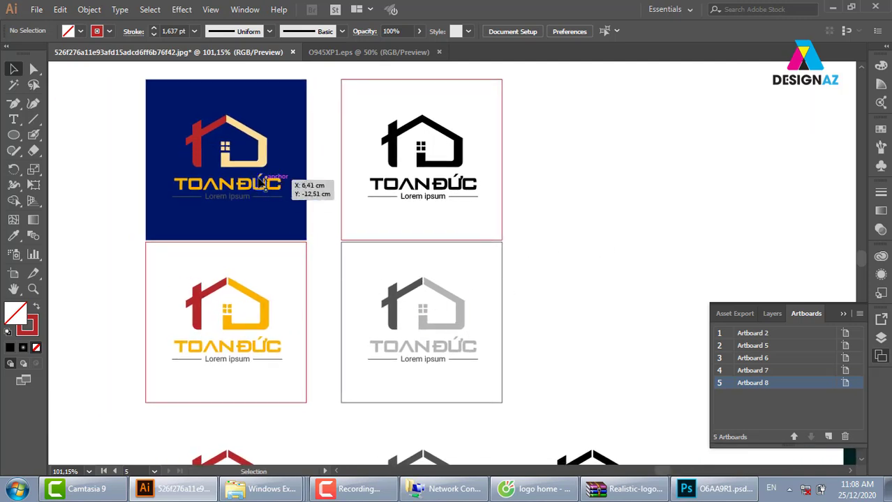
pyautogui.moveTo(297, 377); pyautogui.dragTo(293, 302)
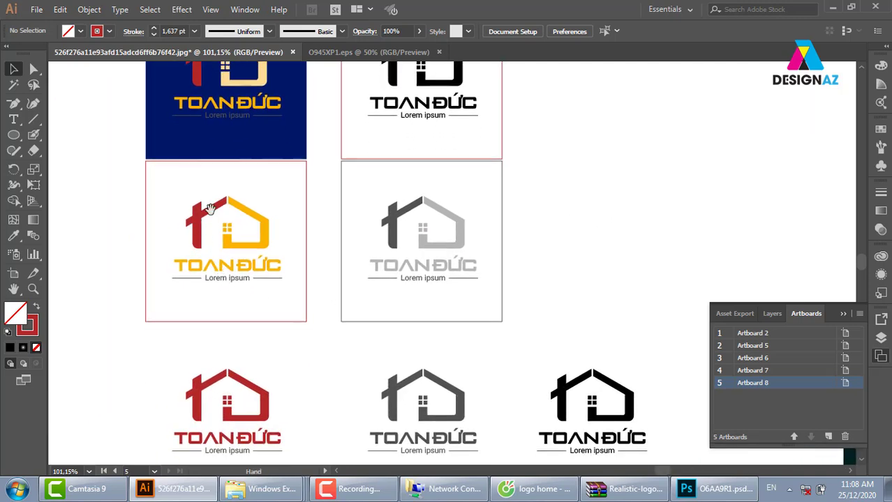
pyautogui.scroll(-5, 404, 290)
pyautogui.hscroll(3, 466, 271)
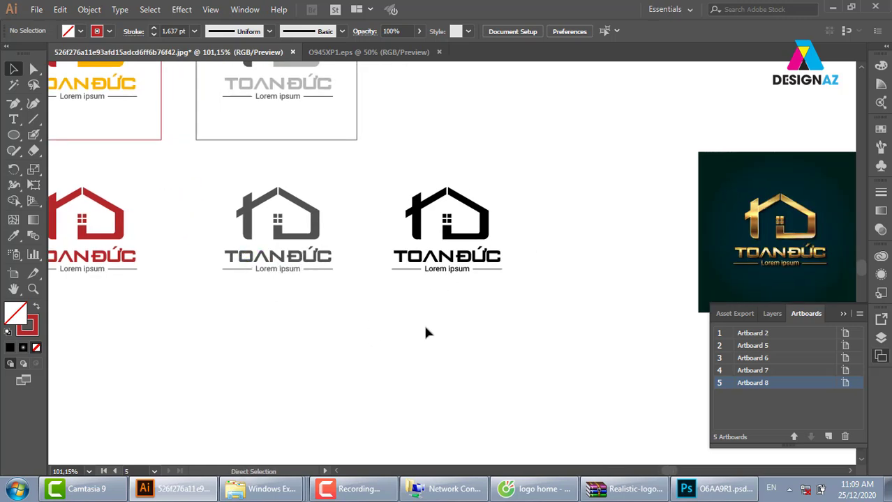
pyautogui.hotkey('ctrl', '1')
pyautogui.hotkey('ctrl', '-')
pyautogui.hotkey('ctrl', '-')
pyautogui.hotkey('ctrl', '-')
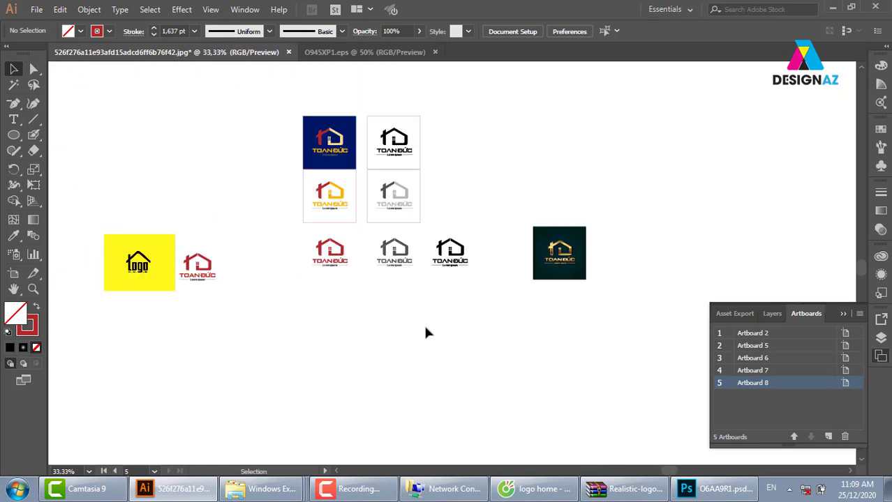